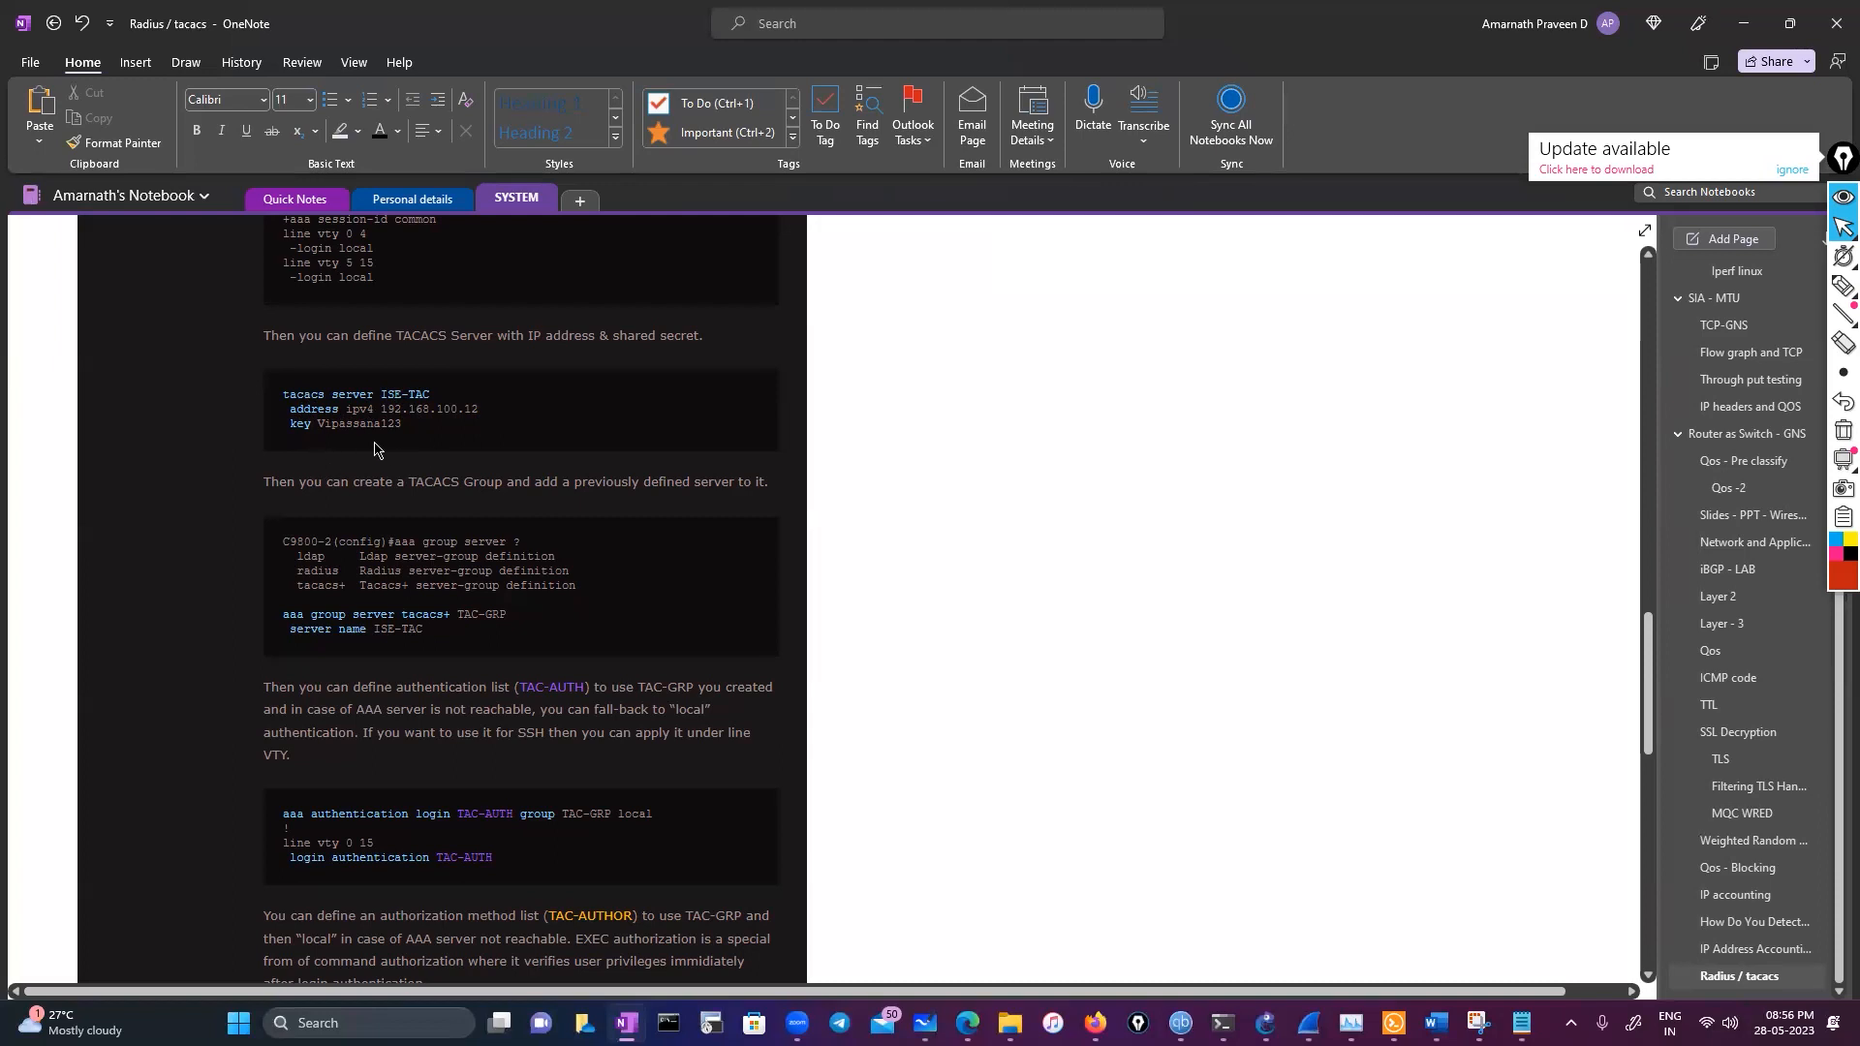
Scroll through the TACACS+ configuration commands section of the Radius / tacacs note page
{"action": "scroll", "coordinate": [372, 449], "scroll_direction": "up", "scroll_amount": 3}
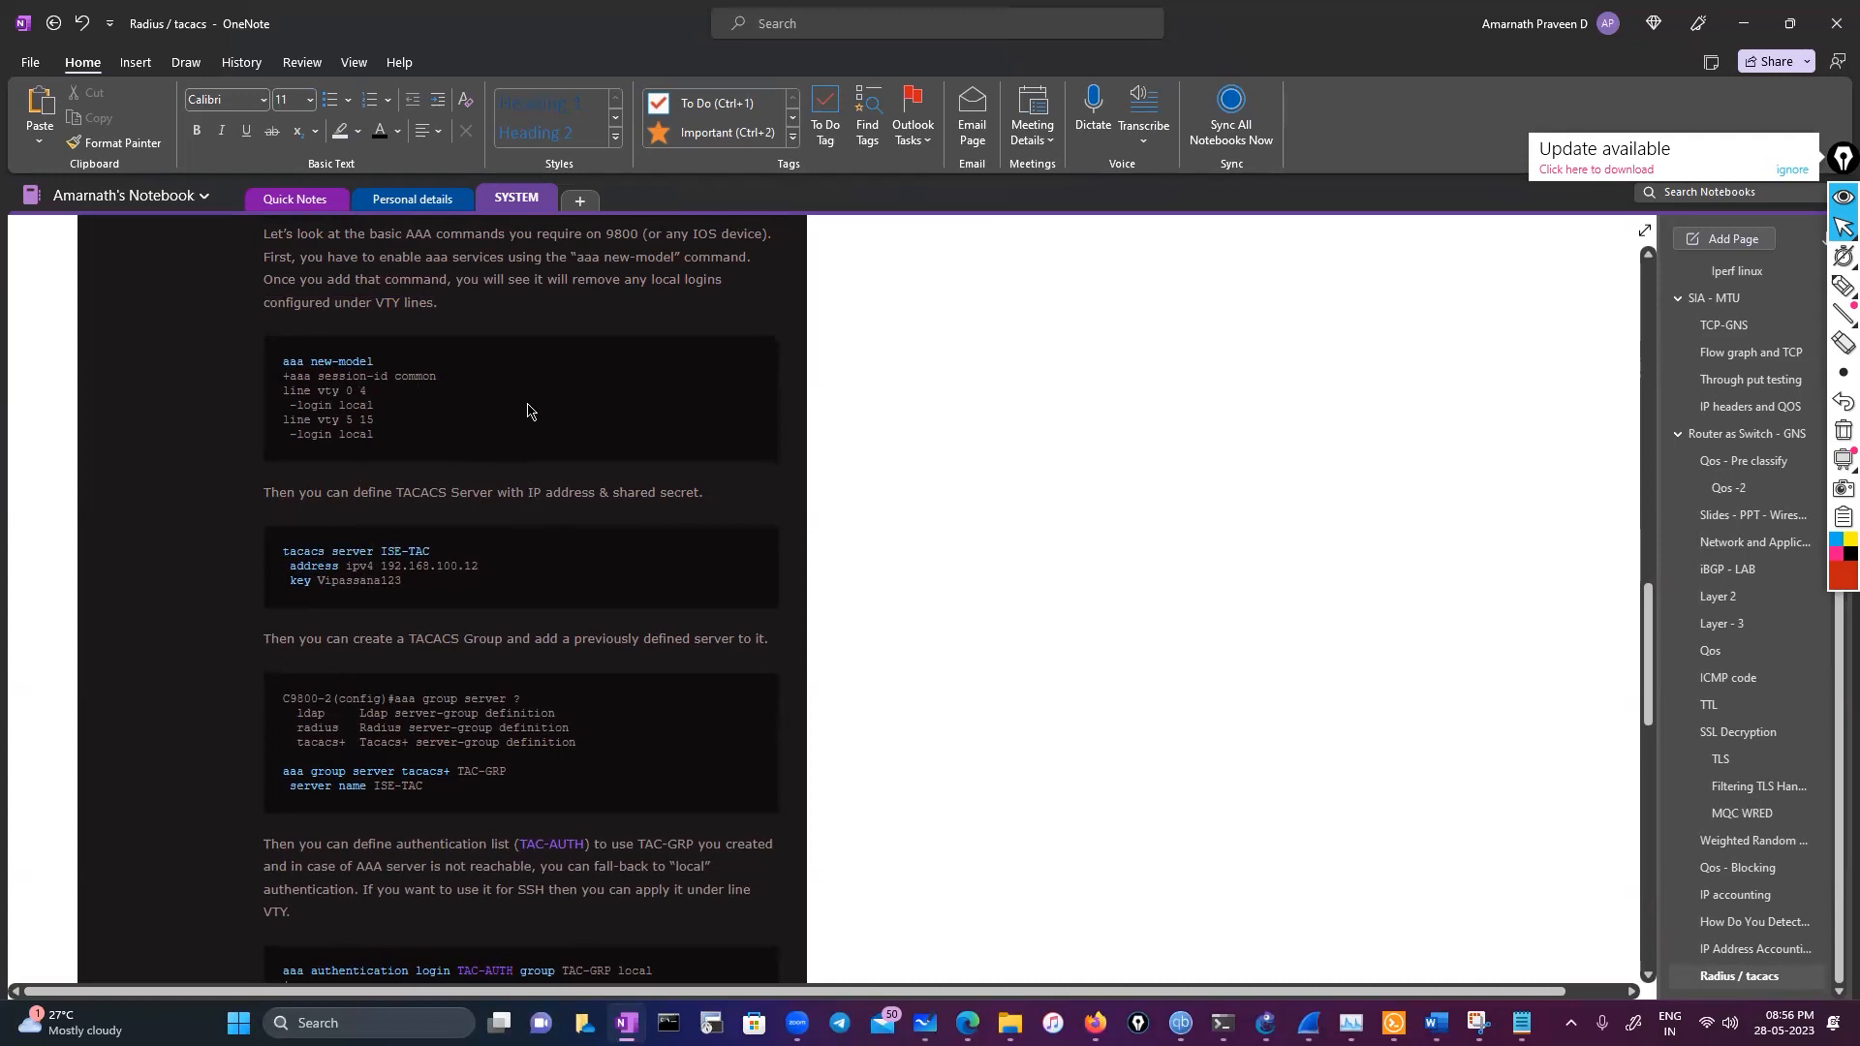
{"action": "scroll", "coordinate": [360, 461], "scroll_direction": "down", "scroll_amount": 3}
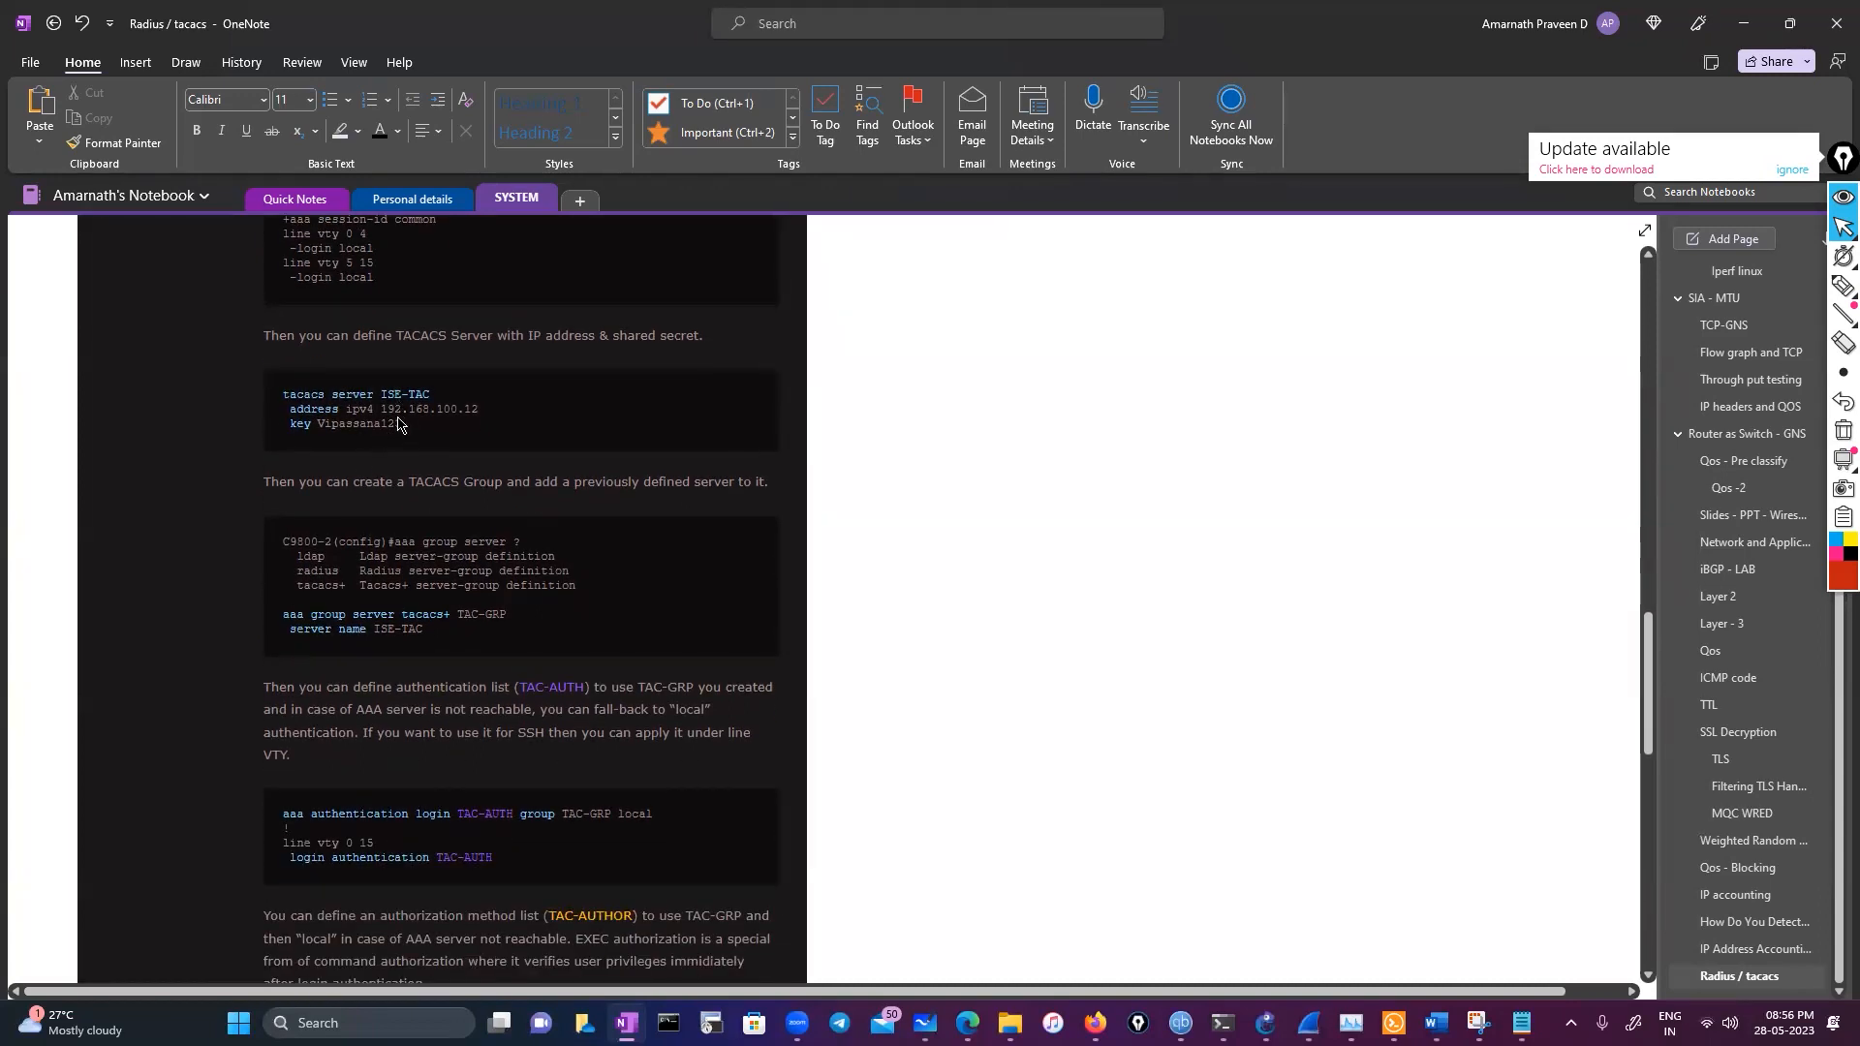
{"action": "scroll", "coordinate": [398, 424], "scroll_direction": "down", "scroll_amount": 3}
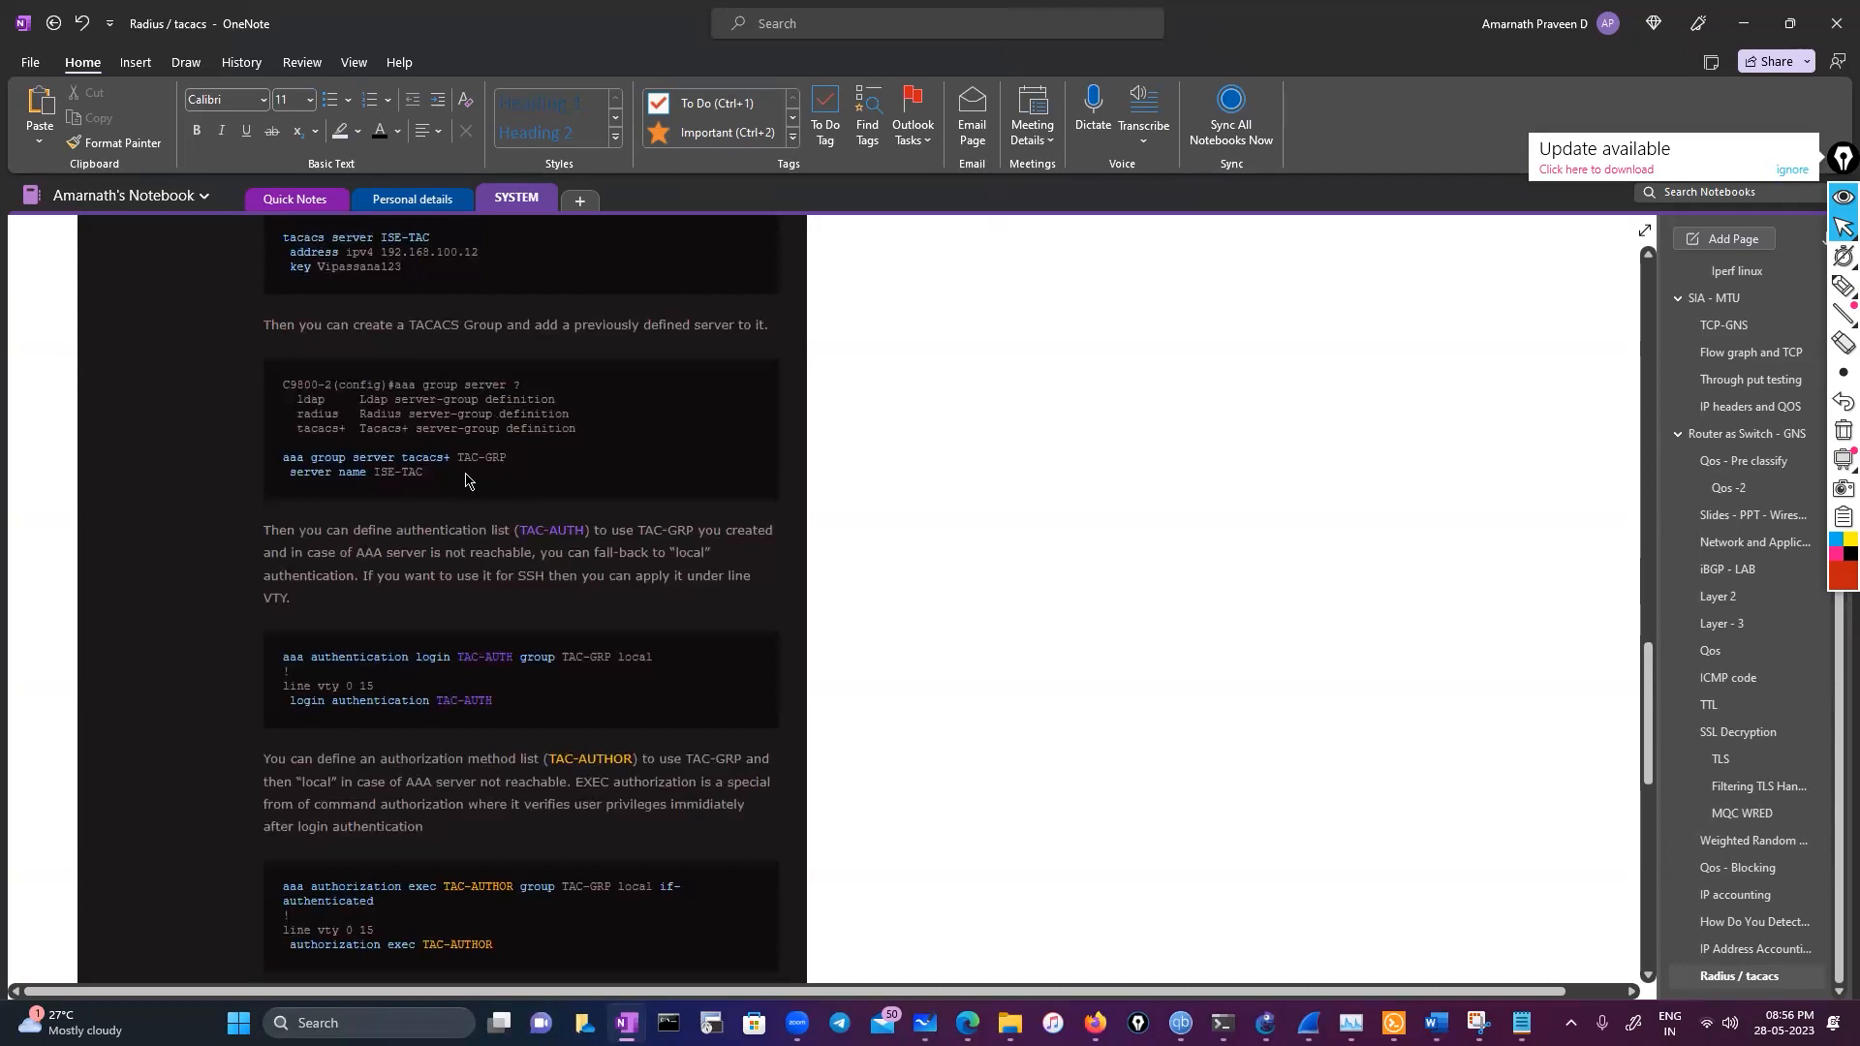
{"action": "scroll", "coordinate": [466, 480], "scroll_direction": "down", "scroll_amount": 3}
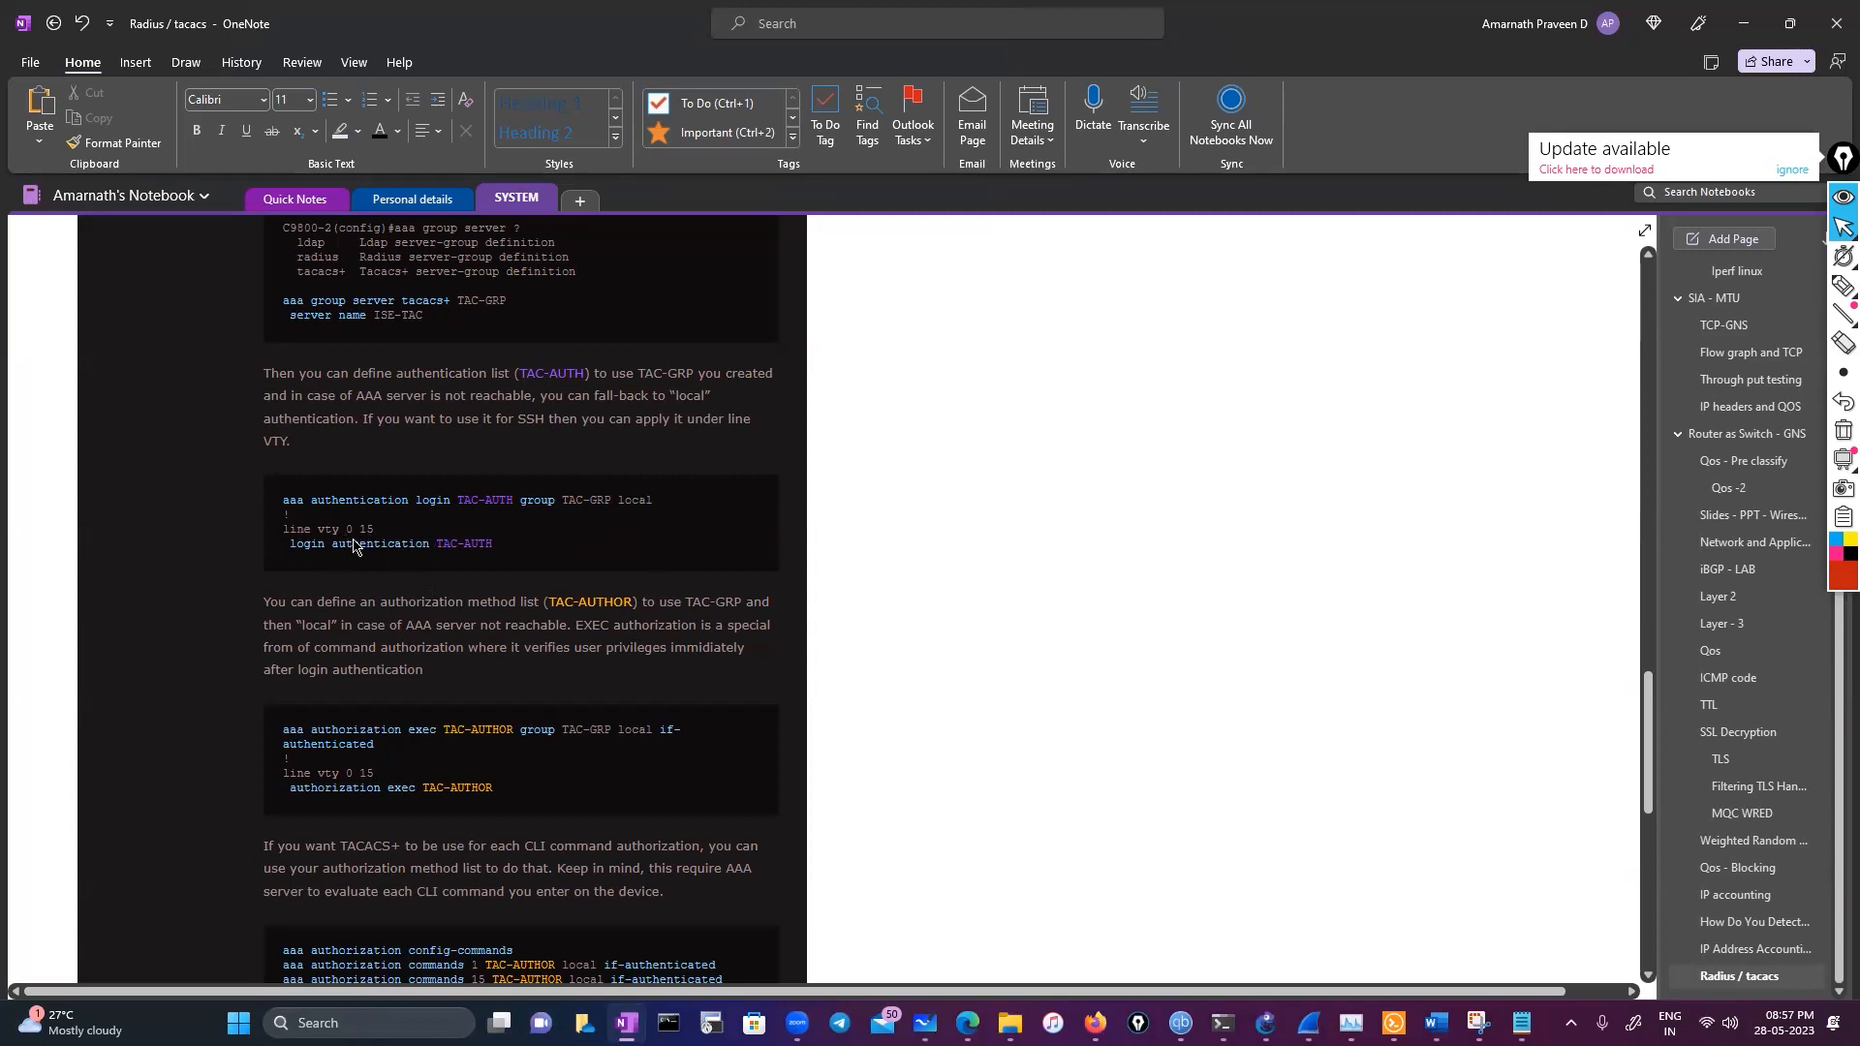
{"action": "scroll", "coordinate": [367, 546], "scroll_direction": "down", "scroll_amount": 3}
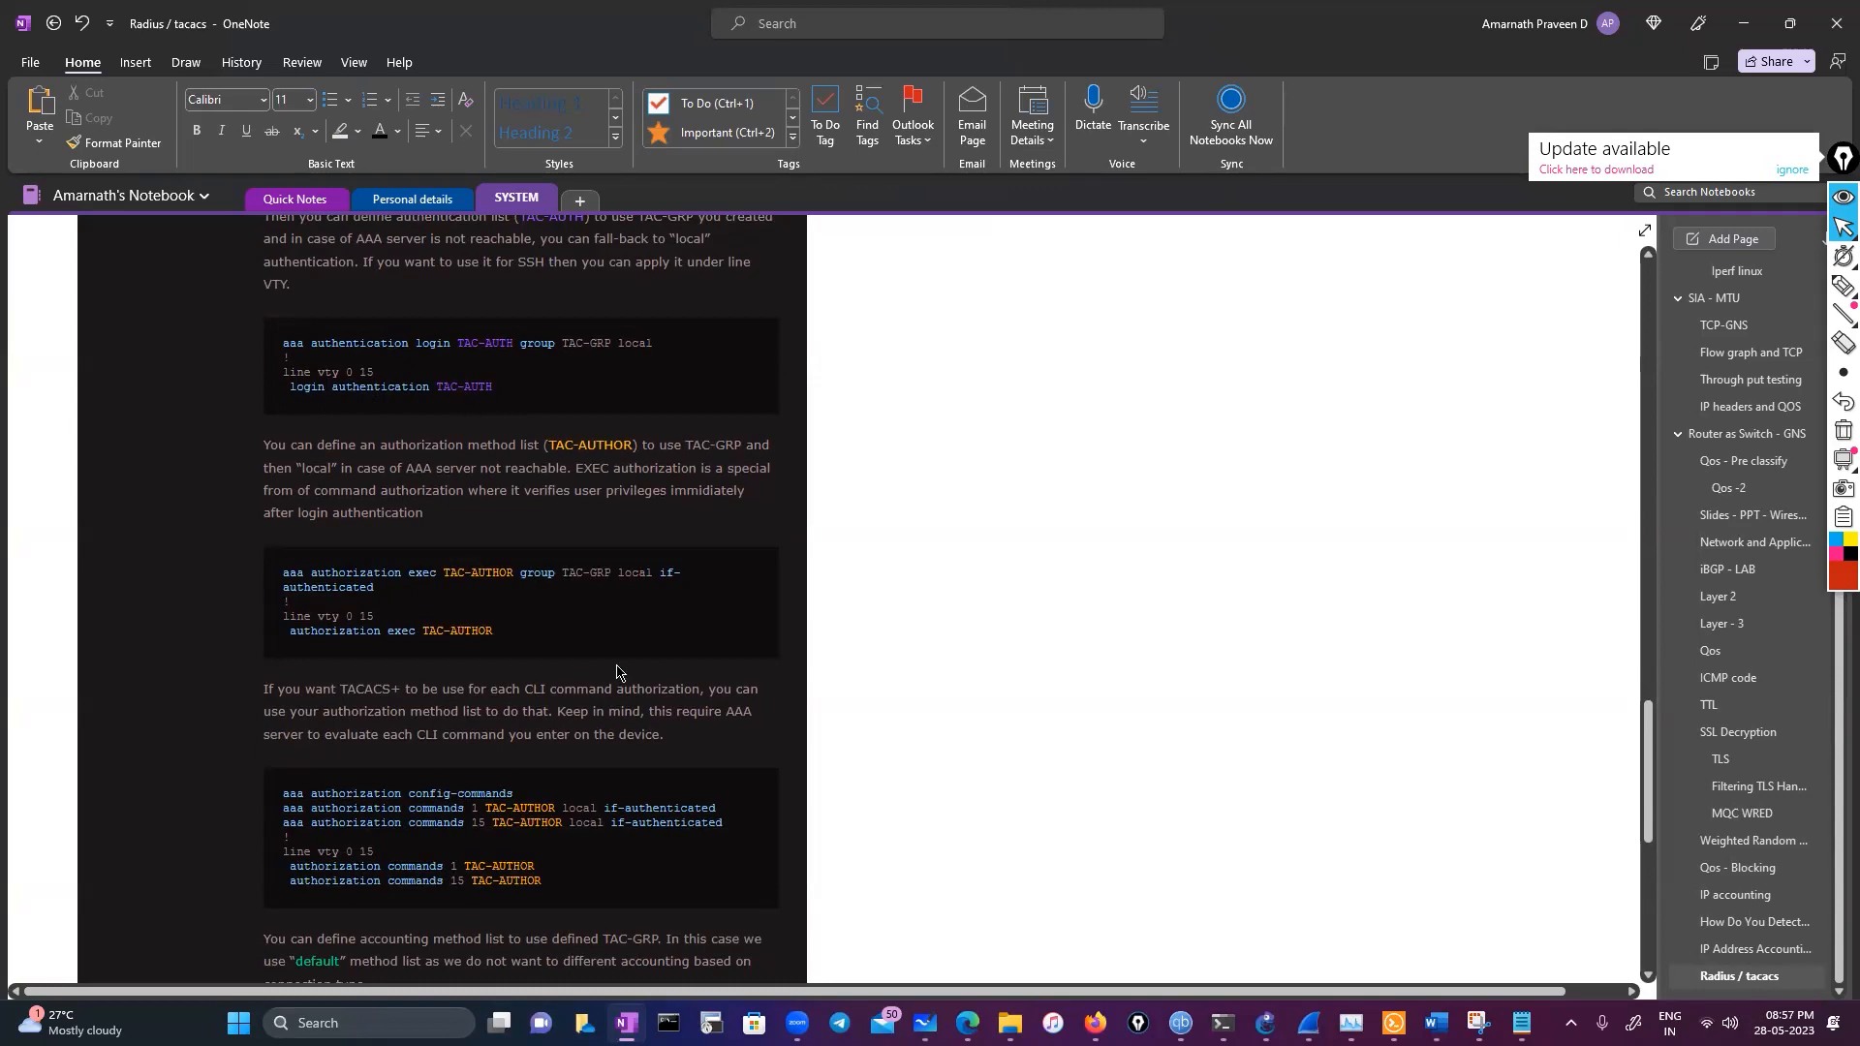
{"action": "scroll", "coordinate": [568, 631], "scroll_direction": "down", "scroll_amount": 2}
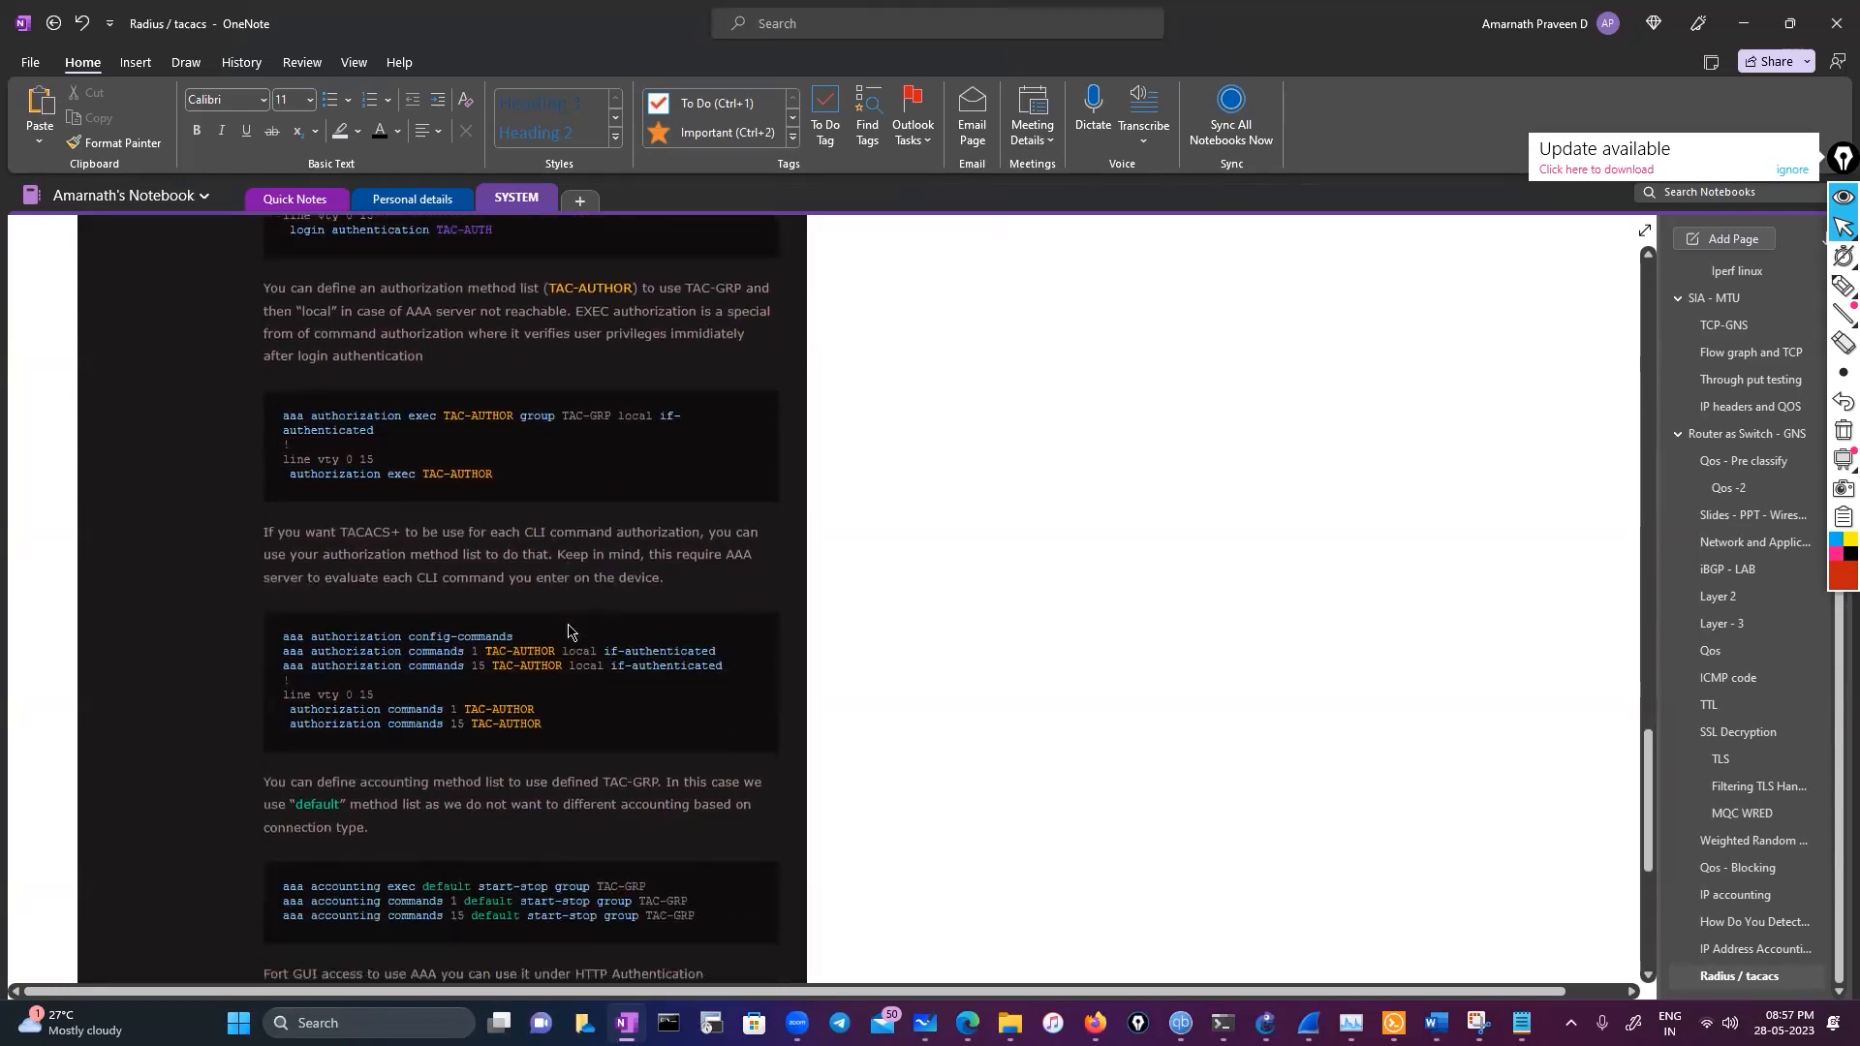
{"action": "scroll", "coordinate": [569, 631], "scroll_direction": "down", "scroll_amount": 3}
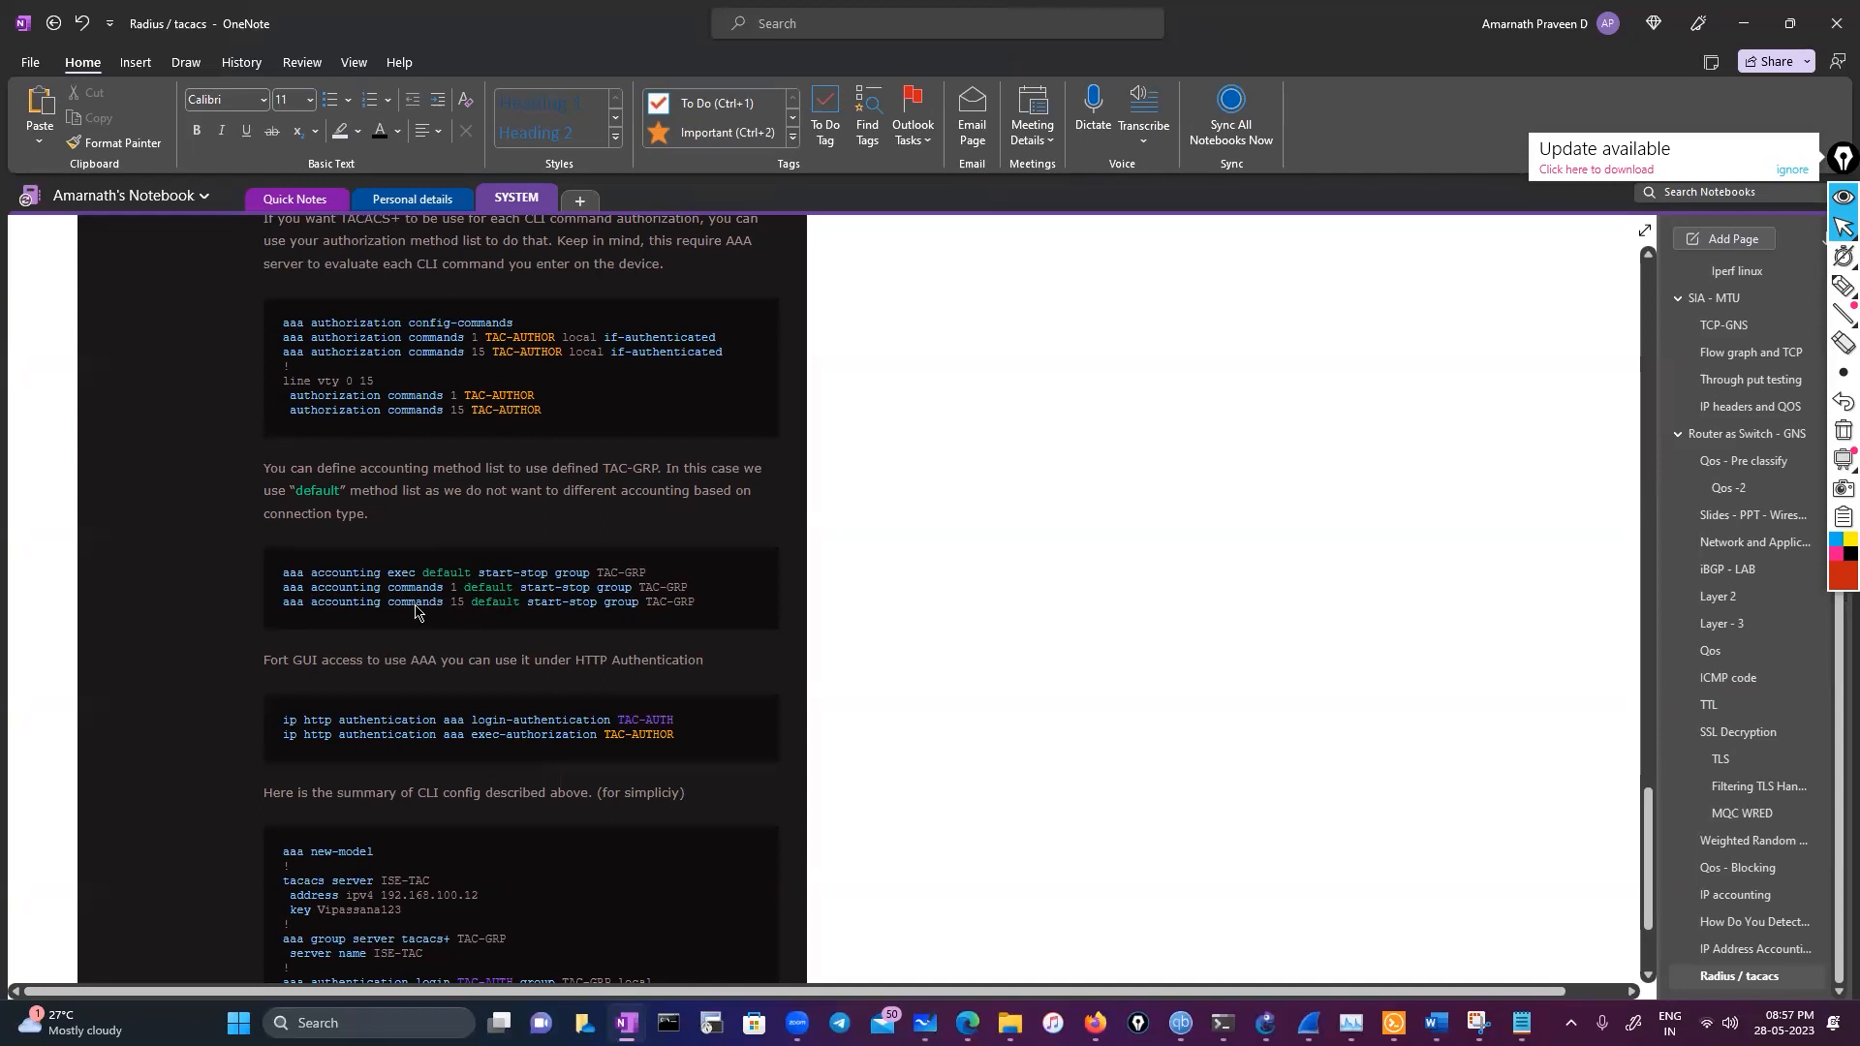
{"action": "scroll", "coordinate": [414, 610], "scroll_direction": "down", "scroll_amount": 2}
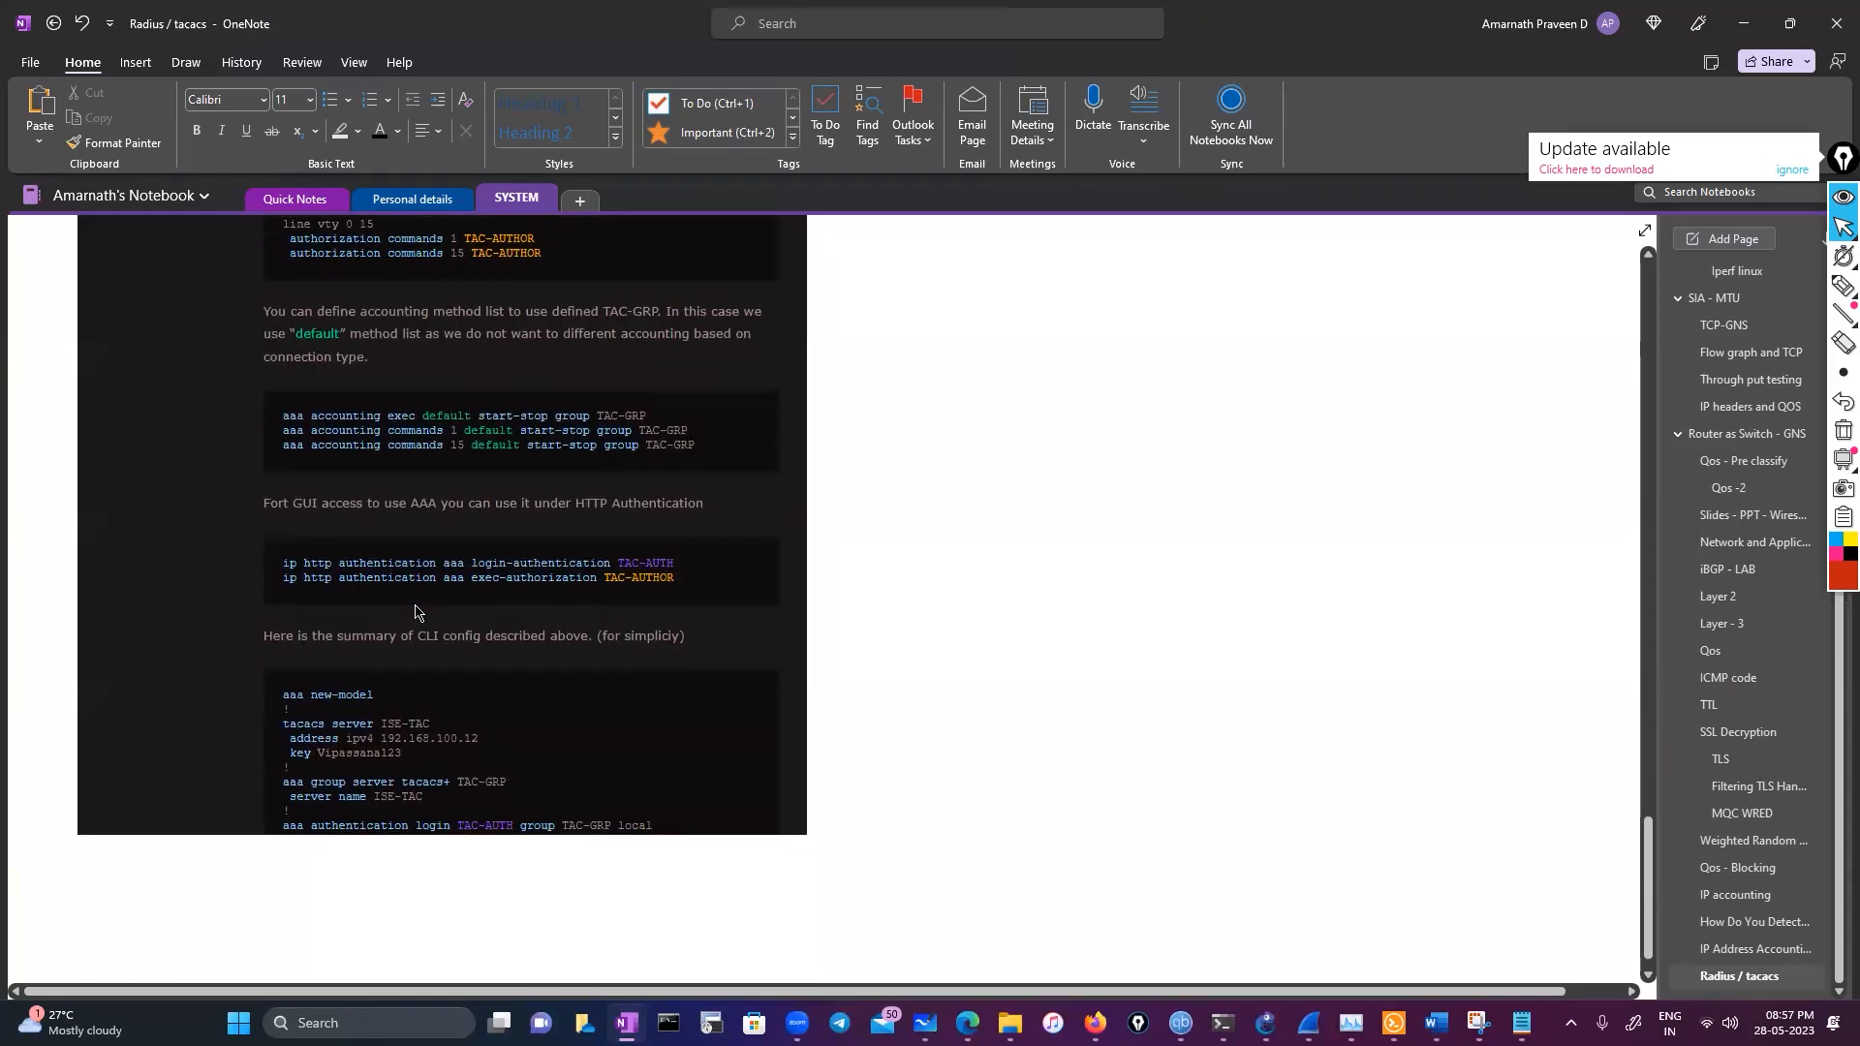
{"action": "scroll", "coordinate": [928, 659], "scroll_direction": "up", "scroll_amount": 10}
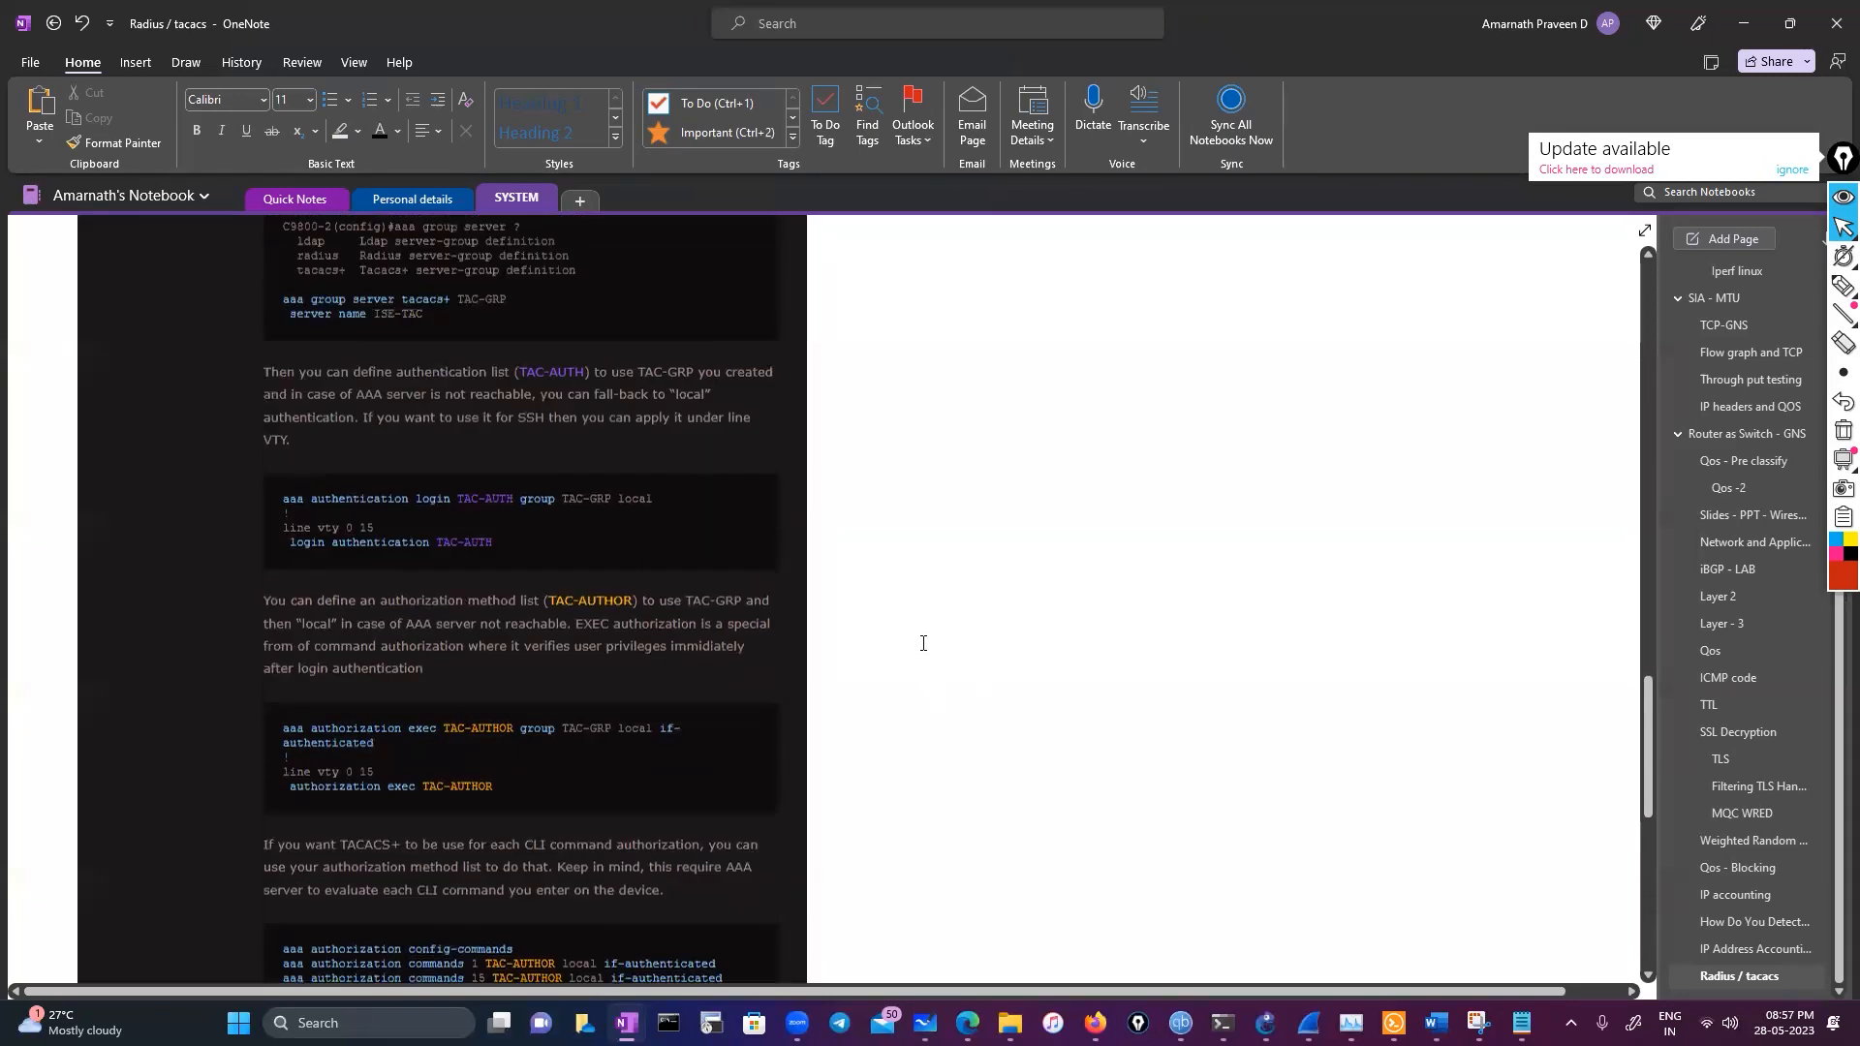
{"action": "scroll", "coordinate": [929, 631], "scroll_direction": "up", "scroll_amount": 1}
Scroll back up through the 9800-TACACS article and the RADIUS vs TACACS+ comparison table
{"action": "scroll", "coordinate": [901, 610], "scroll_direction": "down", "scroll_amount": 4}
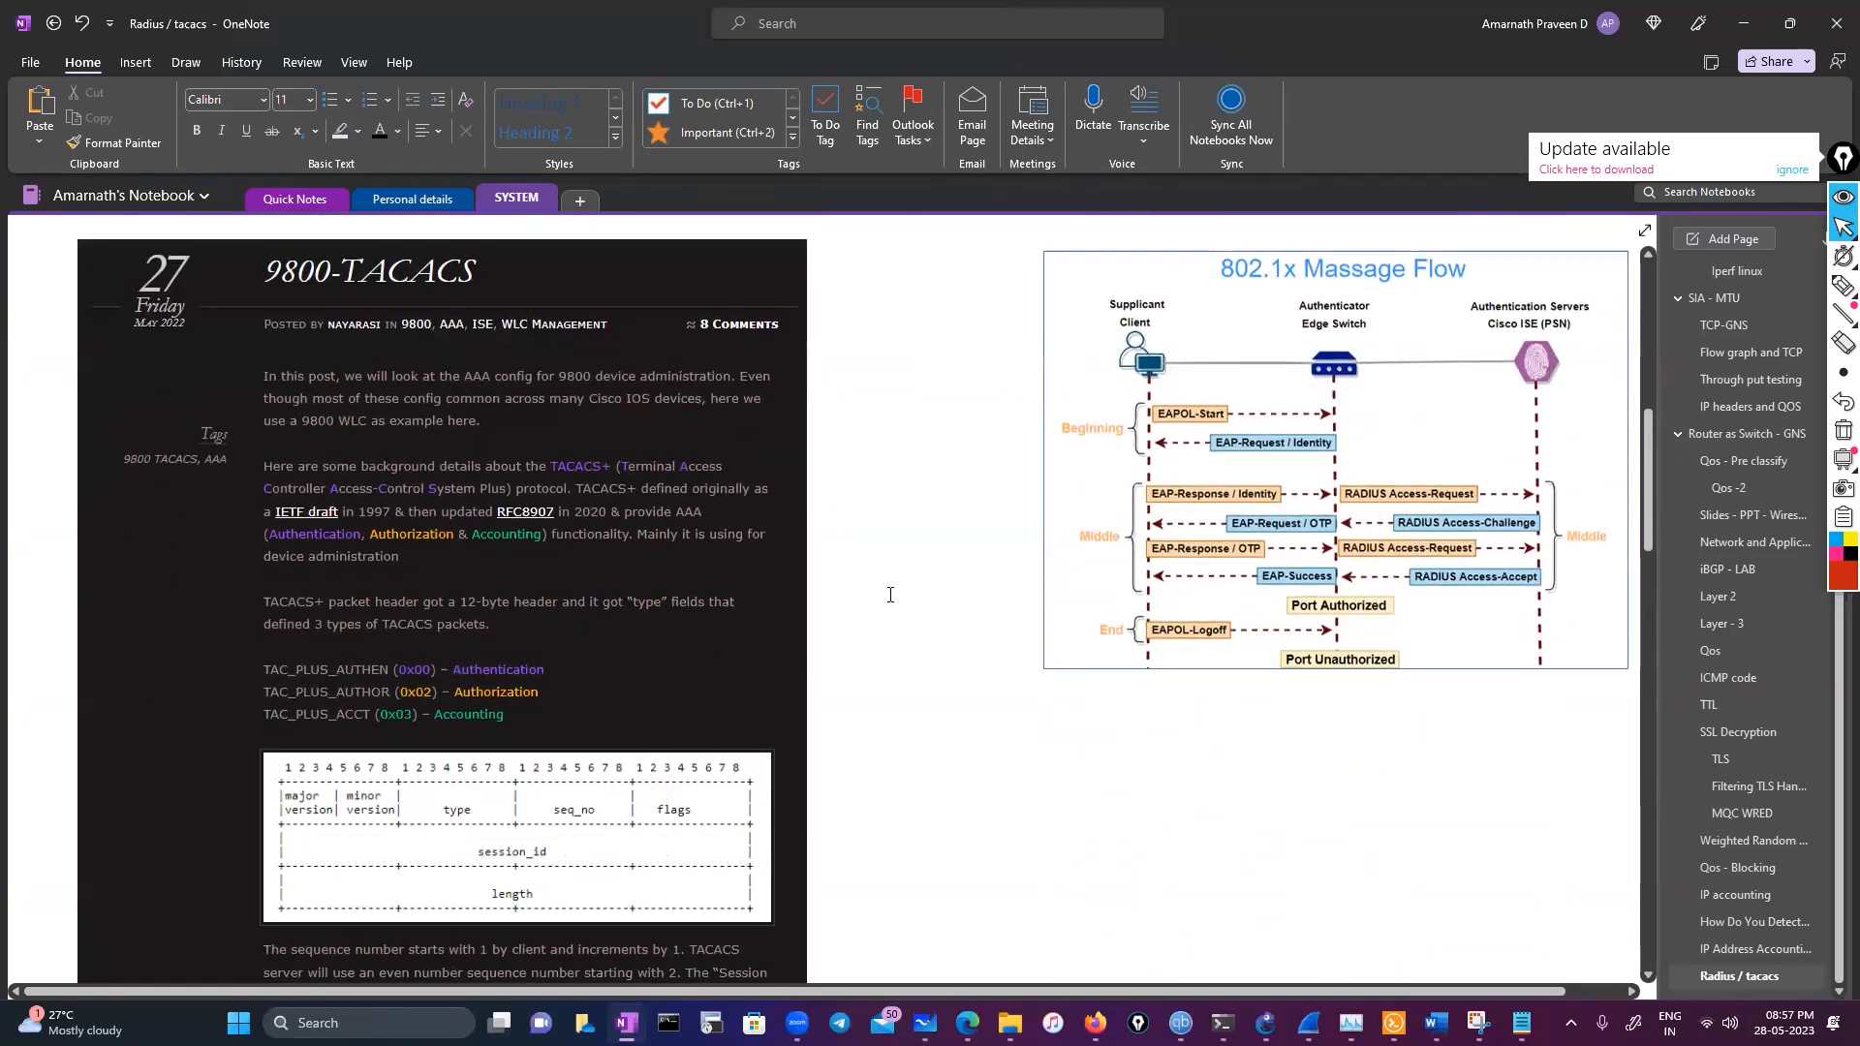
{"action": "scroll", "coordinate": [890, 594], "scroll_direction": "up", "scroll_amount": 5}
{"action": "scroll", "coordinate": [882, 594], "scroll_direction": "down", "scroll_amount": 5}
{"action": "scroll", "coordinate": [1109, 610], "scroll_direction": "up", "scroll_amount": 2}
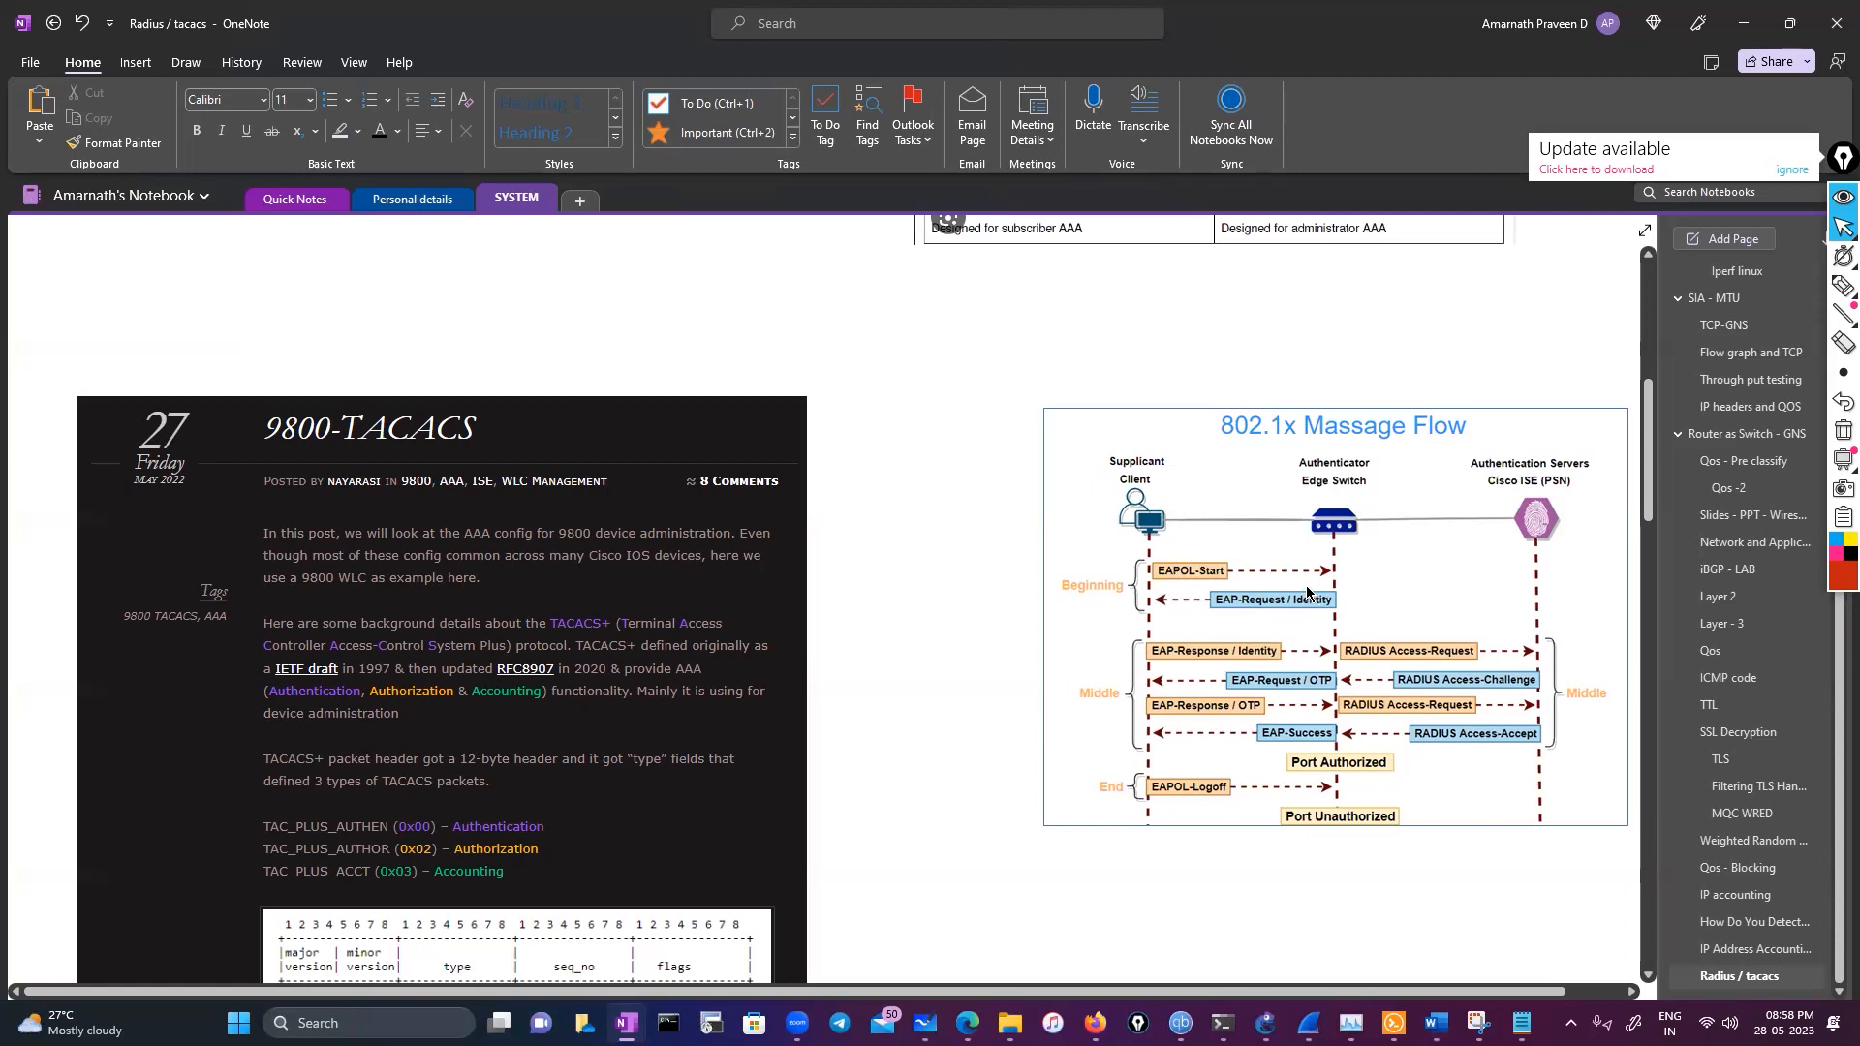
{"action": "scroll", "coordinate": [1306, 590], "scroll_direction": "down", "scroll_amount": 3}
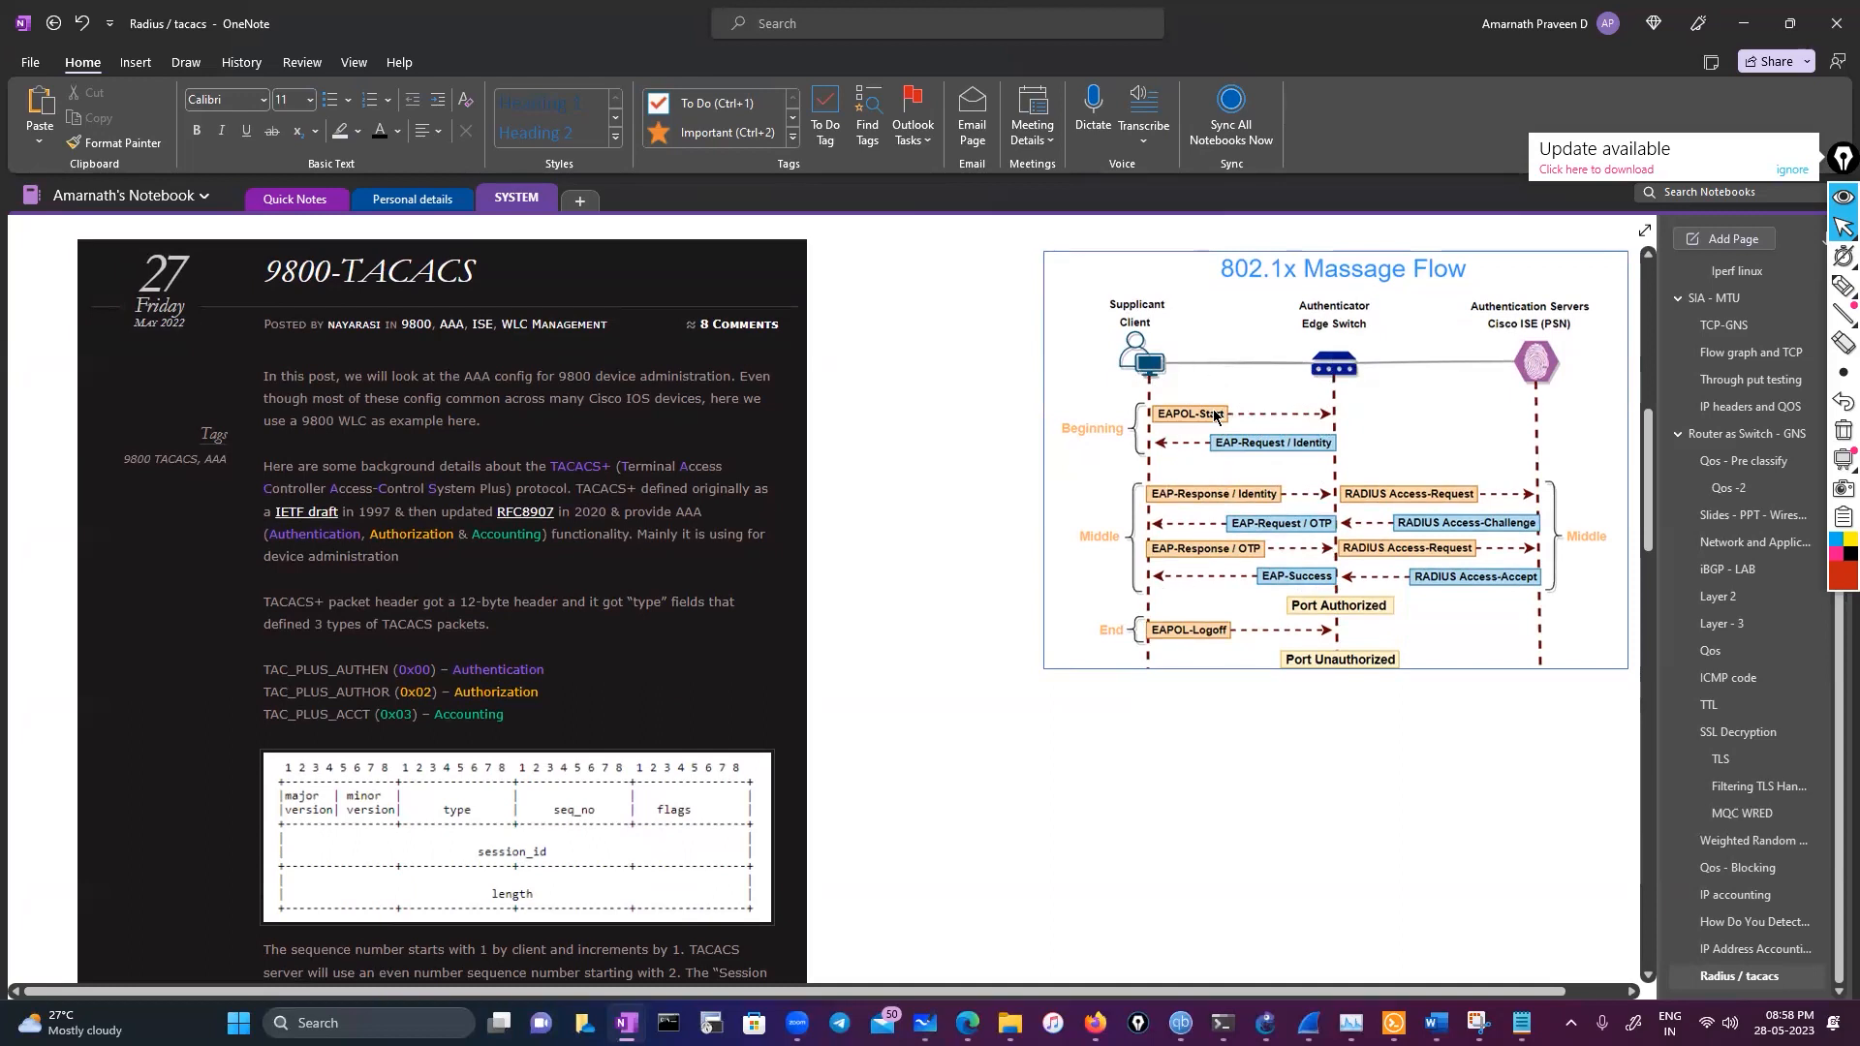
{"action": "scroll", "coordinate": [1371, 548], "scroll_direction": "up", "scroll_amount": 1}
{"action": "scroll", "coordinate": [1370, 548], "scroll_direction": "down", "scroll_amount": 1}
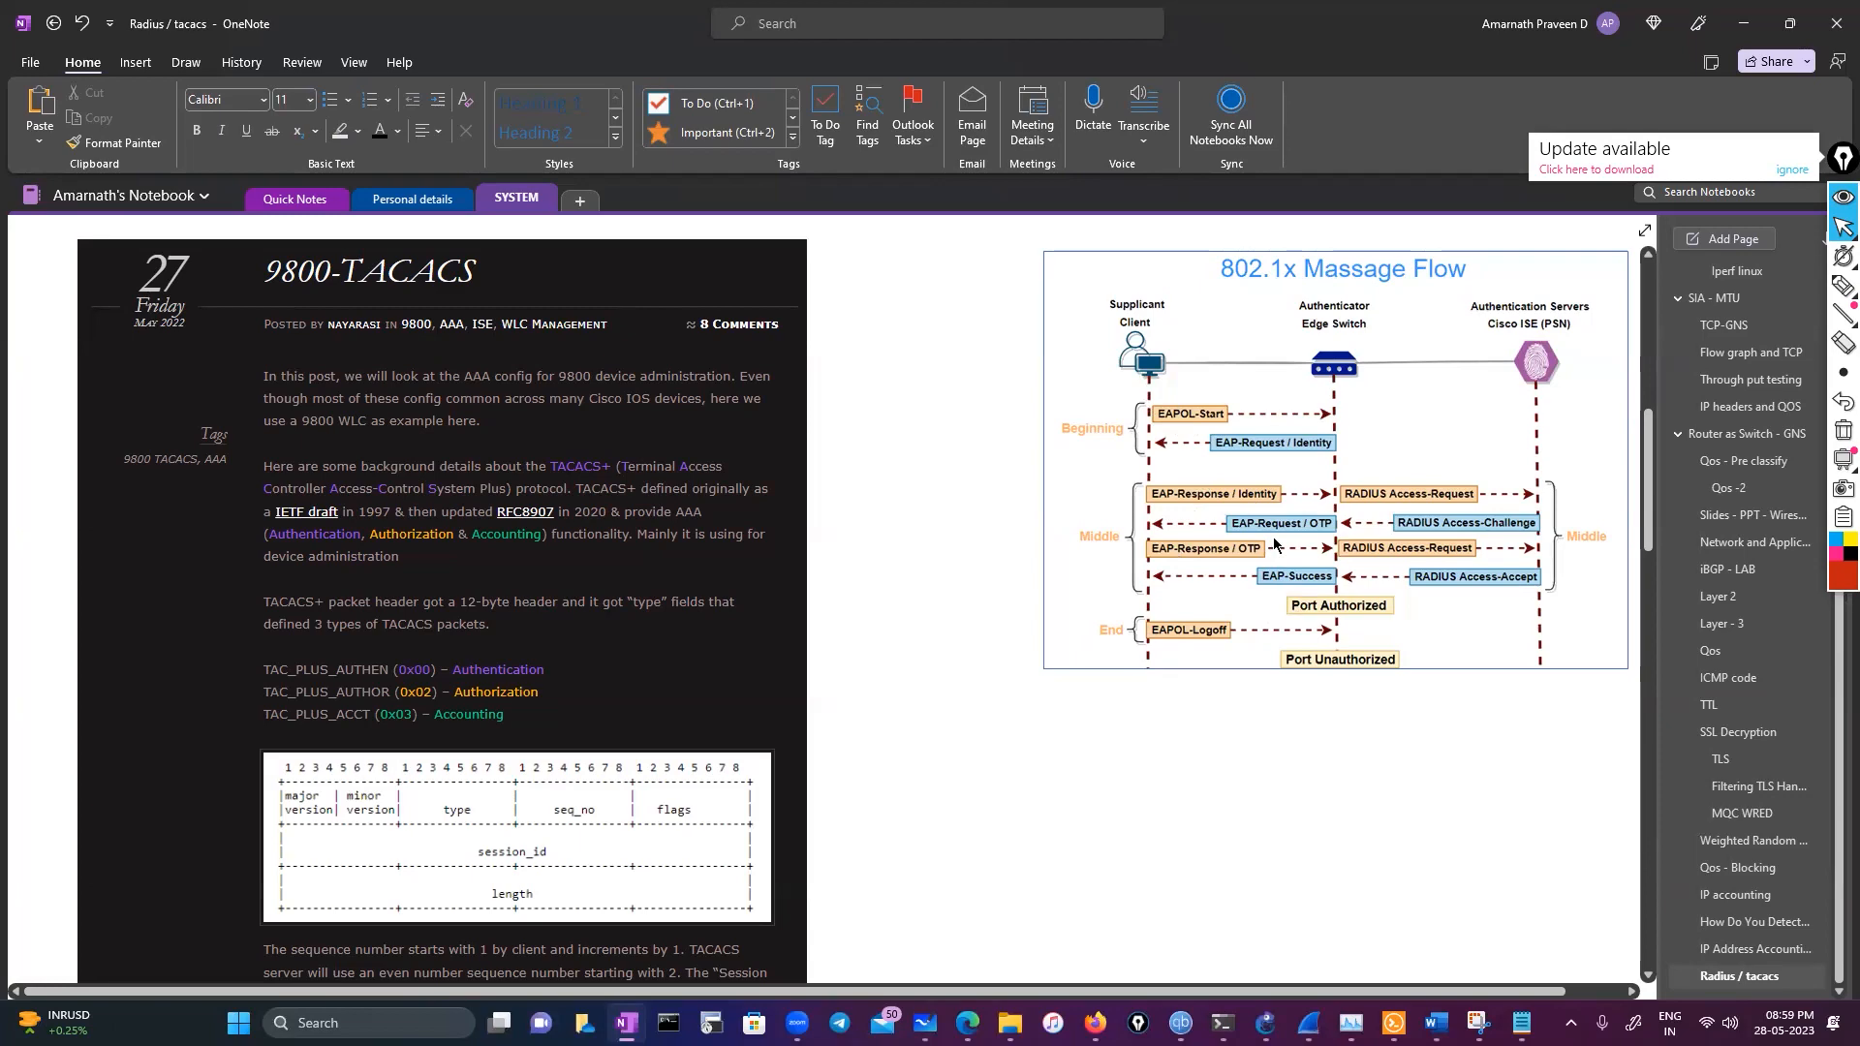
{"action": "scroll", "coordinate": [717, 694], "scroll_direction": "down", "scroll_amount": 3}
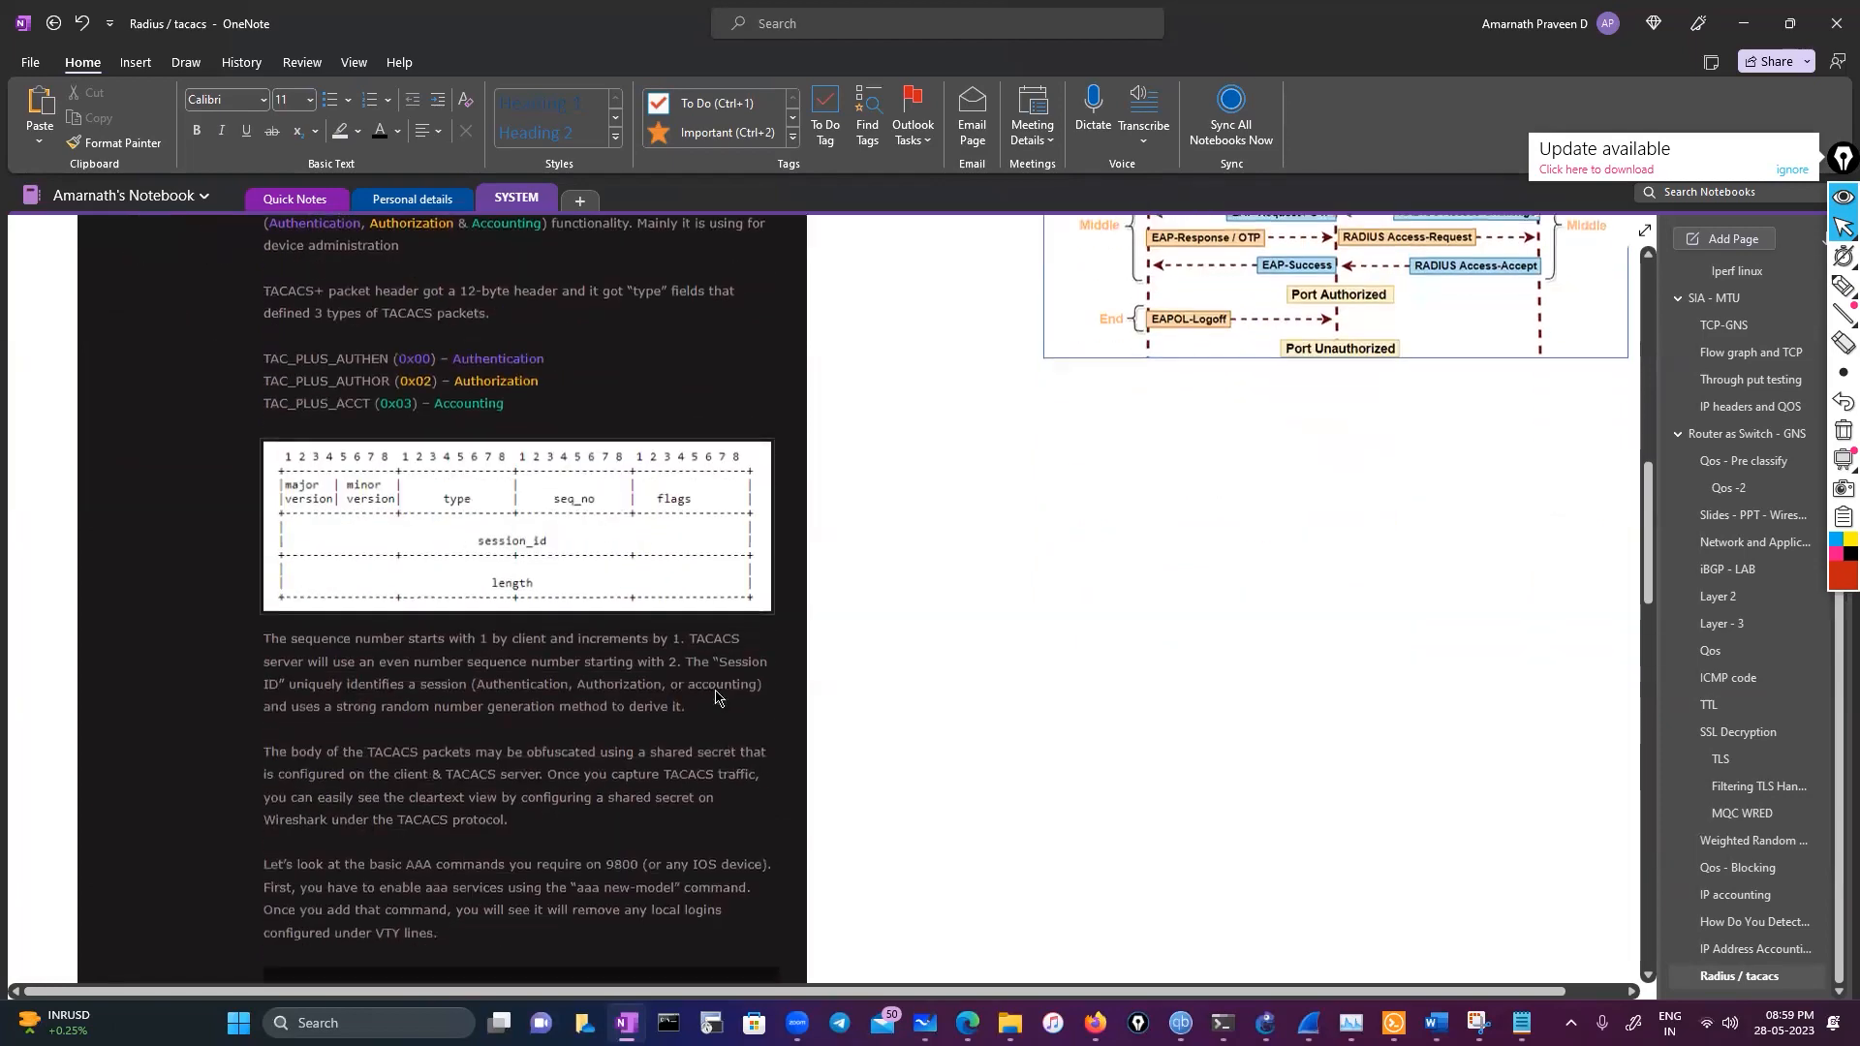
{"action": "scroll", "coordinate": [717, 693], "scroll_direction": "down", "scroll_amount": 6}
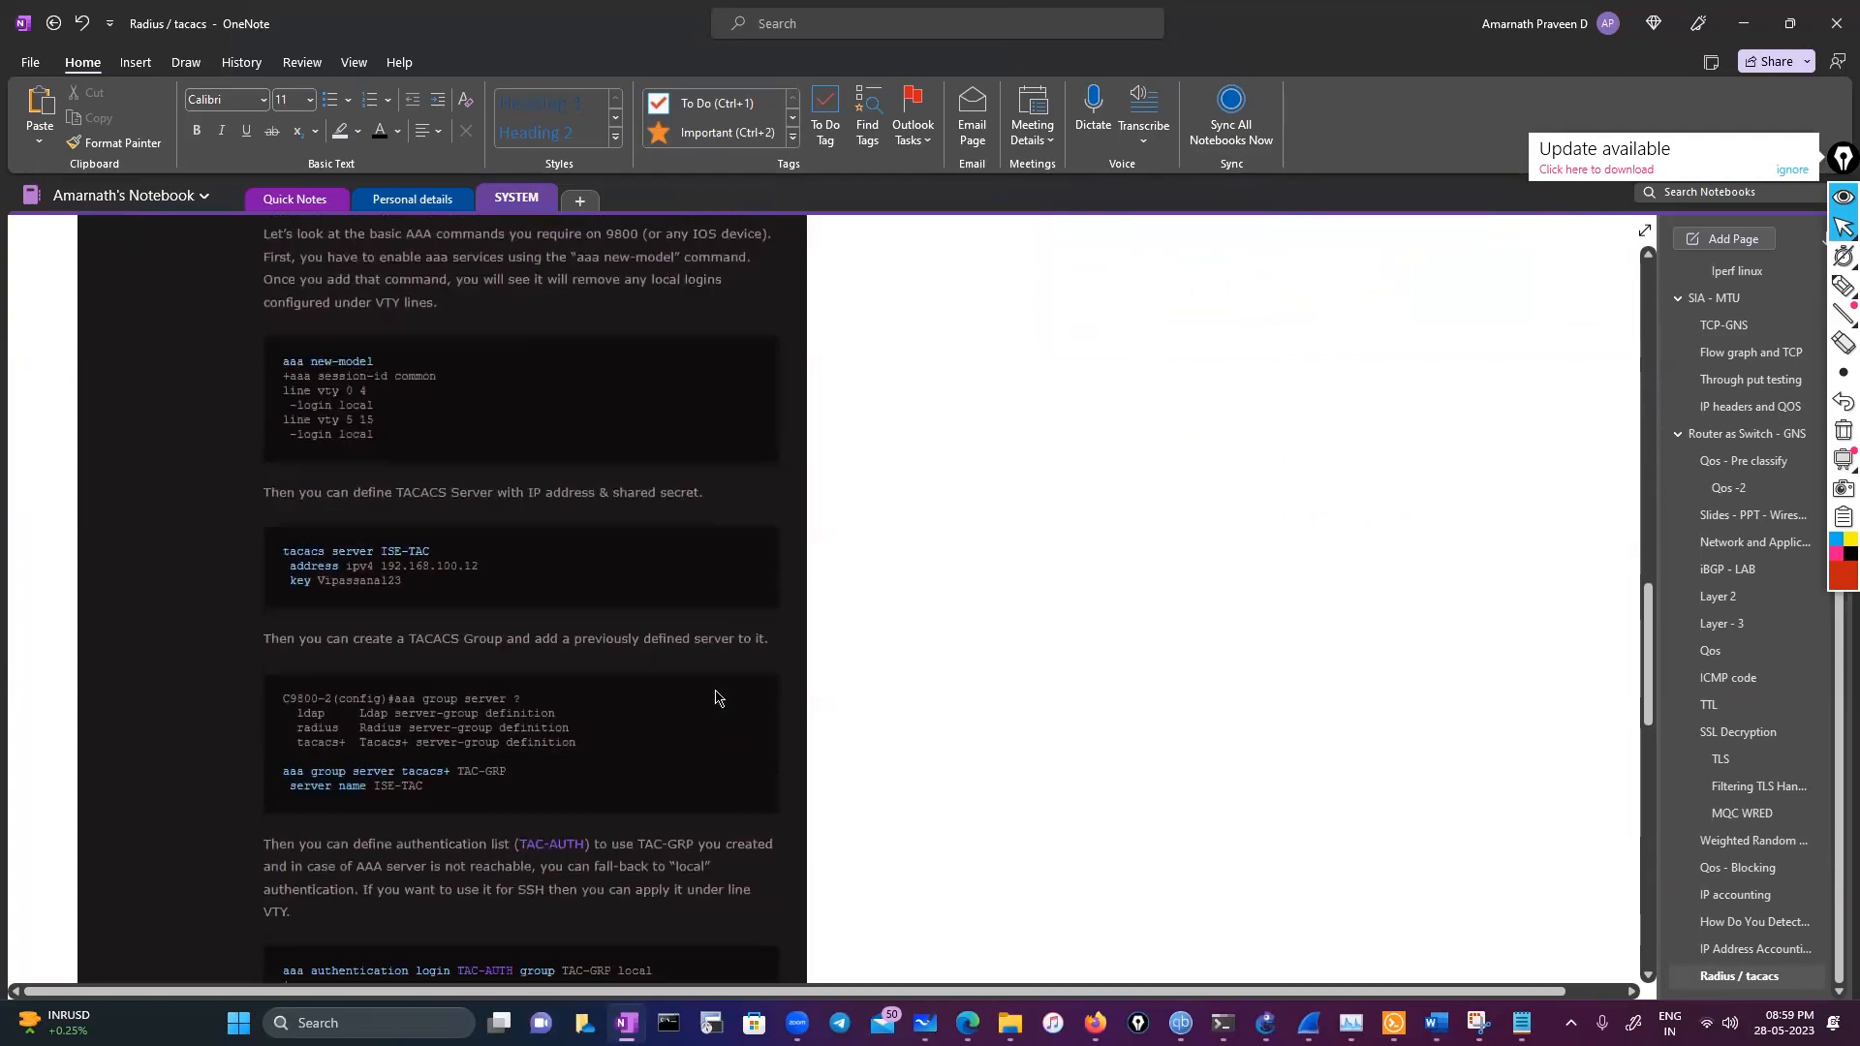
{"action": "scroll", "coordinate": [717, 693], "scroll_direction": "up", "scroll_amount": 11}
{"action": "scroll", "coordinate": [714, 695], "scroll_direction": "up", "scroll_amount": 5}
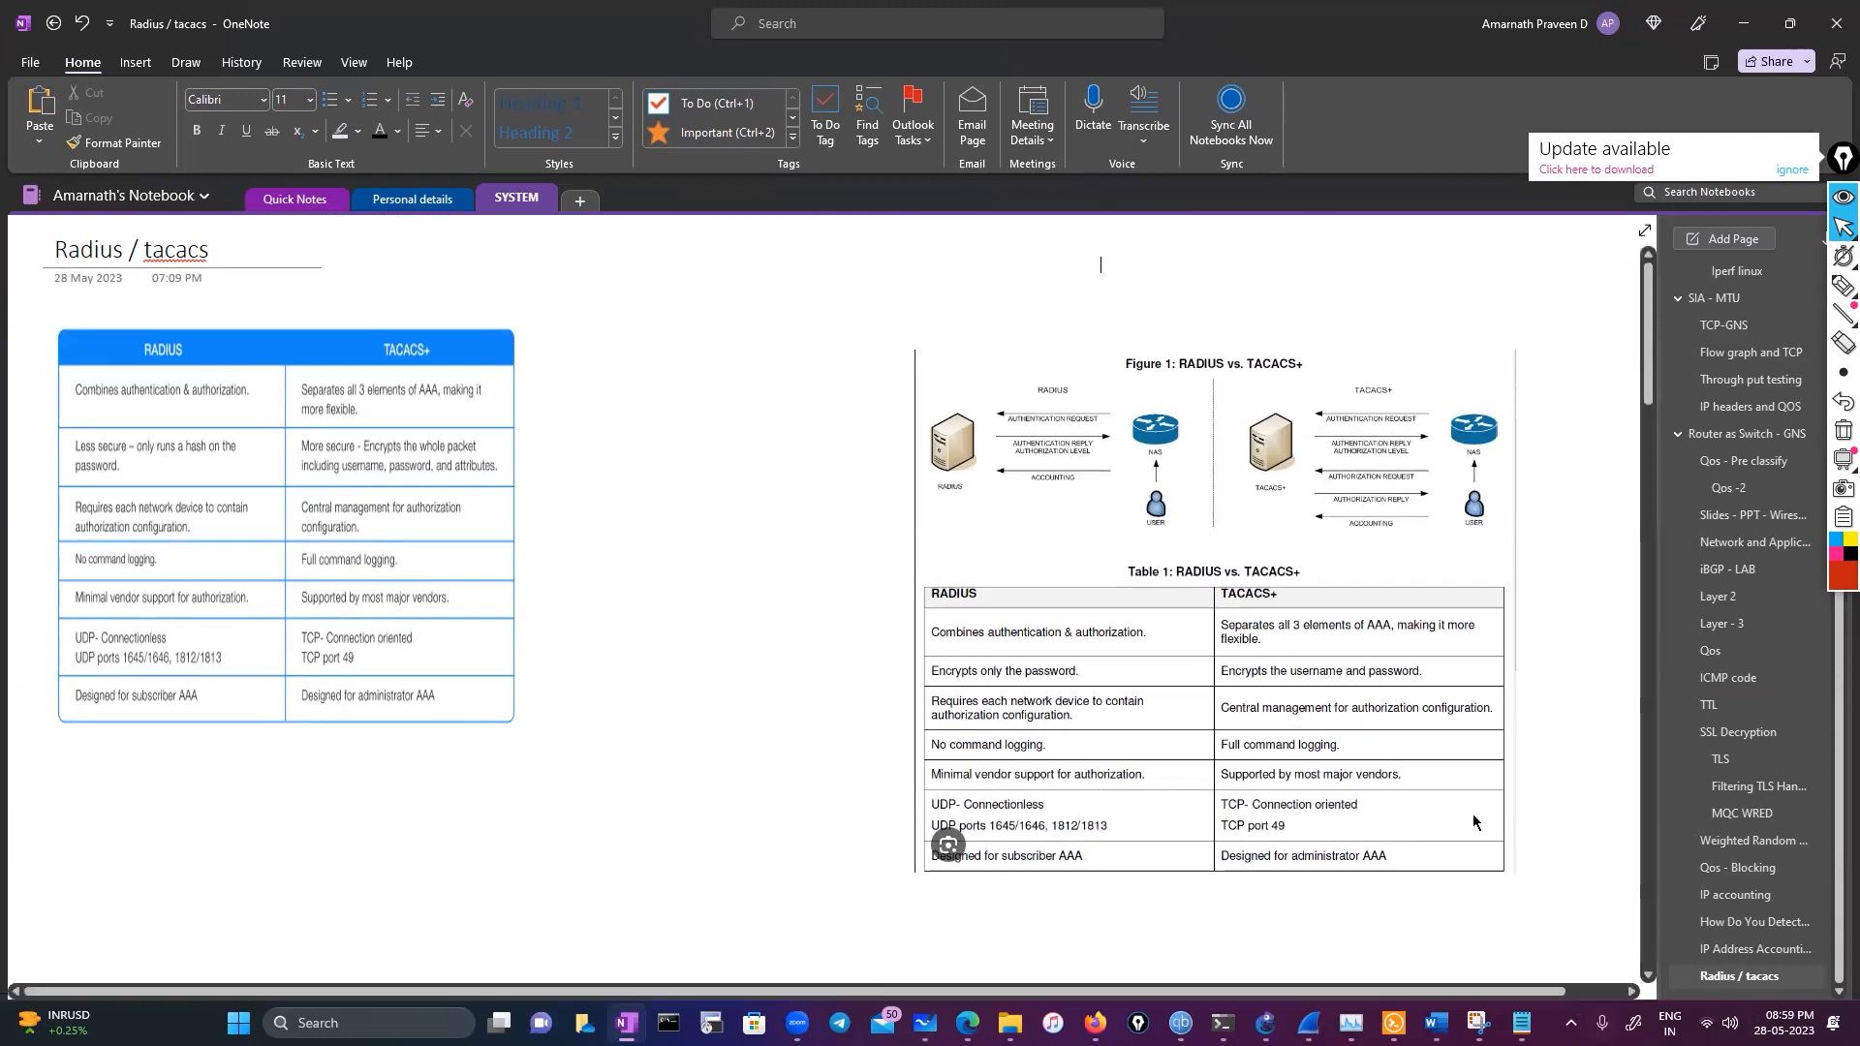
Switch to the Wireshark window with the TACACS+_encrypted capture
{"action": "mouse_move", "coordinate": [1309, 1023]}
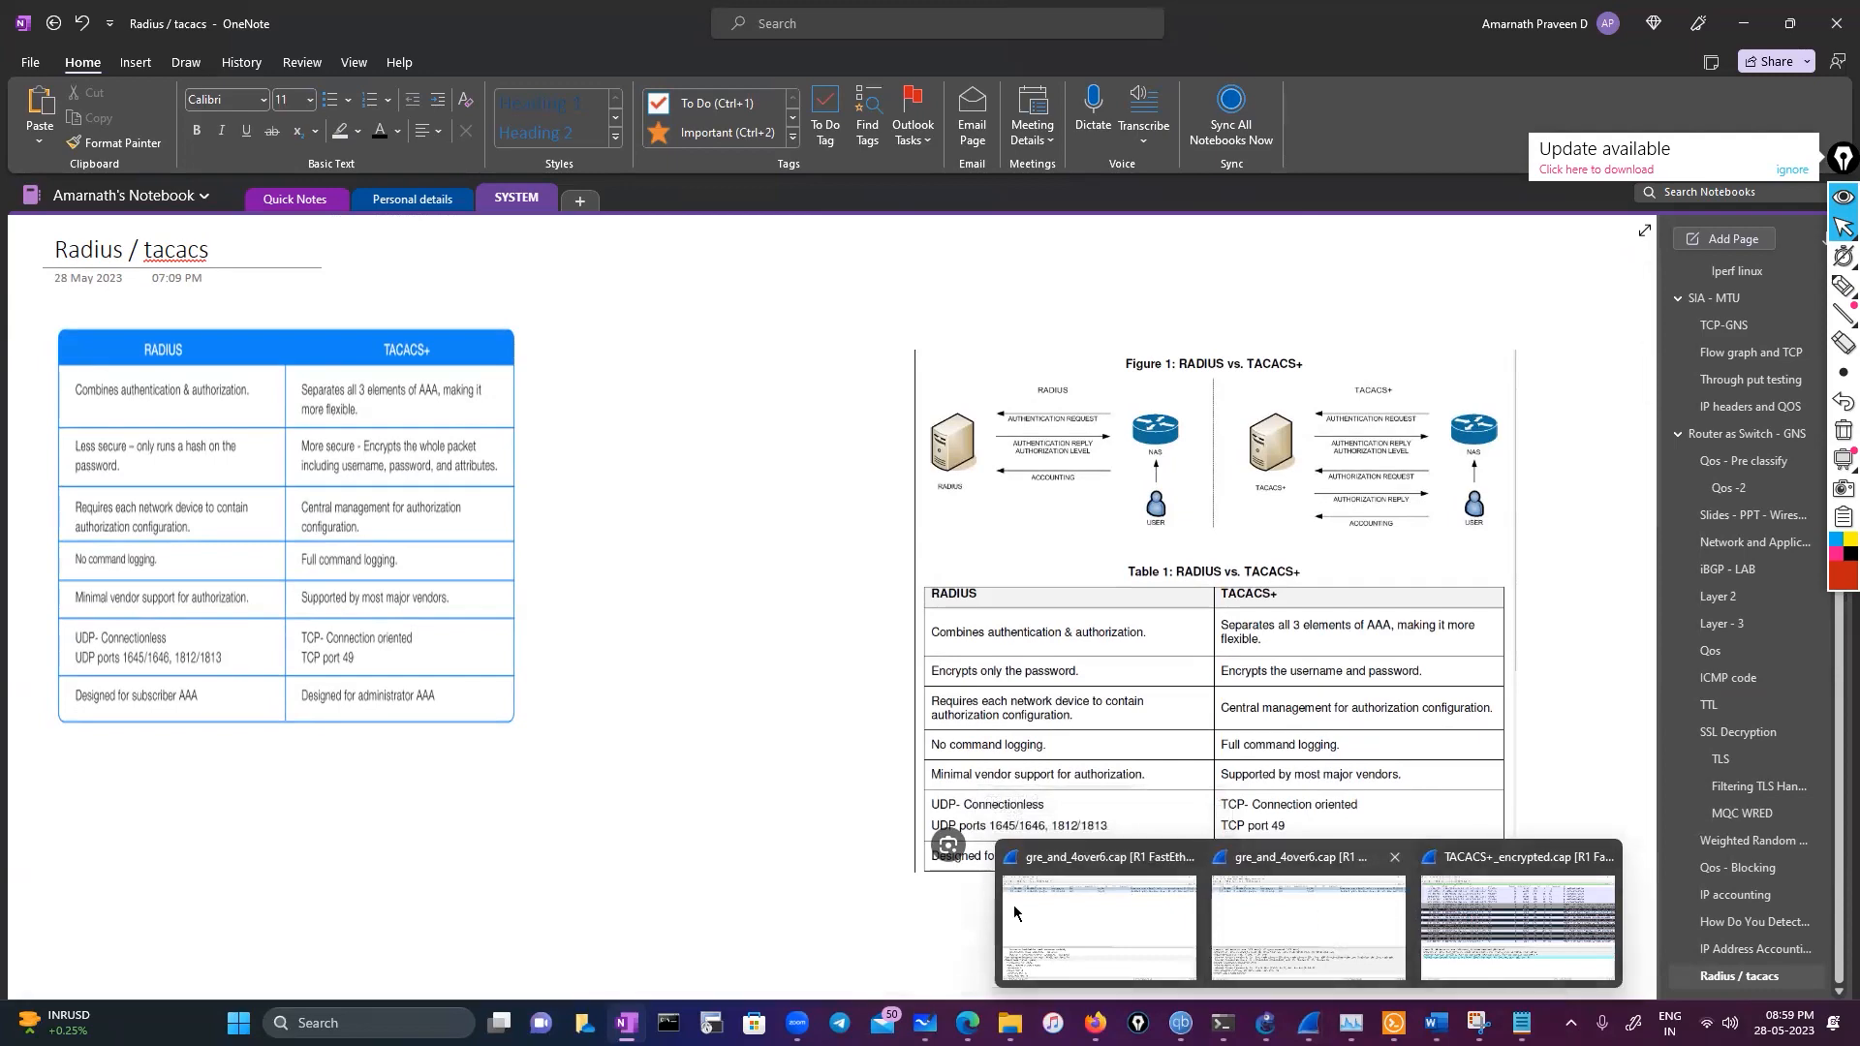
{"action": "left_click", "coordinate": [1493, 872]}
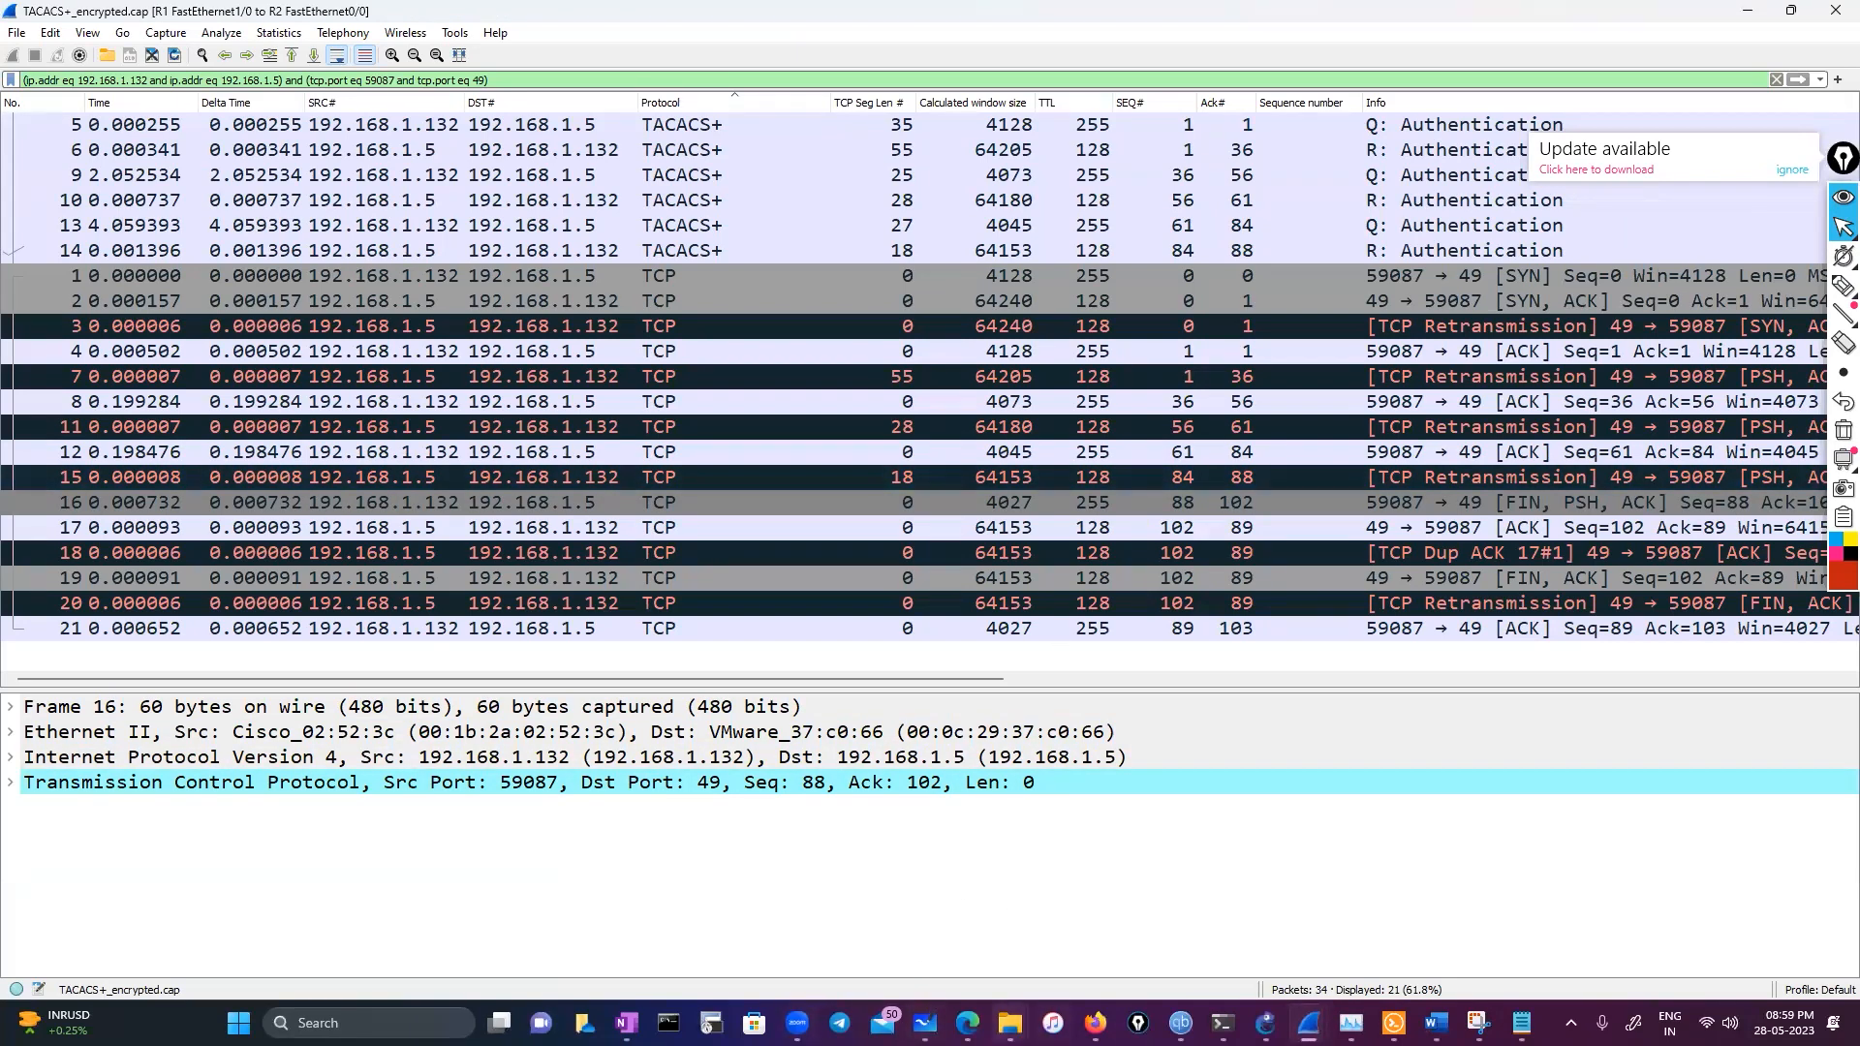
Open the TCP Stream Graphs capture file from the pcap folder in File Explorer
{"action": "mouse_move", "coordinate": [1010, 1022]}
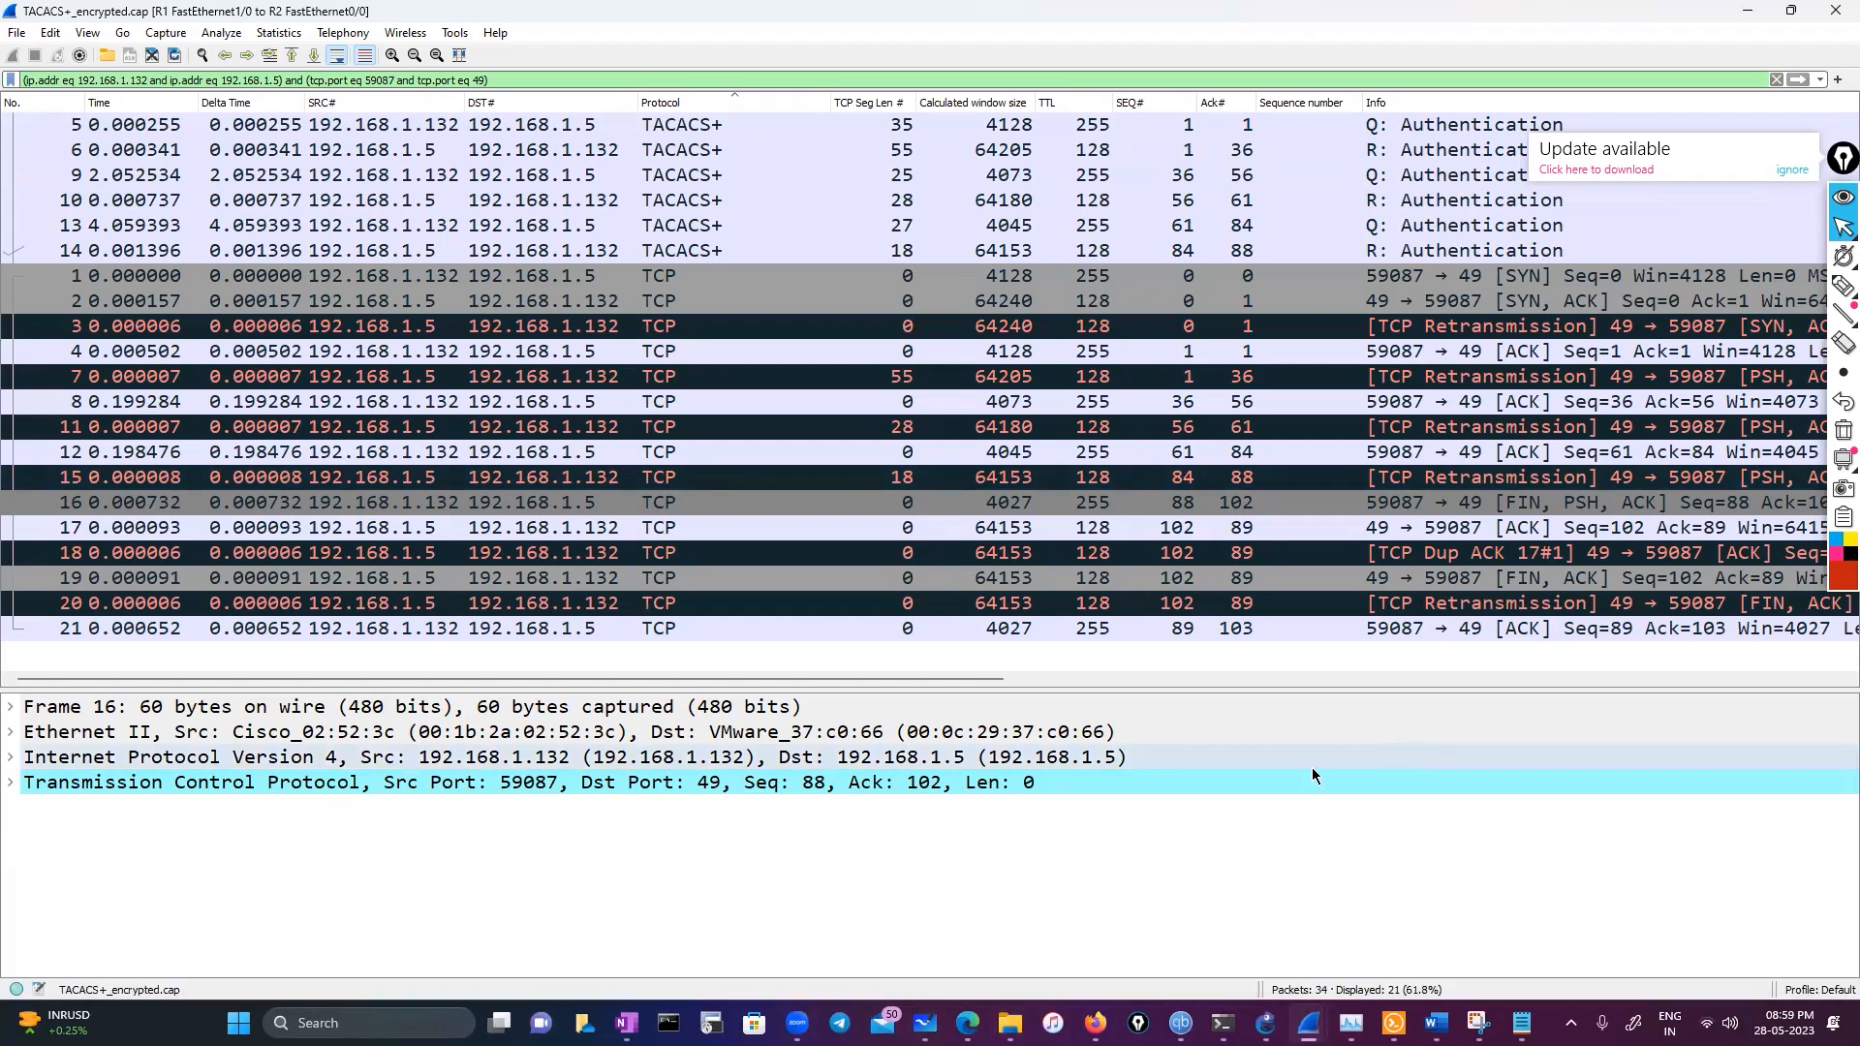
{"action": "left_click", "coordinate": [1010, 1022]}
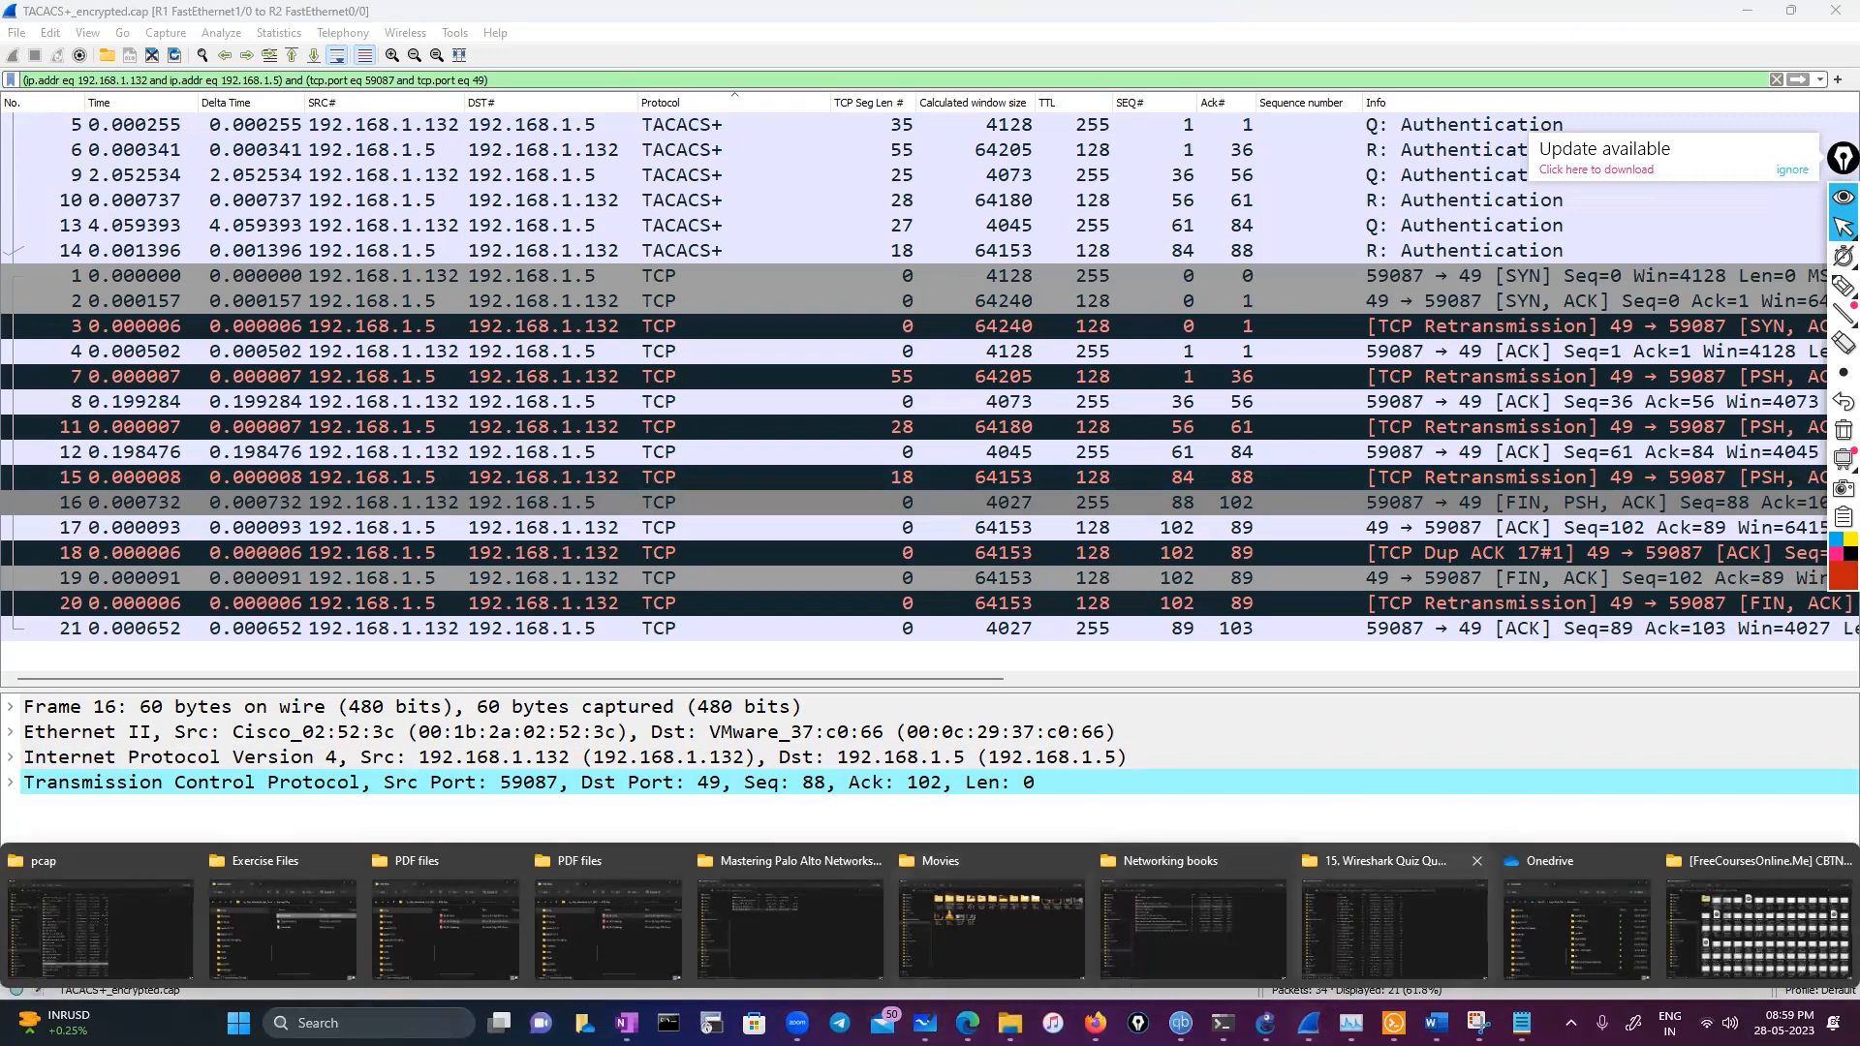
{"action": "mouse_move", "coordinate": [1308, 1023]}
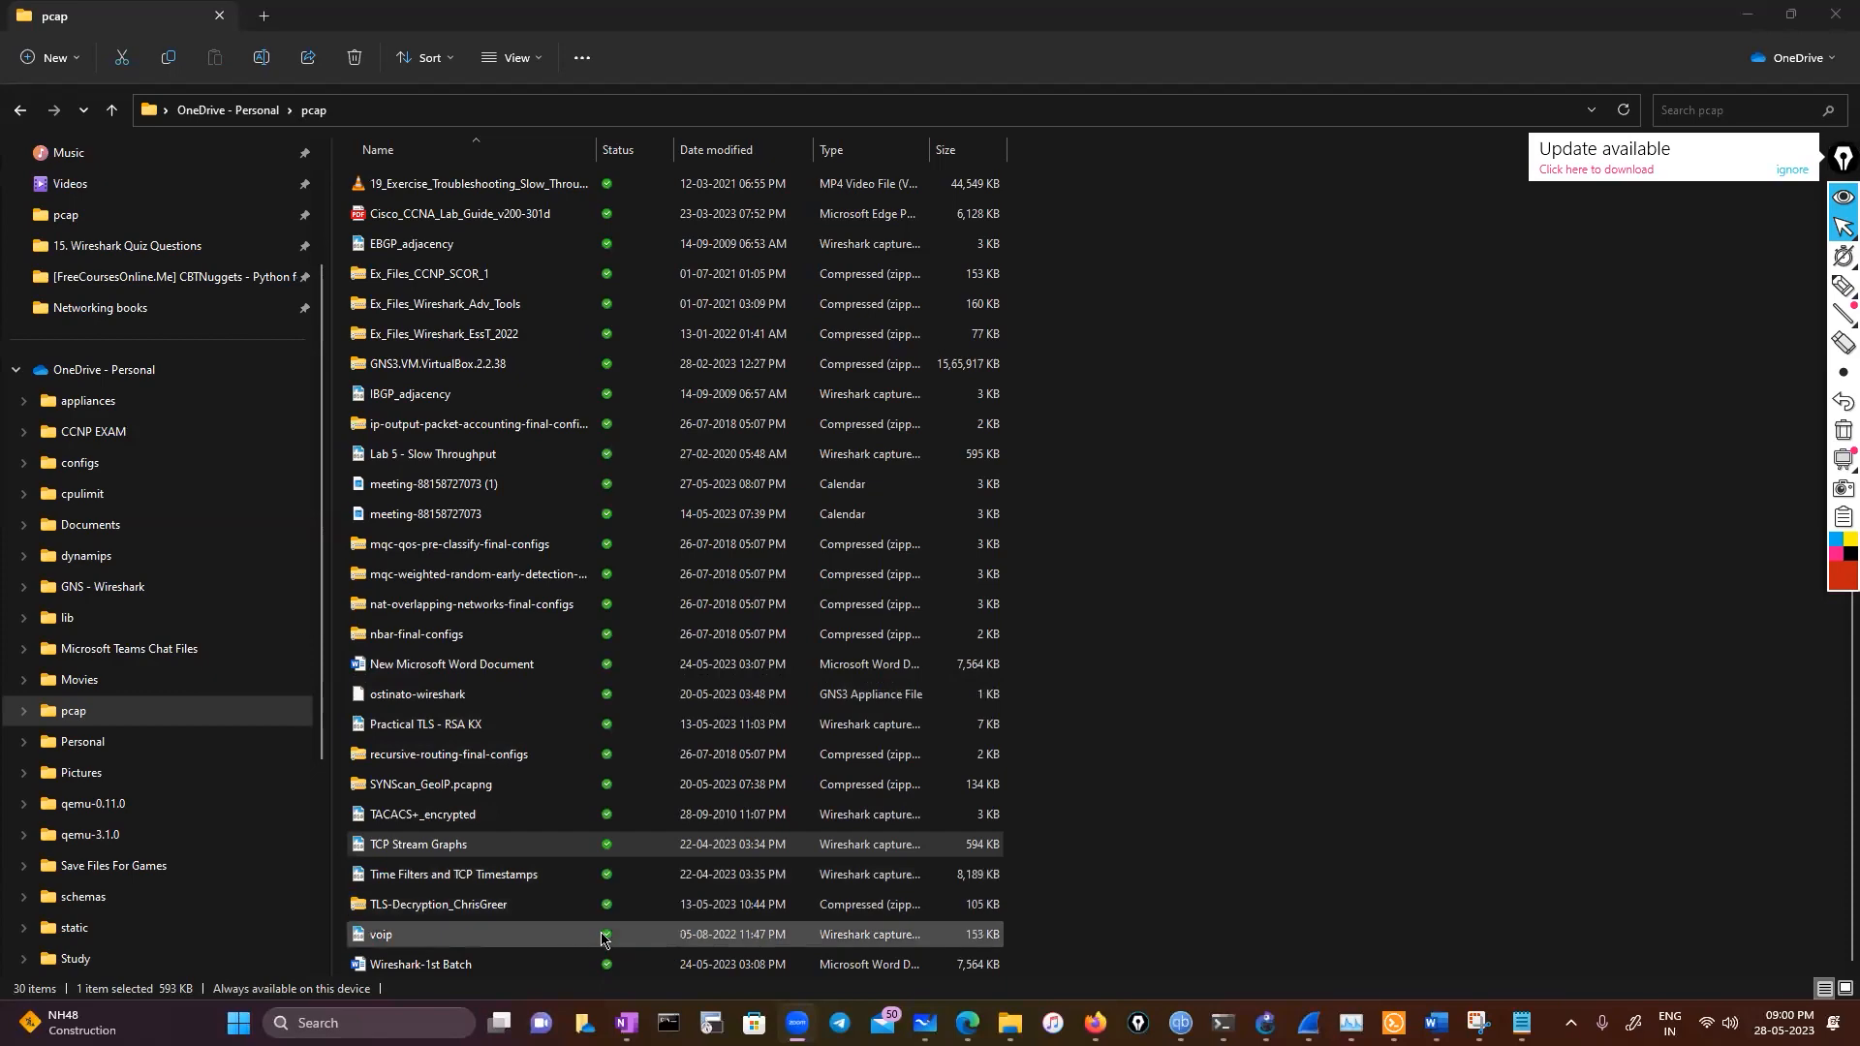
{"action": "double_click", "coordinate": [487, 849]}
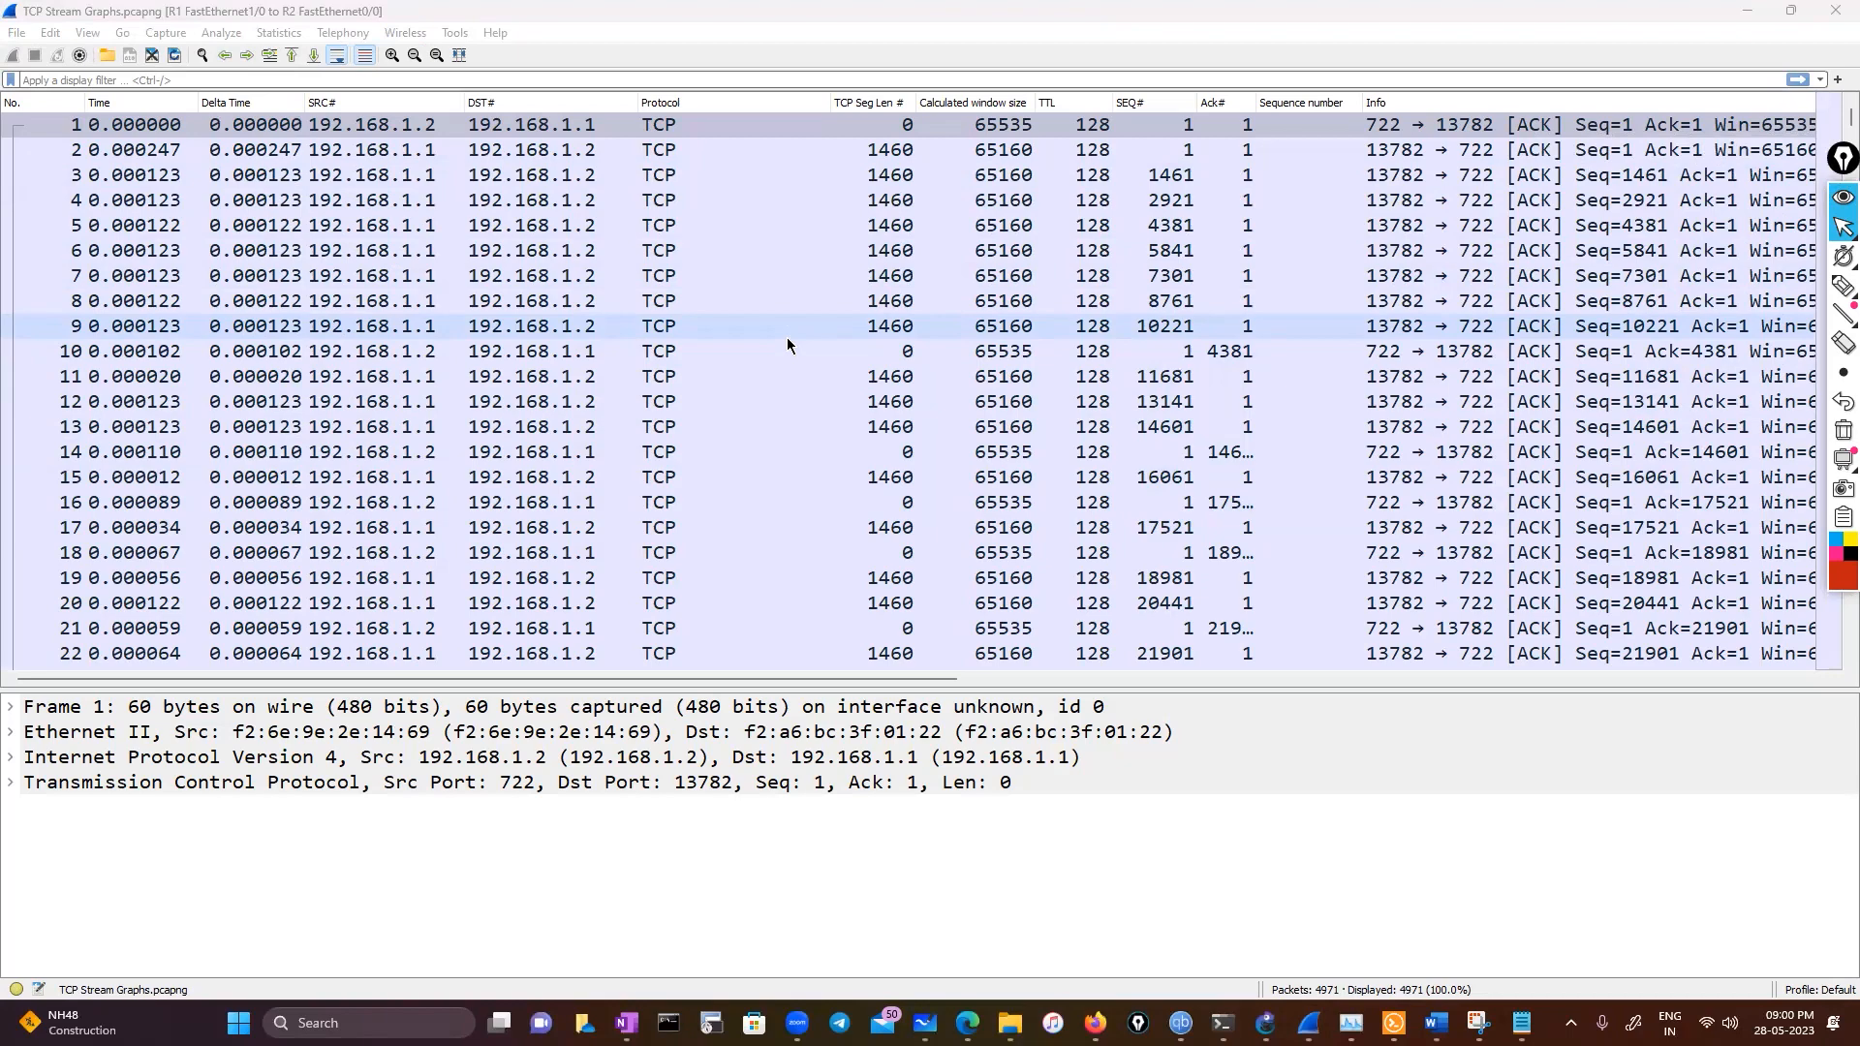
Scroll down the packet list and select frame 138
{"action": "scroll", "coordinate": [787, 337], "scroll_direction": "down", "scroll_amount": 11}
{"action": "scroll", "coordinate": [793, 333], "scroll_direction": "up", "scroll_amount": 8}
{"action": "scroll", "coordinate": [792, 334], "scroll_direction": "up", "scroll_amount": 3}
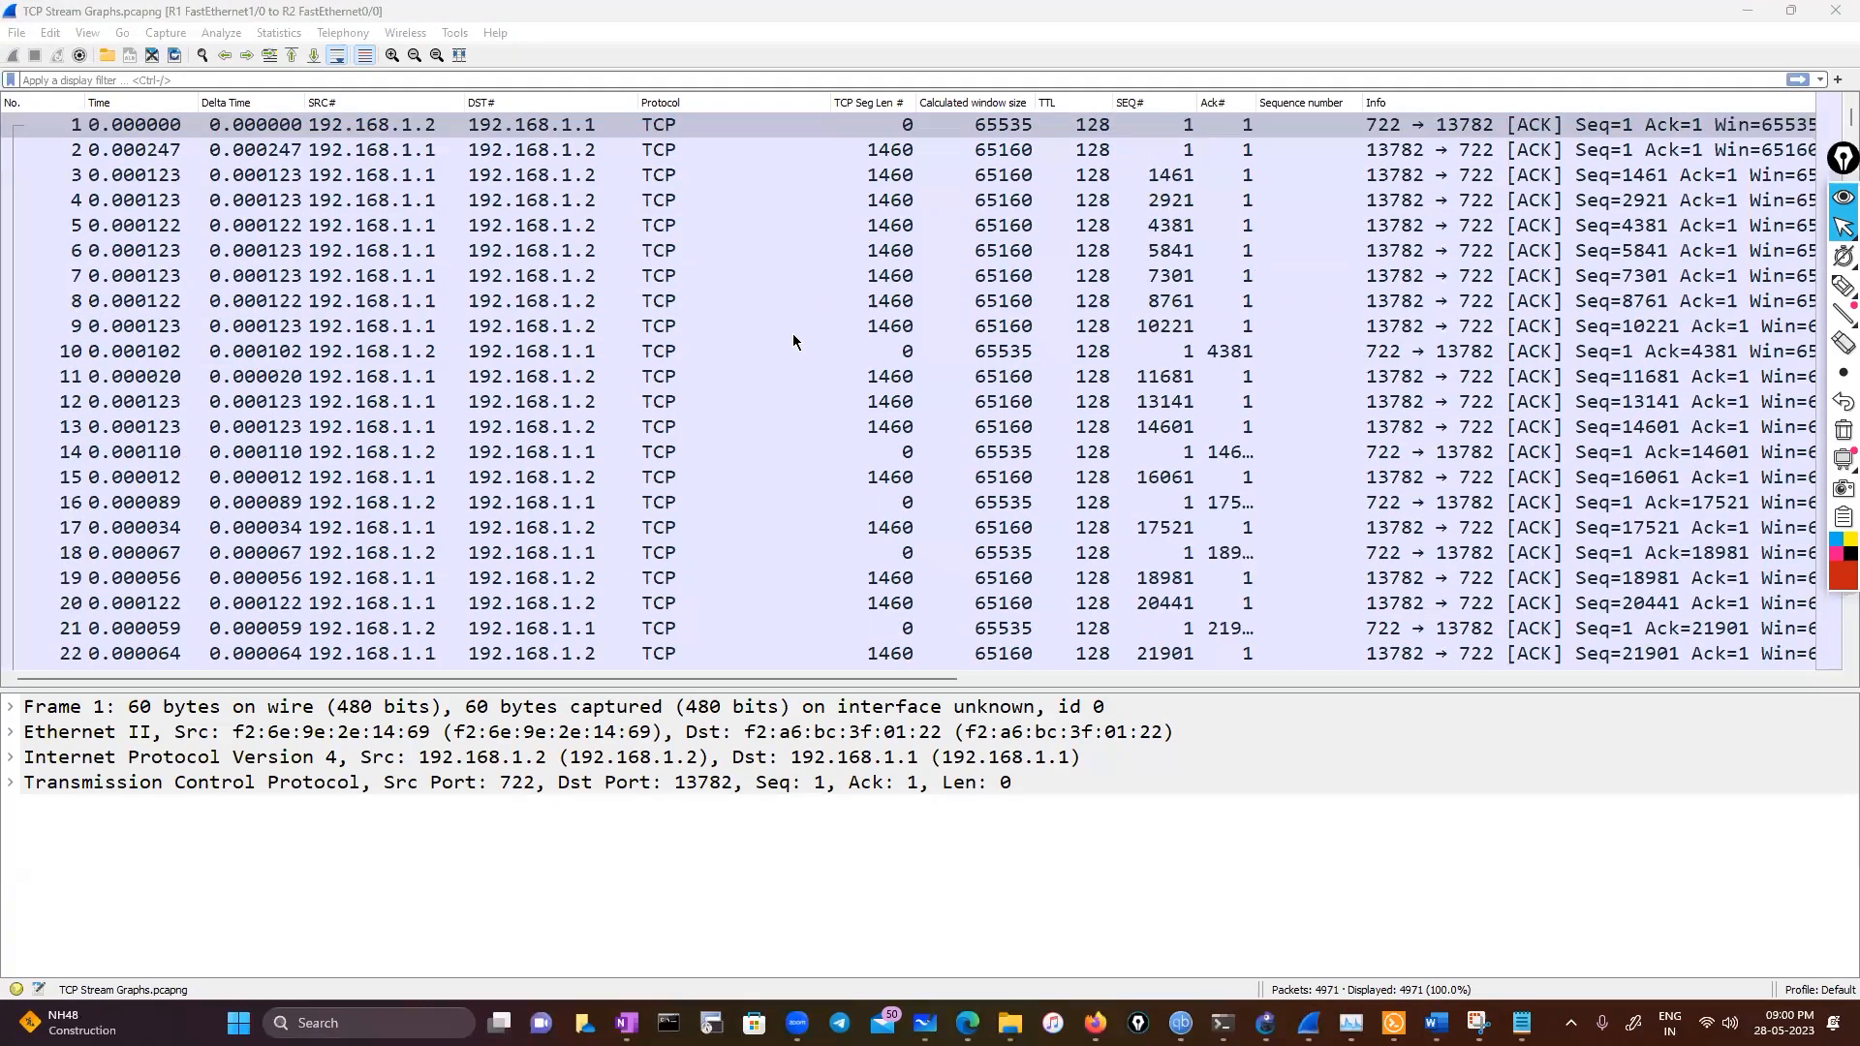
{"action": "scroll", "coordinate": [891, 330], "scroll_direction": "down", "scroll_amount": 20}
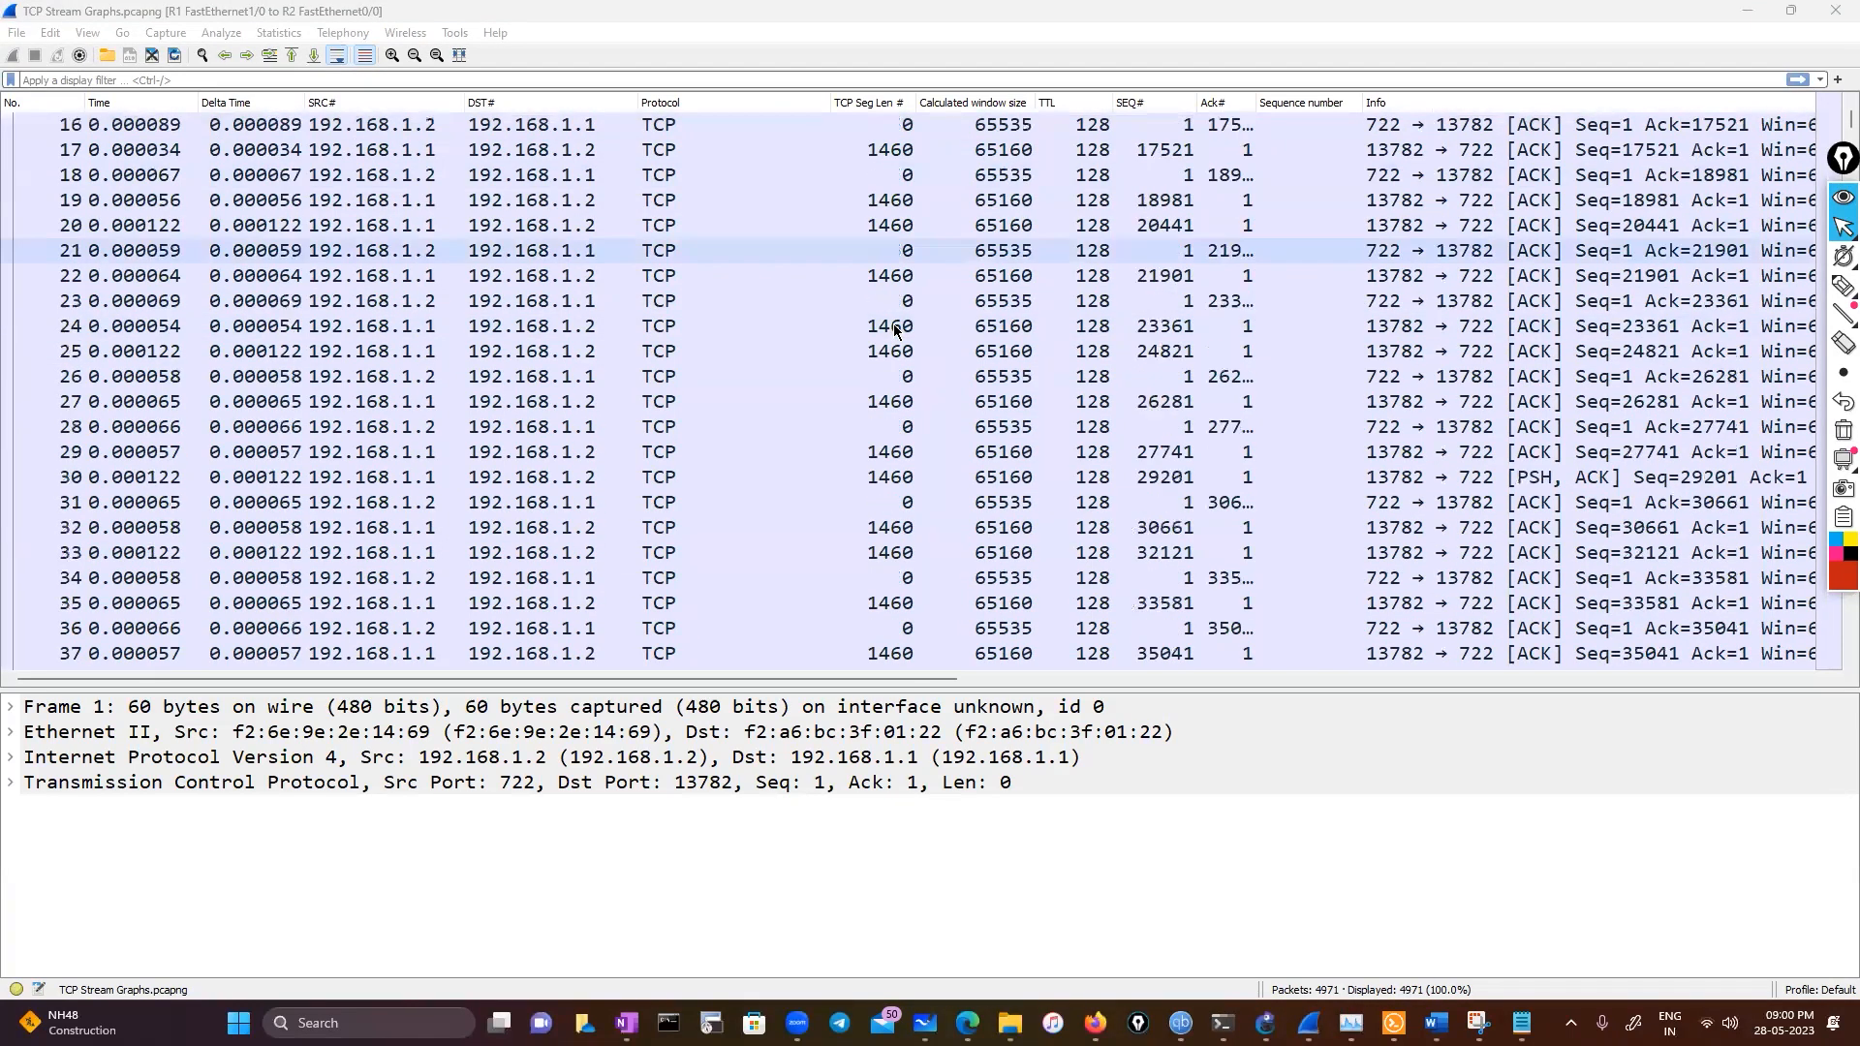
{"action": "scroll", "coordinate": [911, 395], "scroll_direction": "down", "scroll_amount": 11}
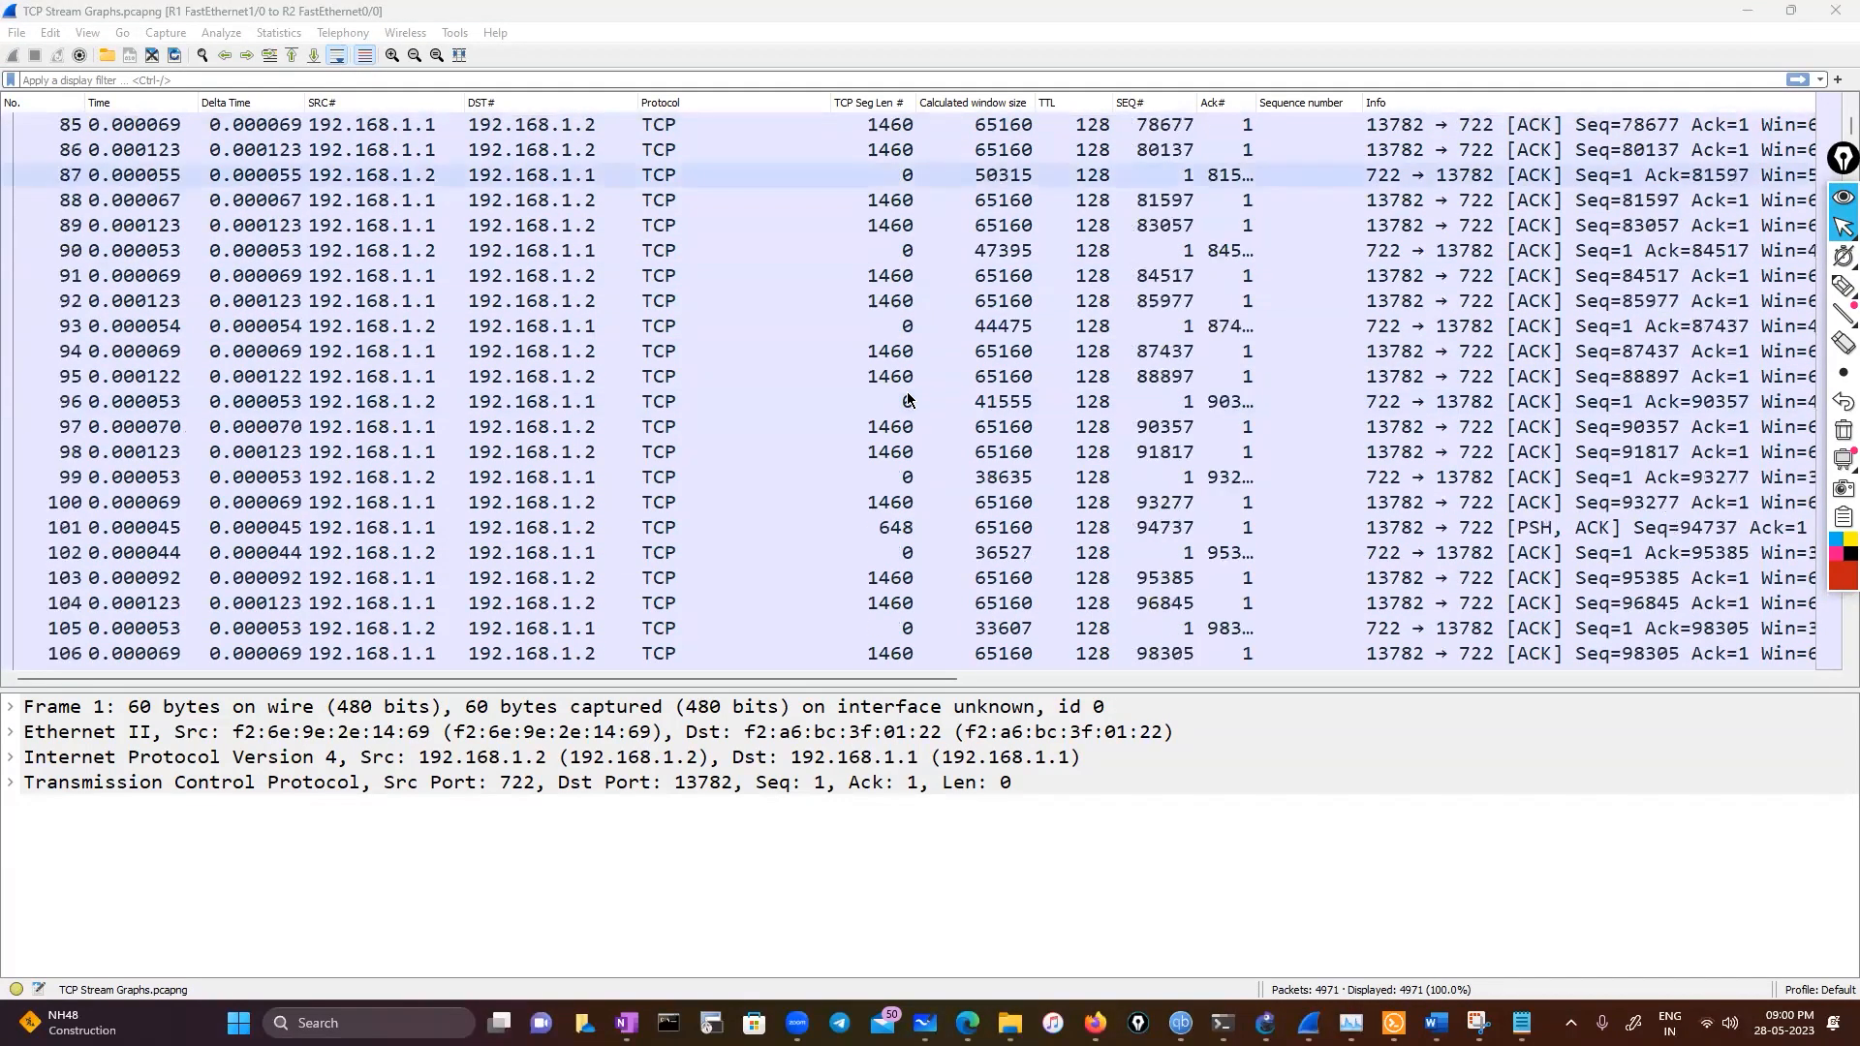
{"action": "scroll", "coordinate": [908, 399], "scroll_direction": "down", "scroll_amount": 6}
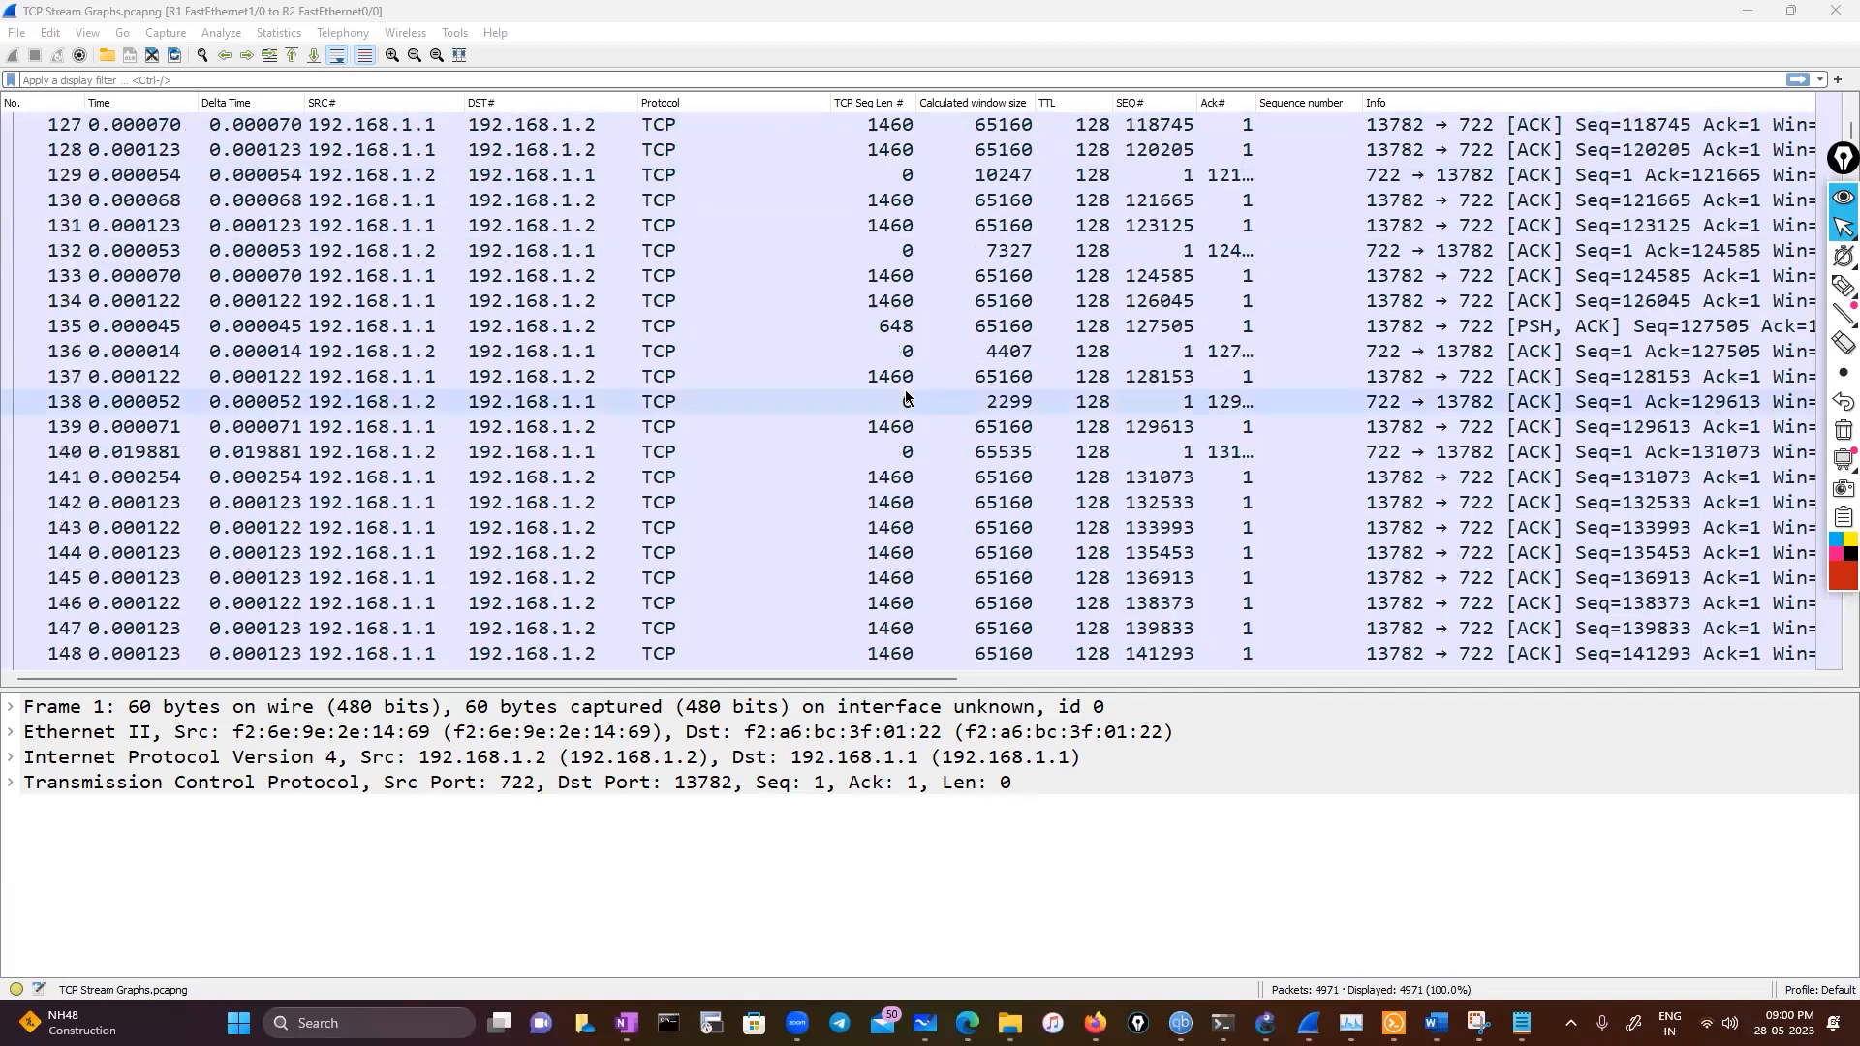
{"action": "left_click", "coordinate": [966, 401]}
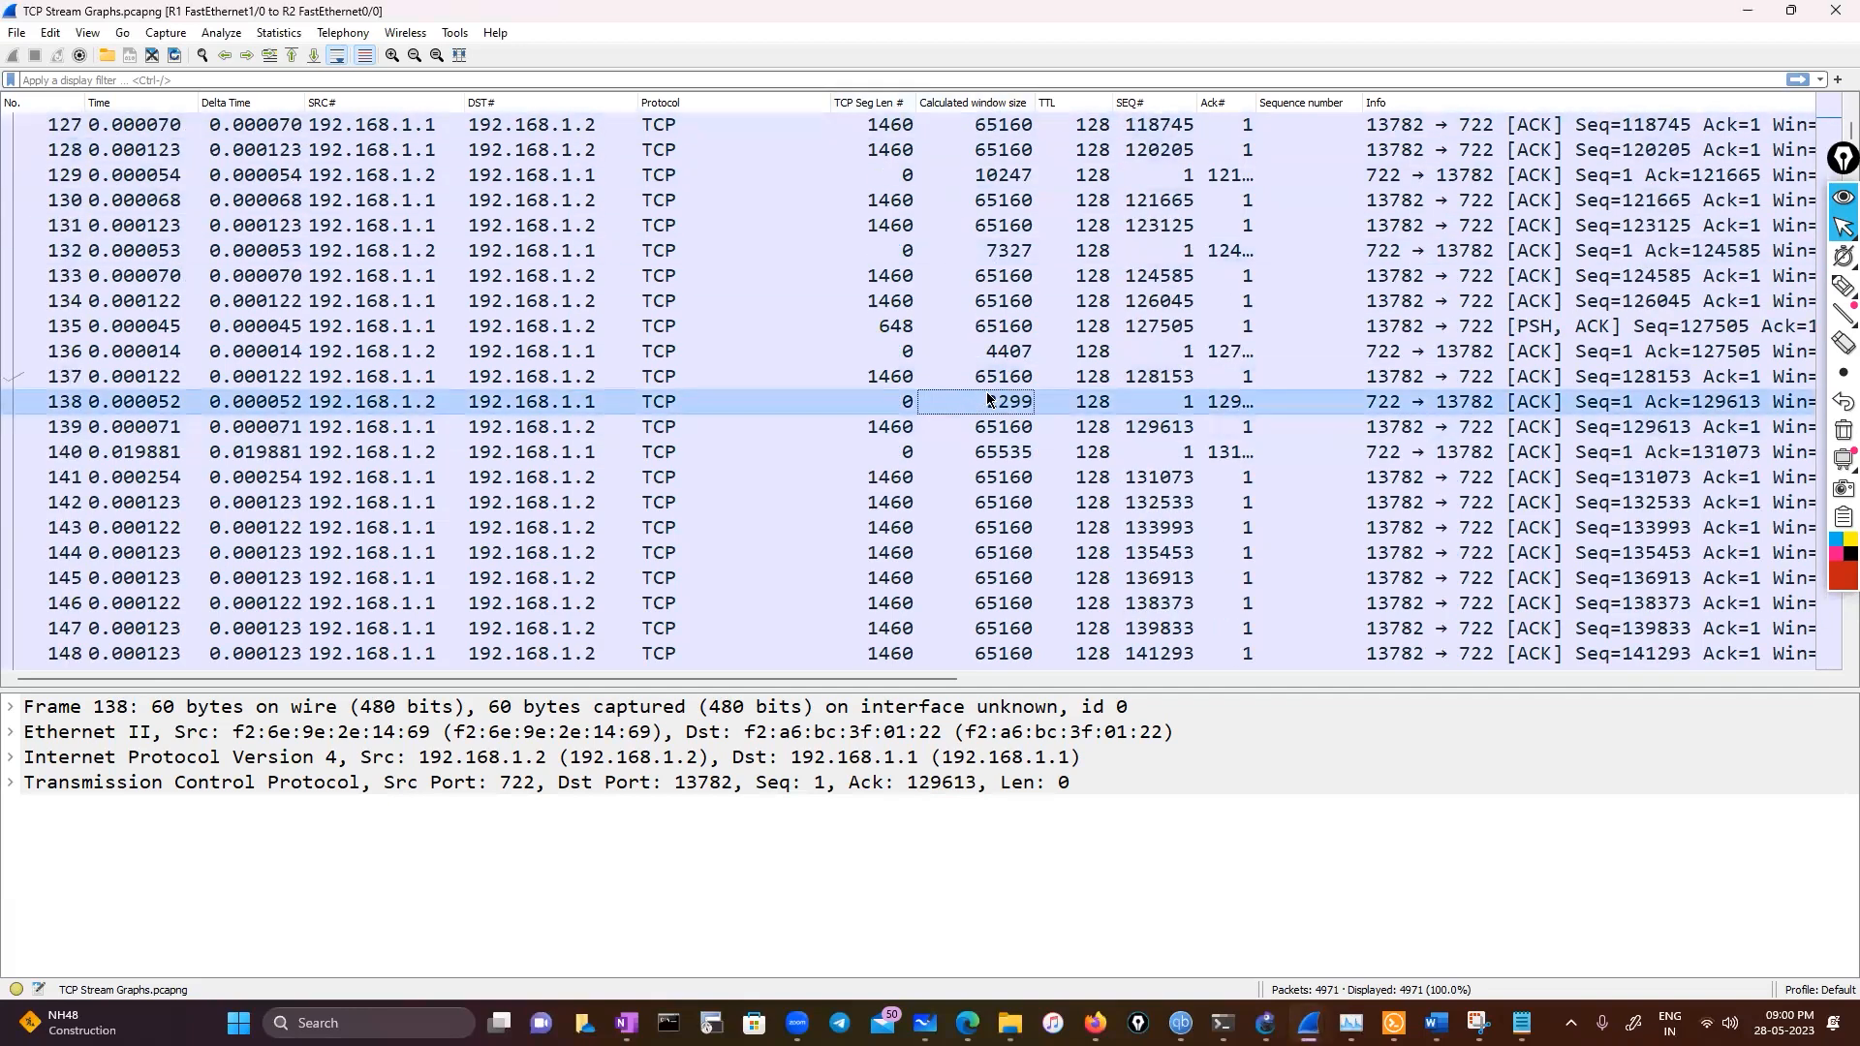
Expand frame 138's Transmission Control Protocol details and scroll to its window size fields
{"action": "double_click", "coordinate": [455, 782]}
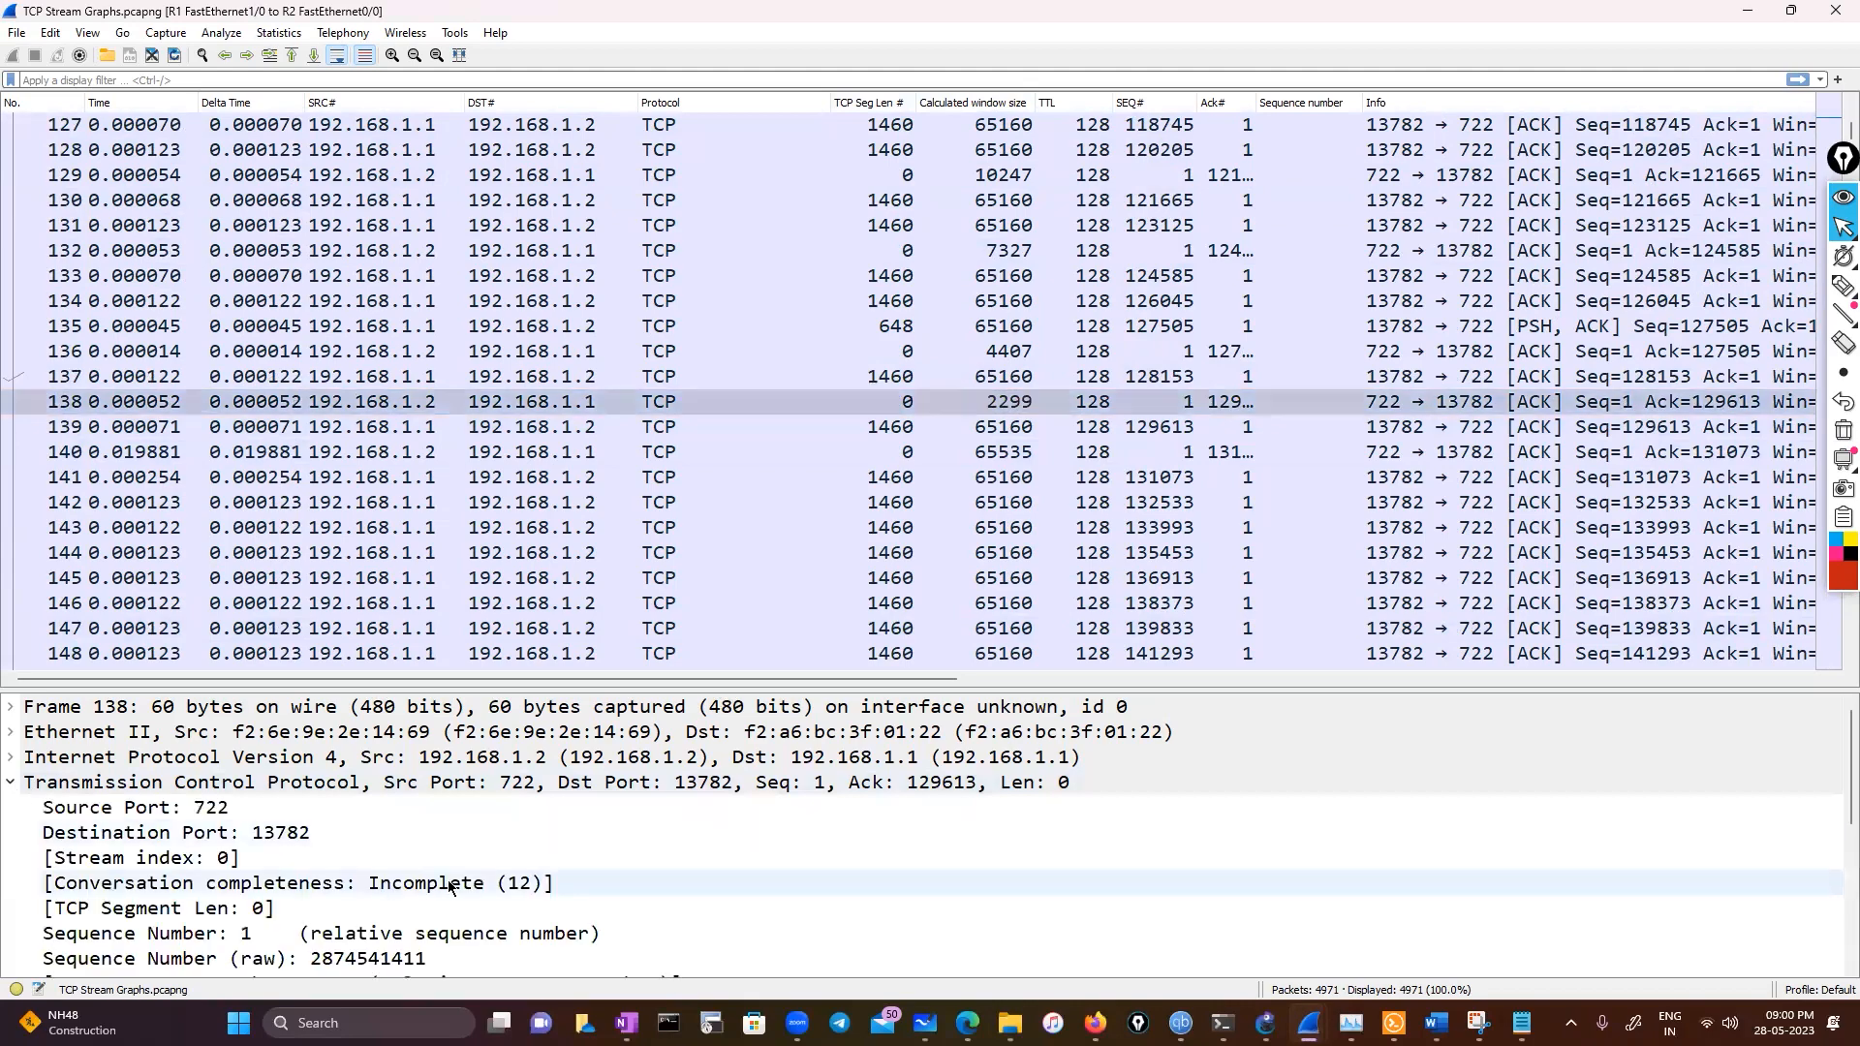
{"action": "scroll", "coordinate": [454, 884], "scroll_direction": "down", "scroll_amount": 2}
{"action": "scroll", "coordinate": [452, 882], "scroll_direction": "down", "scroll_amount": 2}
{"action": "scroll", "coordinate": [450, 875], "scroll_direction": "up", "scroll_amount": 4}
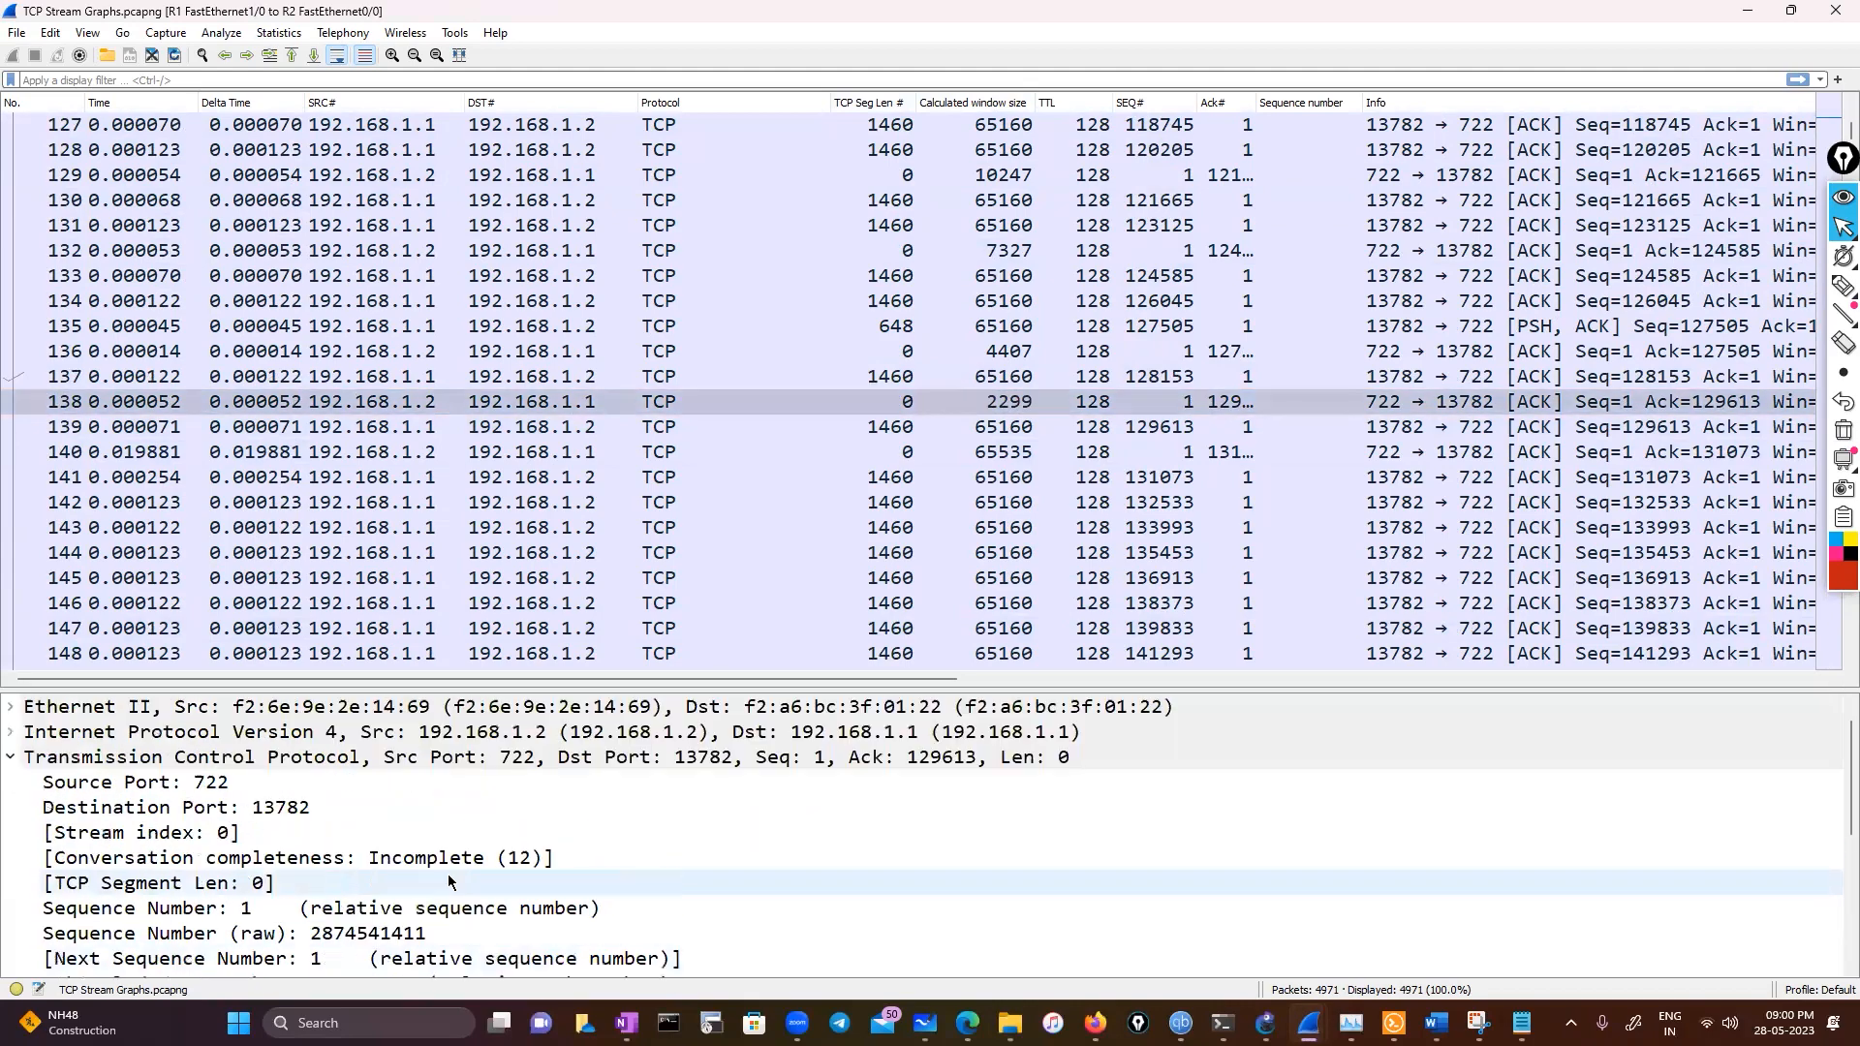
{"action": "scroll", "coordinate": [448, 874], "scroll_direction": "down", "scroll_amount": 4}
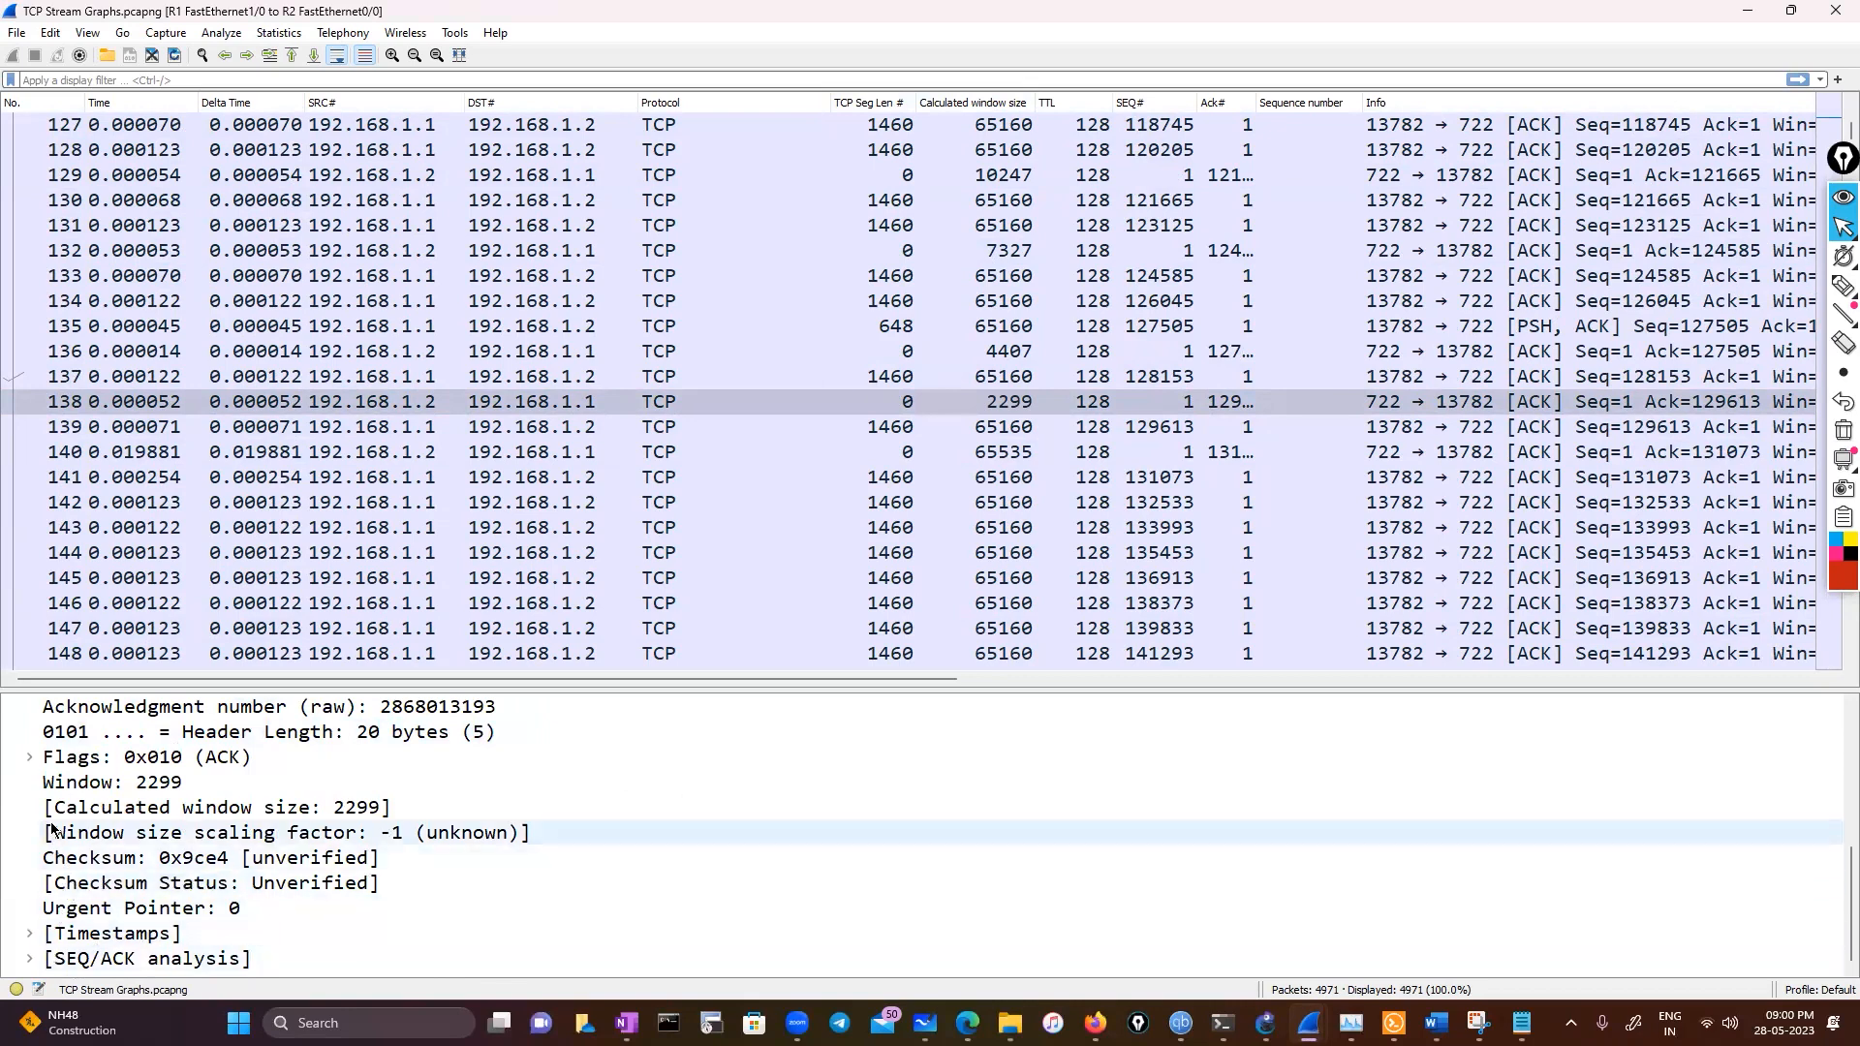
Circle the window size scaling factor field and frame 138's calculated window size with the annotation pen
{"action": "left_click", "coordinate": [1844, 286]}
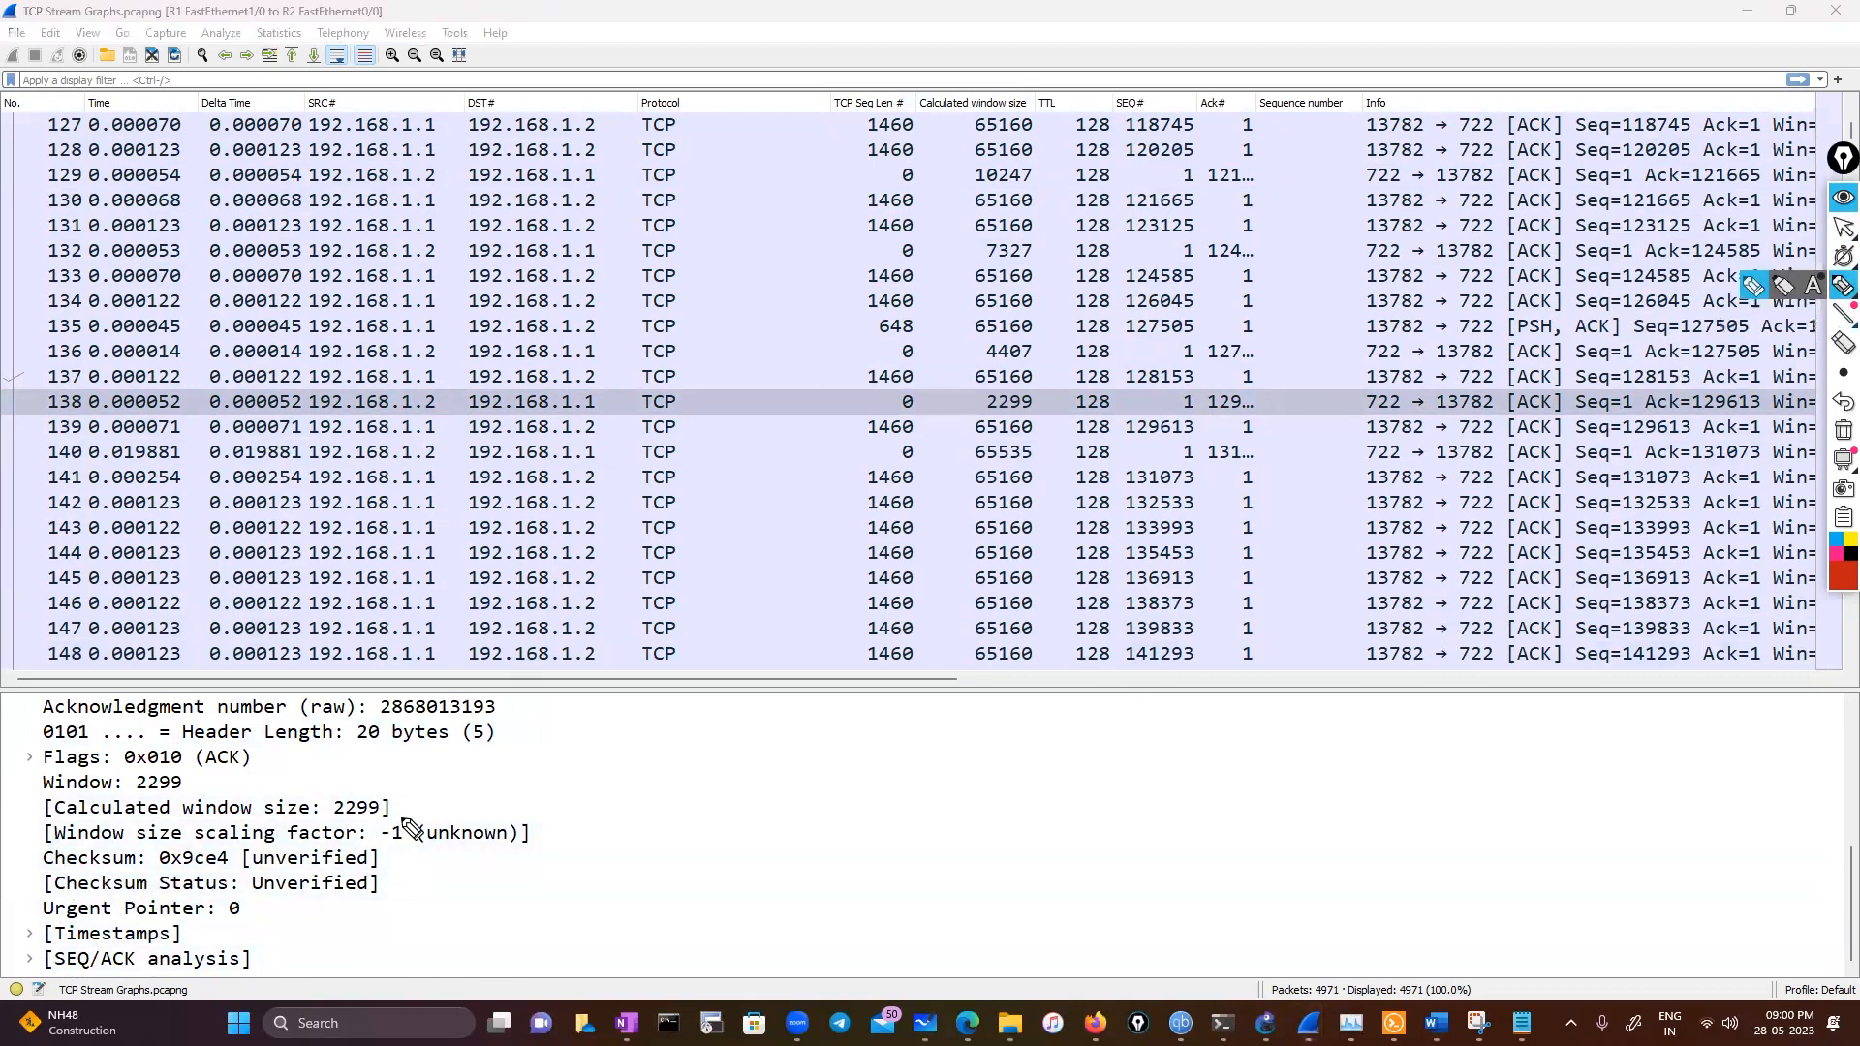
{"action": "mouse_move", "coordinate": [399, 817]}
{"action": "left_mouse_down"}
{"action": "mouse_move", "coordinate": [583, 839]}
{"action": "mouse_move", "coordinate": [341, 814]}
{"action": "left_mouse_up"}
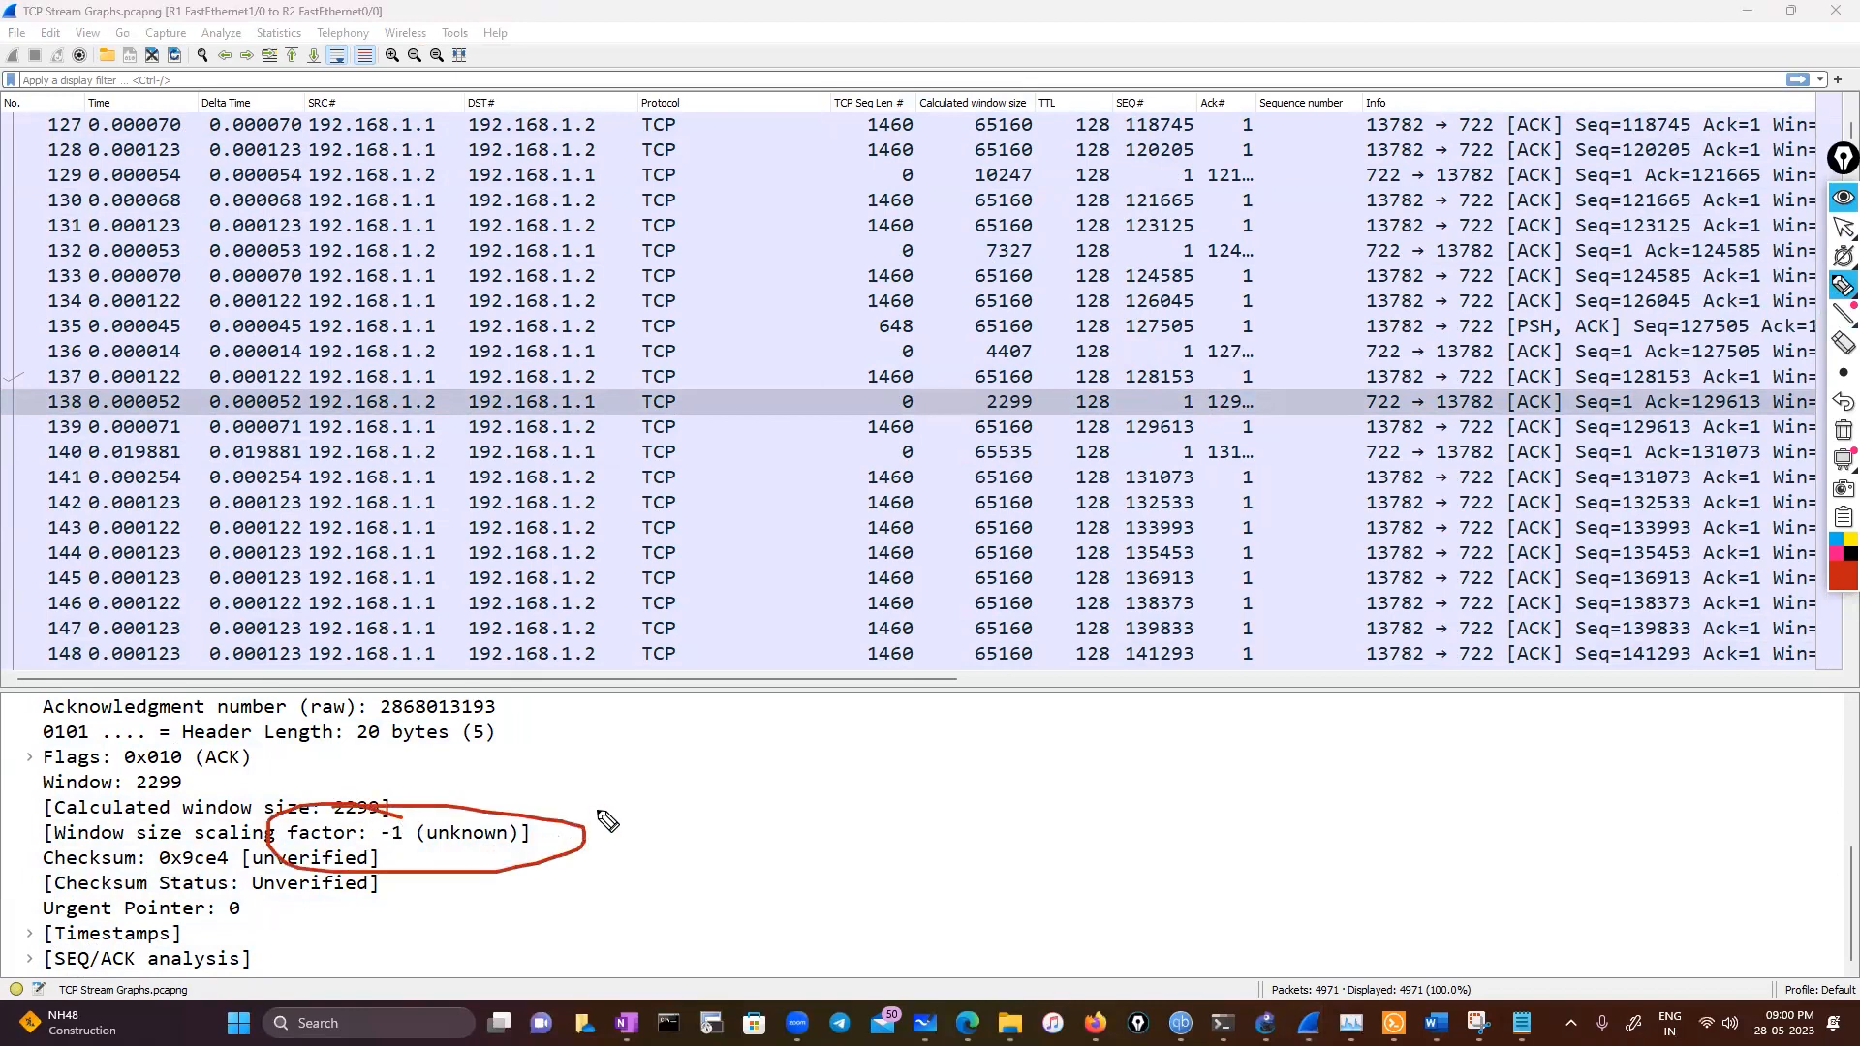
{"action": "mouse_move", "coordinate": [1012, 391]}
{"action": "left_mouse_down"}
{"action": "mouse_move", "coordinate": [990, 426]}
{"action": "mouse_move", "coordinate": [1029, 389]}
{"action": "mouse_move", "coordinate": [1007, 387]}
{"action": "left_mouse_up"}
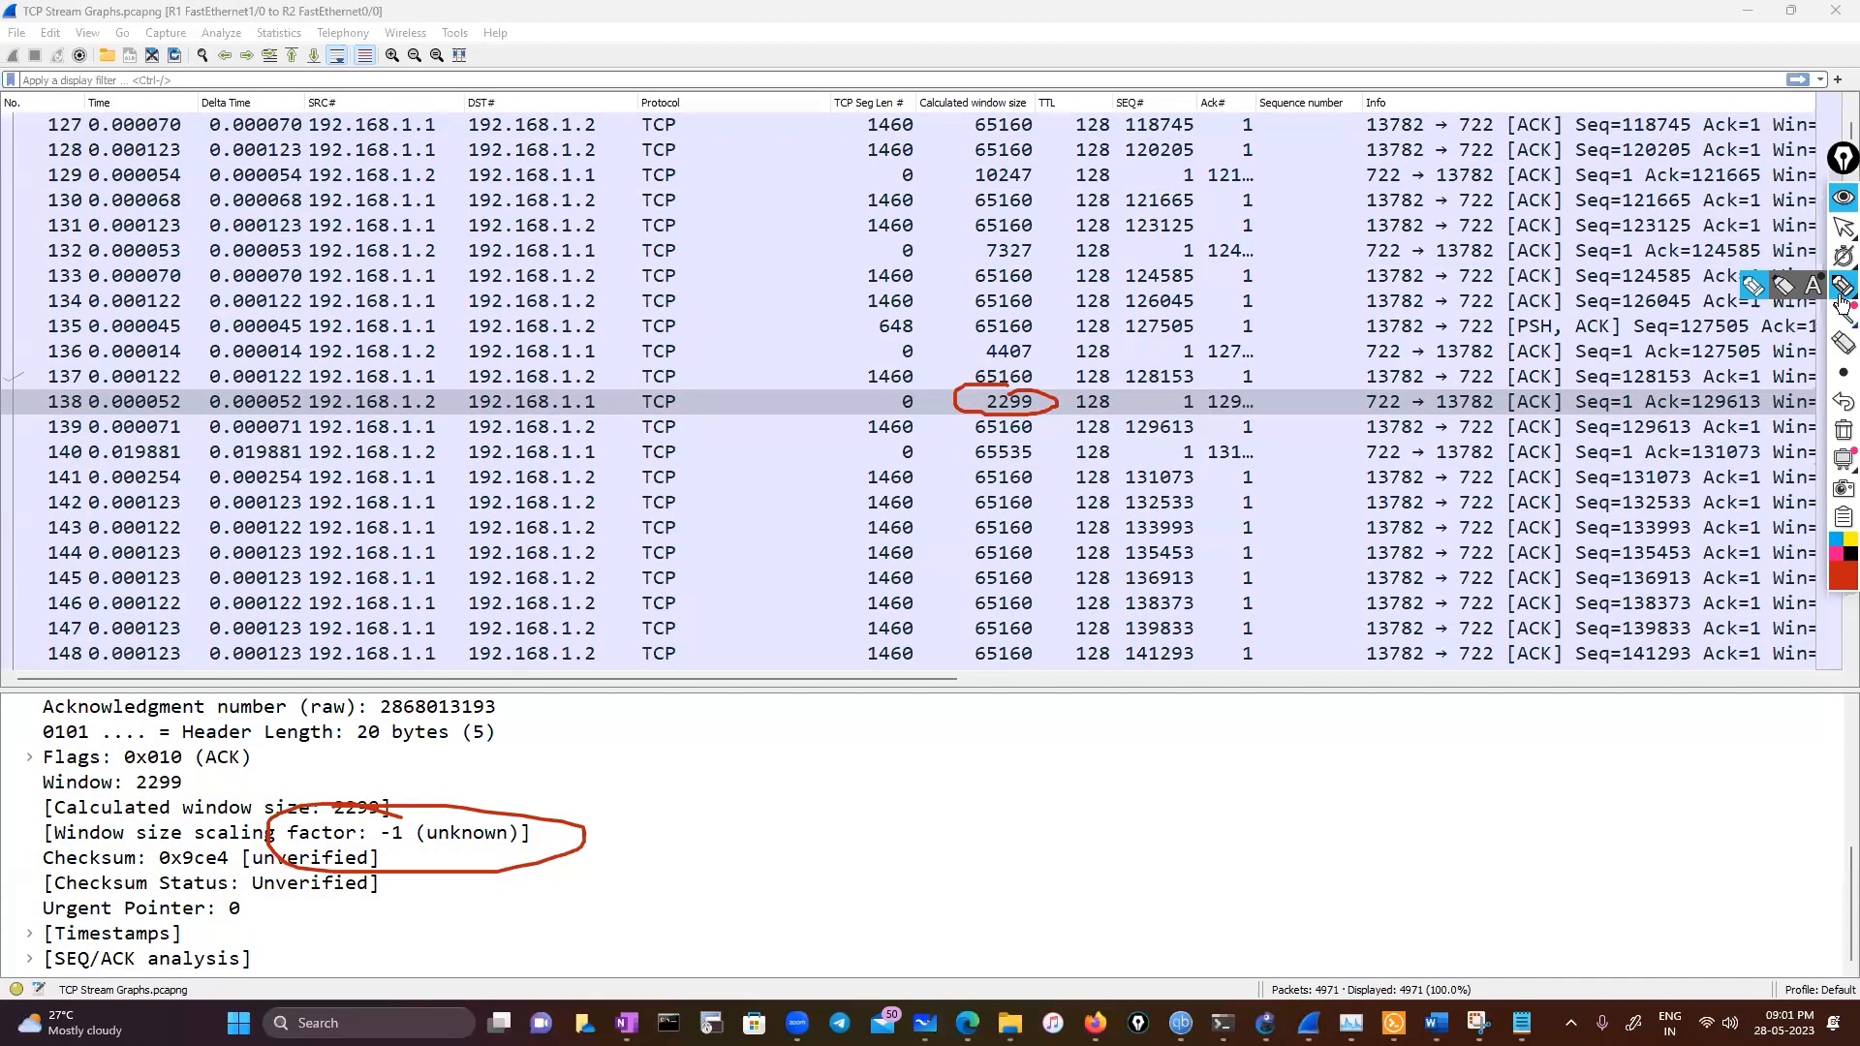
Switch back to the pointer and select frame 137 in the packet list
{"action": "left_click", "coordinate": [1843, 225]}
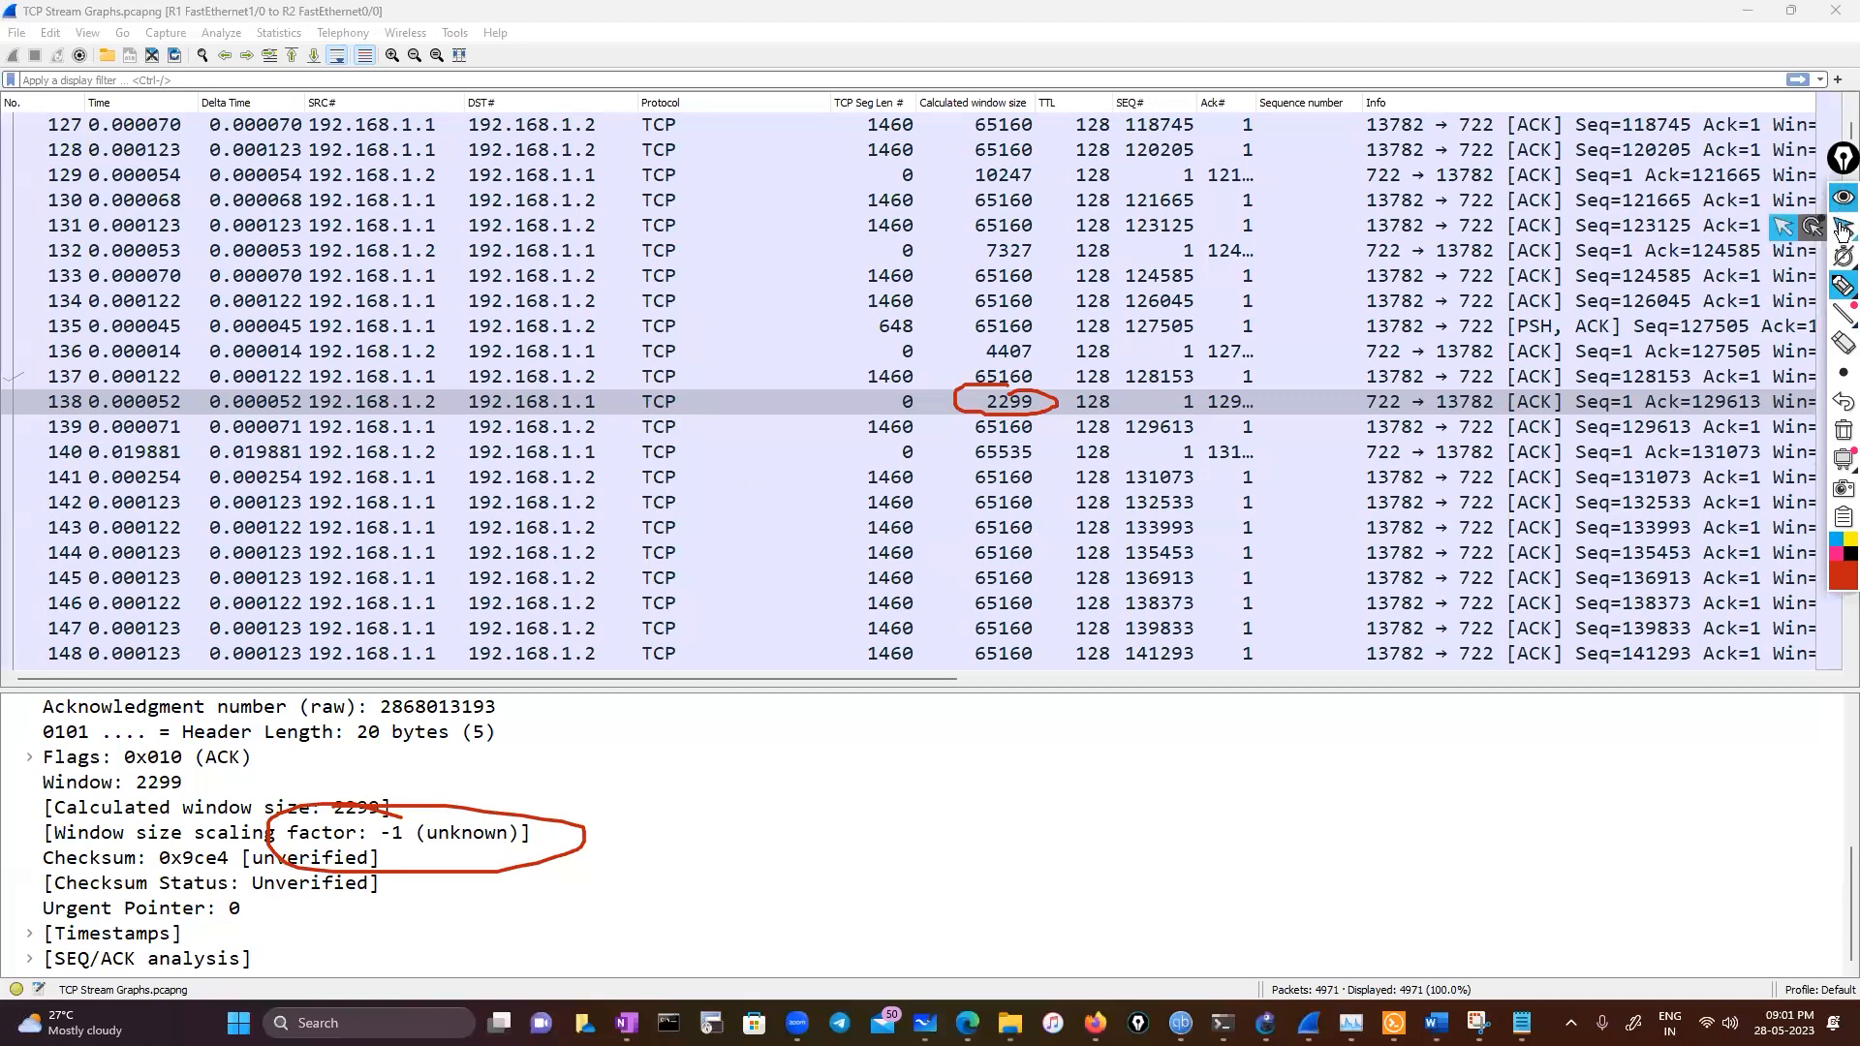
{"action": "left_click", "coordinate": [361, 384]}
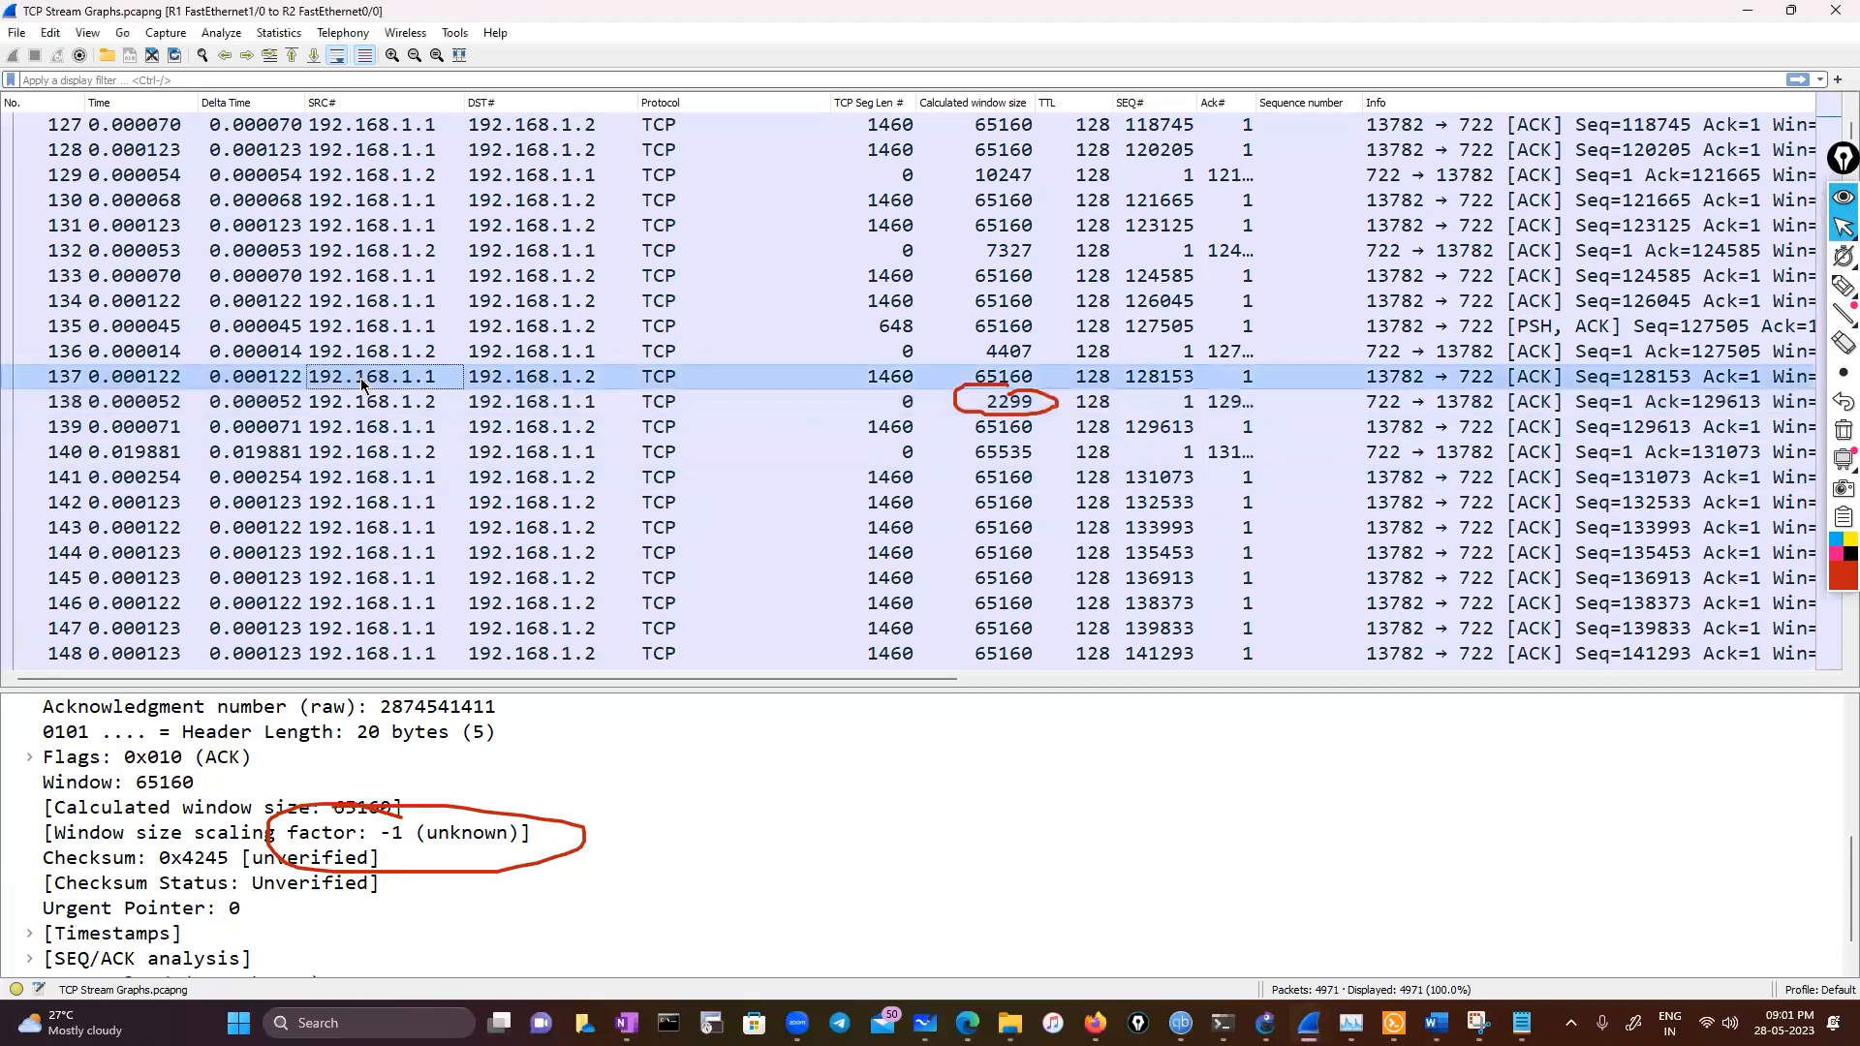
Step upward through the frames before frame 137 and scroll the list to compare their calculated window sizes
{"action": "left_click", "coordinate": [547, 306]}
{"action": "key", "text": "Up"}
{"action": "key", "text": "Up"}
{"action": "key", "text": "Up"}
{"action": "key", "text": "Up"}
{"action": "key", "text": "Up"}
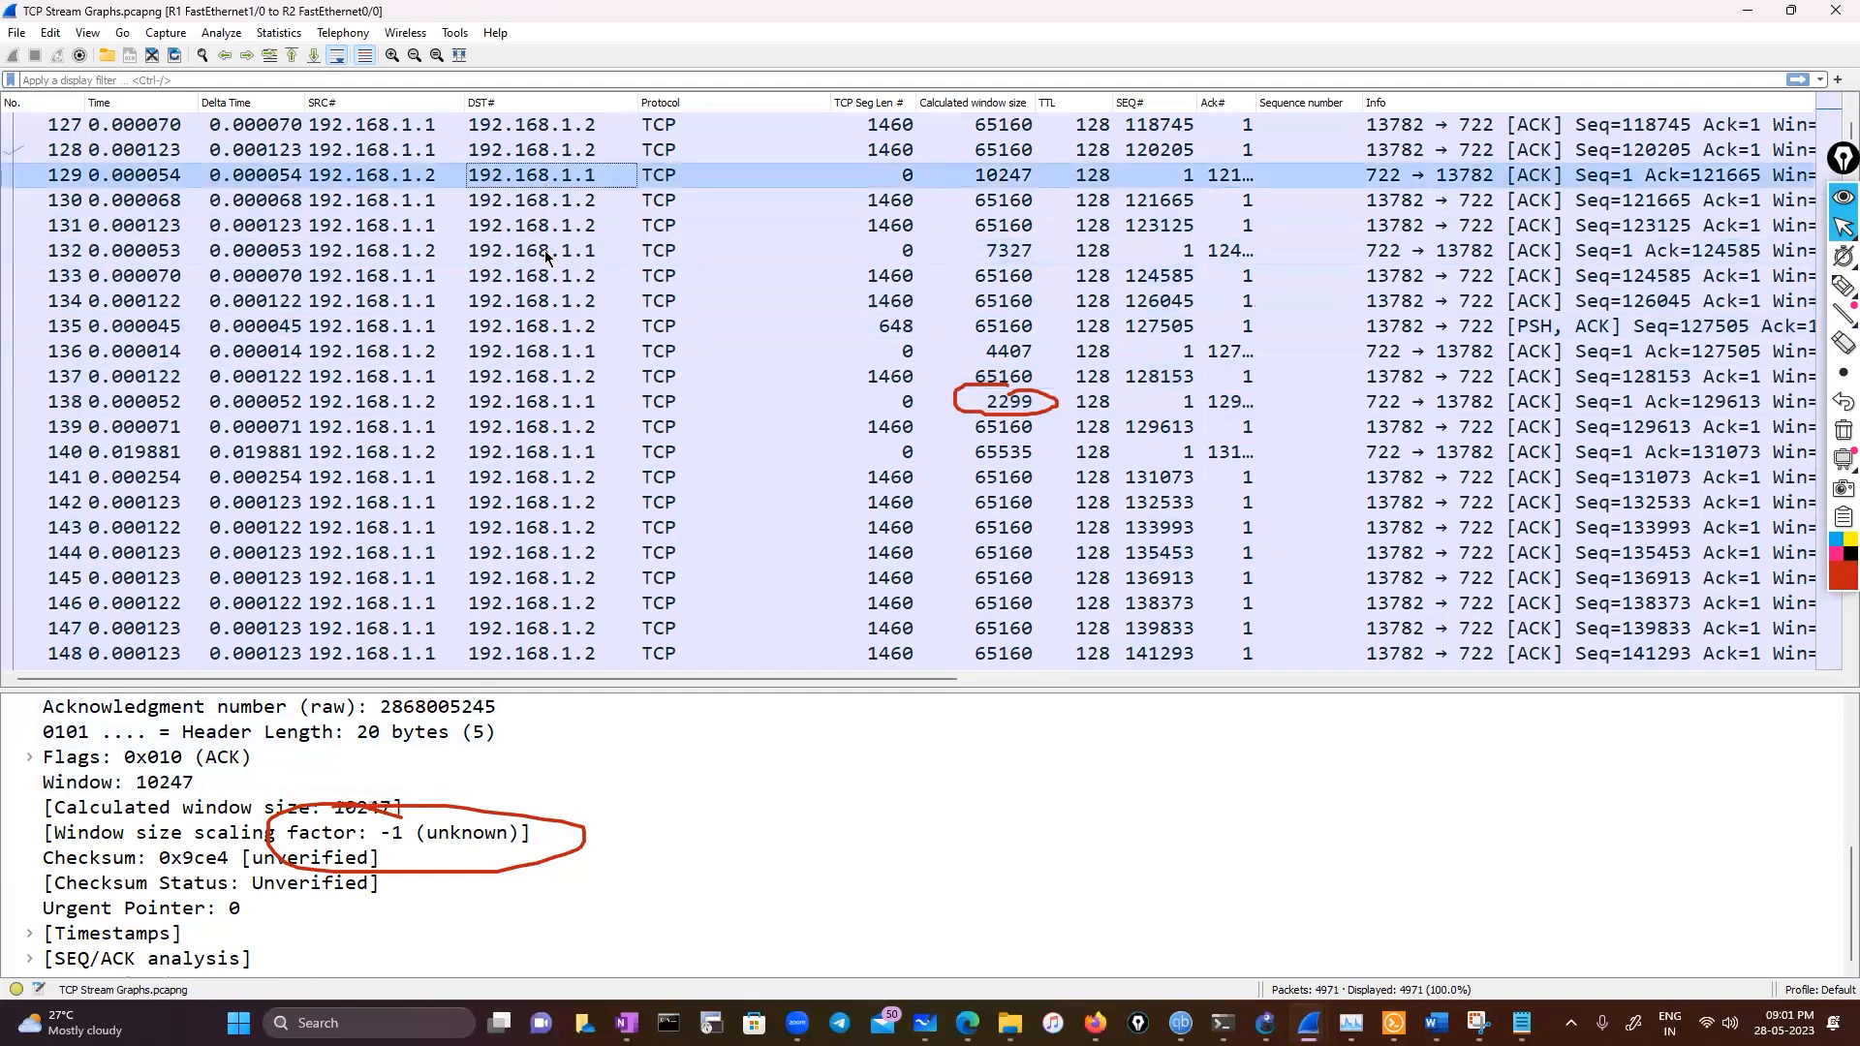
{"action": "scroll", "coordinate": [523, 368], "scroll_direction": "up", "scroll_amount": 15}
{"action": "scroll", "coordinate": [518, 376], "scroll_direction": "down", "scroll_amount": 2}
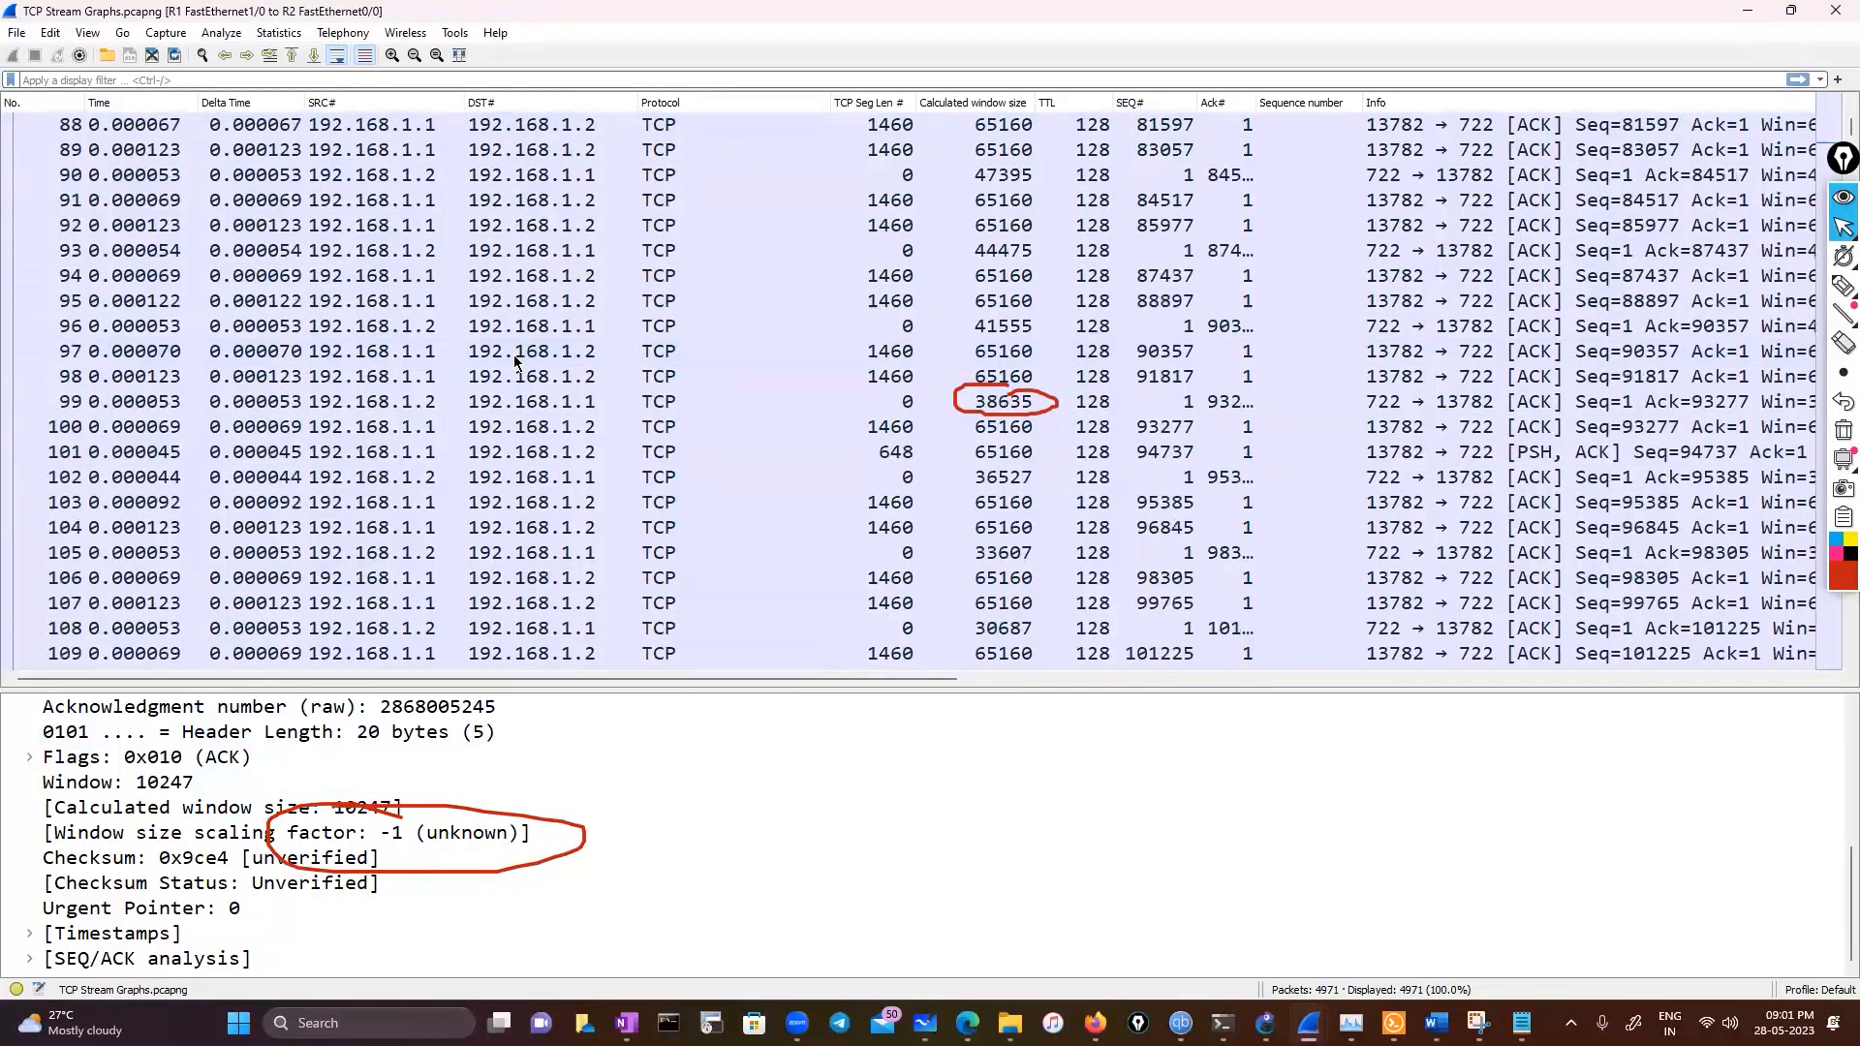
{"action": "scroll", "coordinate": [515, 361], "scroll_direction": "up", "scroll_amount": 20}
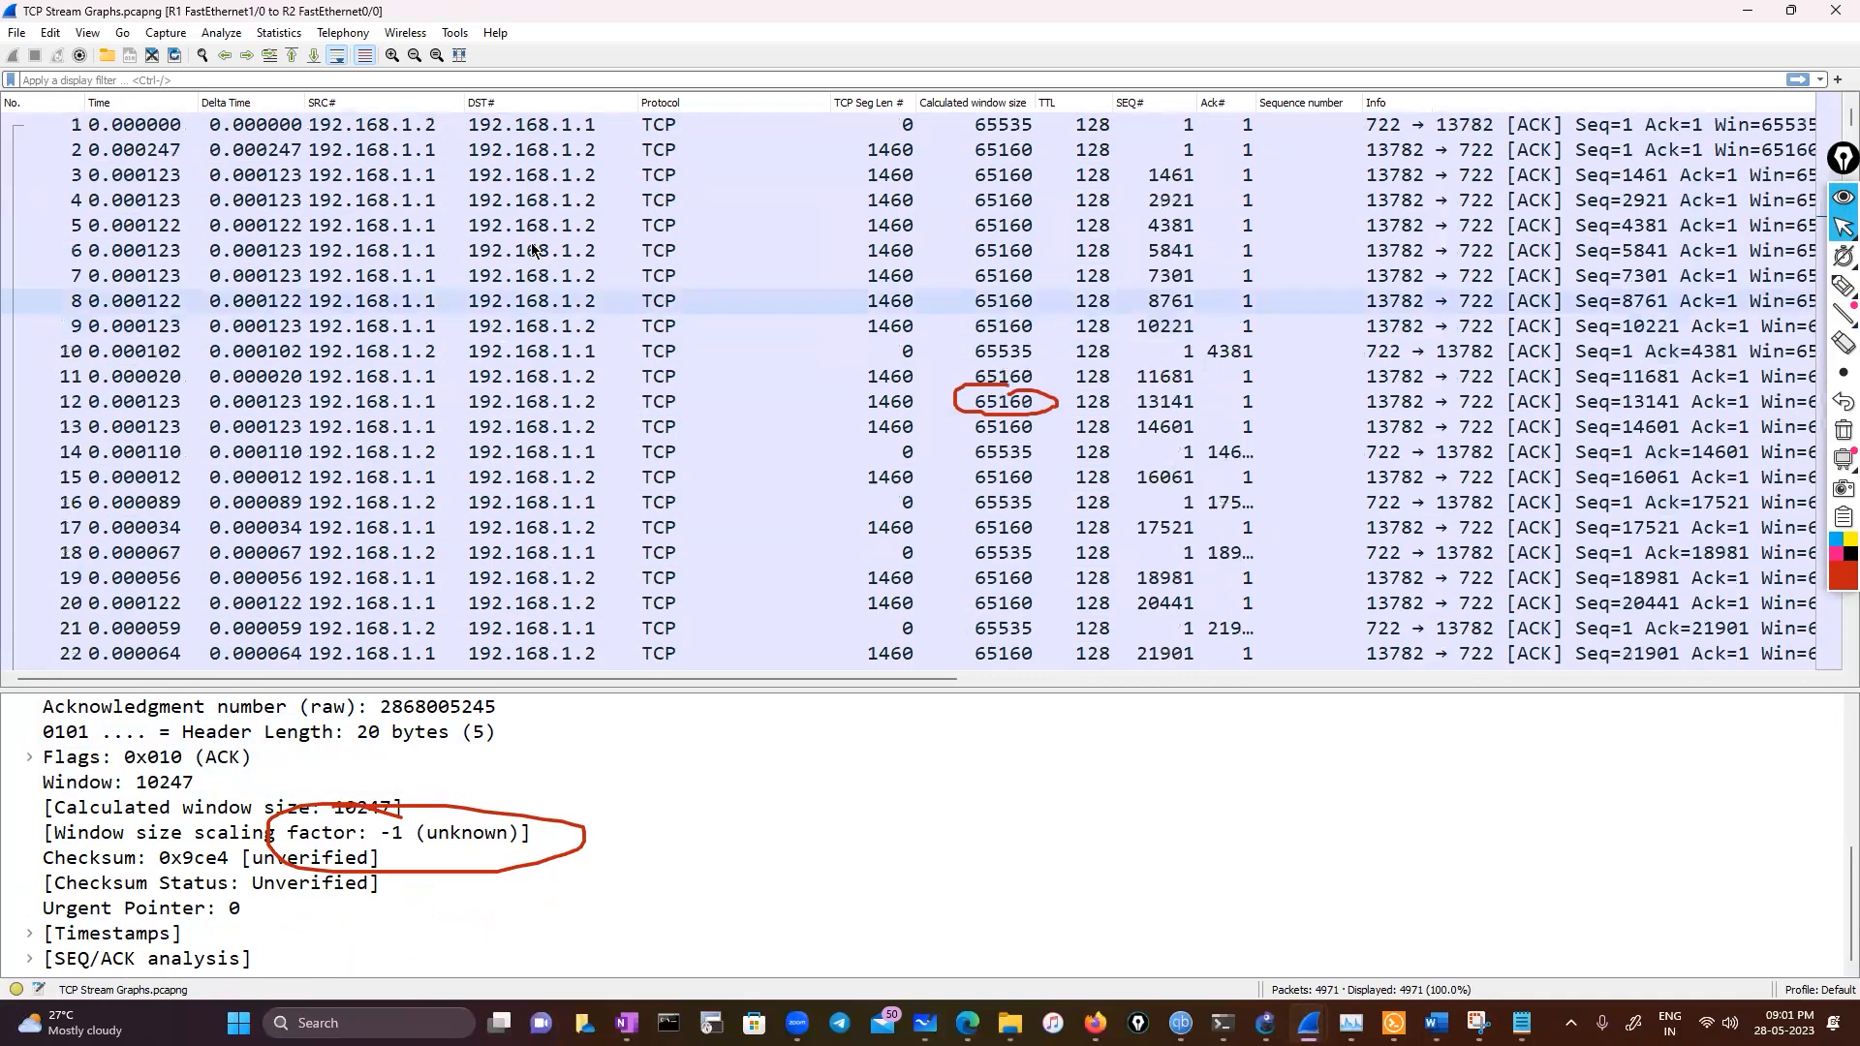
Browse from the start of the capture, selecting successive frames to compare their calculated window size details
{"action": "left_click", "coordinate": [221, 128]}
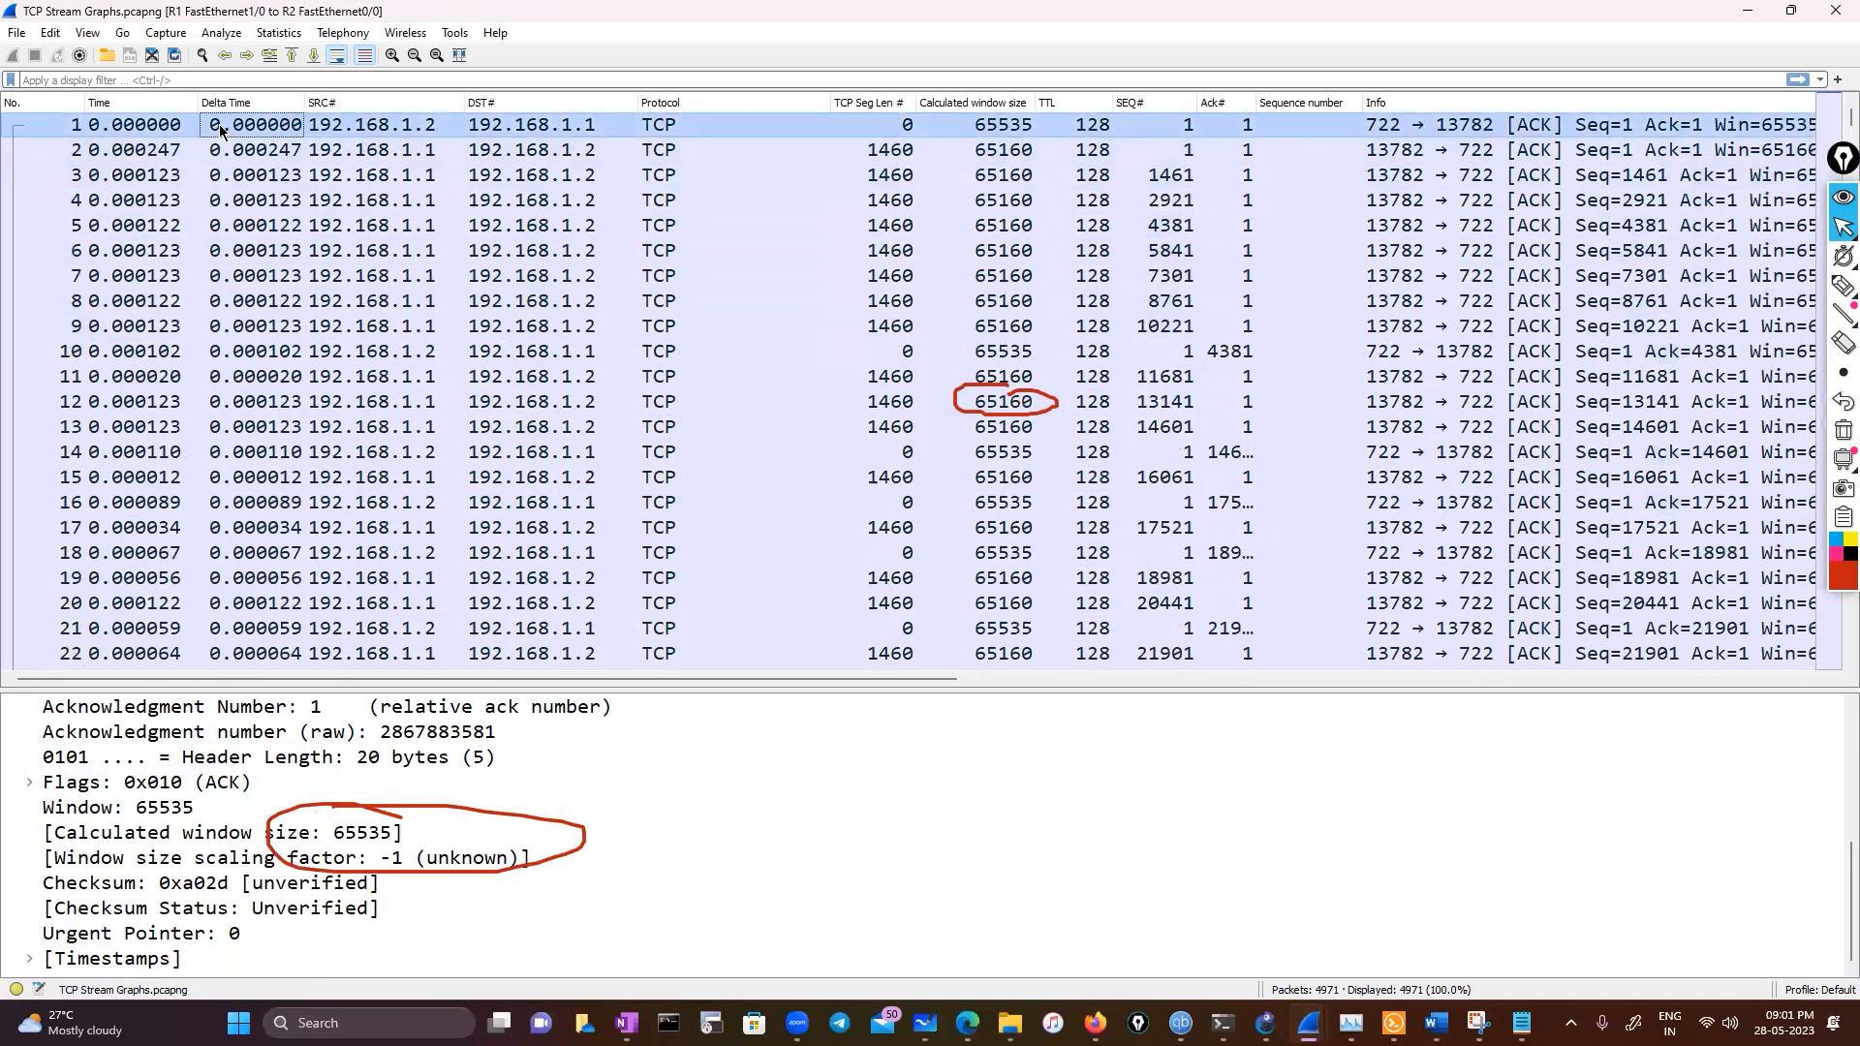
{"action": "left_click", "coordinate": [221, 221]}
{"action": "left_click", "coordinate": [224, 350]}
{"action": "scroll", "coordinate": [244, 456], "scroll_direction": "down", "scroll_amount": 11}
{"action": "left_click", "coordinate": [245, 455]}
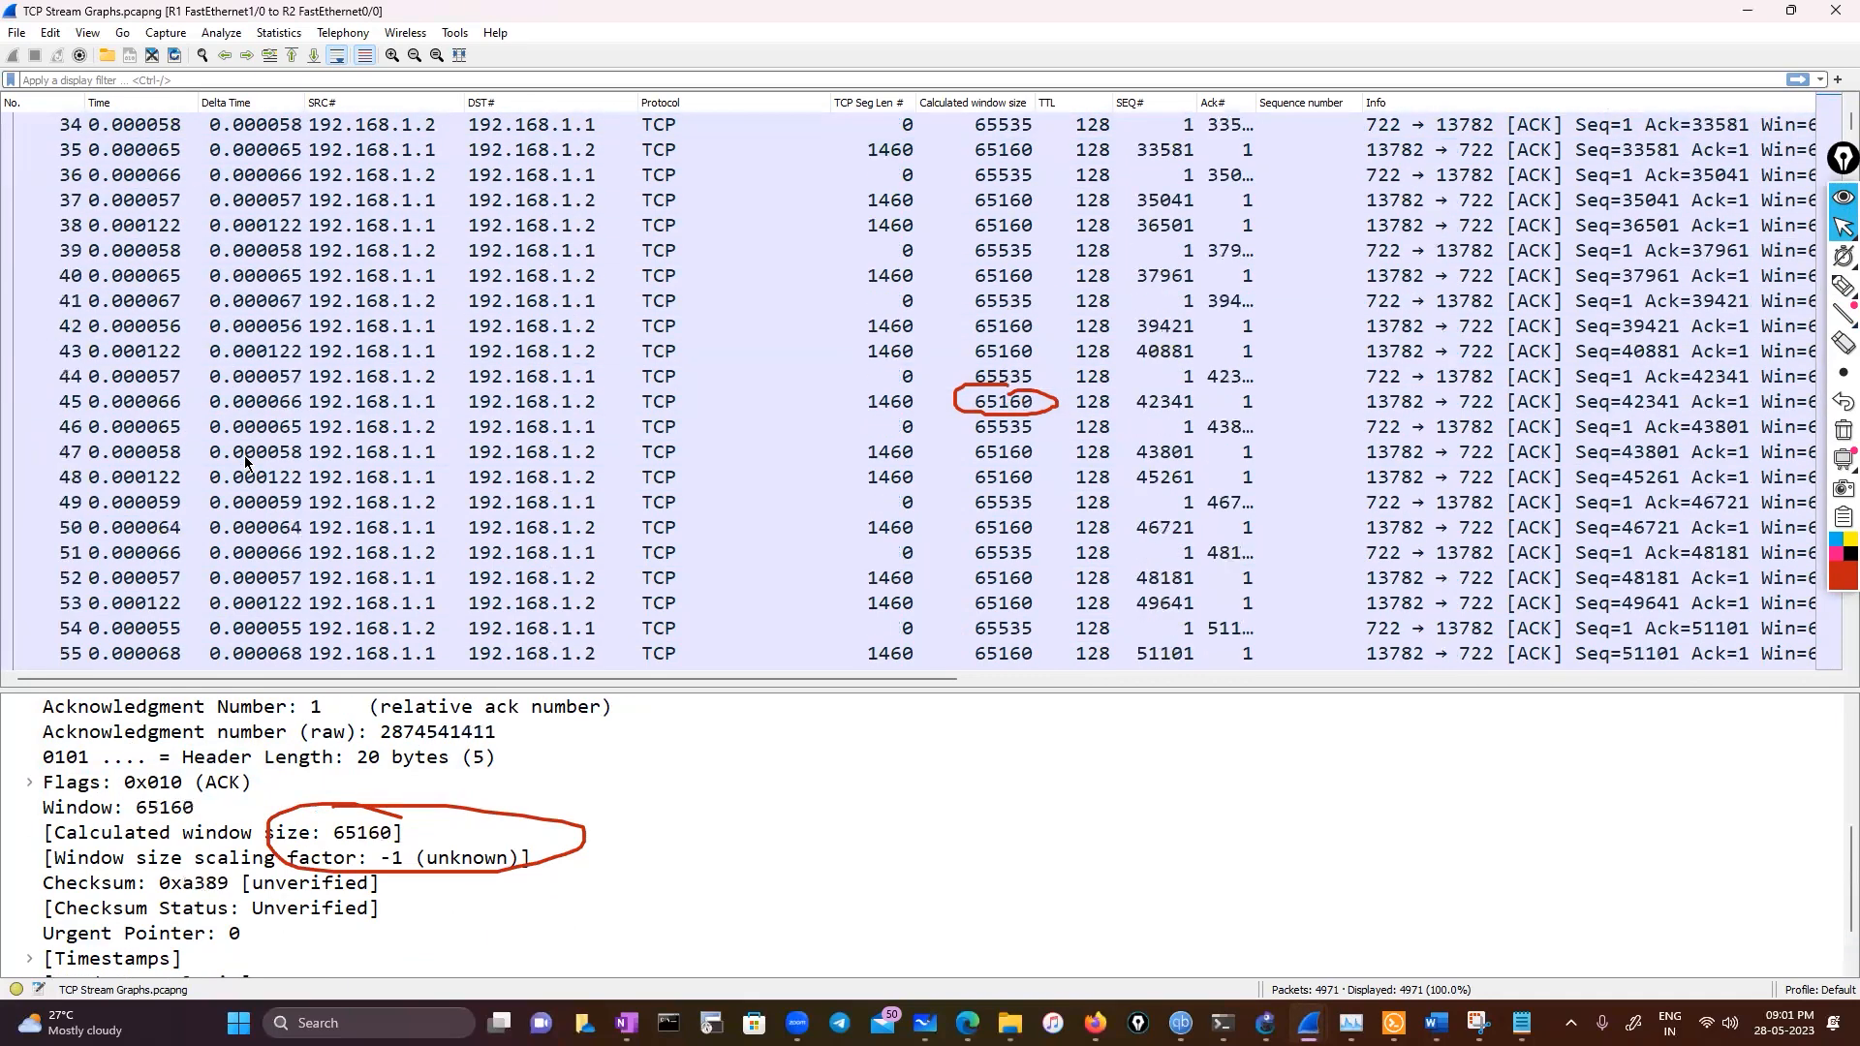
{"action": "left_click", "coordinate": [255, 505]}
{"action": "scroll", "coordinate": [255, 510], "scroll_direction": "down", "scroll_amount": 6}
{"action": "left_click", "coordinate": [262, 553]}
{"action": "scroll", "coordinate": [267, 587], "scroll_direction": "down", "scroll_amount": 6}
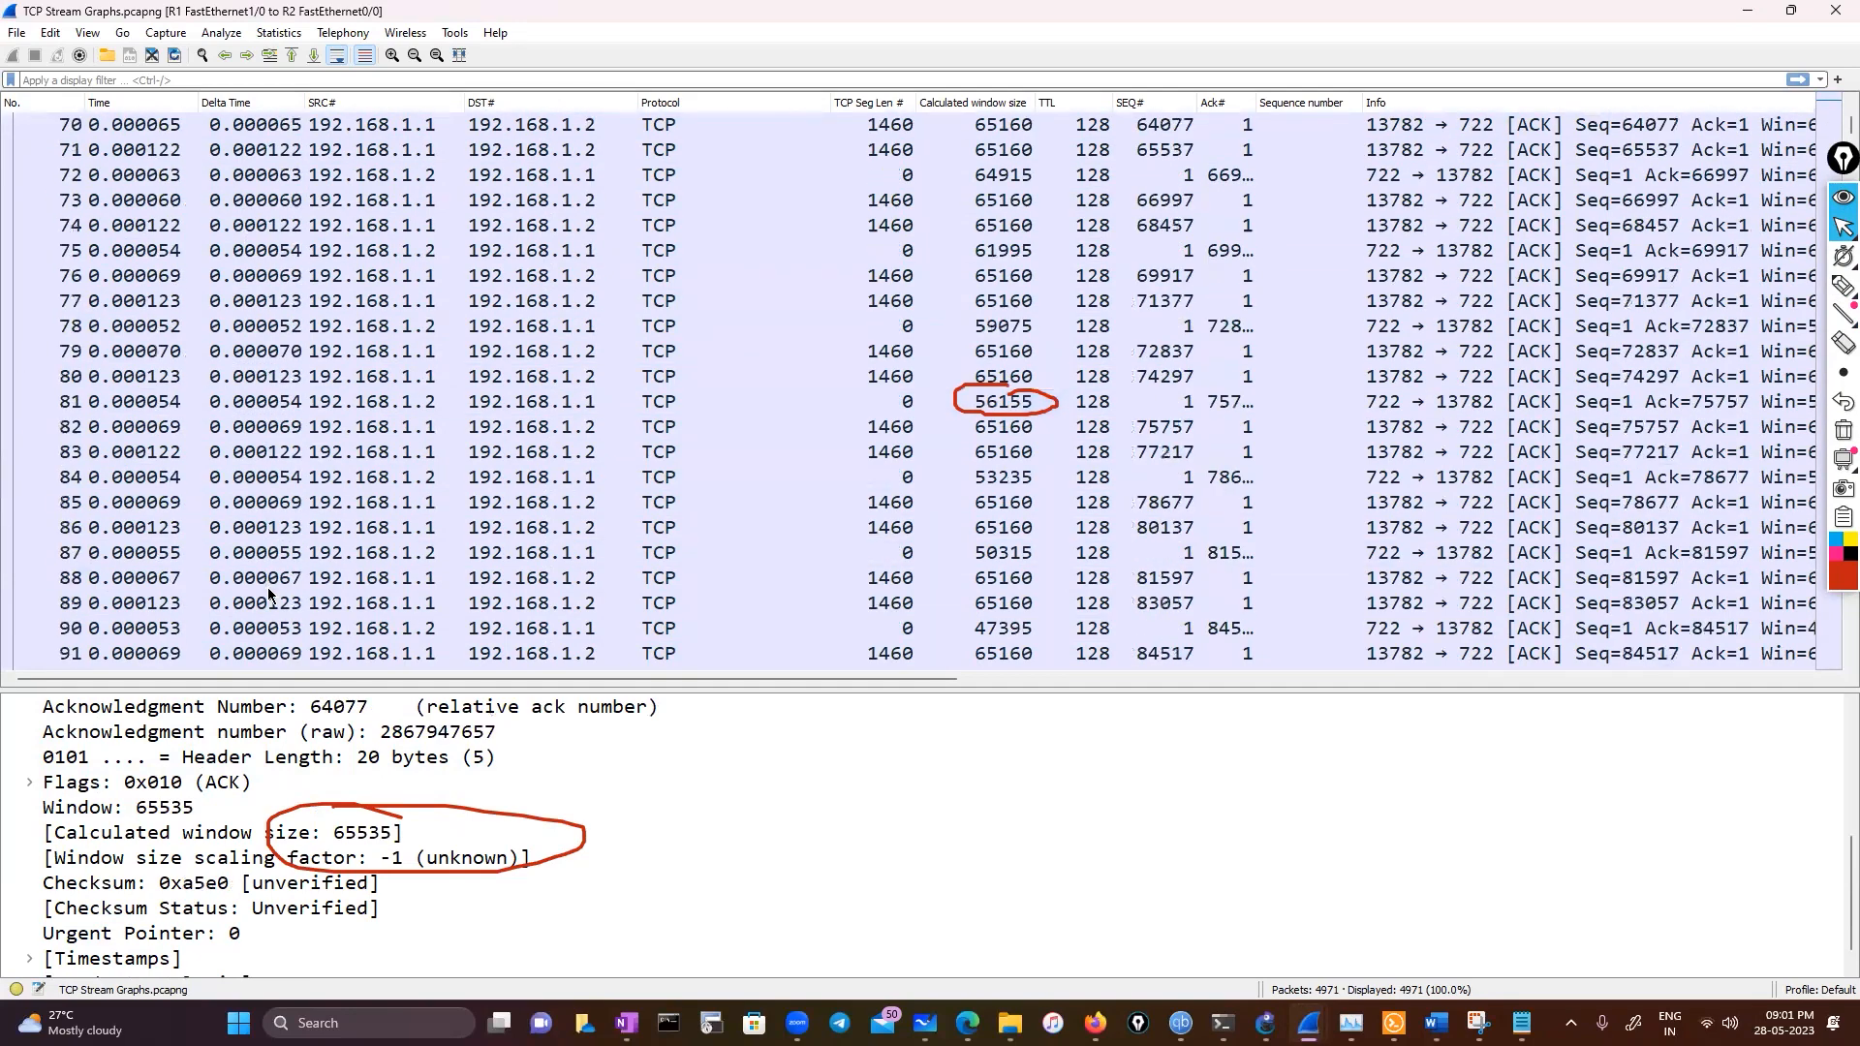
{"action": "left_click", "coordinate": [267, 587]}
{"action": "scroll", "coordinate": [265, 589], "scroll_direction": "down", "scroll_amount": 20}
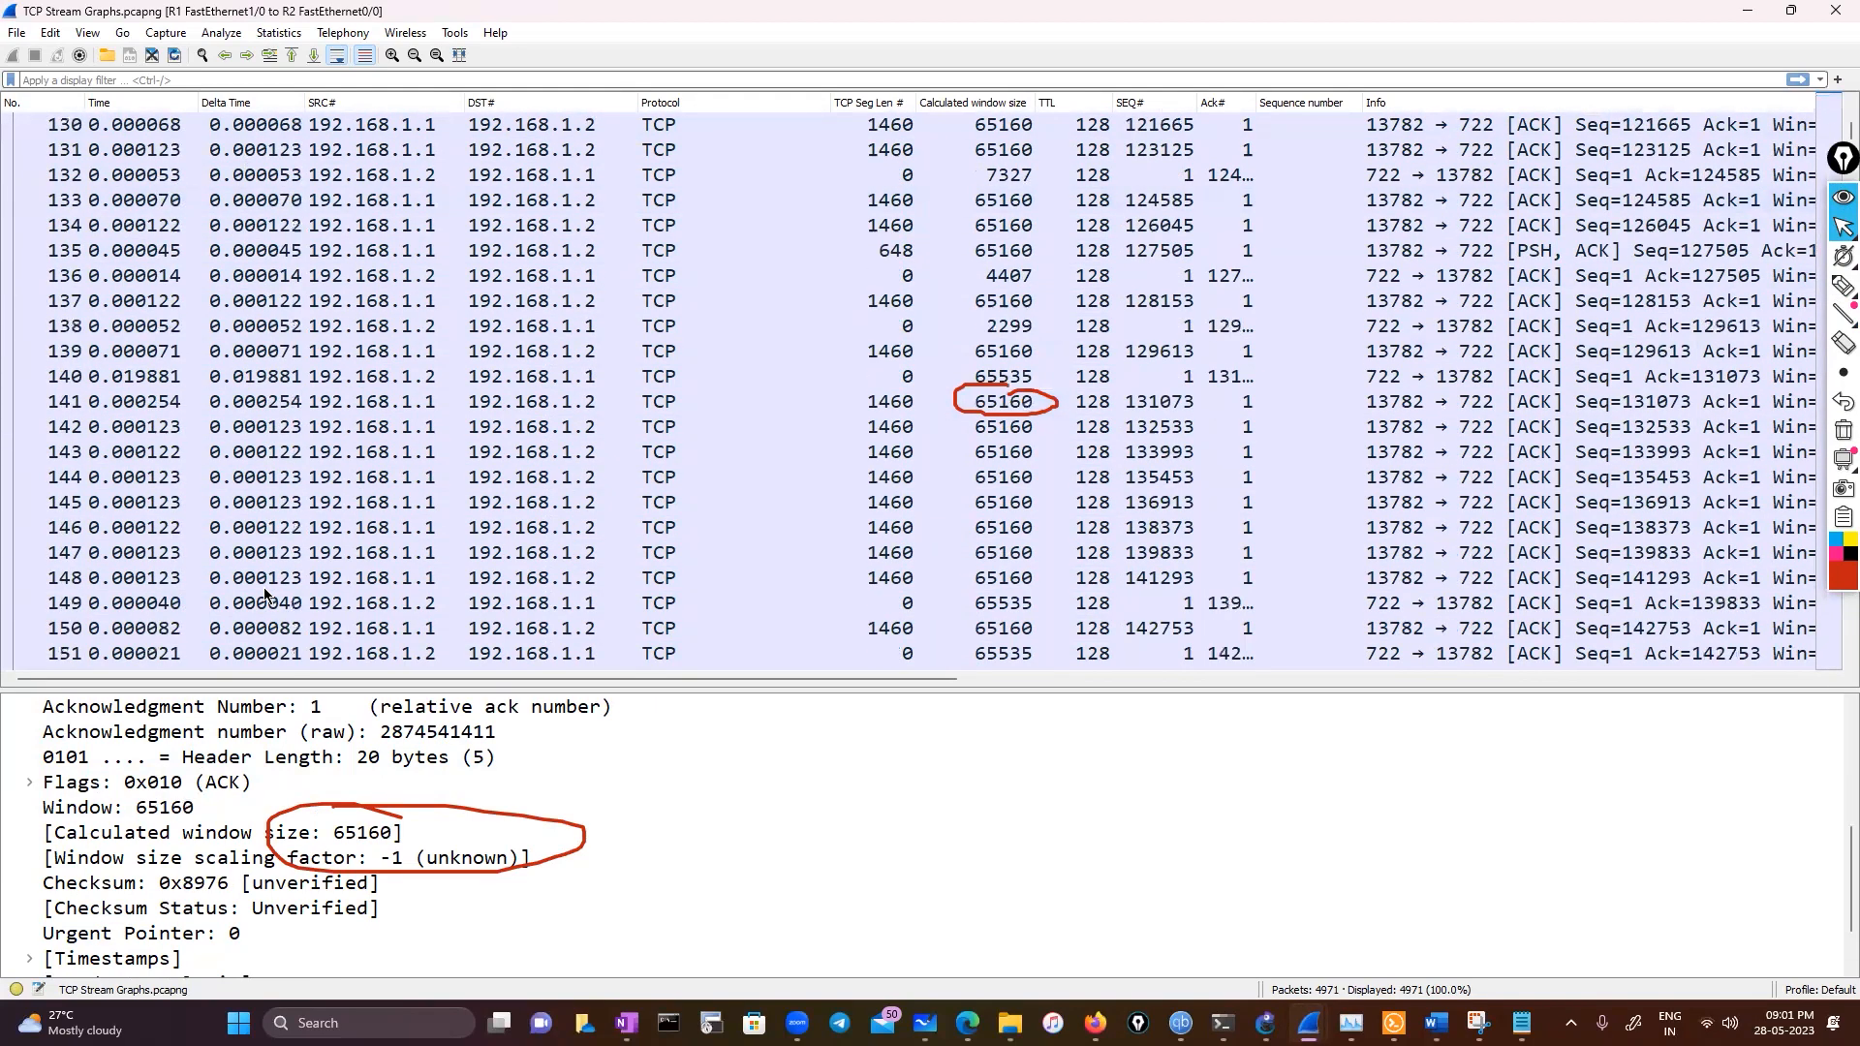
{"action": "scroll", "coordinate": [265, 594], "scroll_direction": "down", "scroll_amount": 11}
{"action": "left_click", "coordinate": [266, 582]}
{"action": "scroll", "coordinate": [290, 571], "scroll_direction": "down", "scroll_amount": 10}
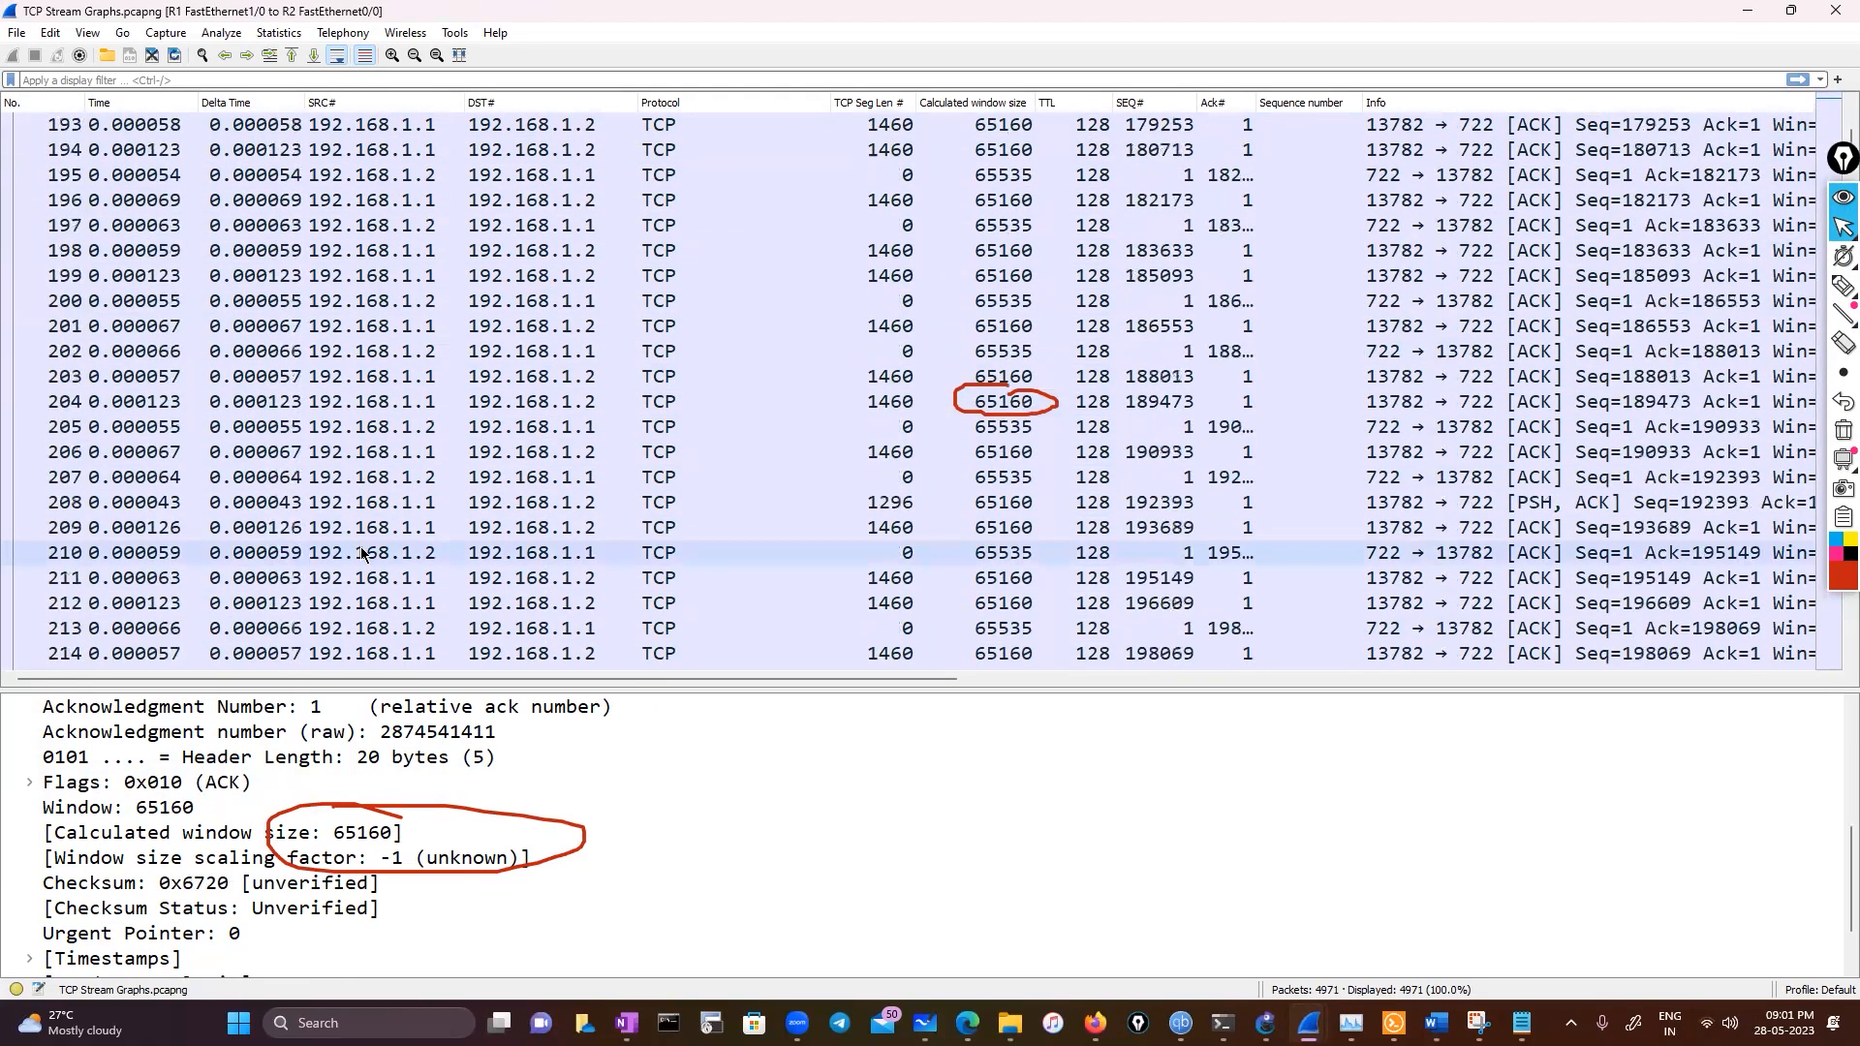
{"action": "left_click", "coordinate": [361, 527]}
{"action": "scroll", "coordinate": [360, 542], "scroll_direction": "down", "scroll_amount": 11}
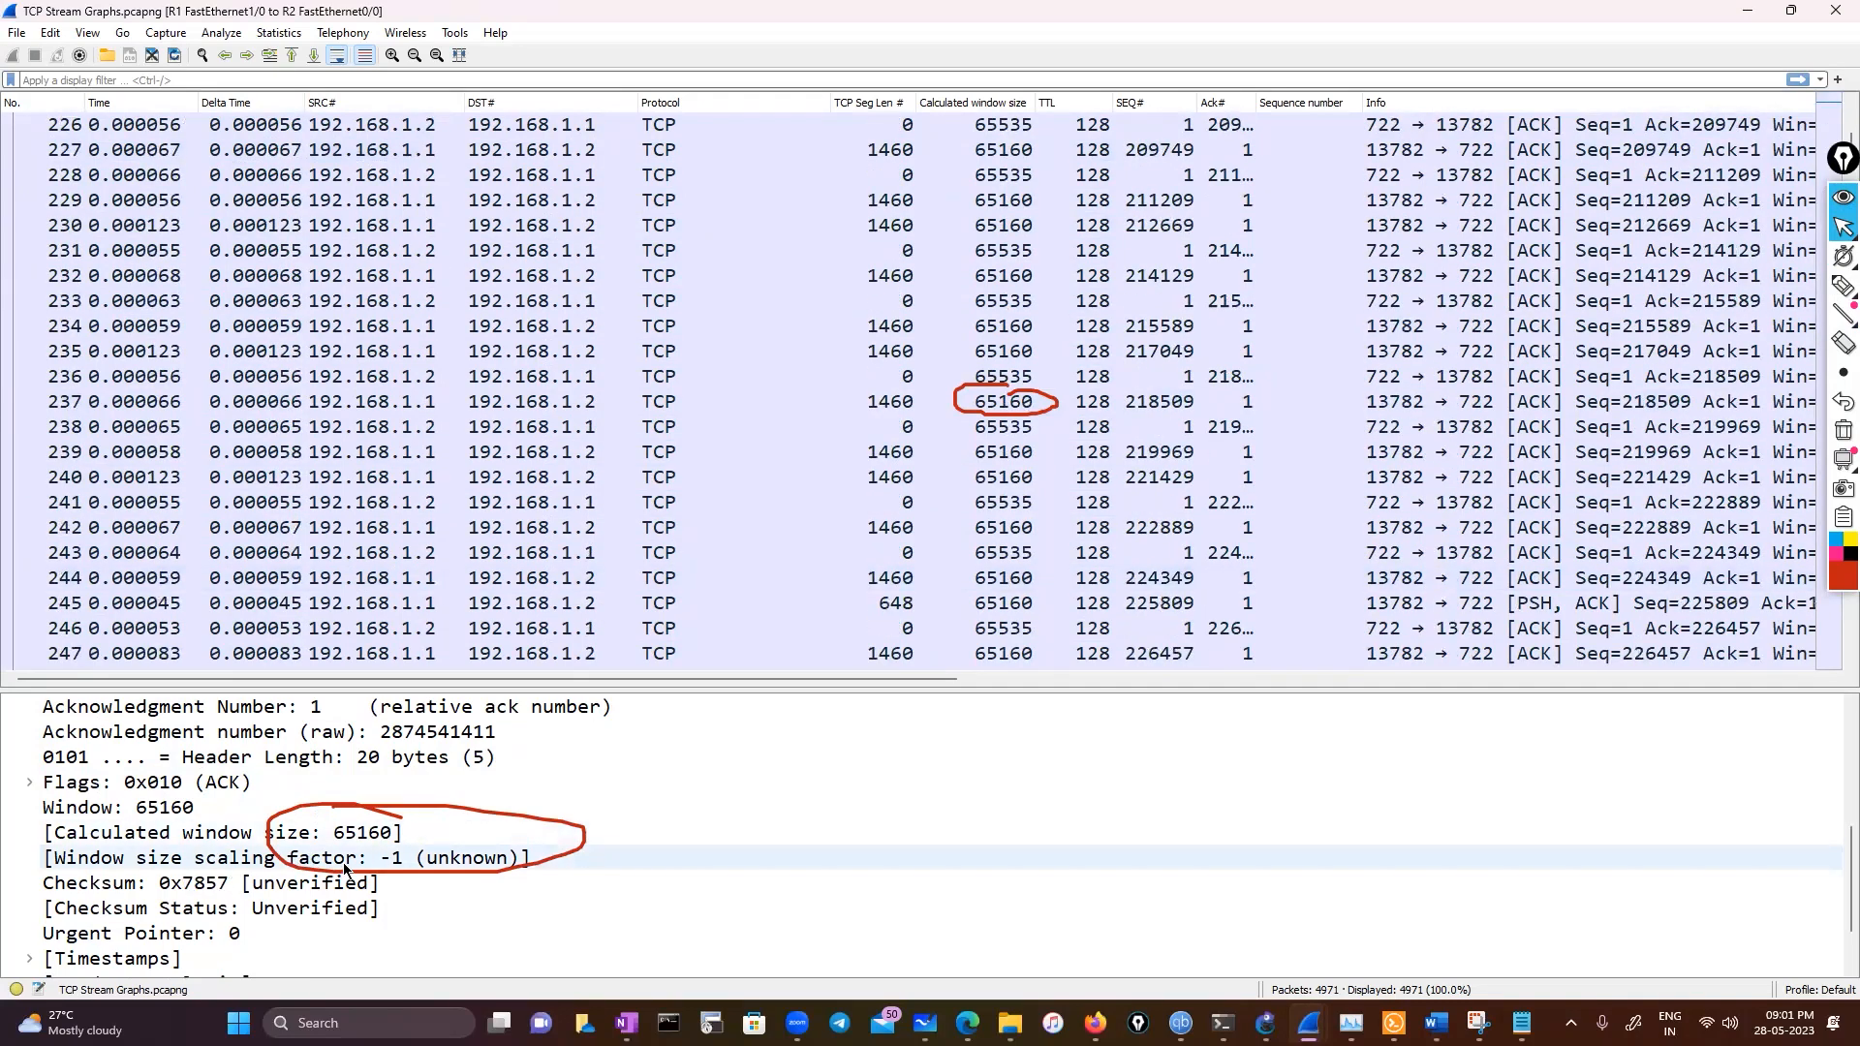
Scroll further down the packet list, checking window sizes, and select frame 353
{"action": "scroll", "coordinate": [343, 858], "scroll_direction": "down", "scroll_amount": 1}
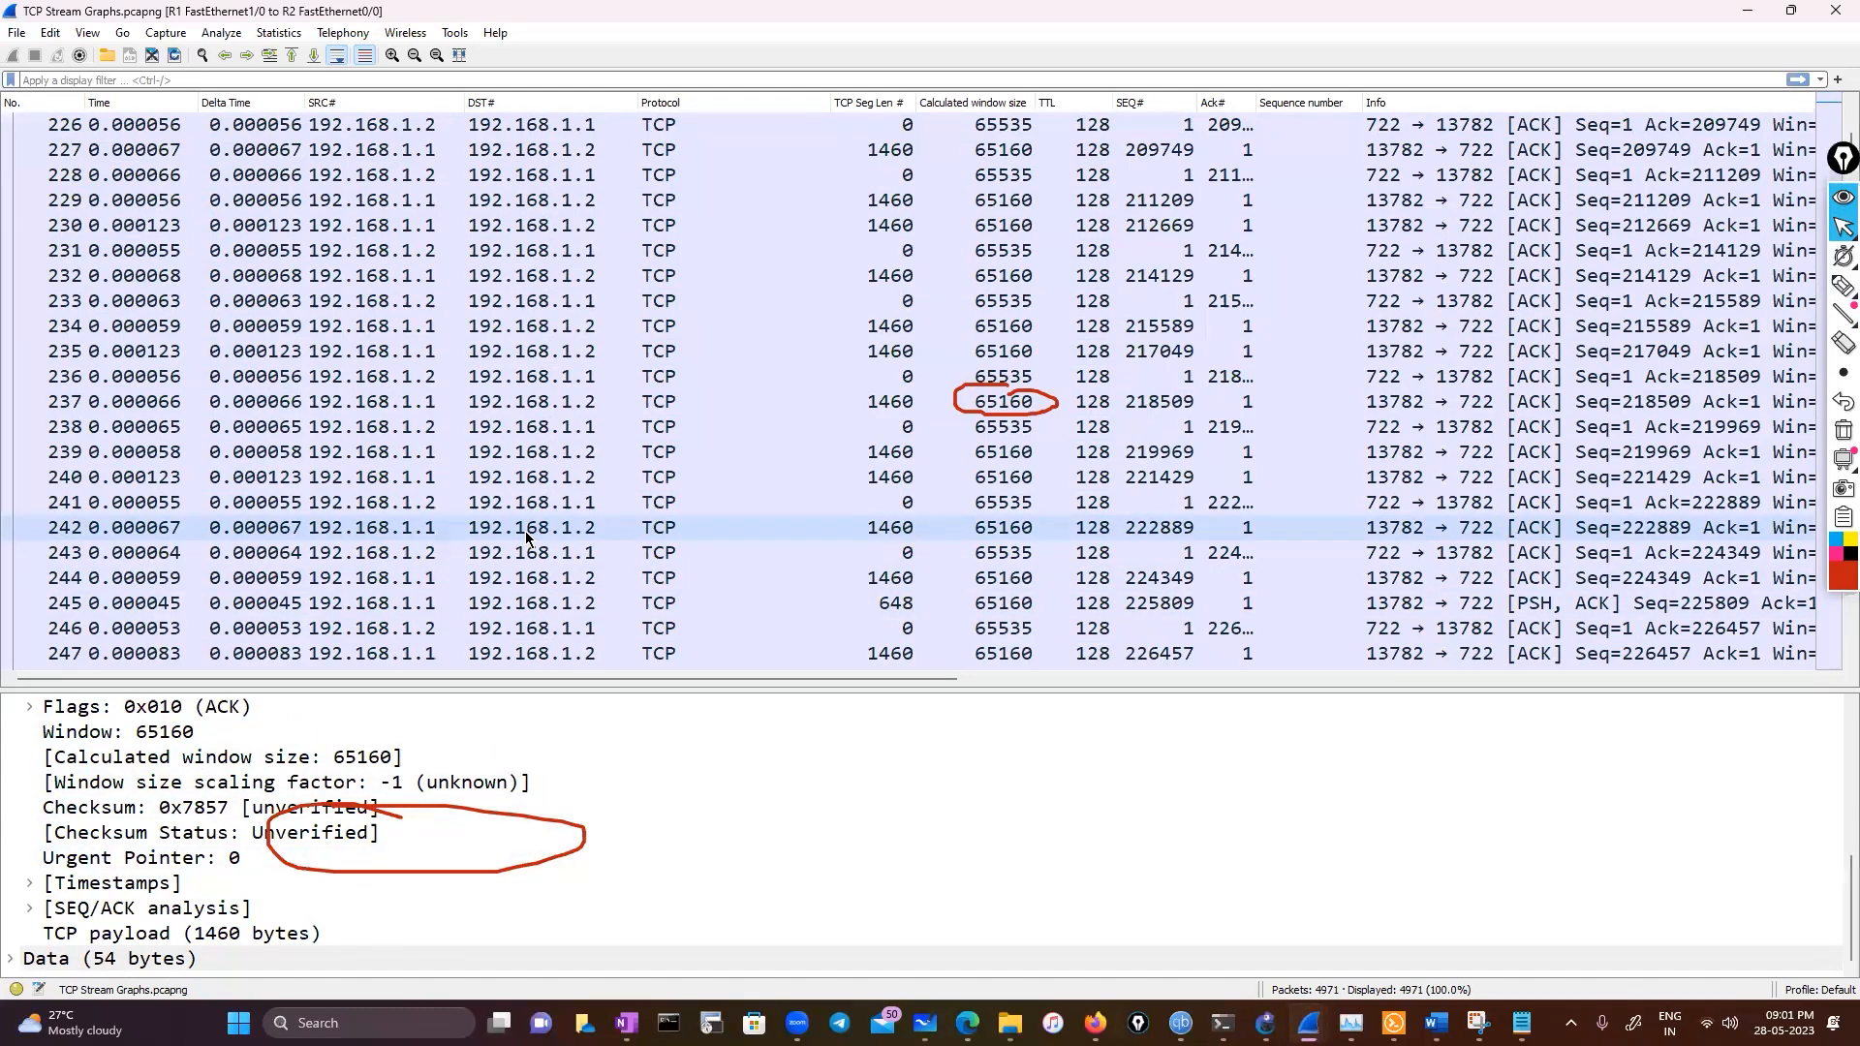
{"action": "scroll", "coordinate": [524, 530], "scroll_direction": "up", "scroll_amount": 5}
{"action": "scroll", "coordinate": [572, 514], "scroll_direction": "up", "scroll_amount": 5}
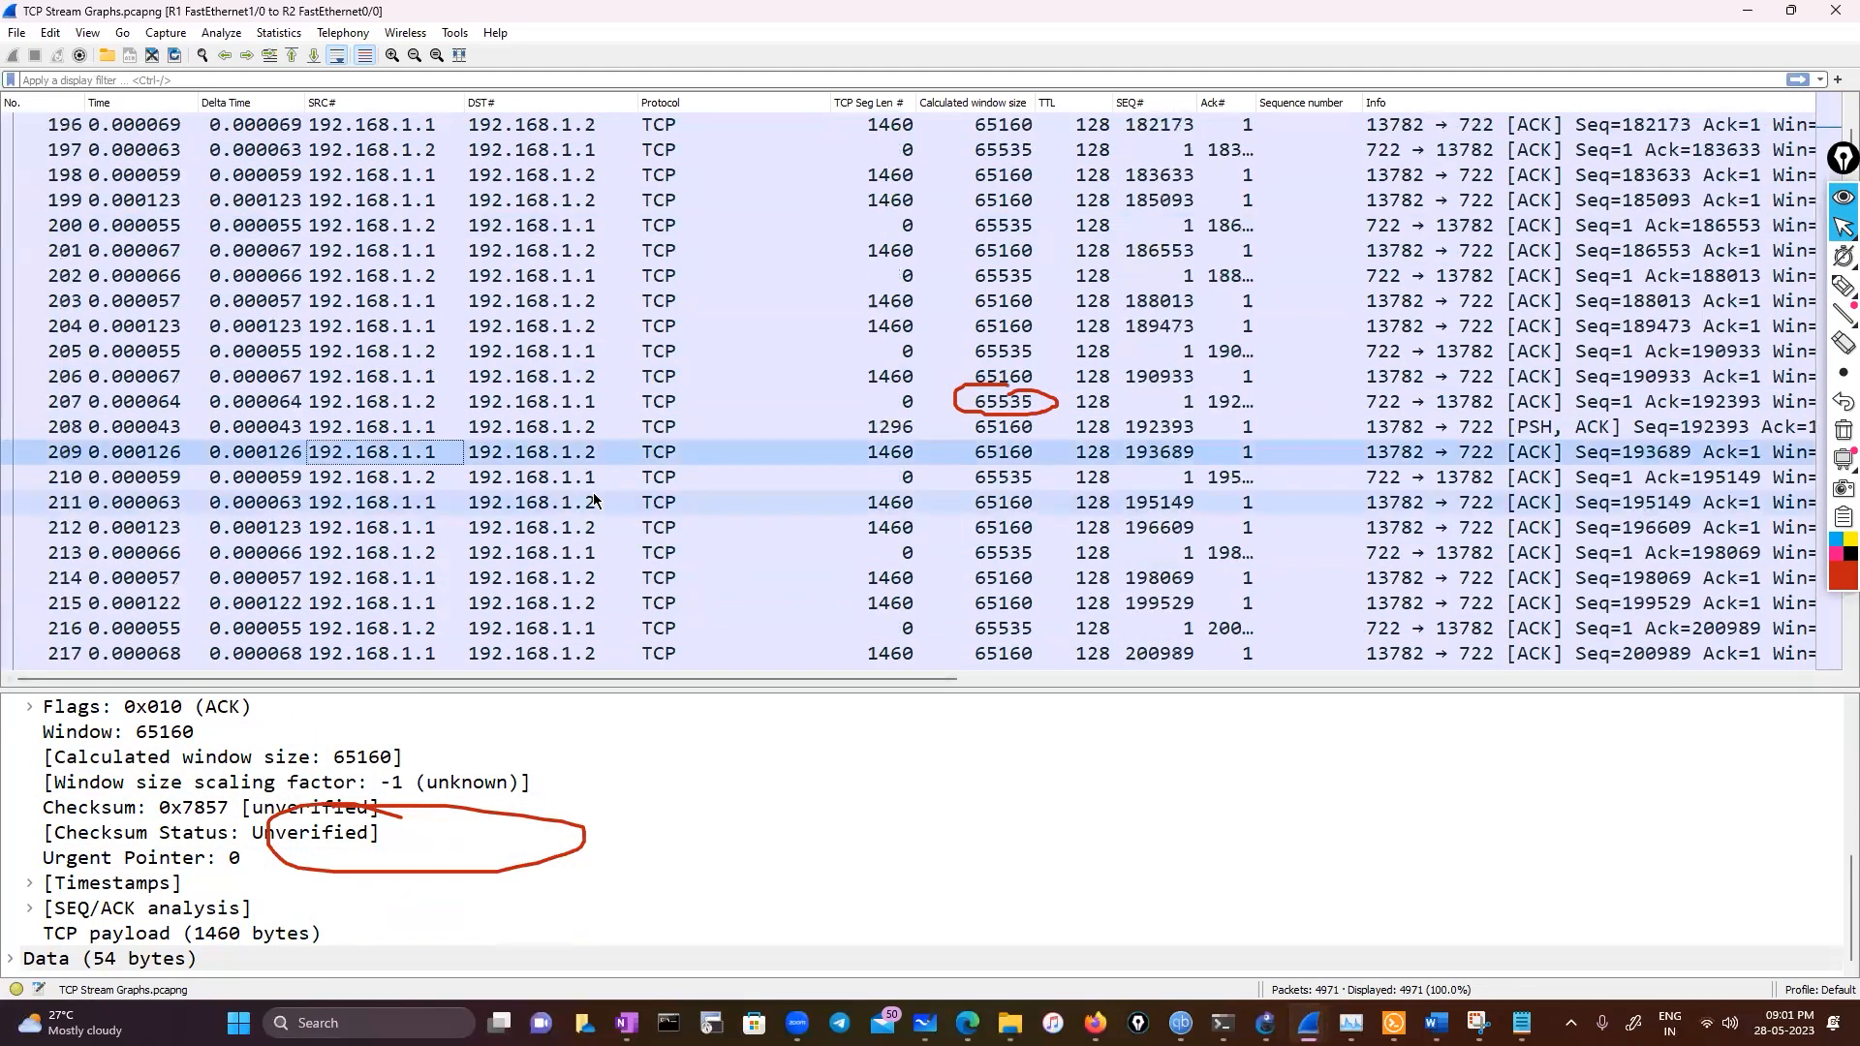
{"action": "scroll", "coordinate": [775, 542], "scroll_direction": "down", "scroll_amount": 5}
{"action": "scroll", "coordinate": [957, 488], "scroll_direction": "down", "scroll_amount": 20}
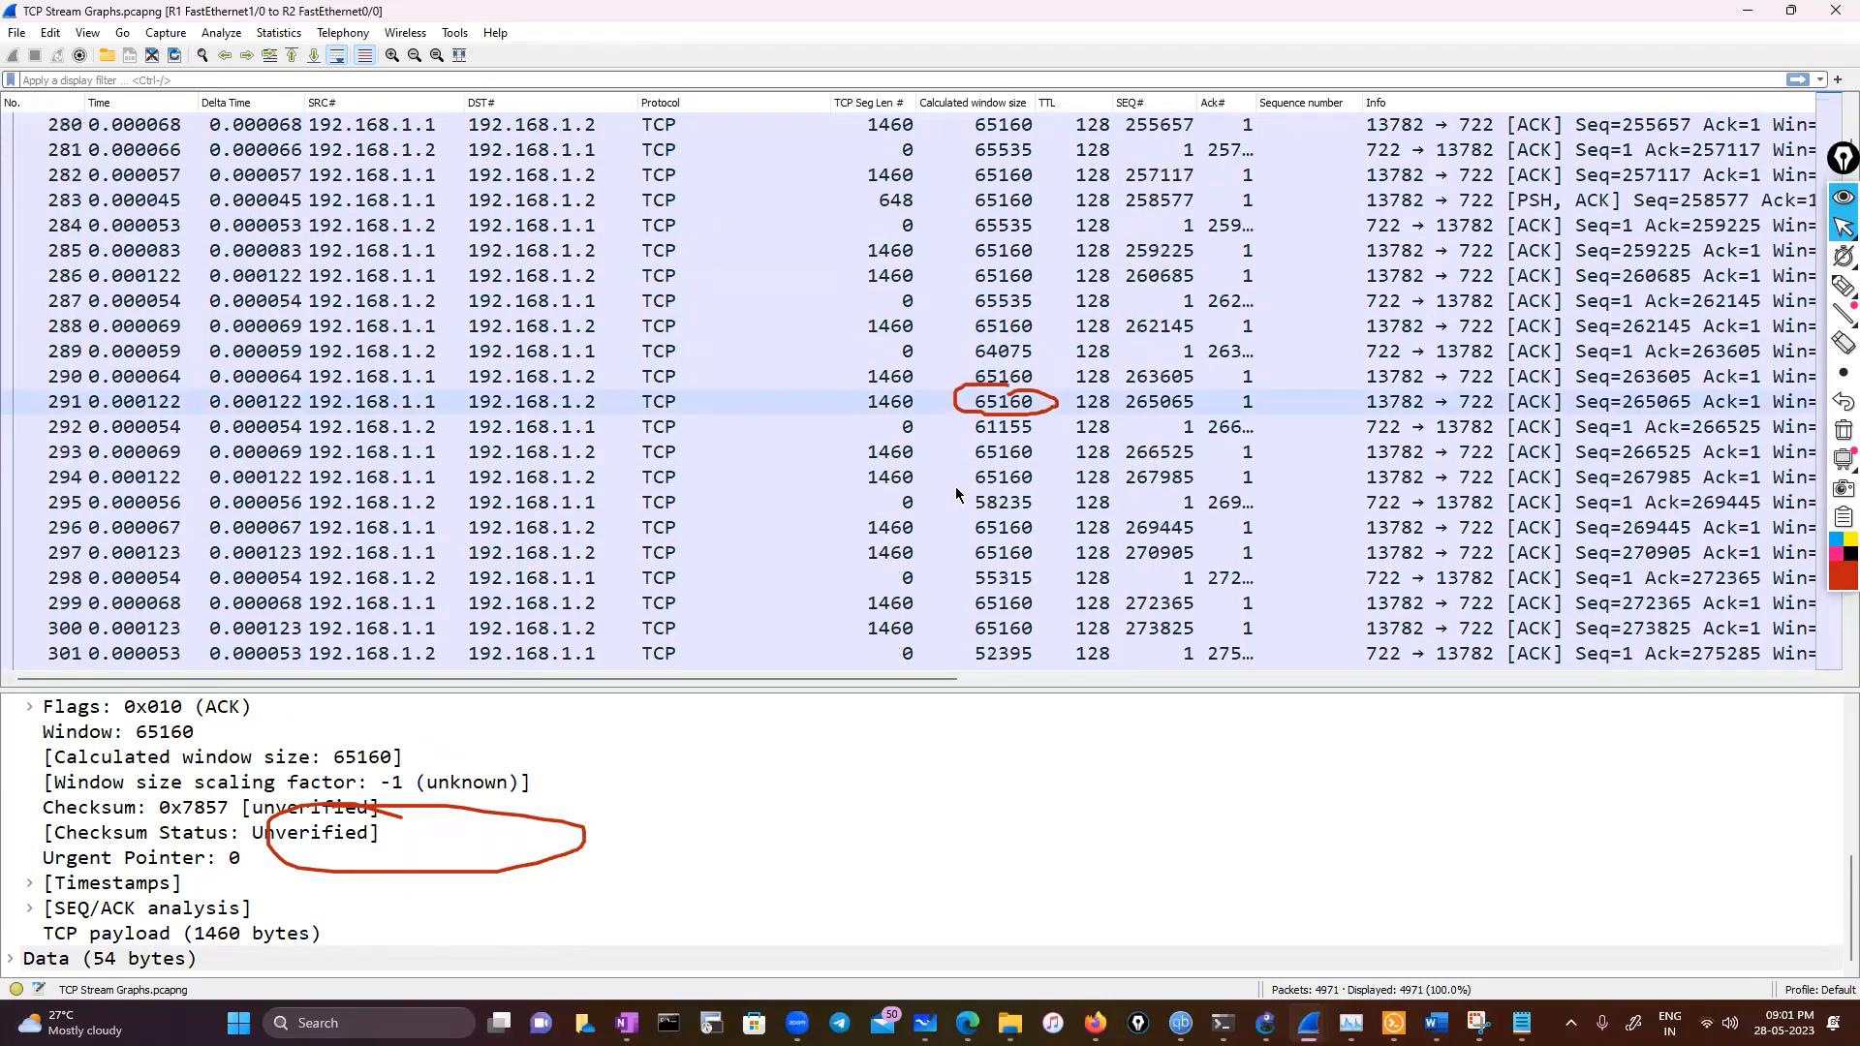
{"action": "scroll", "coordinate": [954, 494], "scroll_direction": "down", "scroll_amount": 5}
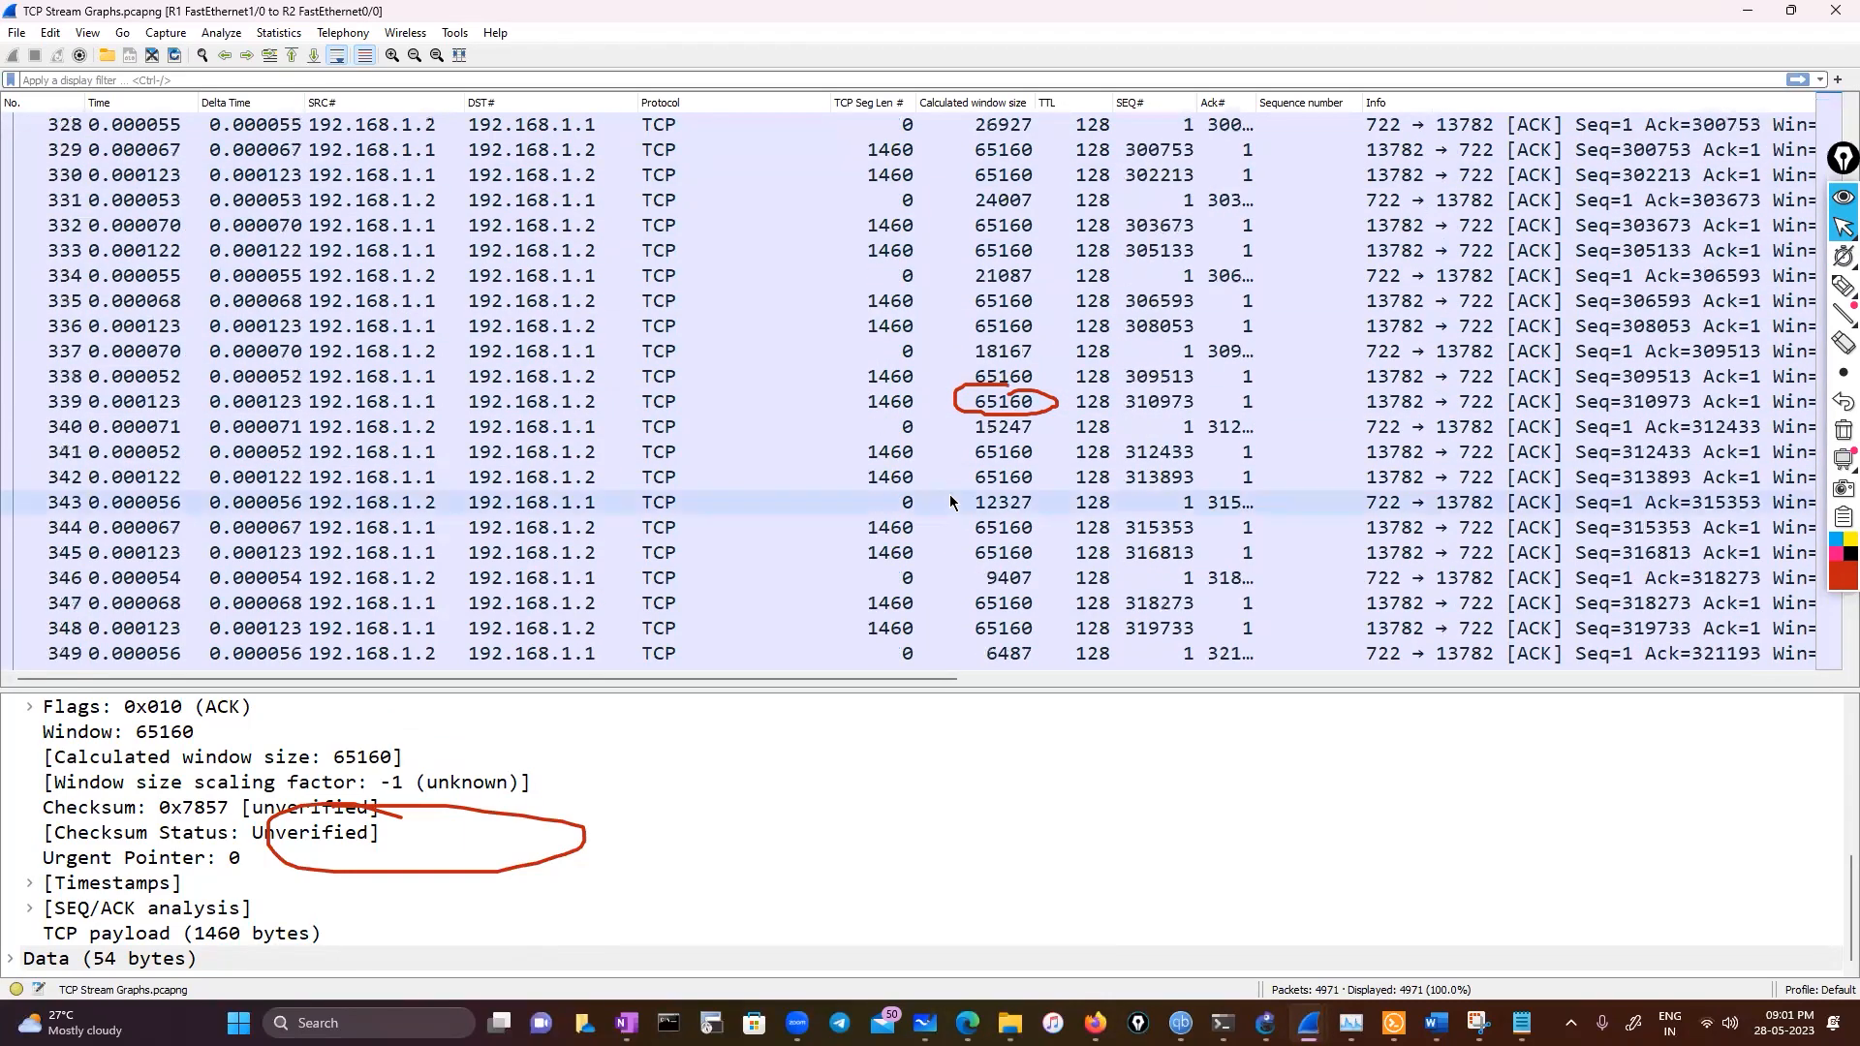
{"action": "scroll", "coordinate": [979, 581], "scroll_direction": "down", "scroll_amount": 2}
{"action": "left_click", "coordinate": [1018, 608]}
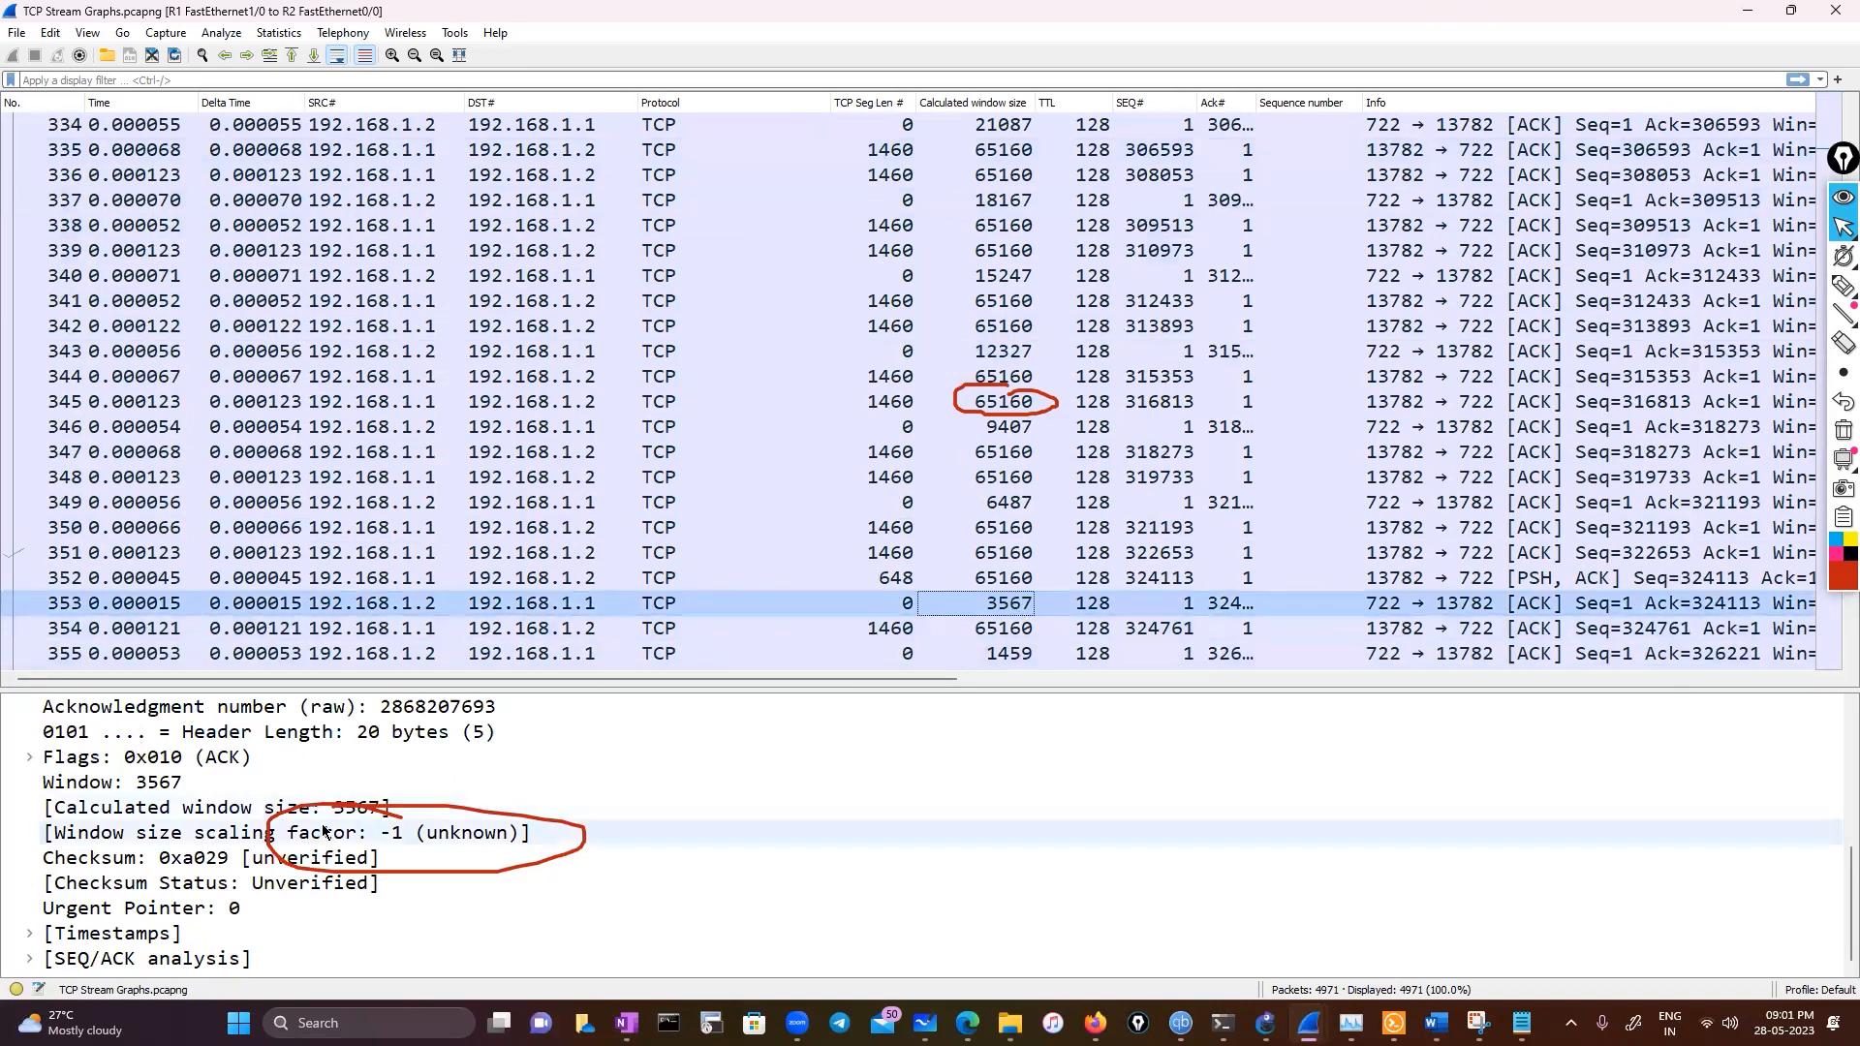
Clear the pen annotations and view the capture's Time Sequence (Stevens) TCP stream graph, then close it
{"action": "left_click", "coordinate": [1837, 436]}
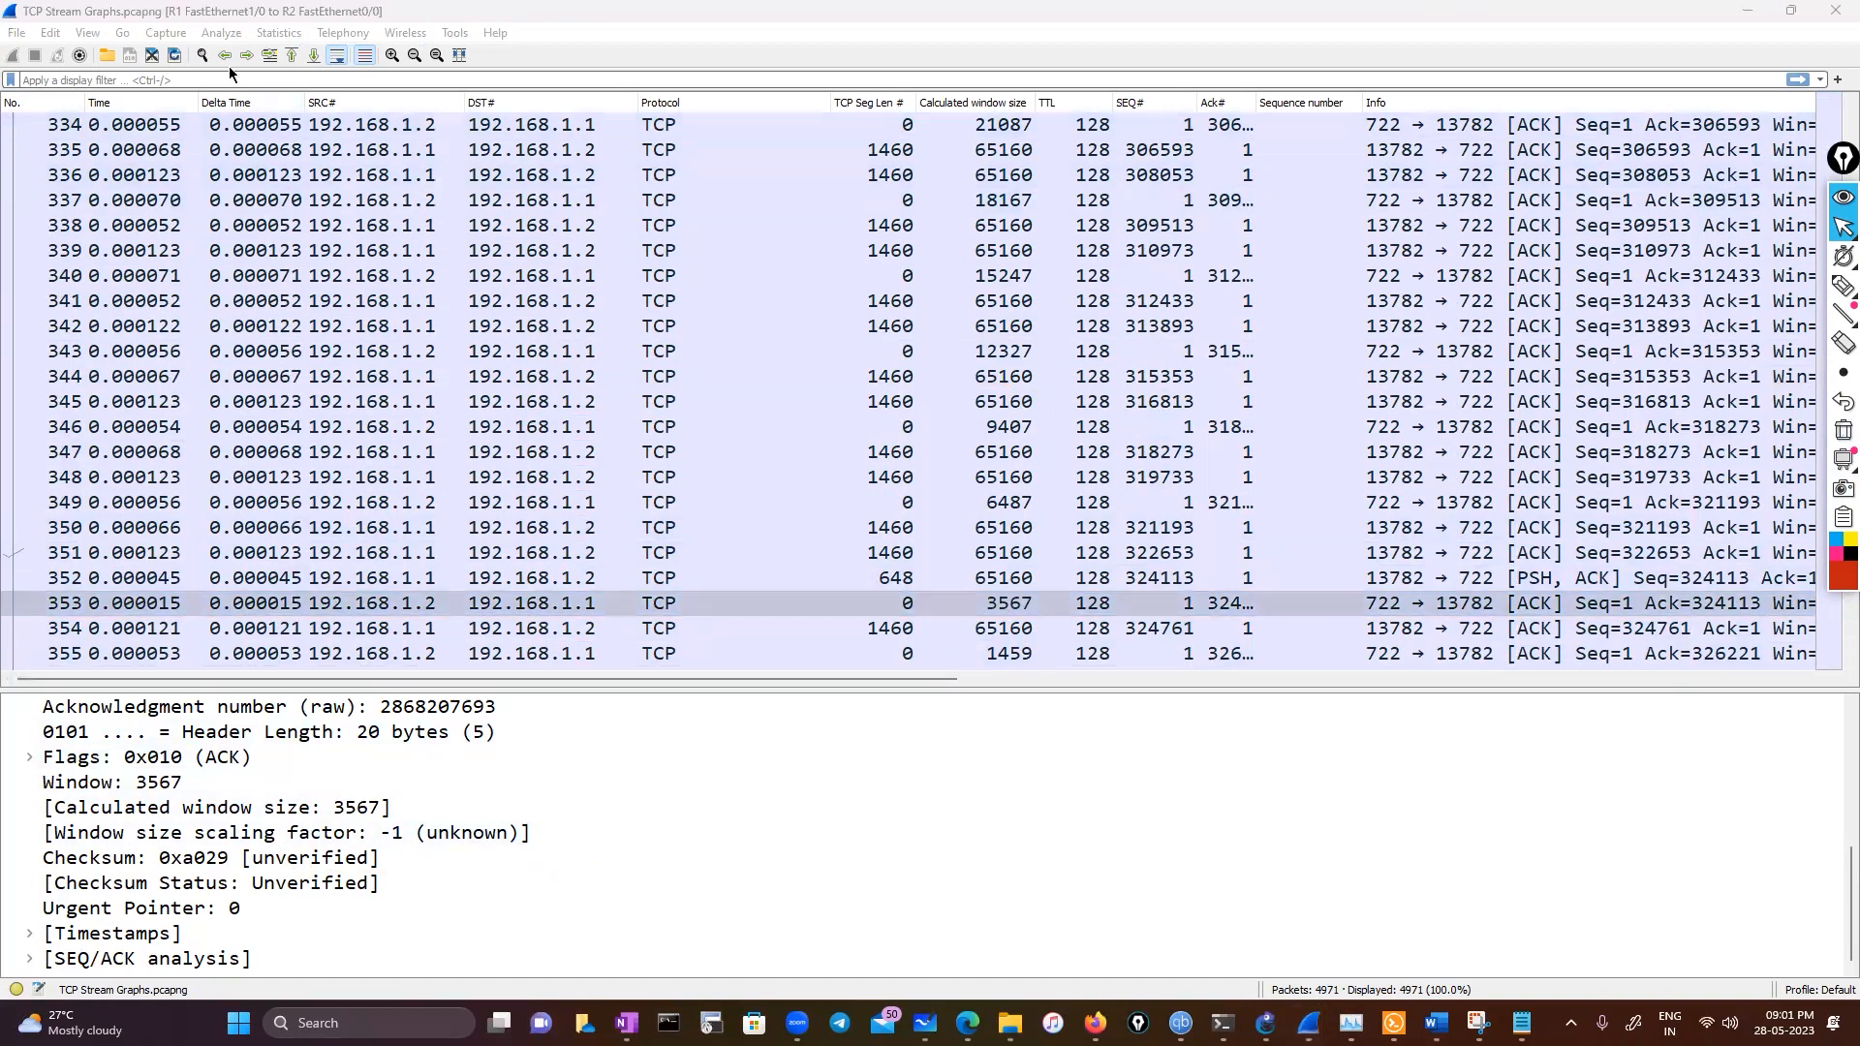
{"action": "left_click", "coordinate": [217, 35]}
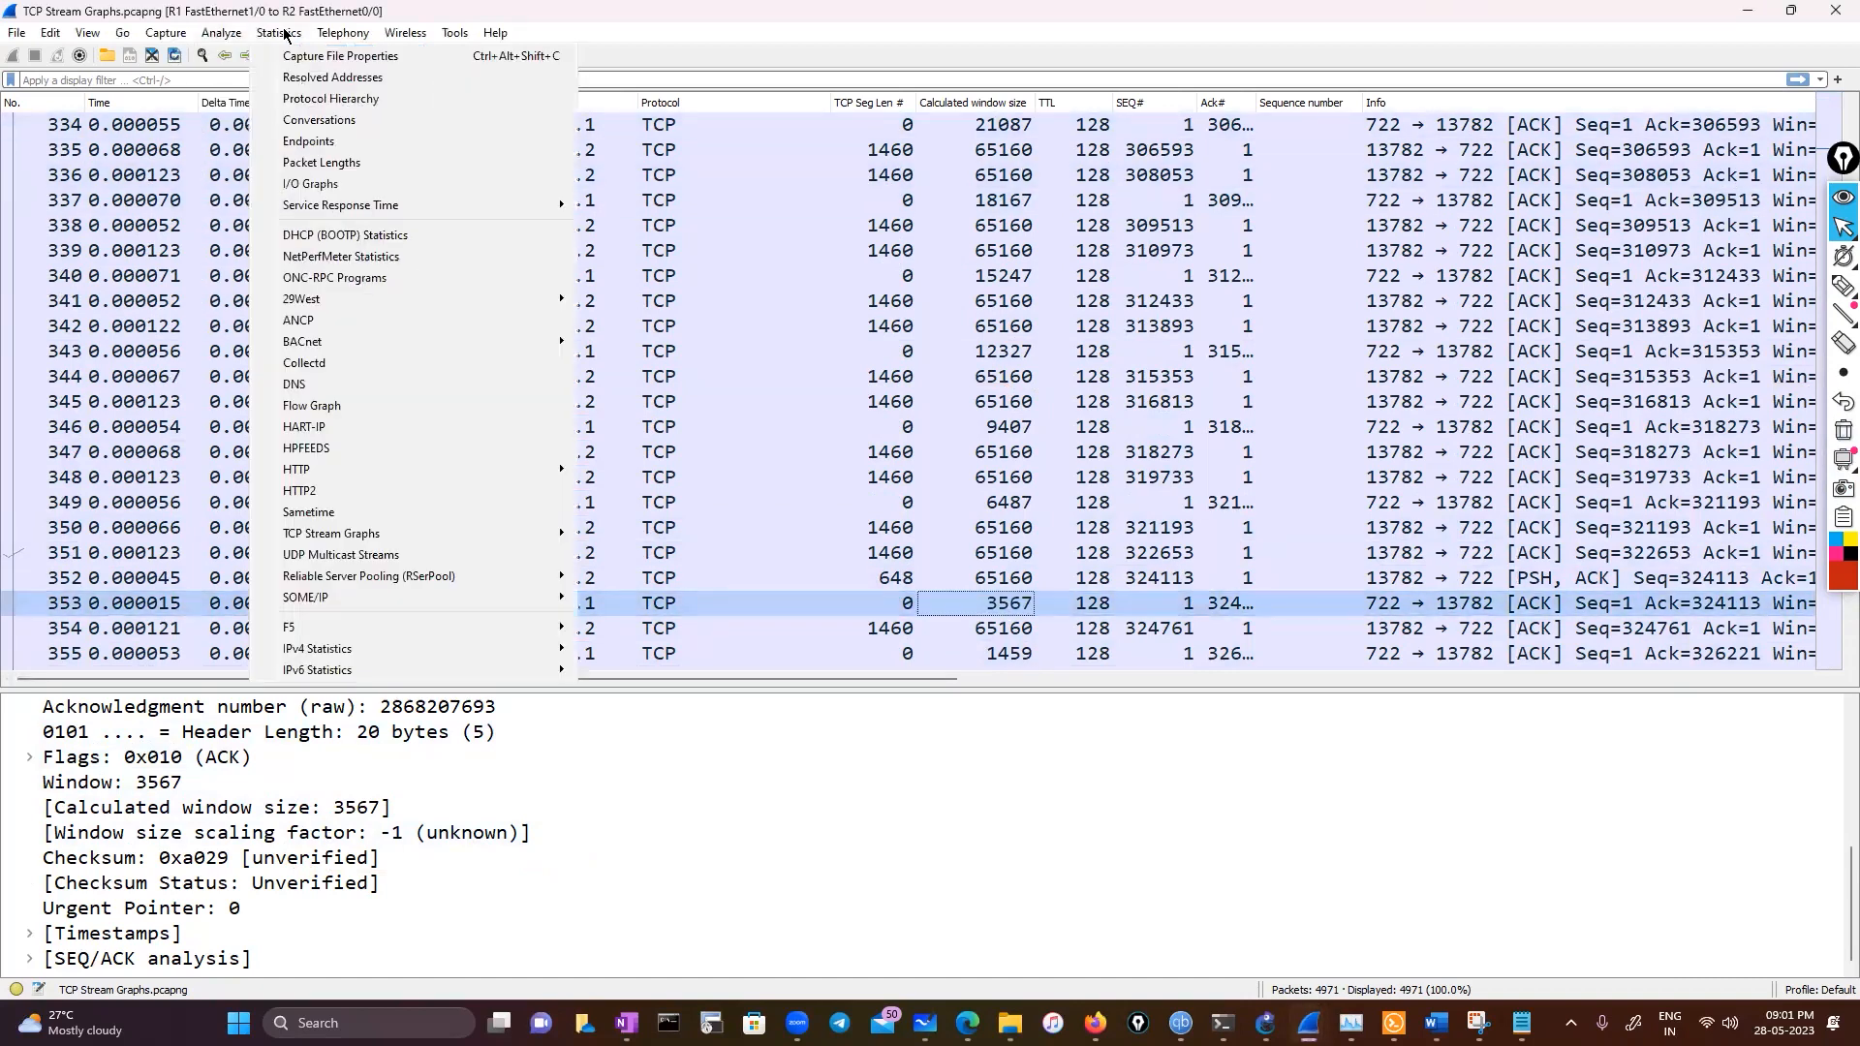
{"action": "mouse_move", "coordinate": [361, 541]}
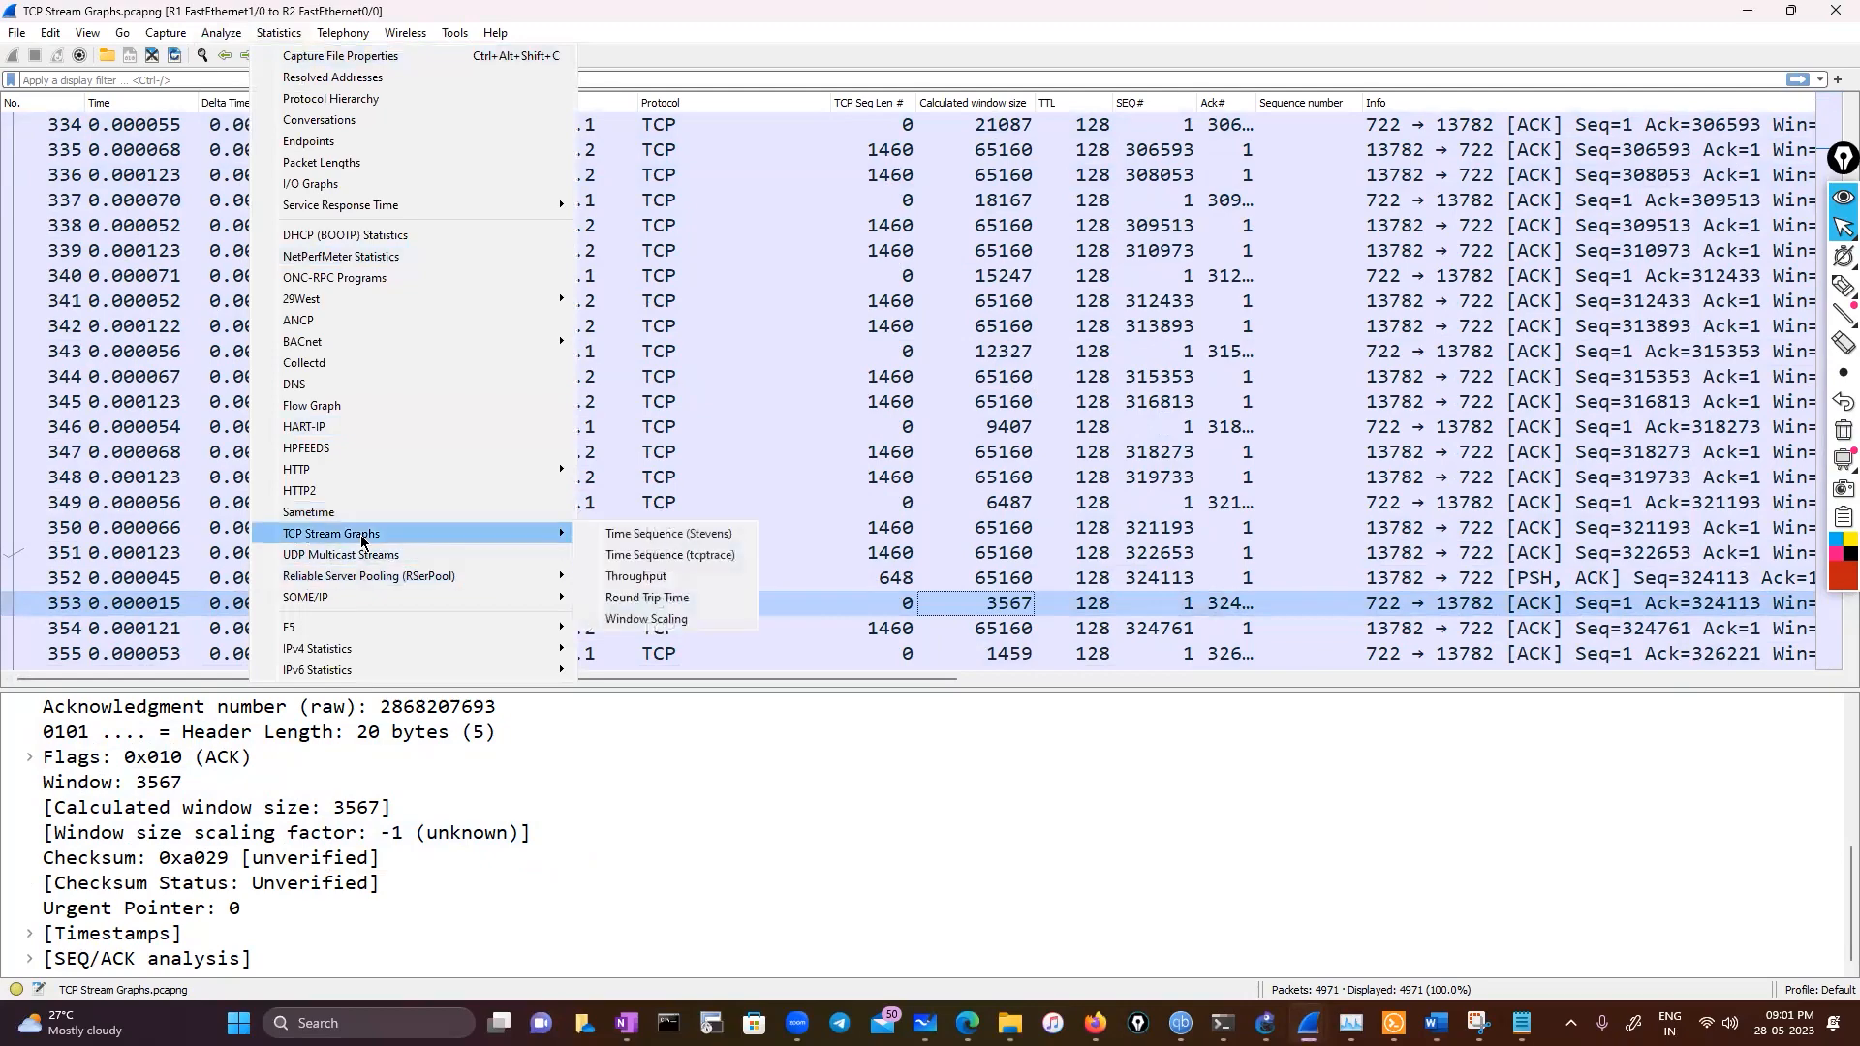
{"action": "left_click", "coordinate": [630, 534]}
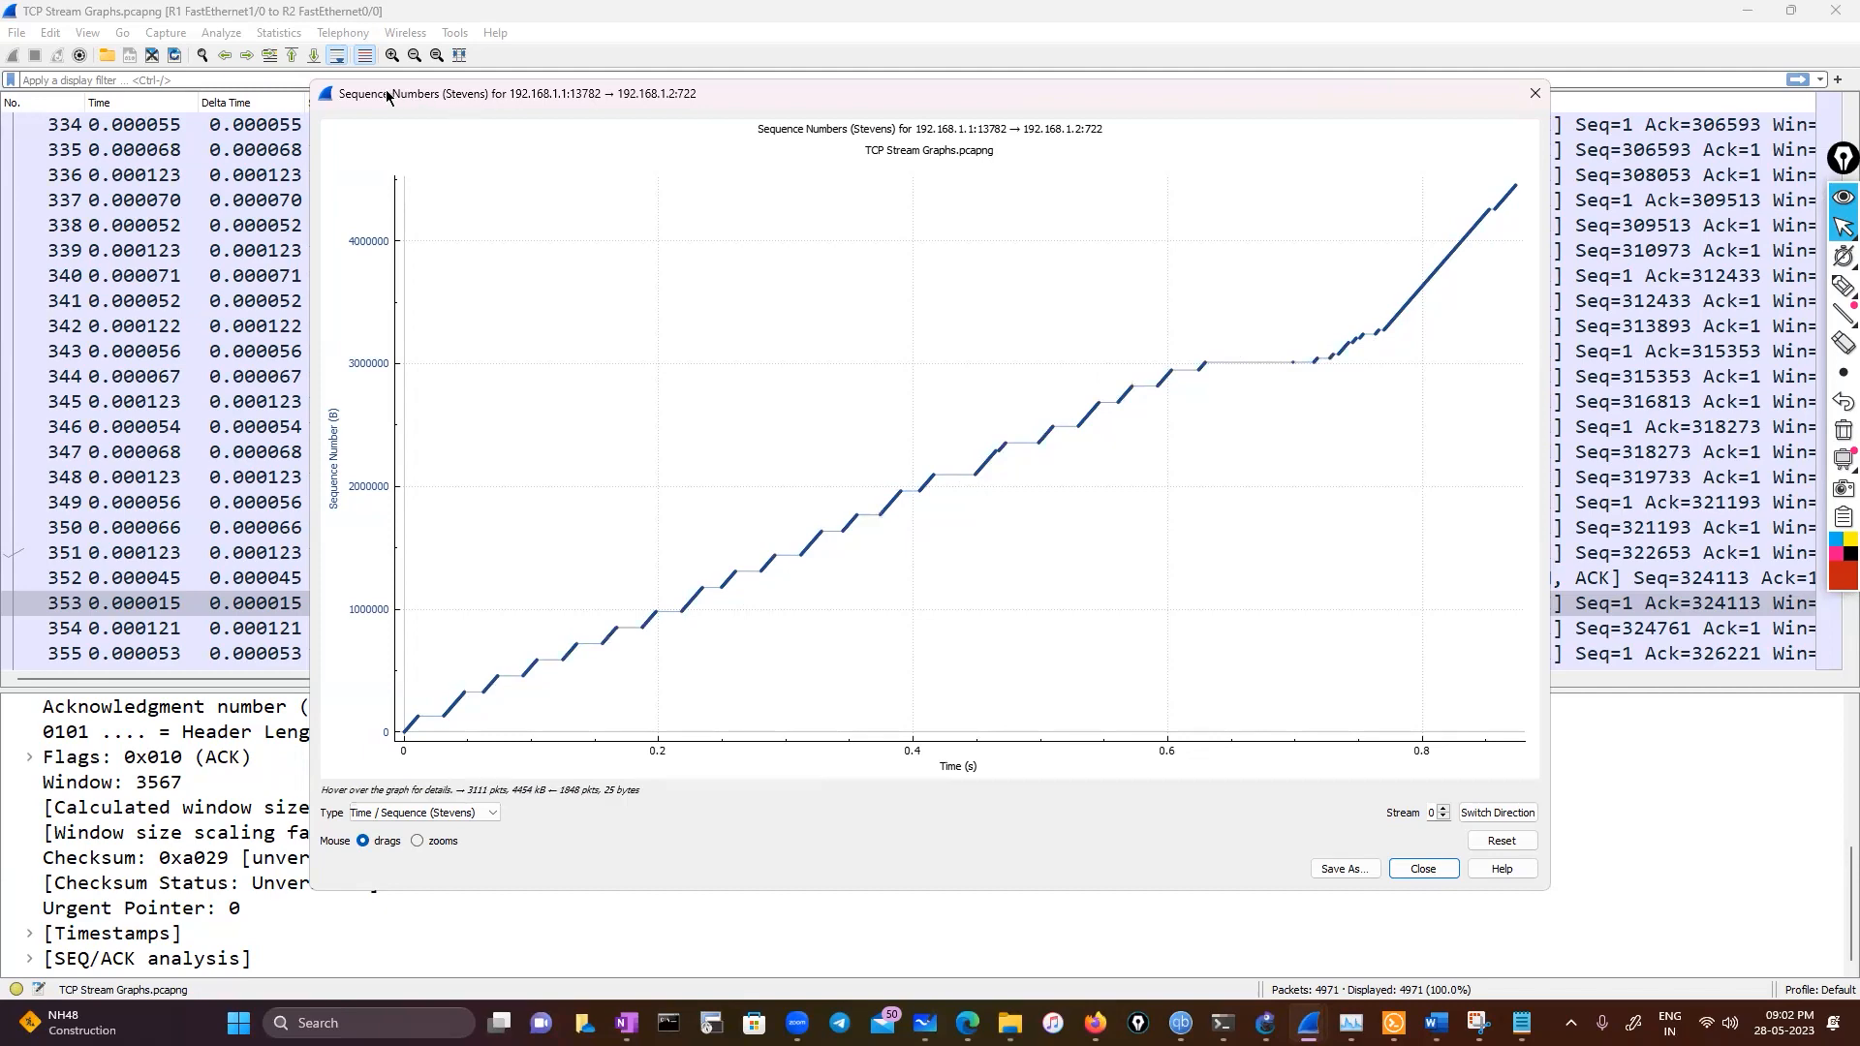
{"action": "left_click", "coordinate": [1533, 94]}
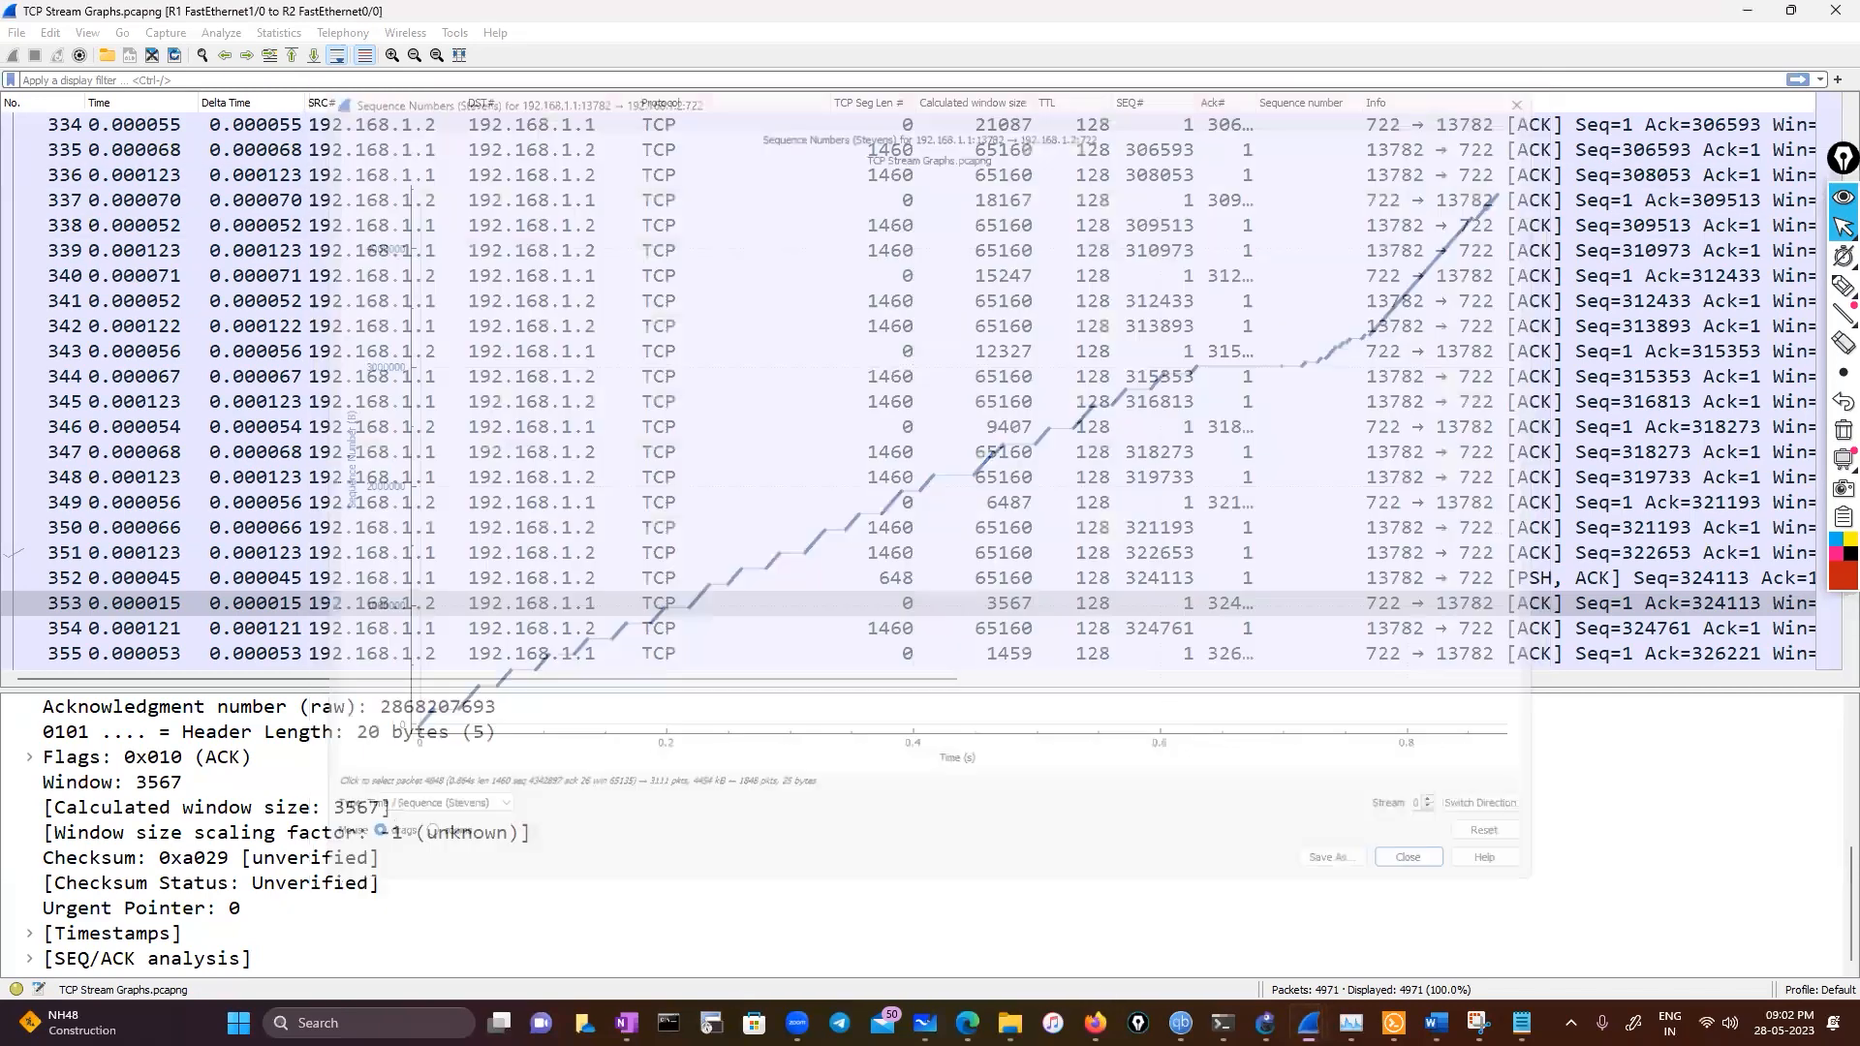
Open the Practical TLS - RSA KX capture from the pcap folder
{"action": "mouse_move", "coordinate": [1009, 1023]}
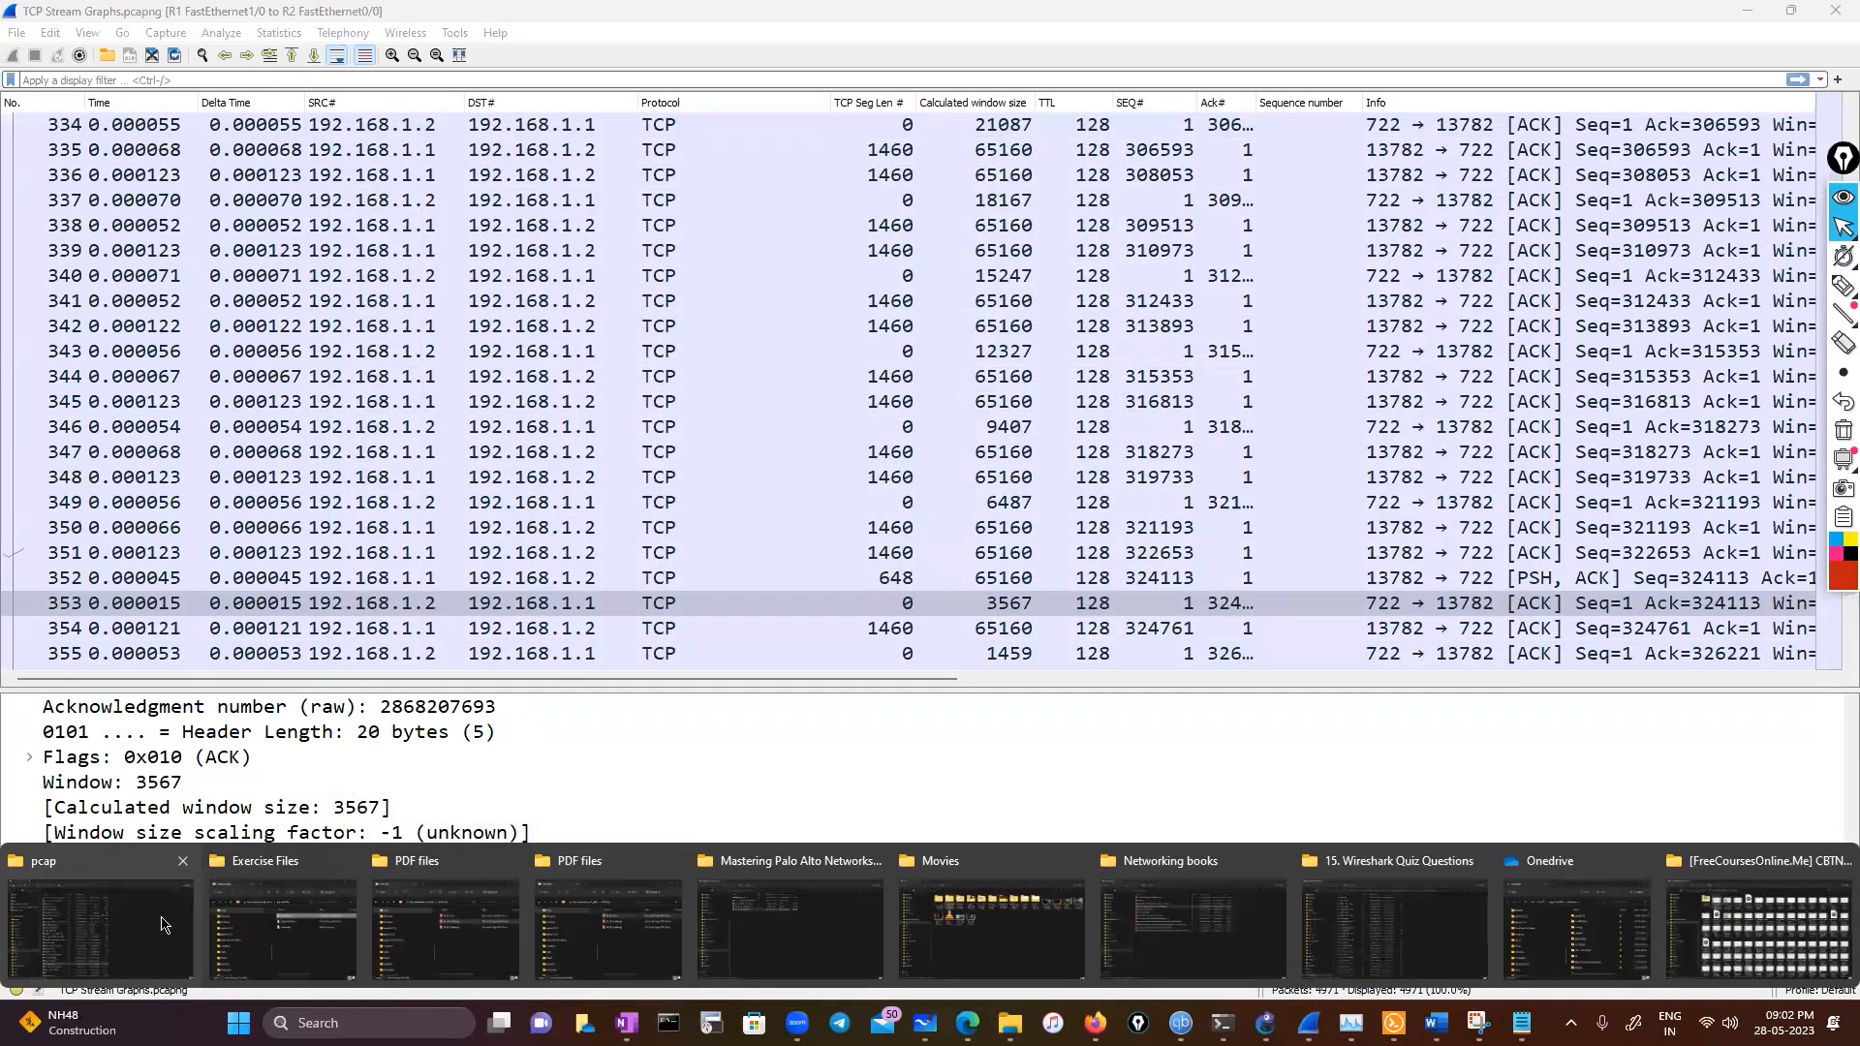
{"action": "left_click", "coordinate": [20, 935]}
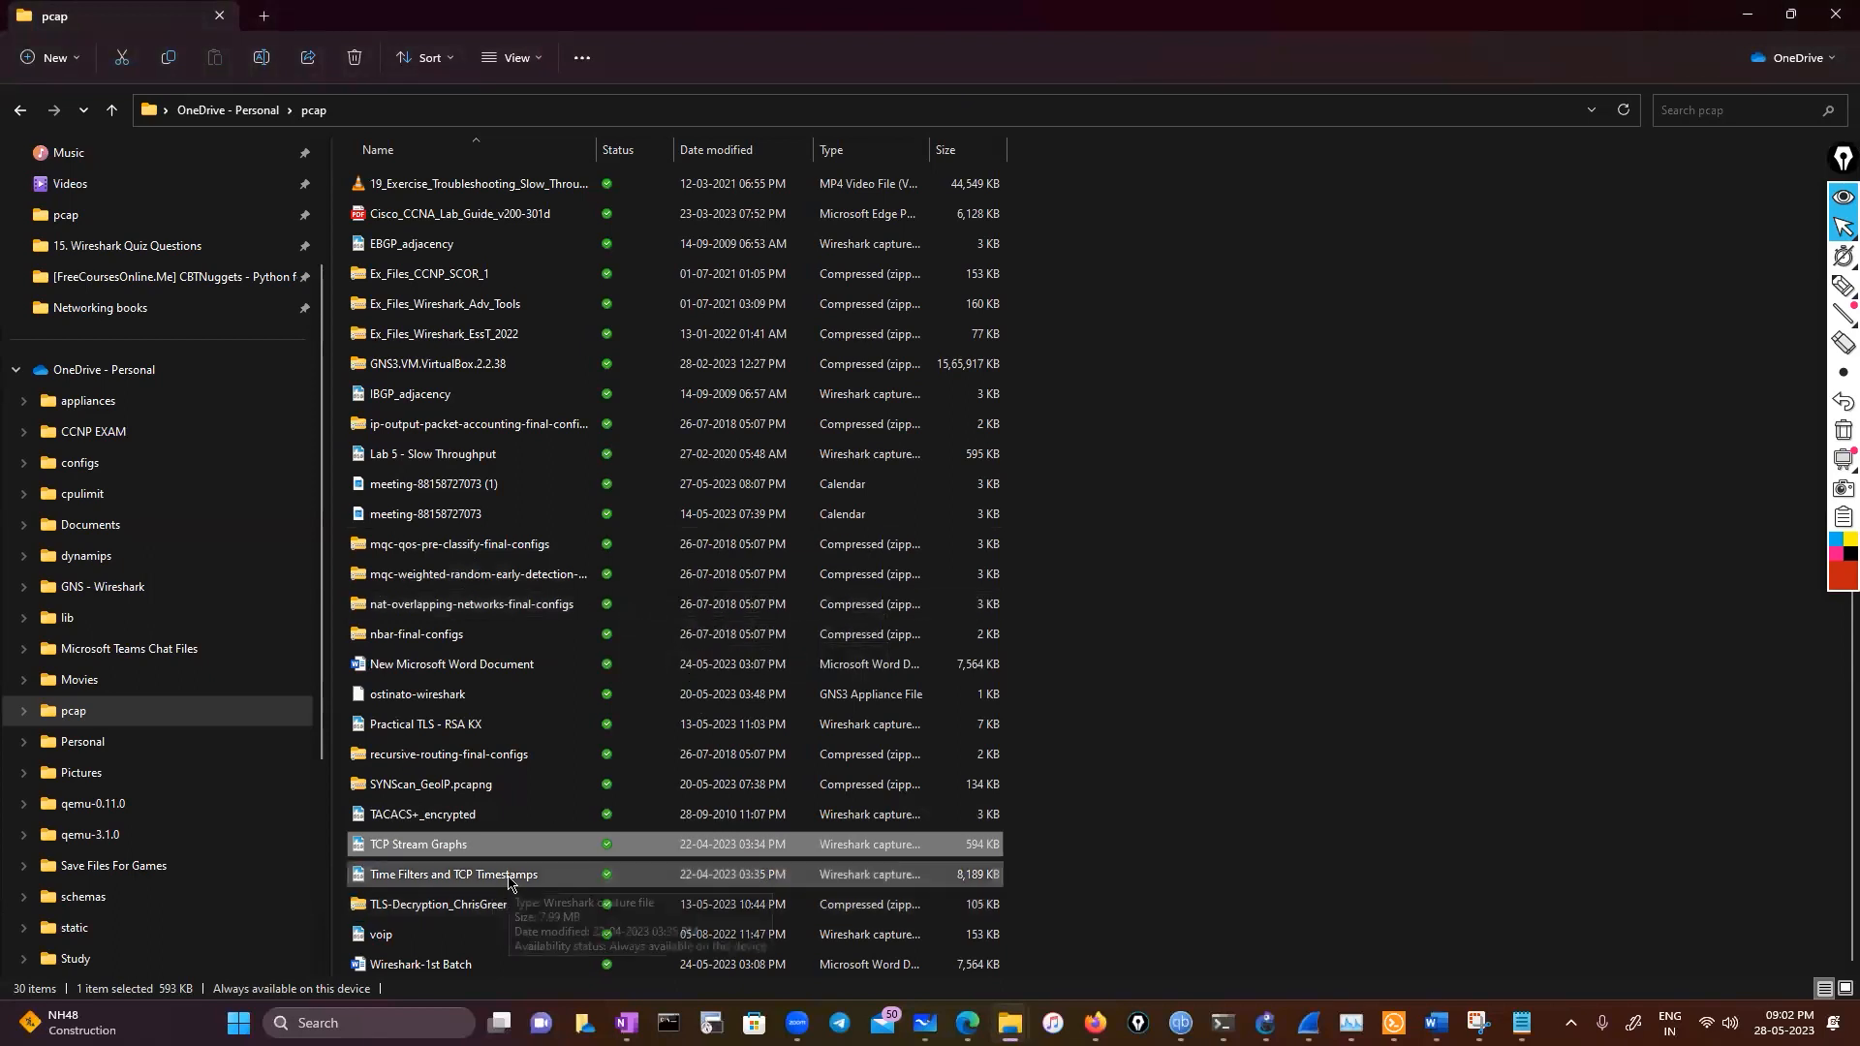
{"action": "left_click", "coordinate": [485, 724]}
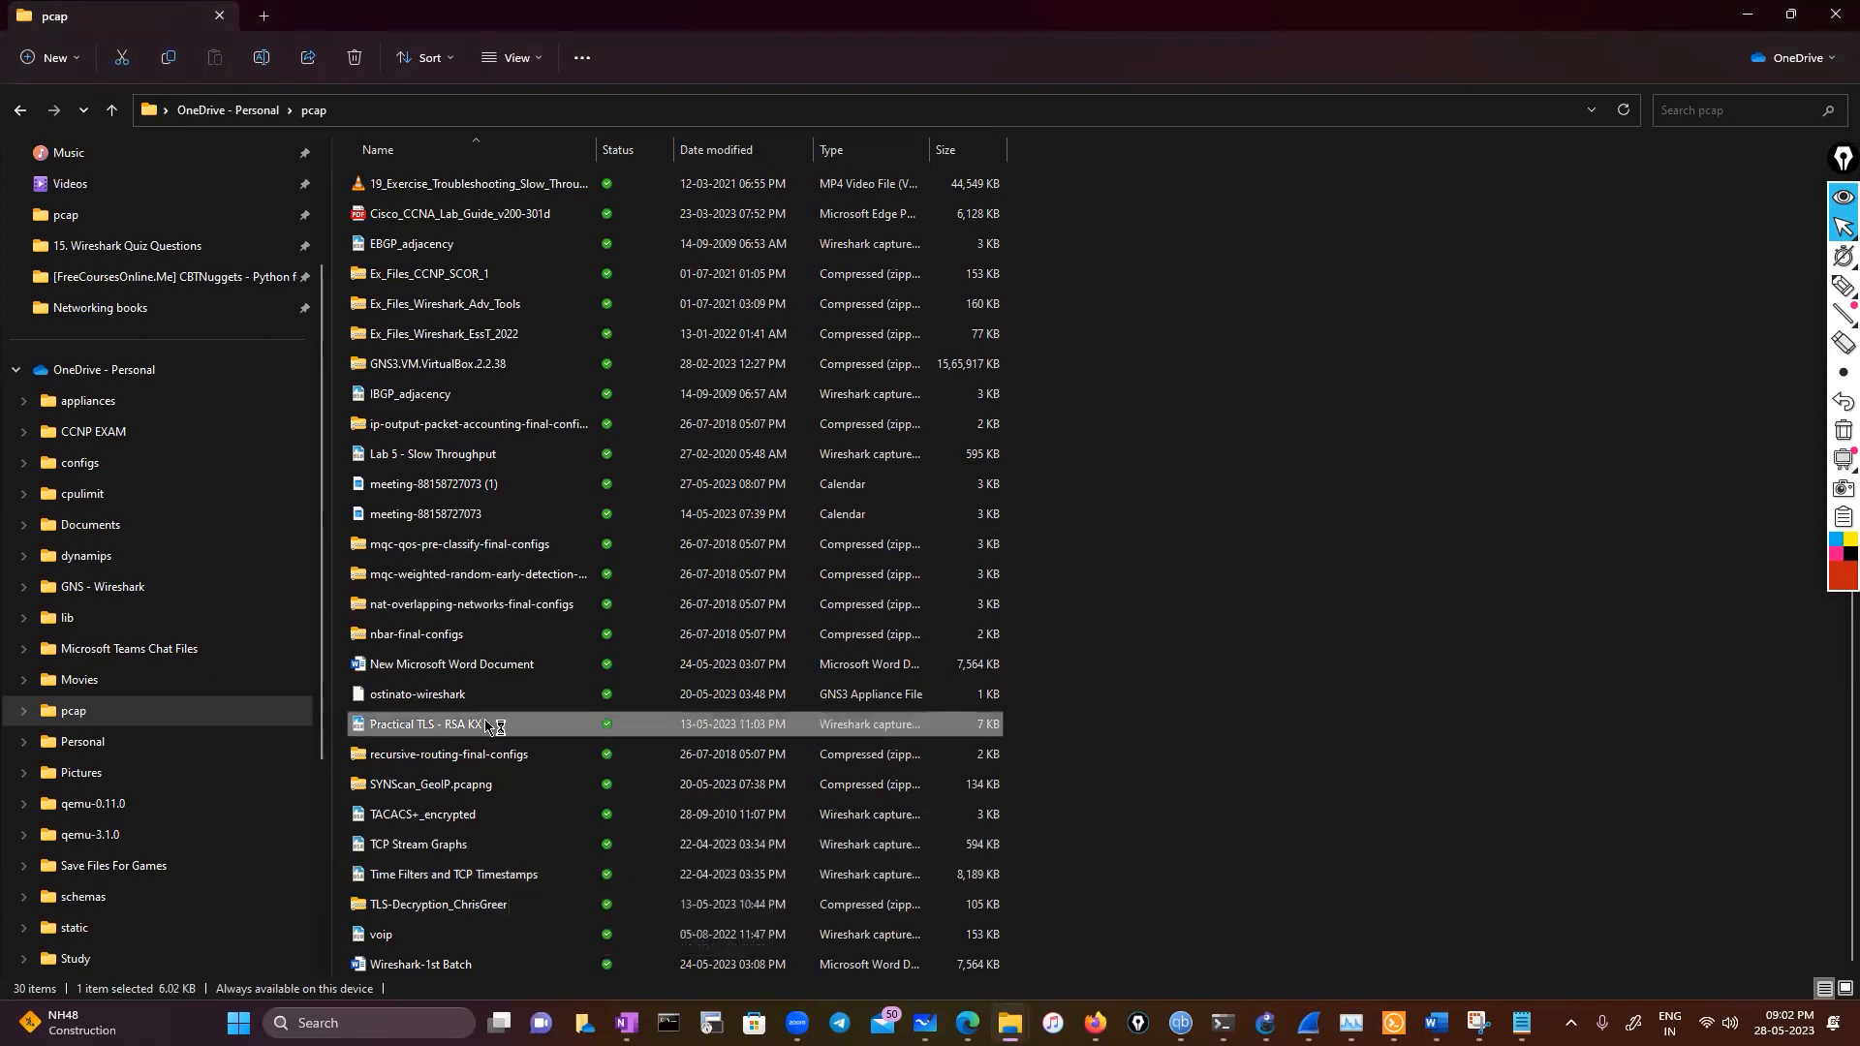
{"action": "double_click", "coordinate": [485, 725]}
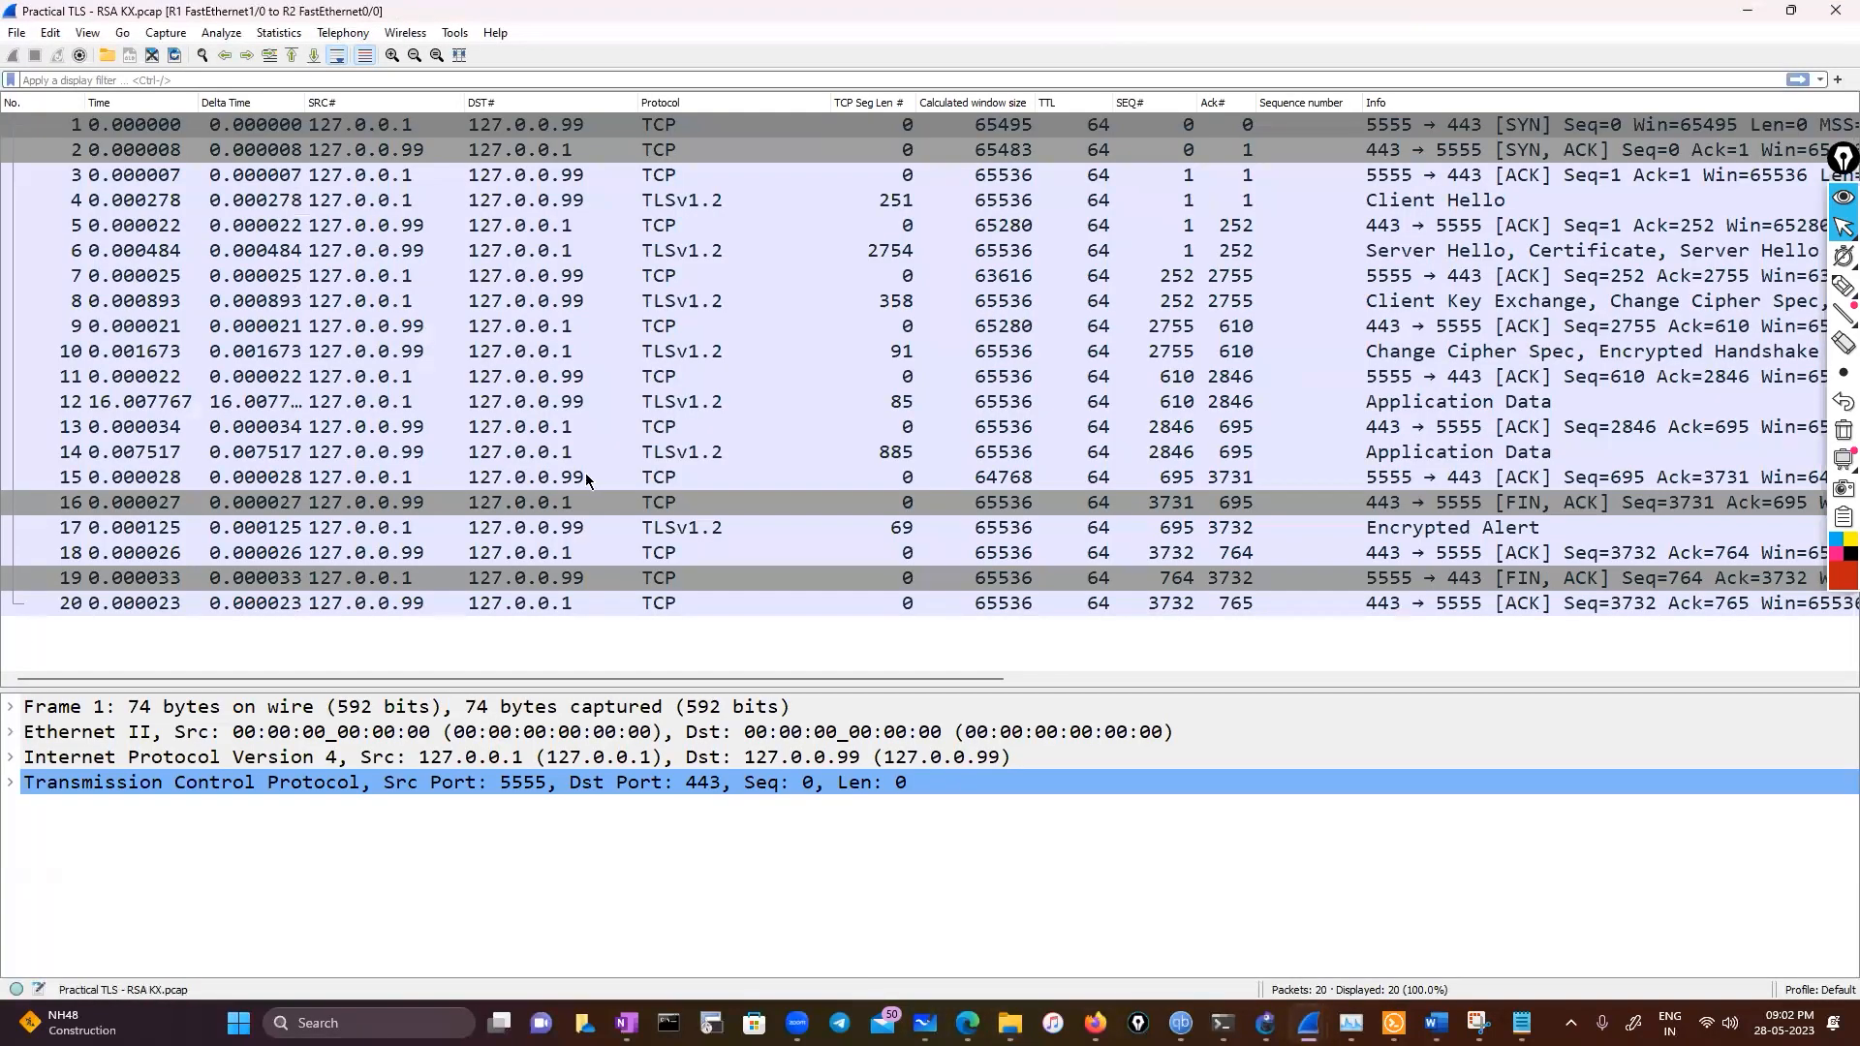
View the TLS capture's Time Sequence TCP stream graph, zooming into a region in zoom mode, then close it
{"action": "left_click", "coordinate": [281, 34]}
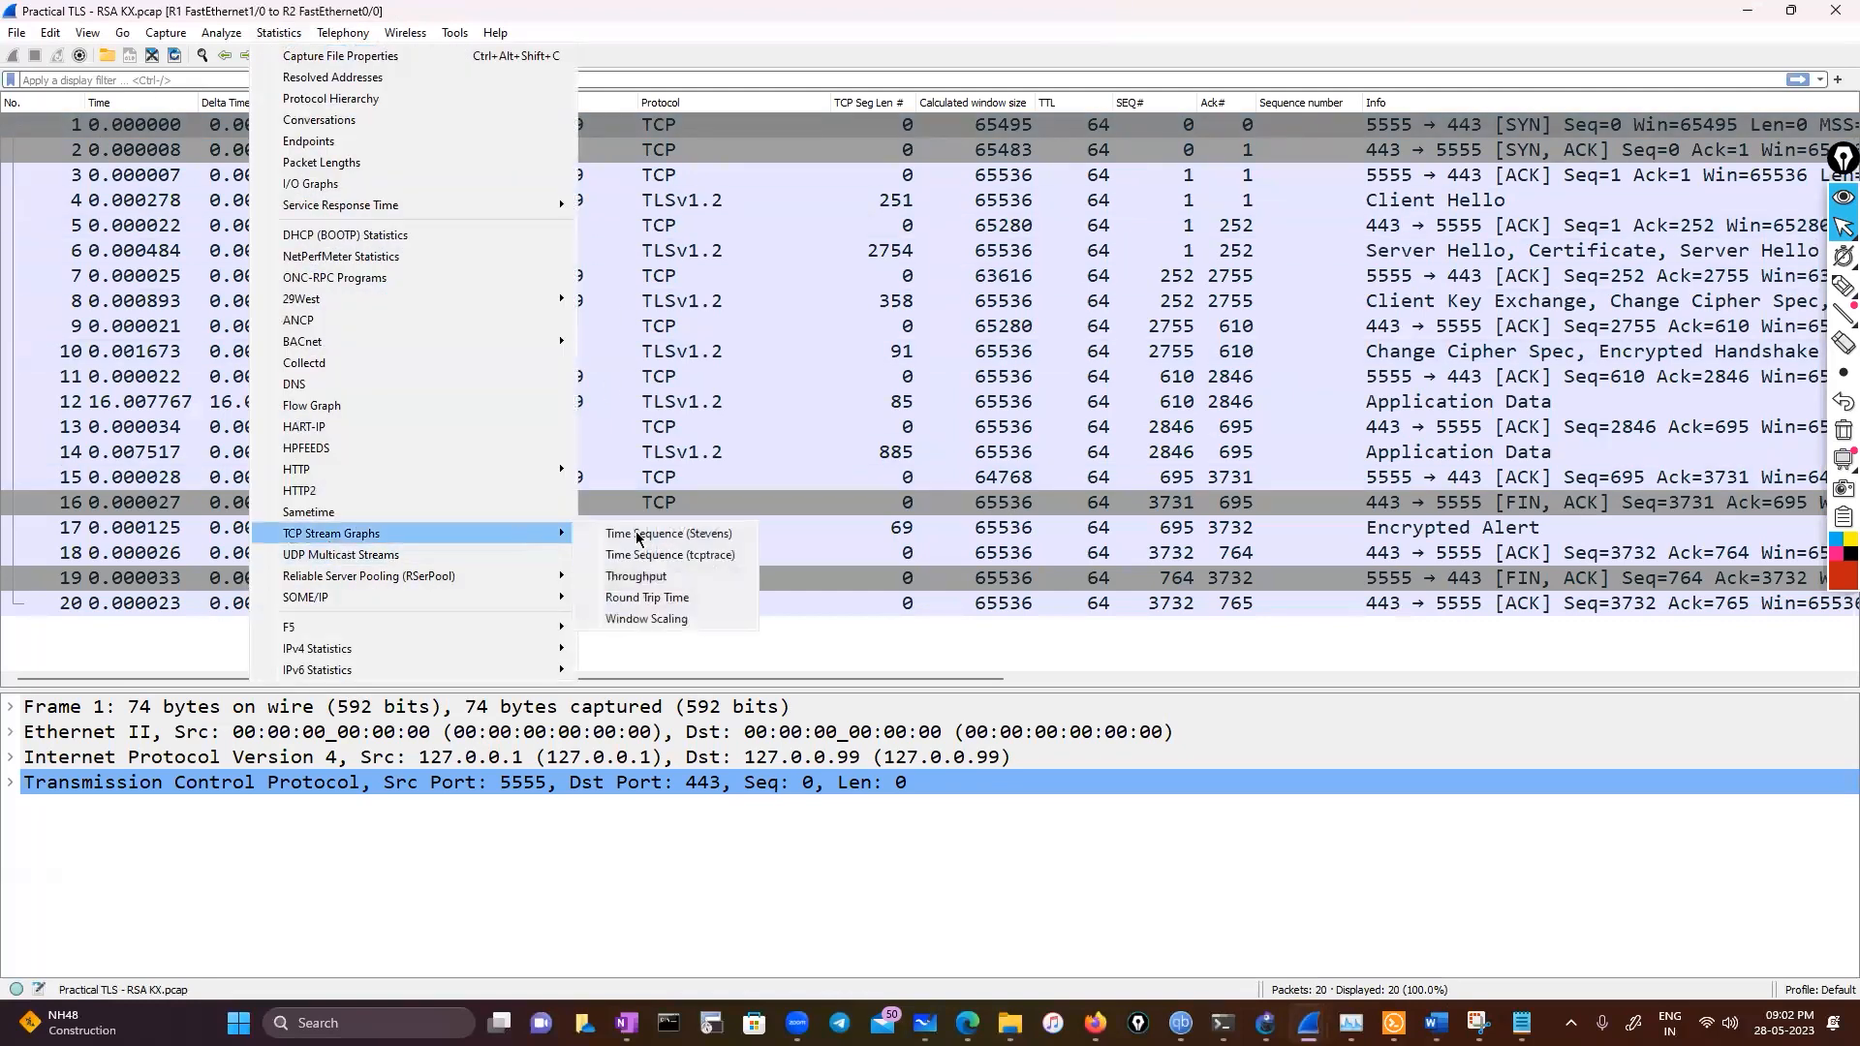
{"action": "left_click", "coordinate": [658, 562]}
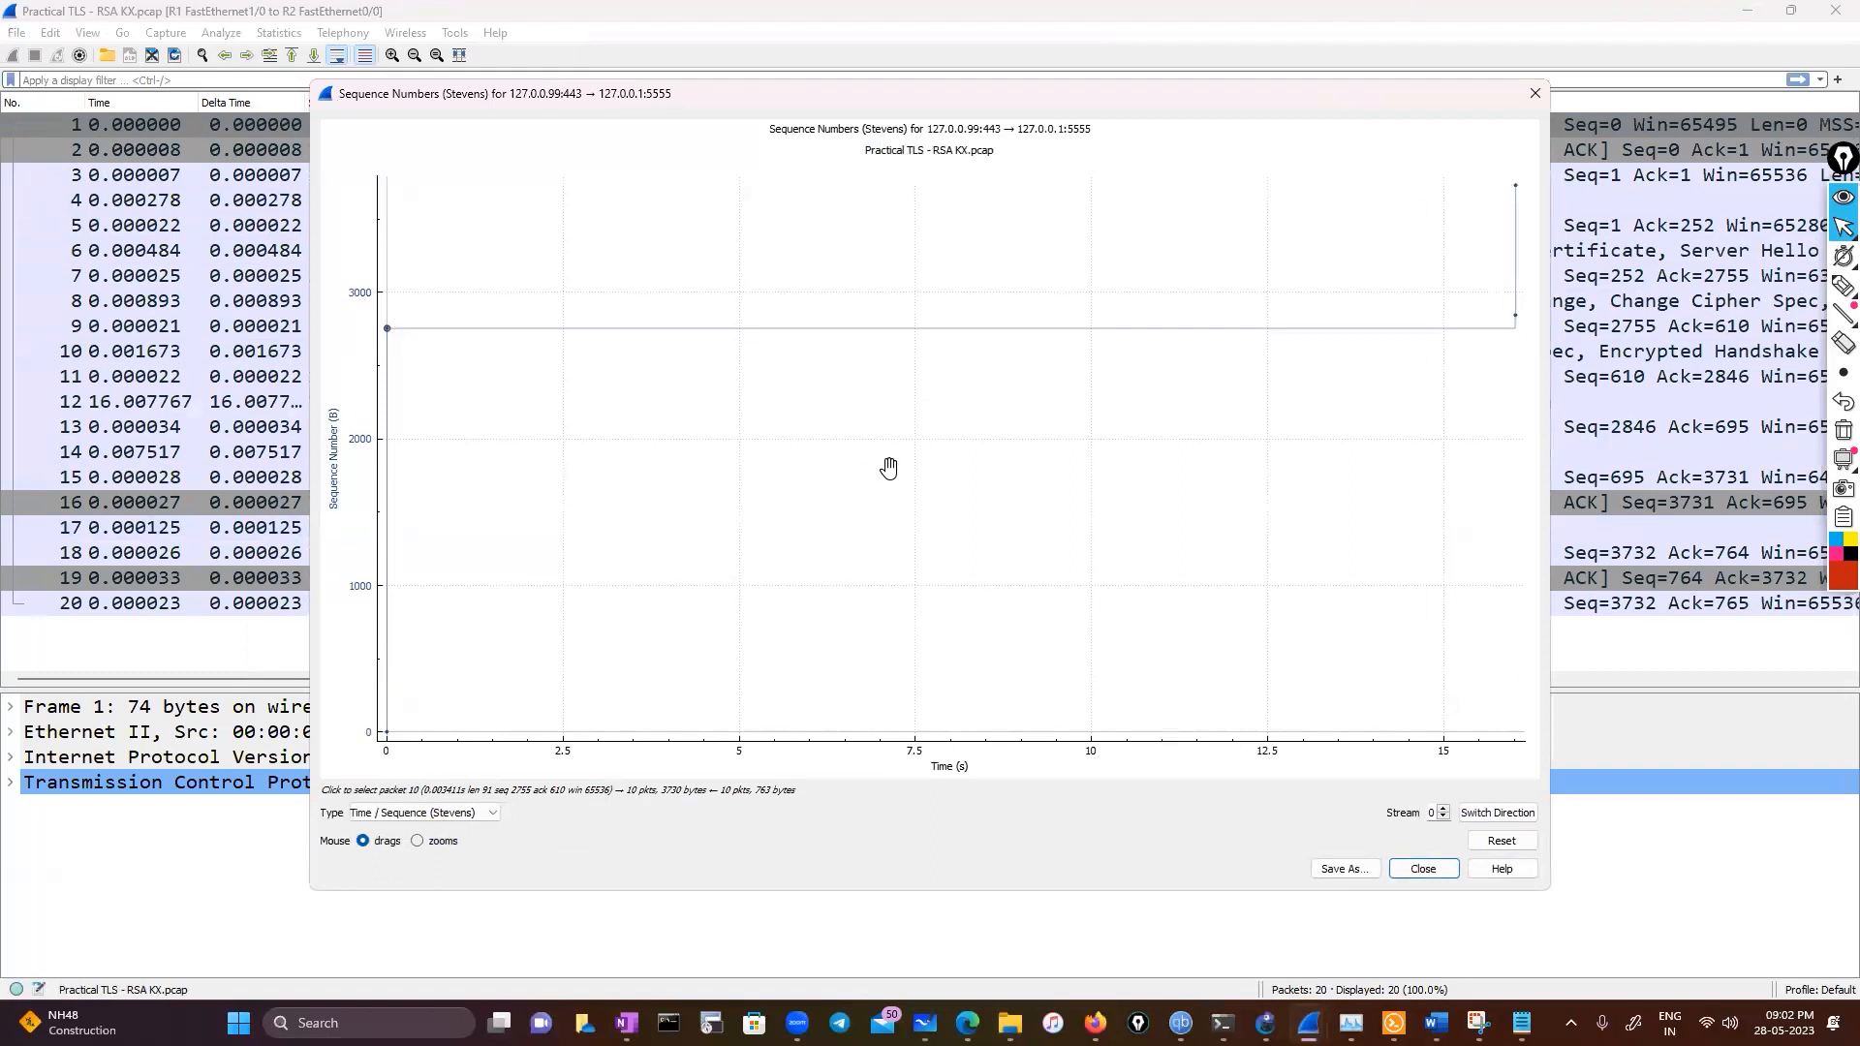
{"action": "scroll", "coordinate": [835, 519], "scroll_direction": "down", "scroll_amount": 3}
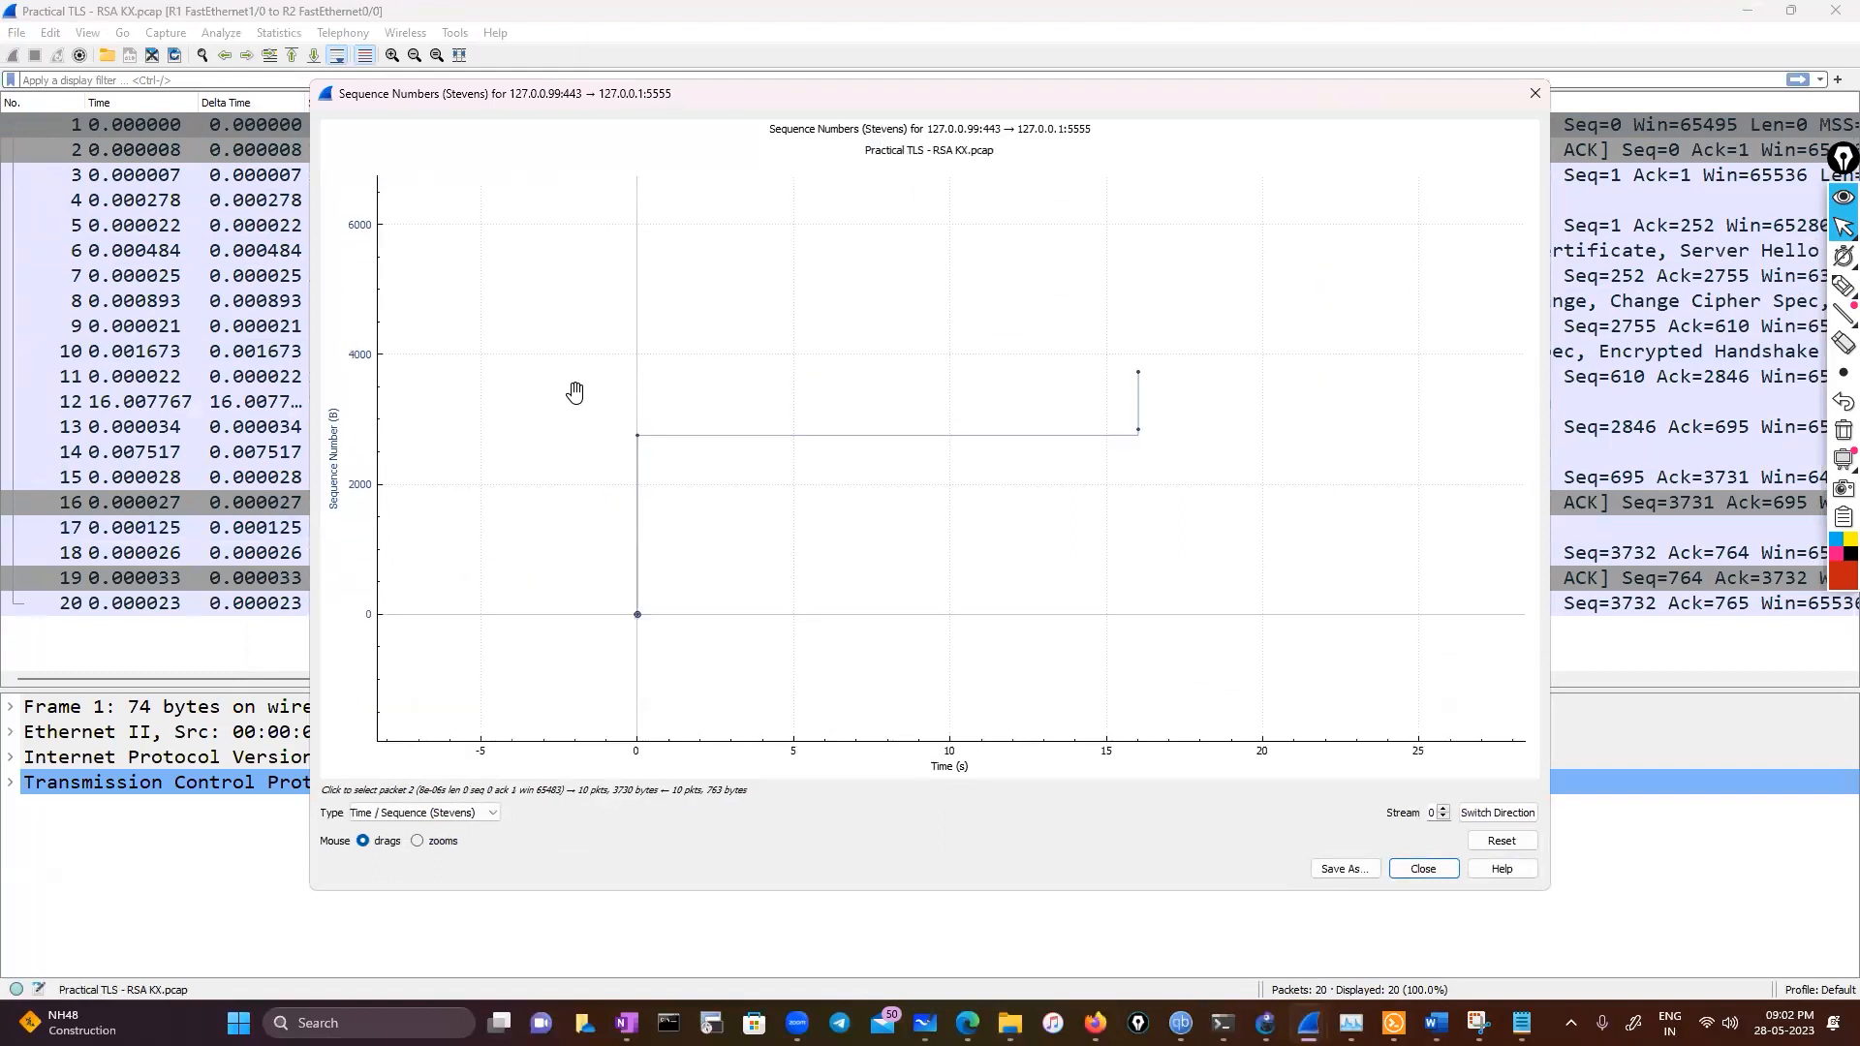
{"action": "left_click", "coordinate": [419, 840]}
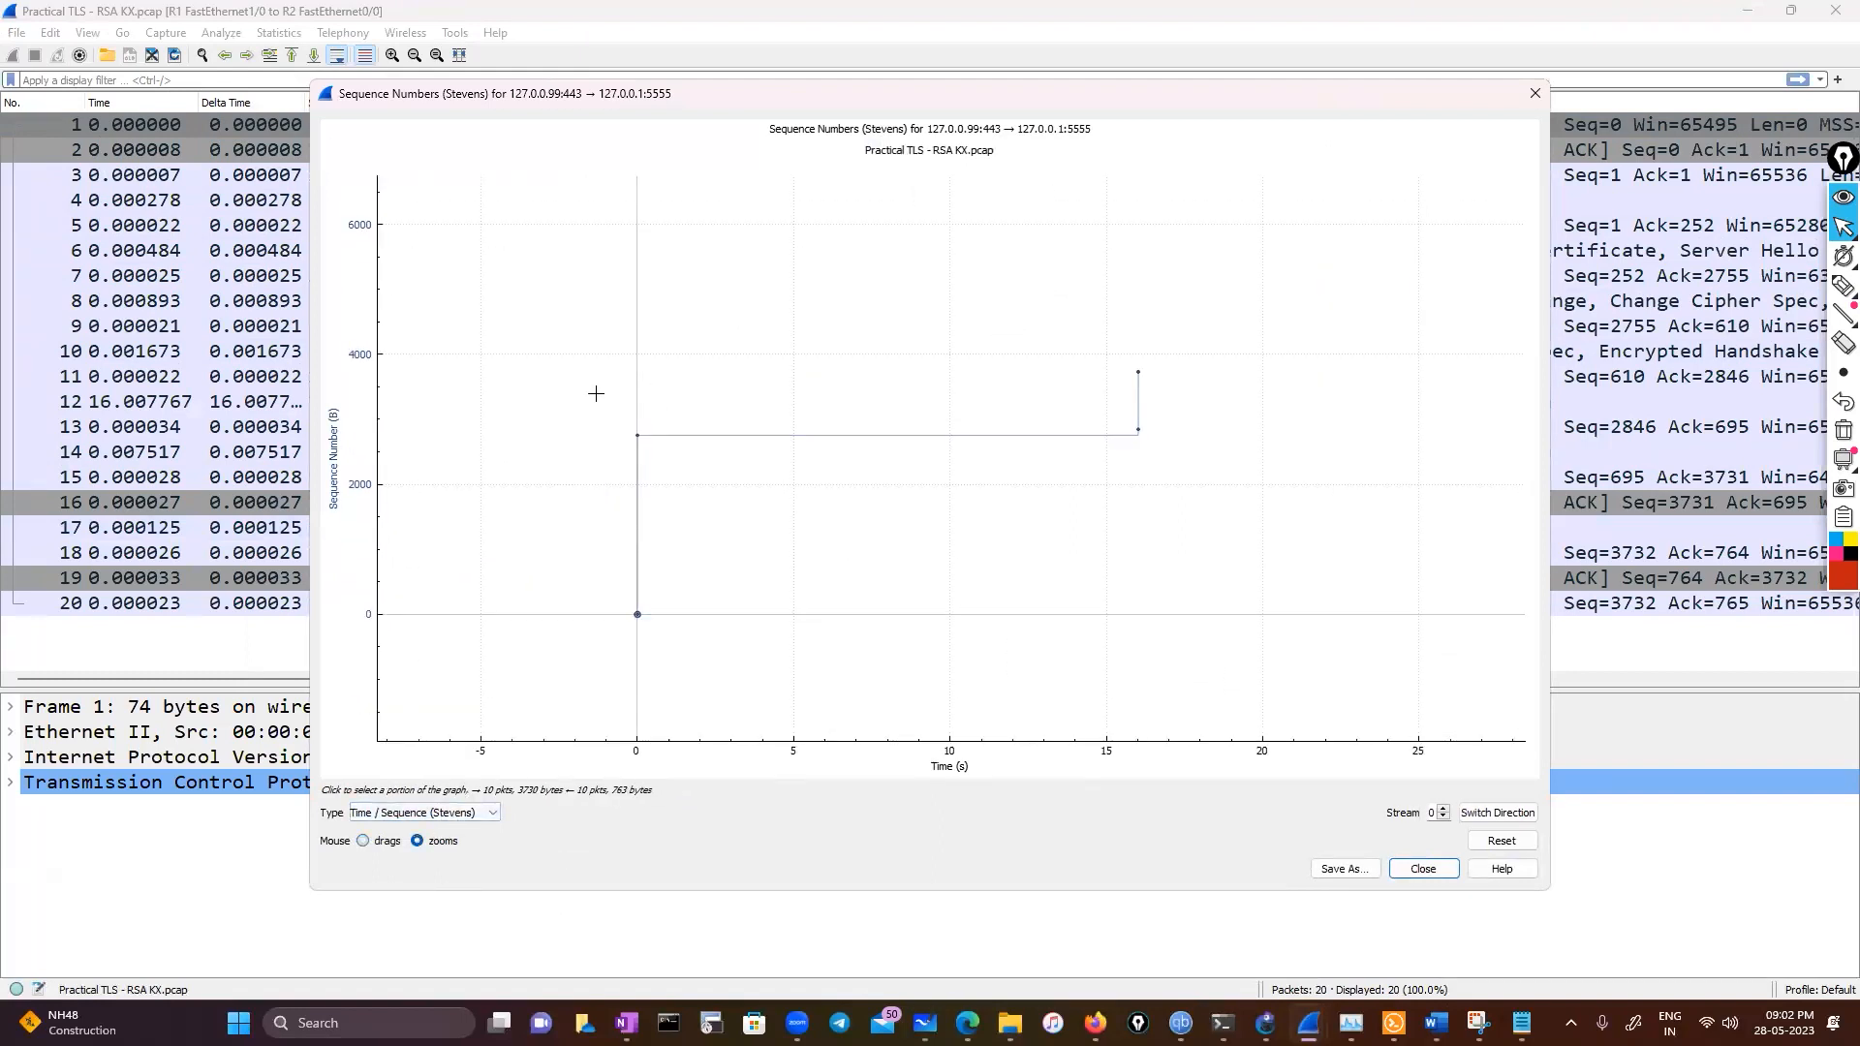
{"action": "left_click_drag", "start_coordinate": [595, 394], "coordinate": [861, 487]}
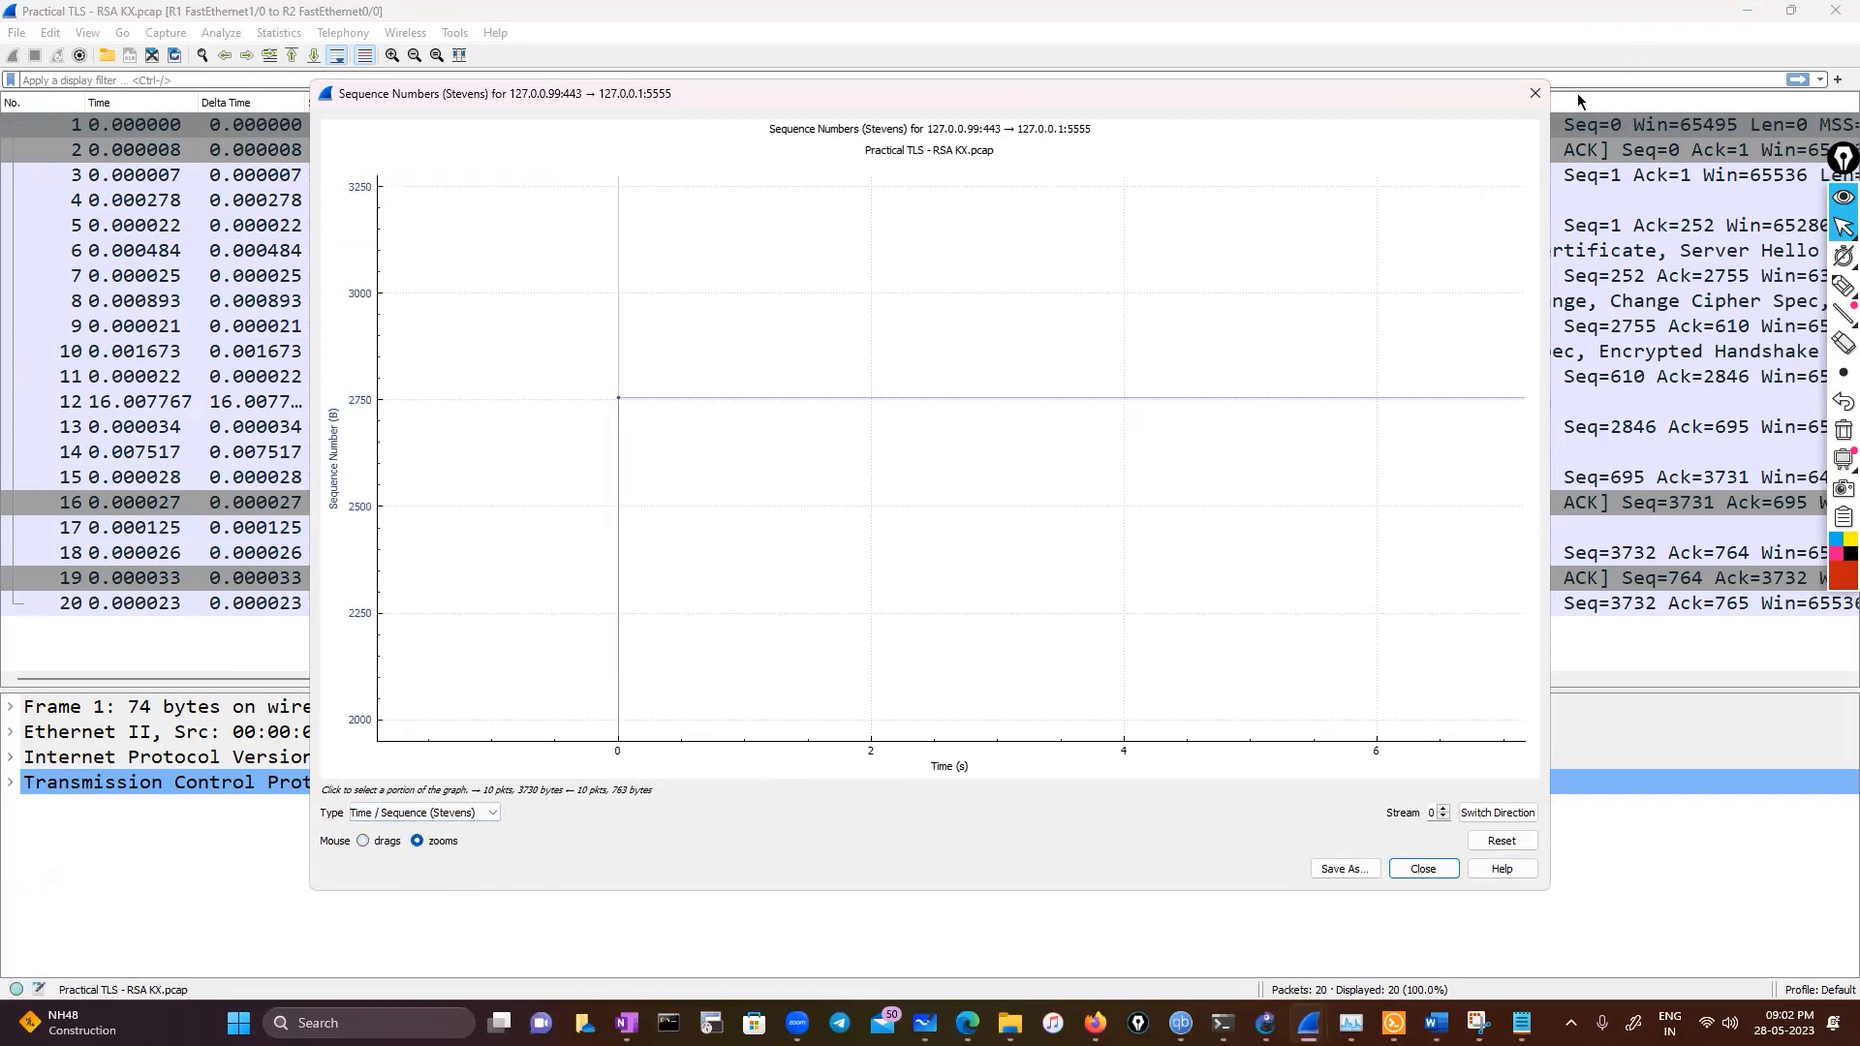
{"action": "left_click", "coordinate": [1534, 93]}
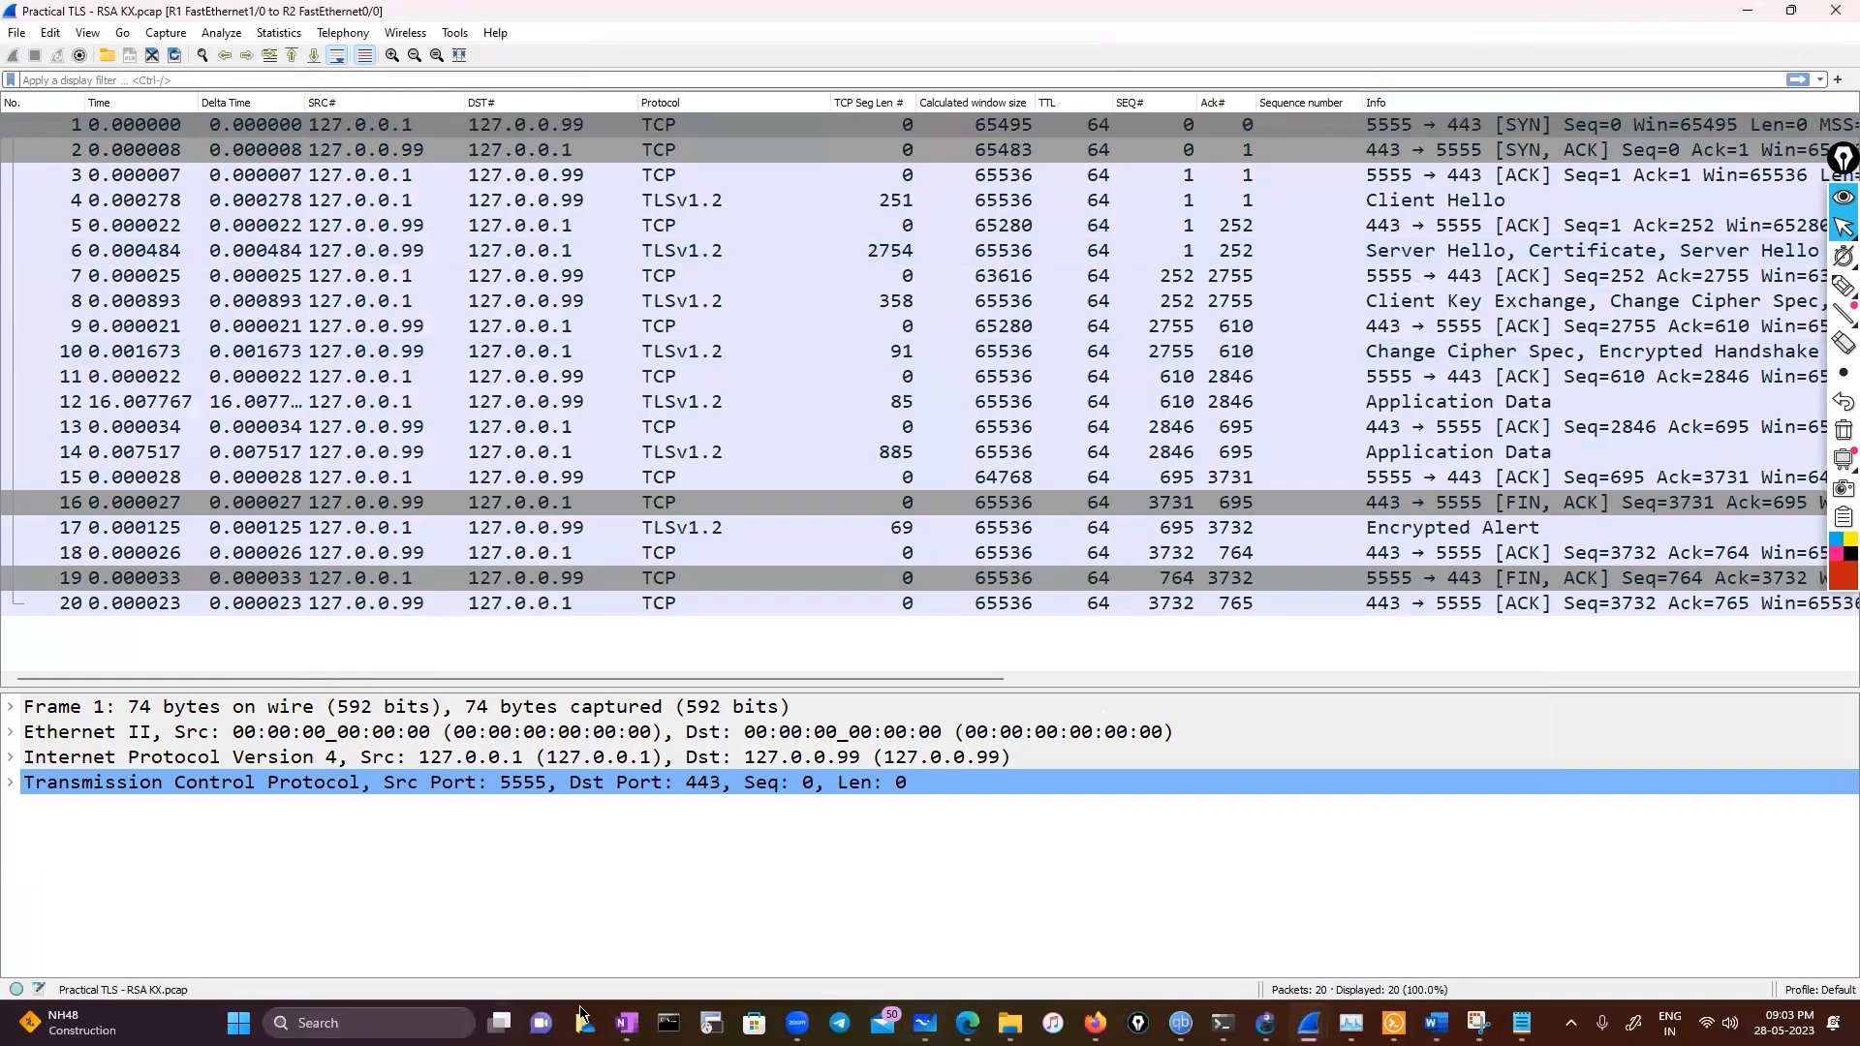
Open the voip capture from the pcap folder
{"action": "left_click", "coordinate": [966, 1023]}
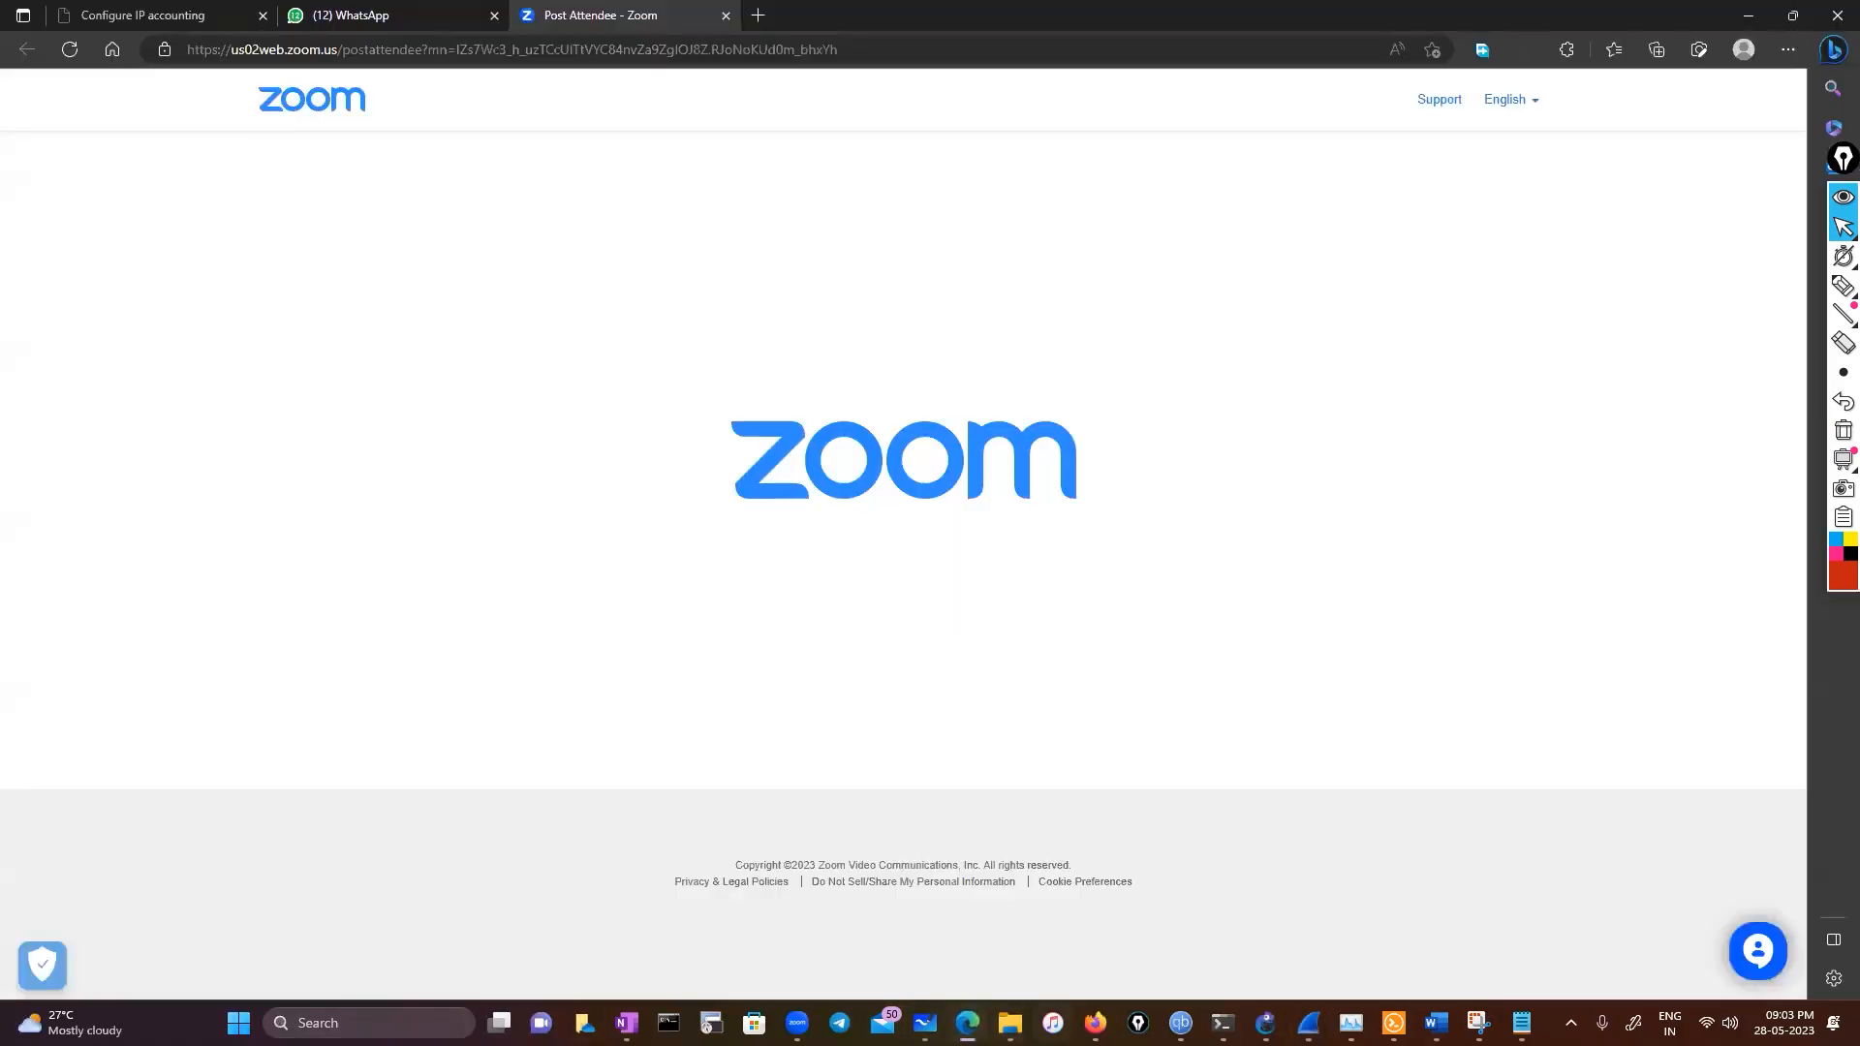
{"action": "left_click", "coordinate": [1011, 1023]}
{"action": "left_click", "coordinate": [124, 914]}
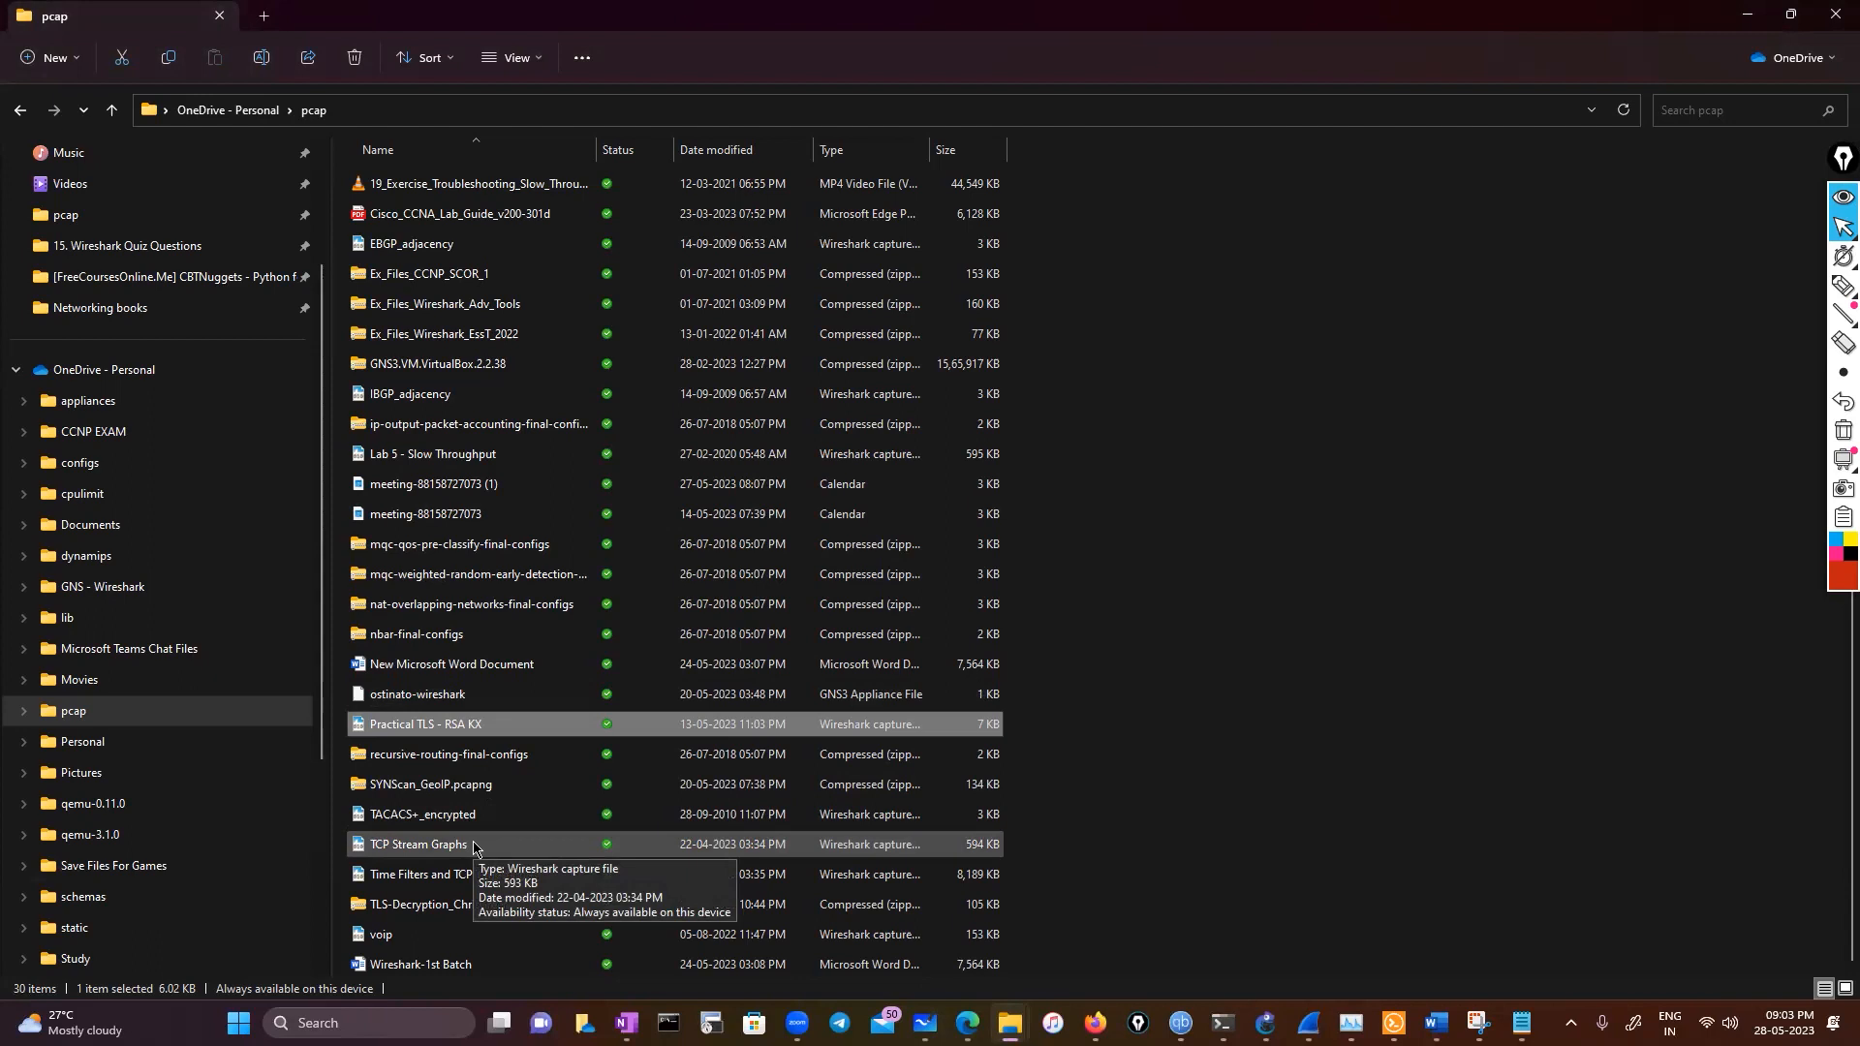
{"action": "left_click", "coordinate": [418, 939]}
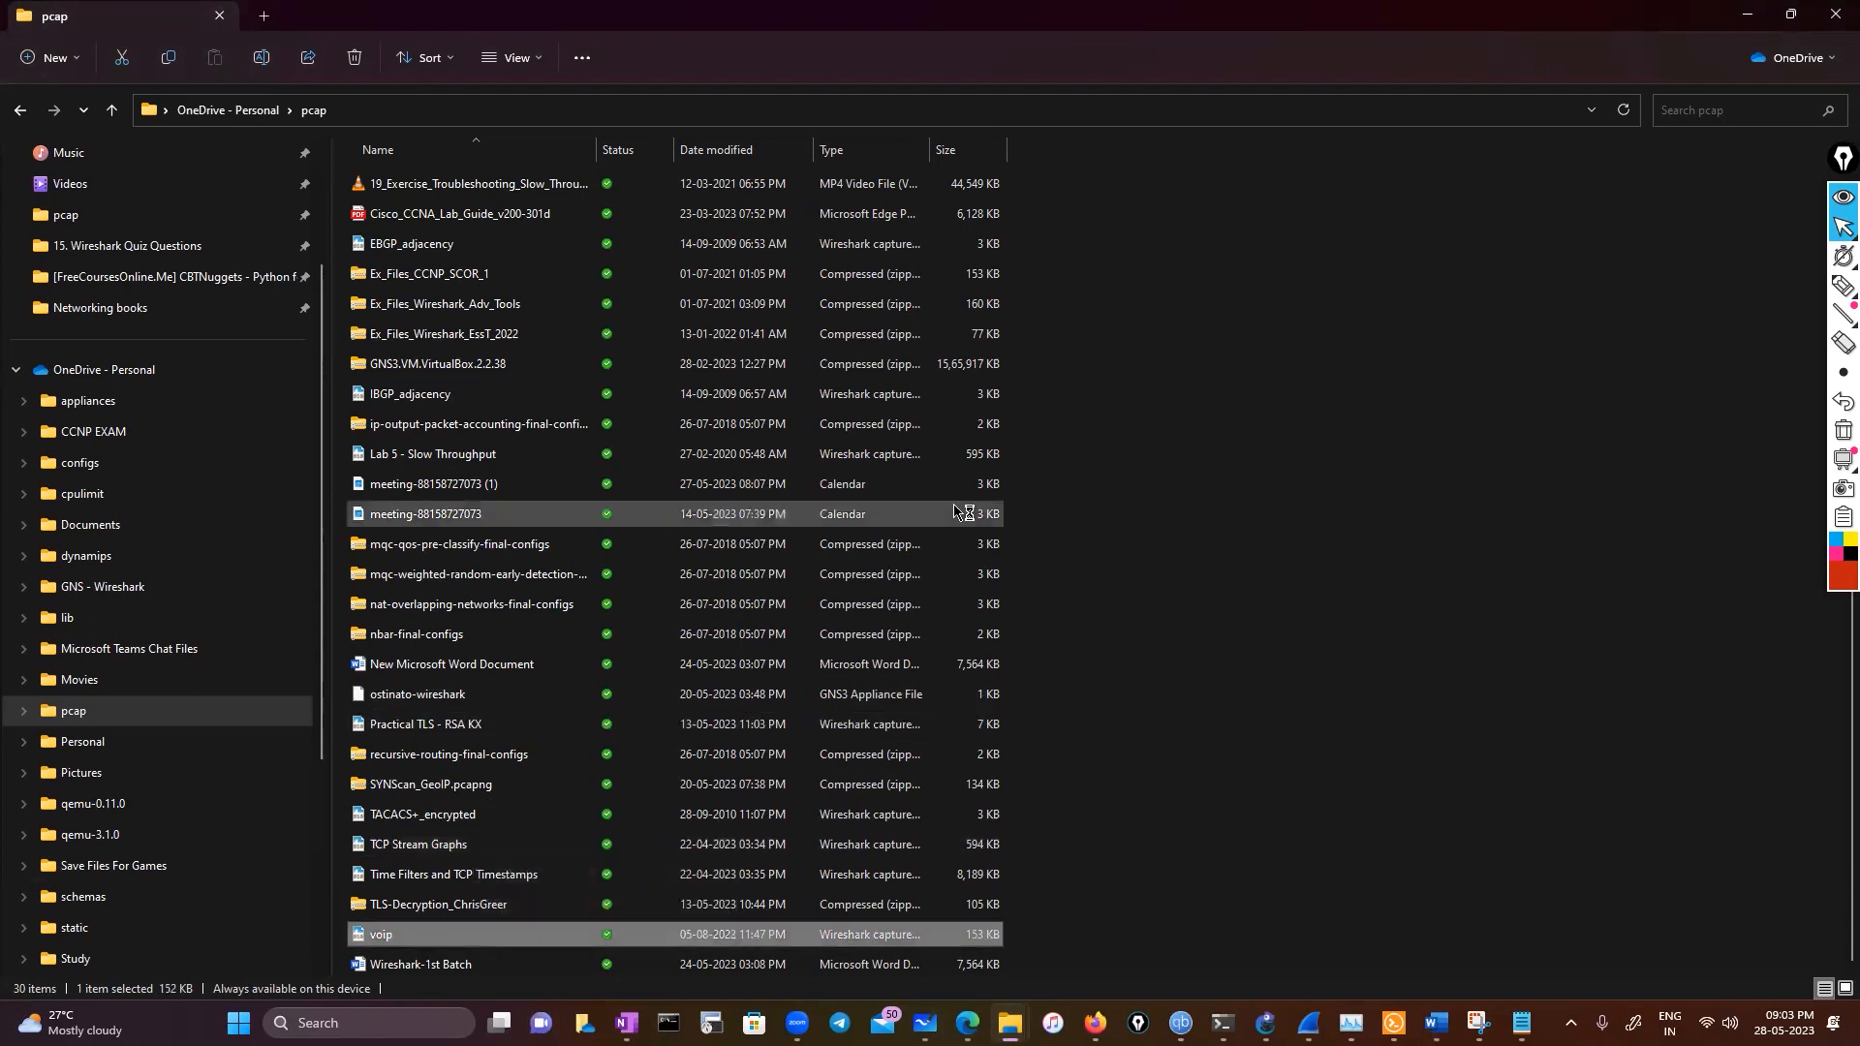
{"action": "key", "text": "Return"}
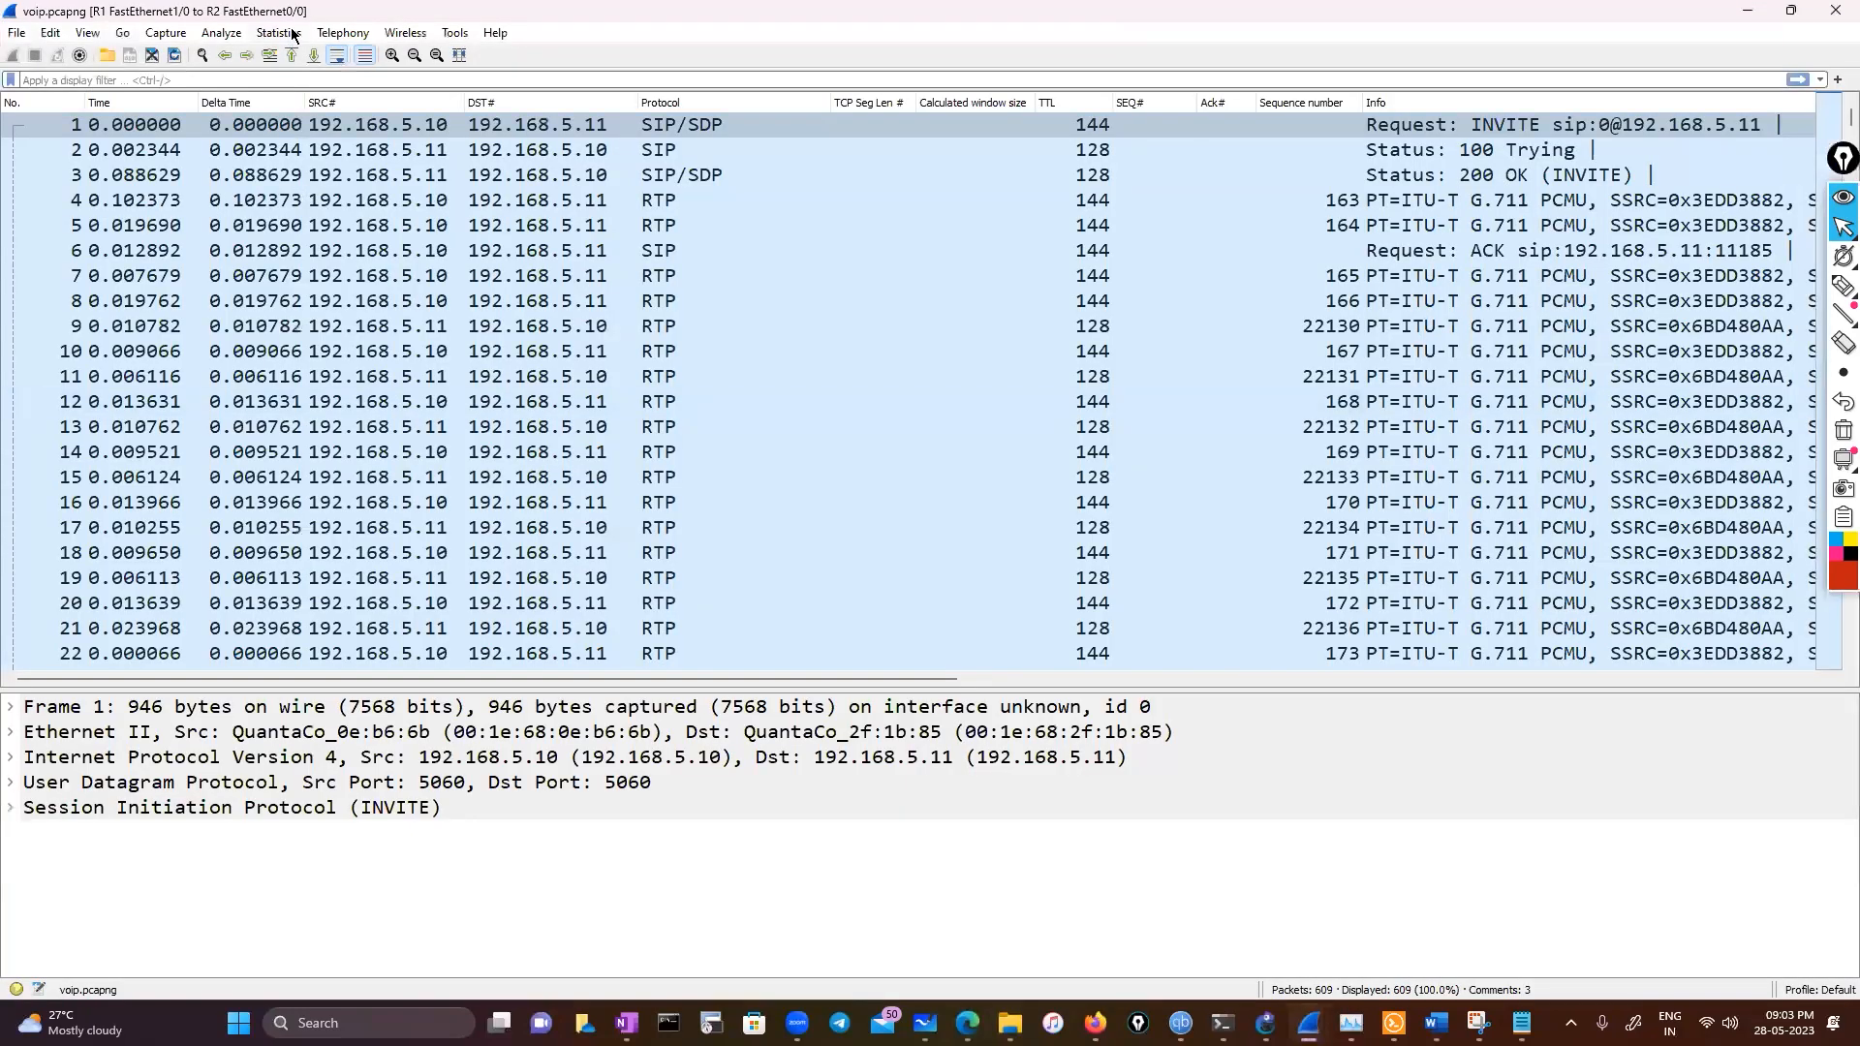
Check the TCP Stream Graphs options for the voip capture, then dismiss the menu
{"action": "left_click", "coordinate": [279, 32]}
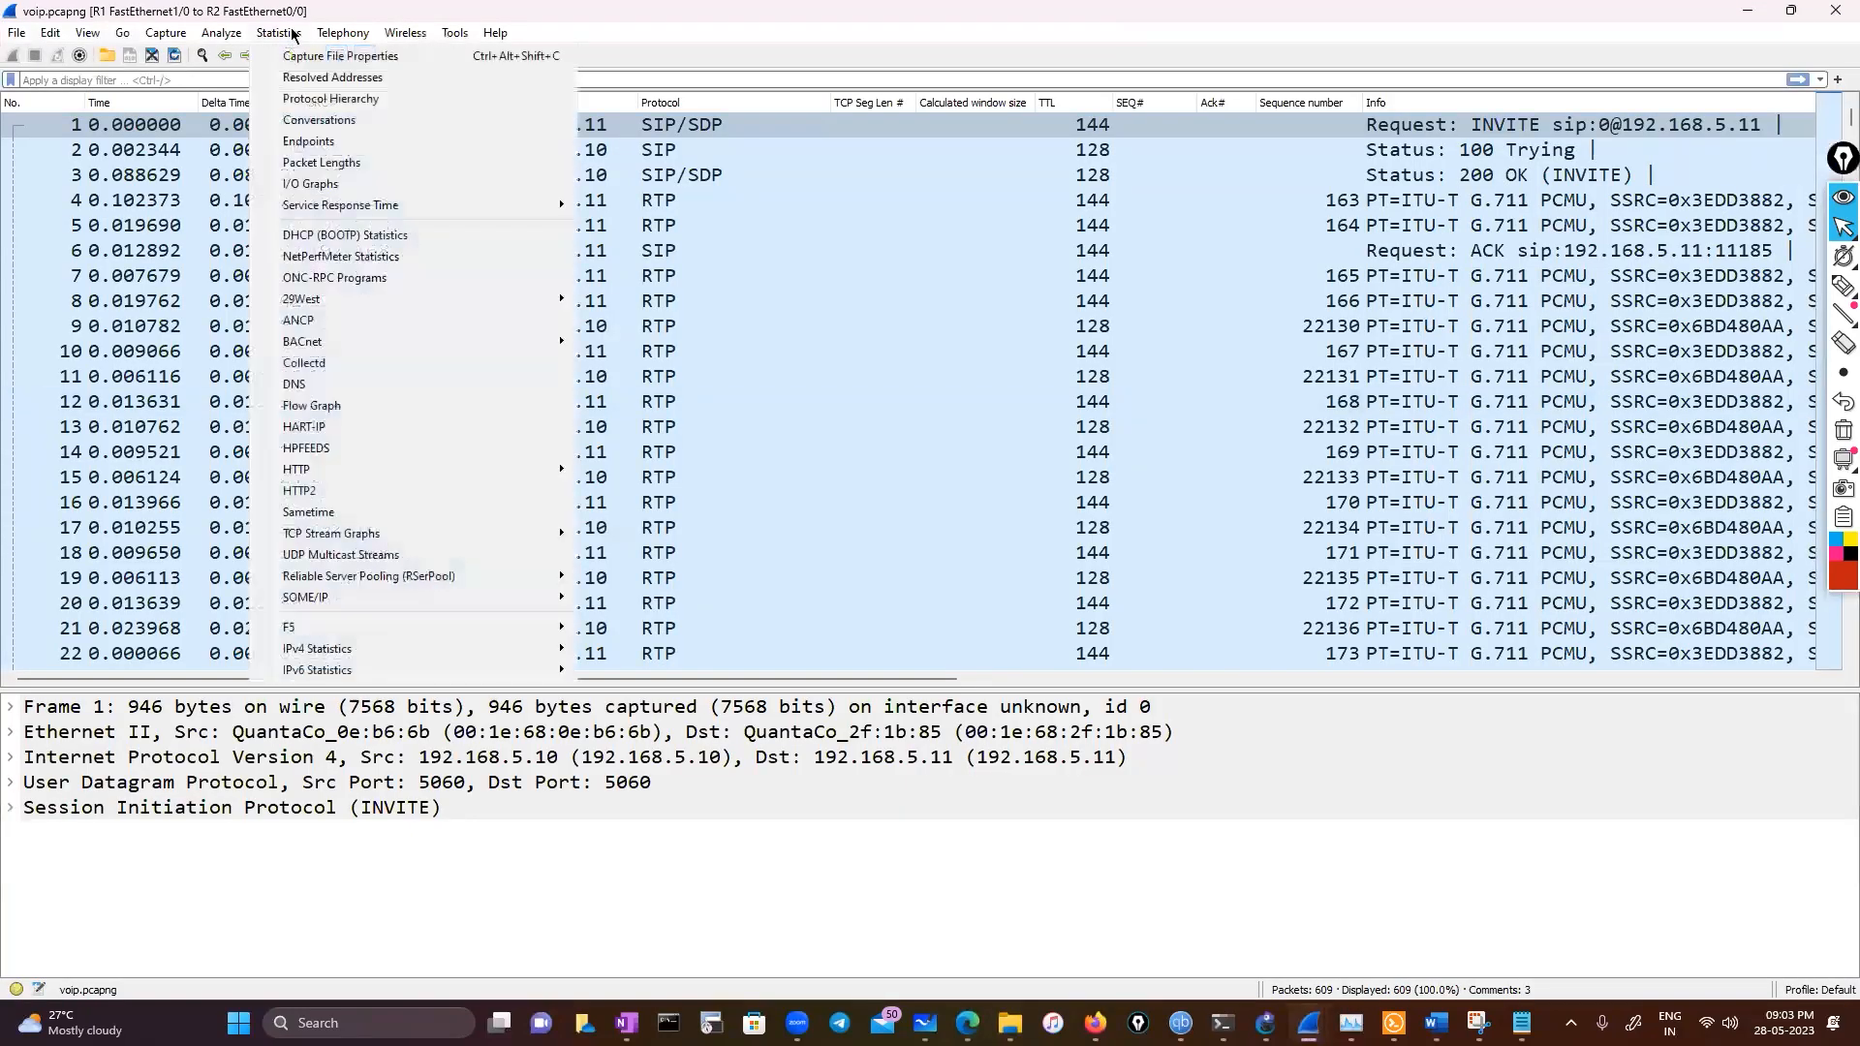
{"action": "mouse_move", "coordinate": [320, 544]}
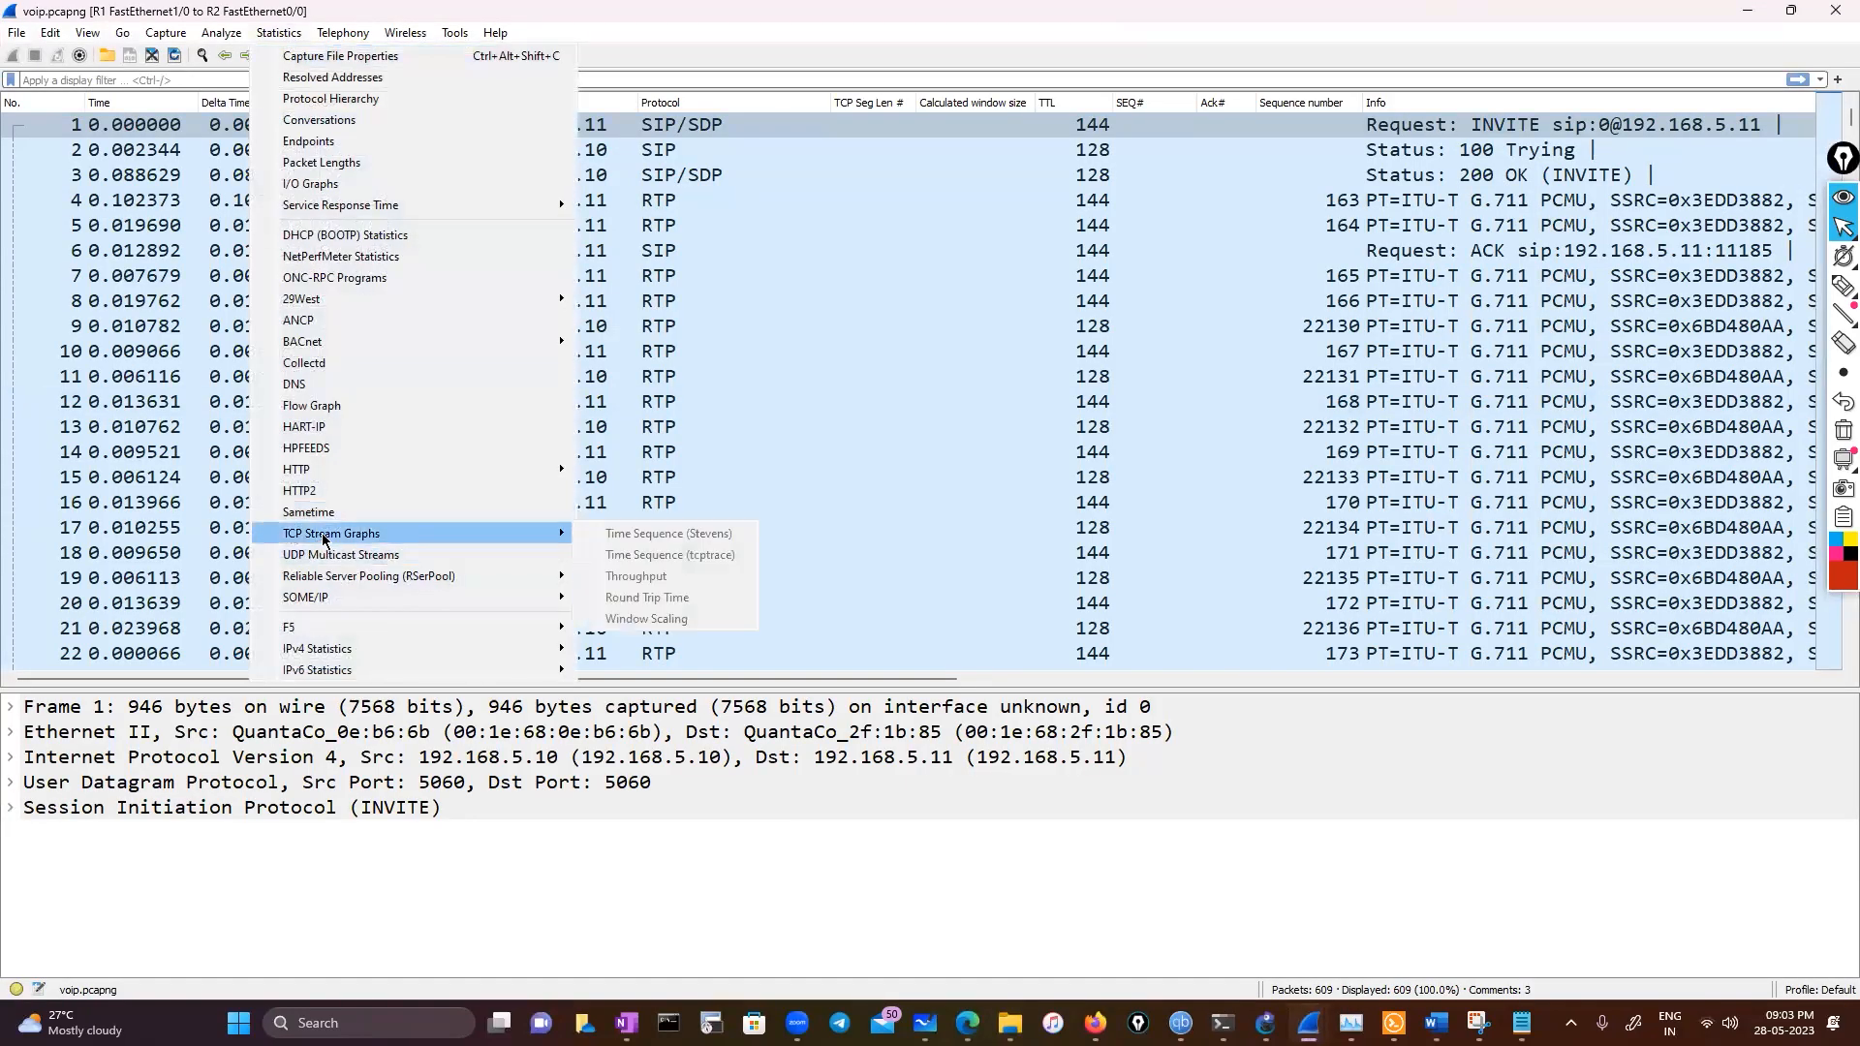
{"action": "left_click", "coordinate": [189, 326]}
{"action": "left_click", "coordinate": [541, 449]}
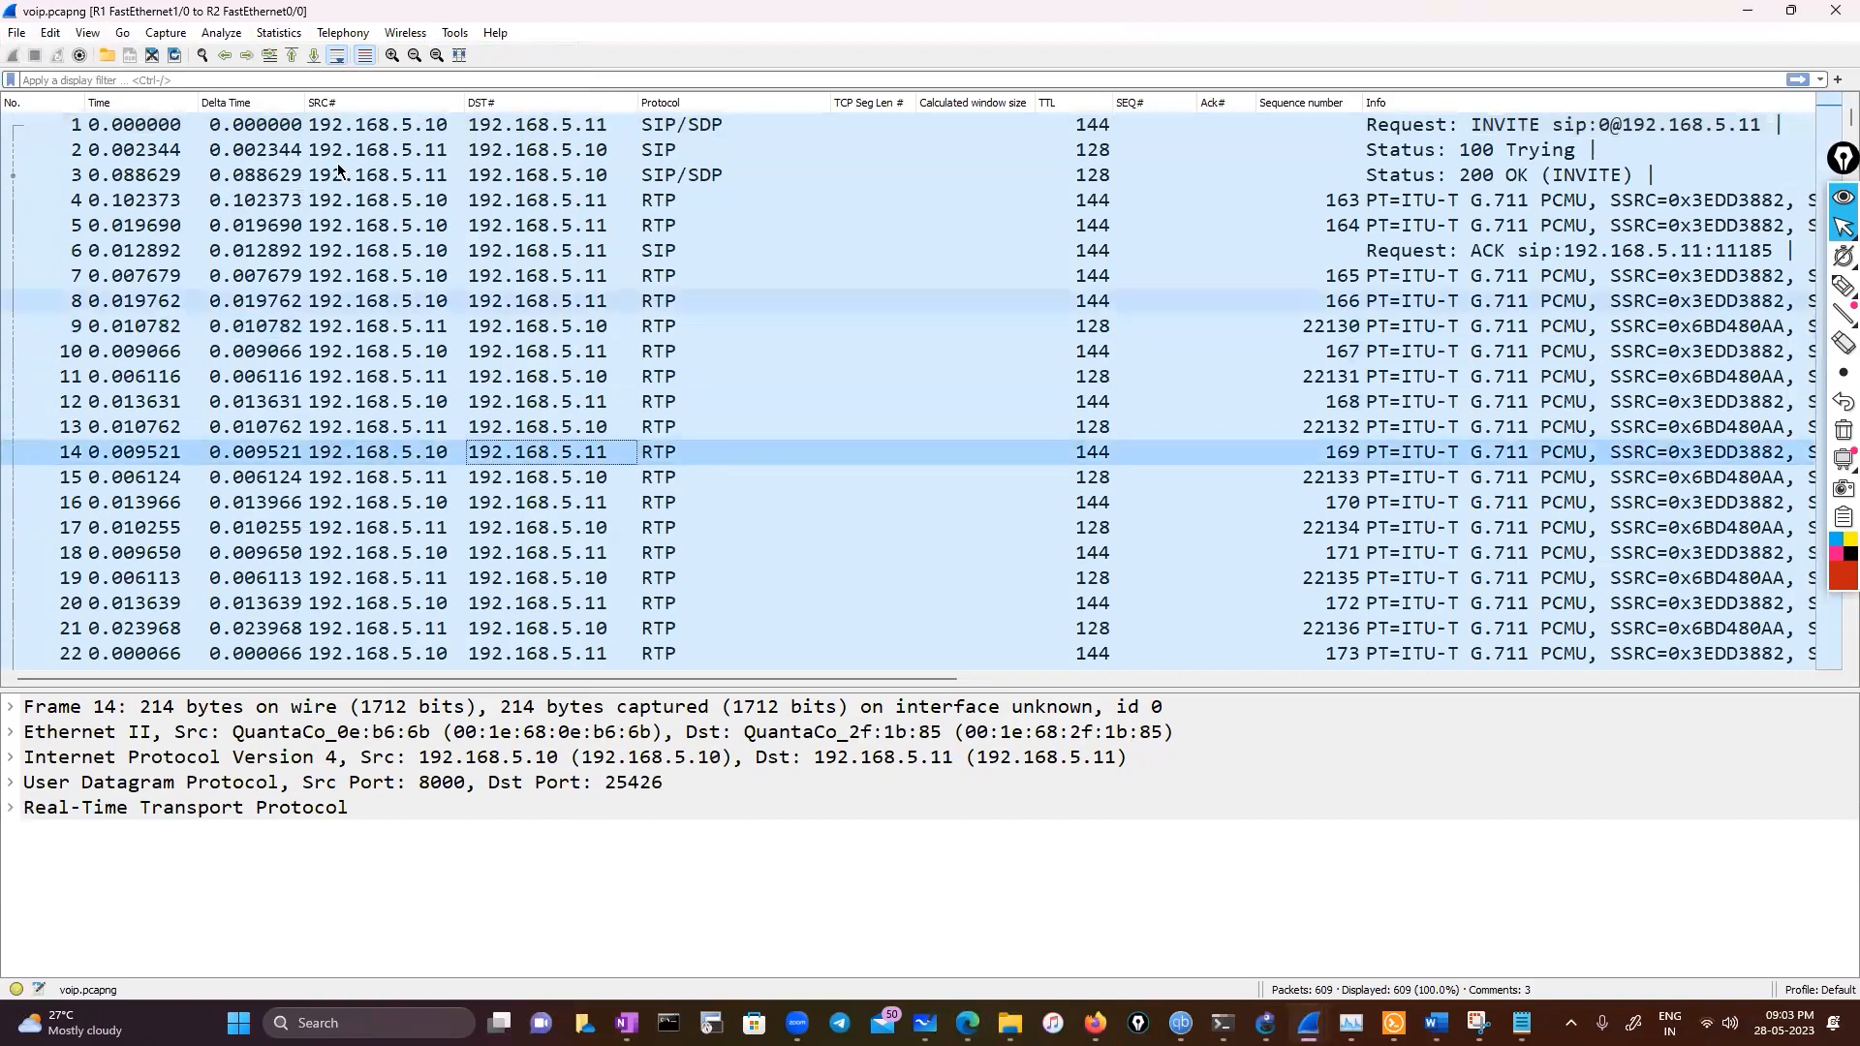
Close the voip capture window and open the EBGP_adjacency capture from the pcap folder
{"action": "left_click", "coordinate": [279, 32]}
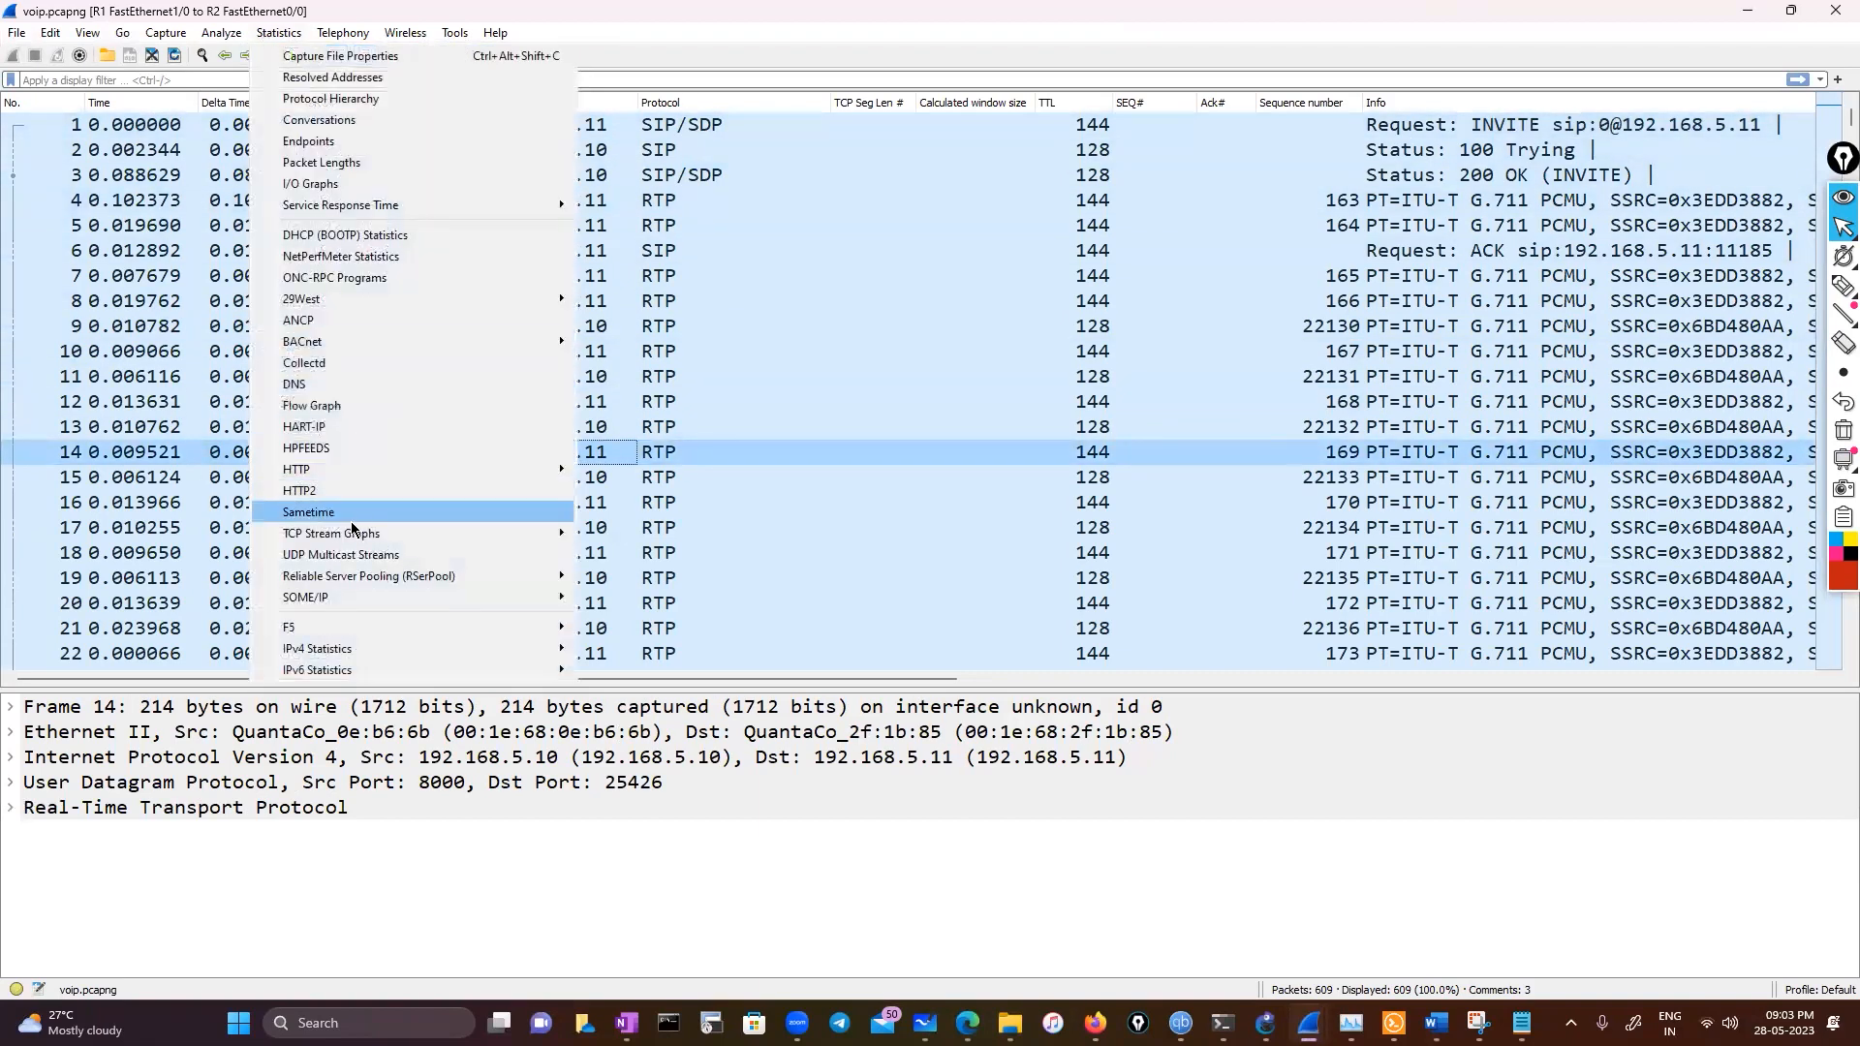
{"action": "left_click", "coordinate": [1831, 19]}
{"action": "left_click", "coordinate": [1830, 18]}
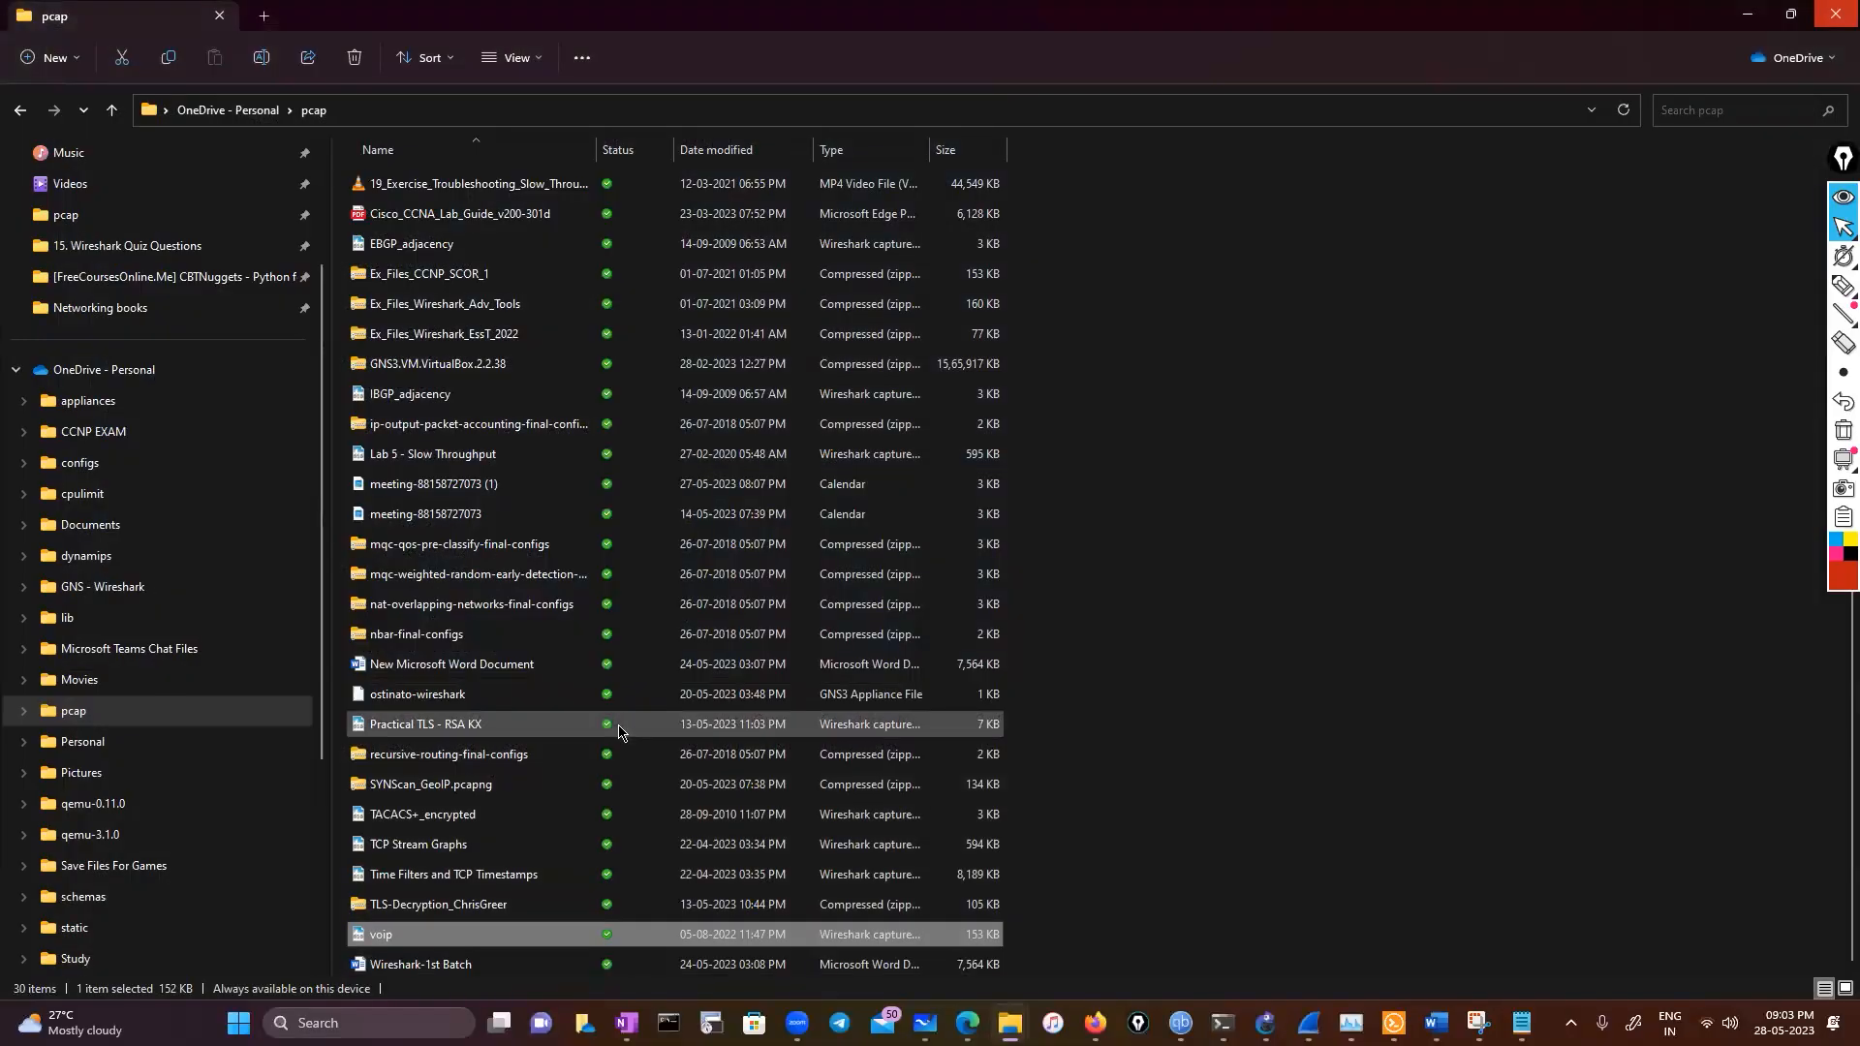
{"action": "scroll", "coordinate": [618, 731], "scroll_direction": "up", "scroll_amount": 1}
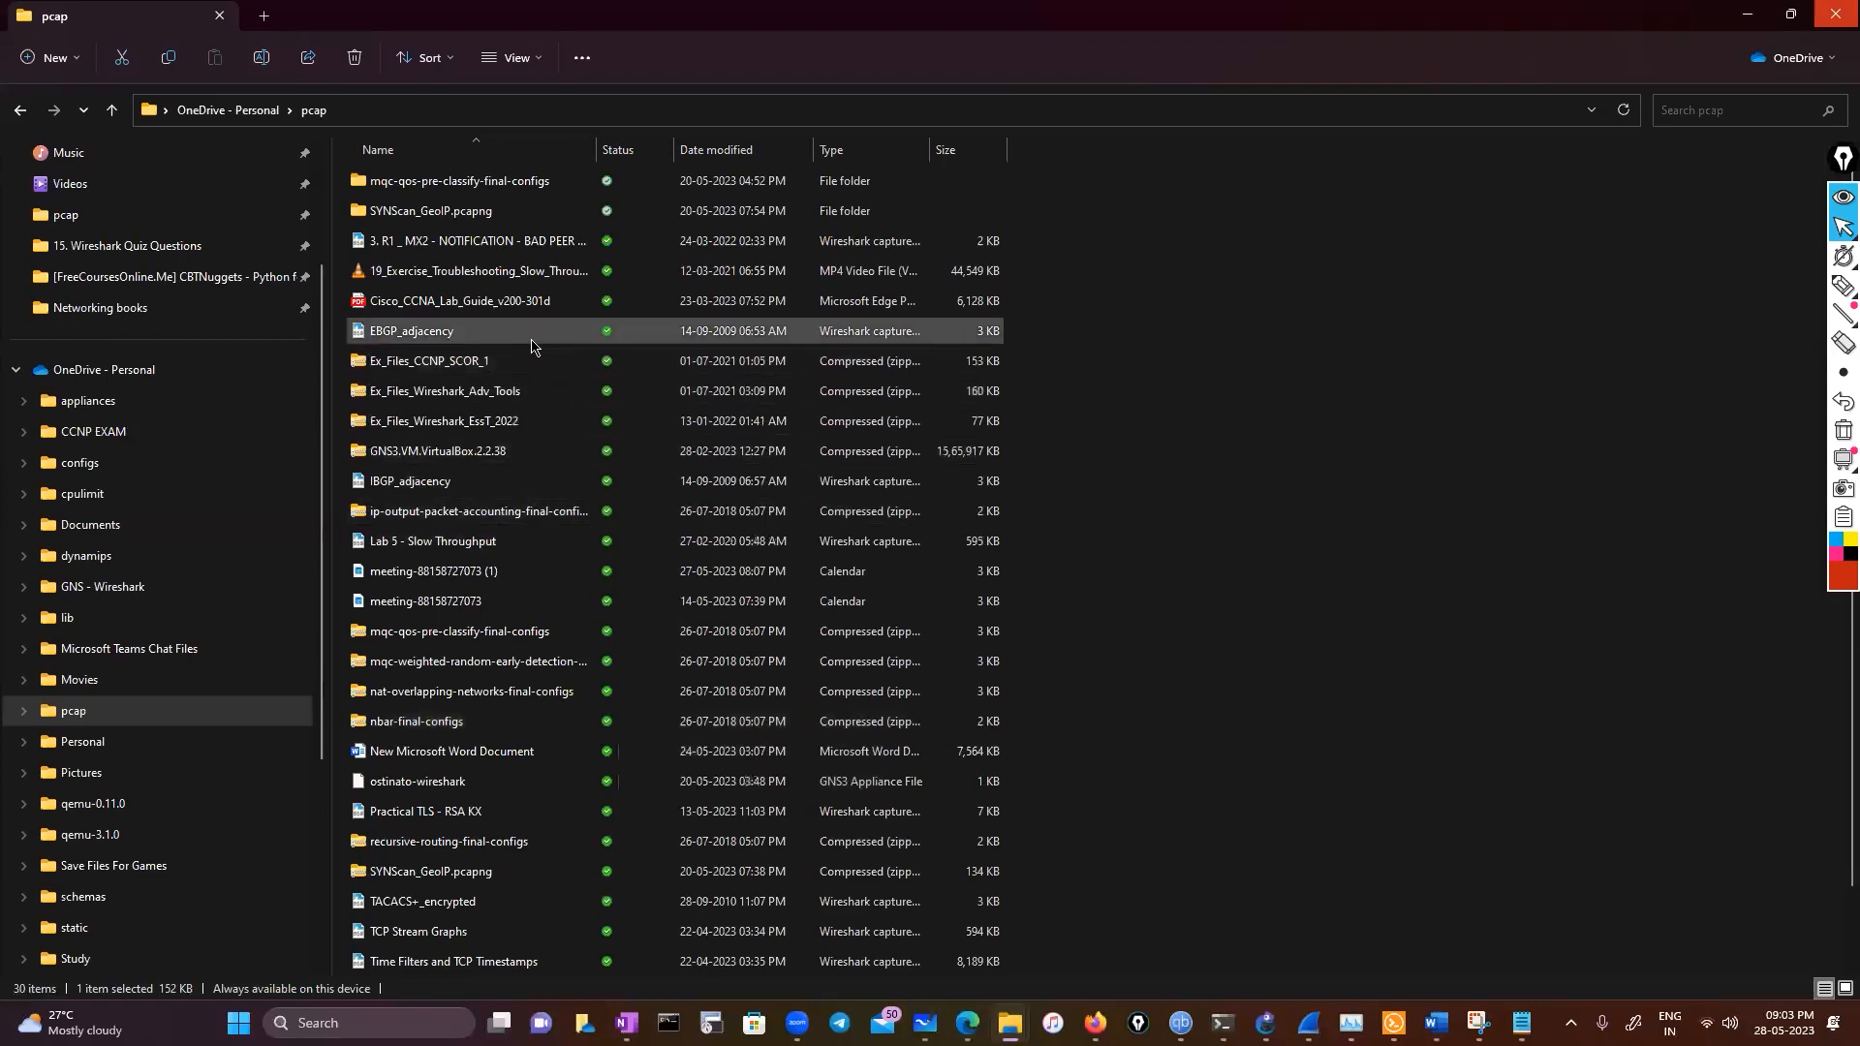
{"action": "left_click", "coordinate": [531, 344]}
{"action": "key", "text": "Return"}
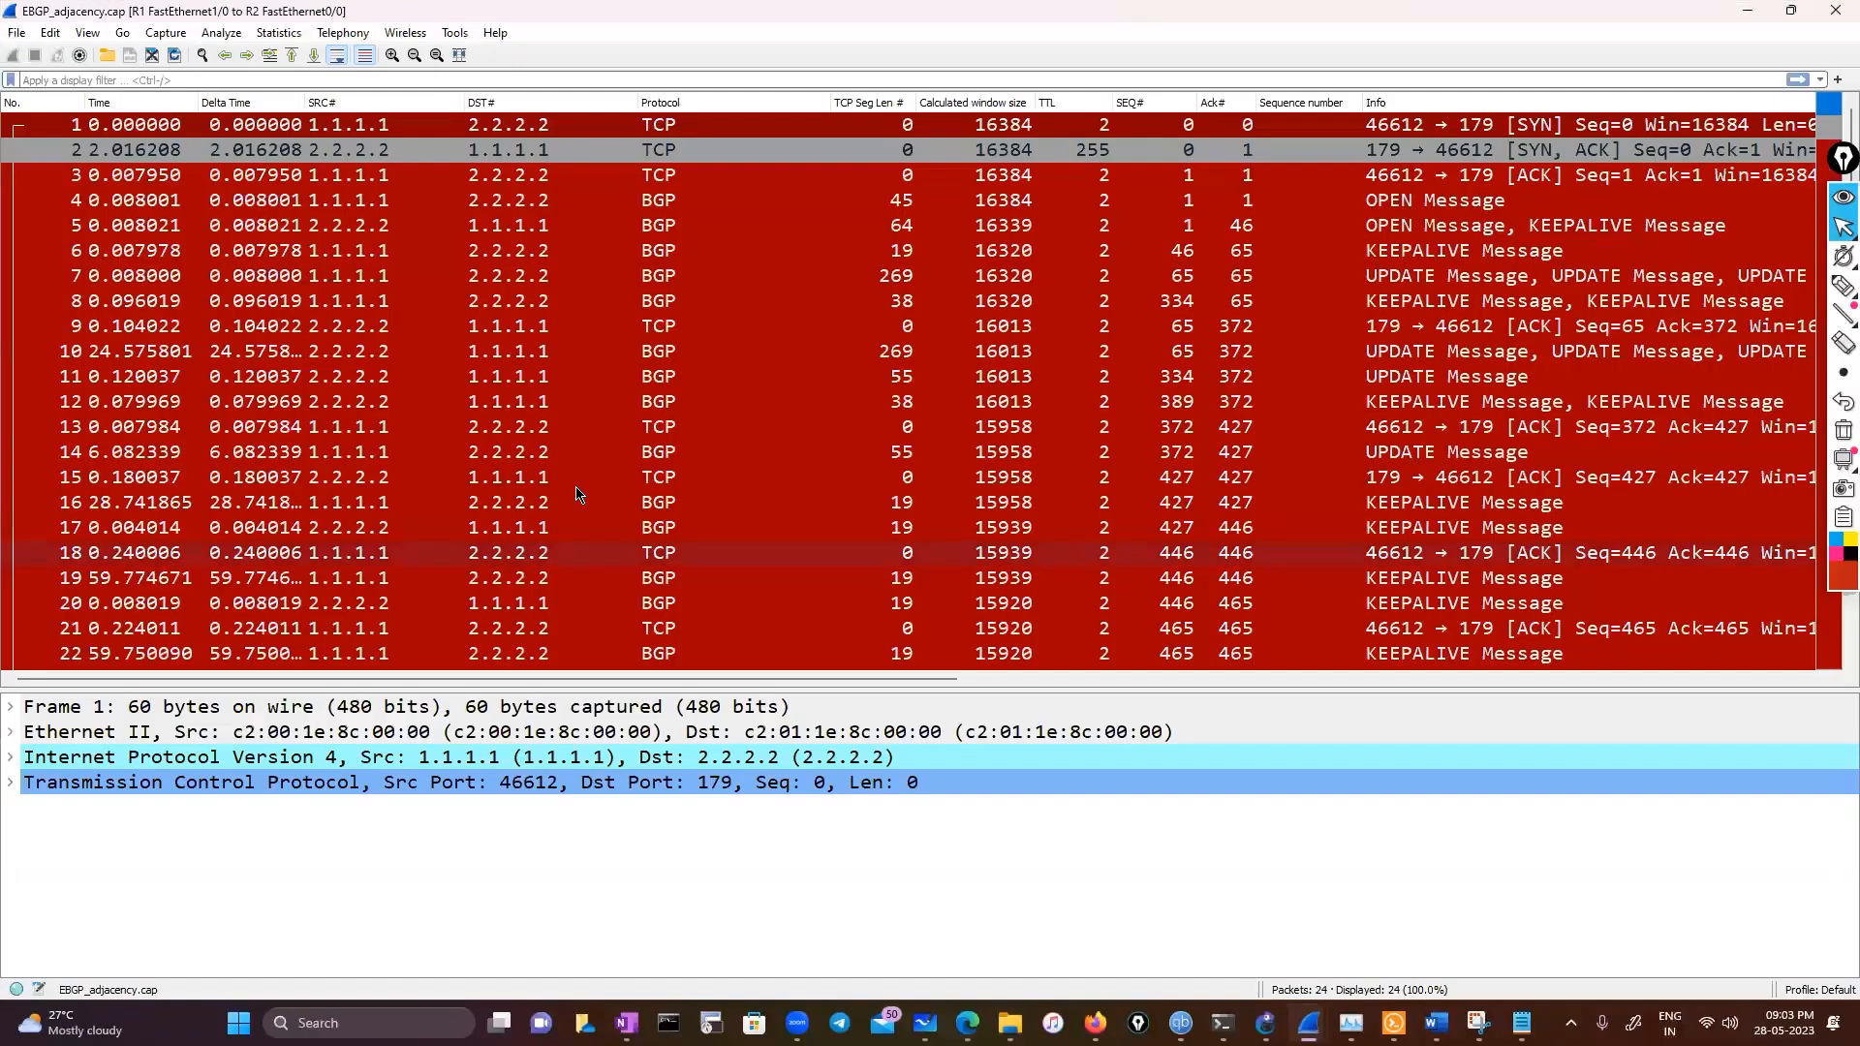
View the EBGP capture's Time Sequence (Stevens) TCP stream graph, then close it
{"action": "scroll", "coordinate": [576, 486], "scroll_direction": "down", "scroll_amount": 1}
{"action": "left_click", "coordinate": [278, 32]}
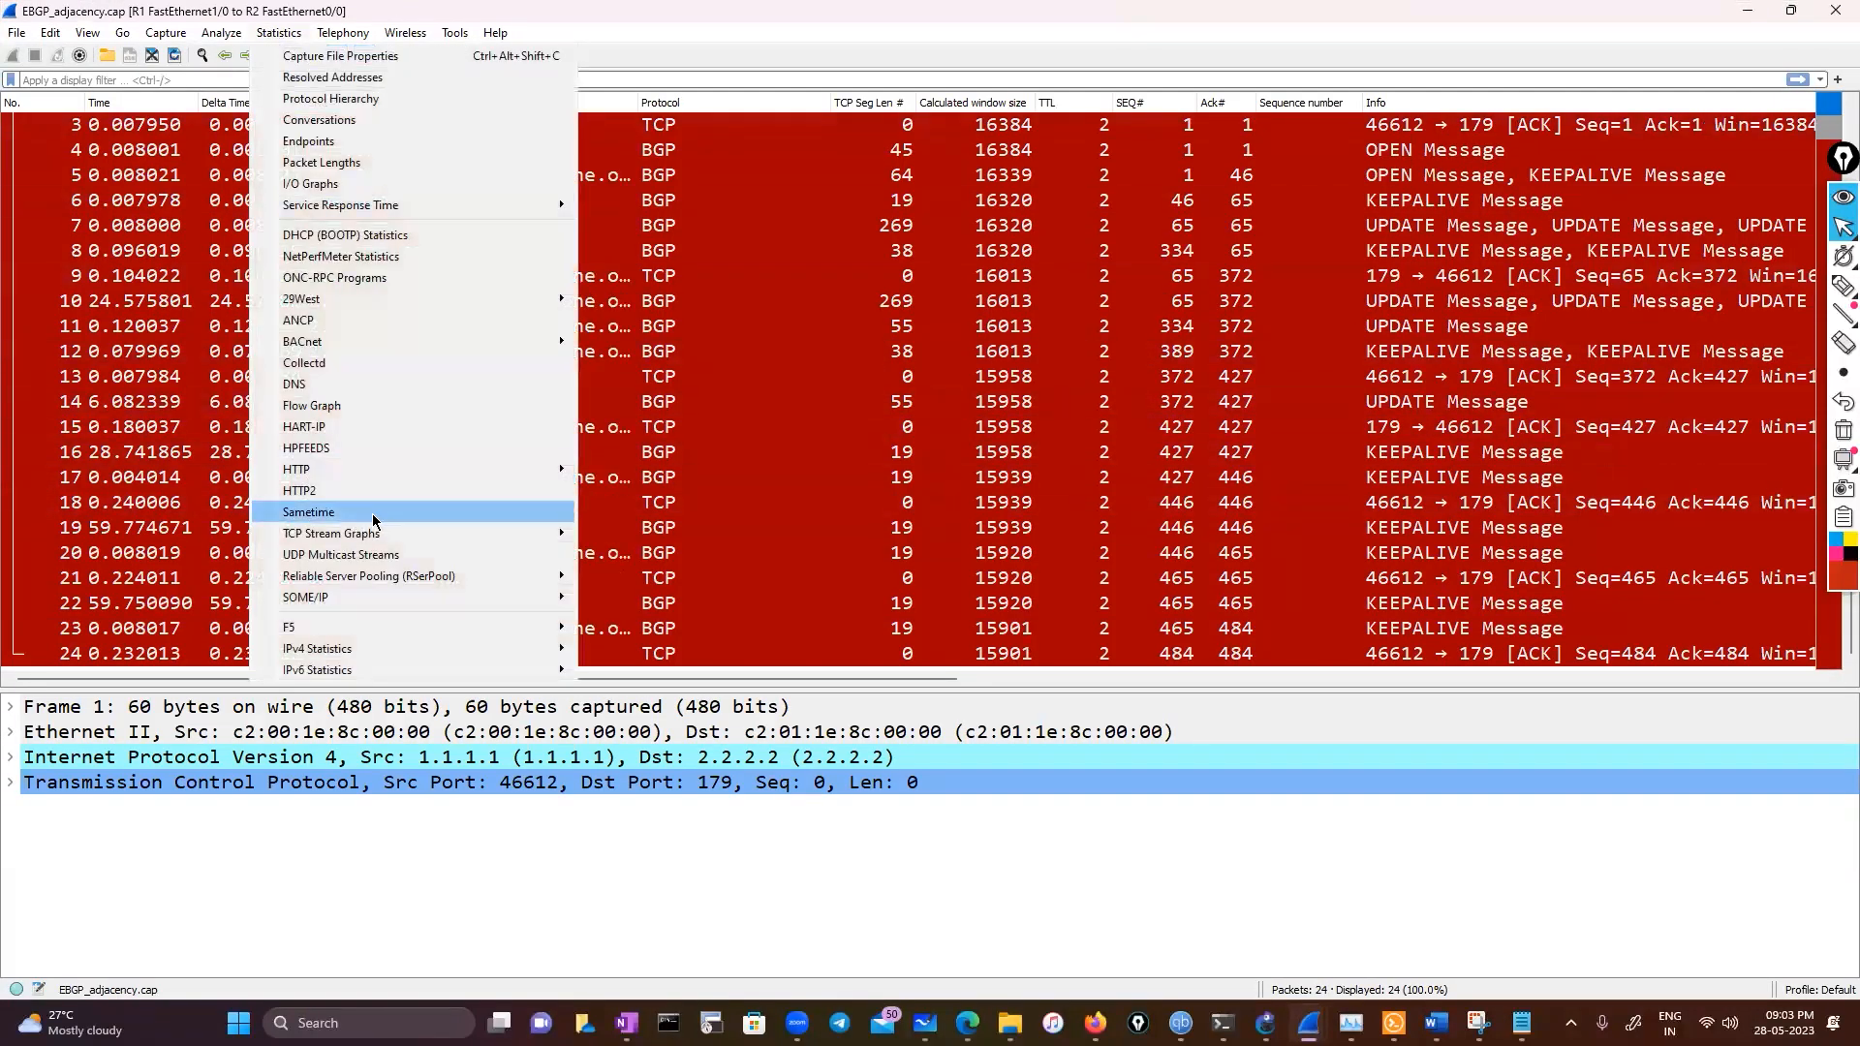
{"action": "mouse_move", "coordinate": [368, 538]}
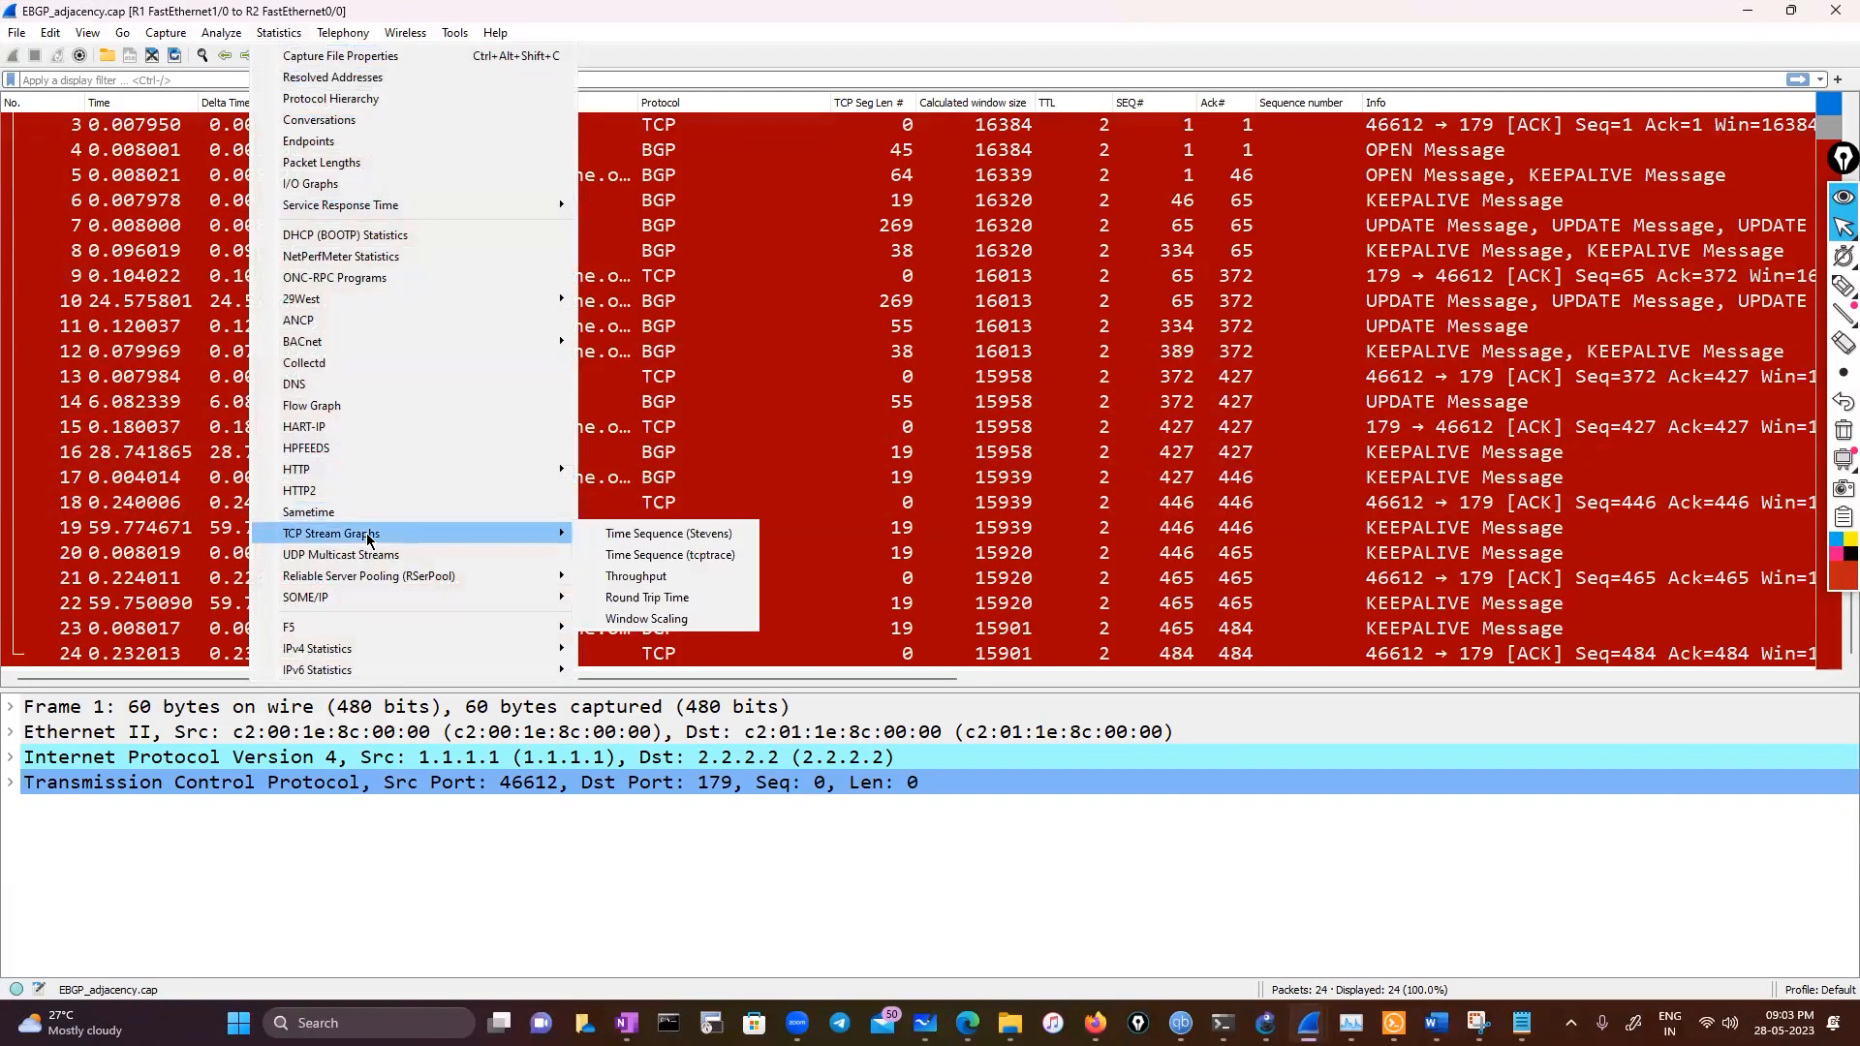
{"action": "left_click", "coordinate": [648, 535]}
{"action": "scroll", "coordinate": [648, 530], "scroll_direction": "down", "scroll_amount": 3}
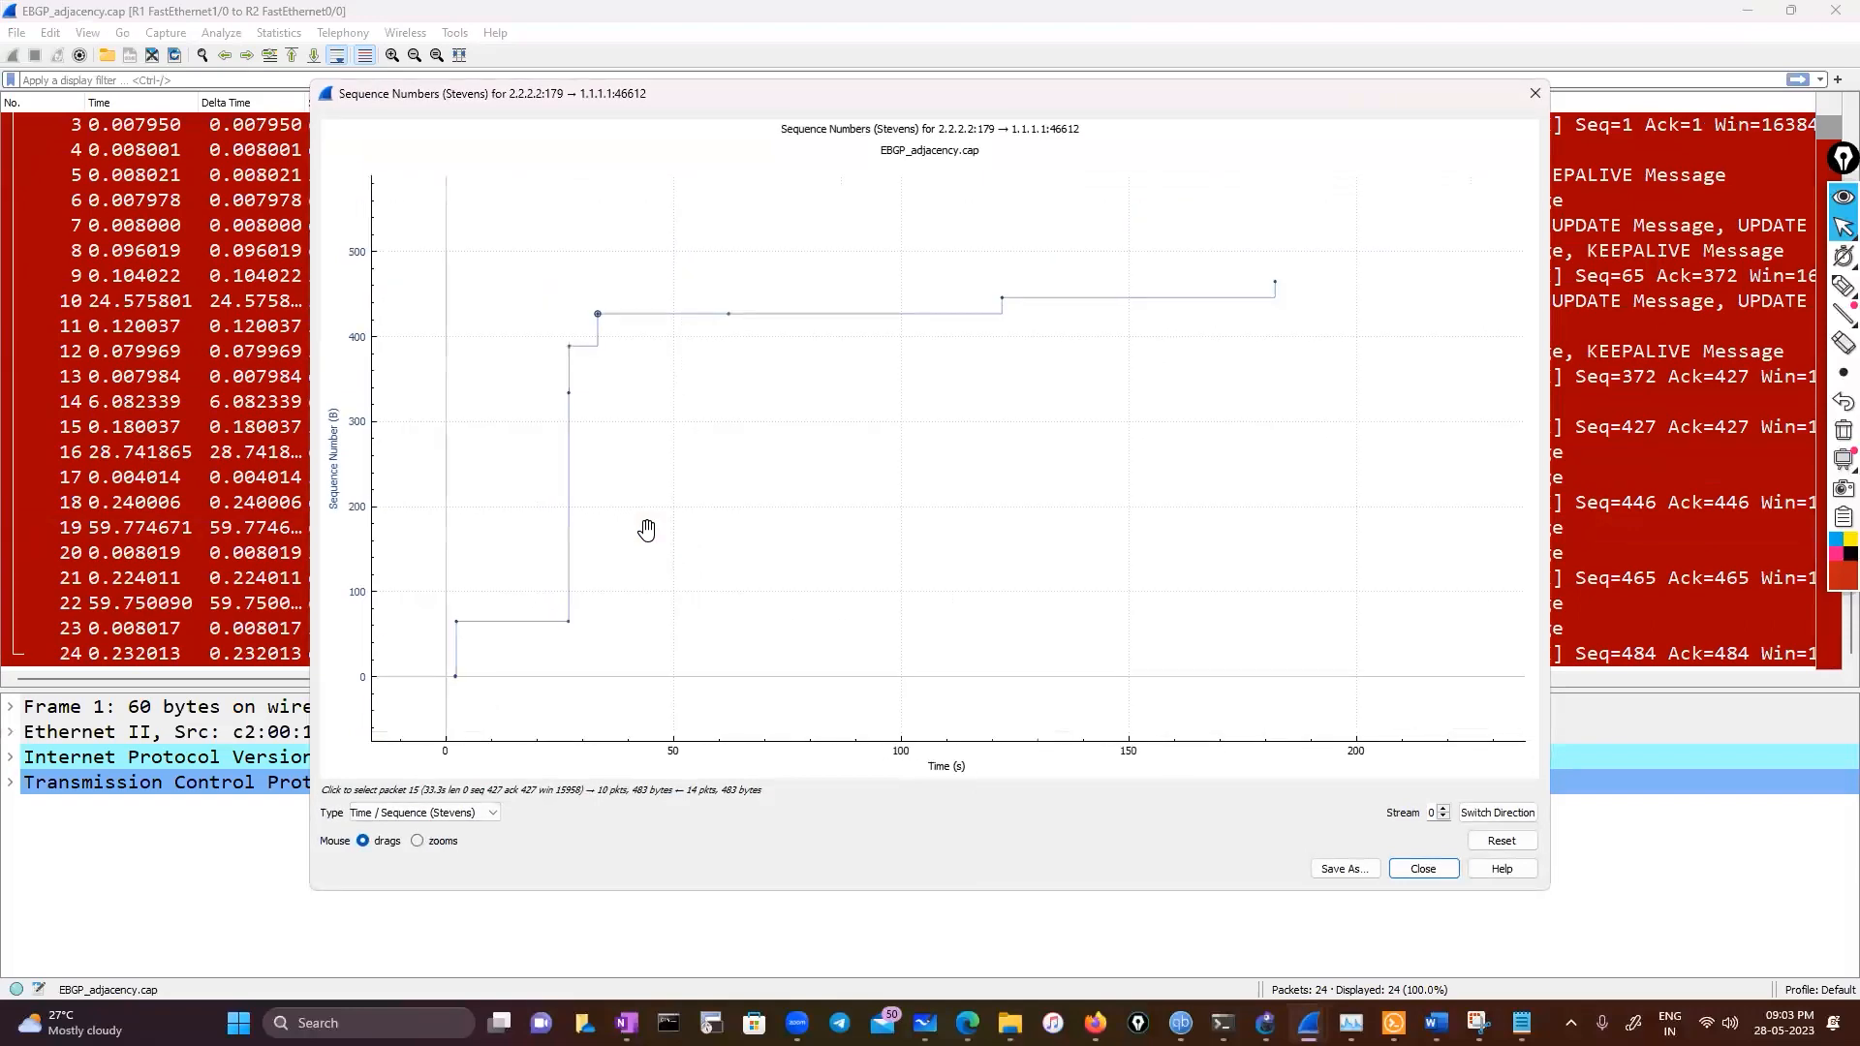
{"action": "left_click", "coordinate": [1534, 93]}
Open the SSL decryption capture from Wireshark's recent files through Windows search
{"action": "scroll", "coordinate": [662, 523], "scroll_direction": "up", "scroll_amount": 1}
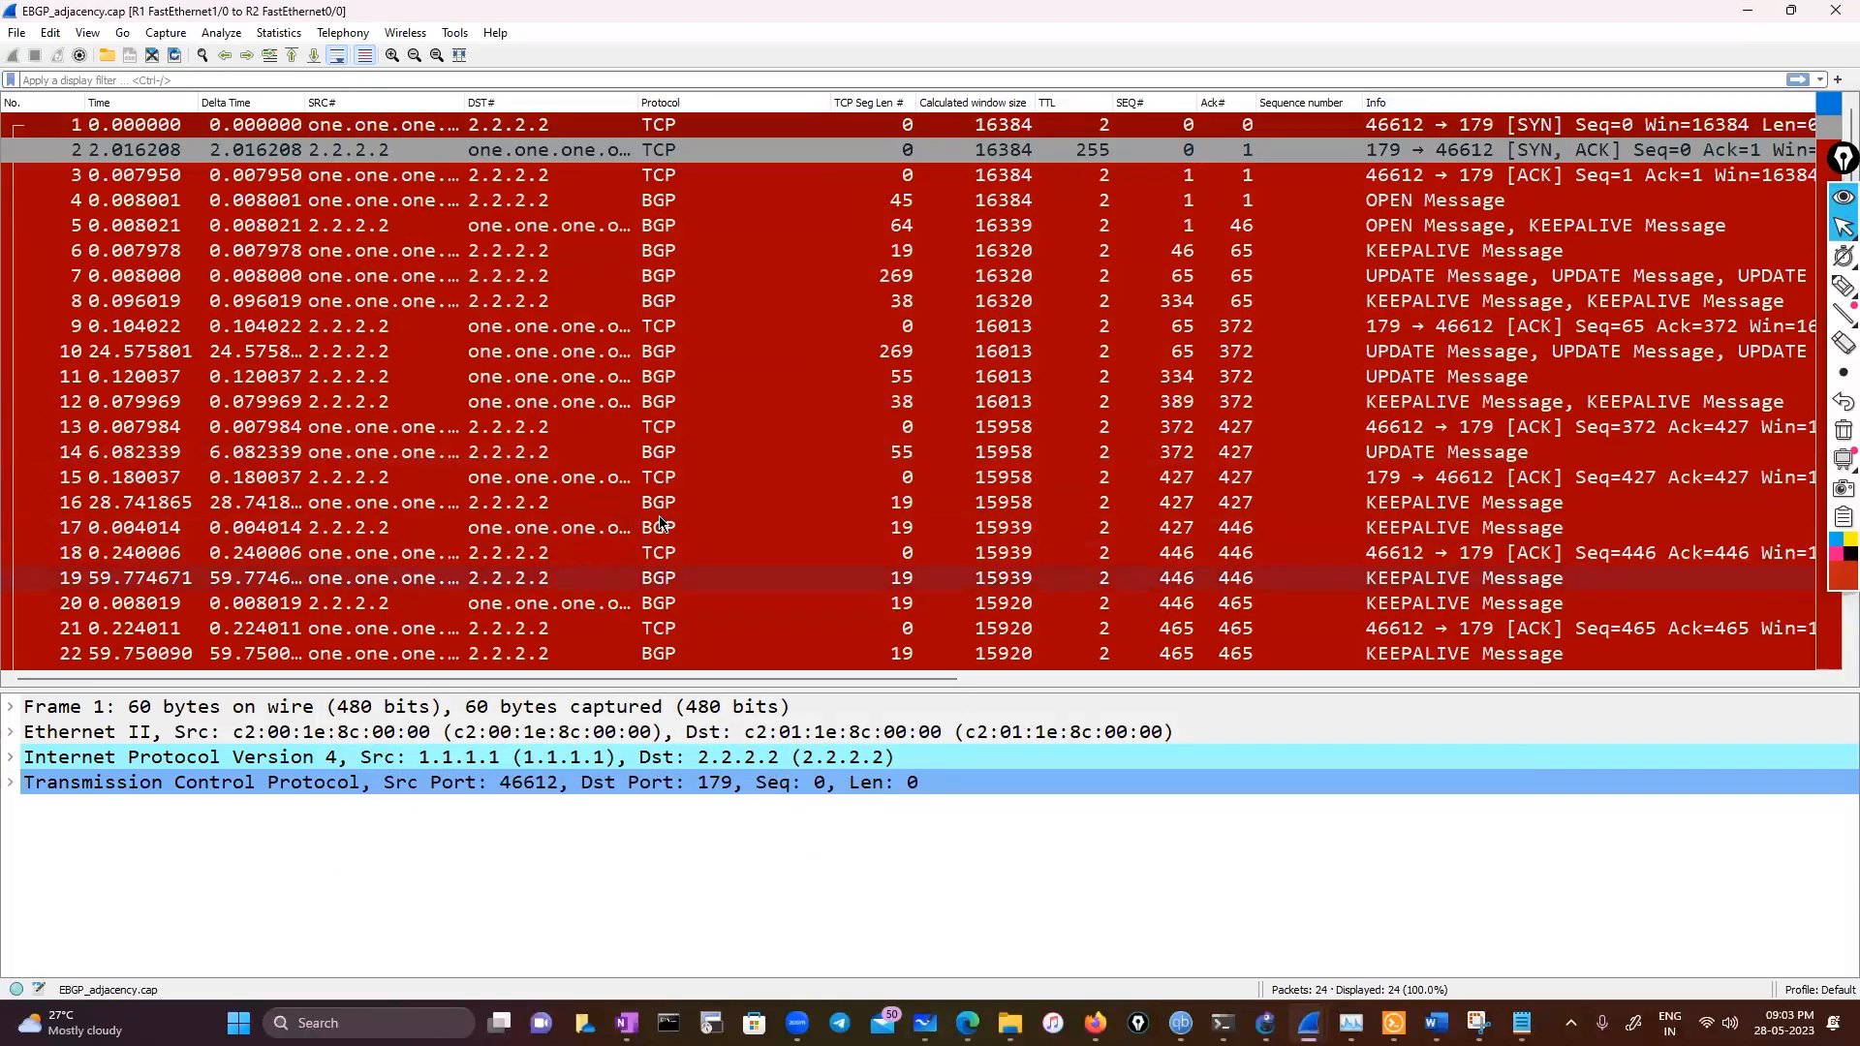
{"action": "scroll", "coordinate": [661, 524], "scroll_direction": "down", "scroll_amount": 1}
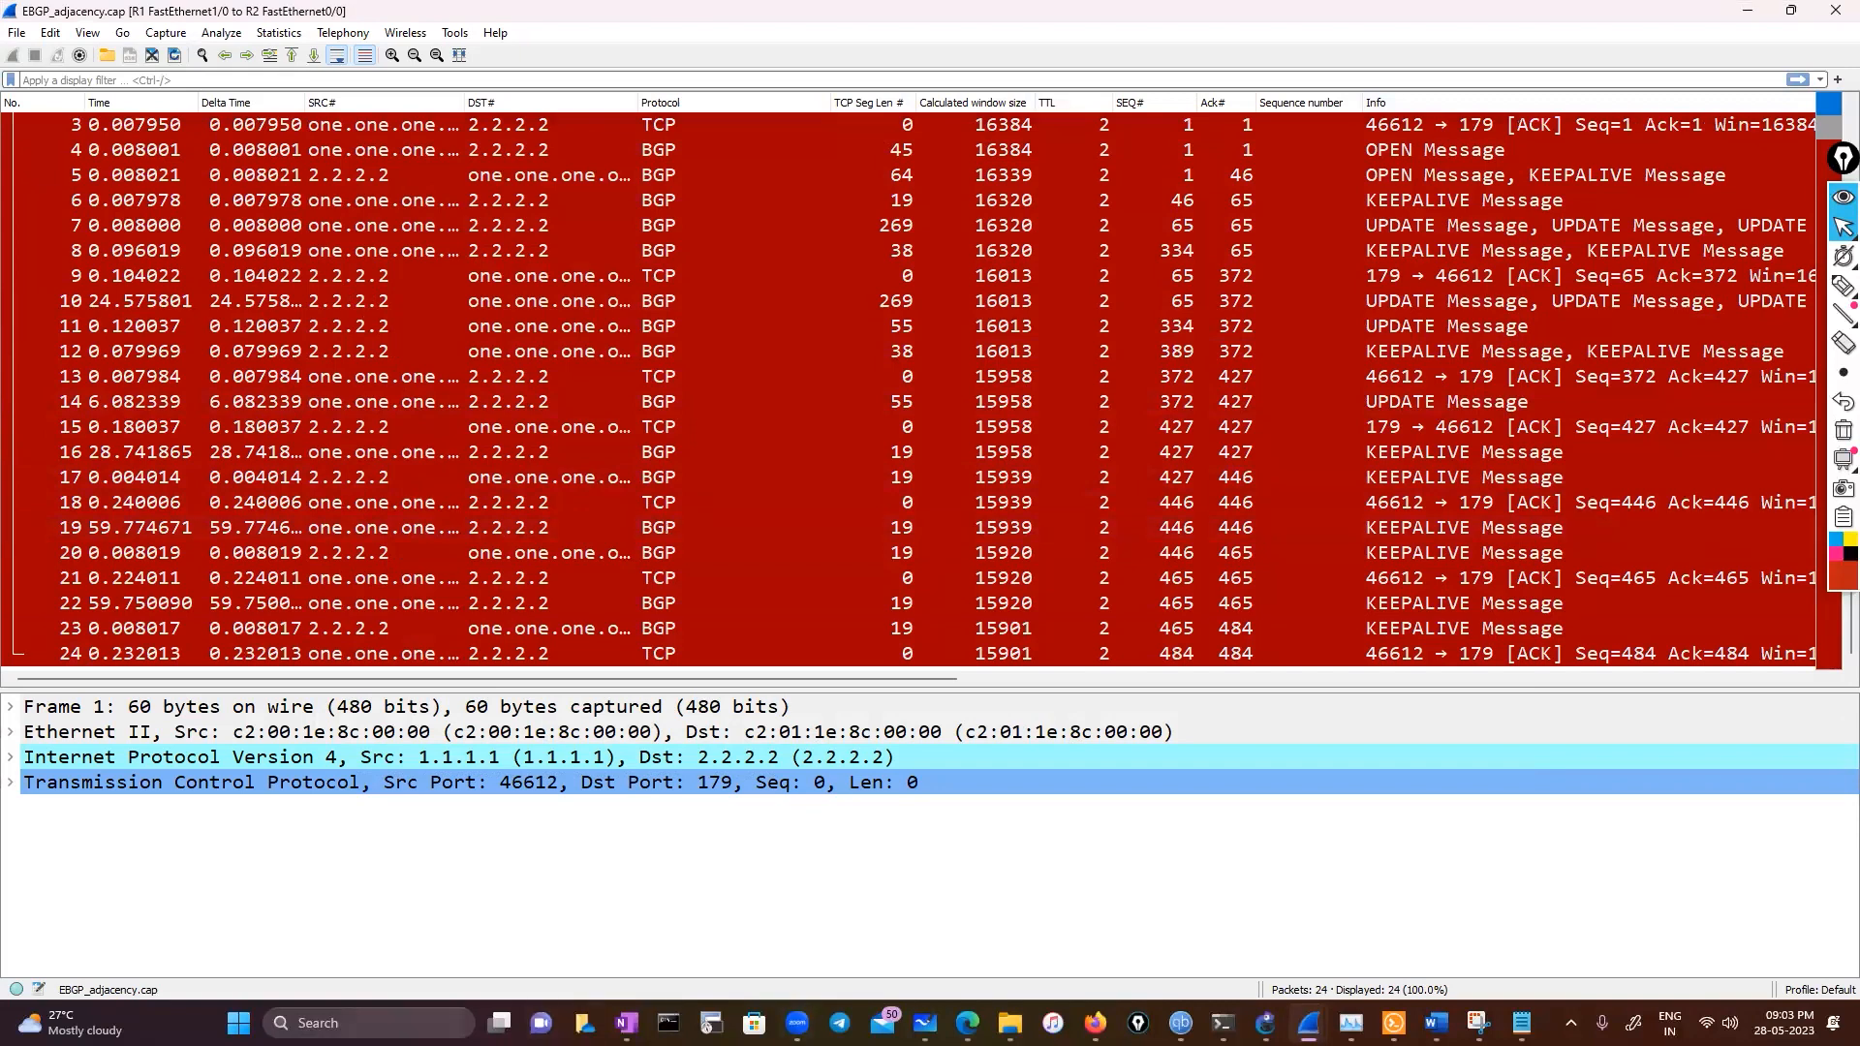
{"action": "left_click", "coordinate": [368, 1023]}
{"action": "type", "text": "w"}
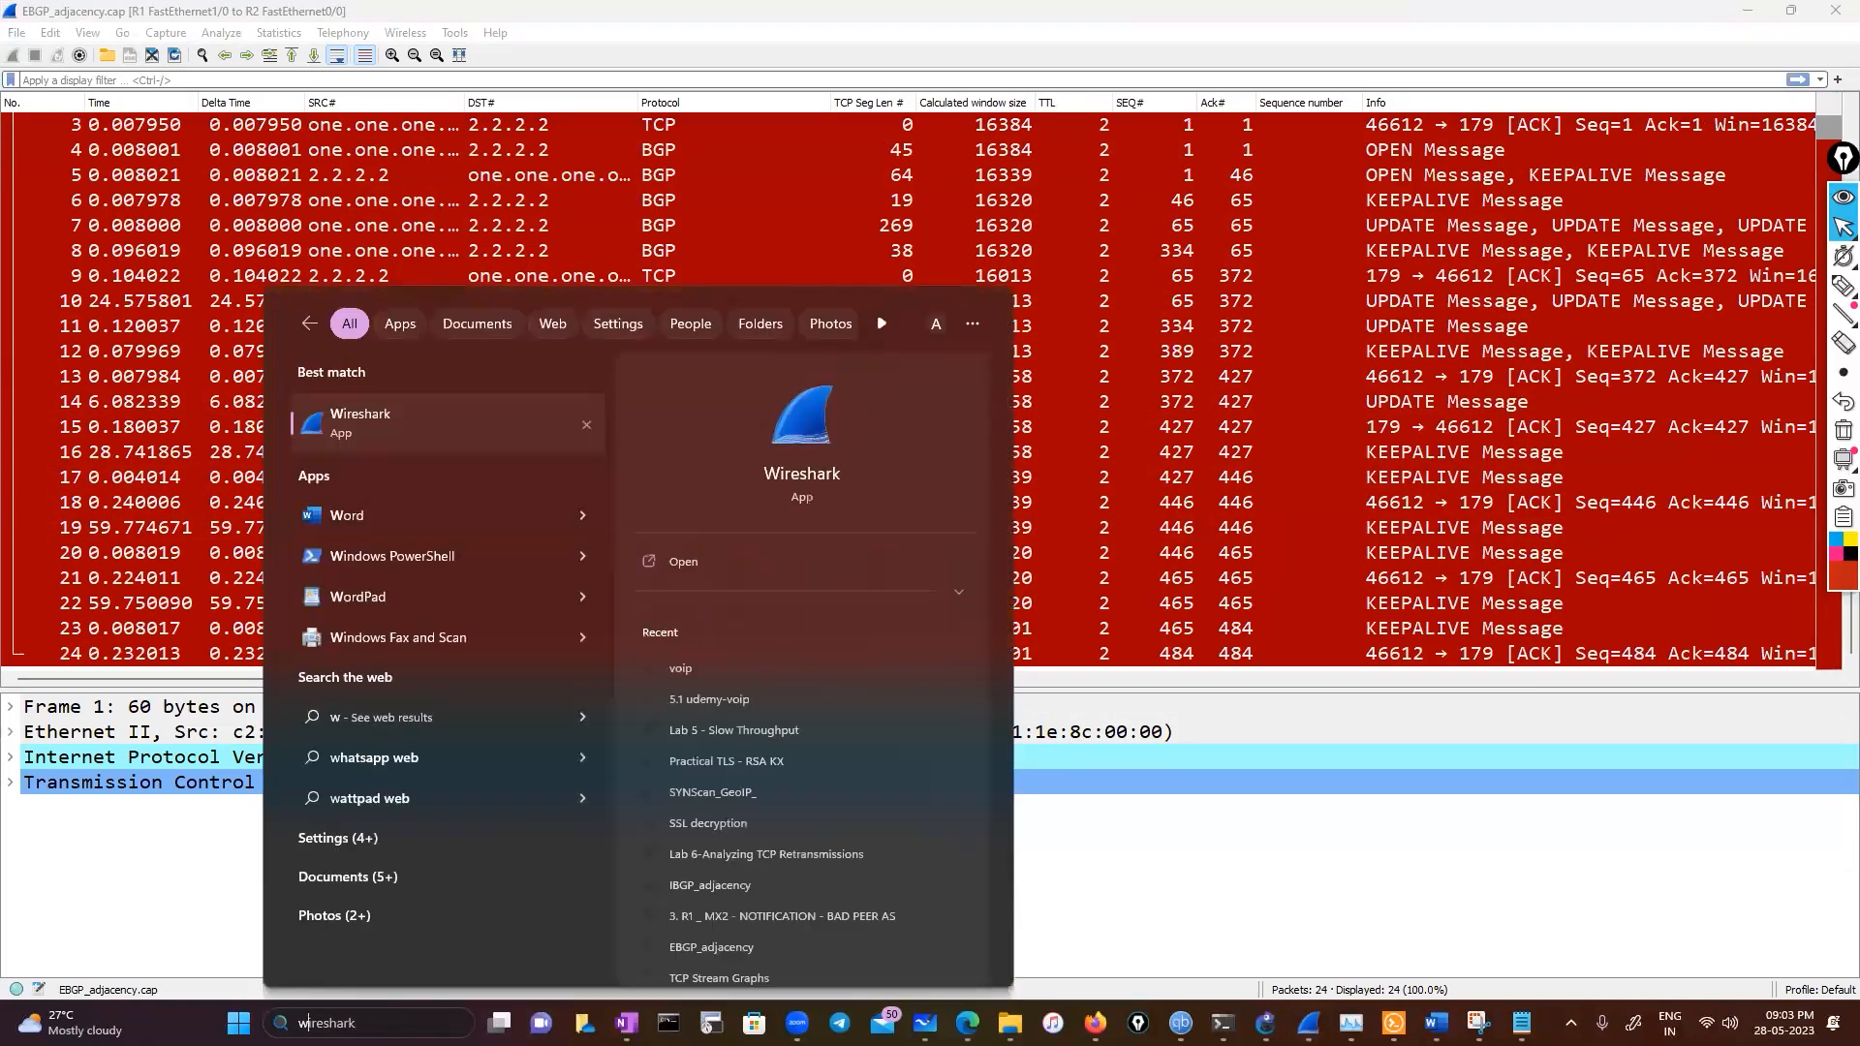
{"action": "type", "text": "ires"}
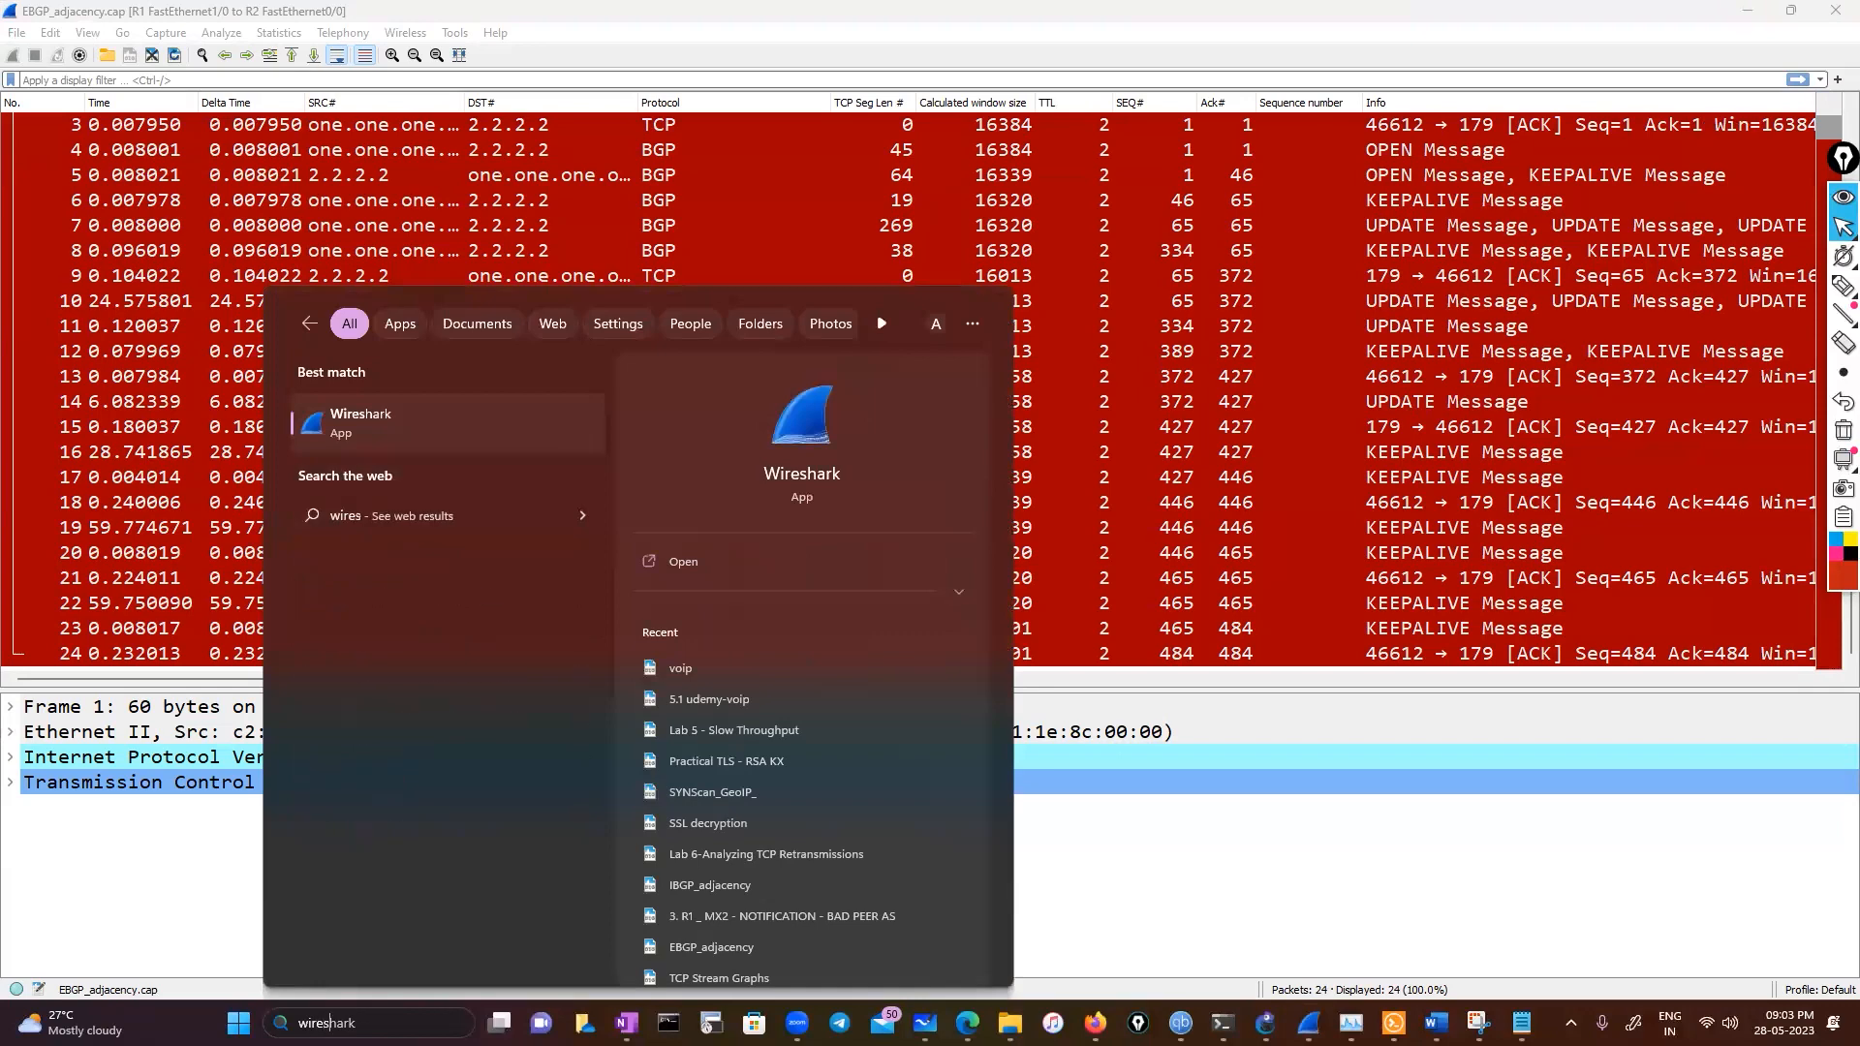
{"action": "type", "text": "hark"}
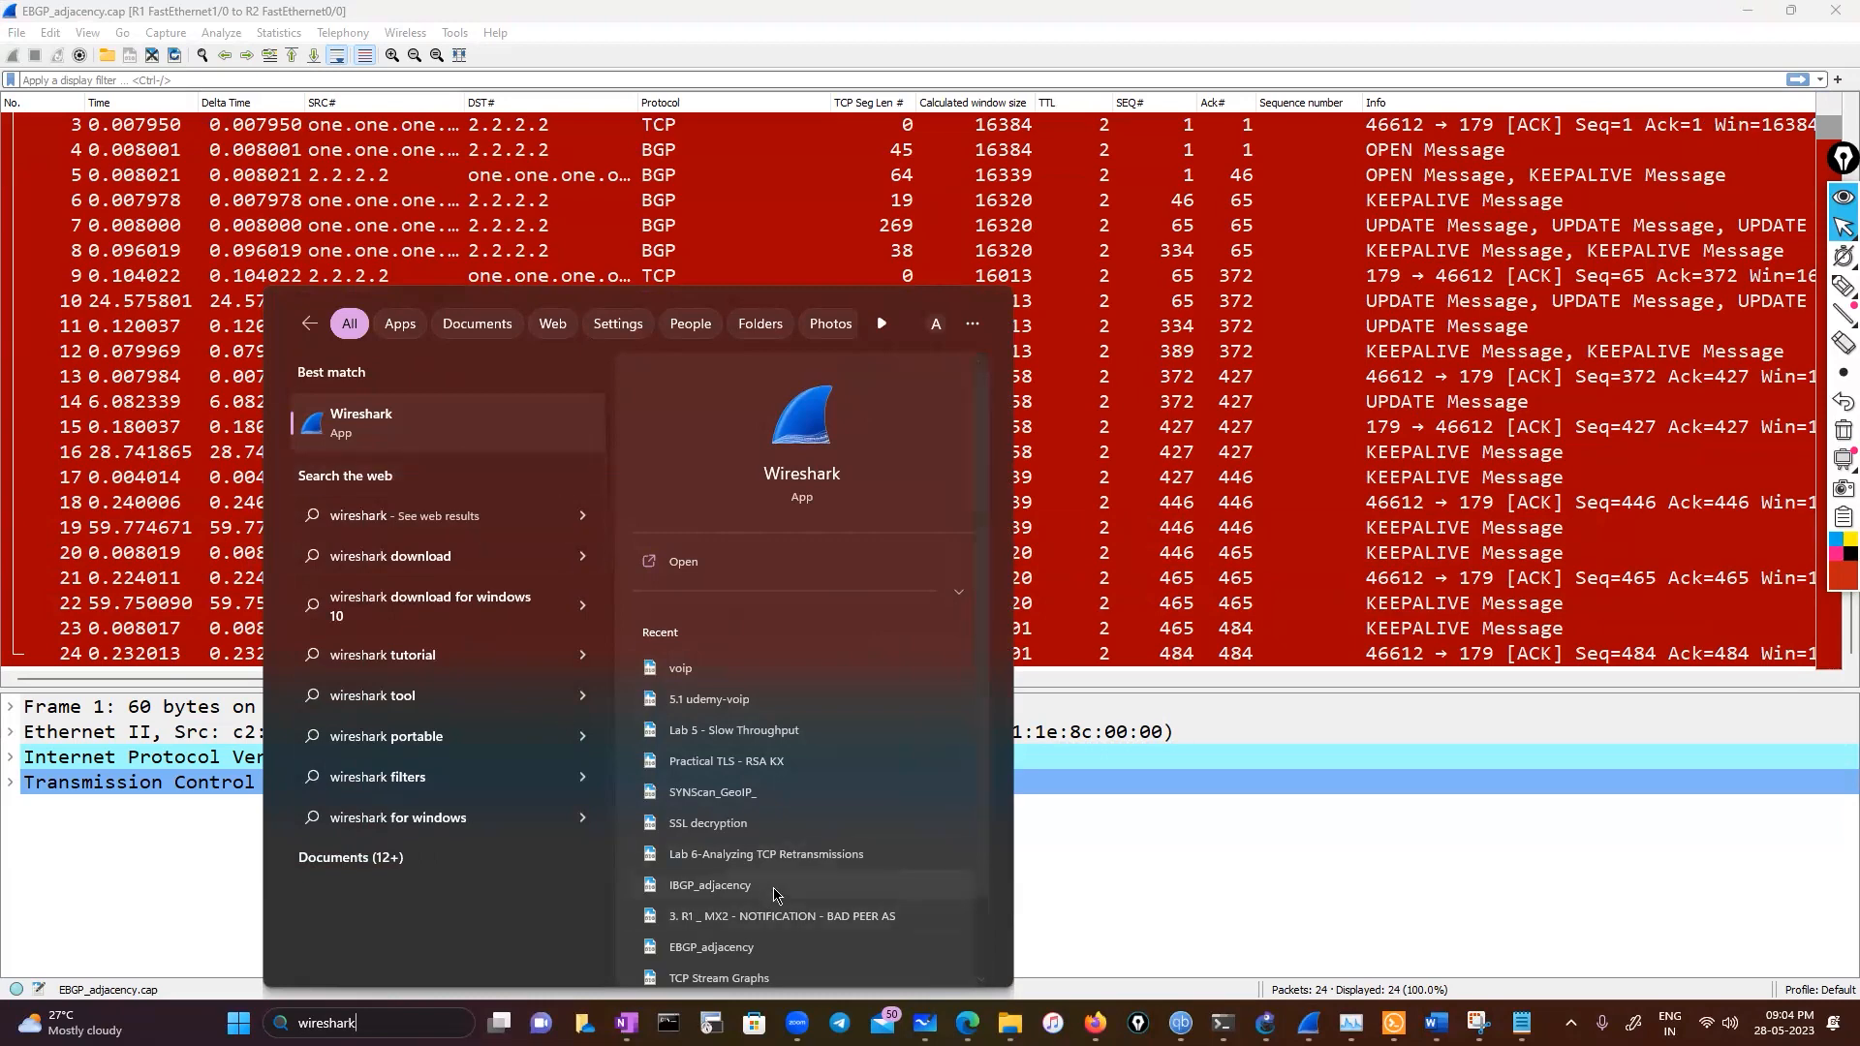
{"action": "left_click", "coordinate": [755, 823]}
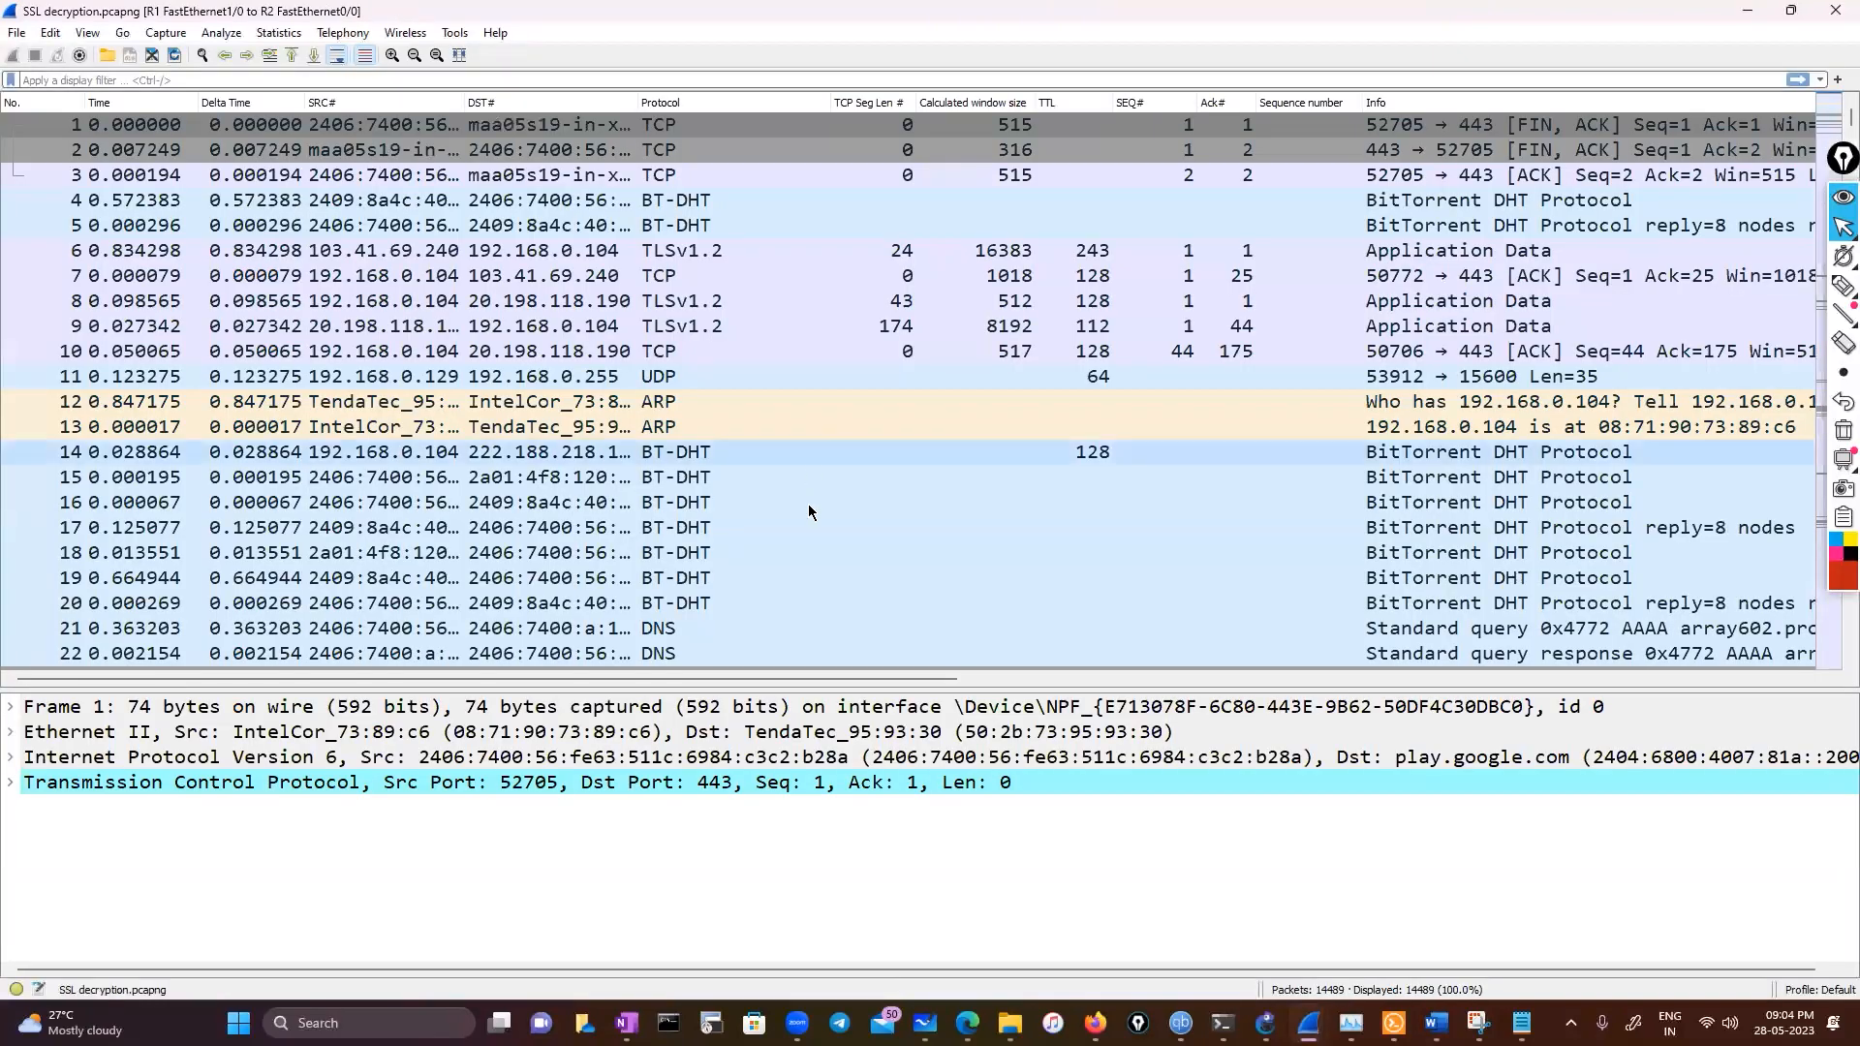
View the SSL decryption capture's Time Sequence (Stevens) graph, close it, and scroll through the packet list
{"action": "scroll", "coordinate": [809, 582], "scroll_direction": "down", "scroll_amount": 14}
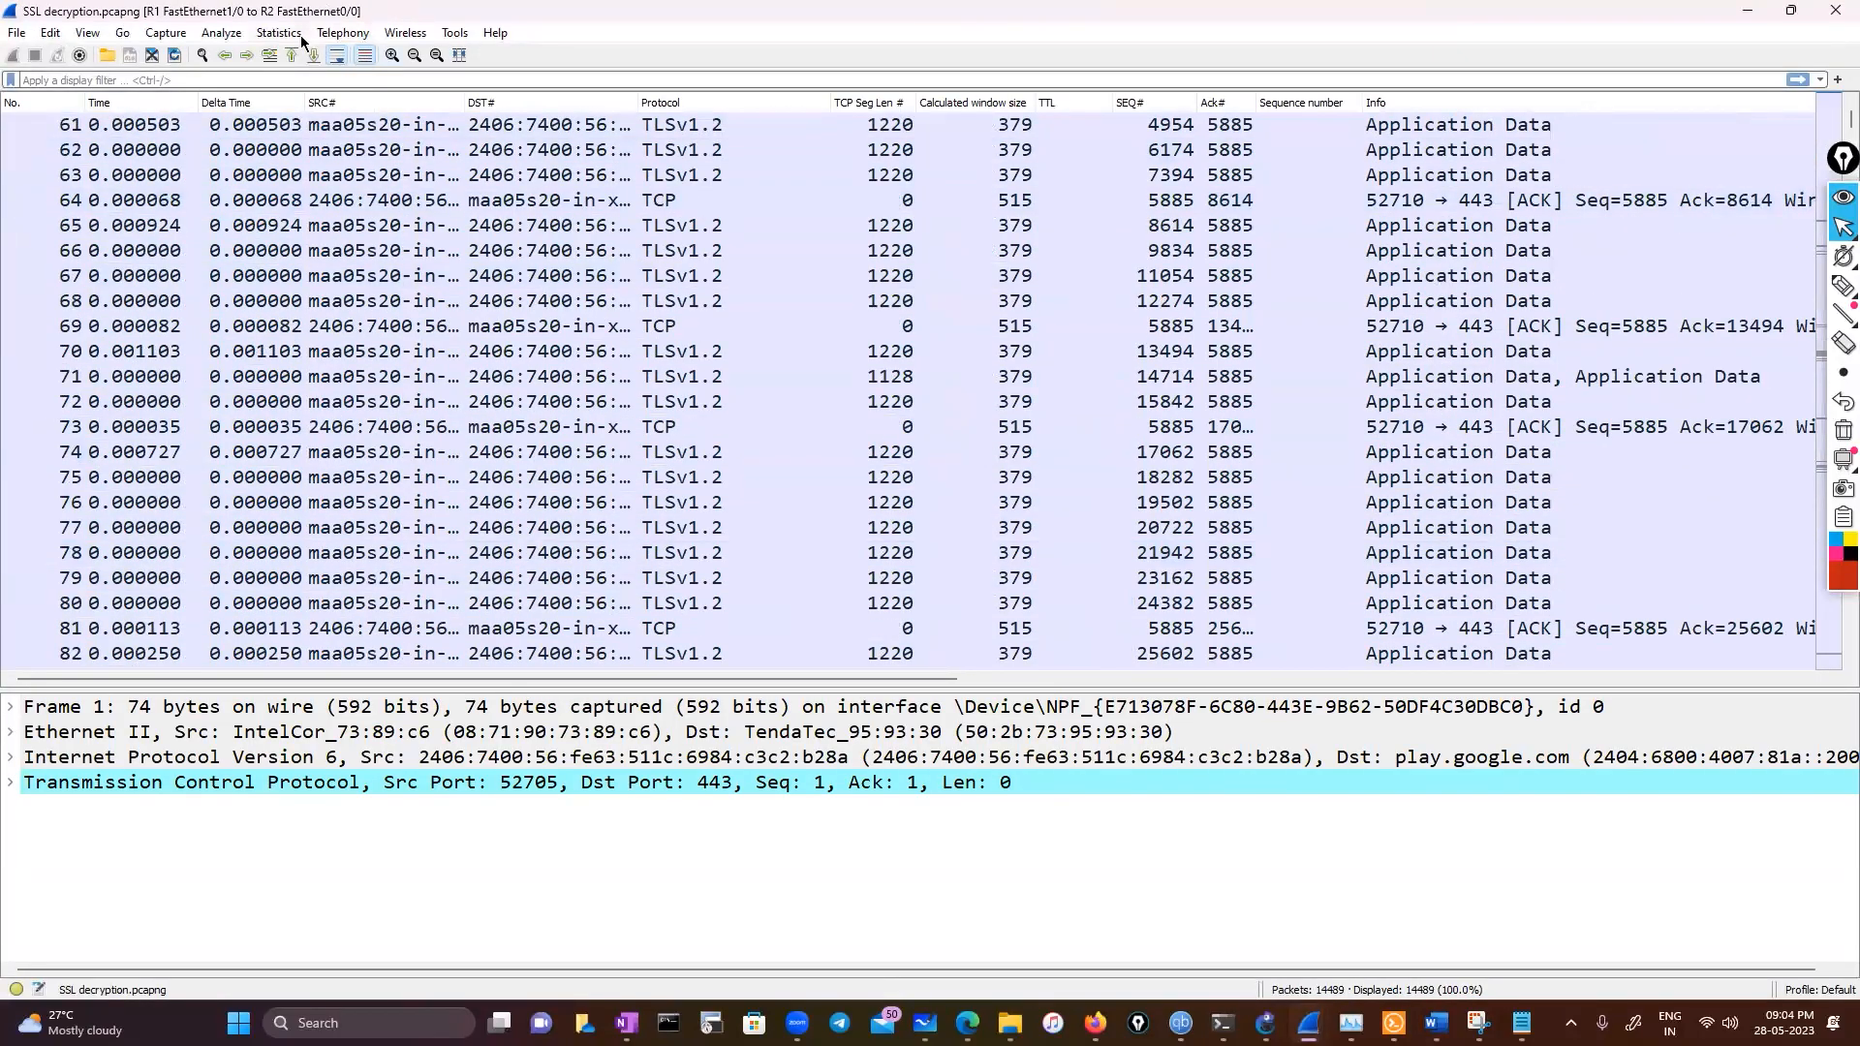
{"action": "left_click", "coordinate": [303, 38]}
{"action": "mouse_move", "coordinate": [353, 539]}
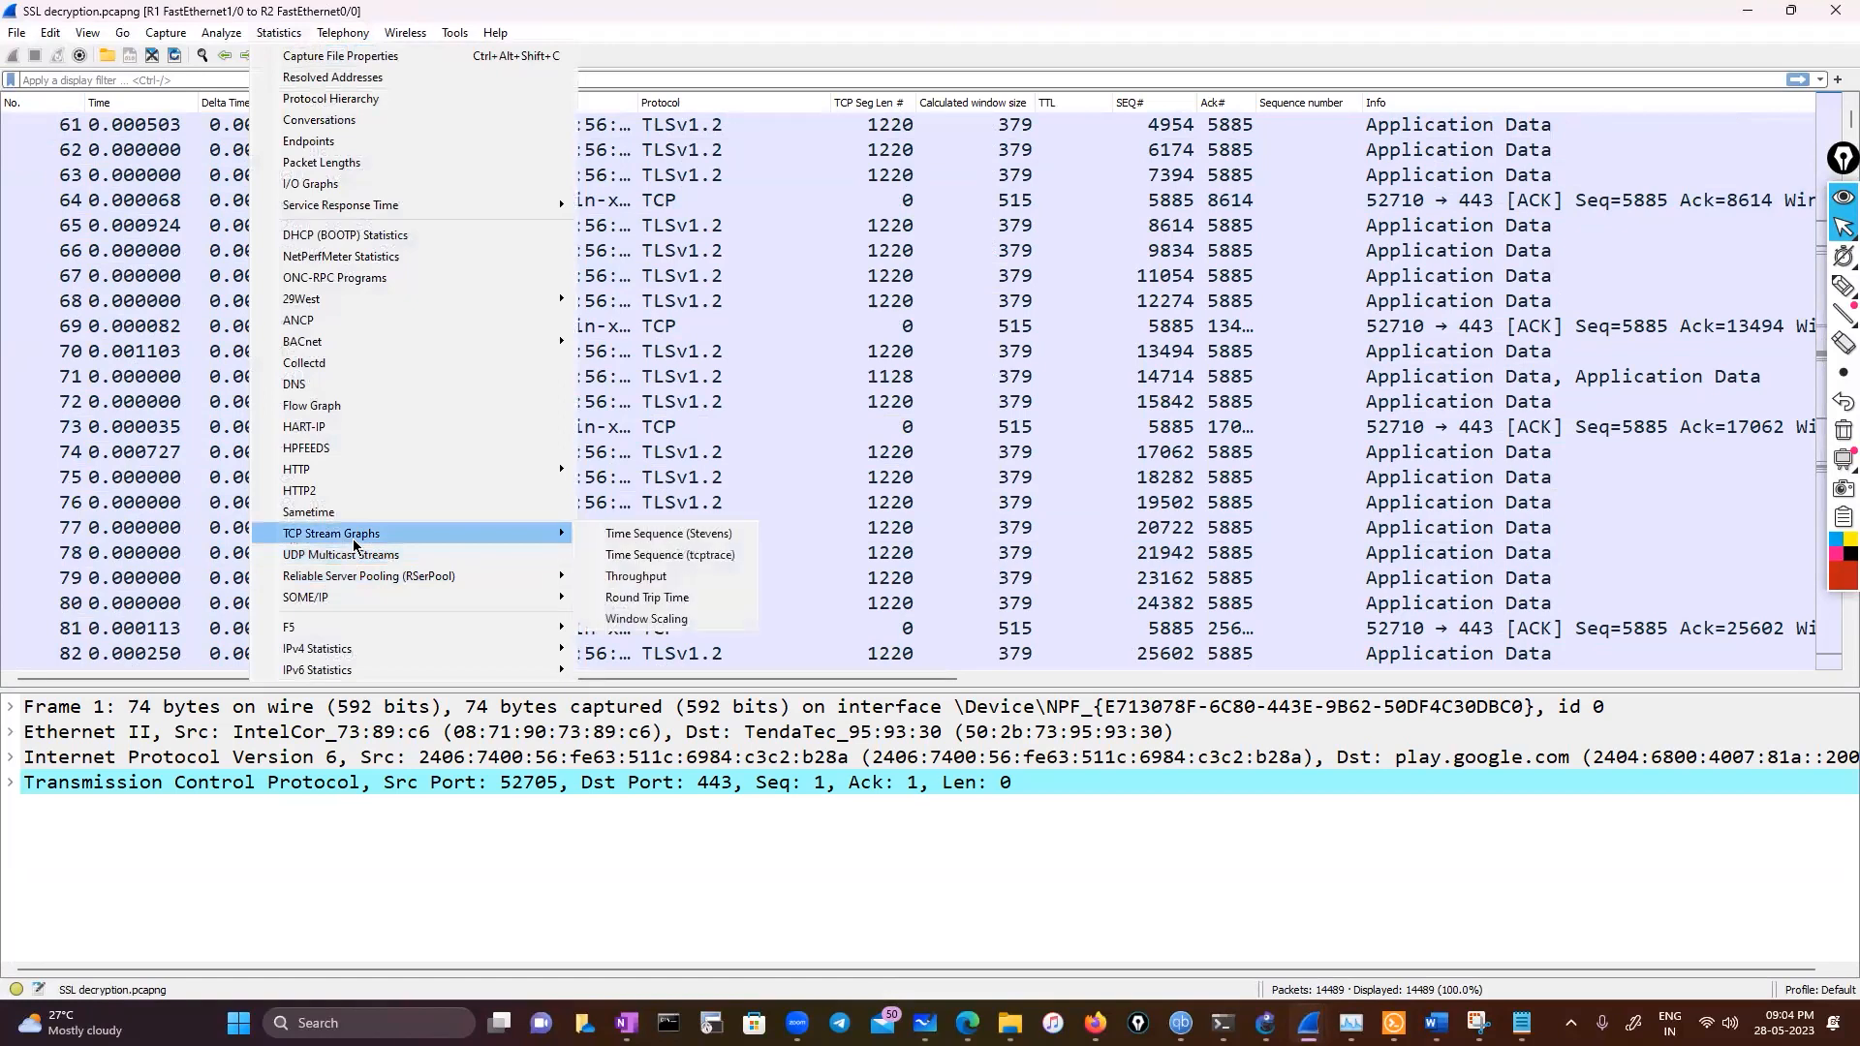
{"action": "left_click", "coordinate": [634, 534]}
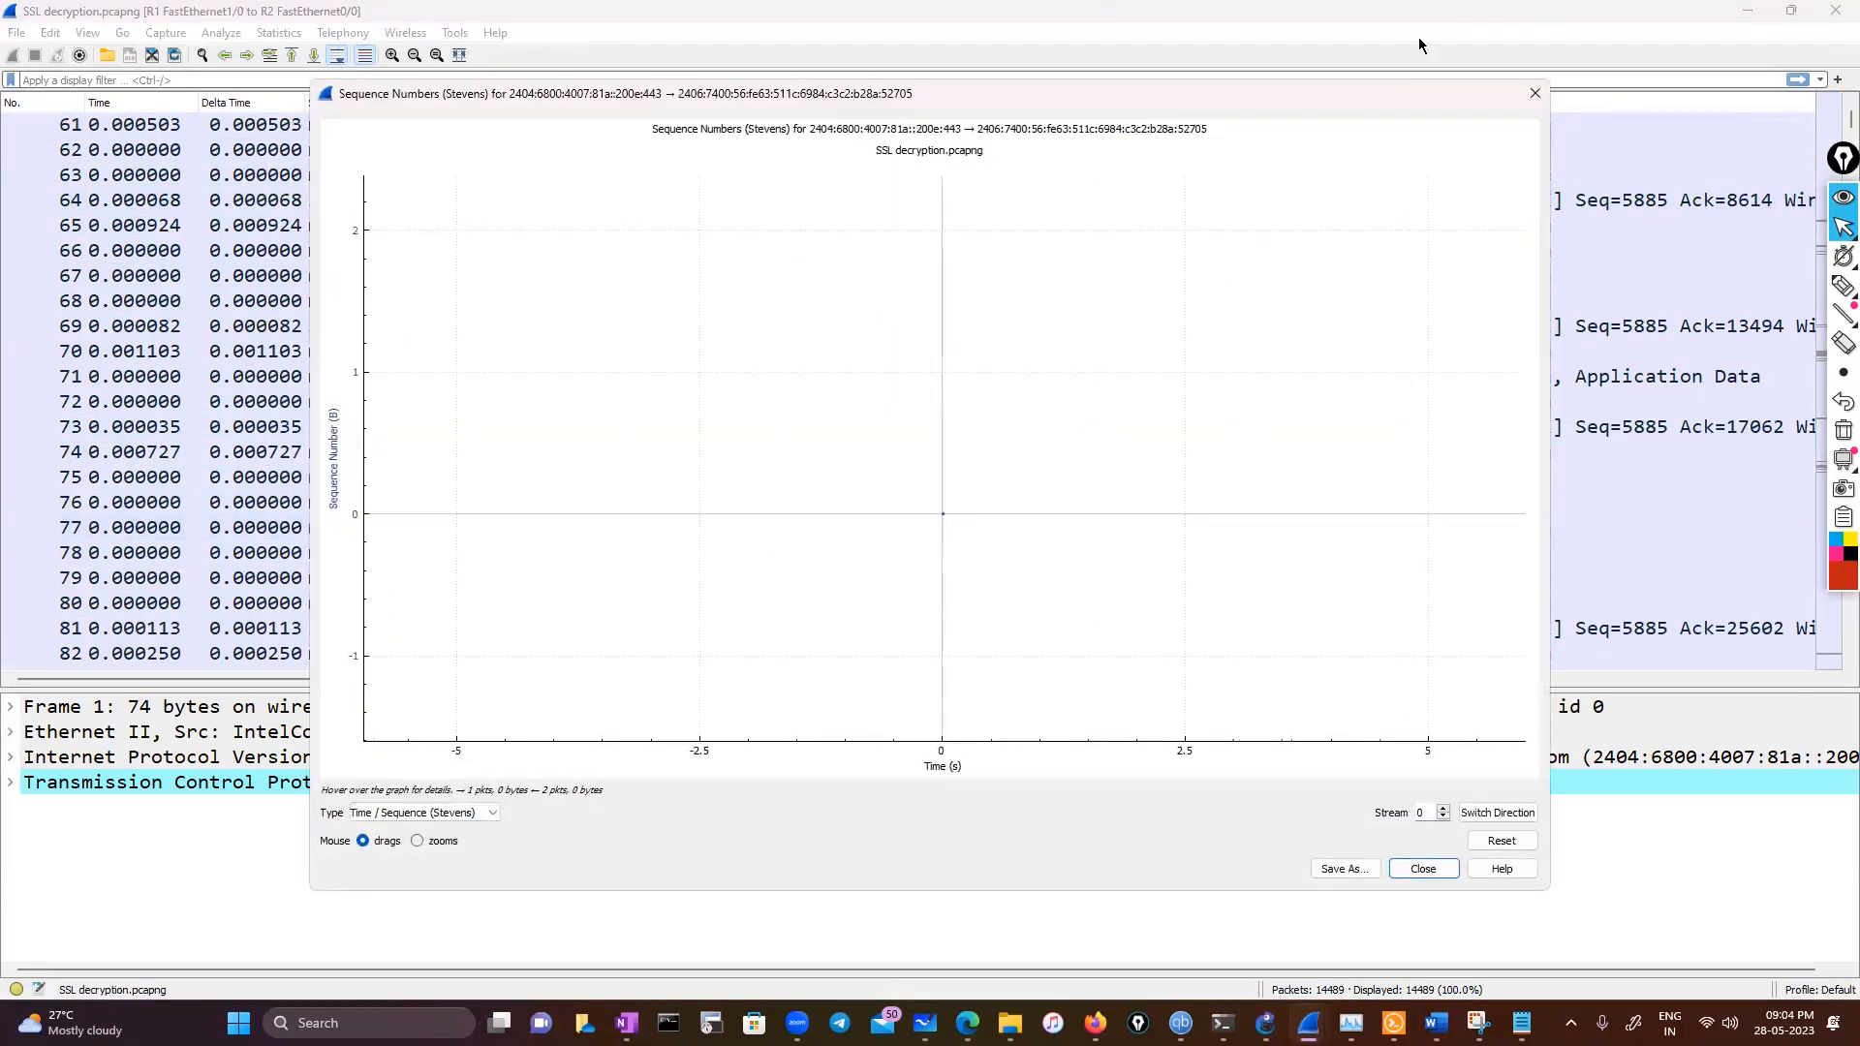
{"action": "left_click", "coordinate": [1536, 93]}
{"action": "scroll", "coordinate": [718, 540], "scroll_direction": "down", "scroll_amount": 20}
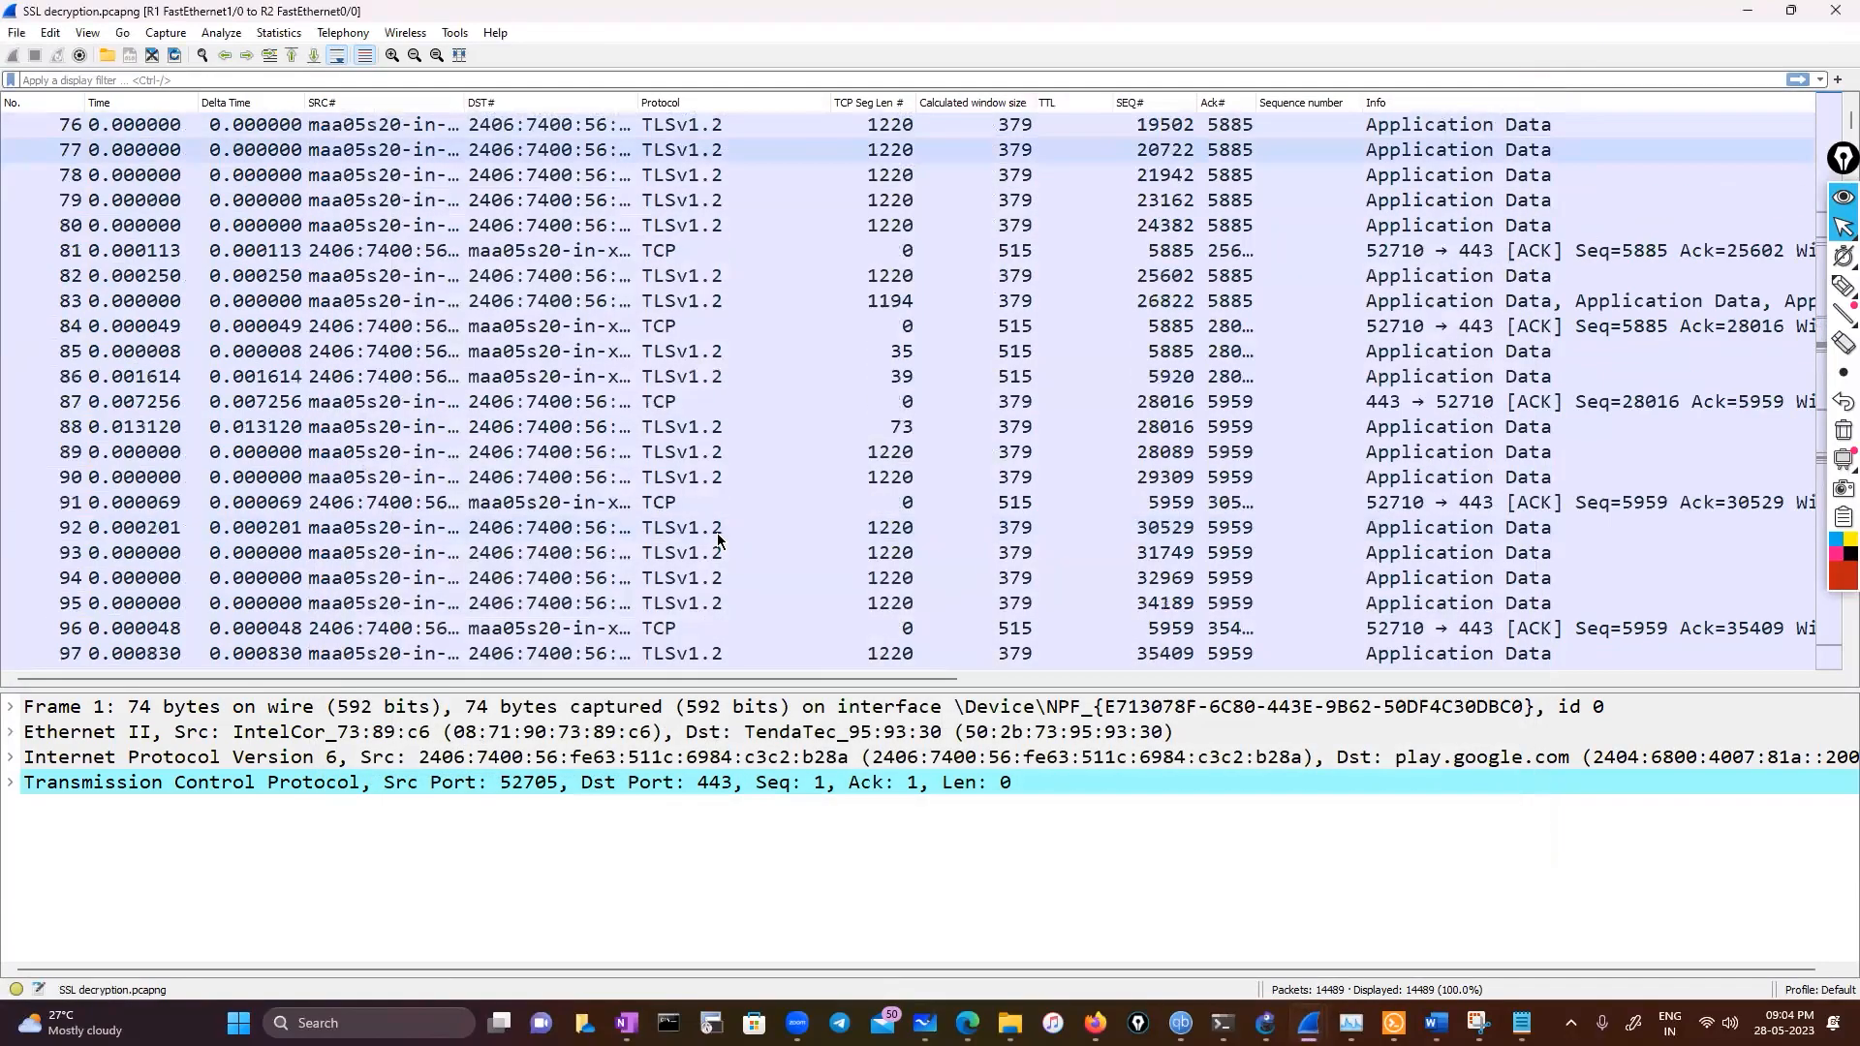
{"action": "scroll", "coordinate": [718, 539], "scroll_direction": "down", "scroll_amount": 20}
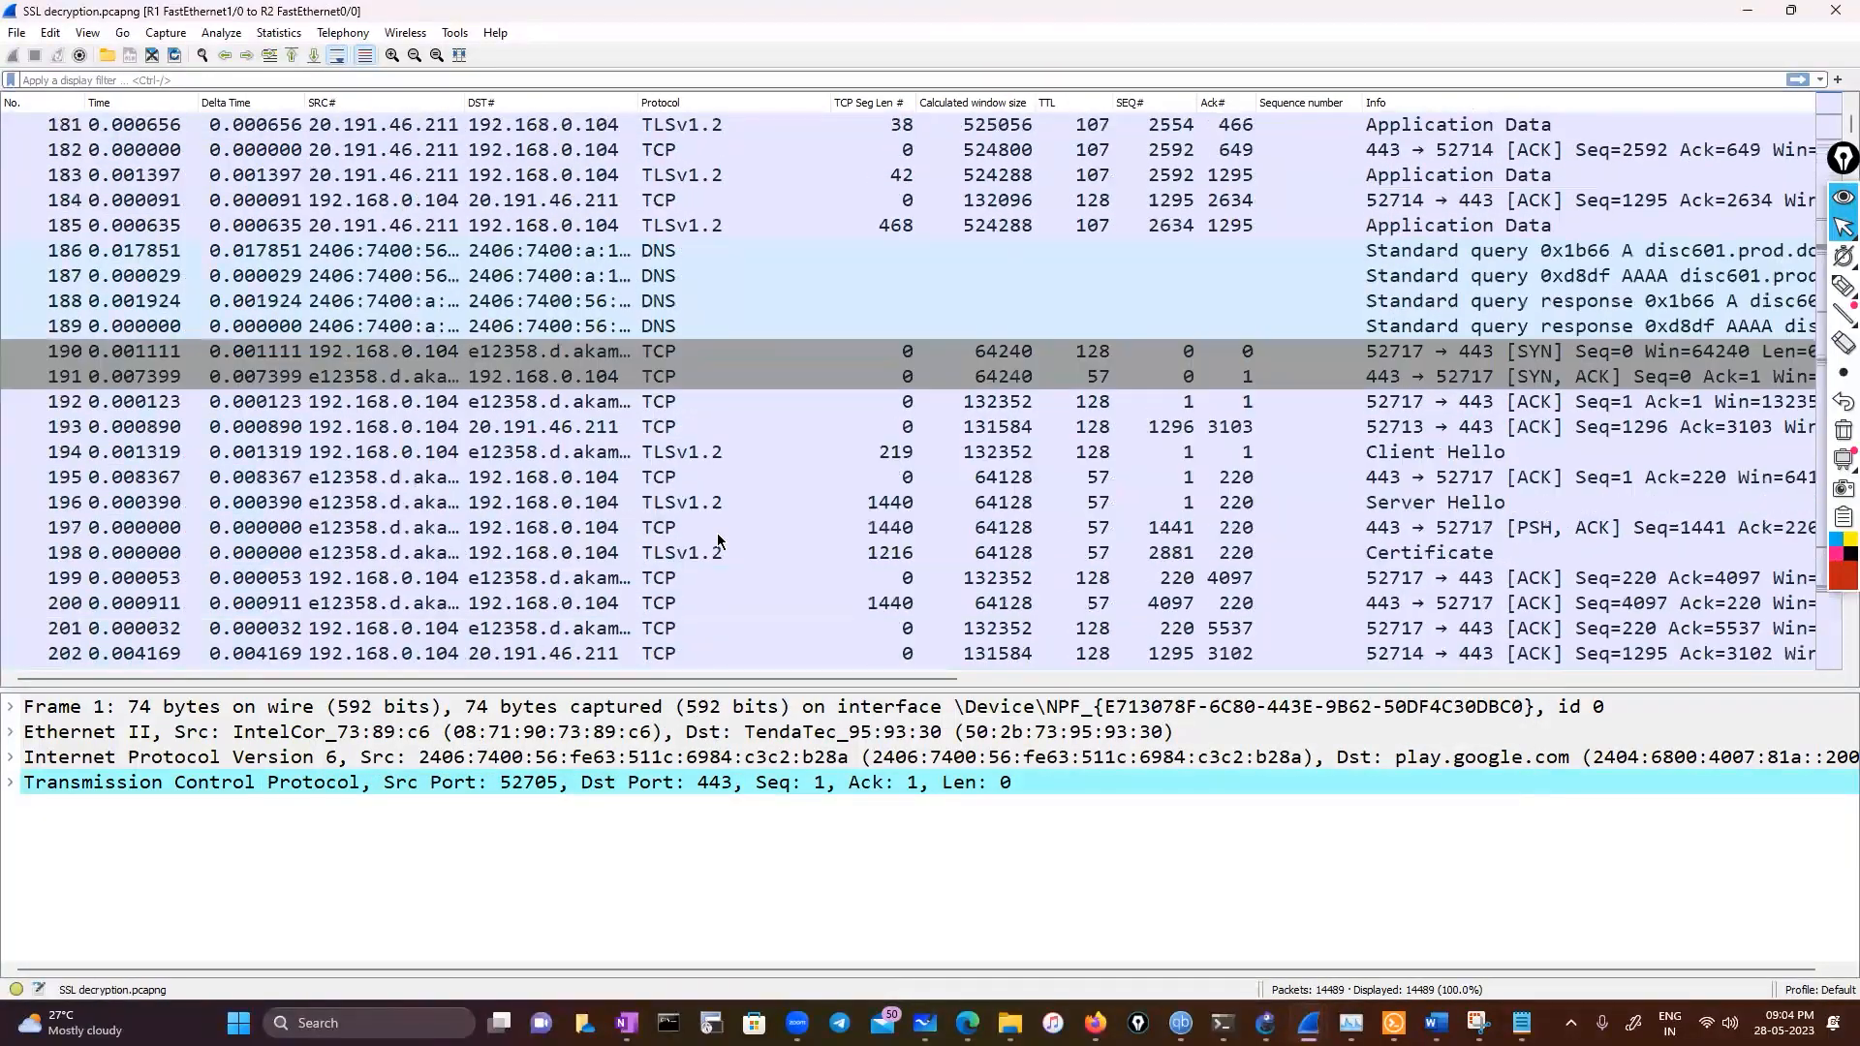
{"action": "scroll", "coordinate": [718, 540], "scroll_direction": "down", "scroll_amount": 18}
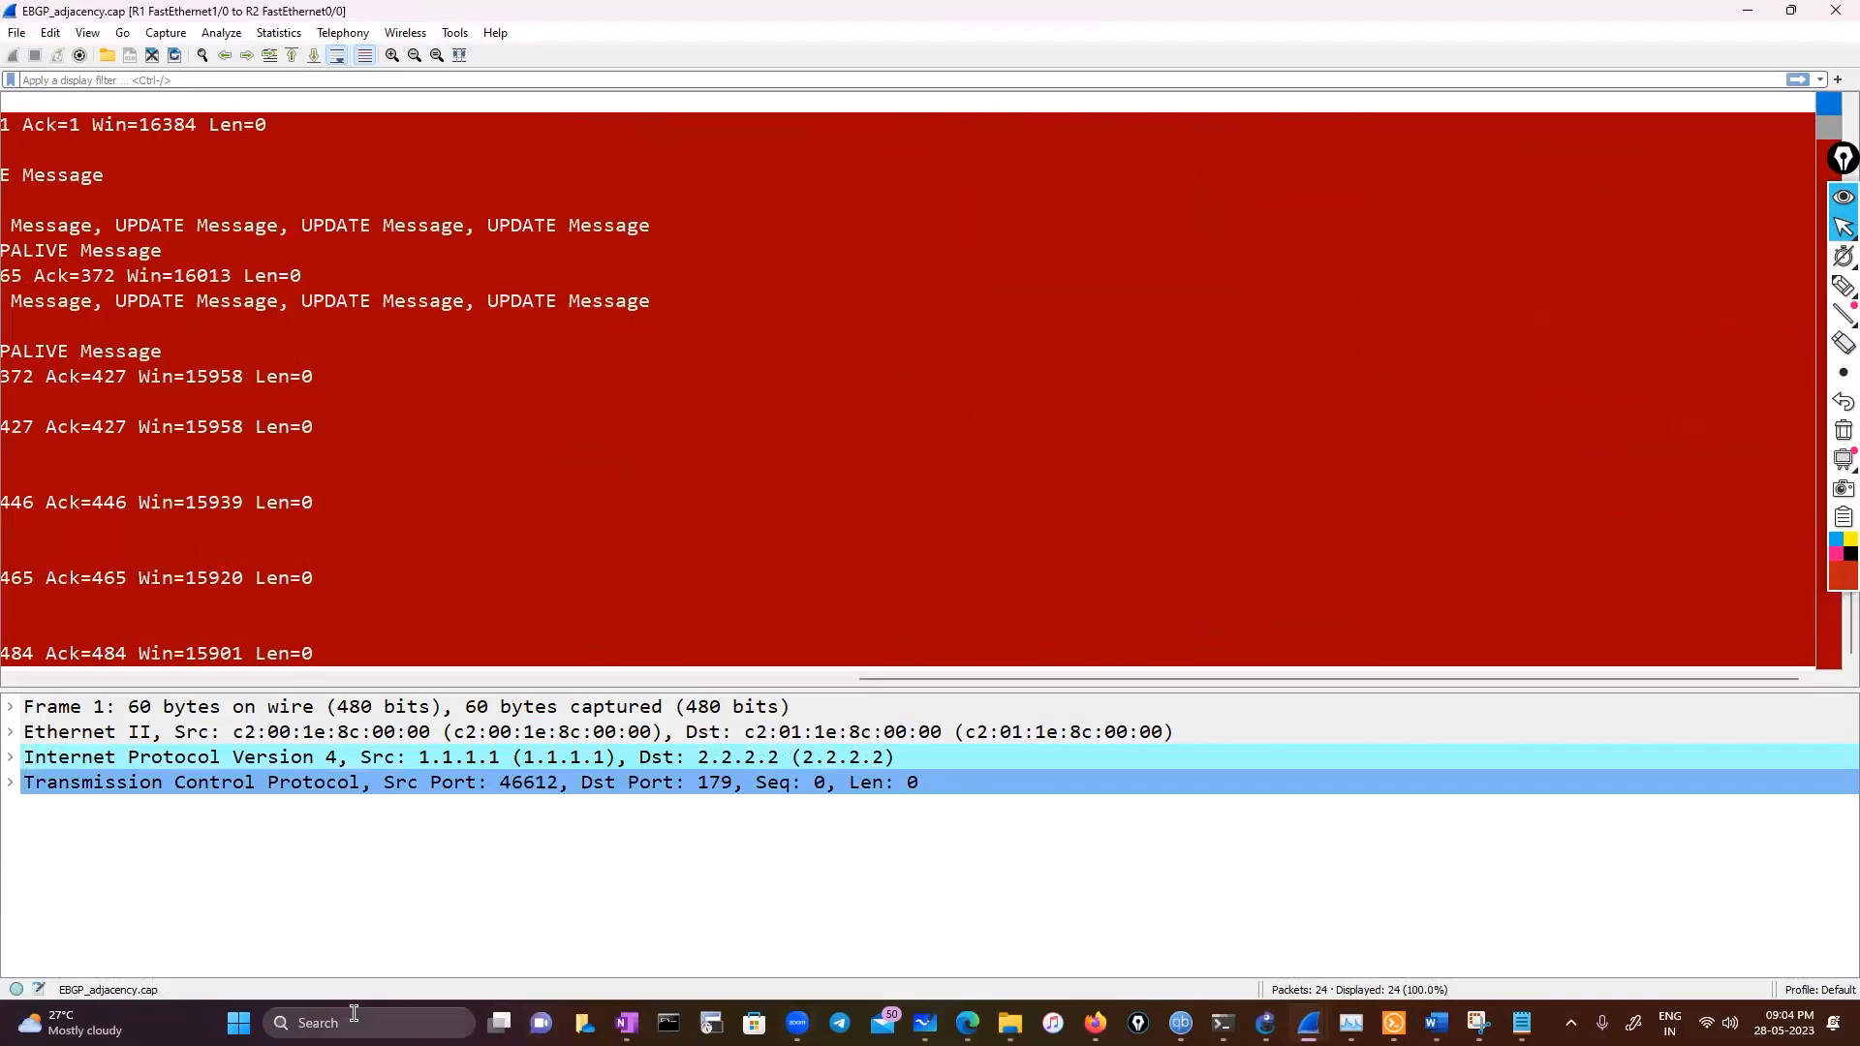
Launch a new Wireshark instance from Windows search for "wire"
{"action": "left_click", "coordinate": [353, 1008]}
{"action": "type", "text": "wi"}
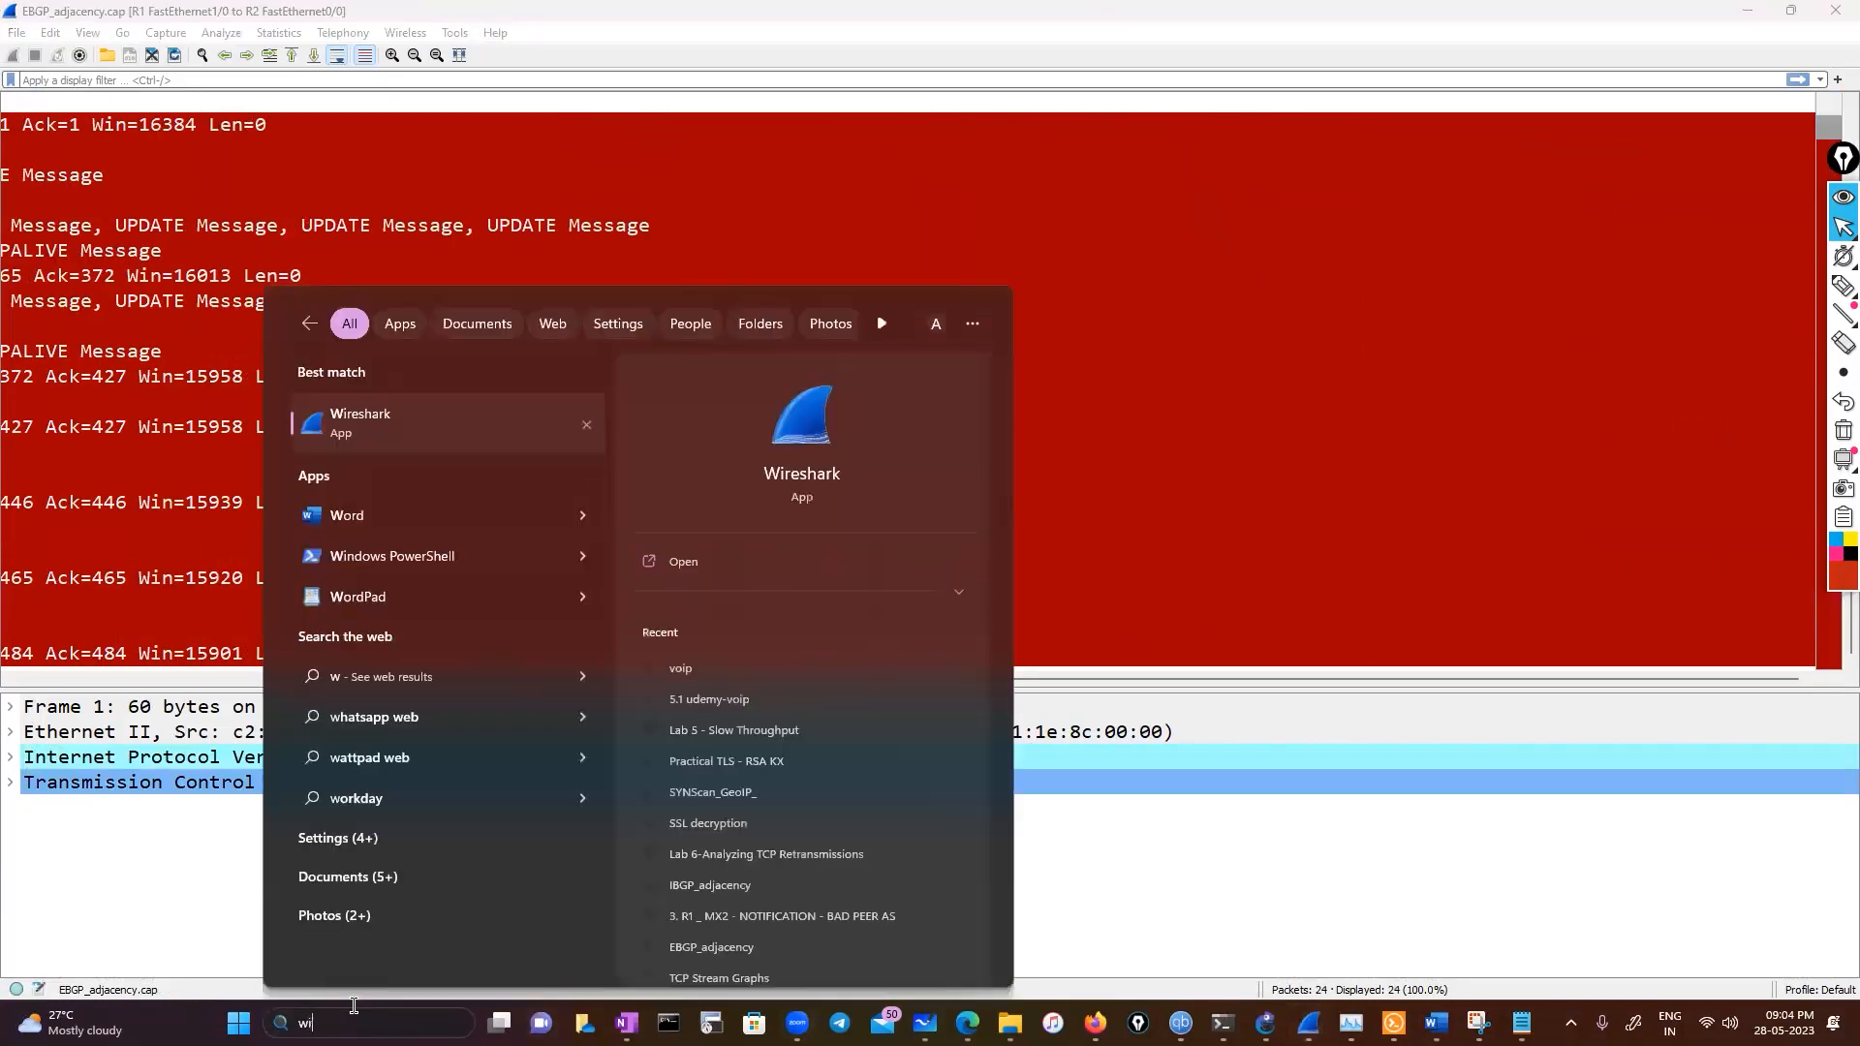
{"action": "type", "text": "re"}
{"action": "key", "text": "Return"}
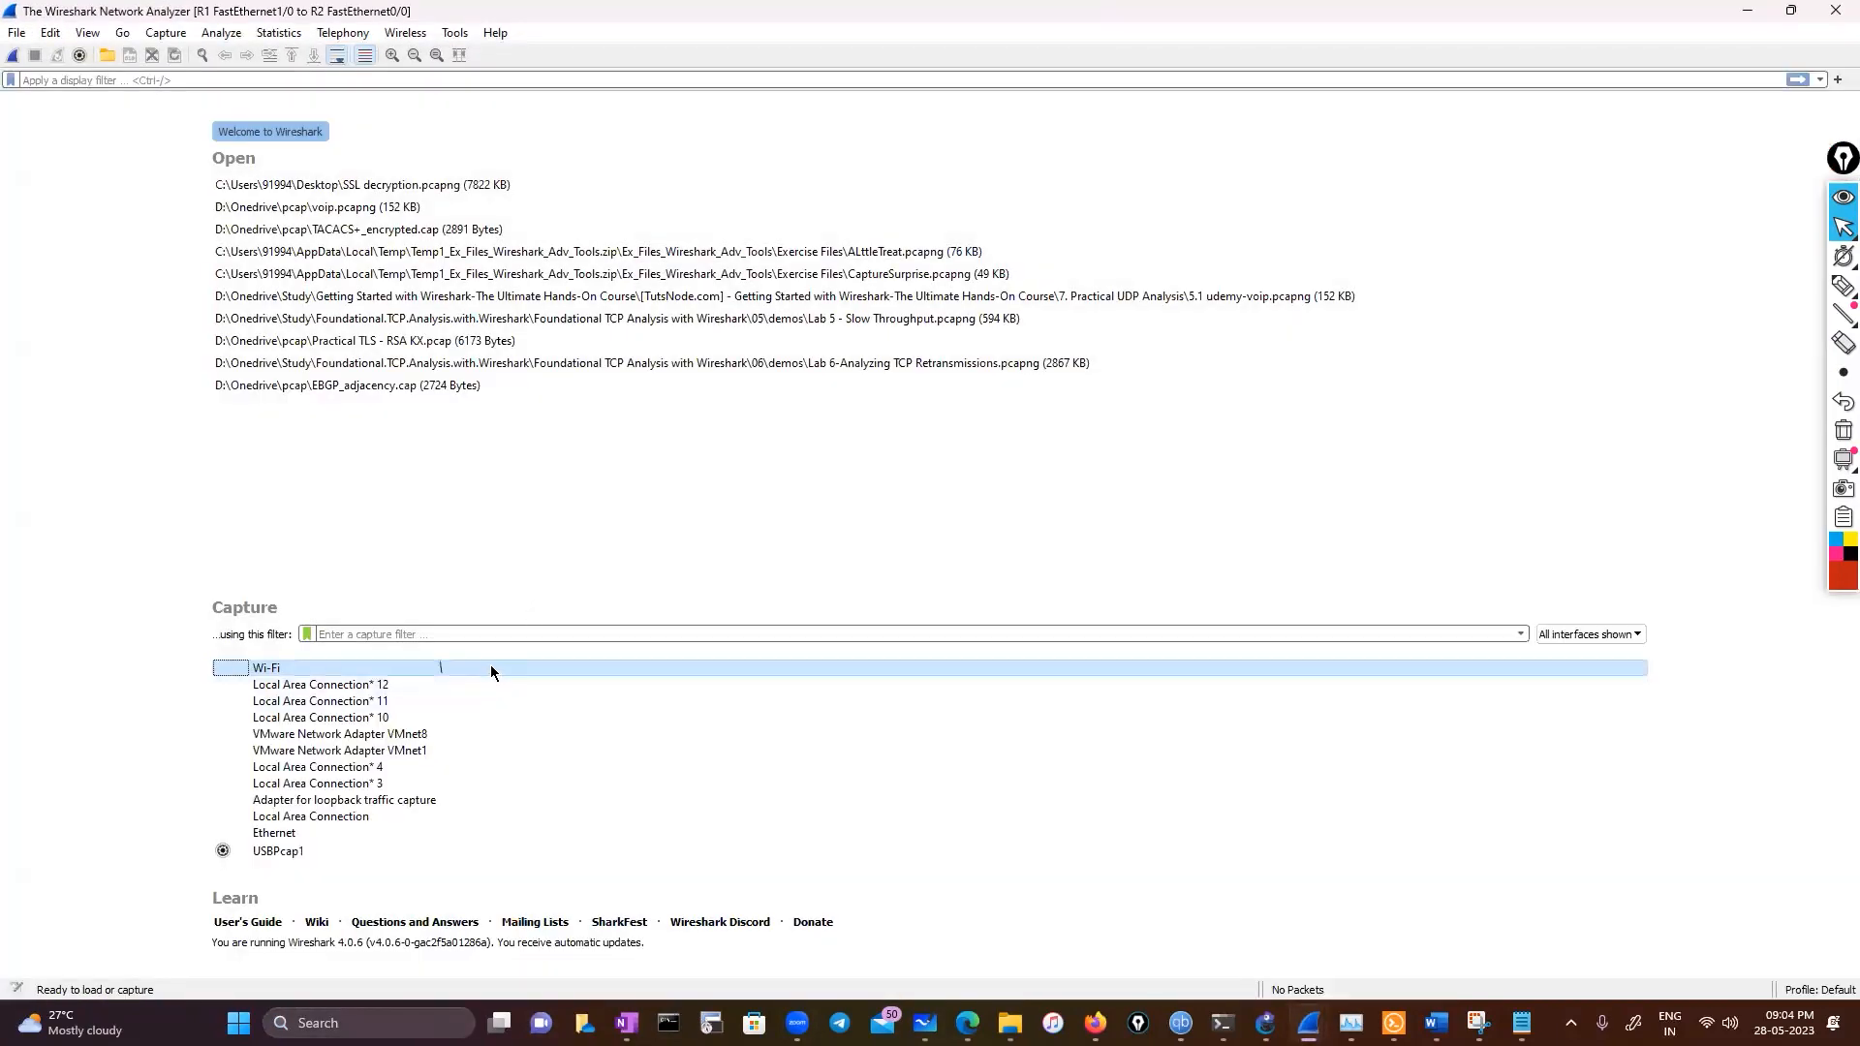
Start a live capture on the Wi-Fi interface and check the TCP Stream Graphs options
{"action": "double_click", "coordinate": [523, 667]}
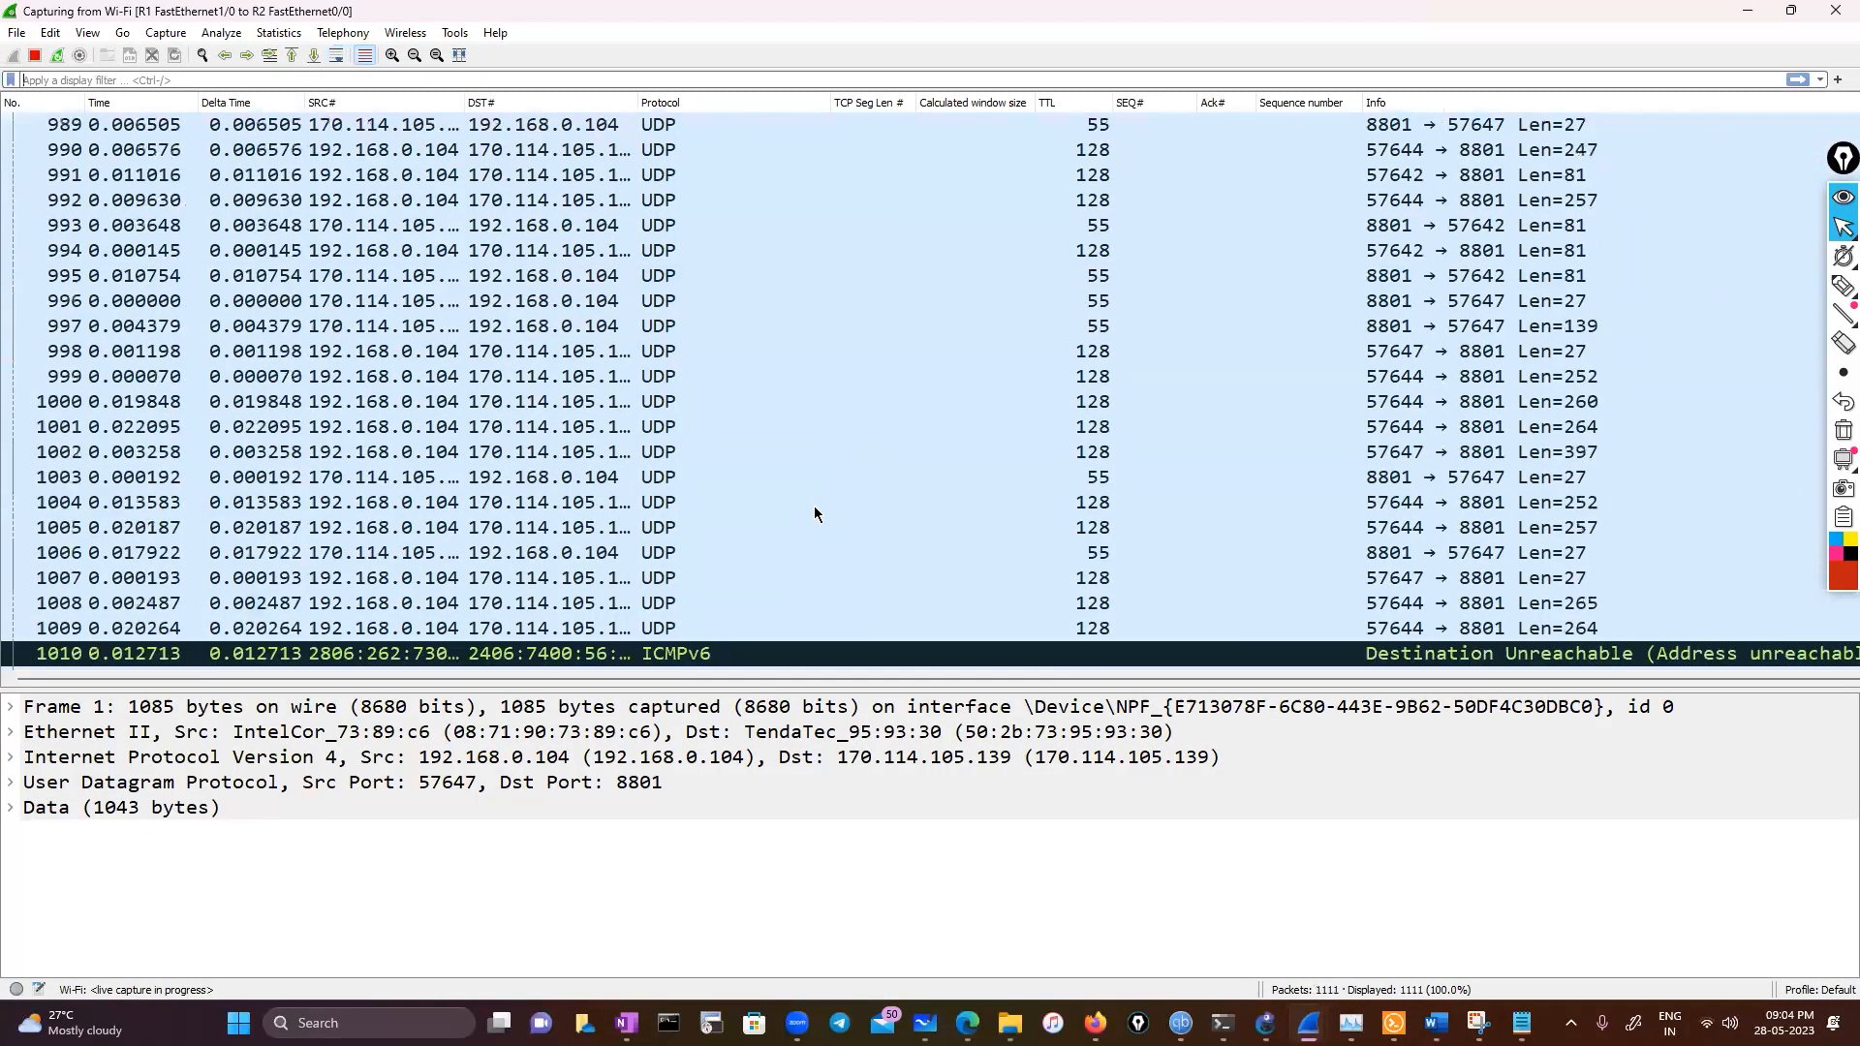
{"action": "key", "text": "alt+s"}
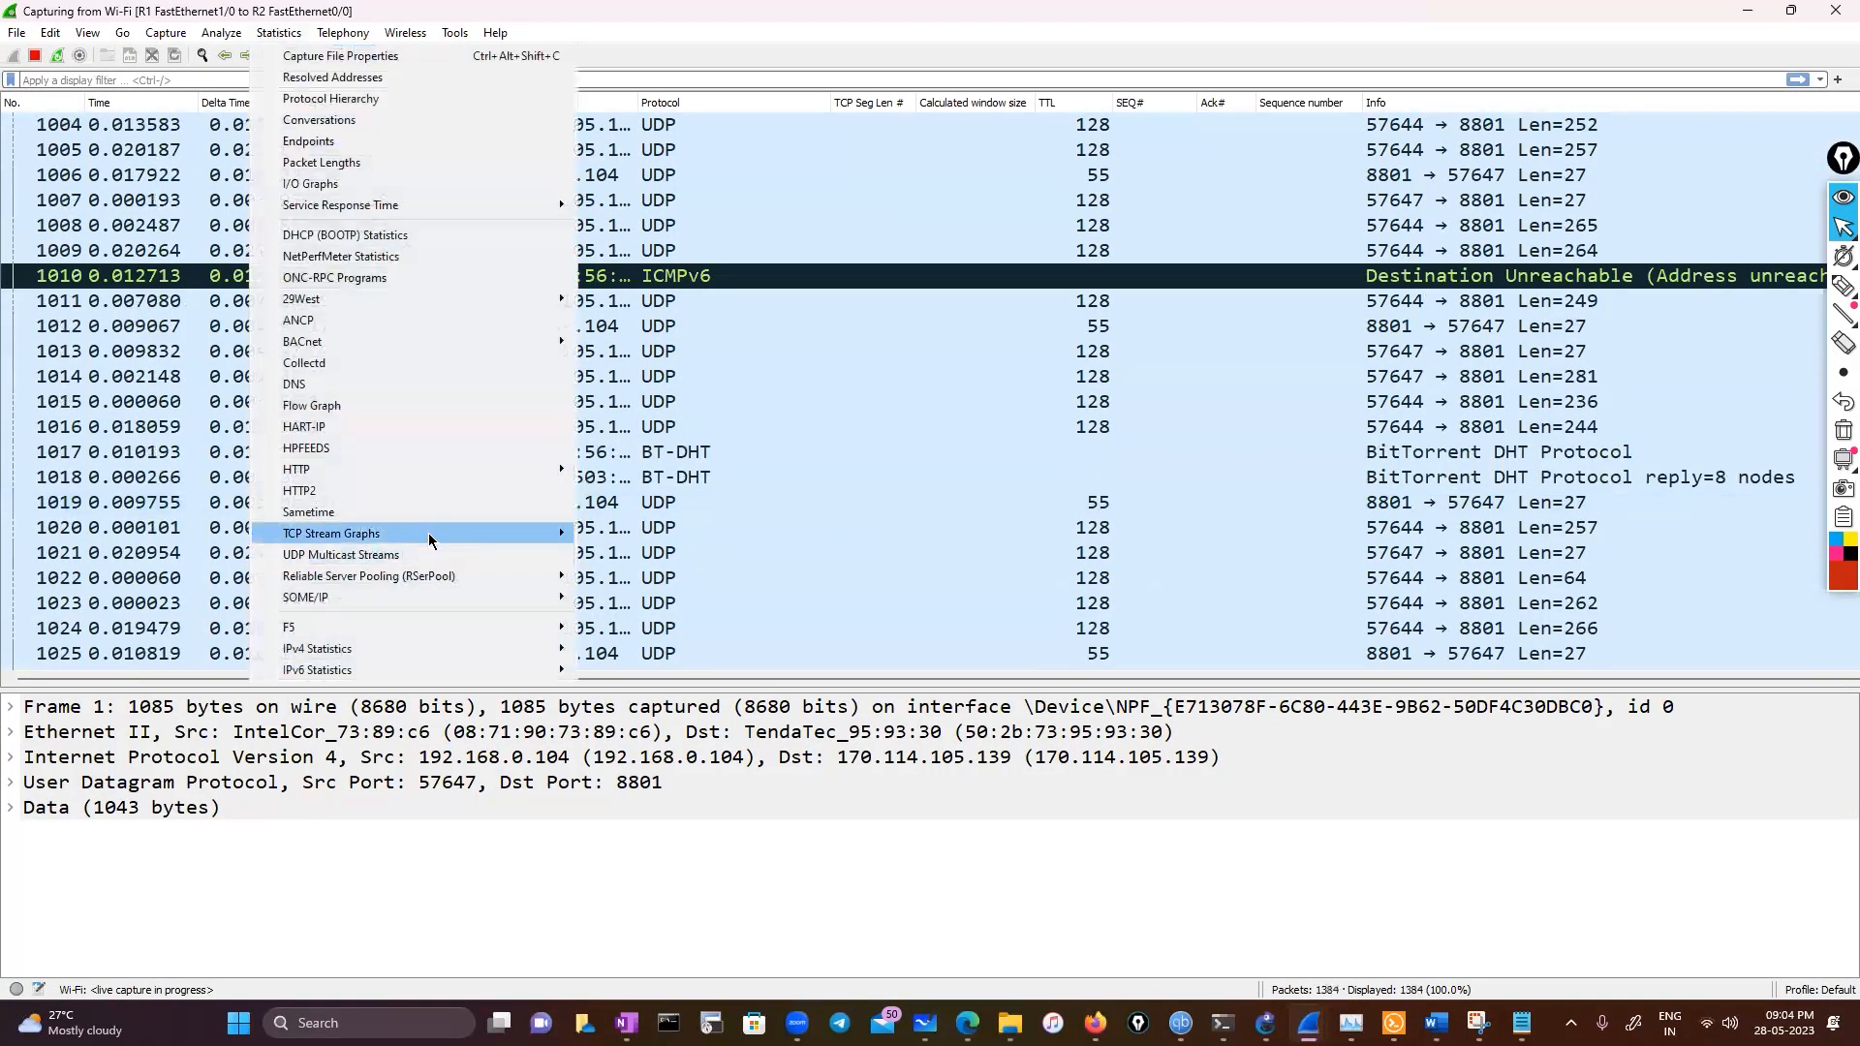
{"action": "left_click", "coordinate": [165, 362]}
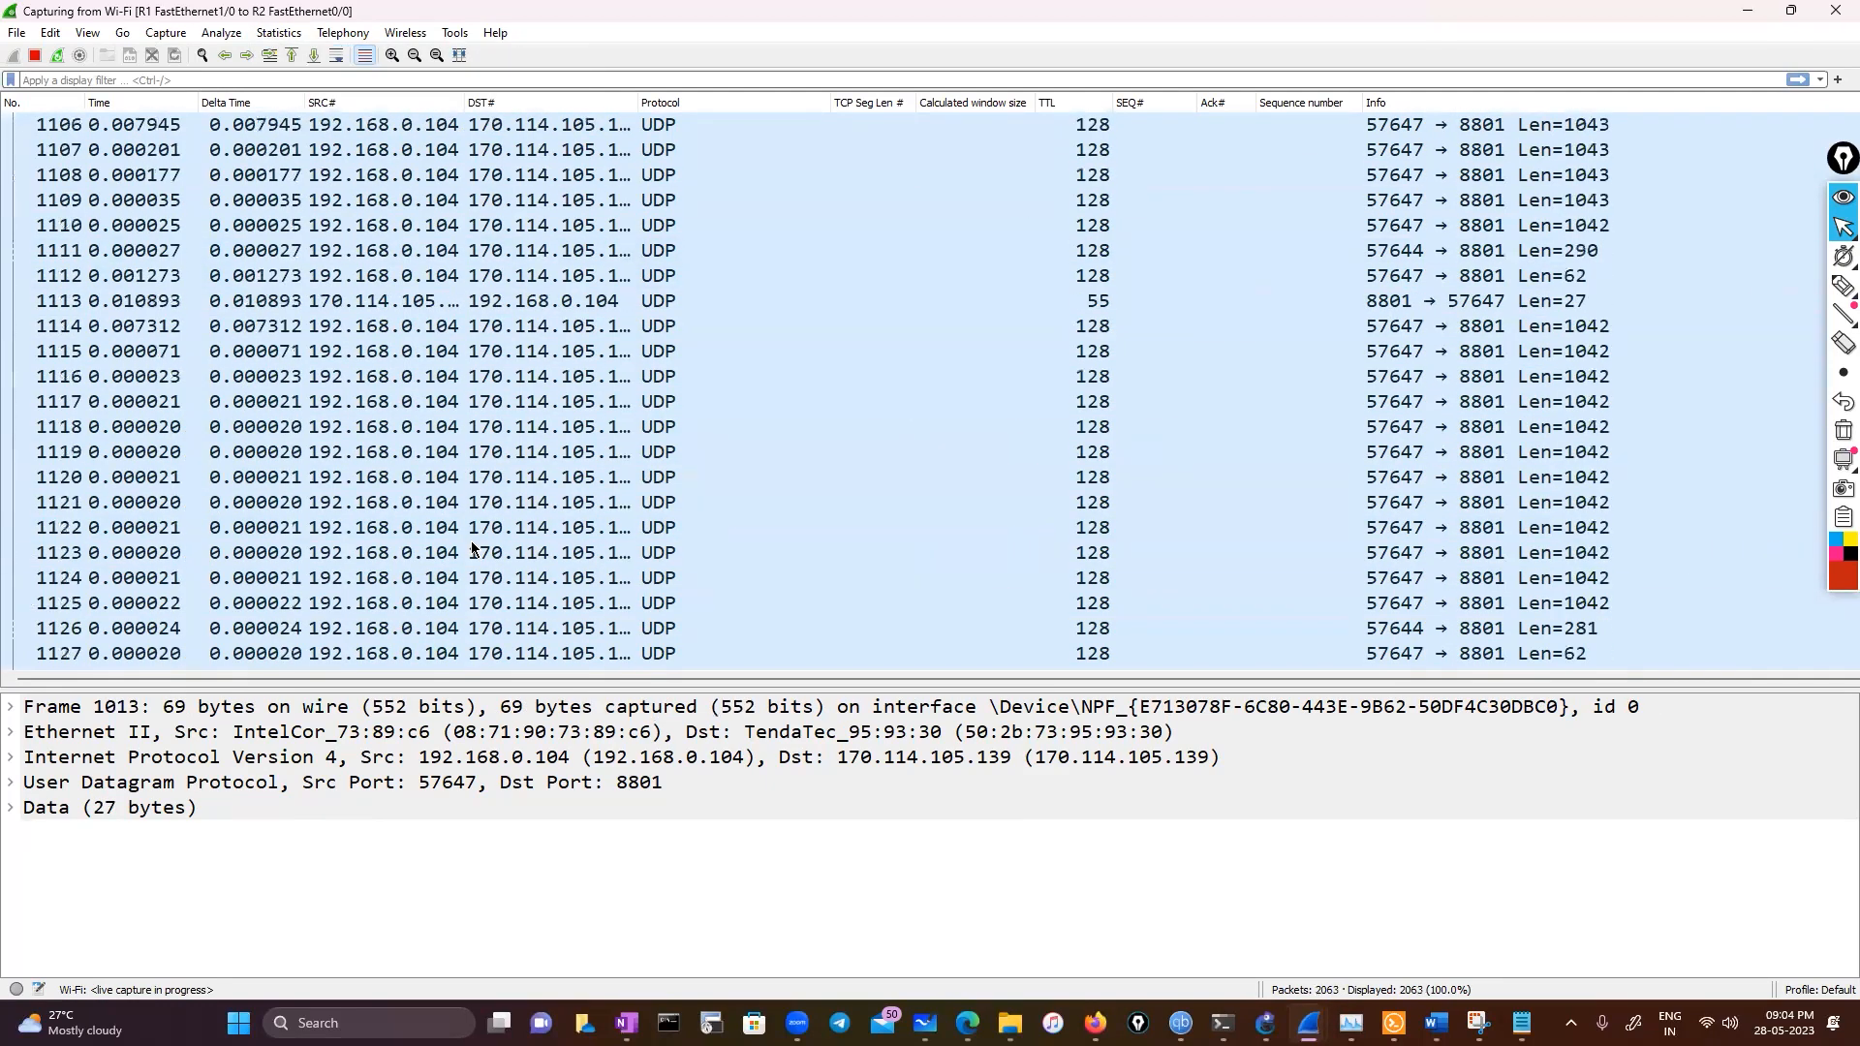
{"action": "left_click", "coordinate": [287, 36]}
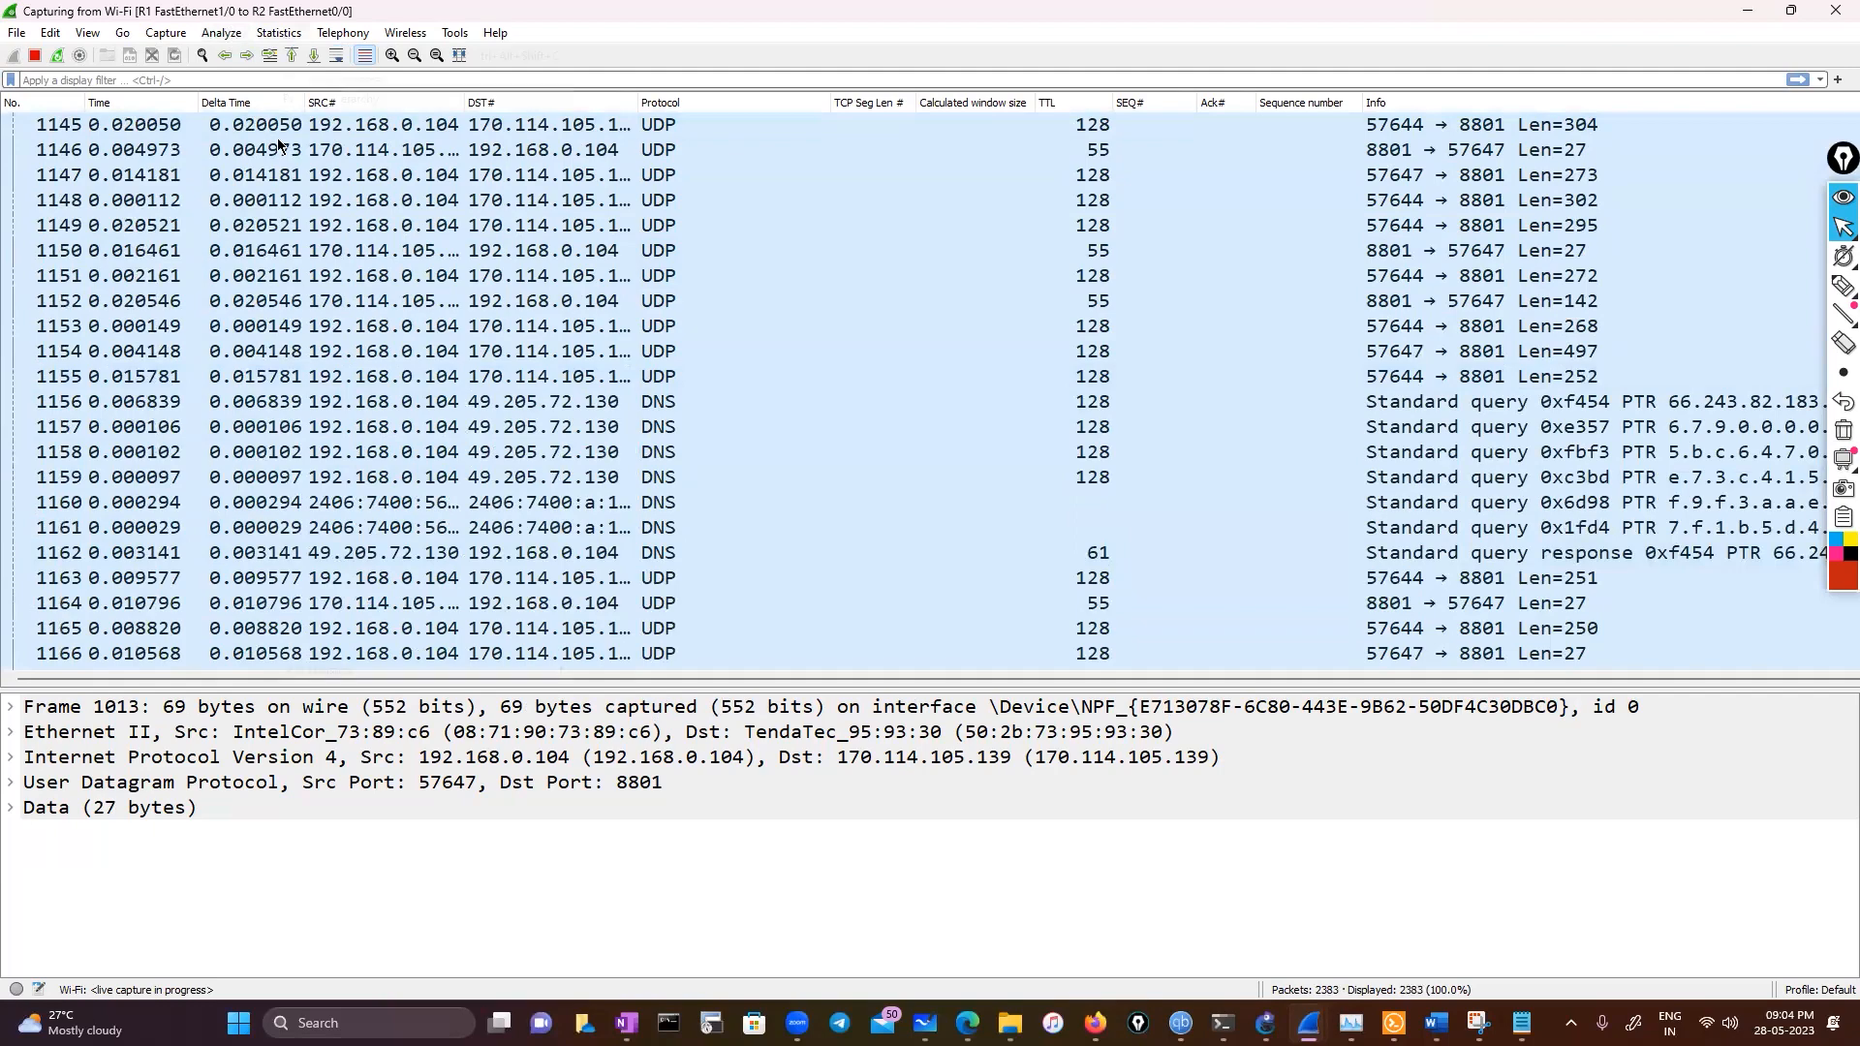
{"action": "mouse_move", "coordinate": [452, 534]}
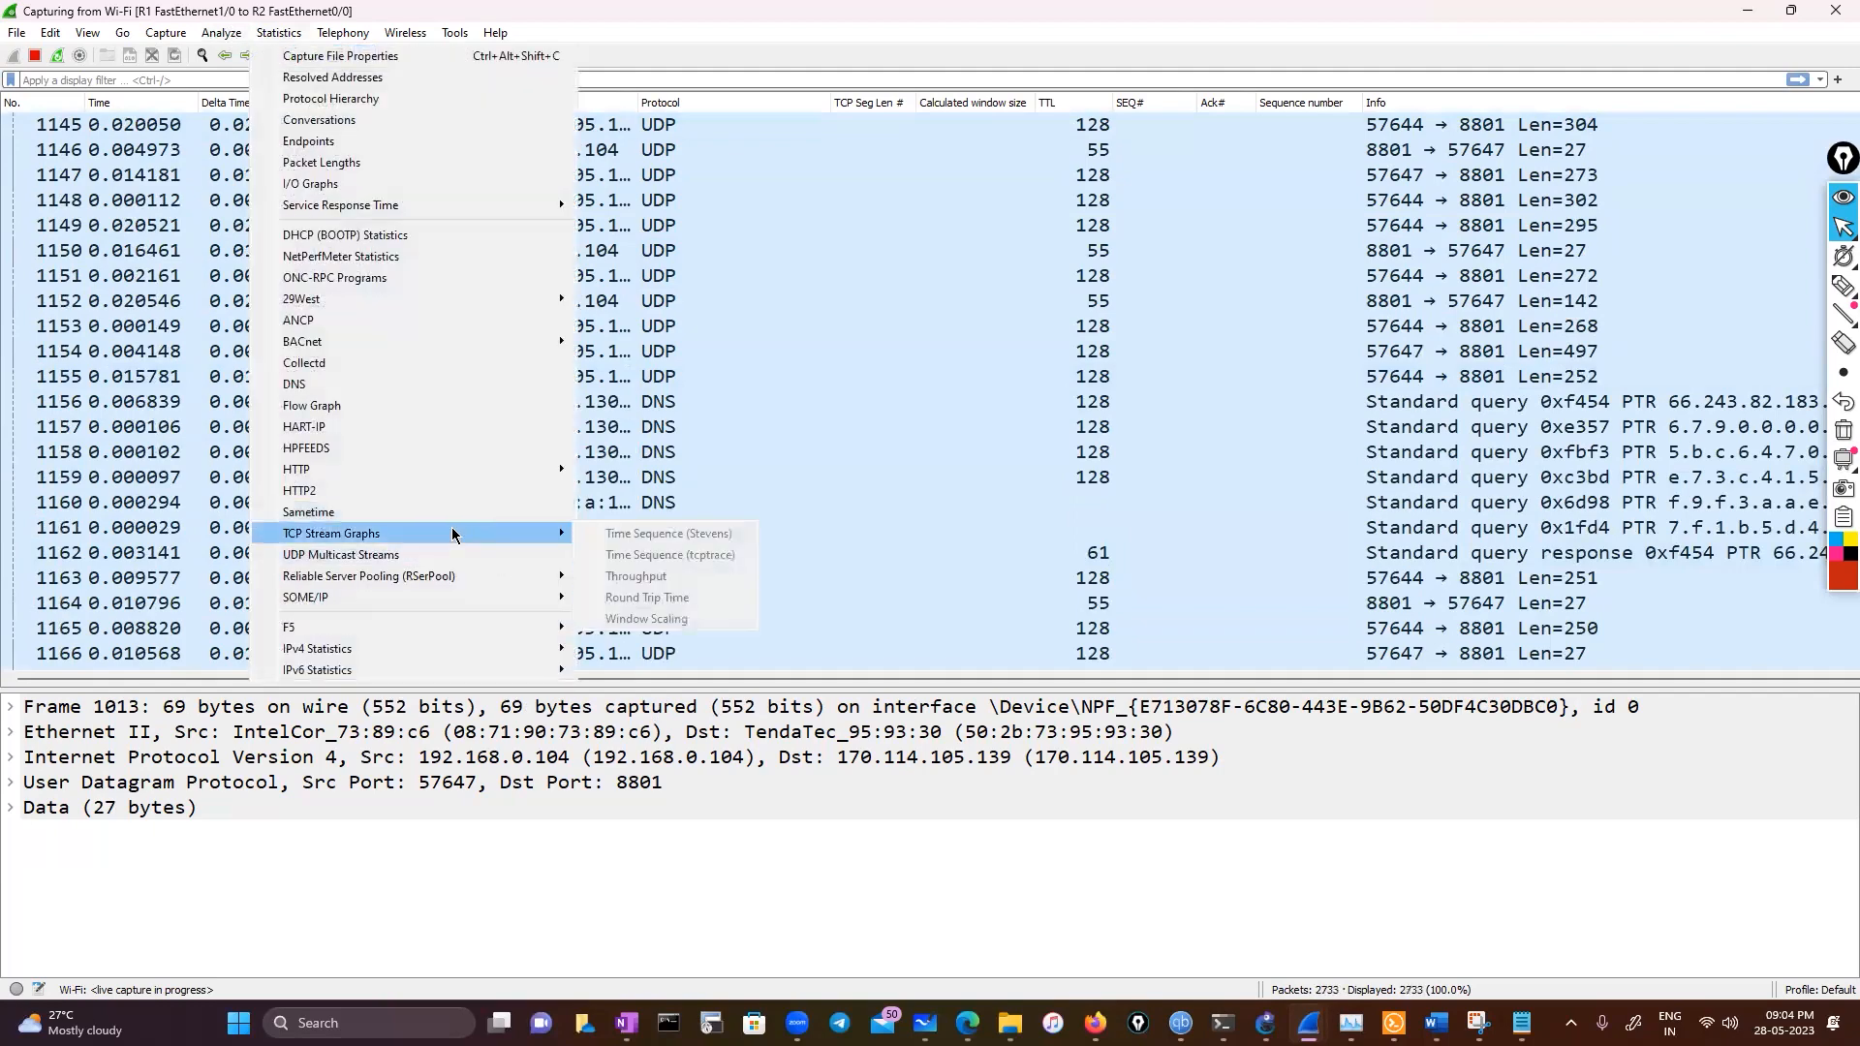
{"action": "left_click", "coordinate": [893, 484]}
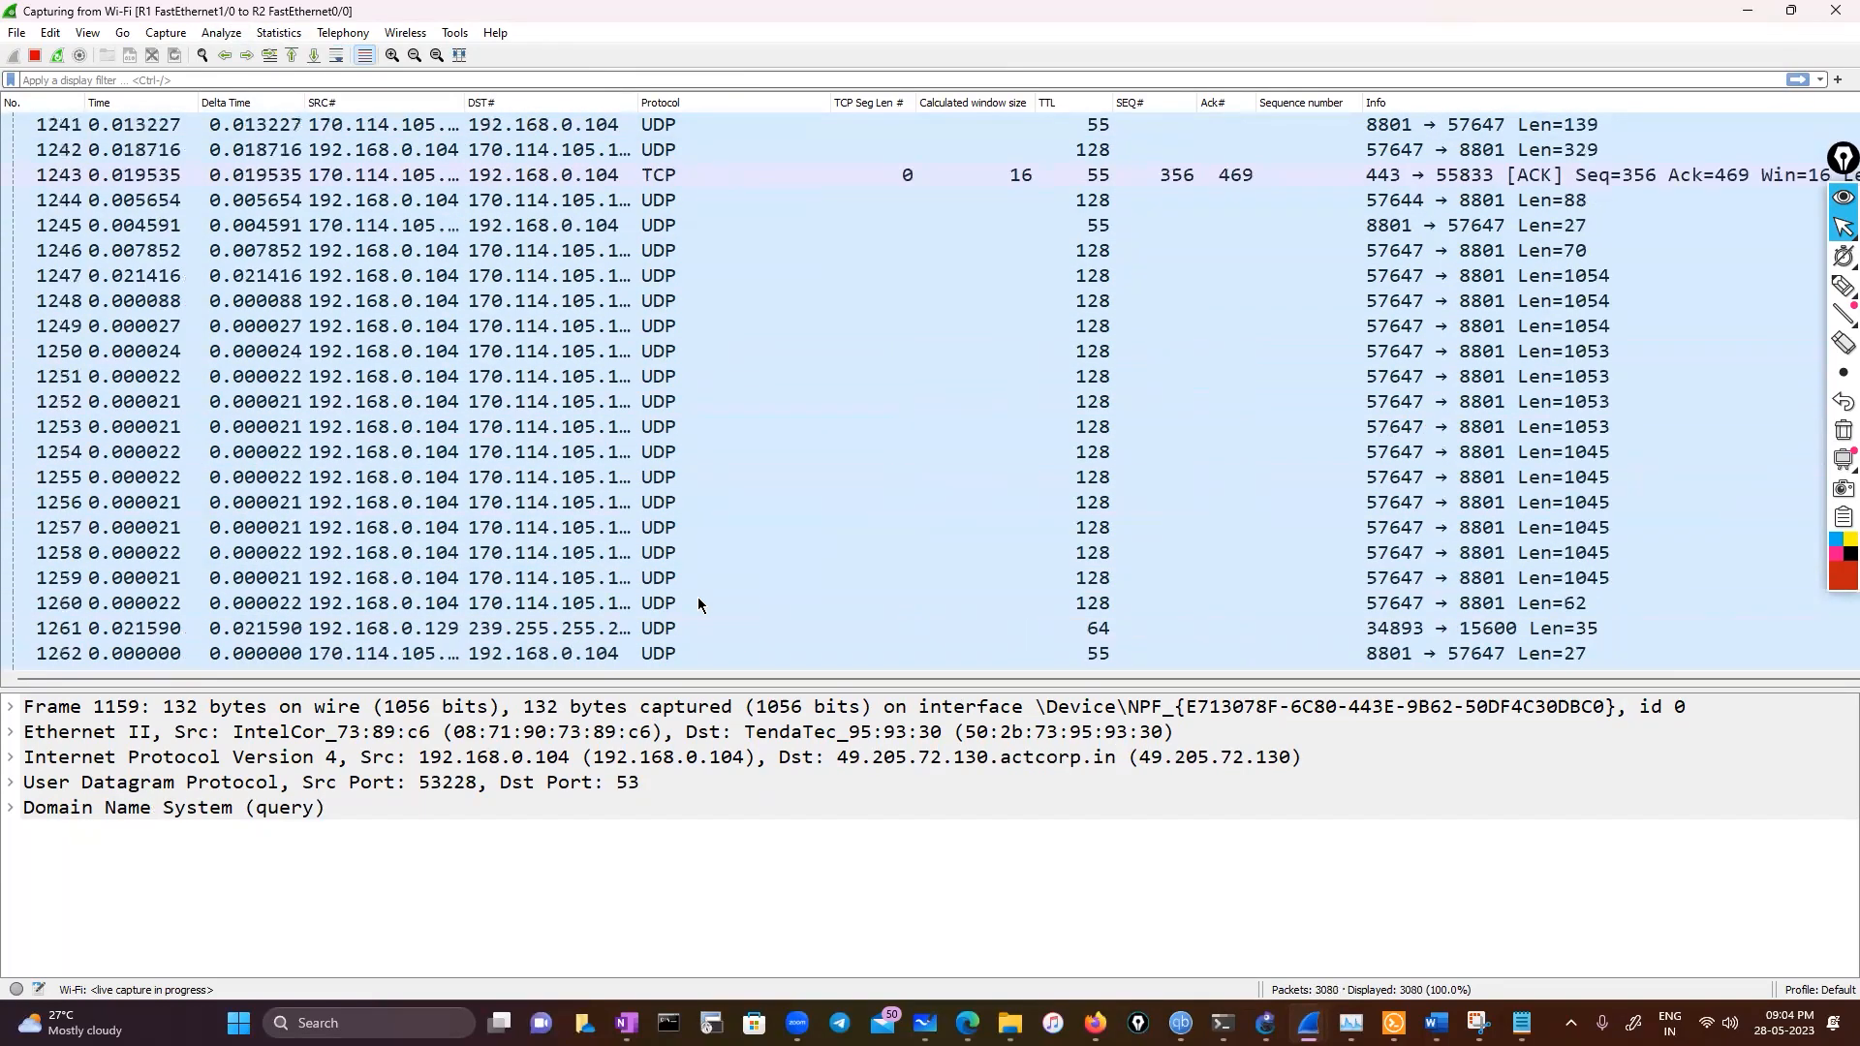
Search for iperf in Everything and open the iperf-3.1.3-win64 folder
{"action": "left_click", "coordinate": [365, 1017]}
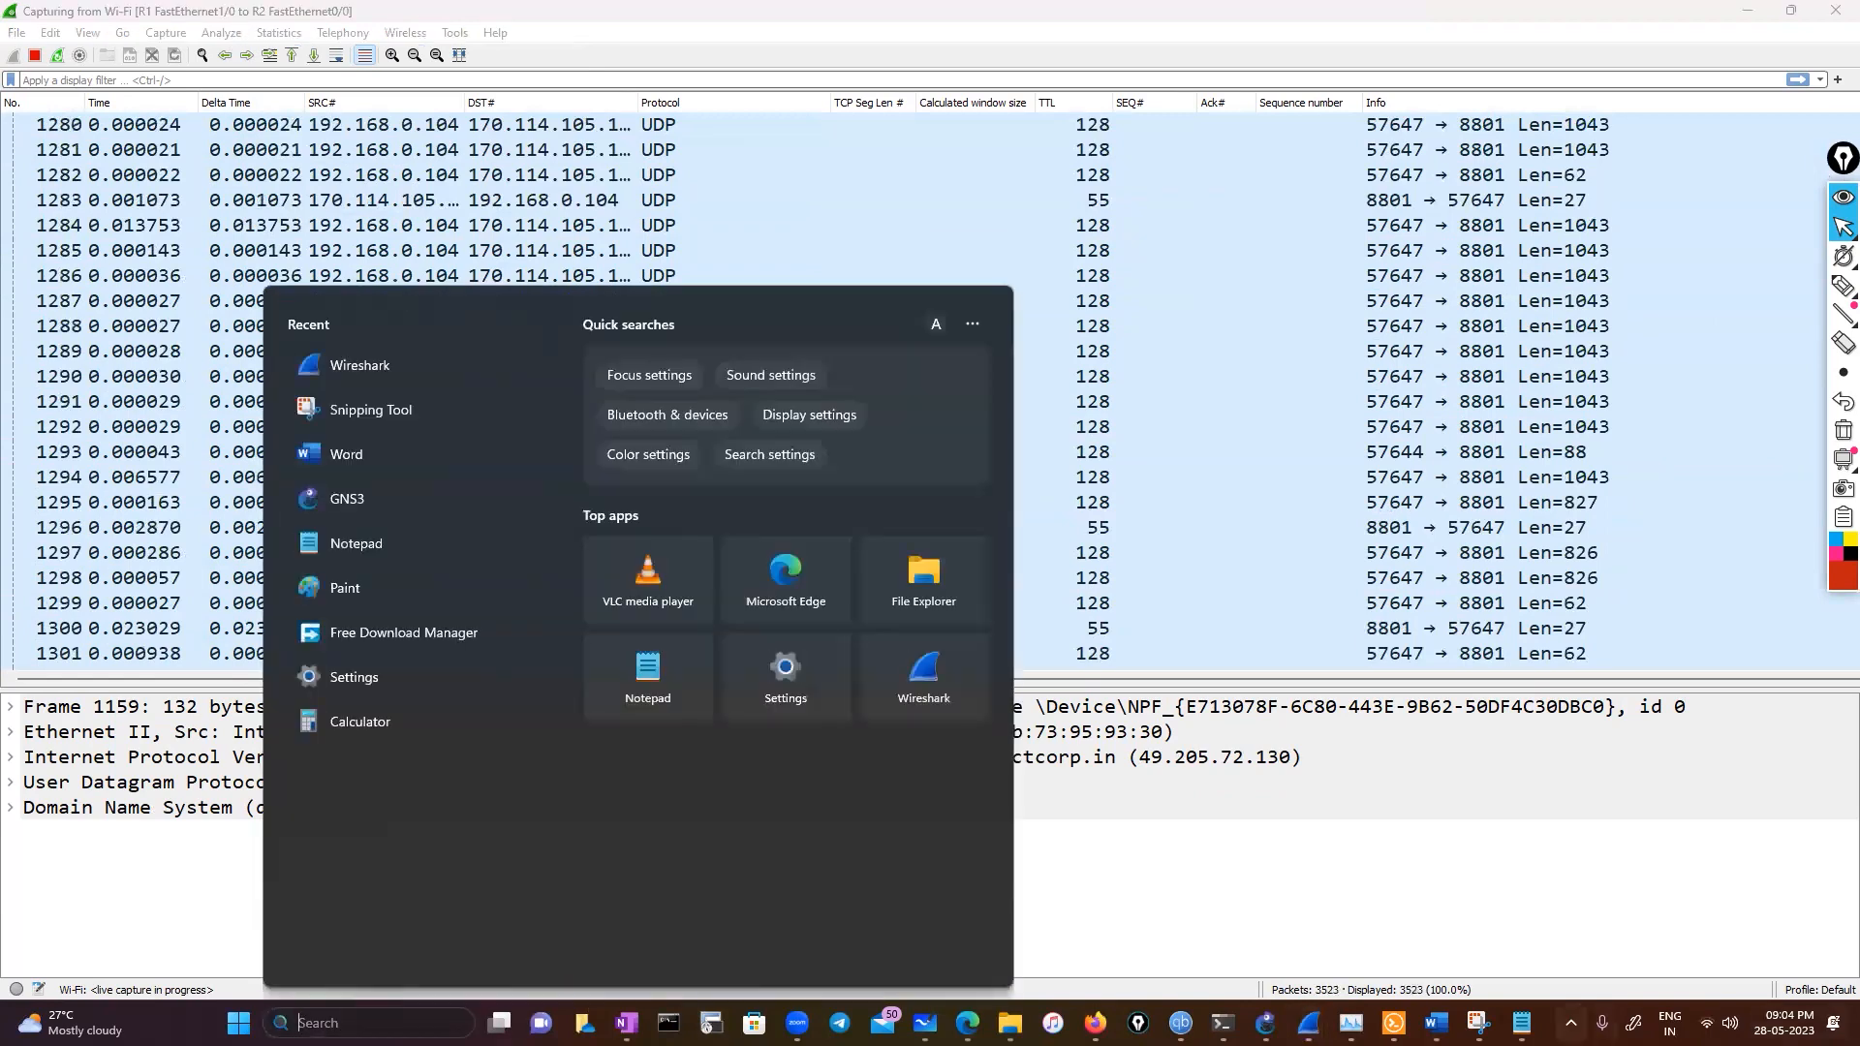
{"action": "left_click", "coordinate": [1570, 1023]}
{"action": "left_click", "coordinate": [1533, 927]}
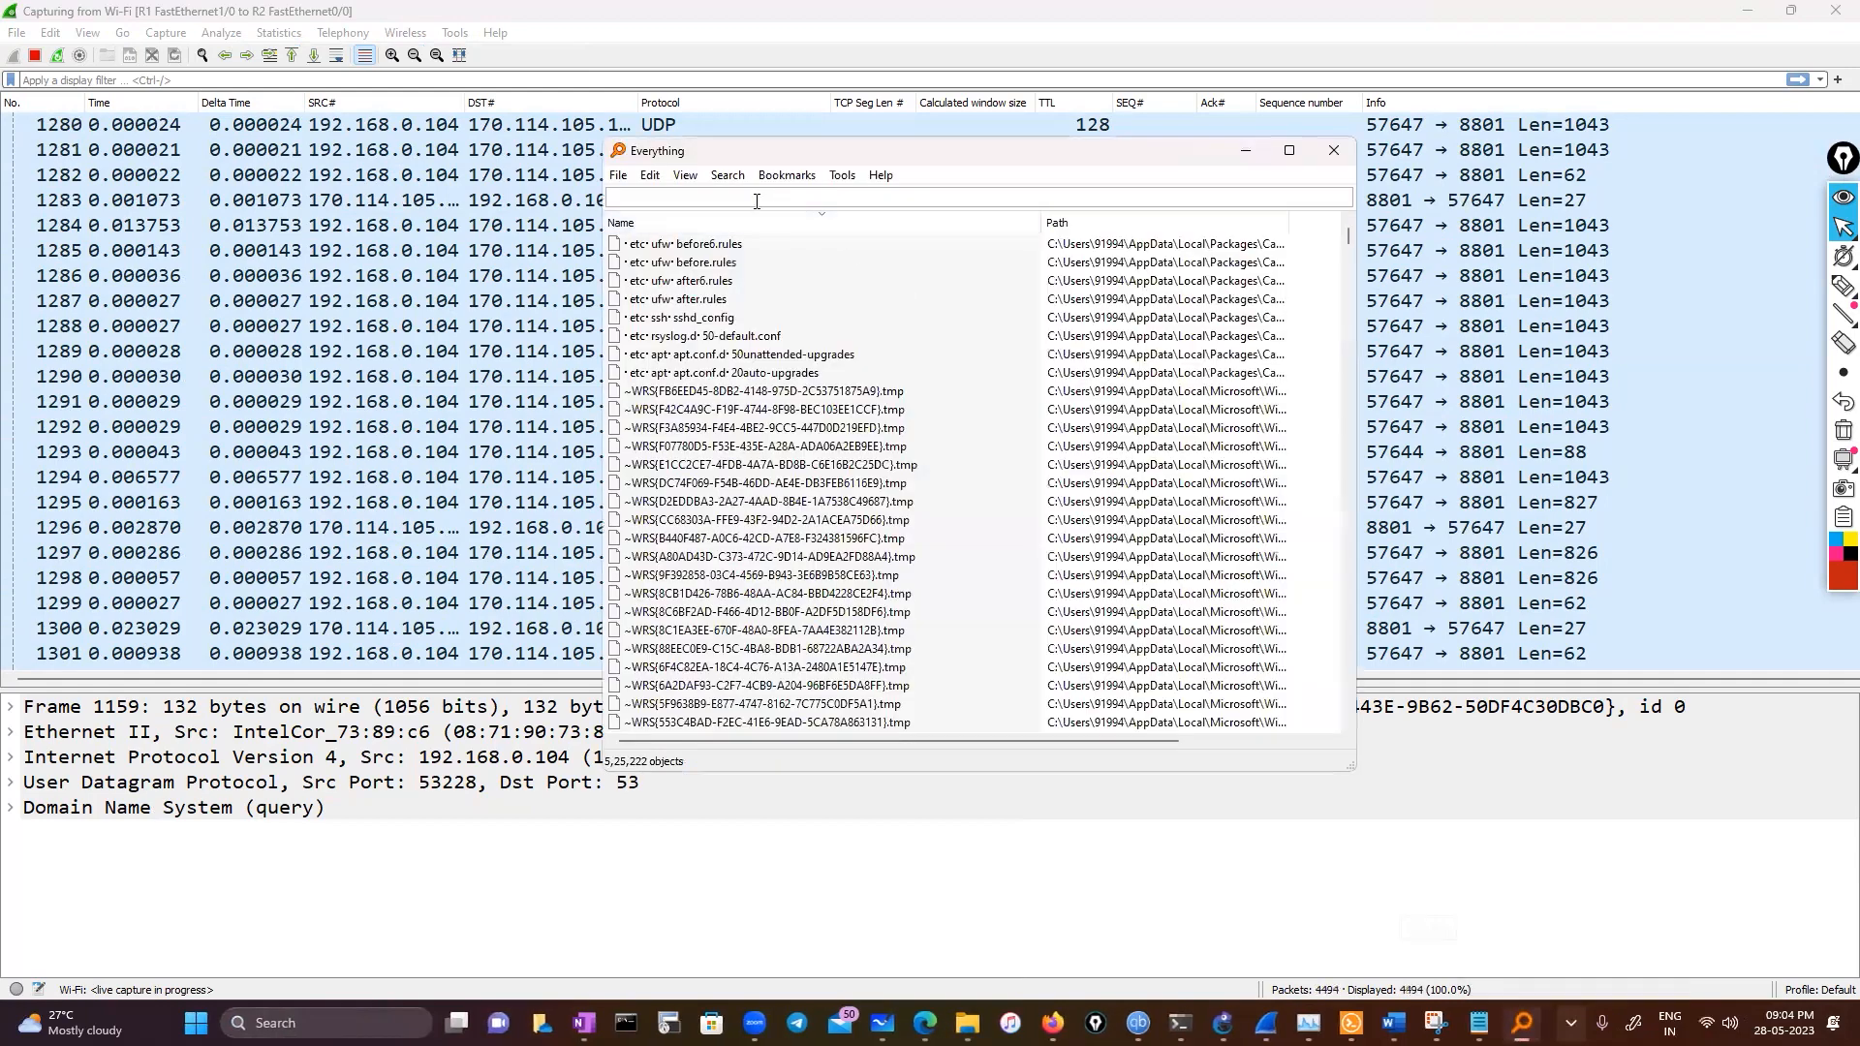
{"action": "type", "text": "iperf"}
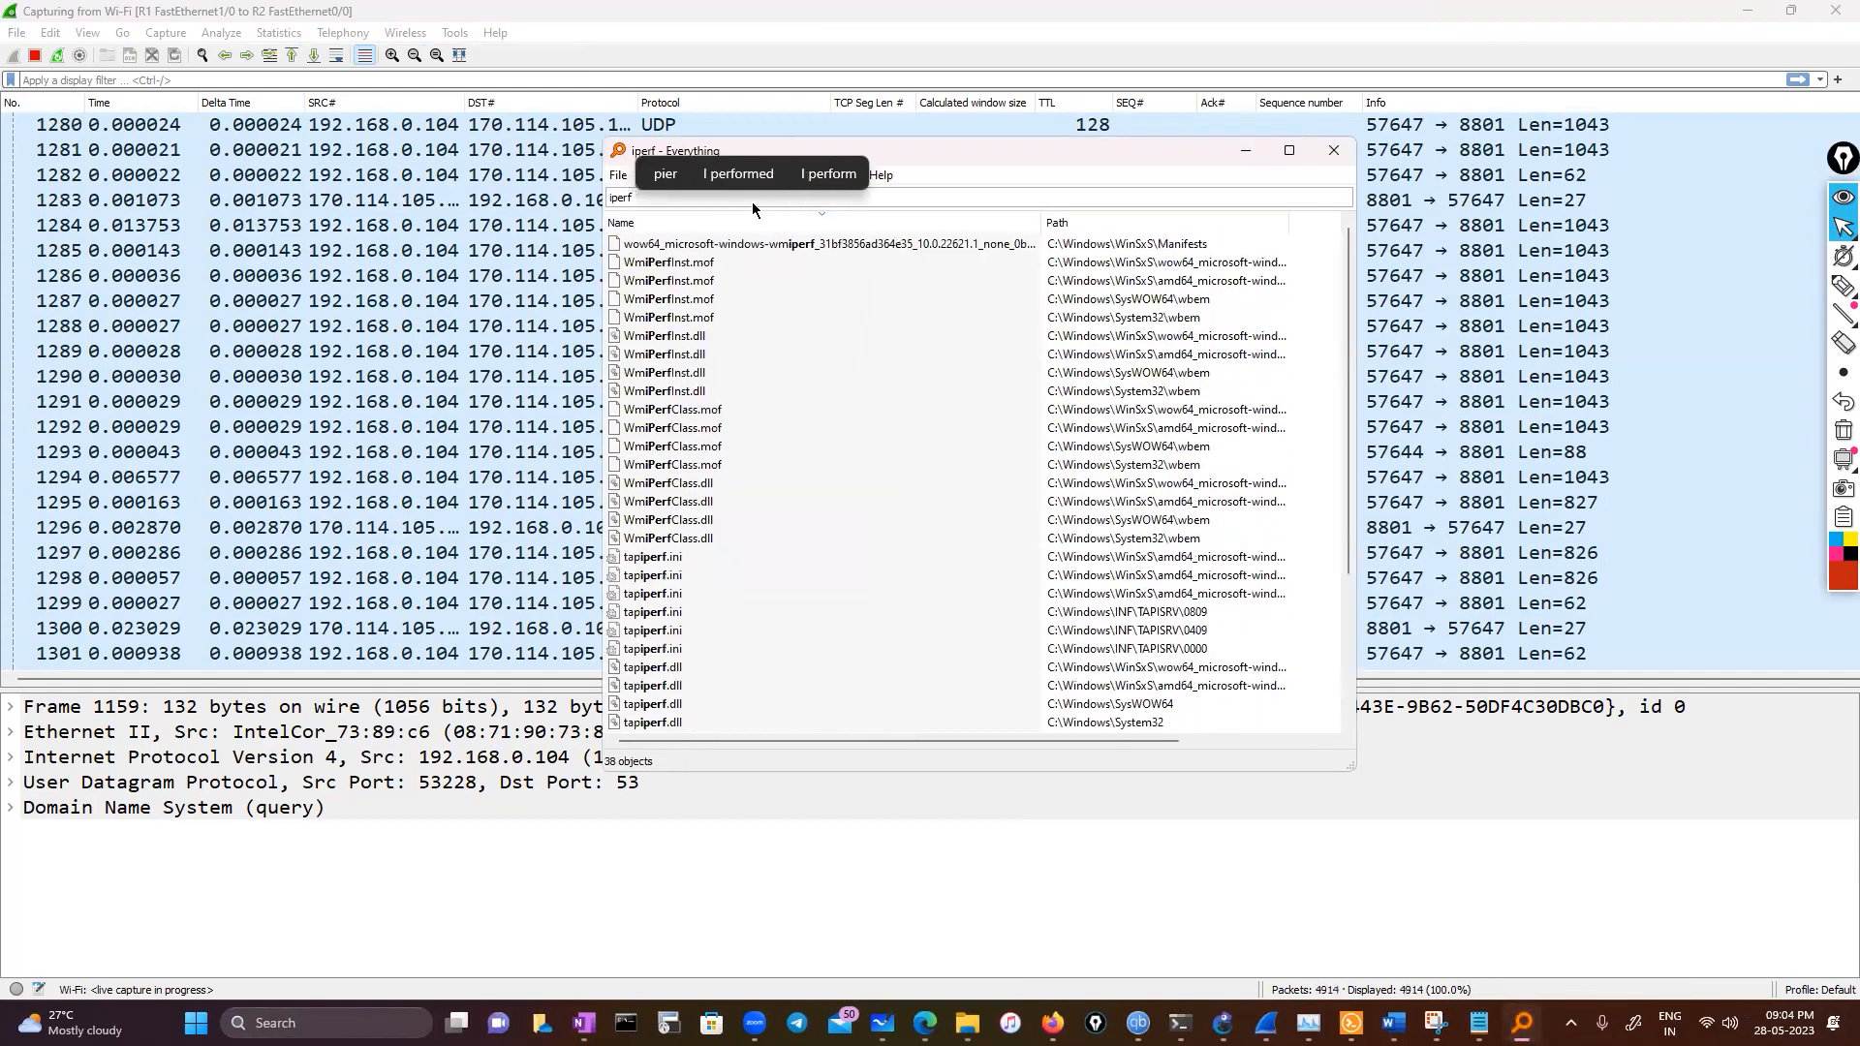
{"action": "scroll", "coordinate": [809, 710], "scroll_direction": "down", "scroll_amount": 4}
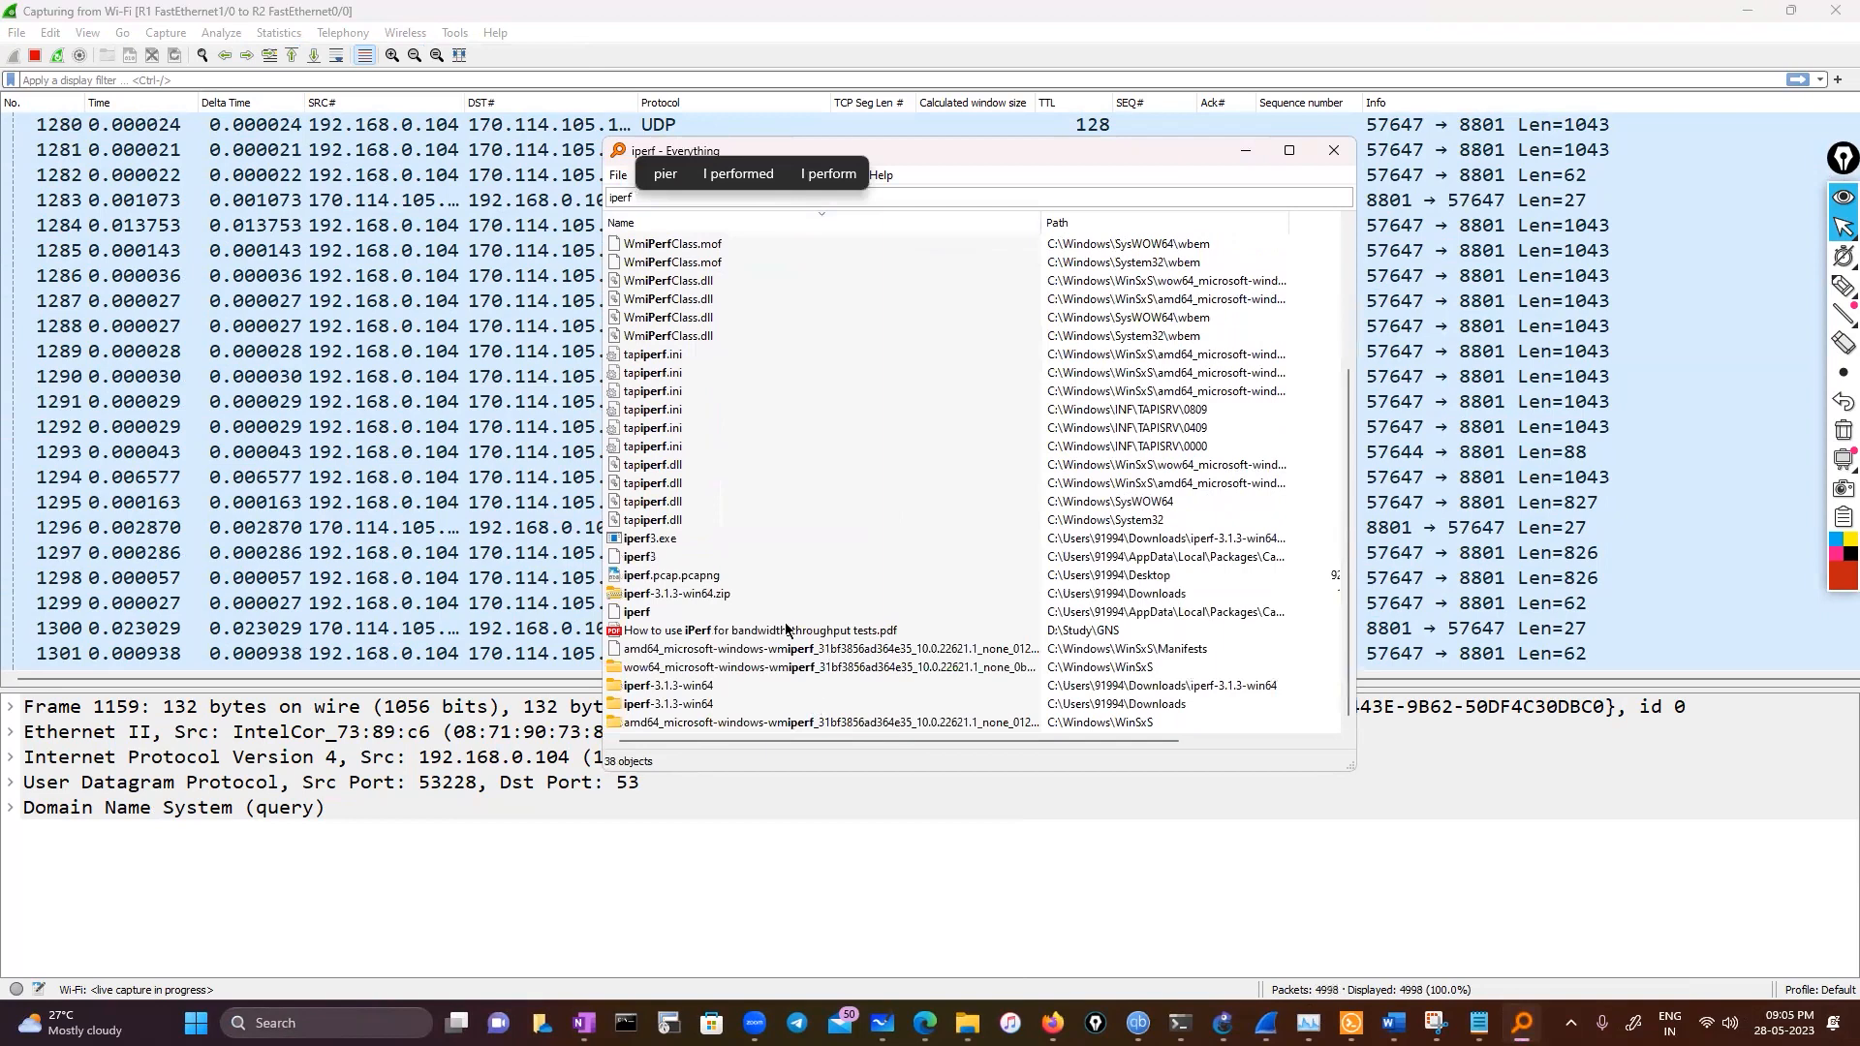
{"action": "double_click", "coordinate": [672, 688]}
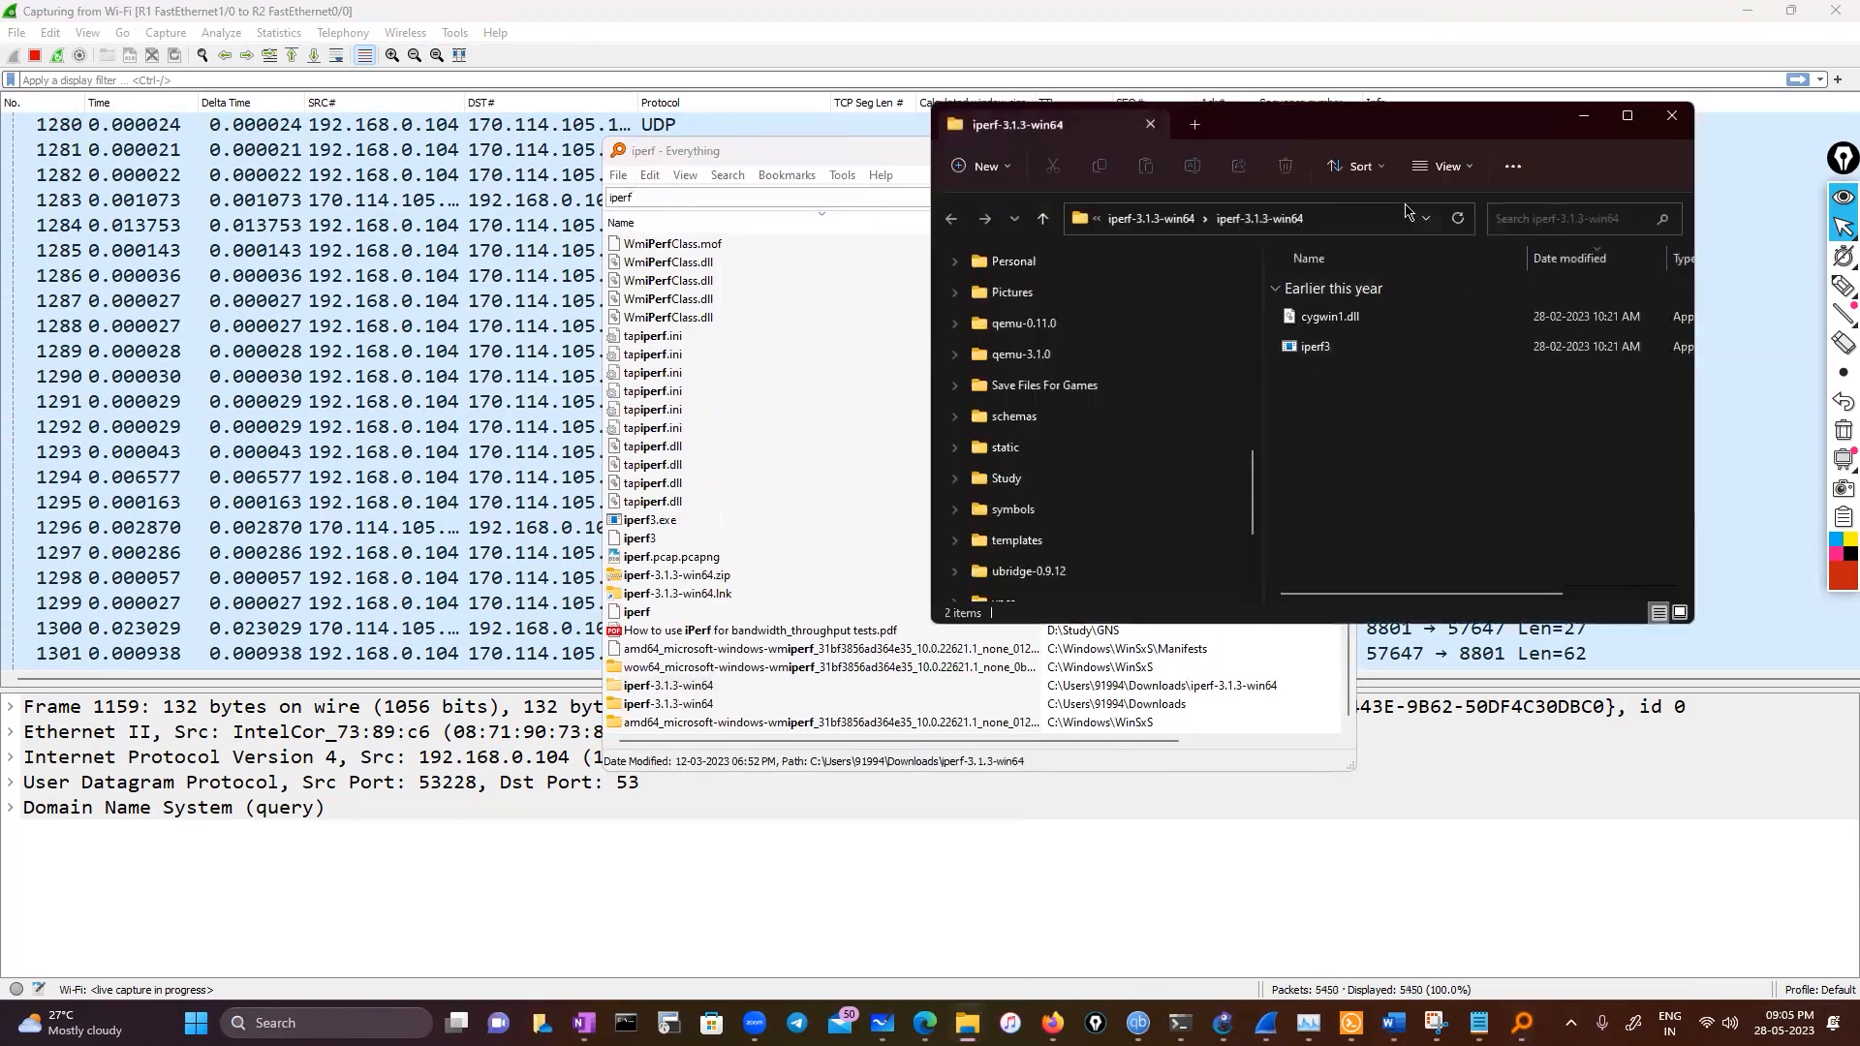
Copy the iperf3 executable's full path from the iperf-3.1.3-win64 folder
{"action": "left_click", "coordinate": [1400, 219]}
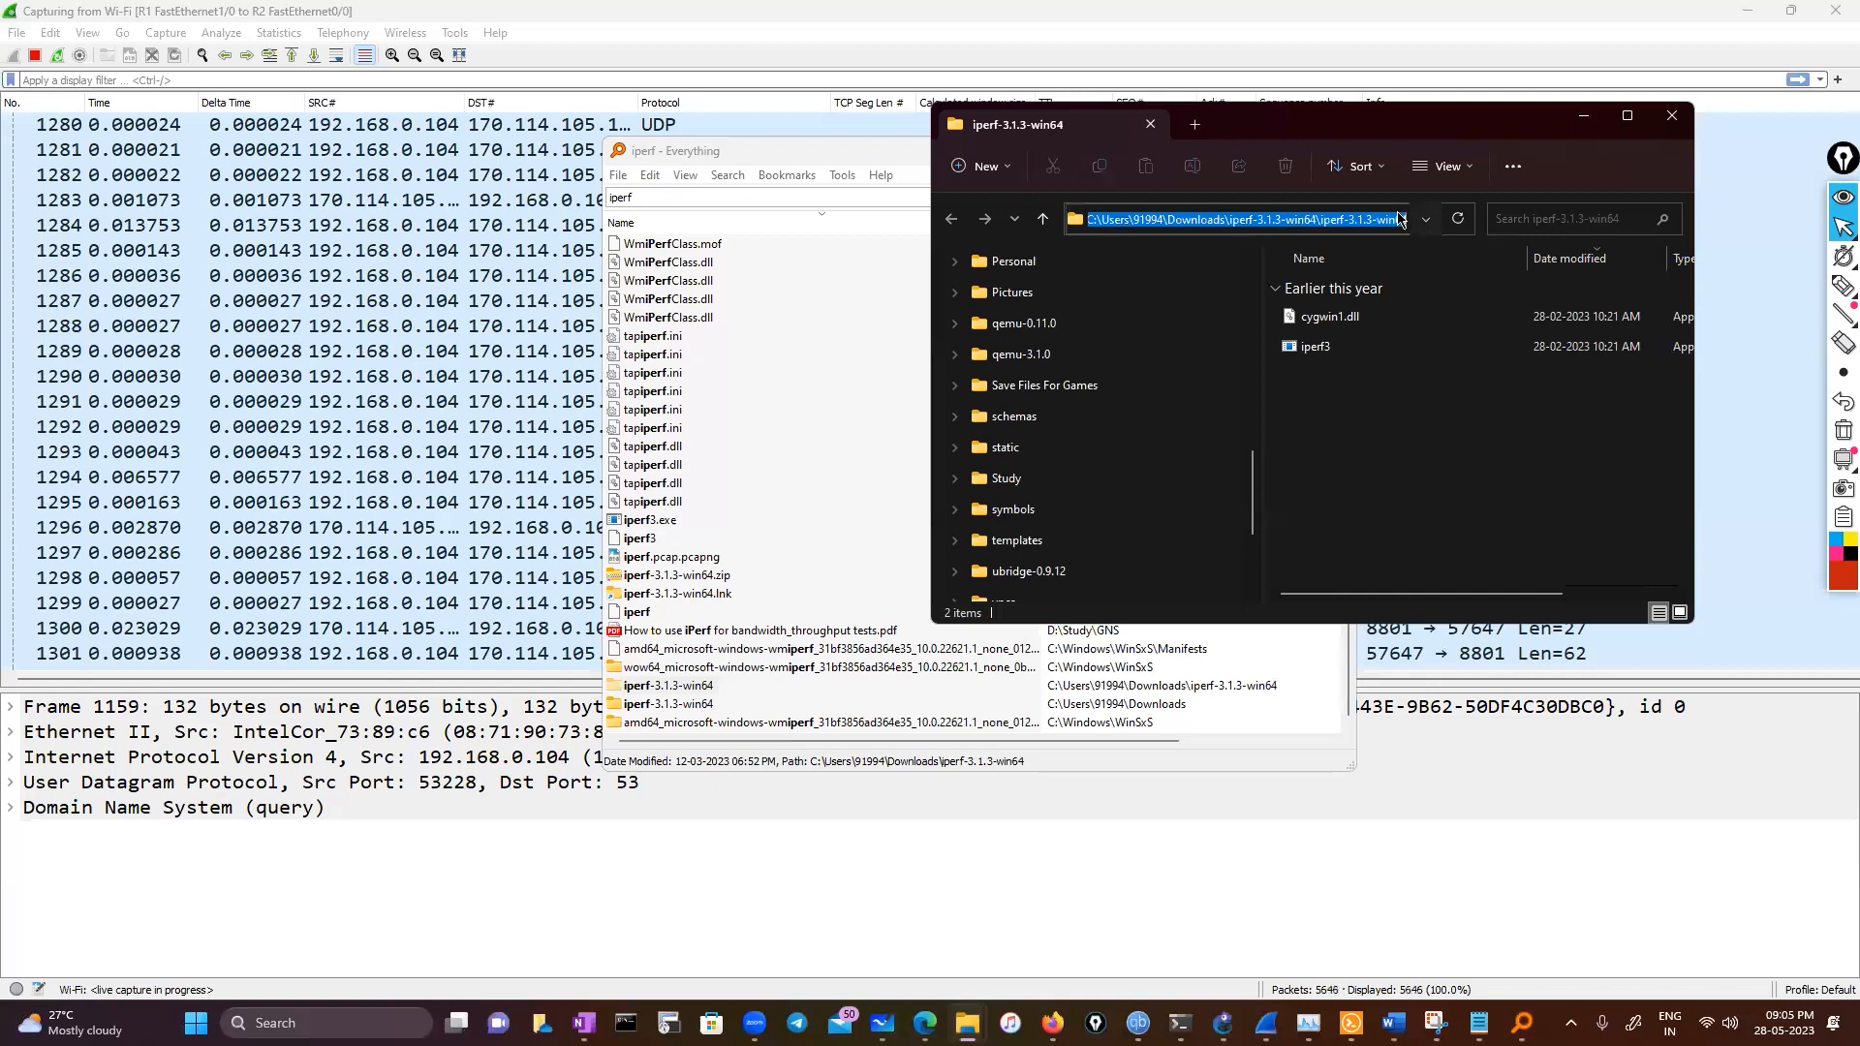
{"action": "left_click", "coordinate": [1627, 115]}
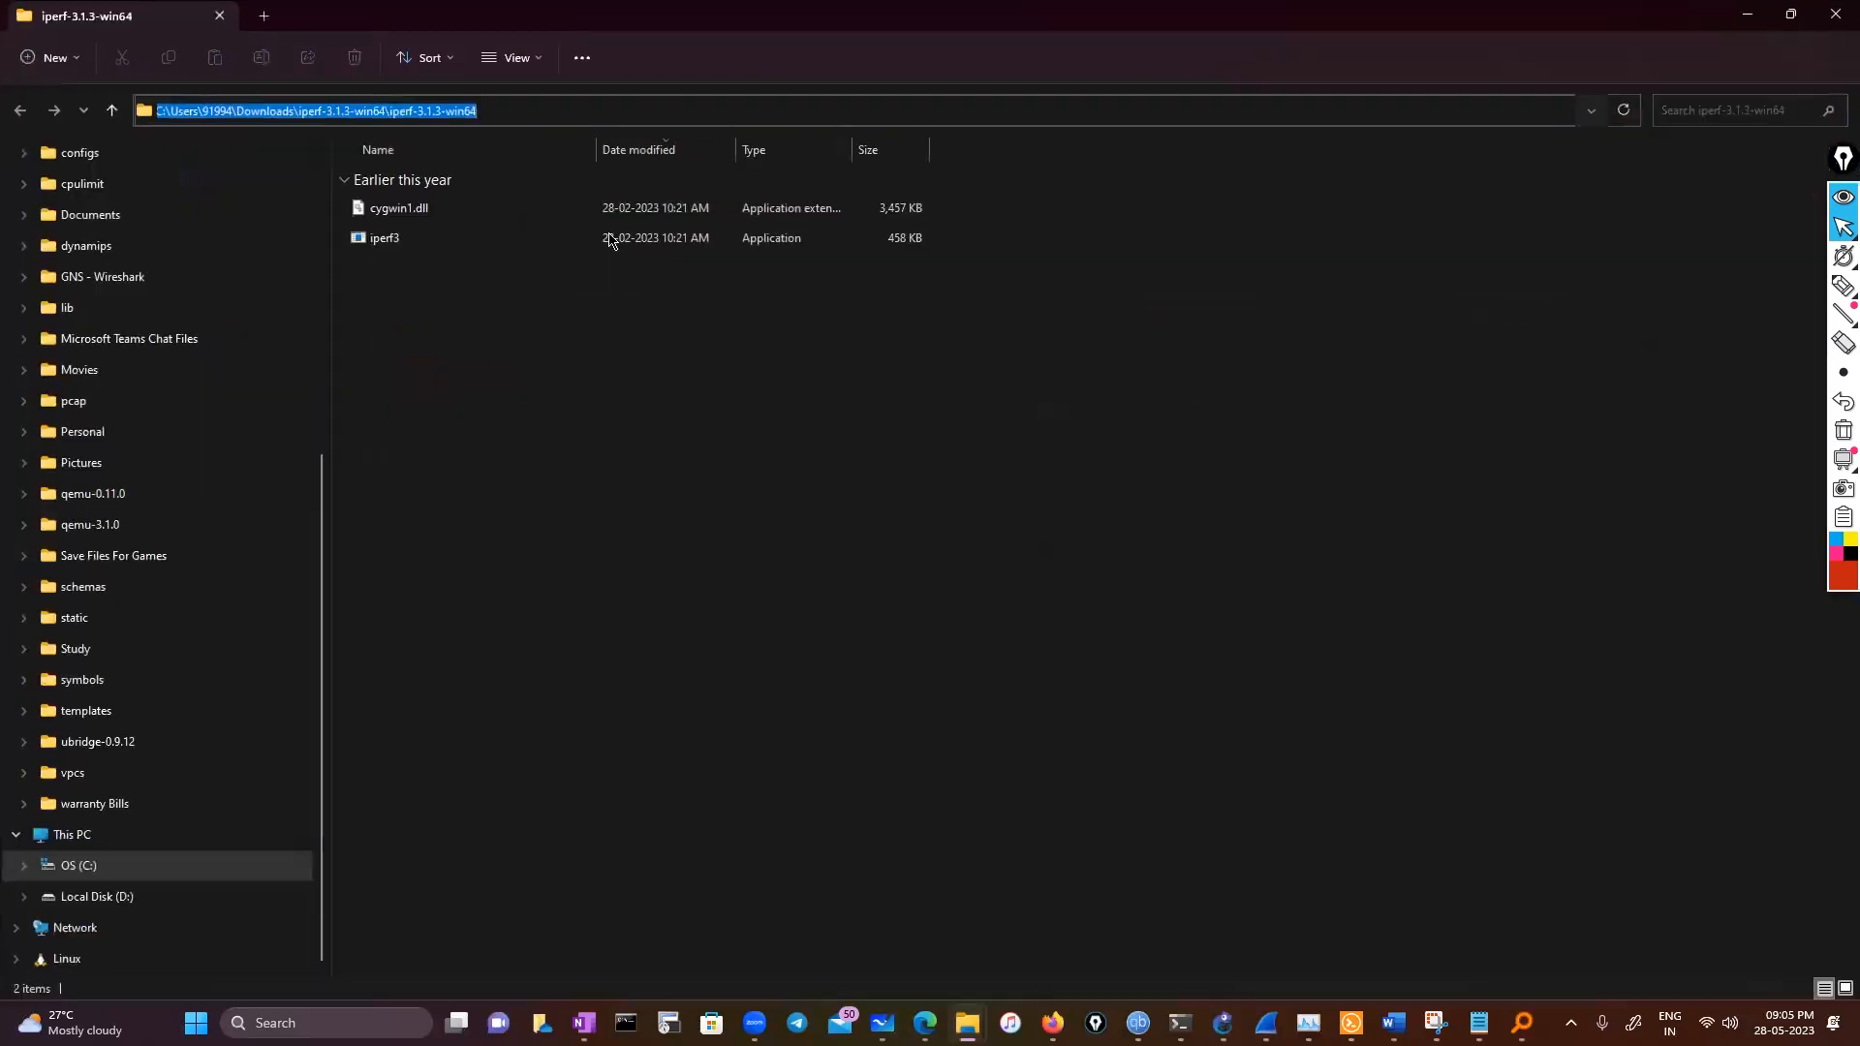
{"action": "right_click", "coordinate": [454, 109]}
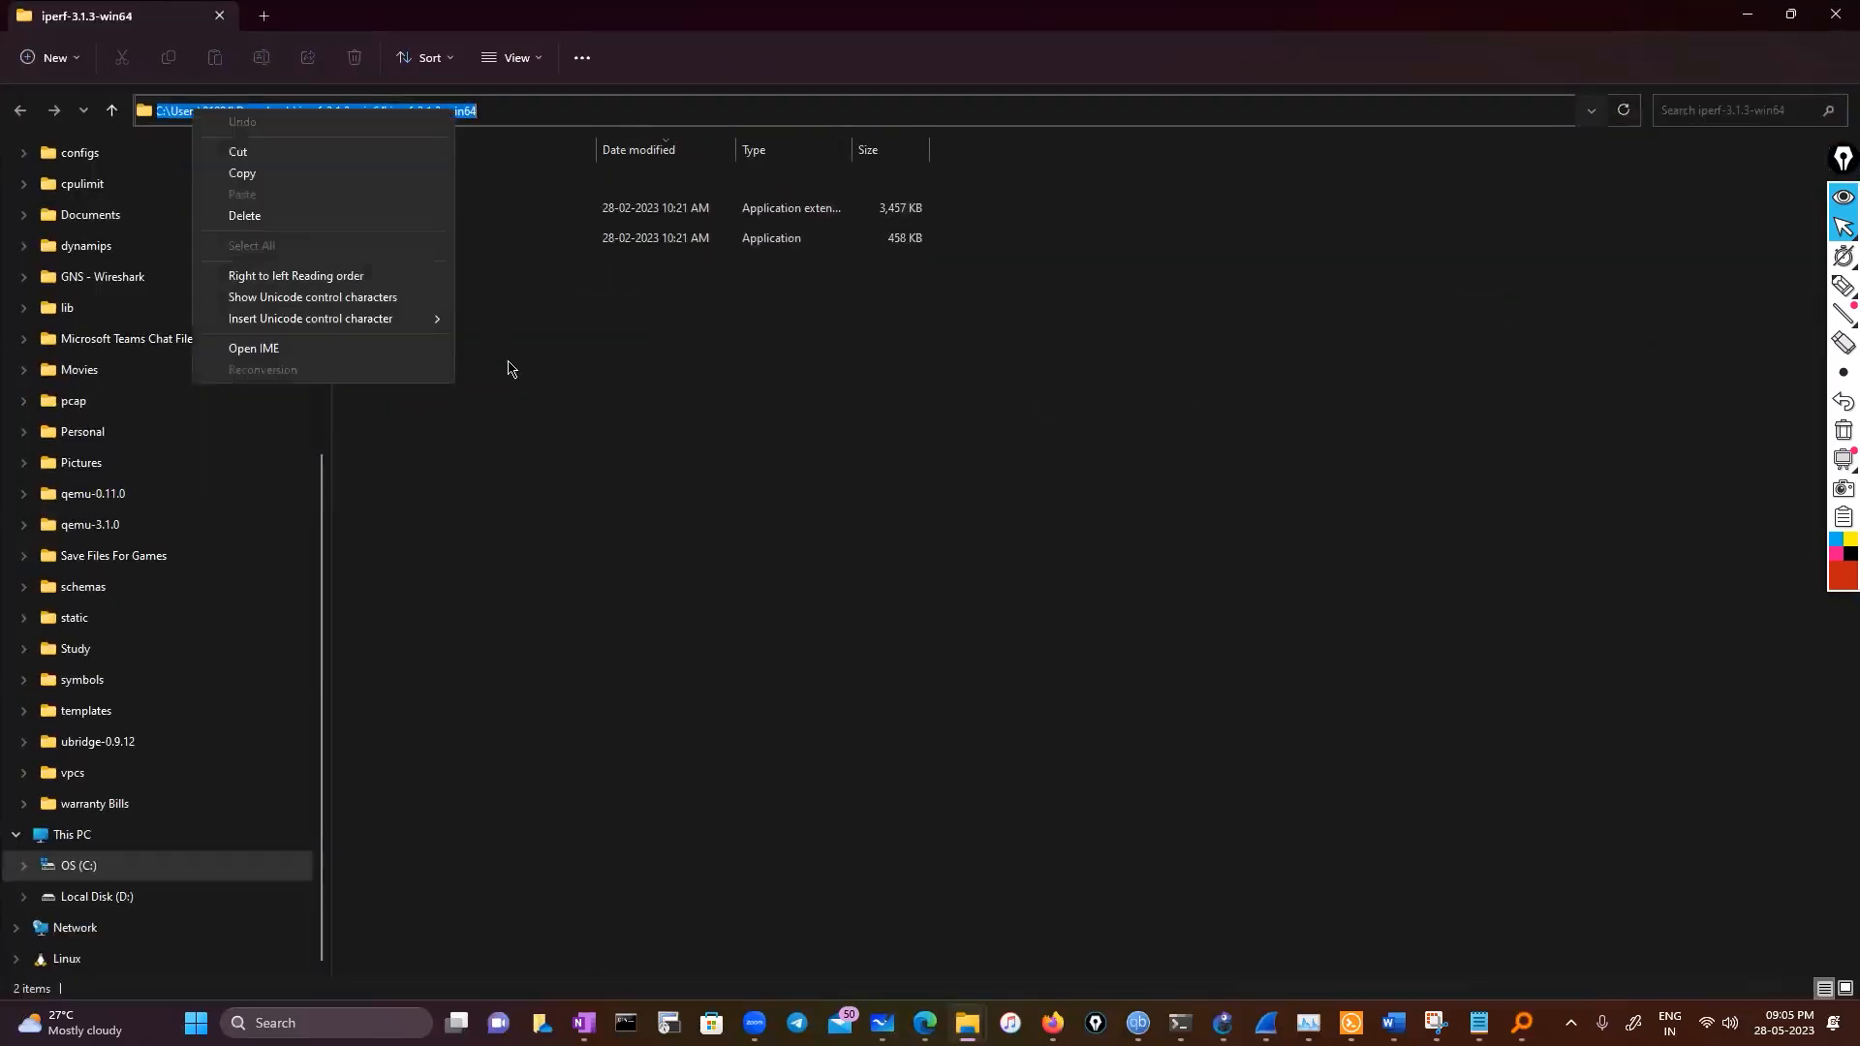
{"action": "left_click", "coordinate": [511, 366]}
{"action": "right_click", "coordinate": [433, 254]}
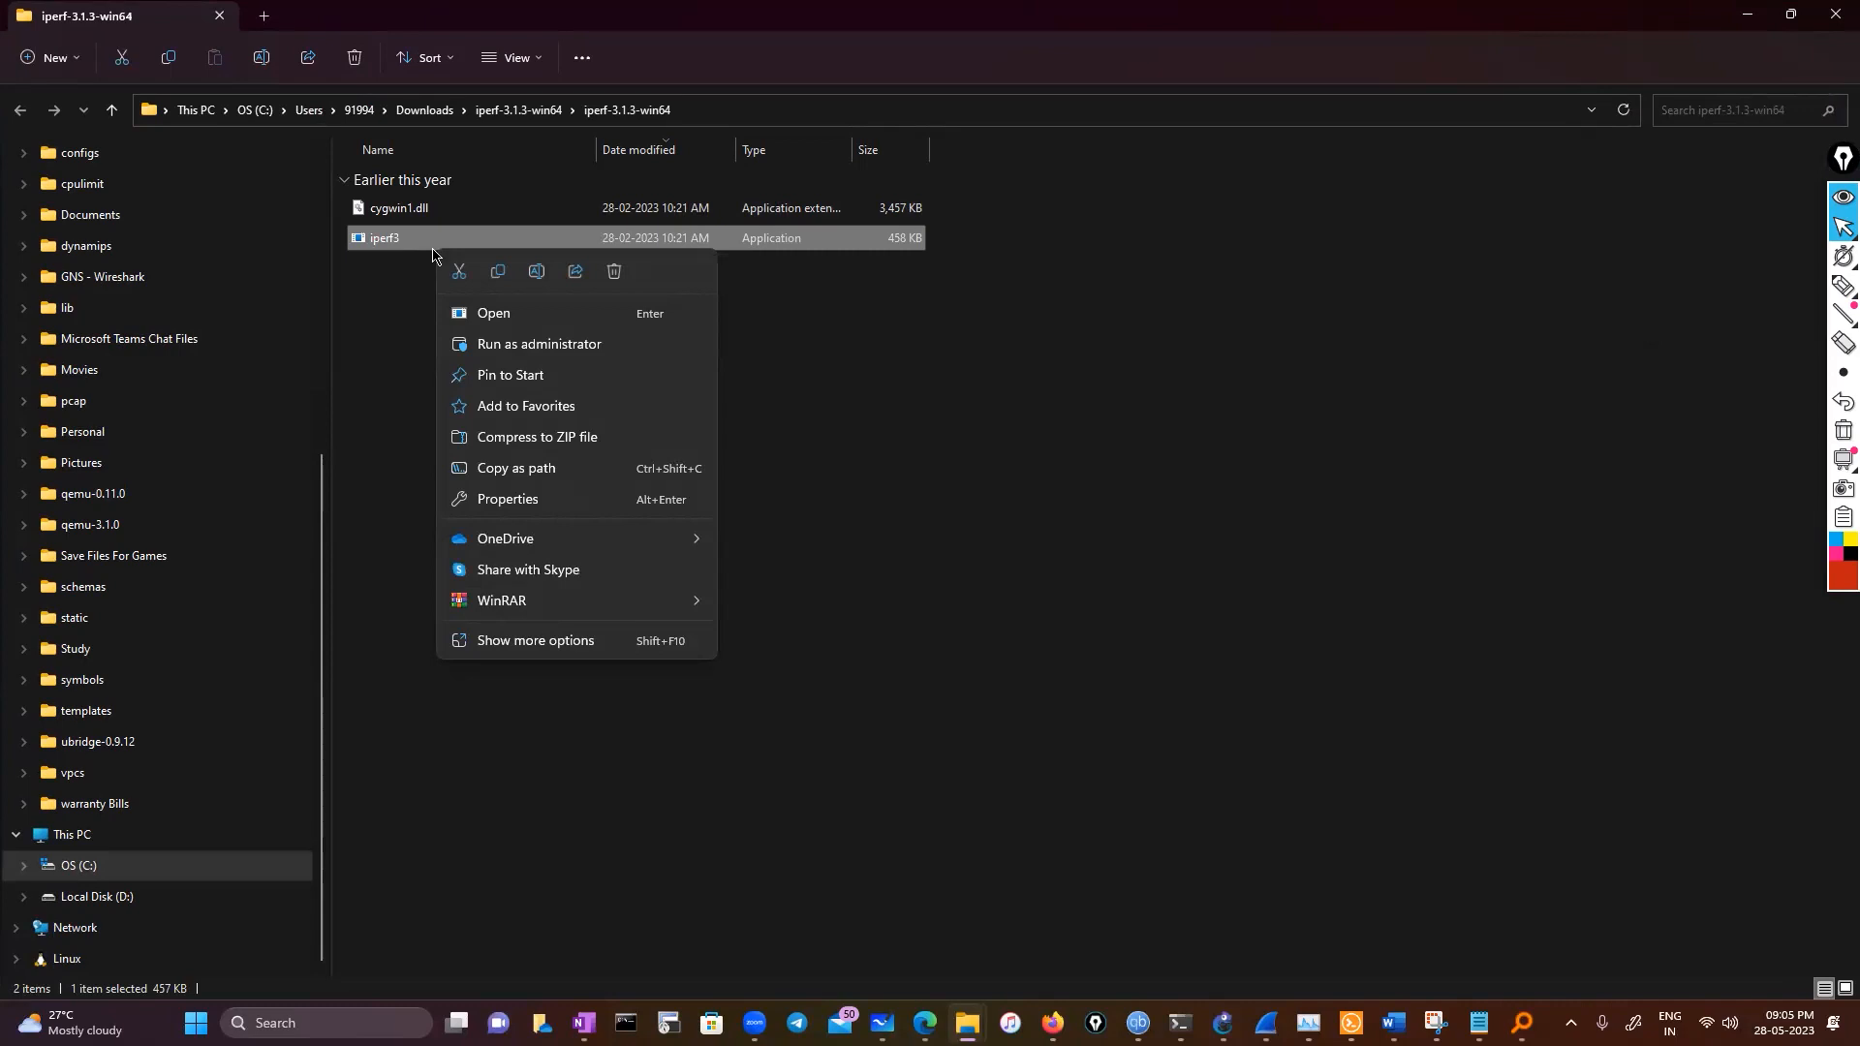
{"action": "left_click", "coordinate": [548, 469]}
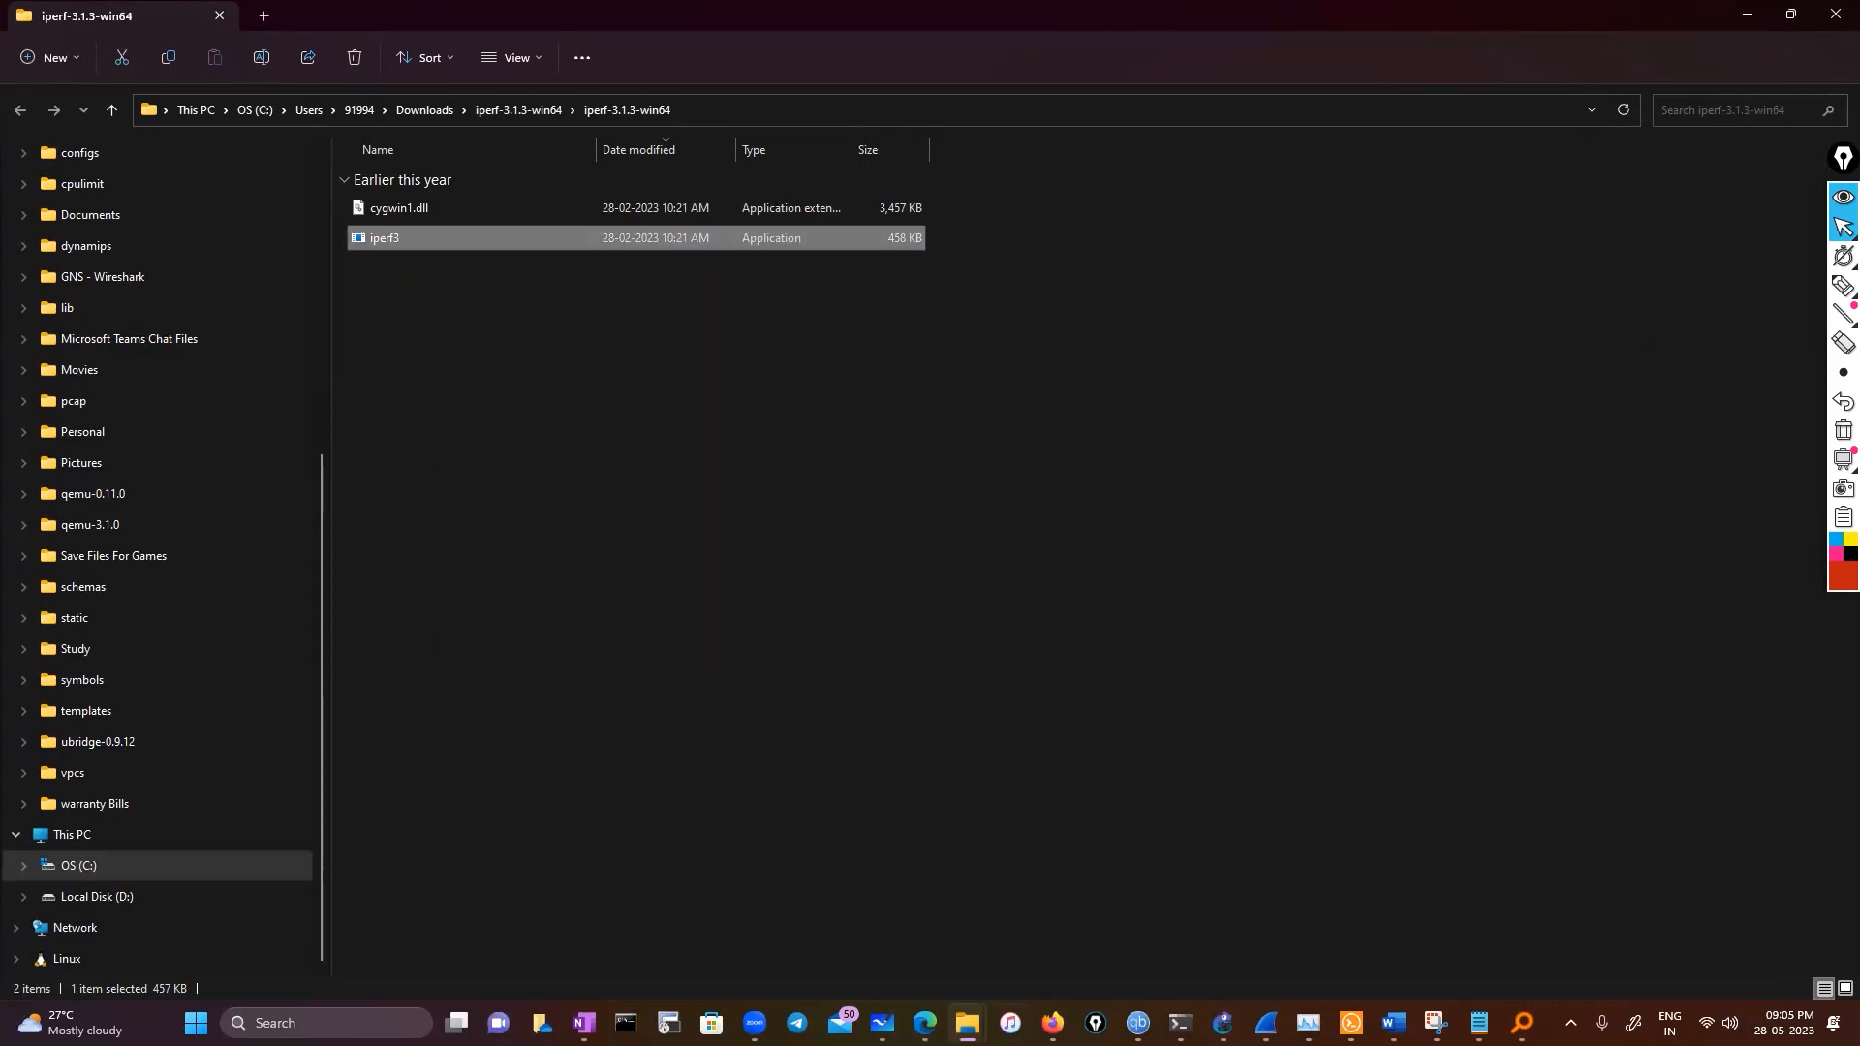
Open a new PowerShell tab and try changing directory to the copied iperf3.exe path
{"action": "left_click", "coordinate": [1179, 1023]}
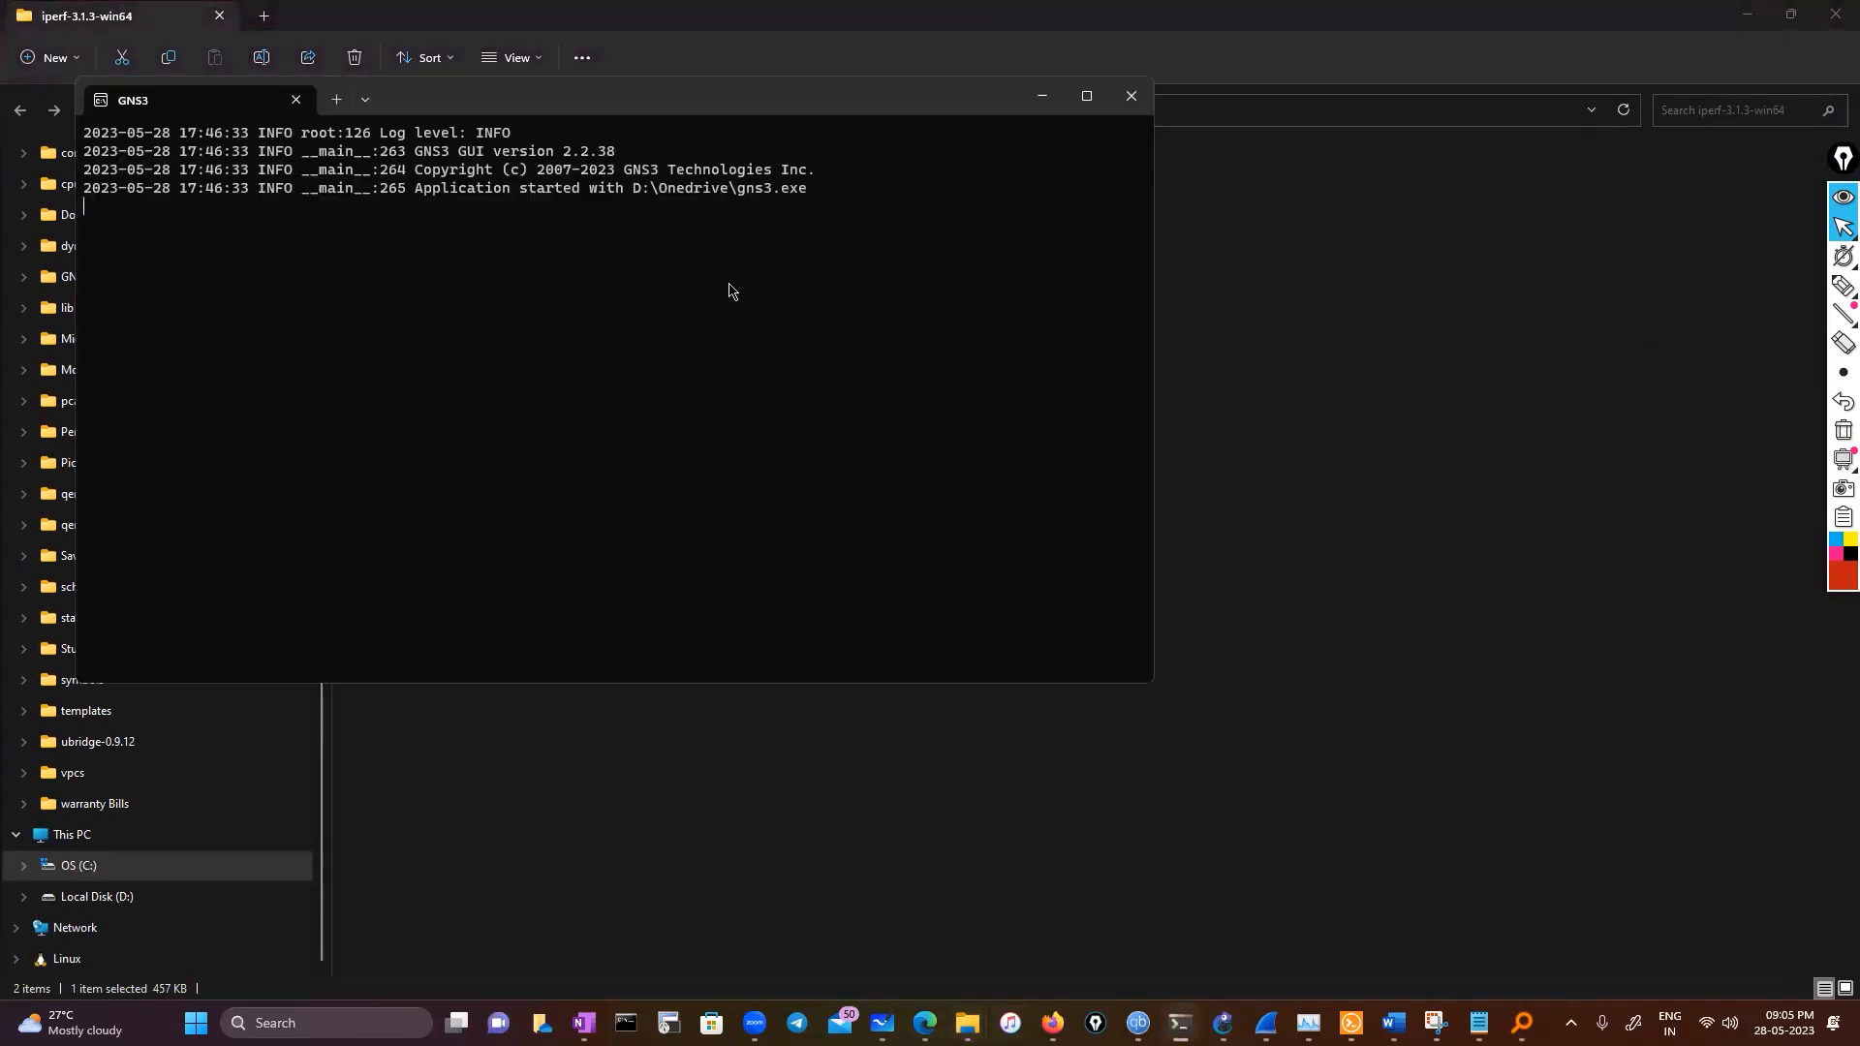
{"action": "left_click", "coordinate": [337, 99]}
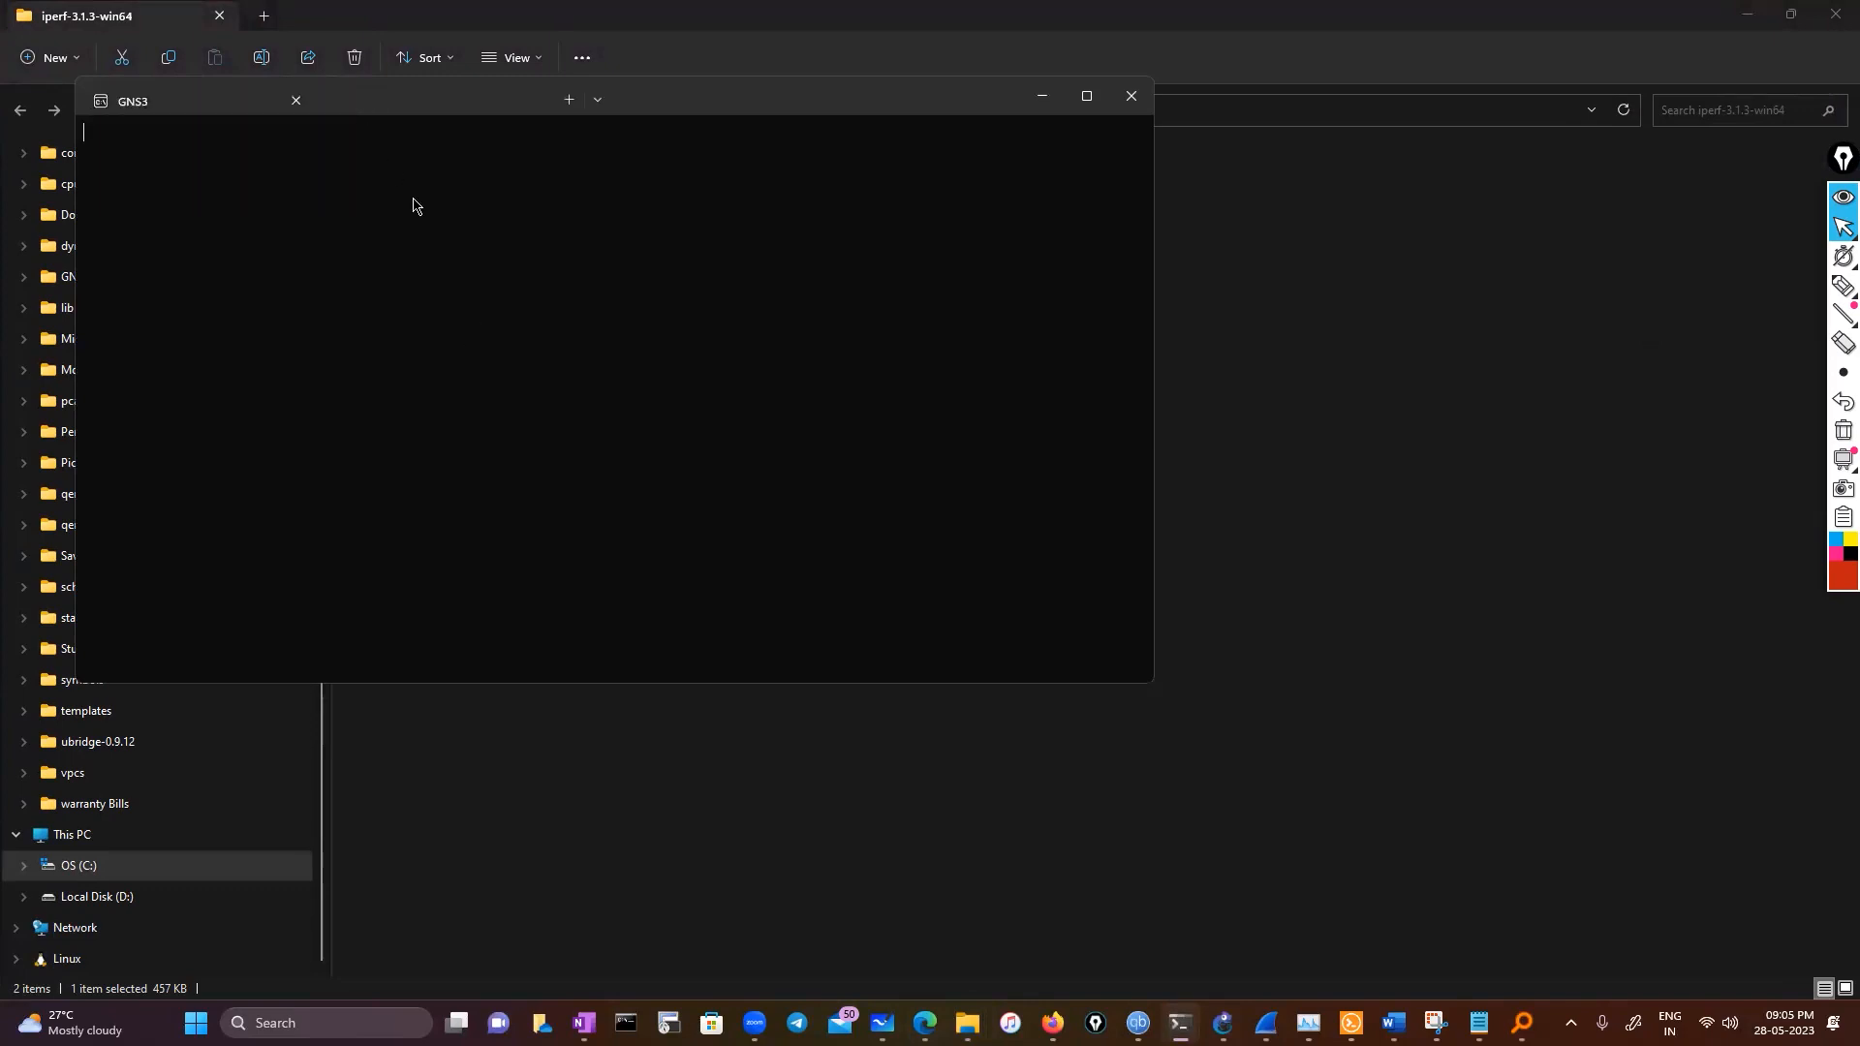
{"action": "type", "text": "cd"}
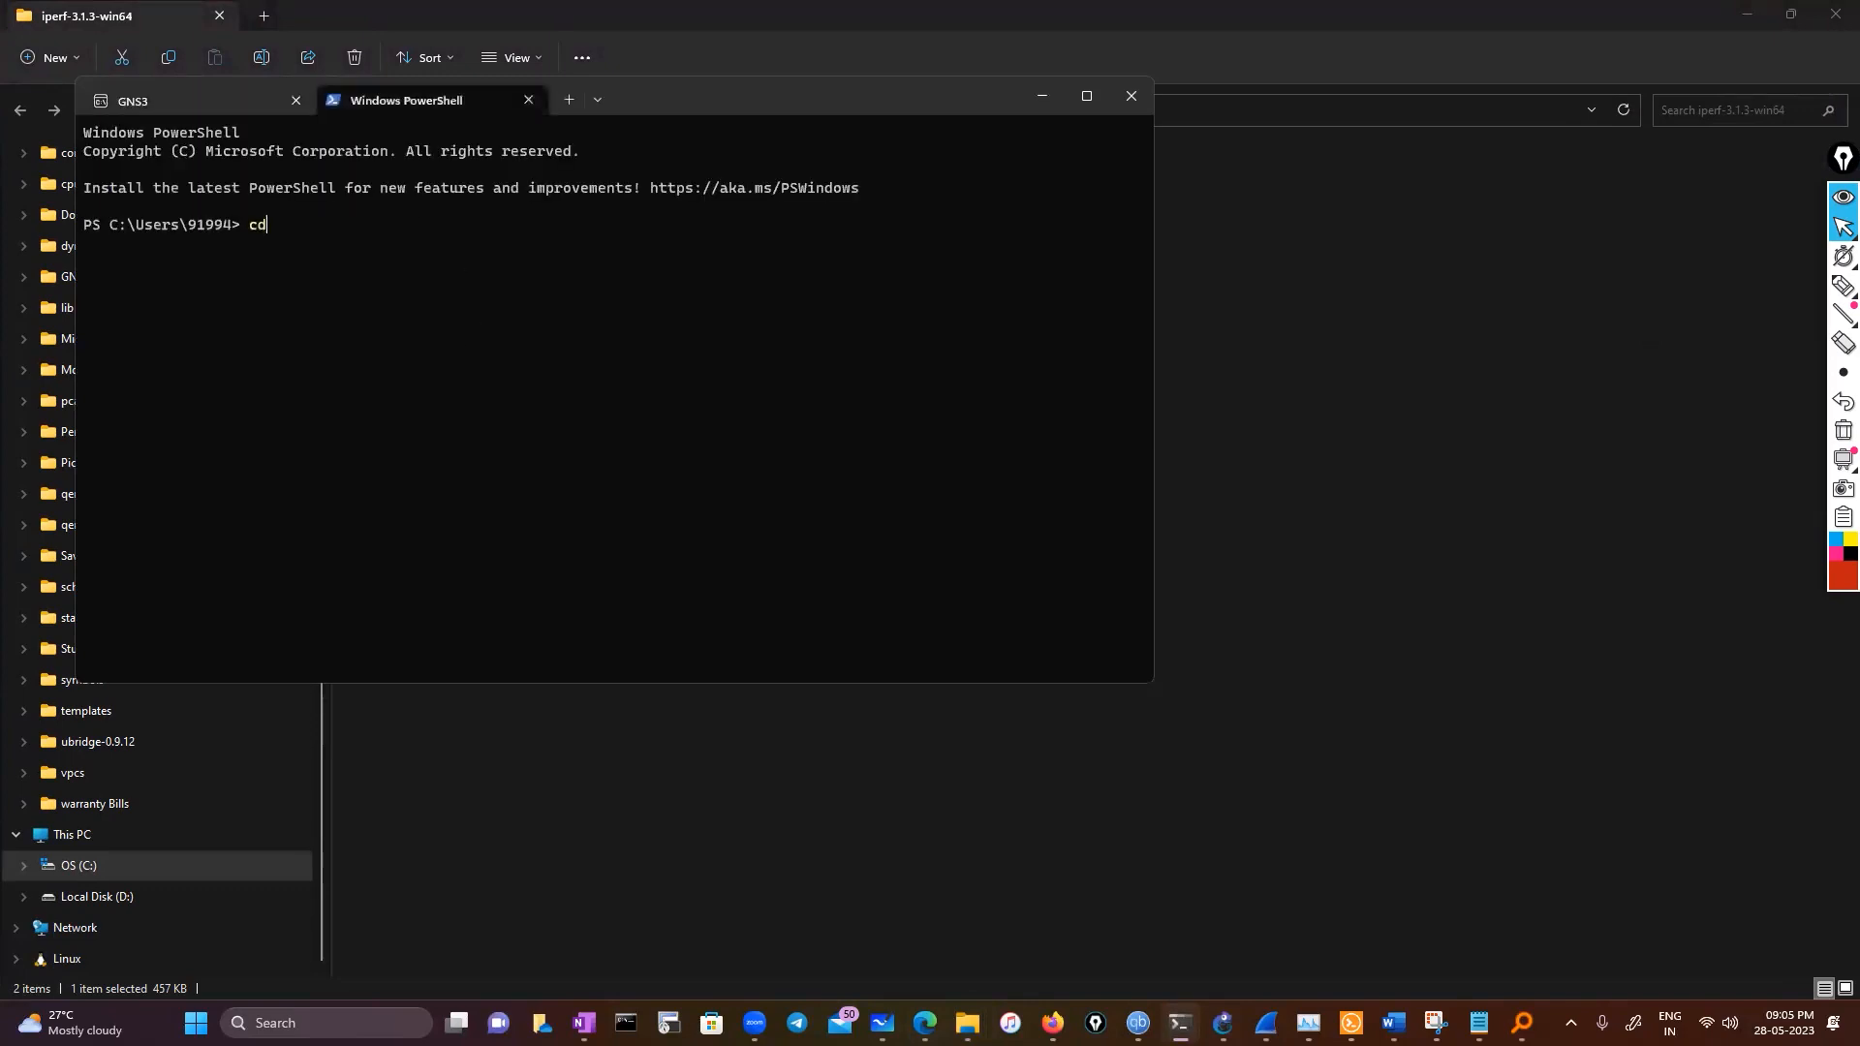
{"action": "key", "text": "ctrl+v"}
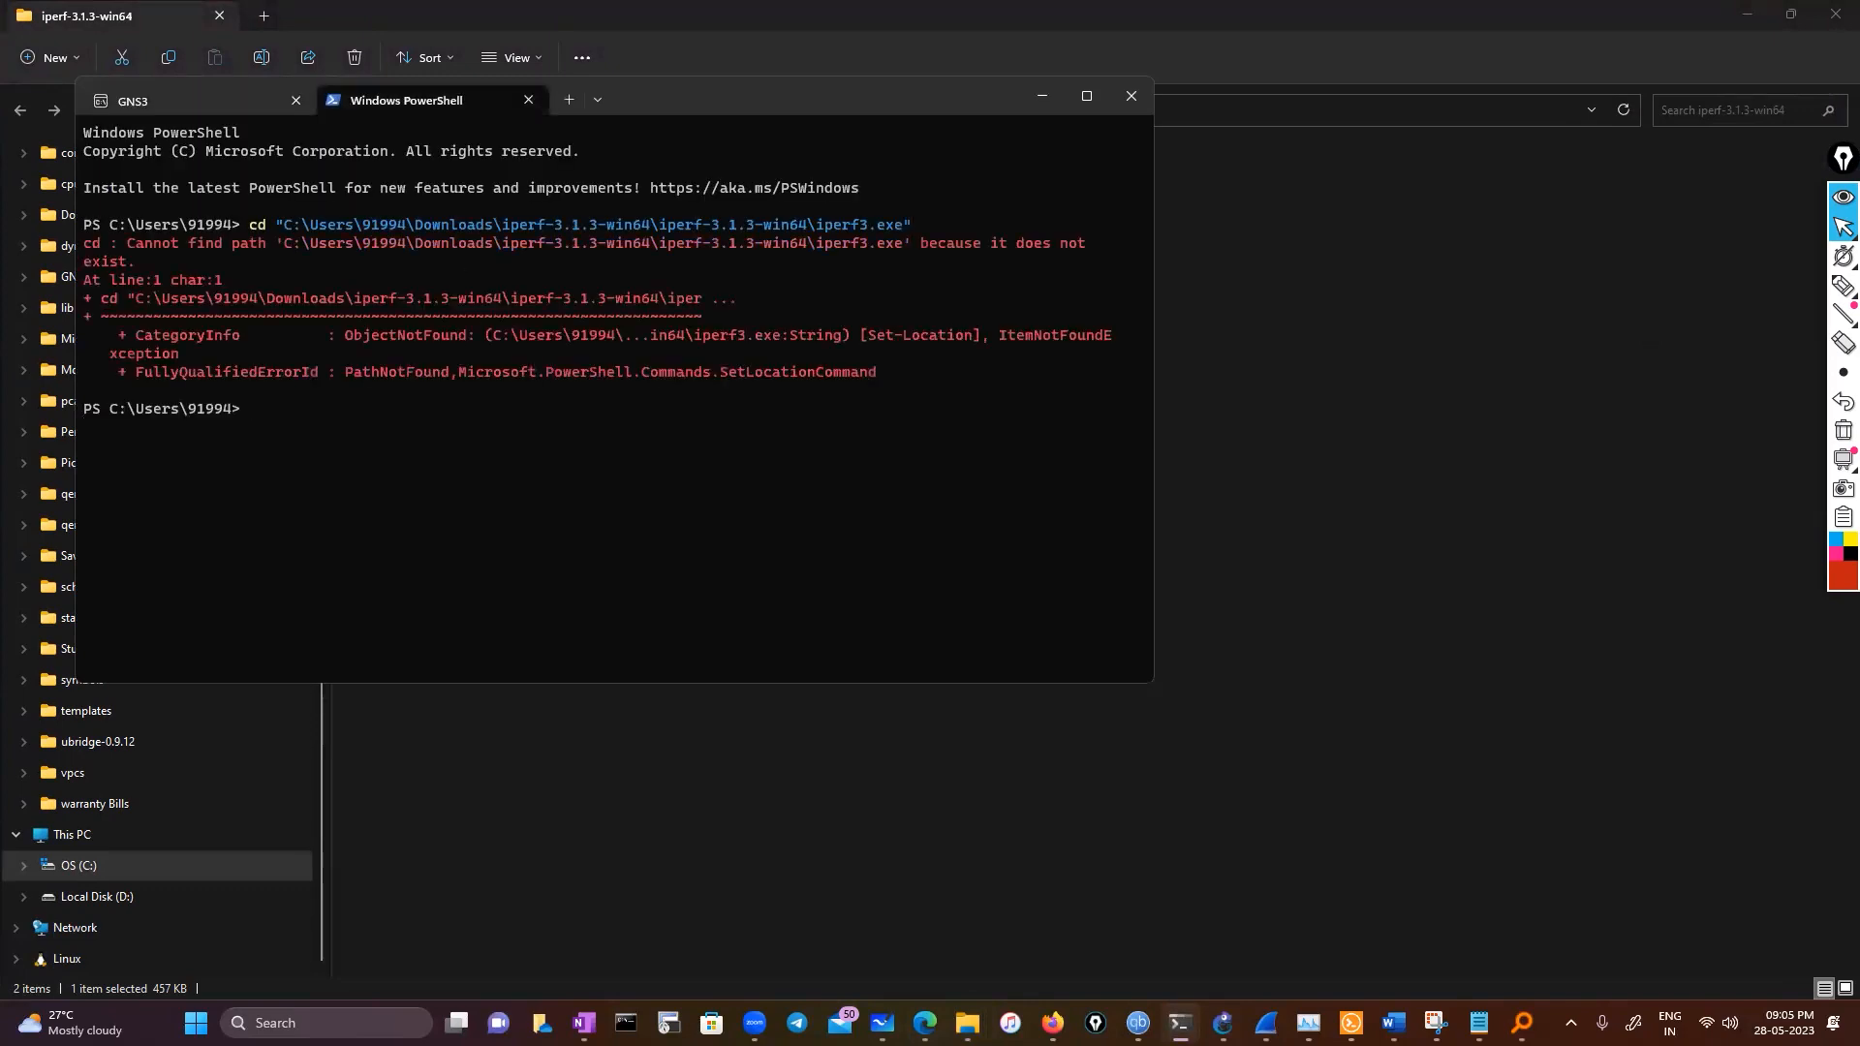
Open Command Prompt and try changing directory to the pasted iperf3.exe path
{"action": "left_click", "coordinate": [626, 1023]}
{"action": "type", "text": "cd"}
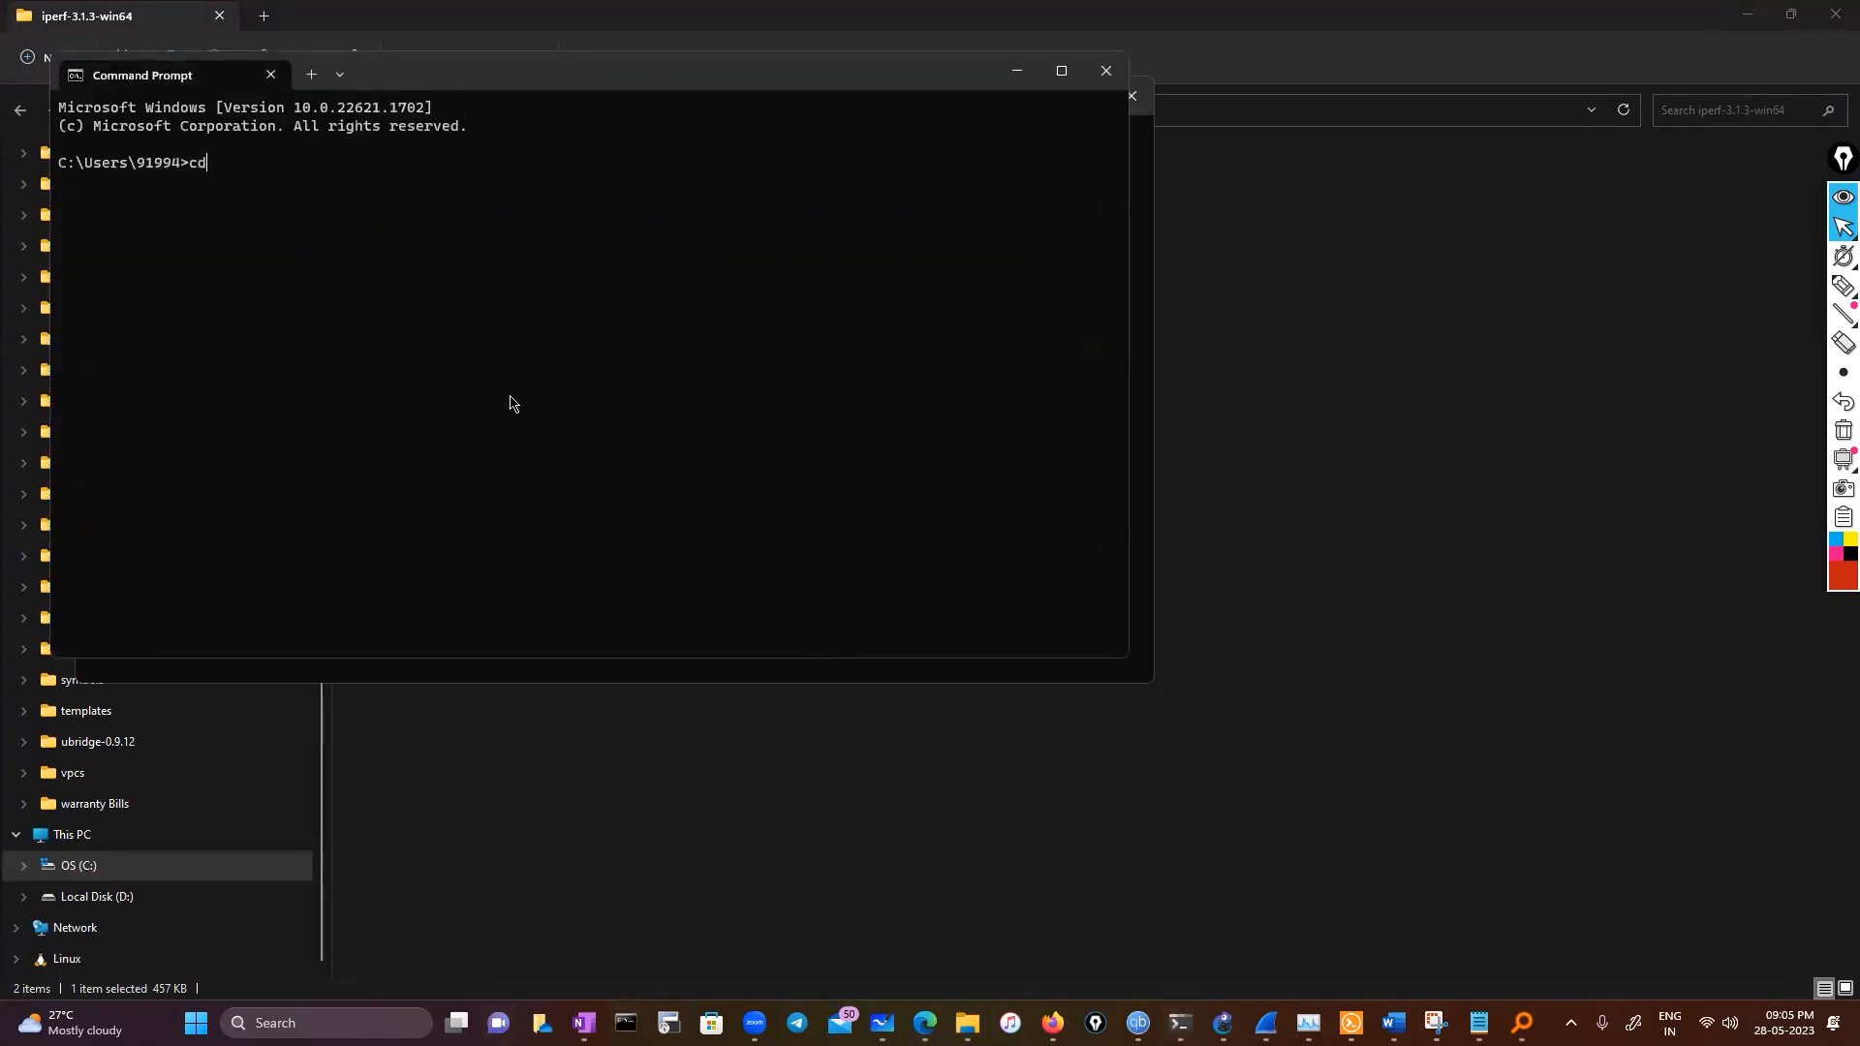
{"action": "key", "text": "ctrl+v"}
{"action": "key", "text": "Return"}
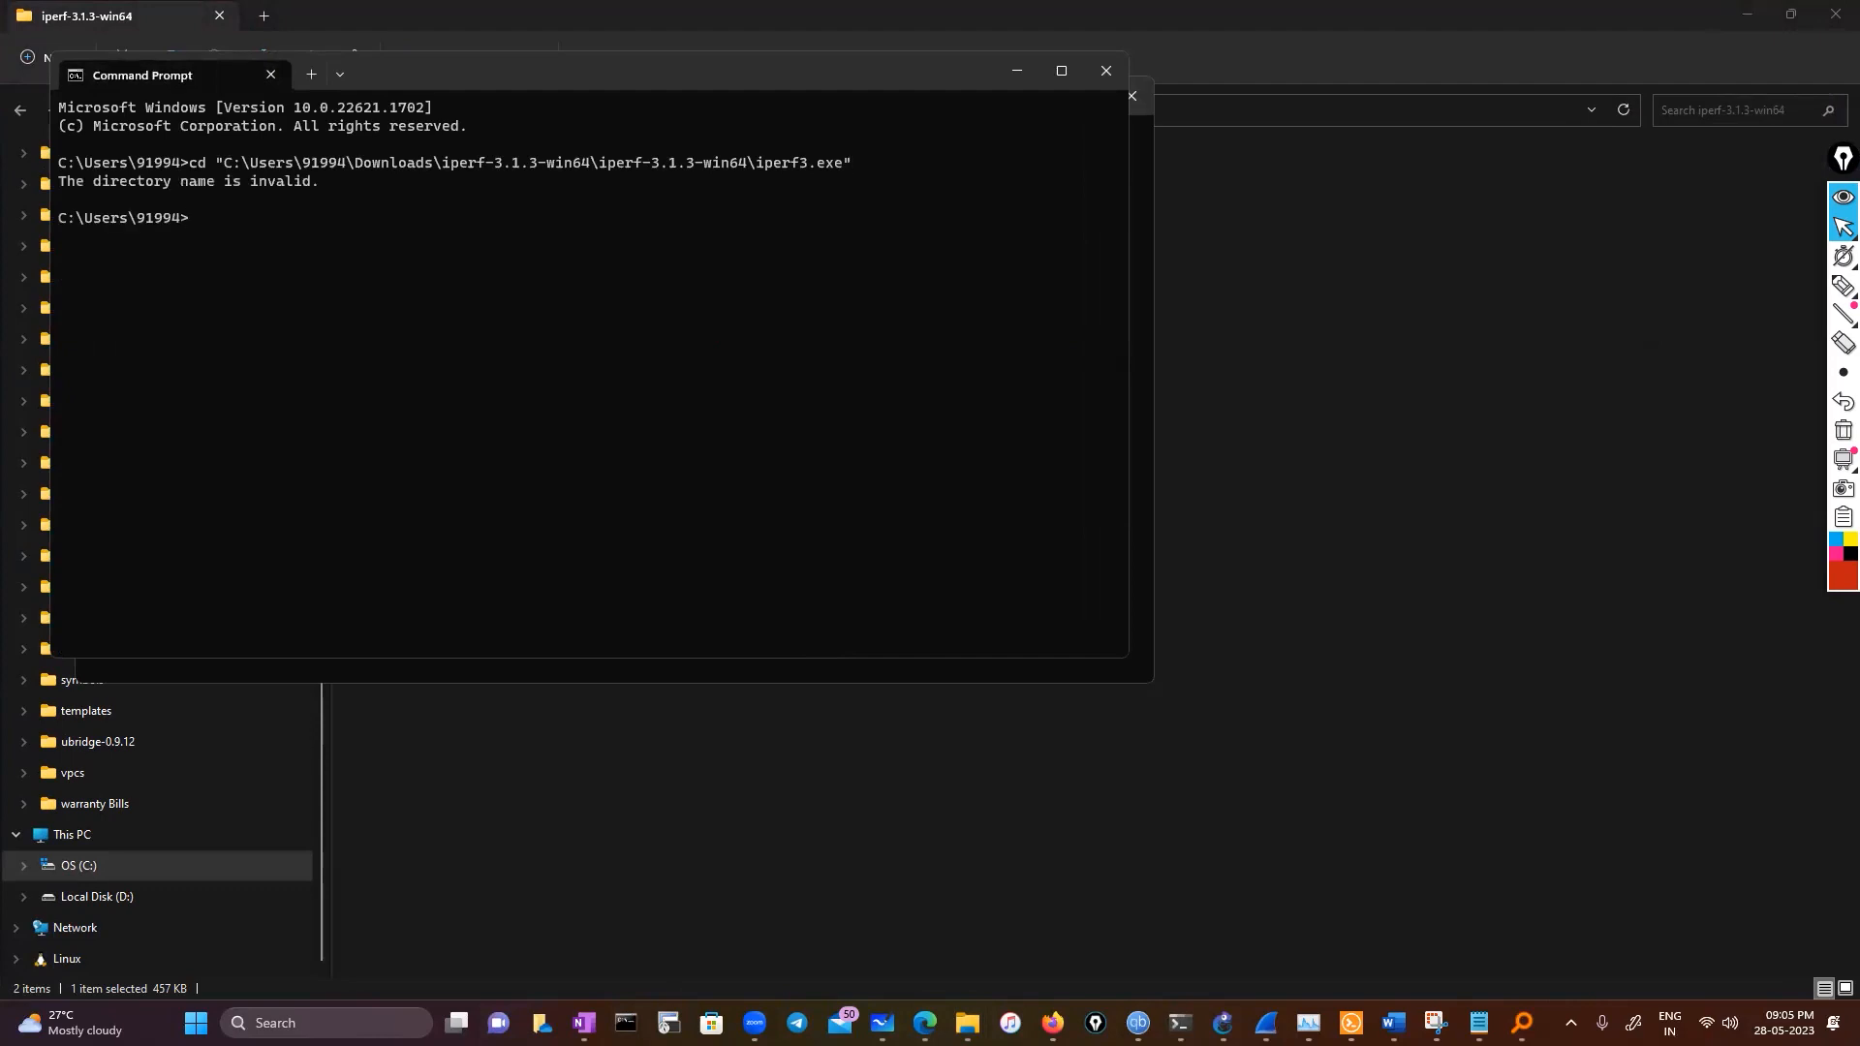
Retry the cd command using the iperf3.exe path without quotation marks
{"action": "type", "text": "cd"}
{"action": "left_click_drag", "start_coordinate": [226, 167], "coordinate": [841, 166]}
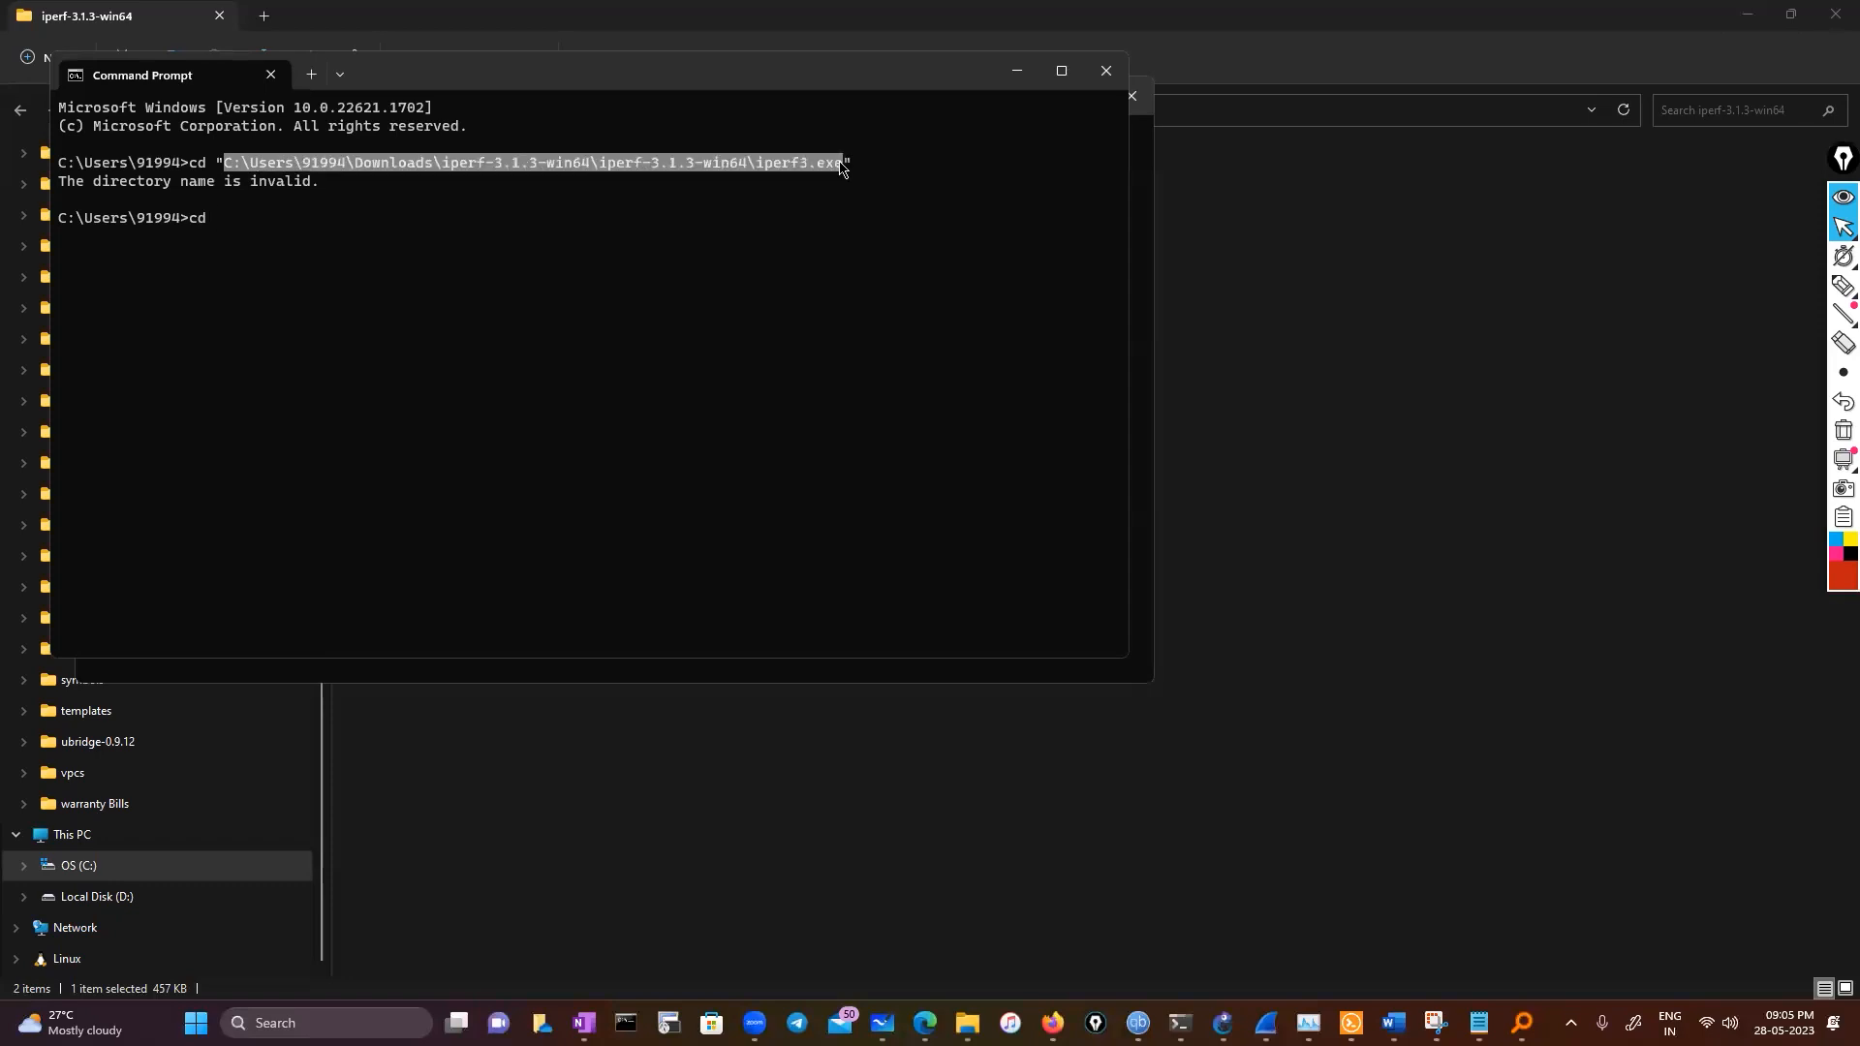
{"action": "key", "text": "ctrl+c"}
{"action": "key", "text": "ctrl+v"}
{"action": "key", "text": "Return"}
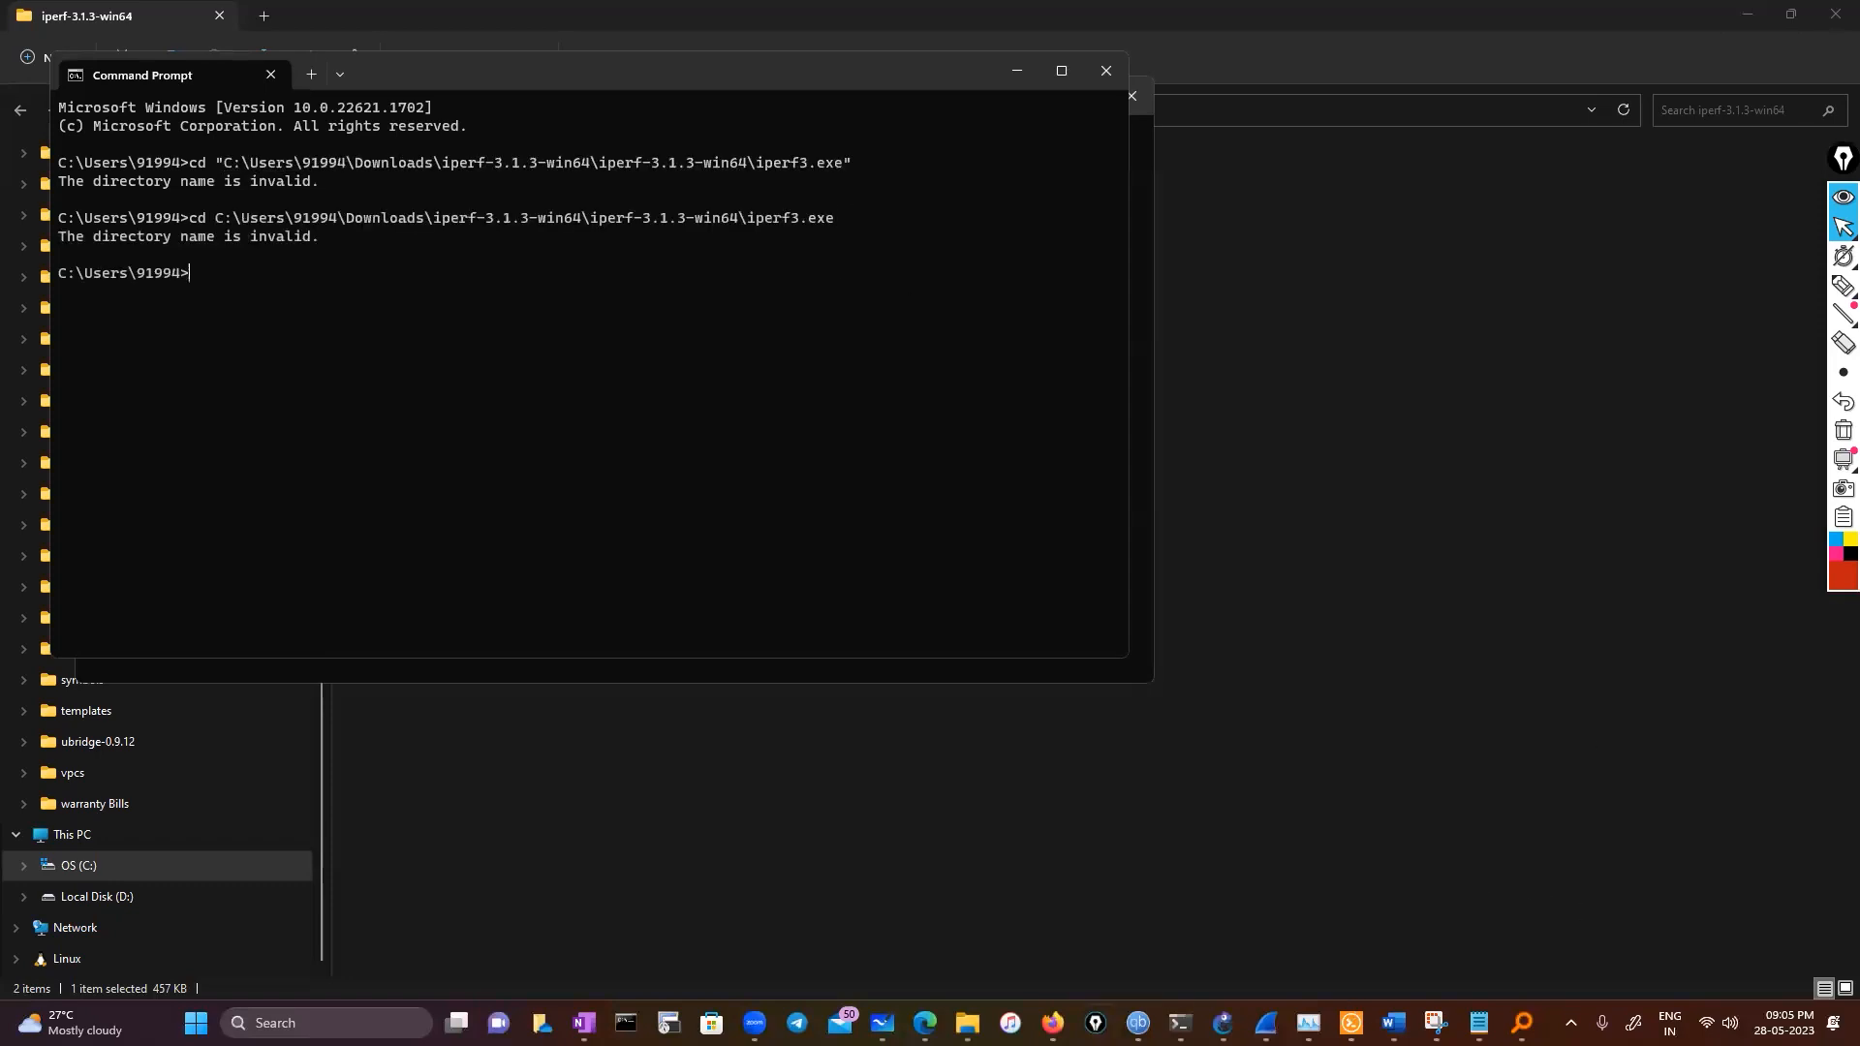
Copy the iperf-3.1.3-win64 folder path from the File Explorer address bar
{"action": "mouse_move", "coordinate": [968, 1023]}
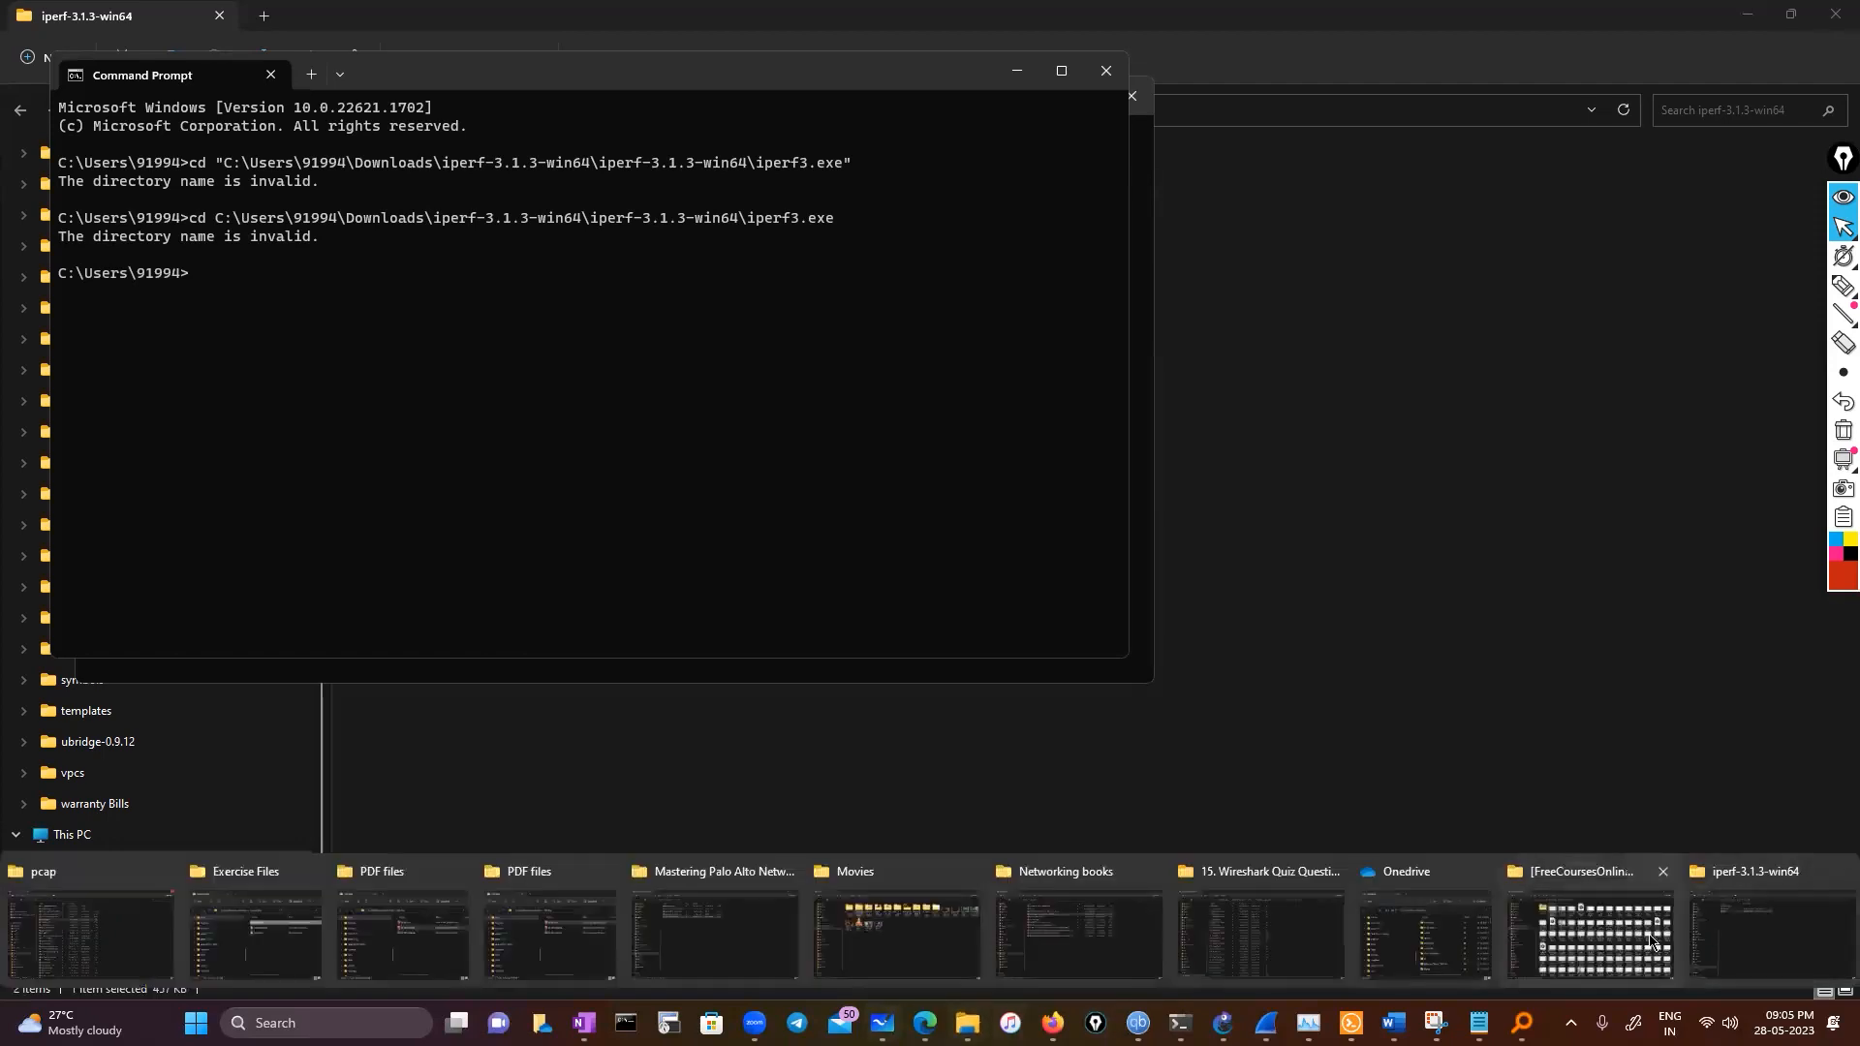
{"action": "left_click", "coordinate": [1721, 939]}
{"action": "left_click", "coordinate": [799, 112]}
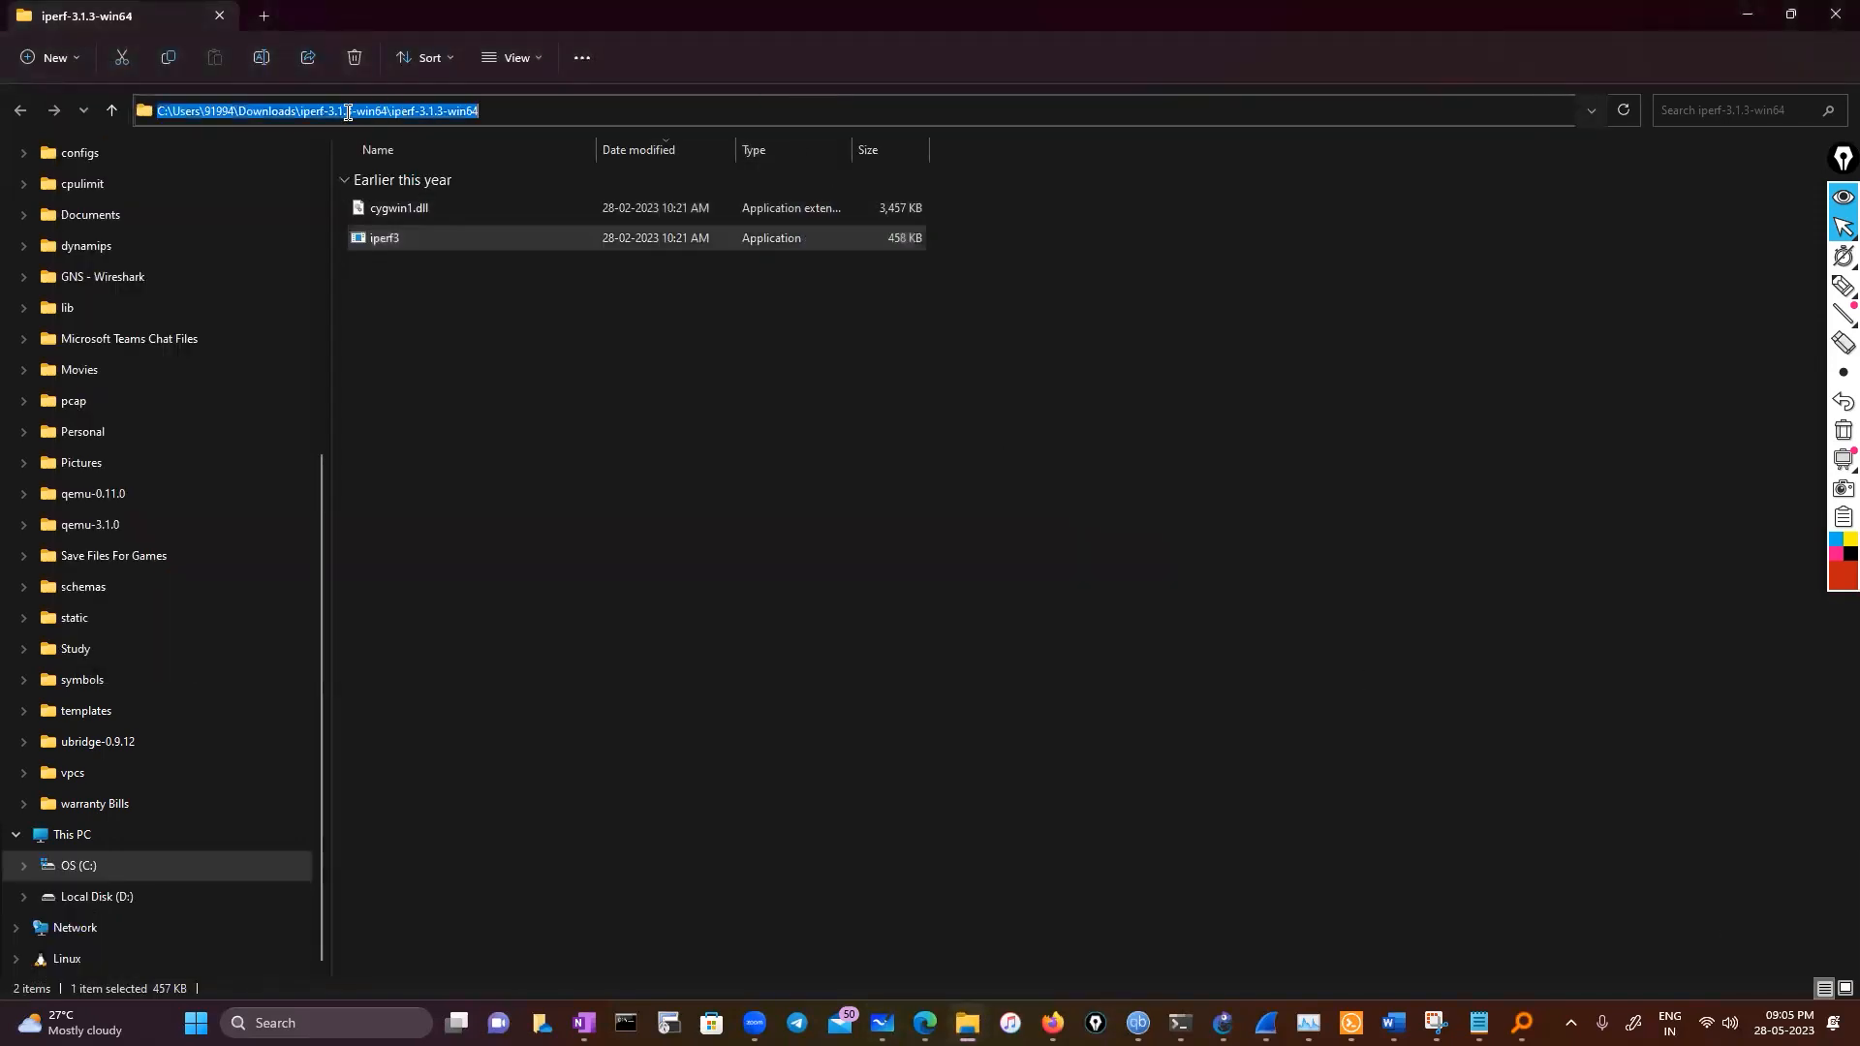
{"action": "right_click", "coordinate": [347, 112]}
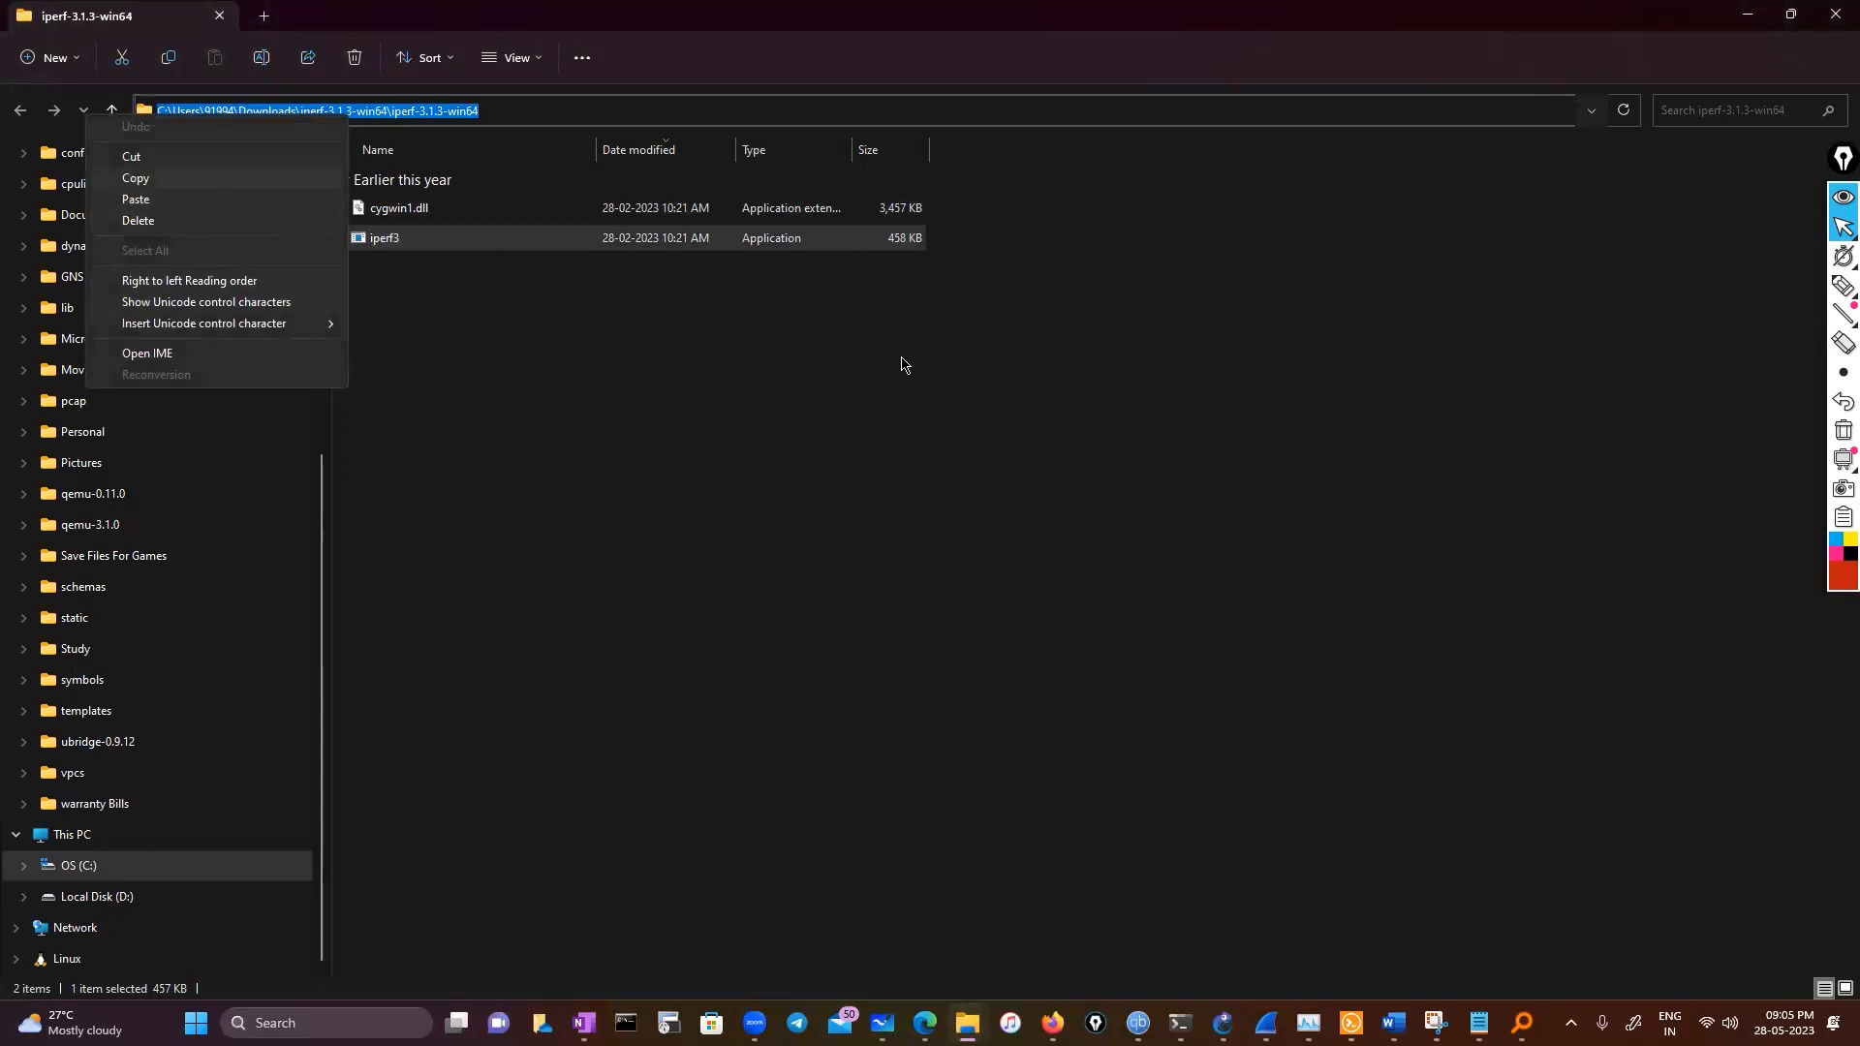
{"action": "mouse_move", "coordinate": [1522, 1023]}
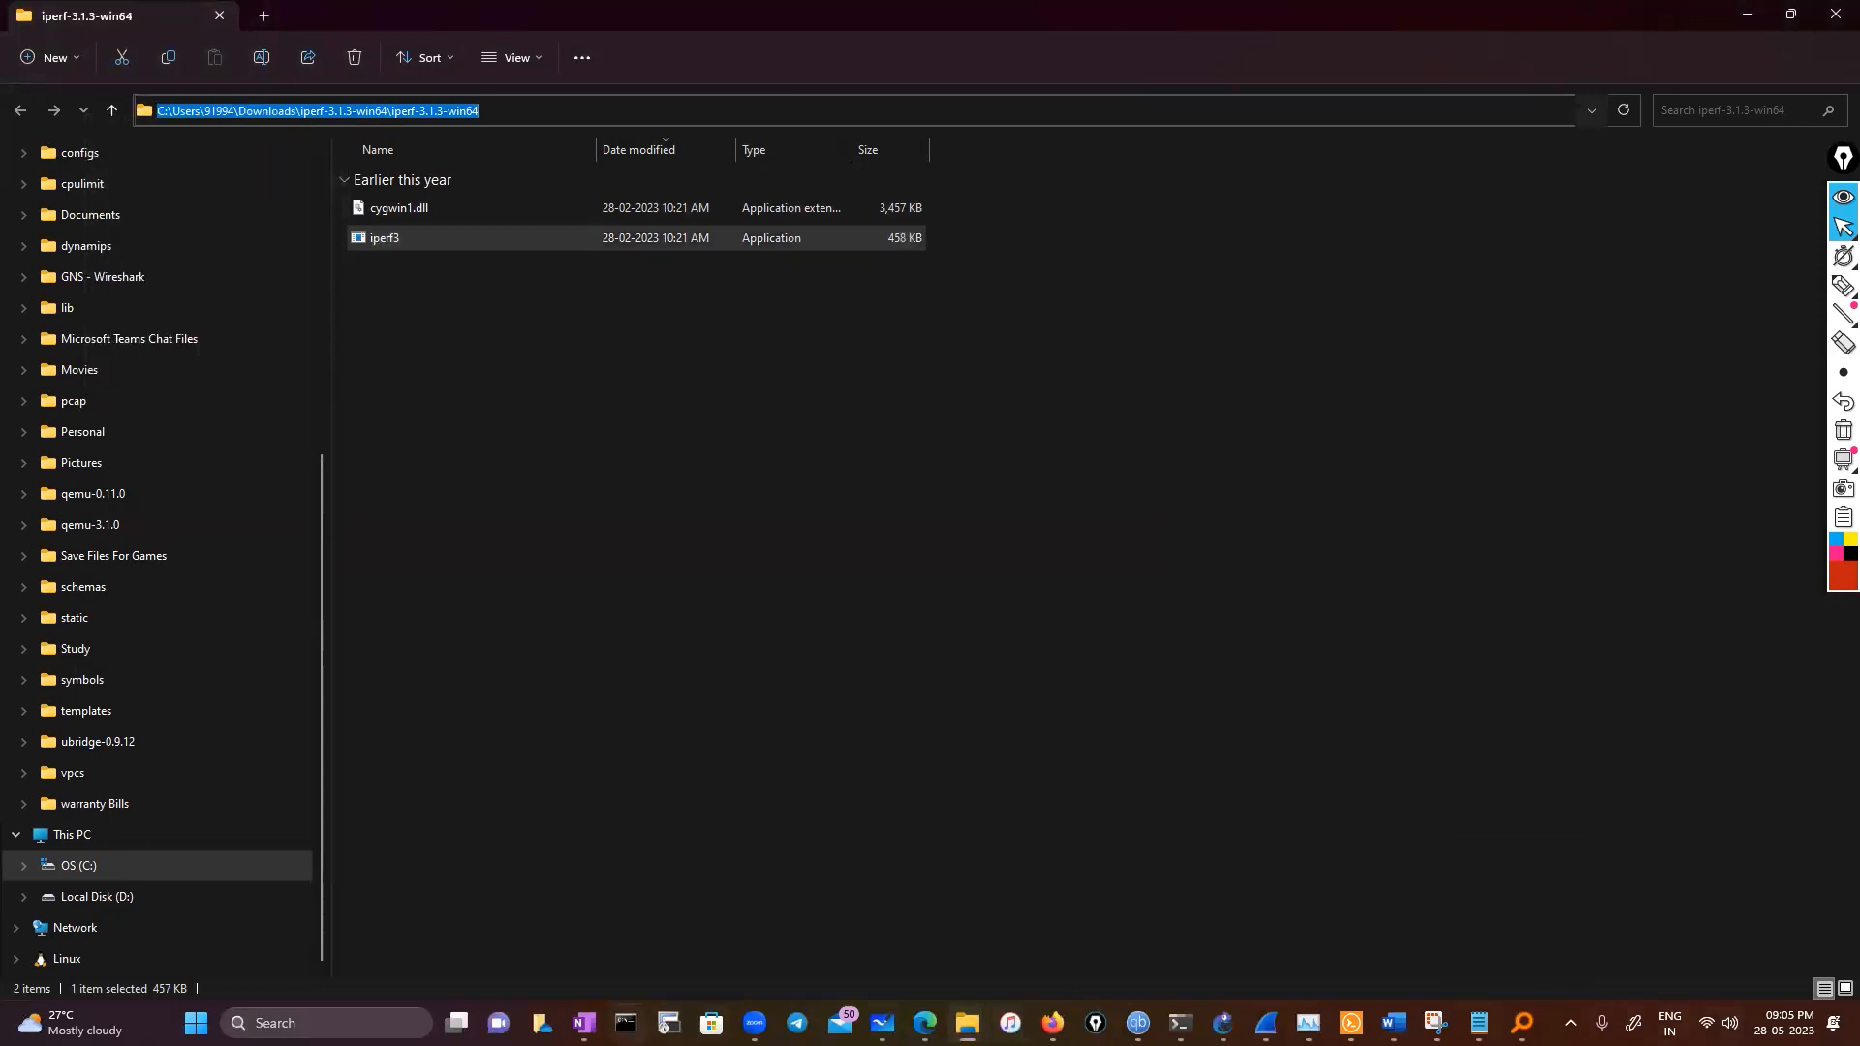
In Command Prompt, change directory to the copied iperf-3.1.3-win64 folder path
{"action": "left_click", "coordinate": [625, 1023]}
{"action": "type", "text": "c"}
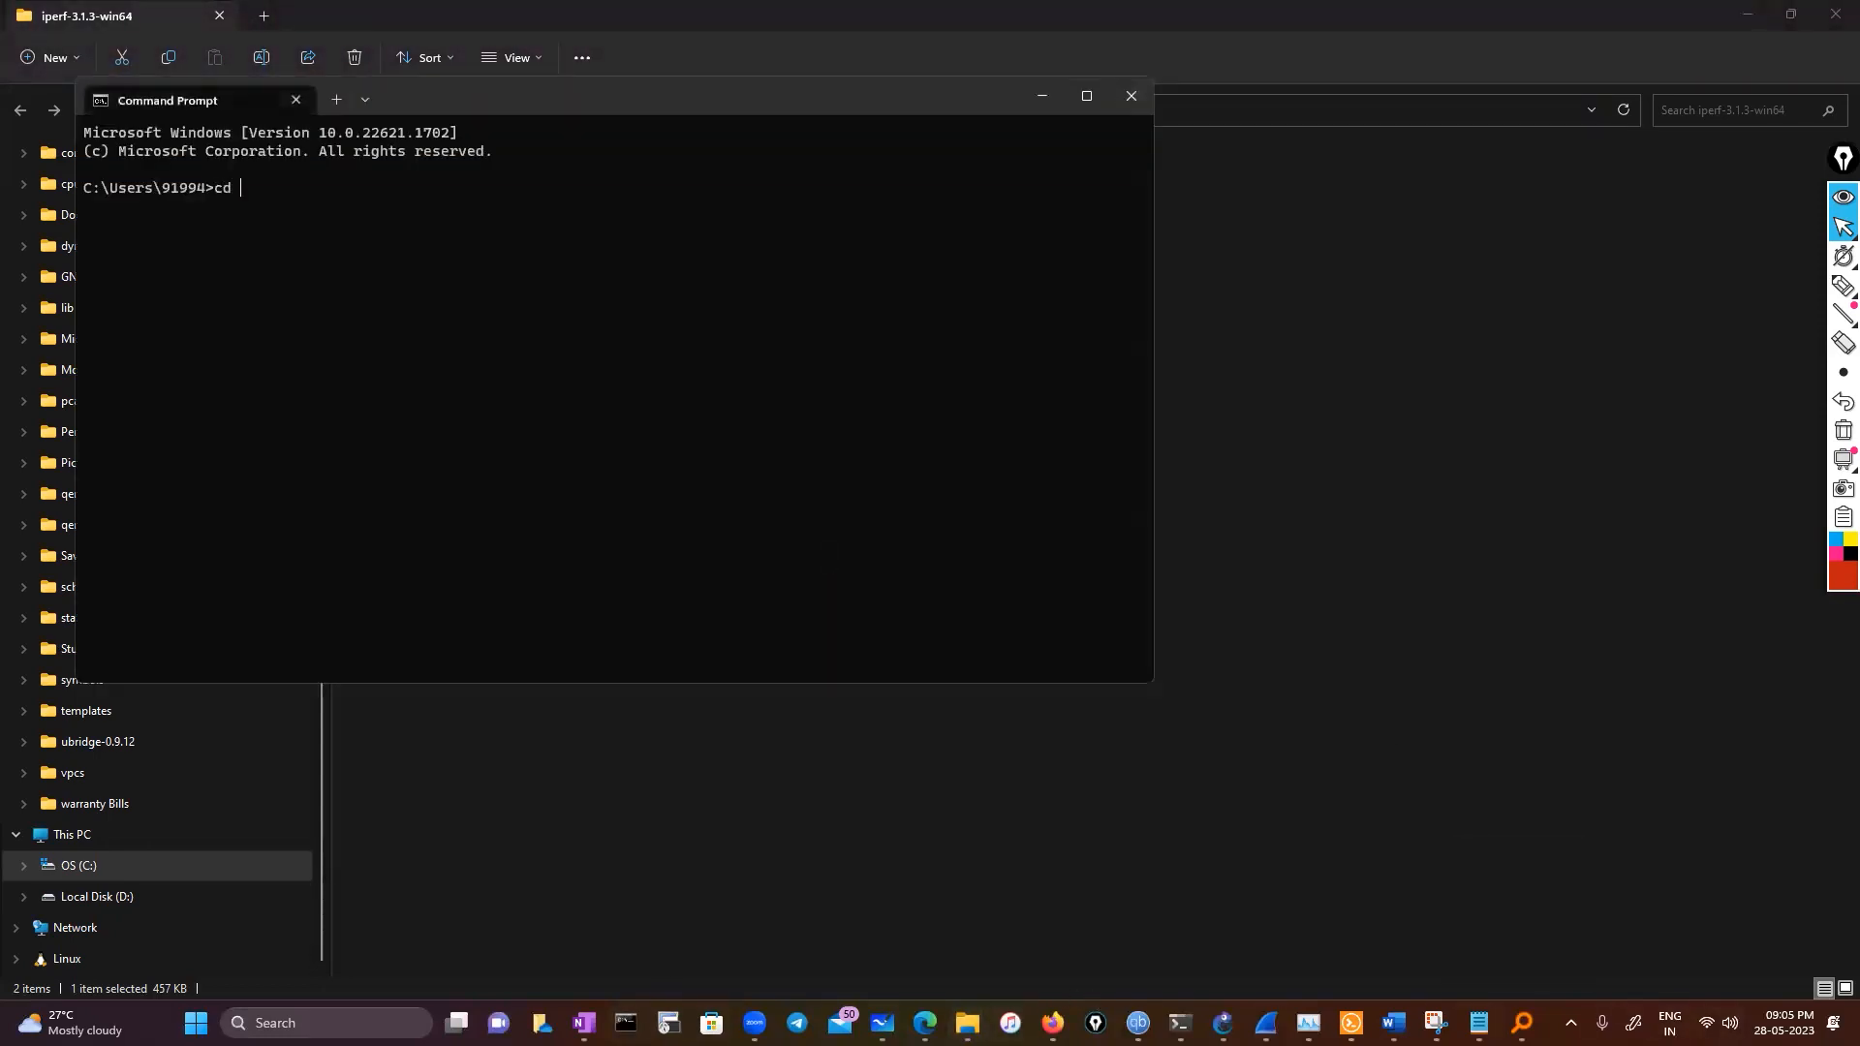
{"action": "type", "text": "d"}
{"action": "key", "text": "ctrl+v"}
{"action": "key", "text": "Return"}
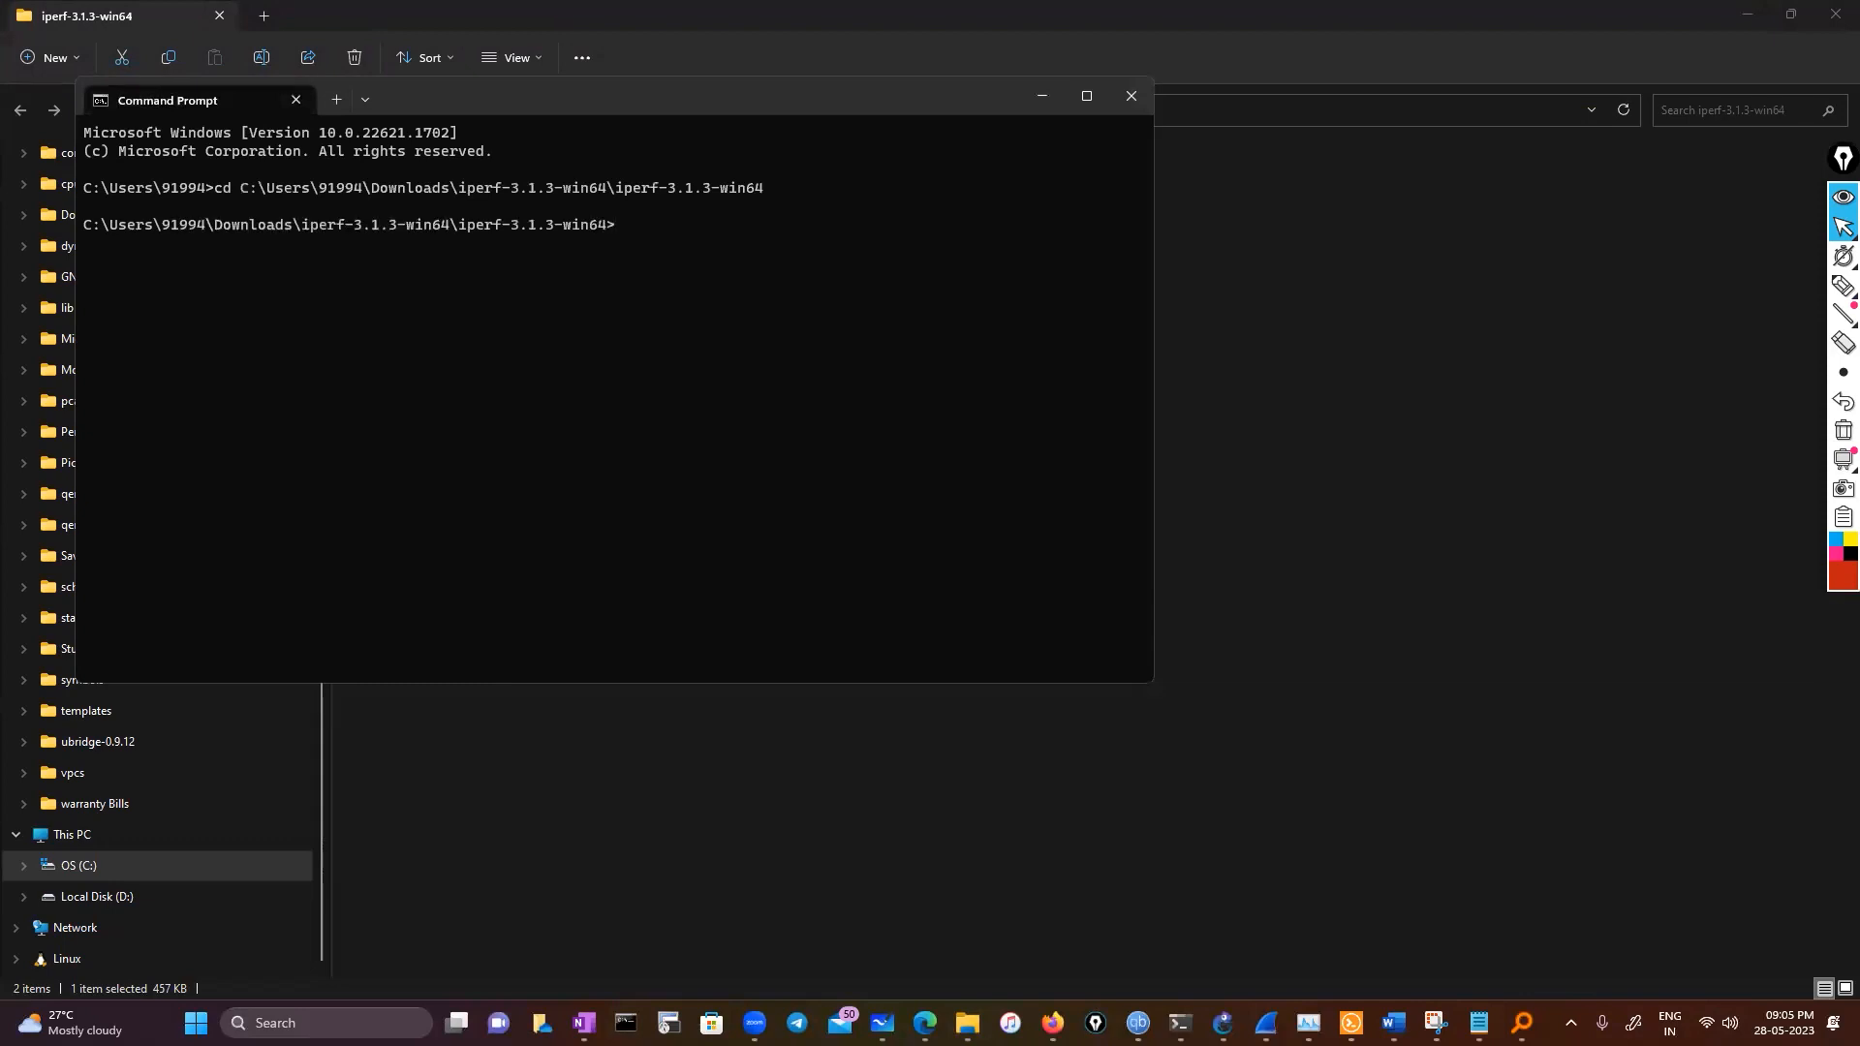
List the folder contents with dir and start entering the command iperf3.exe -c
{"action": "type", "text": "dir"}
{"action": "key", "text": "Return"}
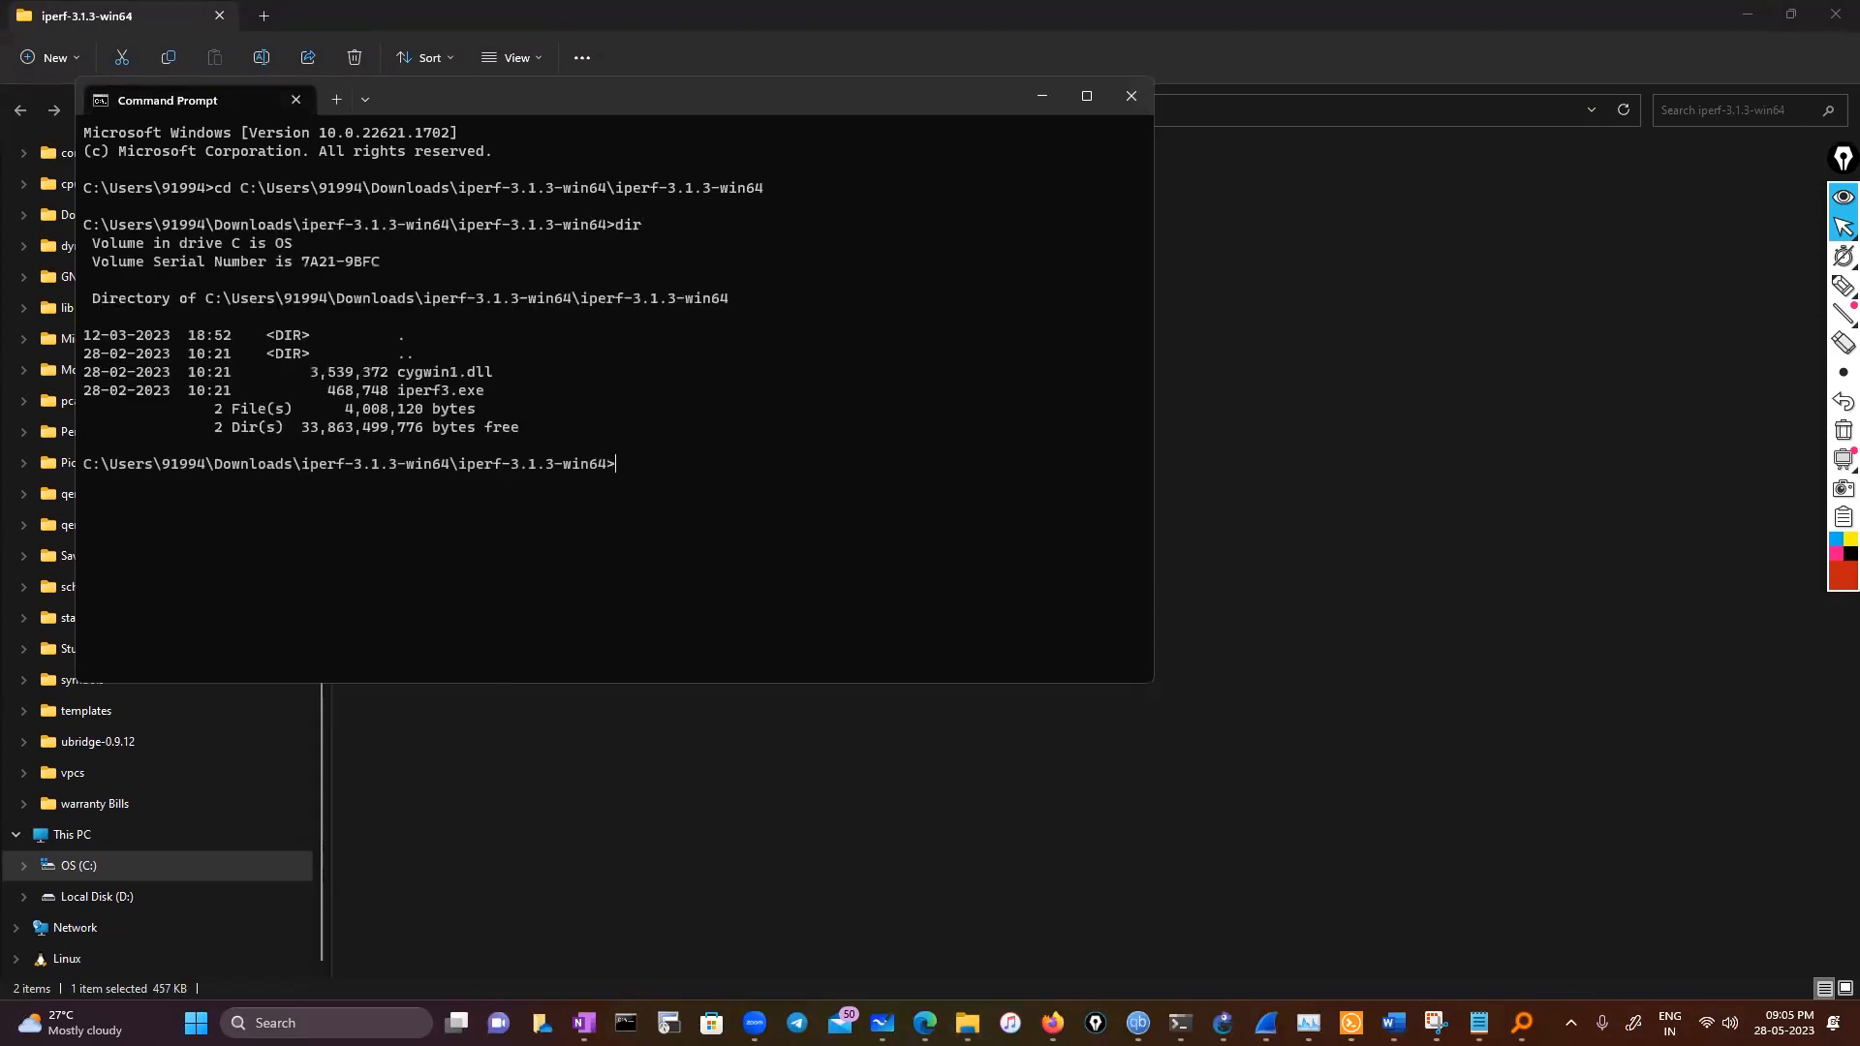
{"action": "type", "text": "iperf3.exe -c"}
In Firefox, open a new tab, search for iperf and open the Public iPerf3 servers page
{"action": "left_click", "coordinate": [1052, 1023]}
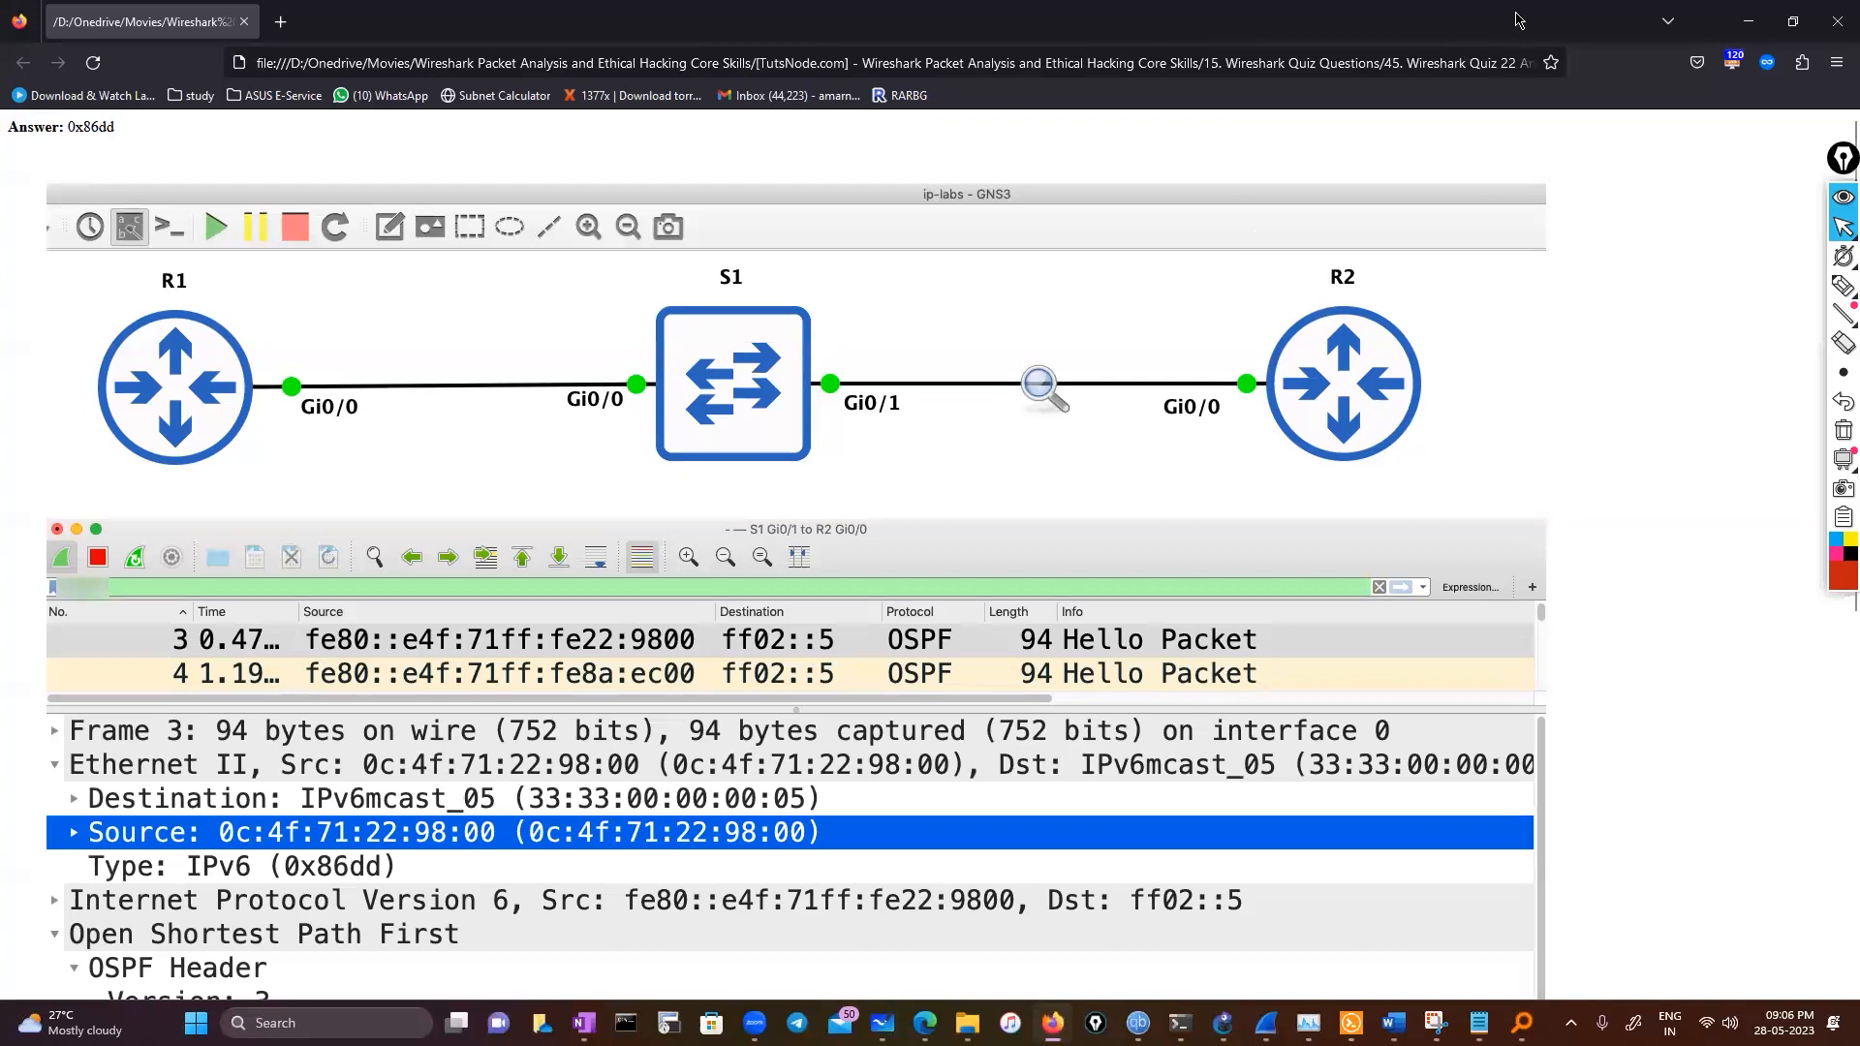
{"action": "left_click_drag", "start_coordinate": [818, 256], "coordinate": [809, 228]}
{"action": "left_click", "coordinate": [804, 228]}
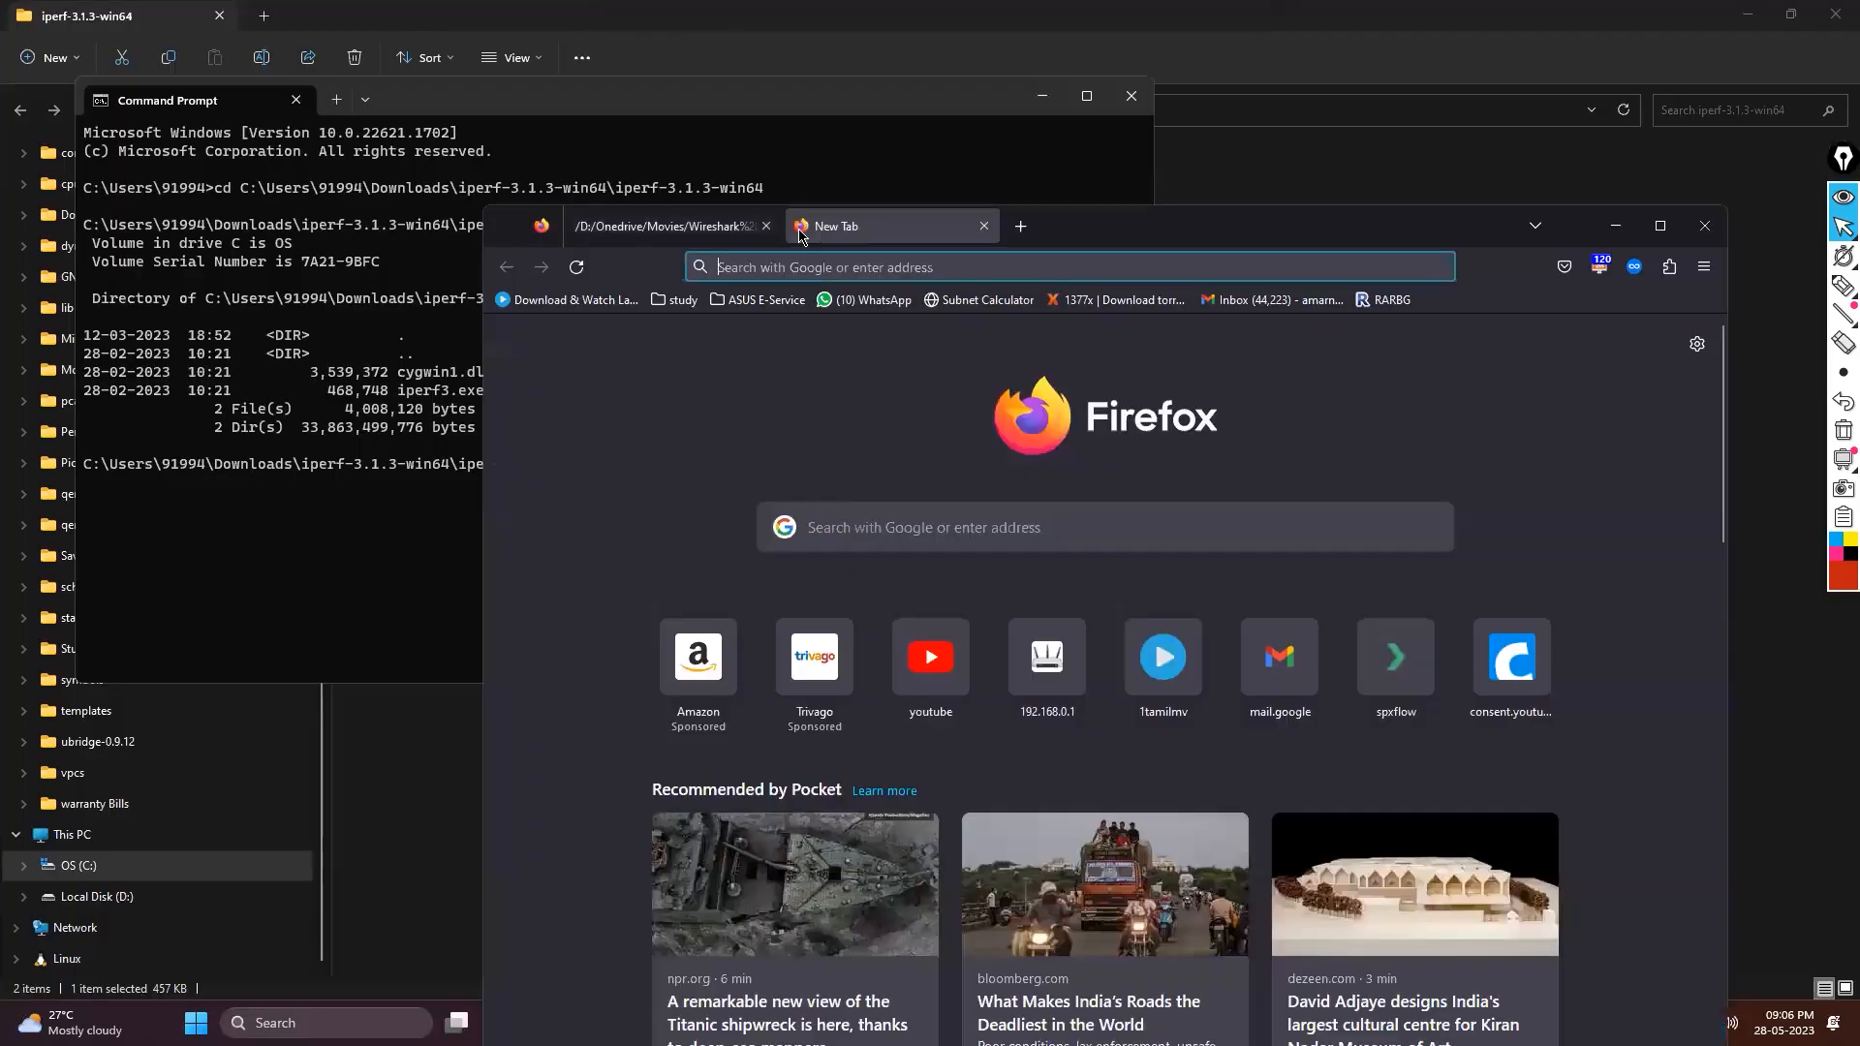
{"action": "left_click", "coordinate": [1656, 225]}
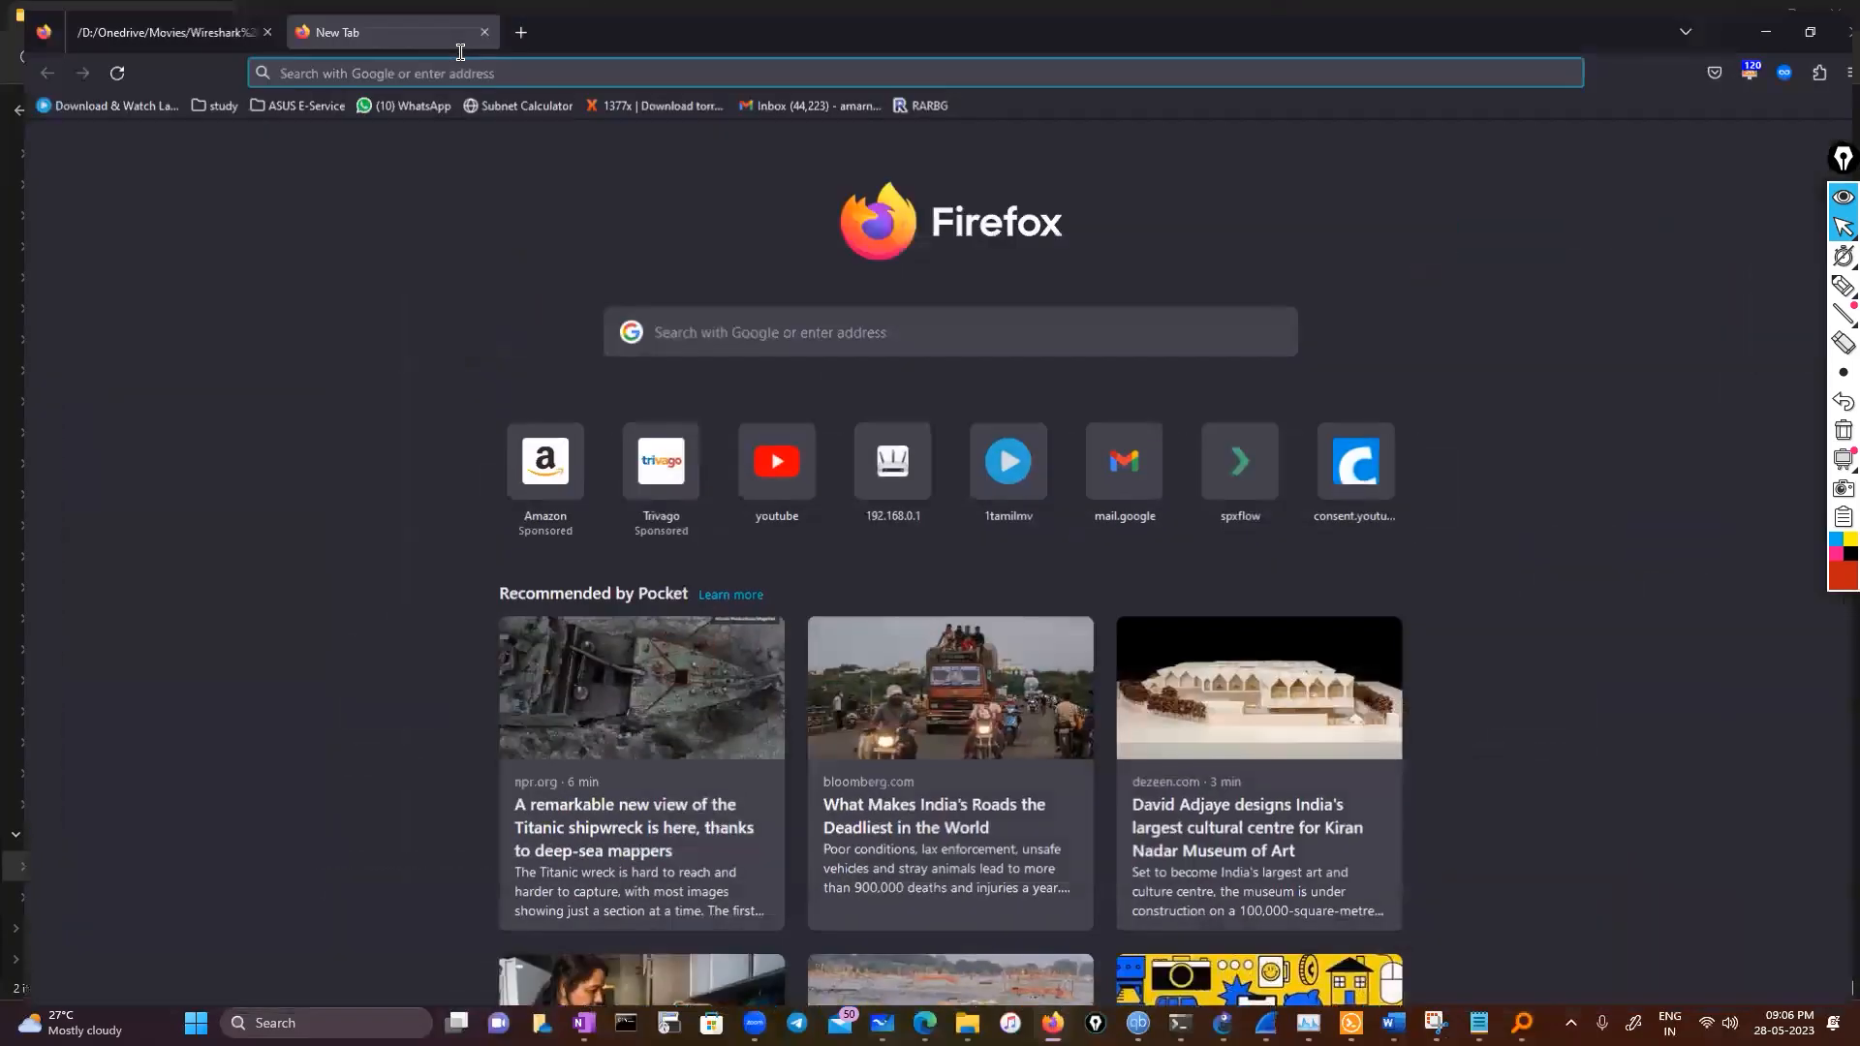
{"action": "left_click", "coordinate": [460, 56]}
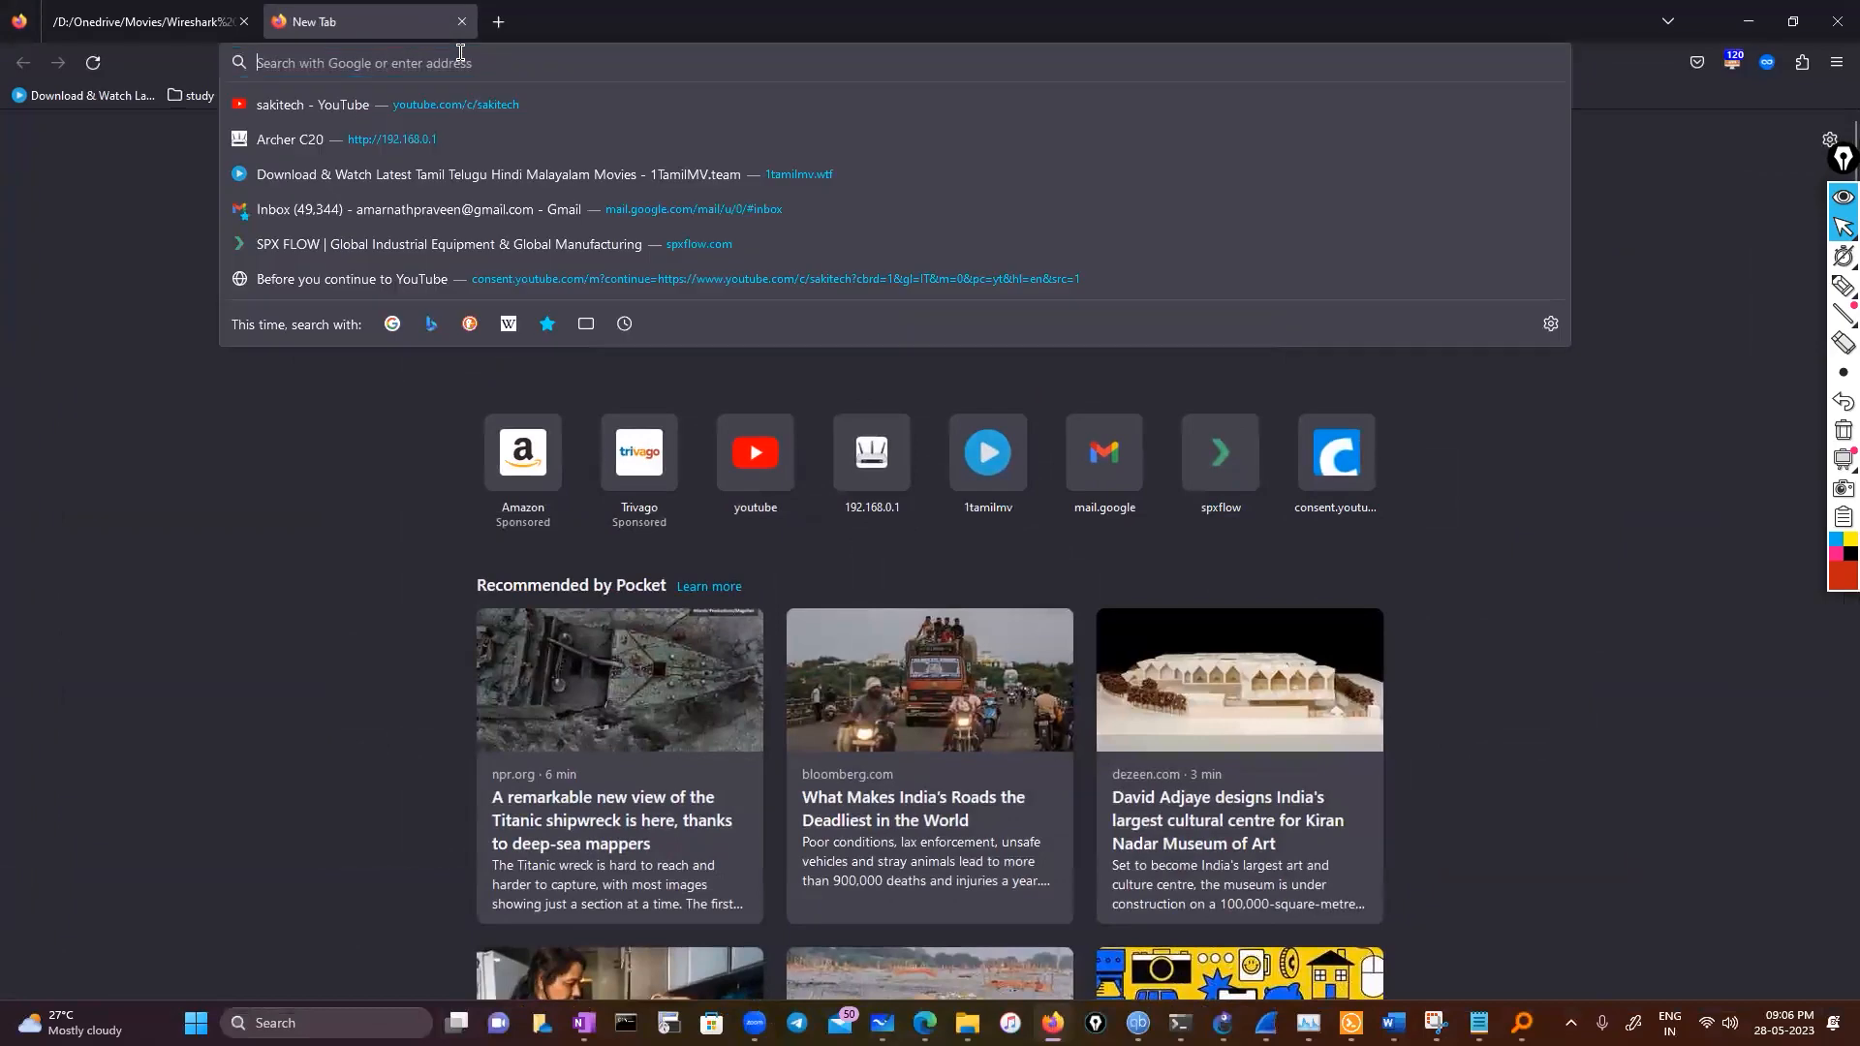
{"action": "type", "text": "iperf"}
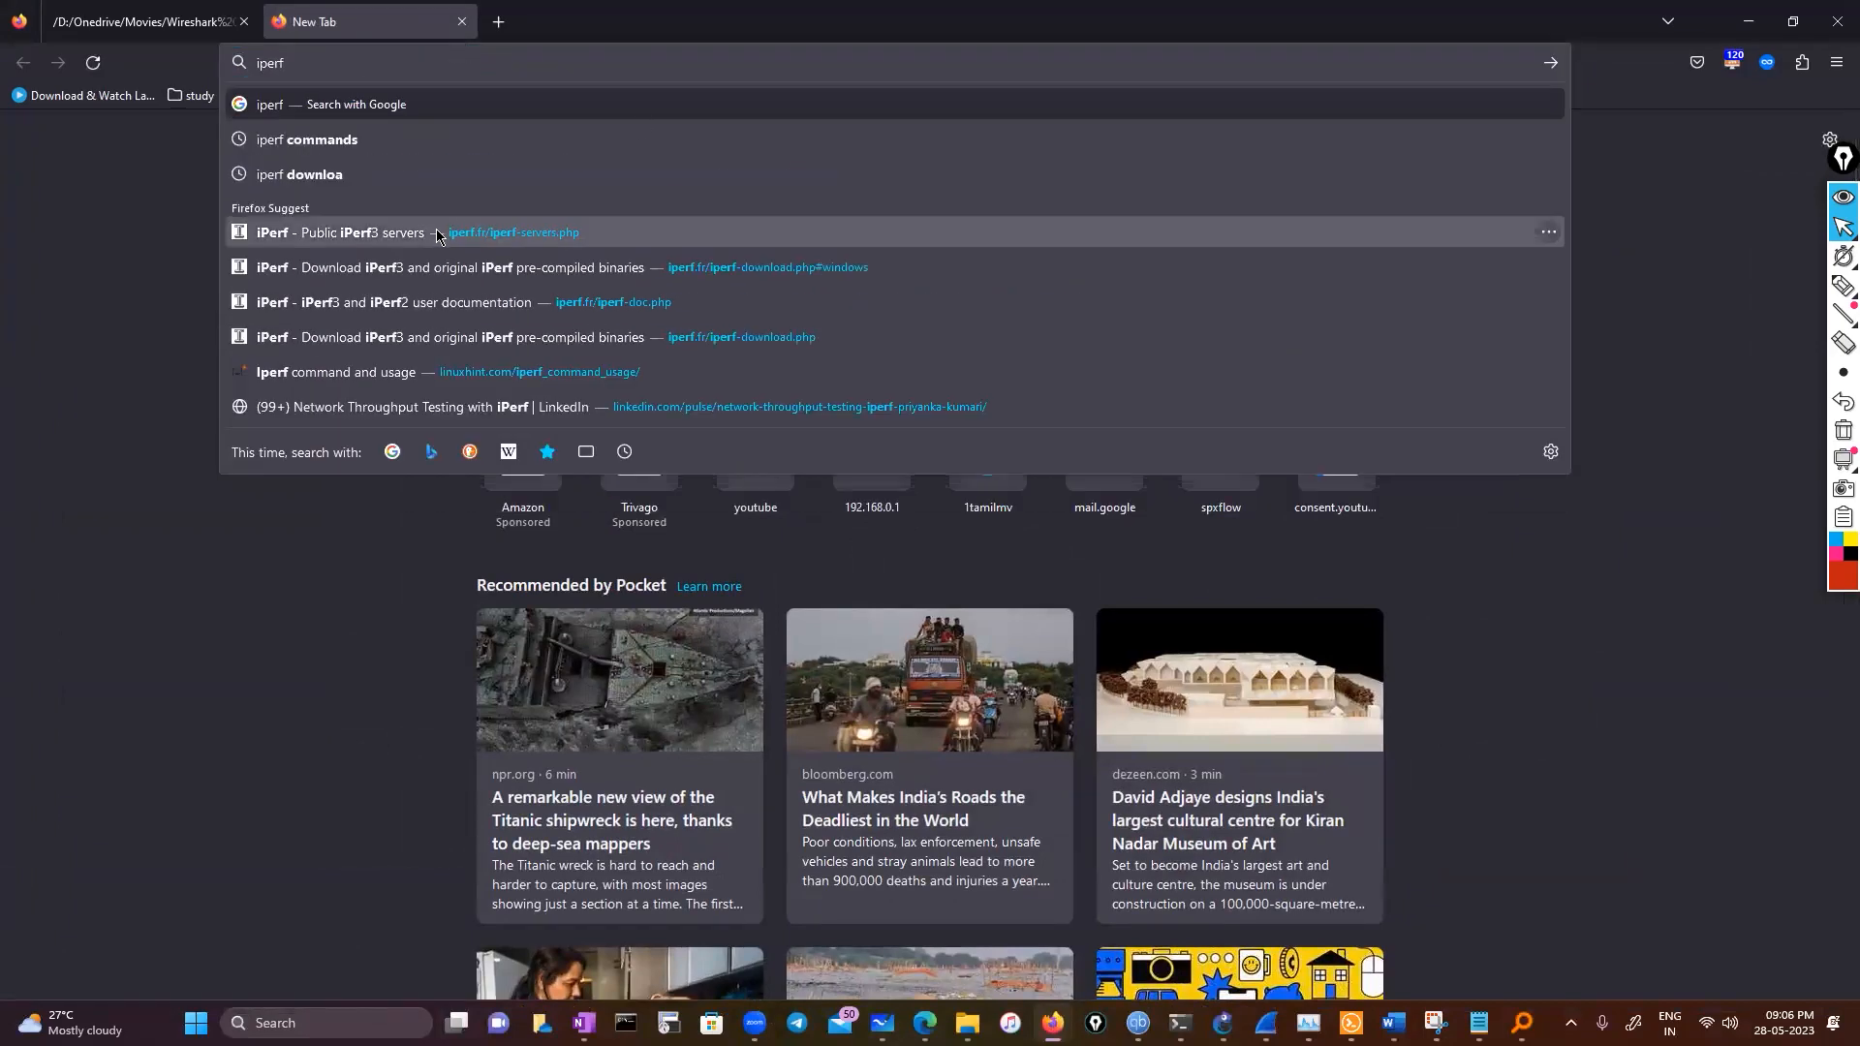
{"action": "left_click", "coordinate": [438, 236]}
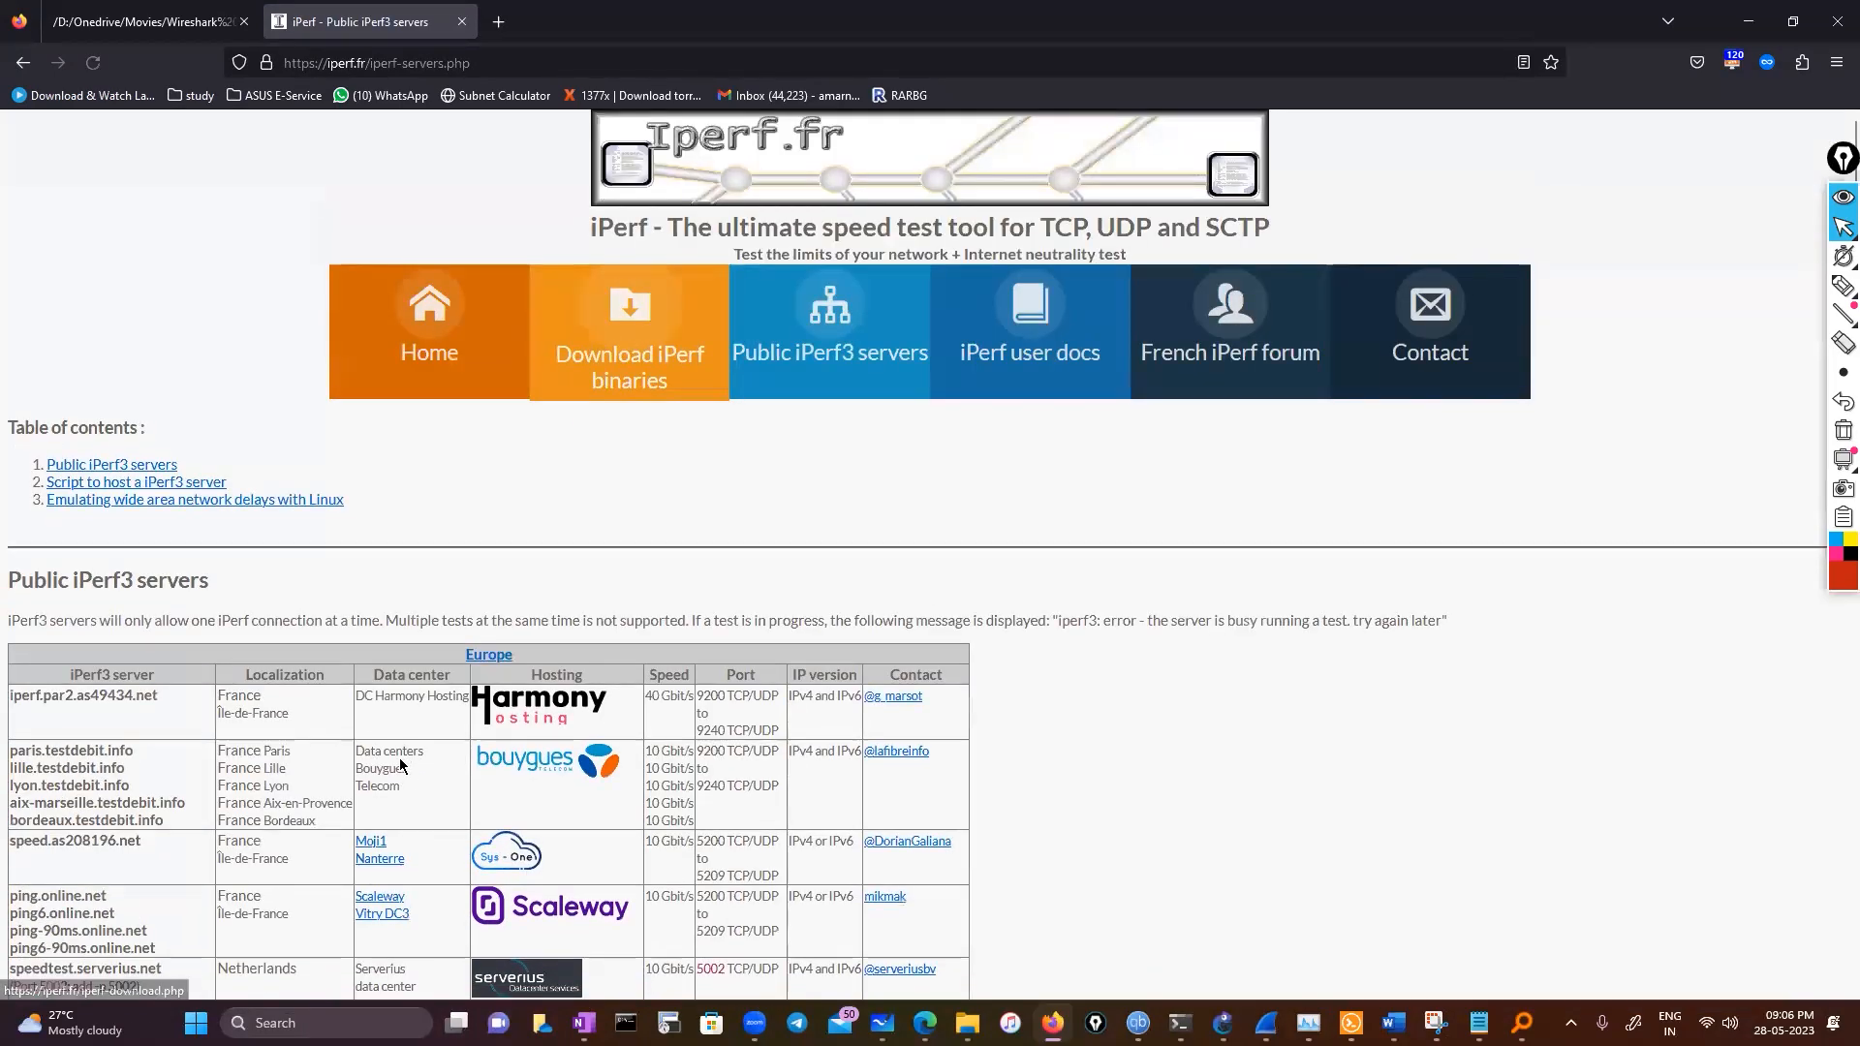
Copy the iperf.biznetnetworks.com server address from the Asia servers table
{"action": "scroll", "coordinate": [396, 775], "scroll_direction": "down", "scroll_amount": 10}
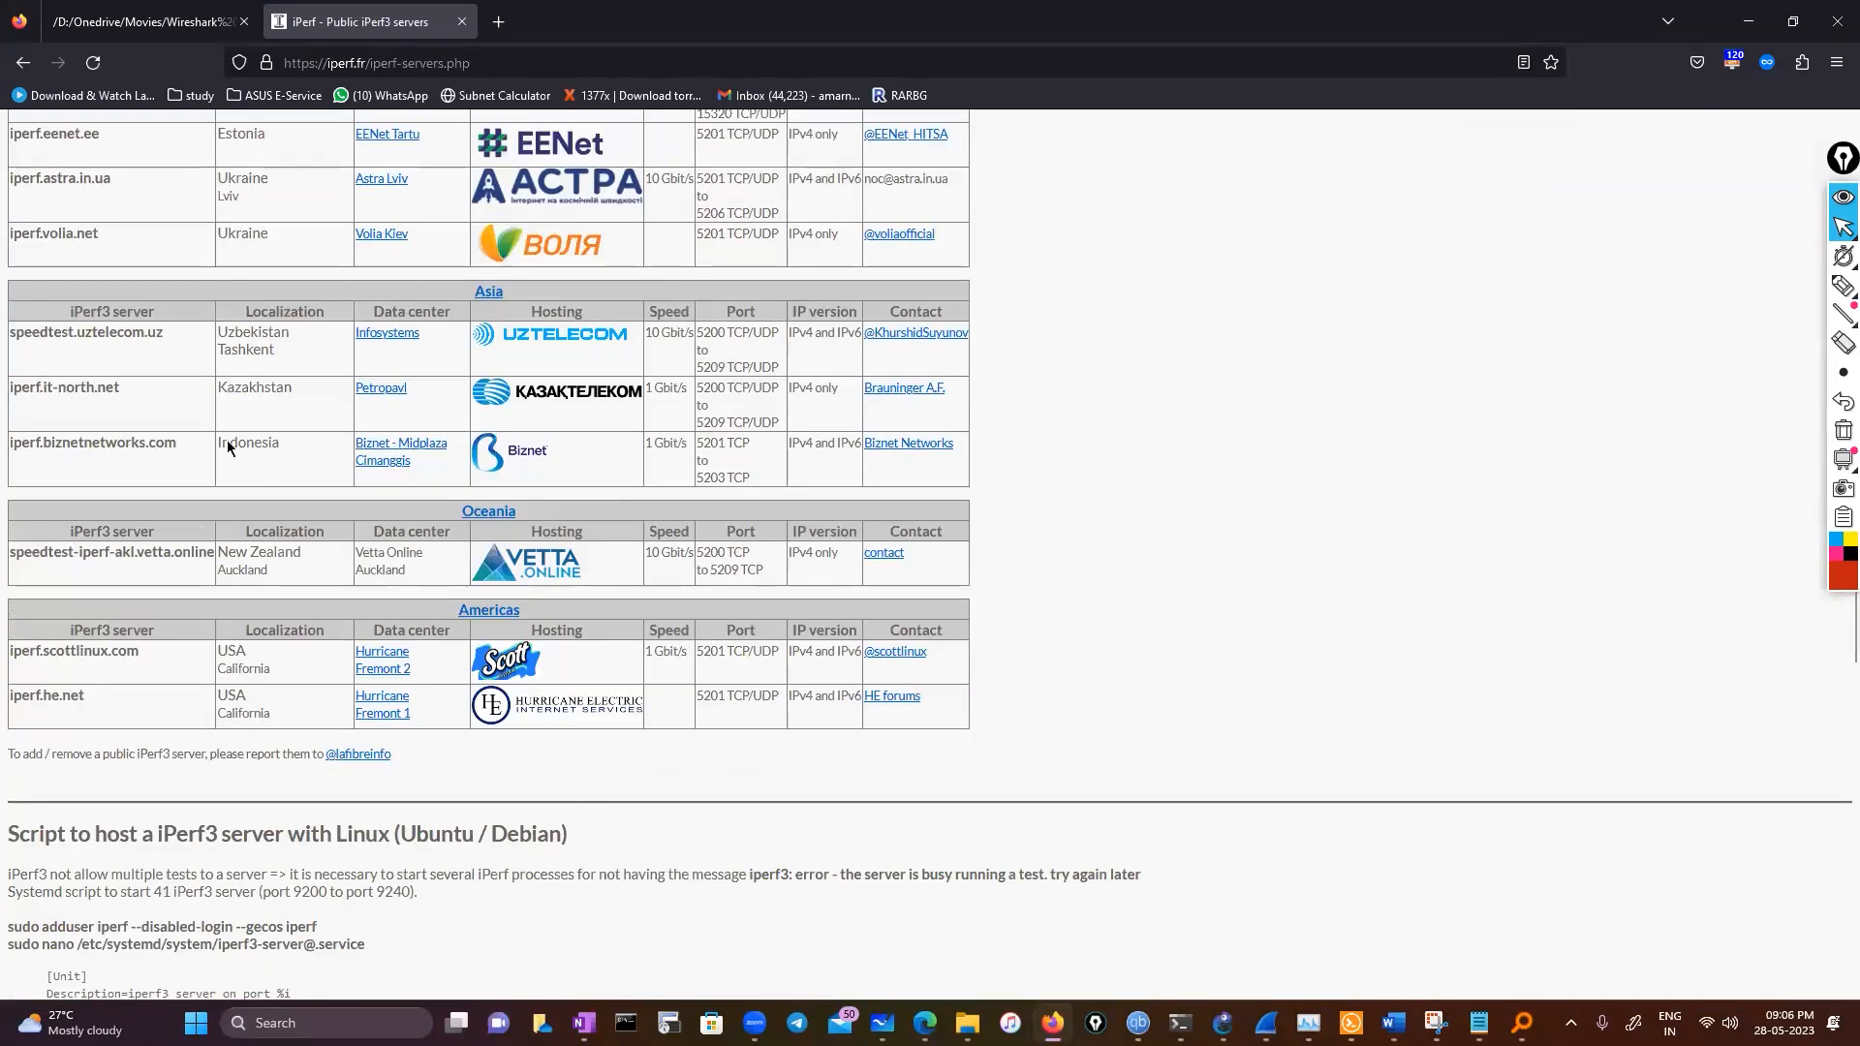
{"action": "left_click_drag", "start_coordinate": [83, 440], "coordinate": [11, 443]}
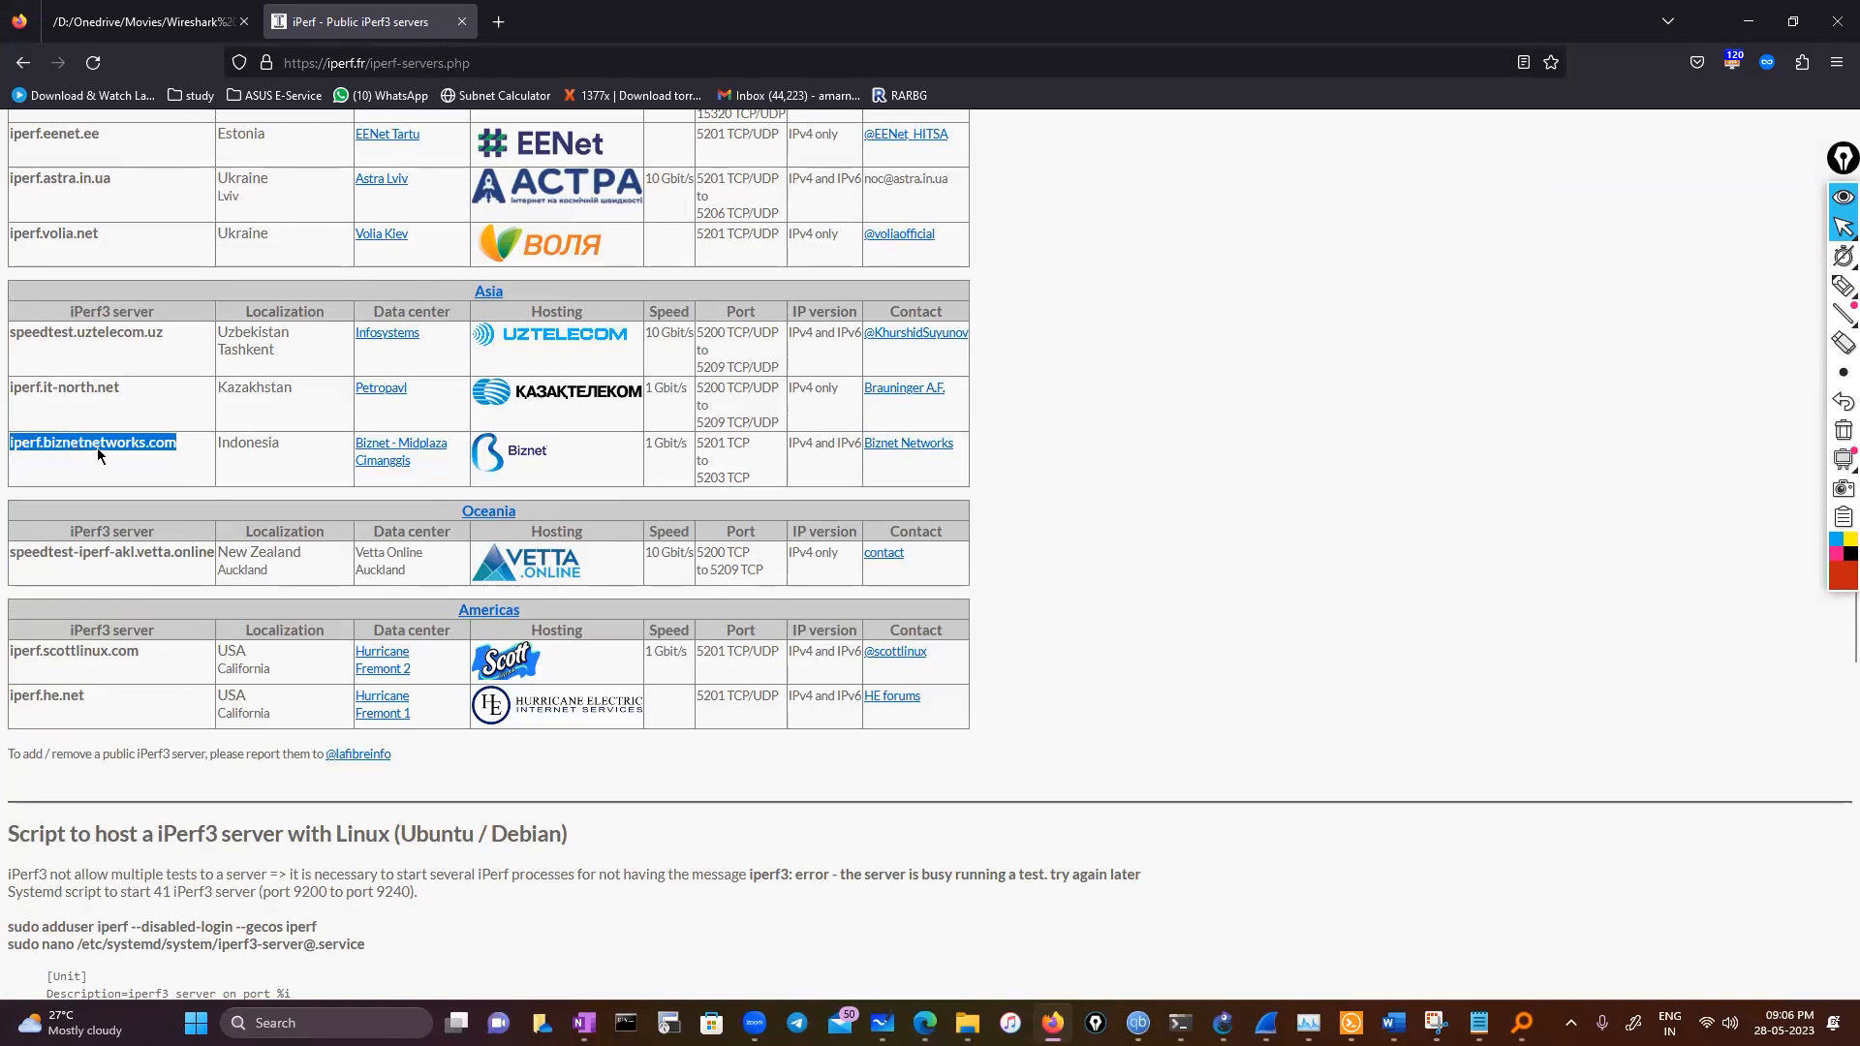
{"action": "right_click", "coordinate": [74, 443]}
{"action": "left_click", "coordinate": [127, 658]}
Paste the server address after iperf3.exe -c in the iperf folder's Command Prompt, run it, and maximize the window
{"action": "left_click", "coordinate": [626, 1023]}
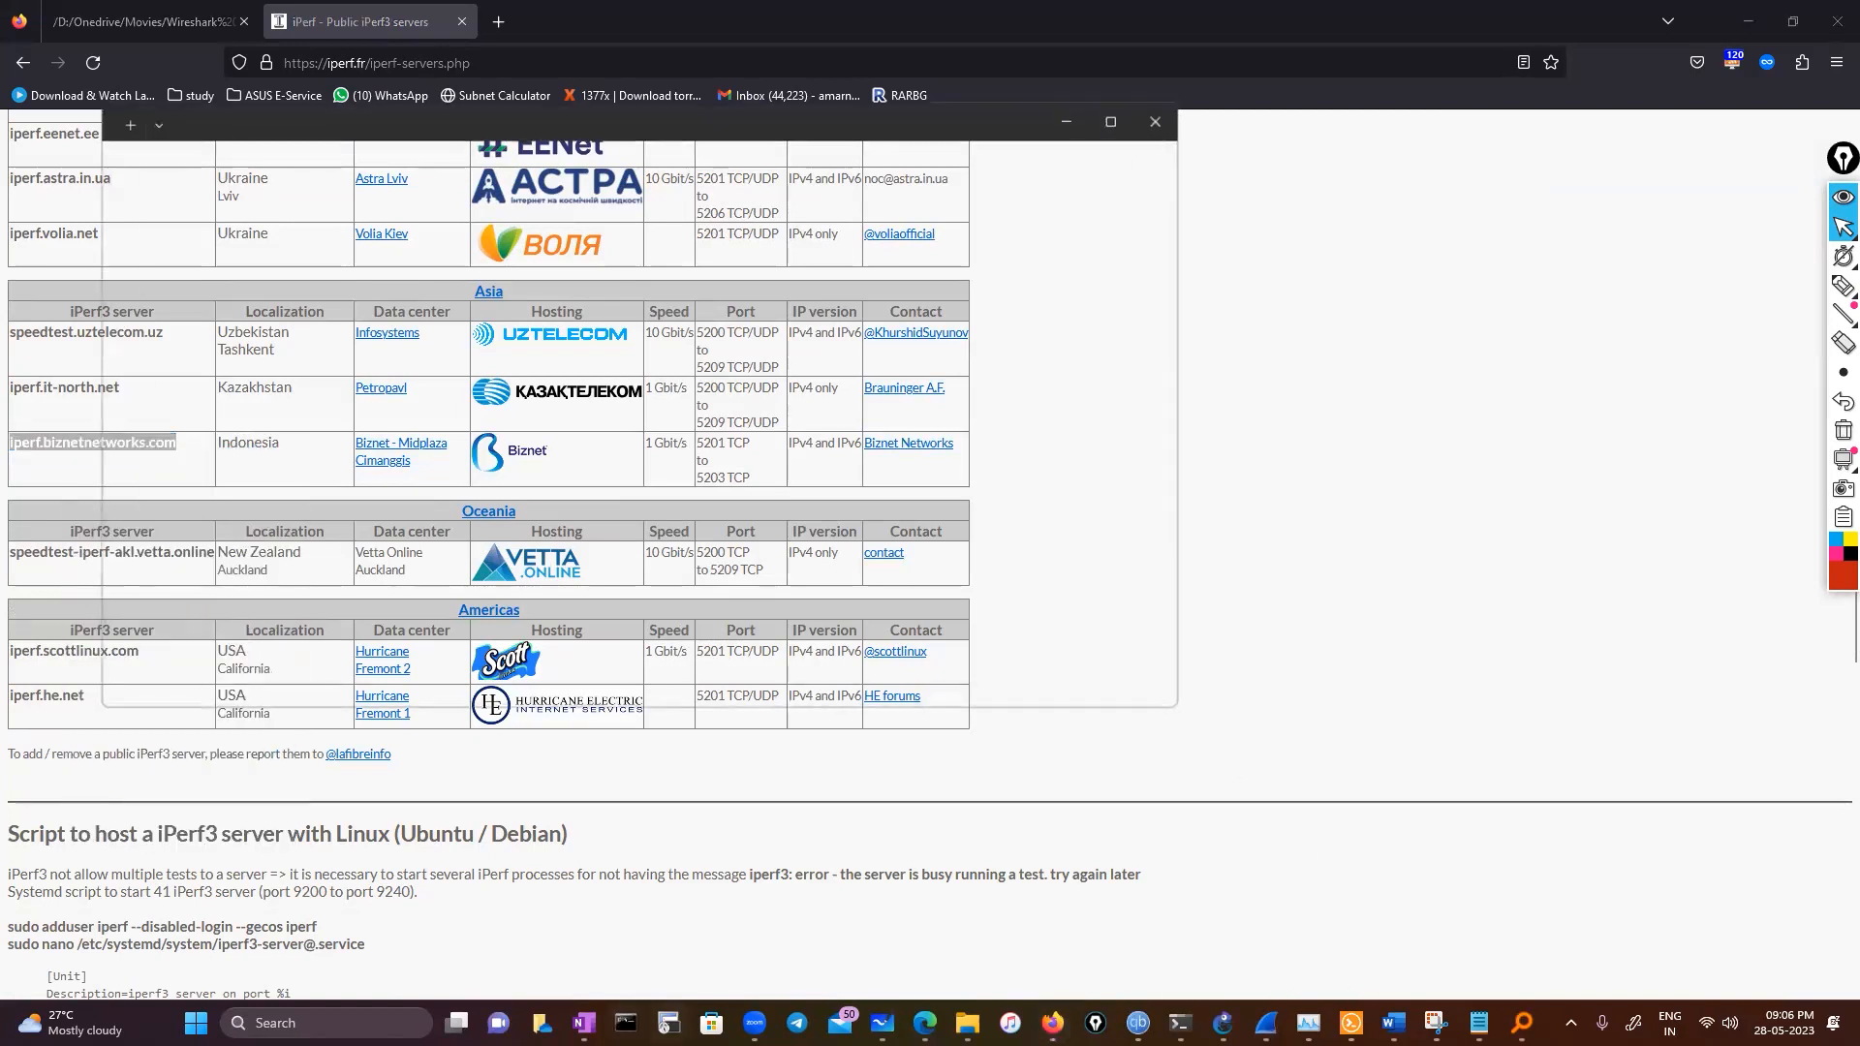
{"action": "key", "text": "ctrl+v"}
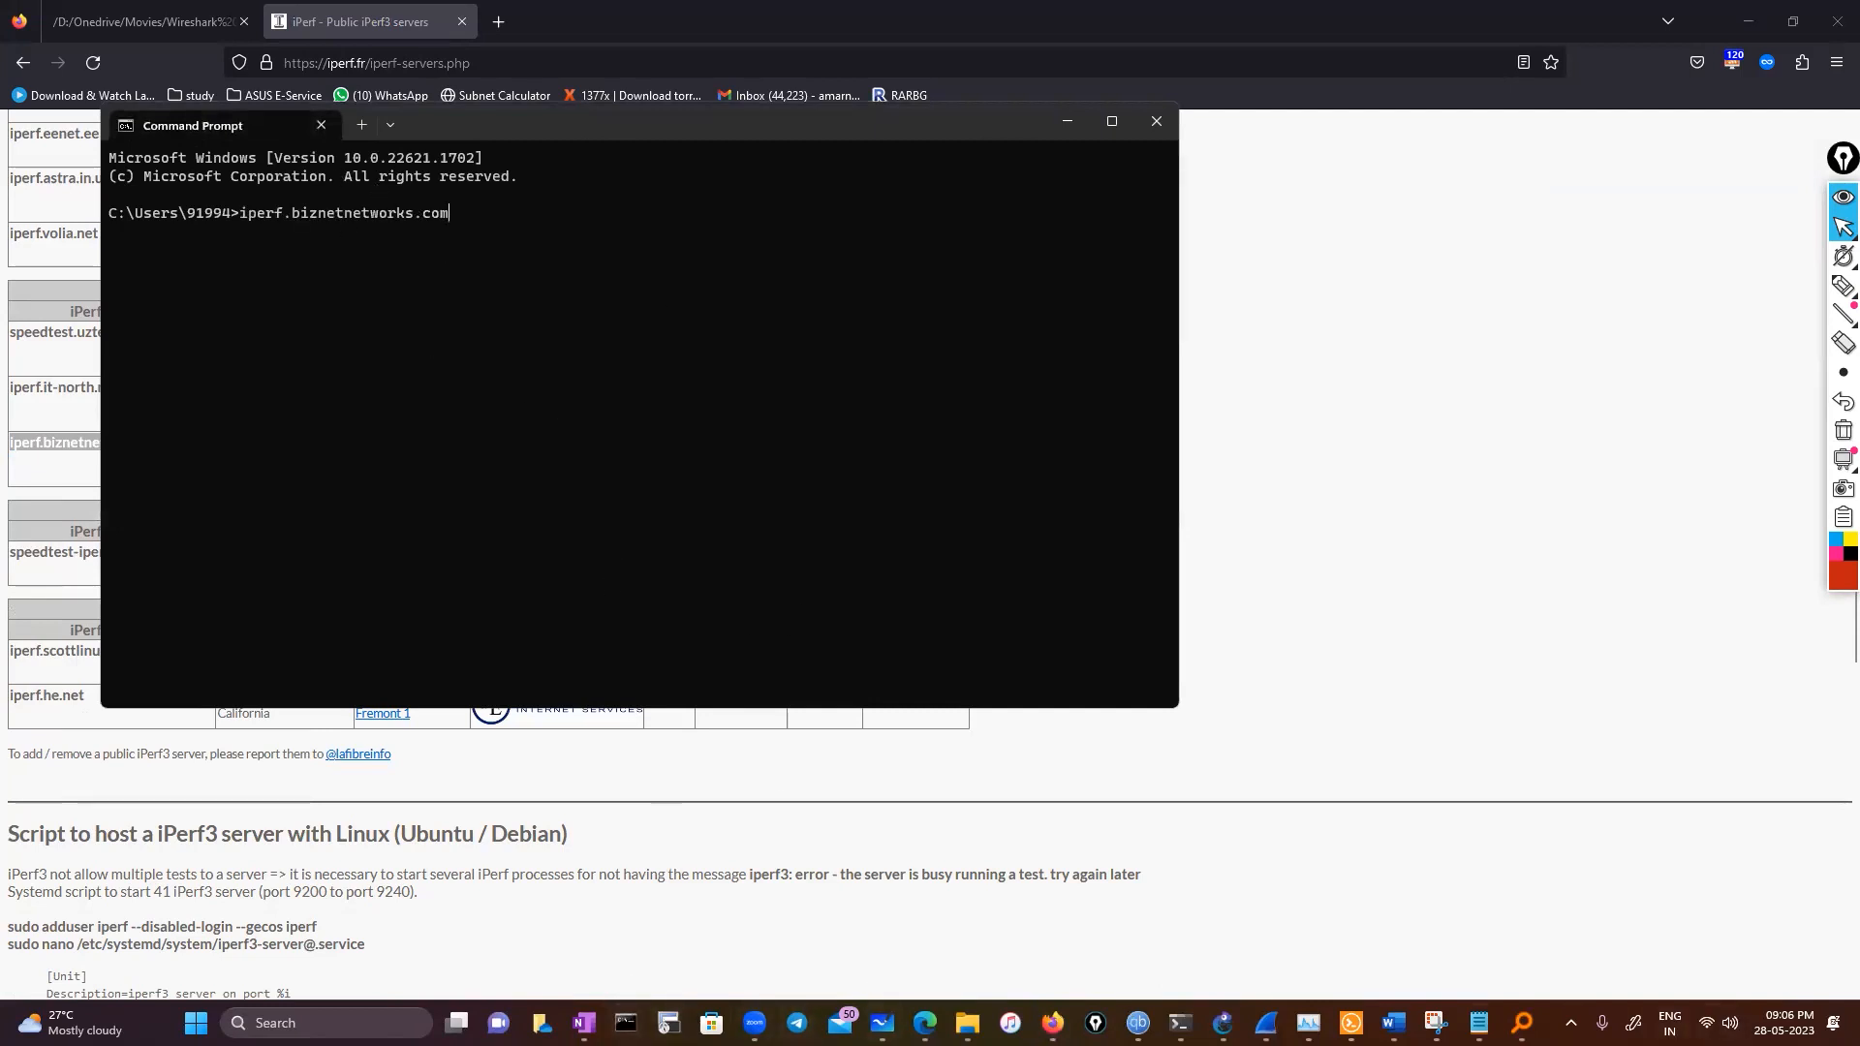
{"action": "mouse_move", "coordinate": [1180, 1022]}
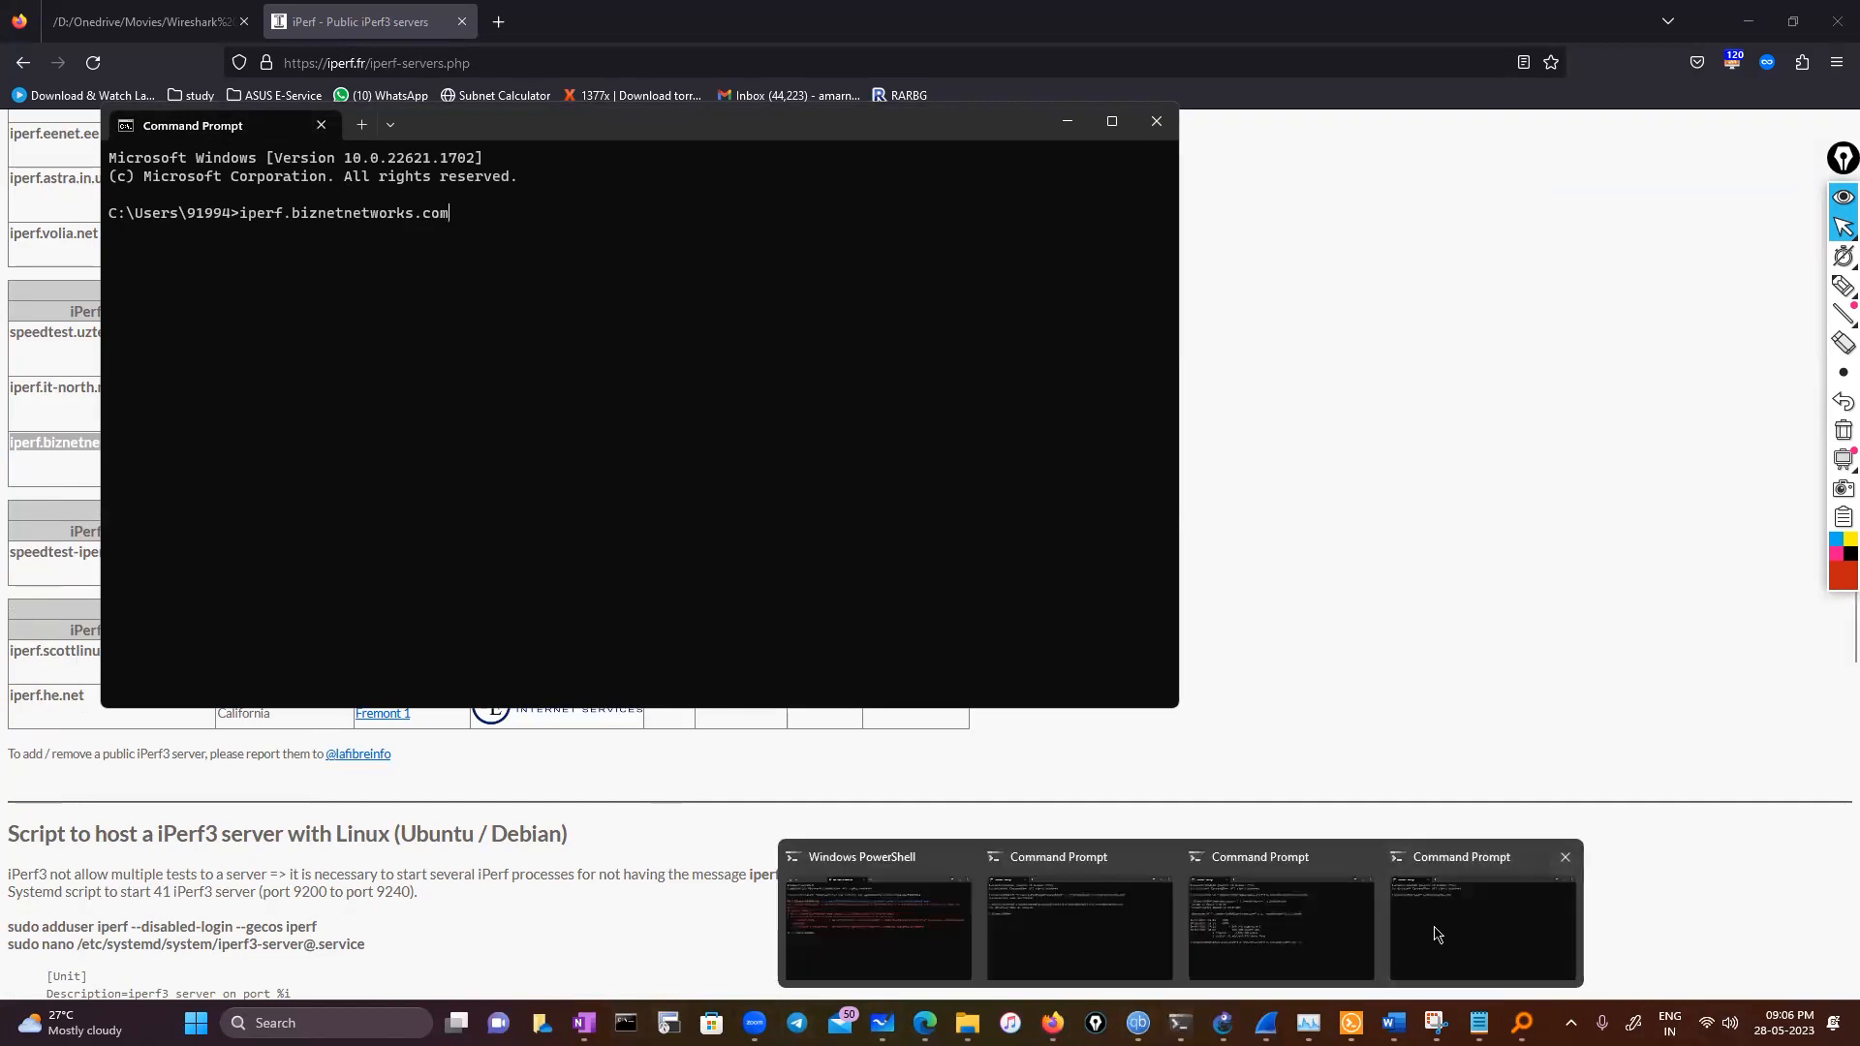
{"action": "mouse_move", "coordinate": [1392, 1023]}
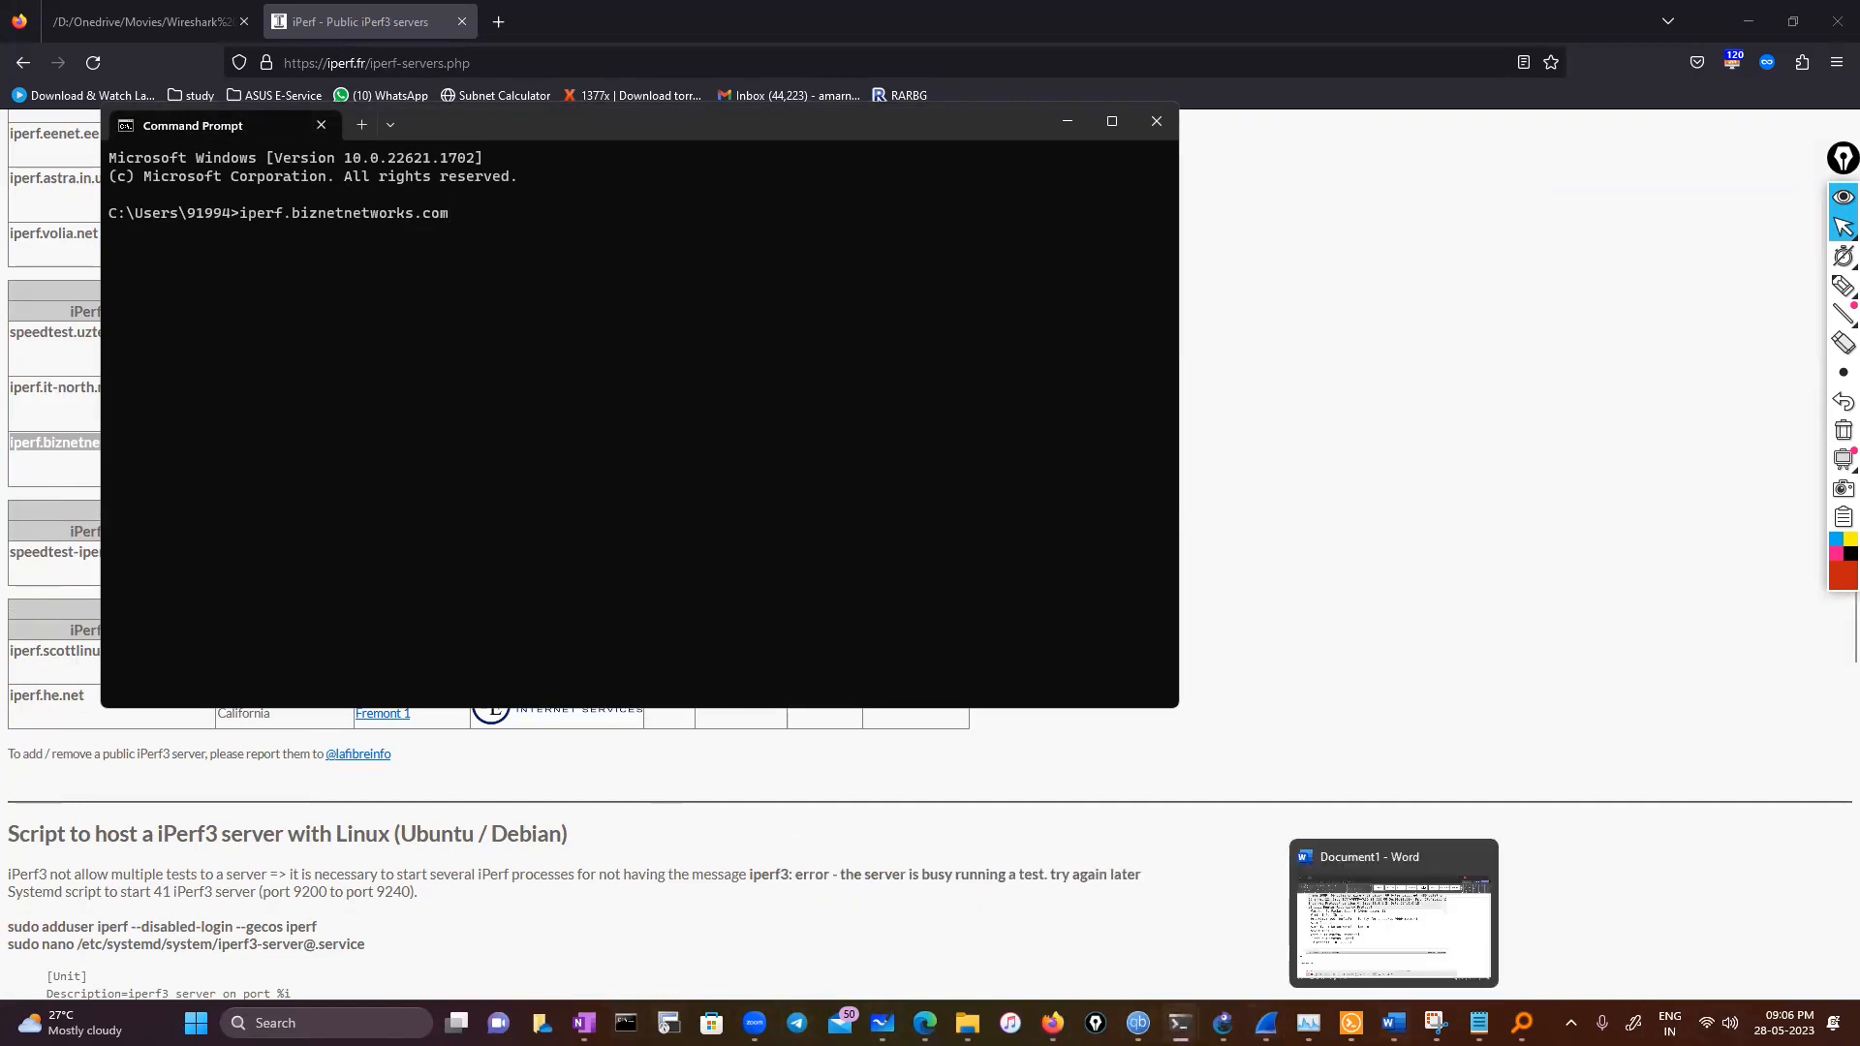
{"action": "left_click", "coordinate": [1227, 945]}
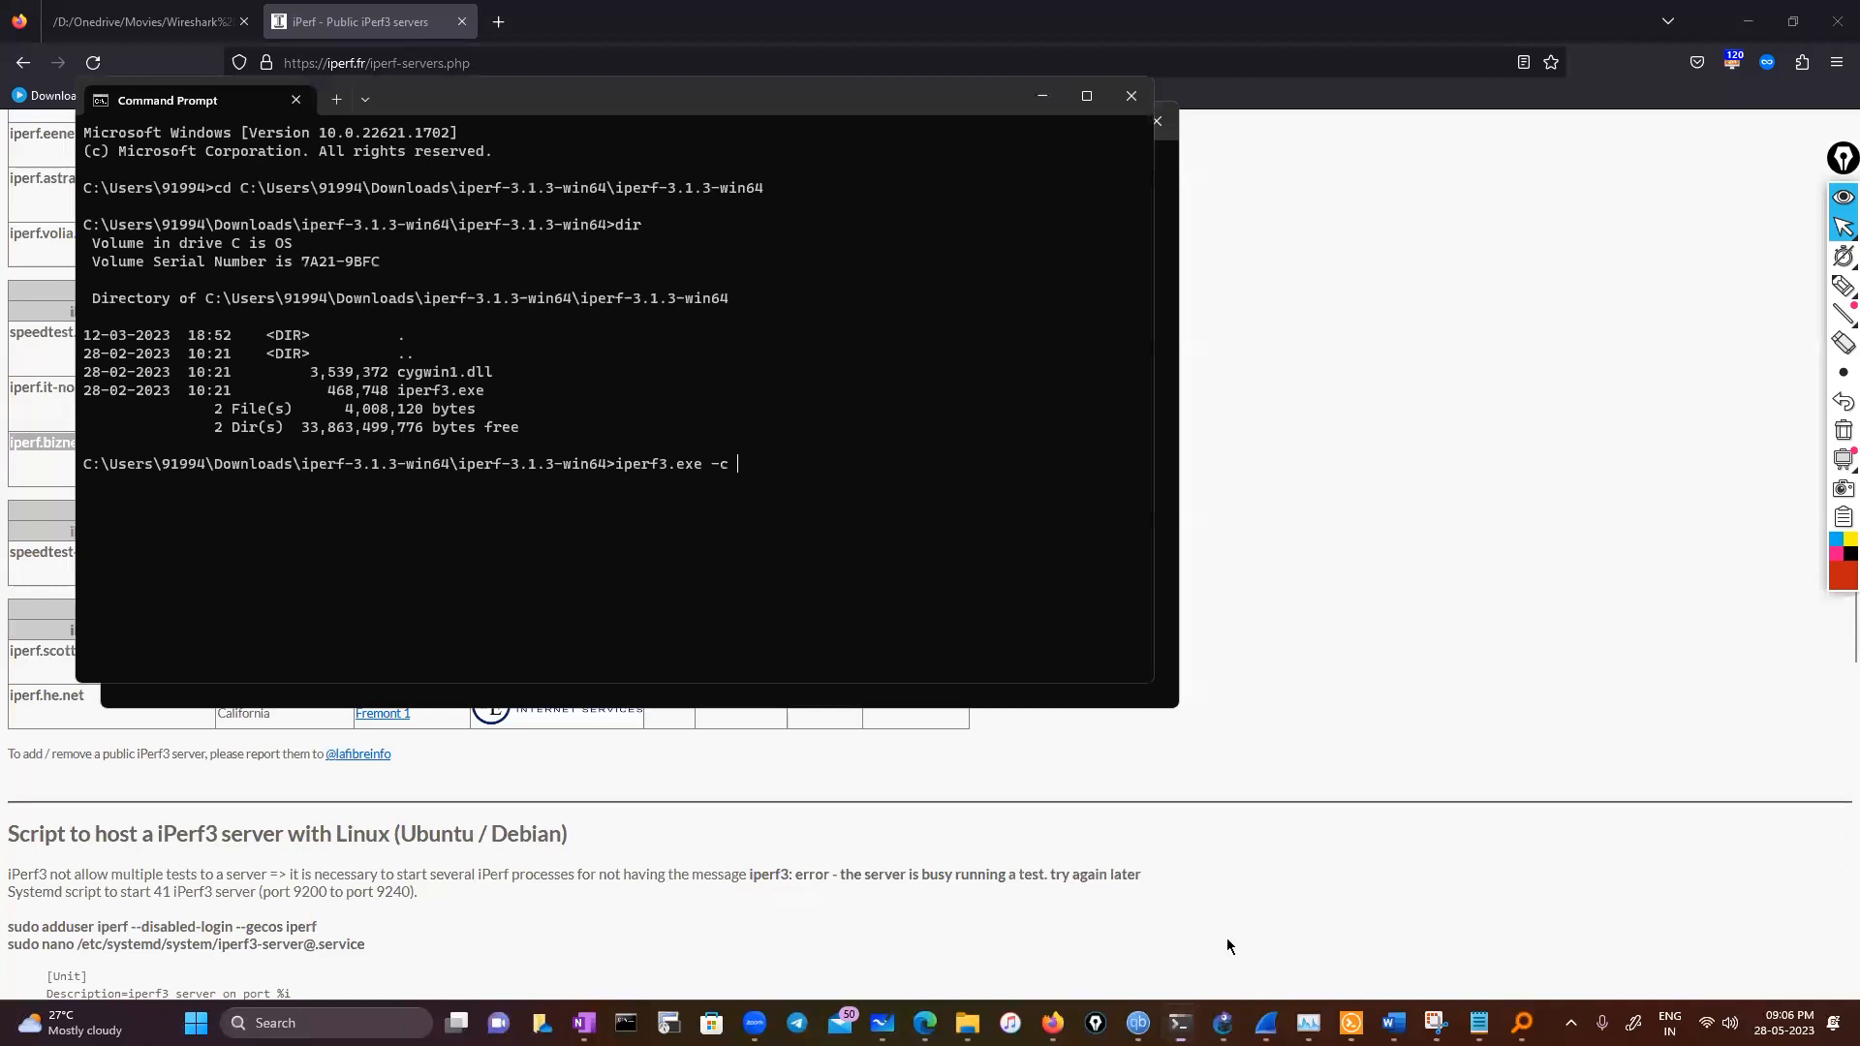
{"action": "right_click", "coordinate": [918, 484]}
{"action": "key", "text": "Return"}
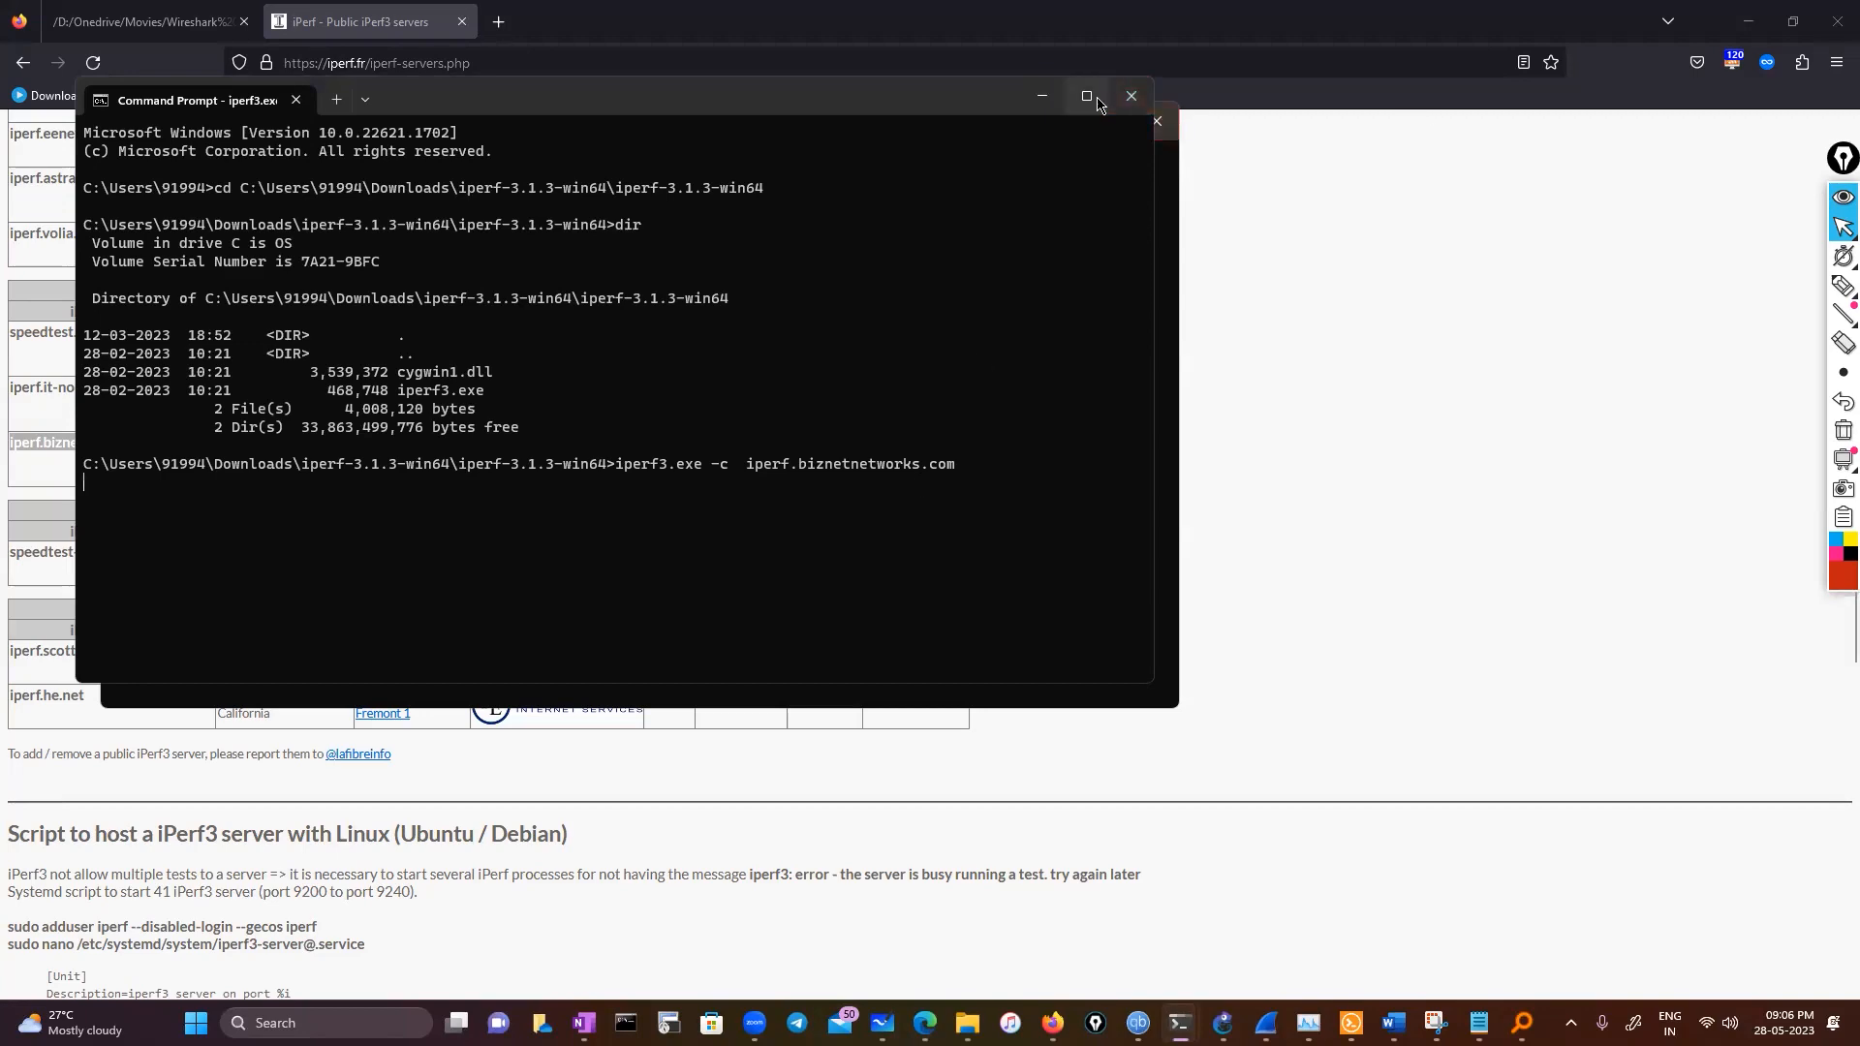
{"action": "key", "text": "super+Up"}
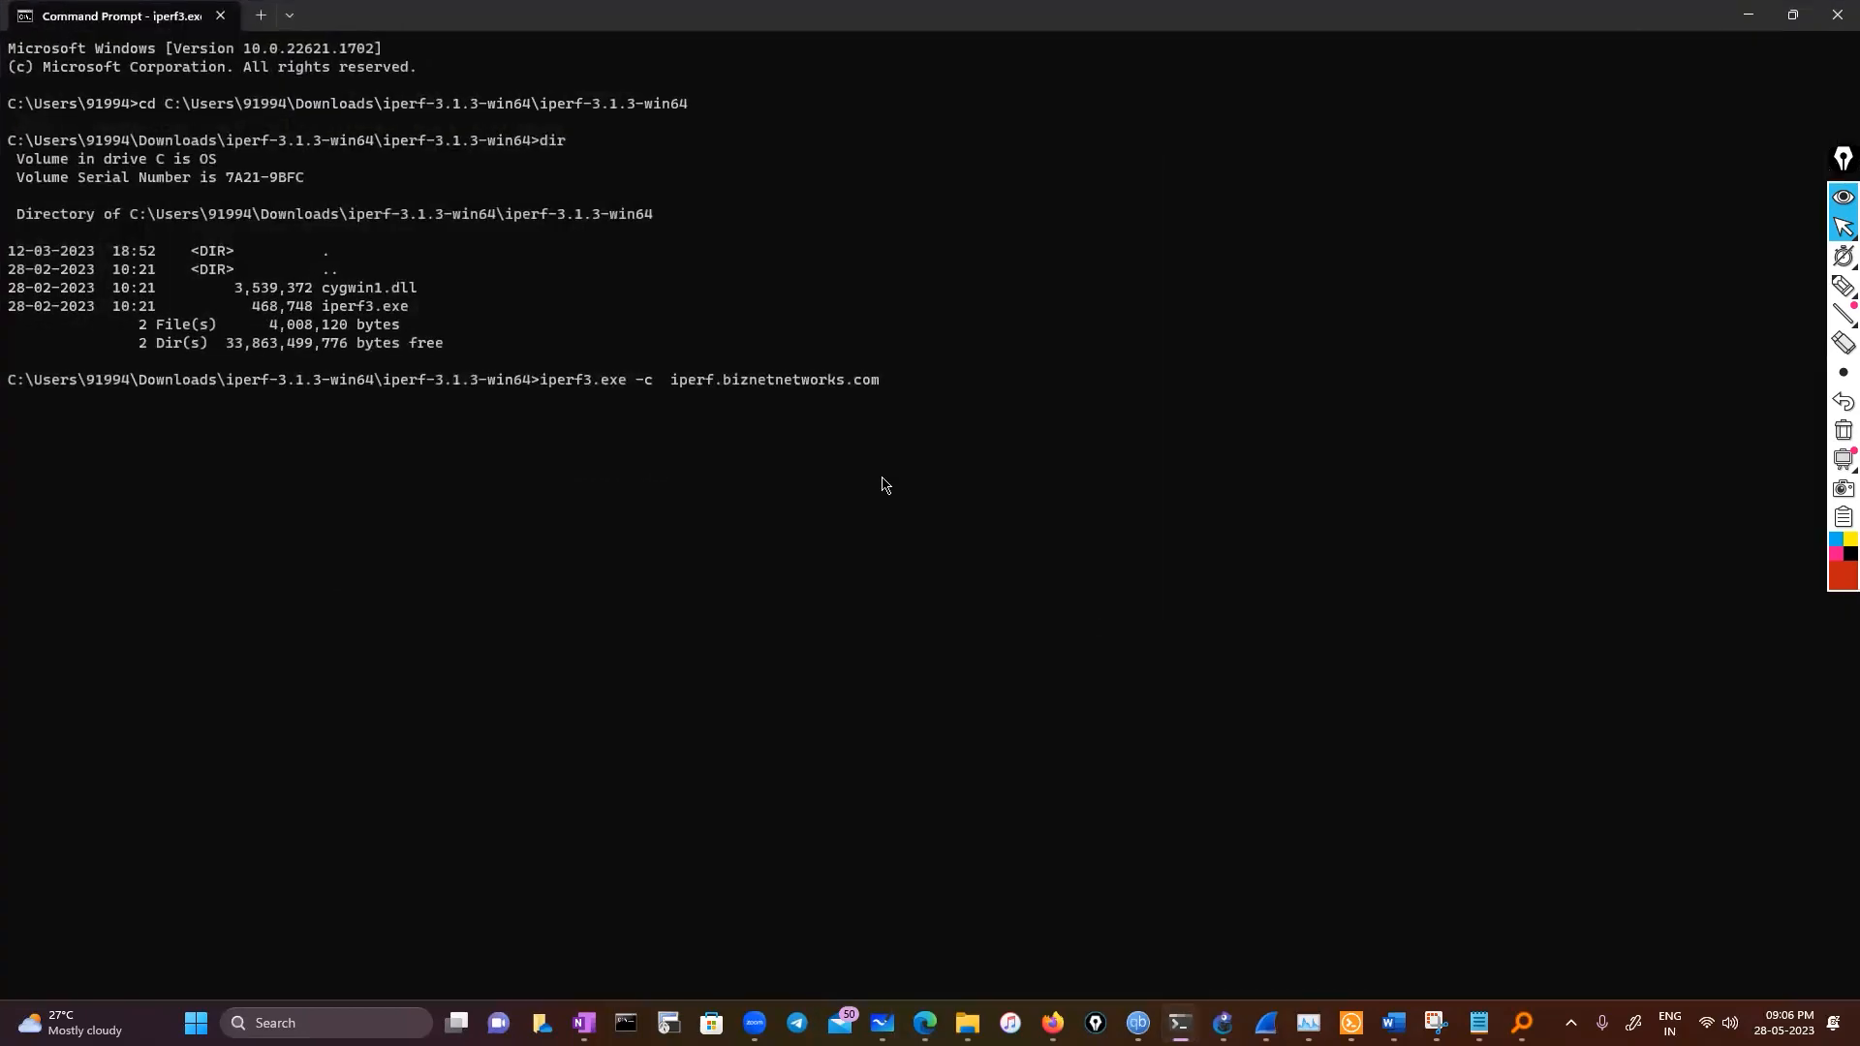
Interrupt the running iperf3 client and rerun iperf3.exe -c iperf.biznetnetworks.com
{"action": "key", "text": "ctrl+c"}
{"action": "key", "text": "Return"}
{"action": "key", "text": "Return"}
{"action": "key", "text": "Up"}
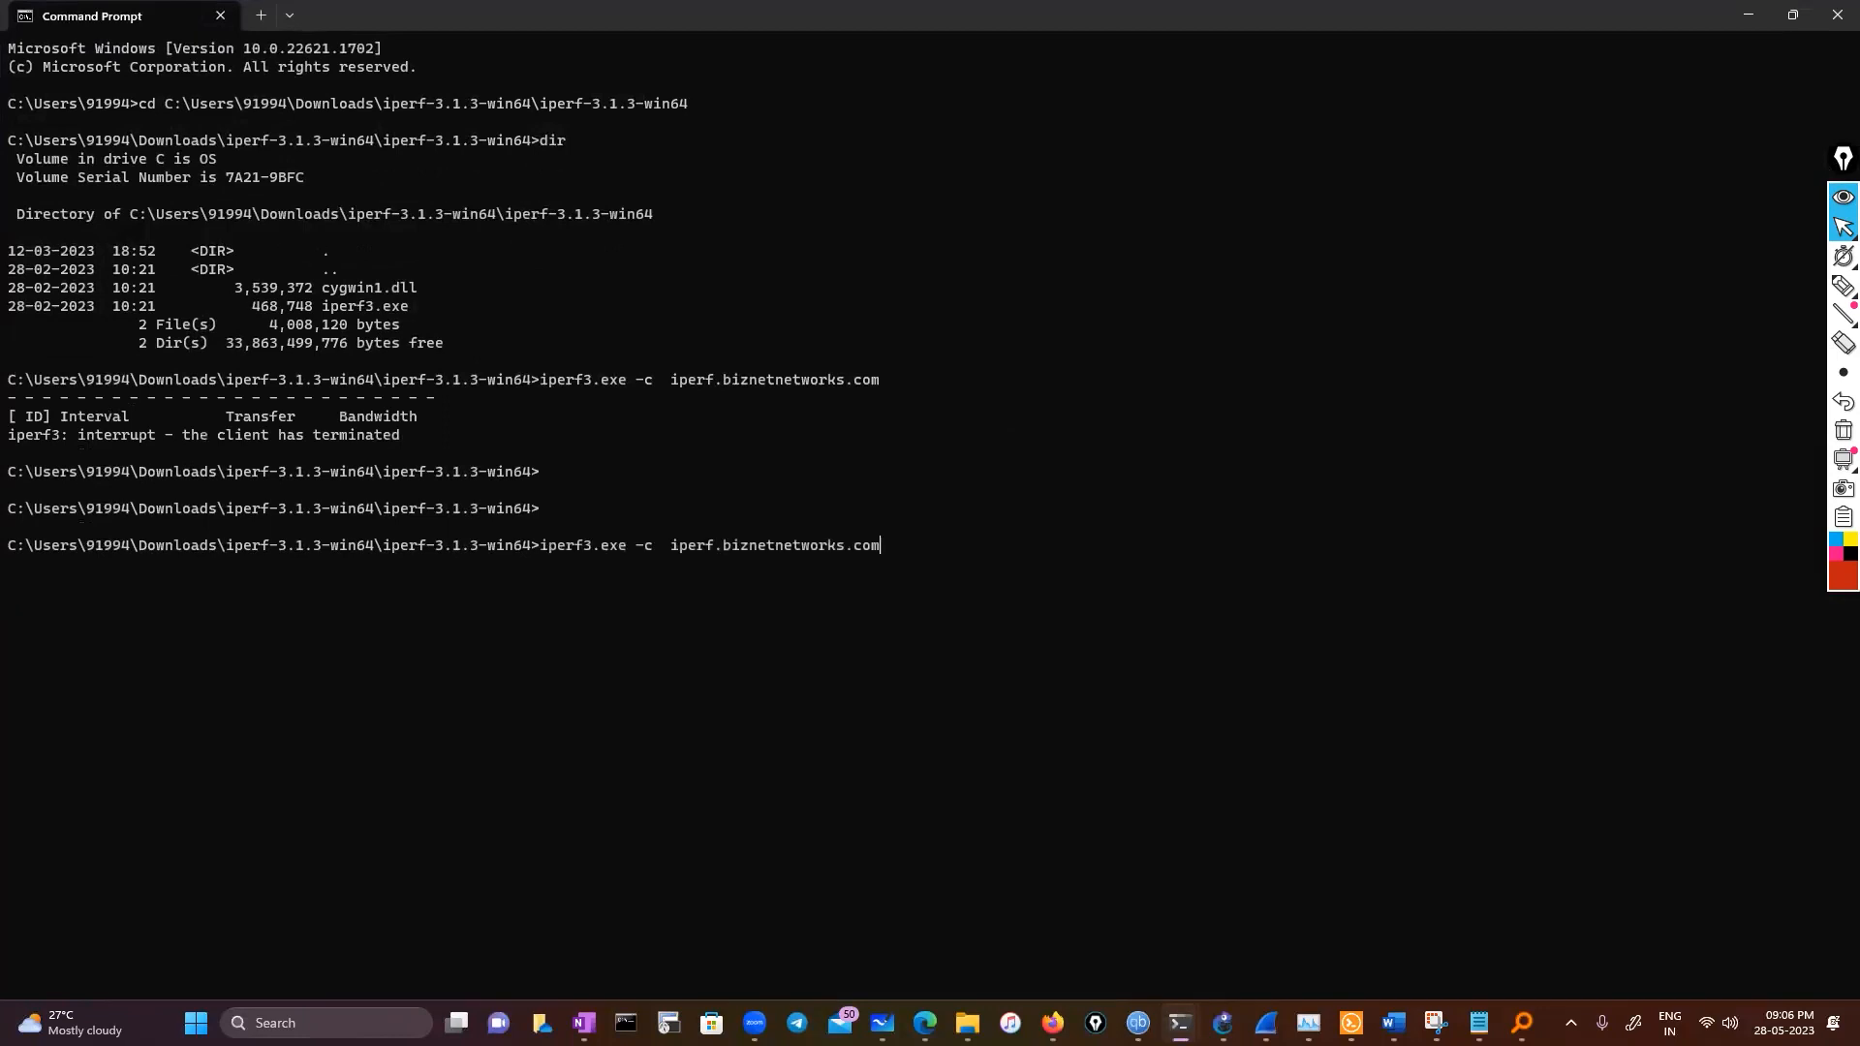
{"action": "key", "text": "Return"}
Check the live Wireshark capture for the generated traffic and return to the Command Prompt
{"action": "mouse_move", "coordinate": [1265, 1023]}
{"action": "left_click", "coordinate": [1694, 936]}
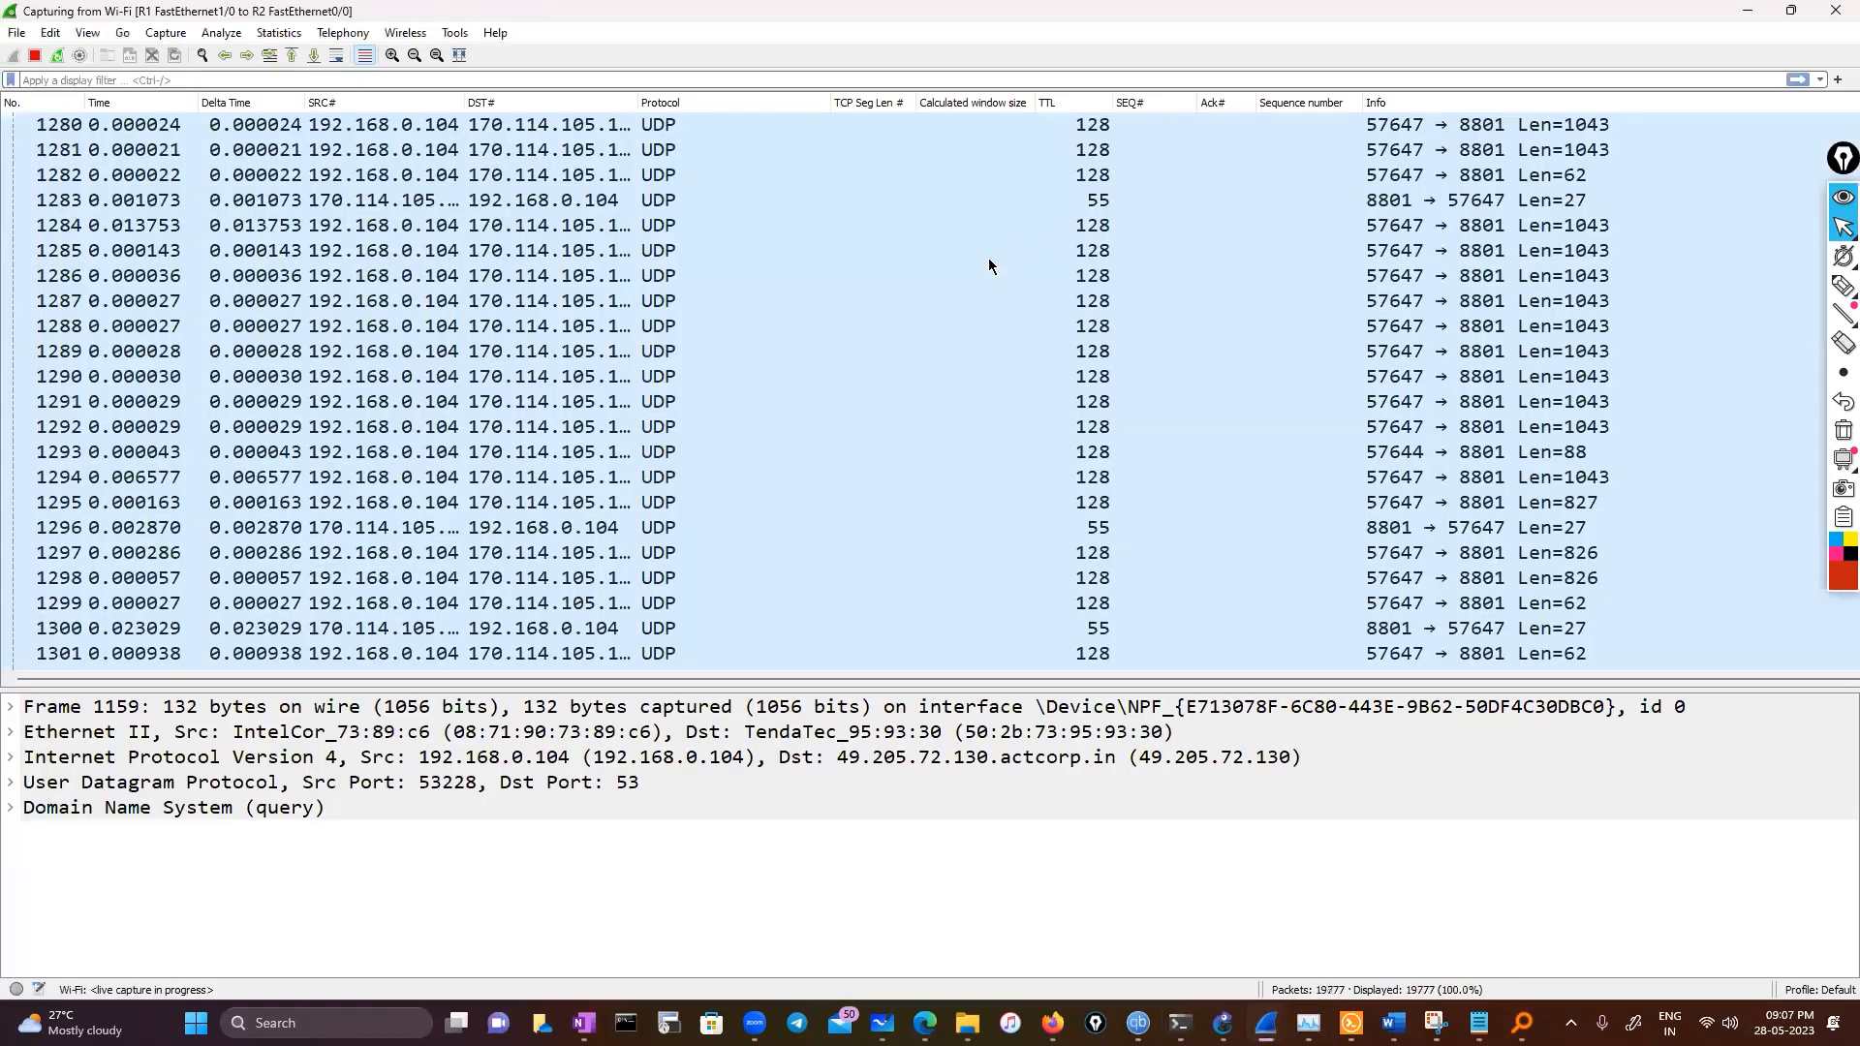
{"action": "left_click", "coordinate": [337, 54]}
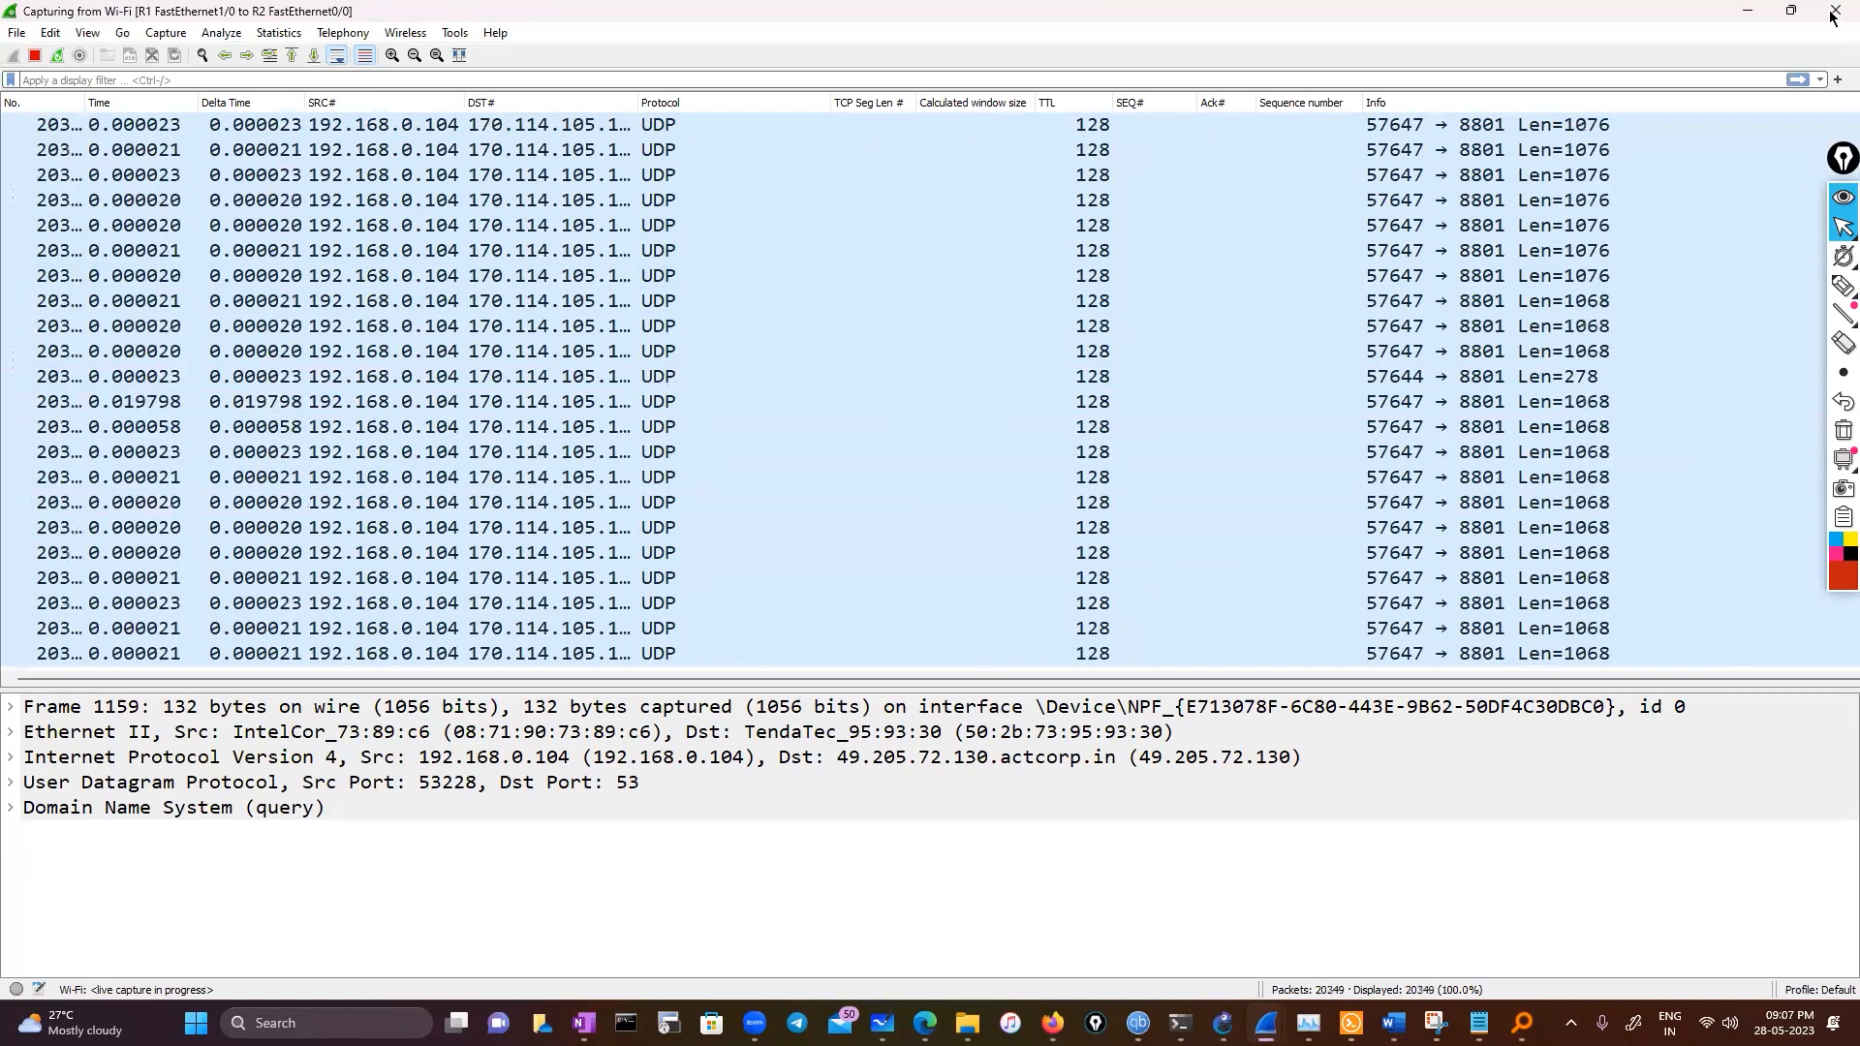
{"action": "left_click", "coordinate": [1745, 18]}
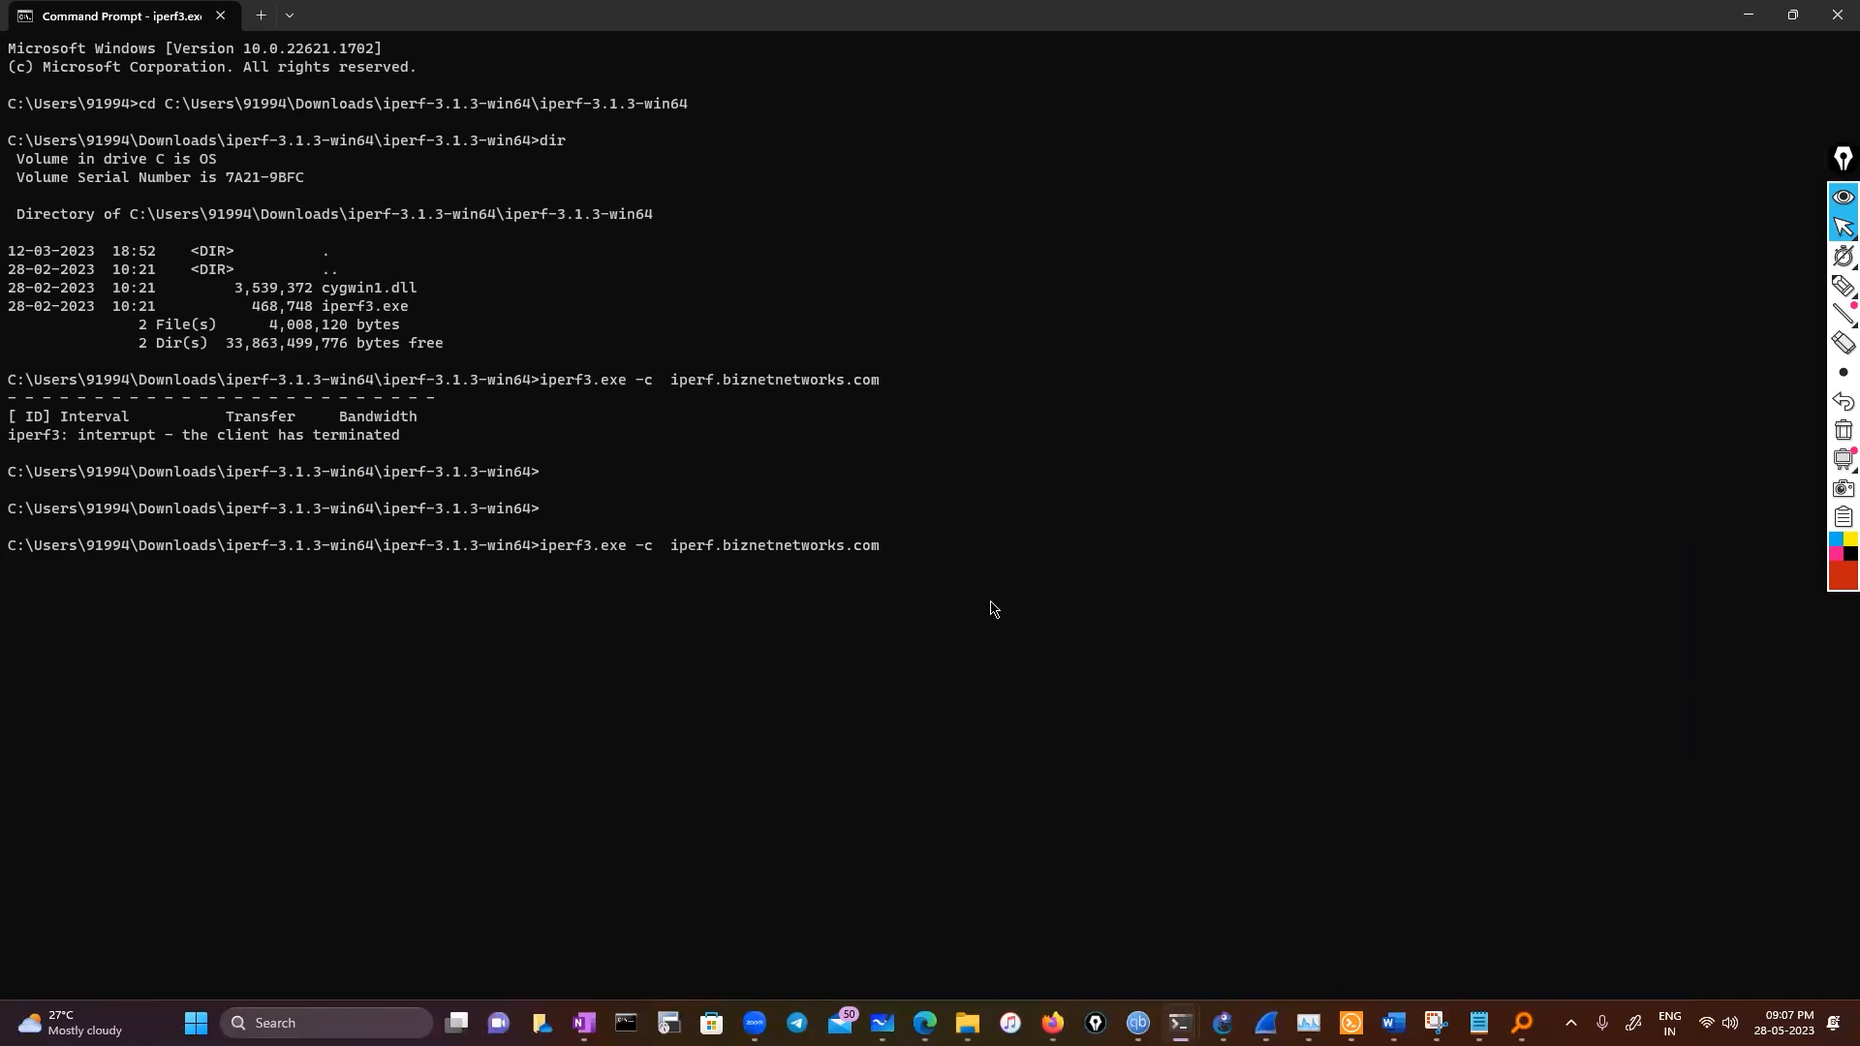
Stop the iperf3 client and ping iperf.biznetnetworks.com, reusing the server address from the earlier command
{"action": "key", "text": "ctrl+c"}
{"action": "key", "text": "Return"}
{"action": "key", "text": "Return"}
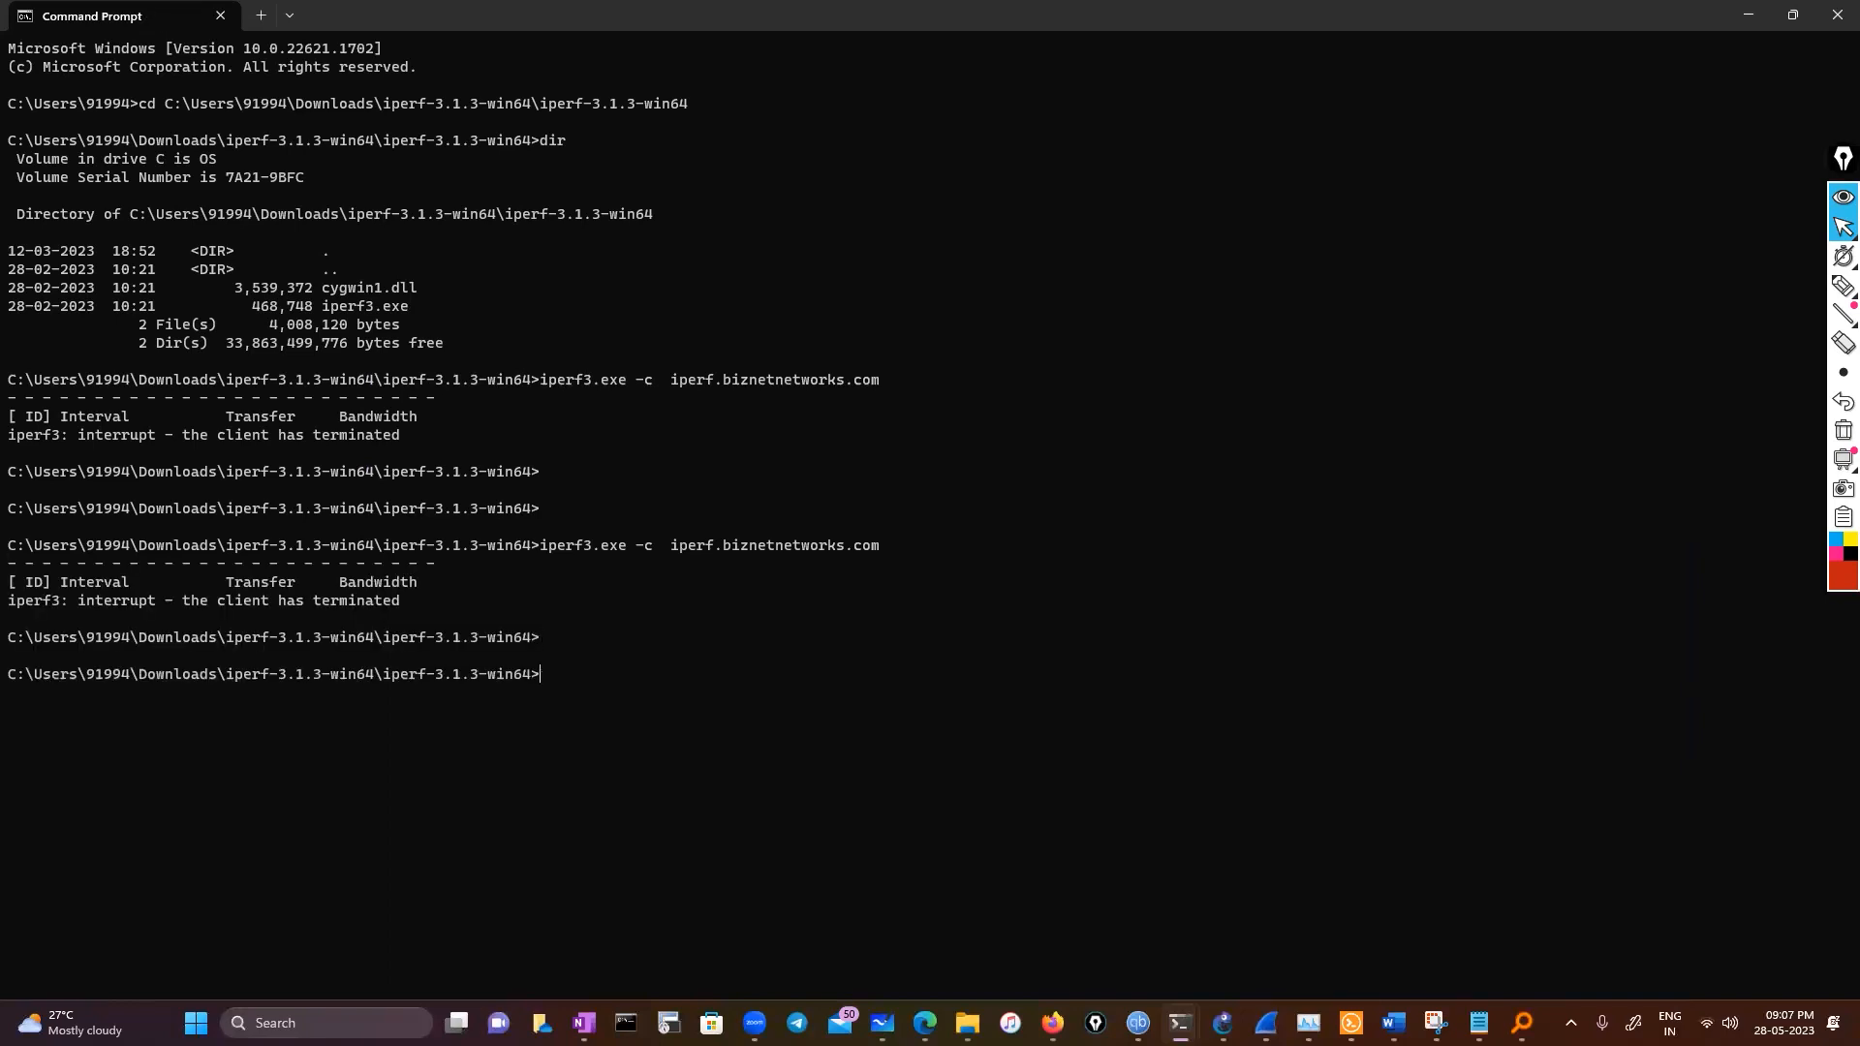
{"action": "type", "text": "pin g"}
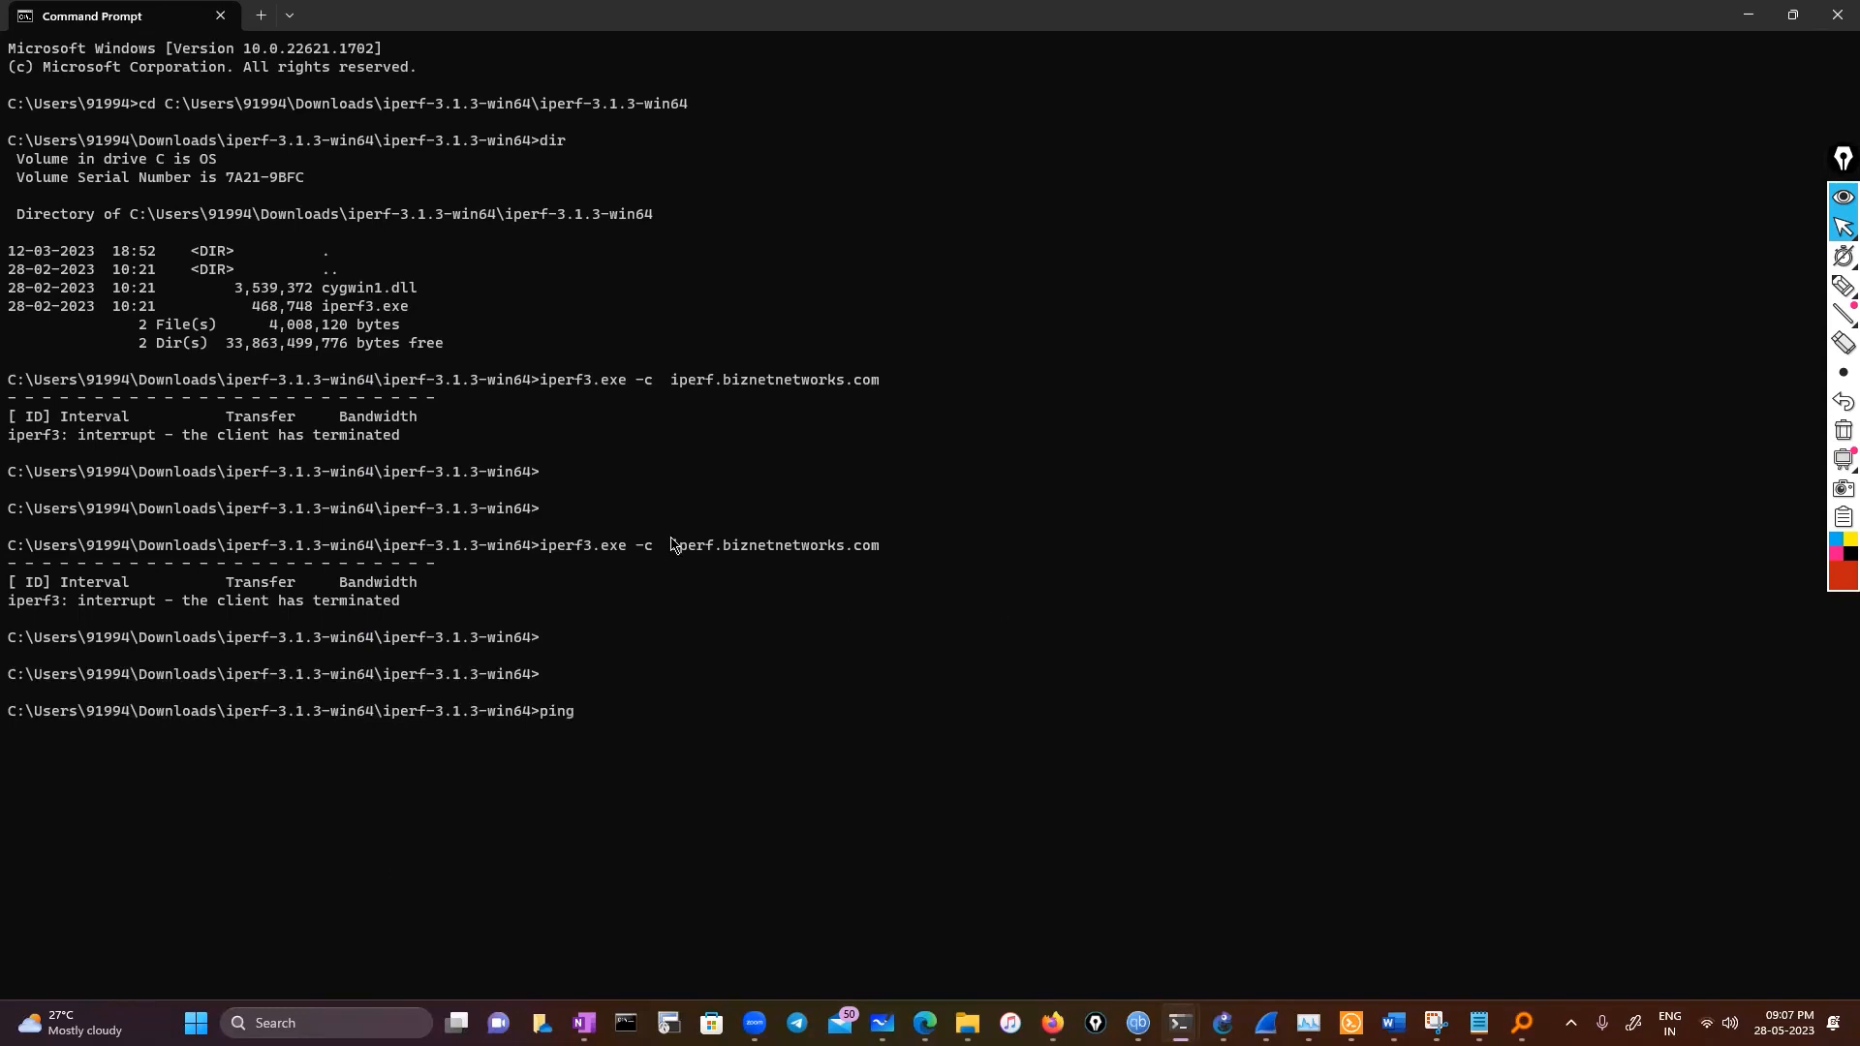
{"action": "left_click_drag", "start_coordinate": [670, 549], "coordinate": [874, 552]}
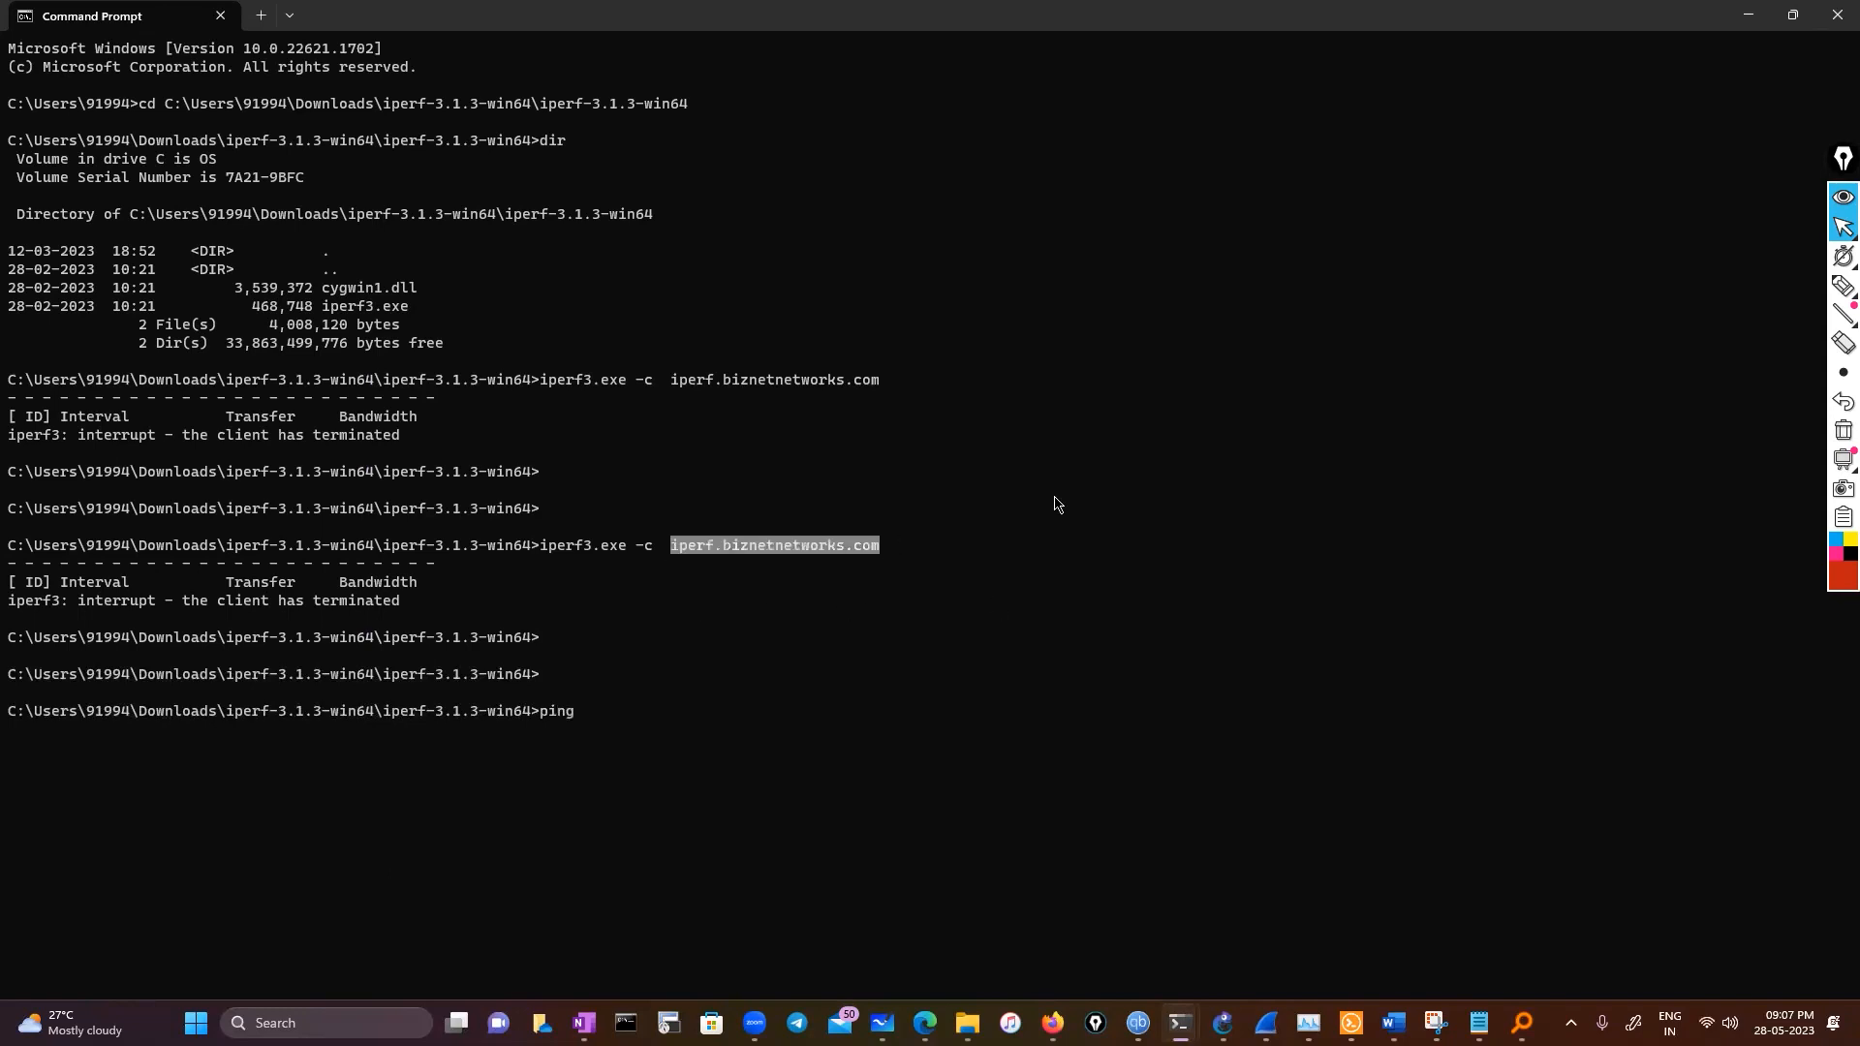
{"action": "key", "text": "ctrl+c"}
{"action": "key", "text": "ctrl+v"}
{"action": "key", "text": "Return"}
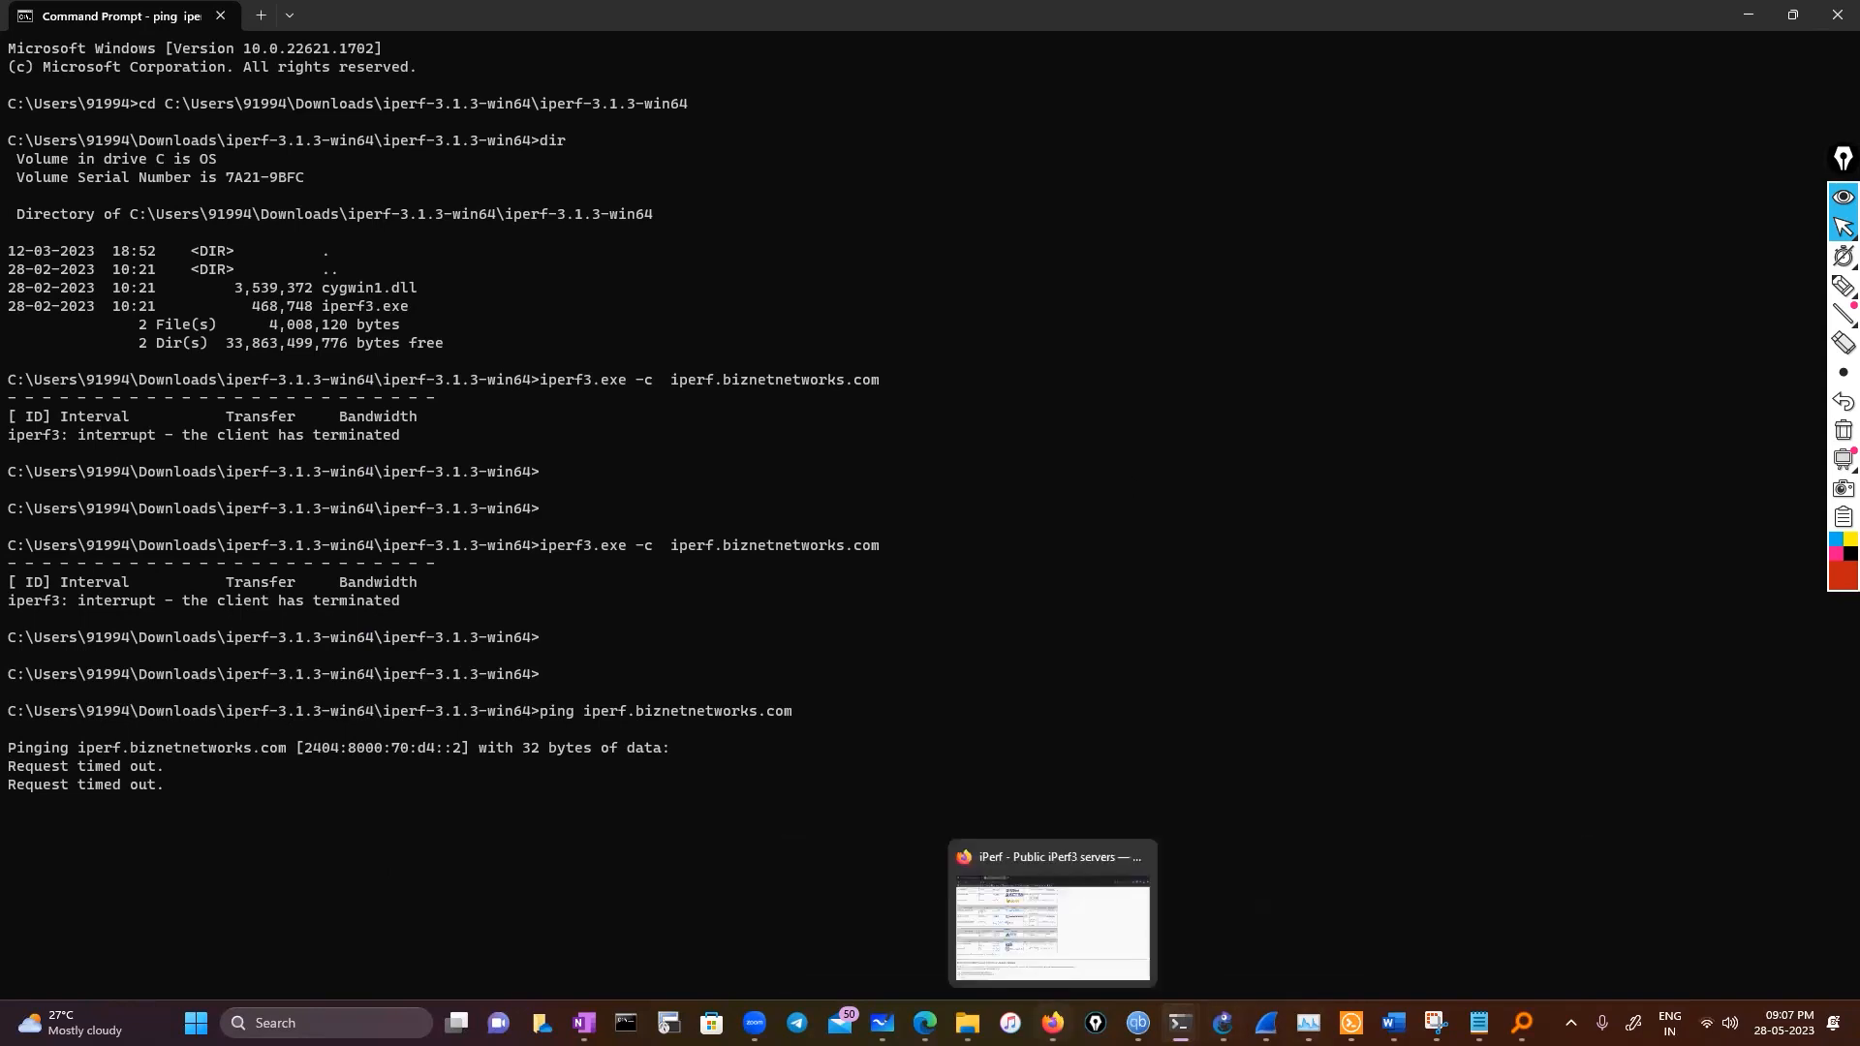
Check the server's port range on the servers page and try pinging the server with -p 5203
{"action": "left_click", "coordinate": [1053, 1022]}
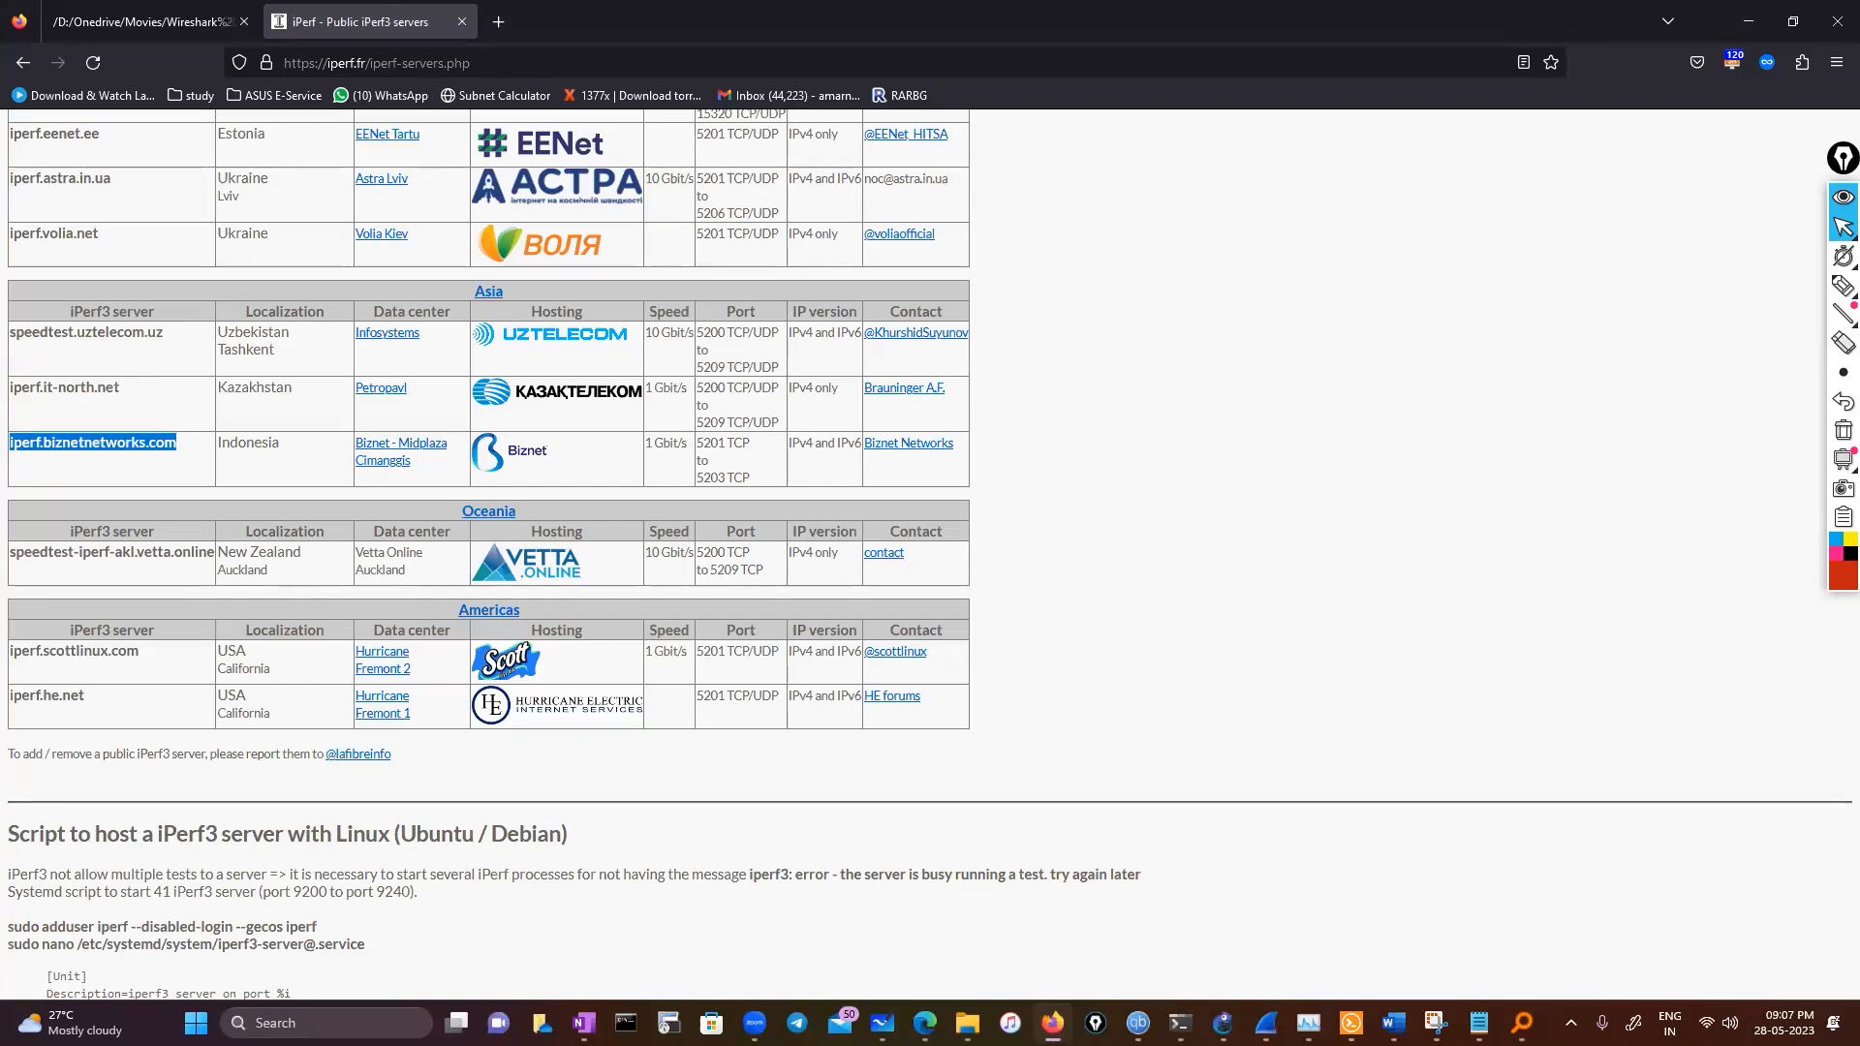
{"action": "key", "text": "alt+Tab"}
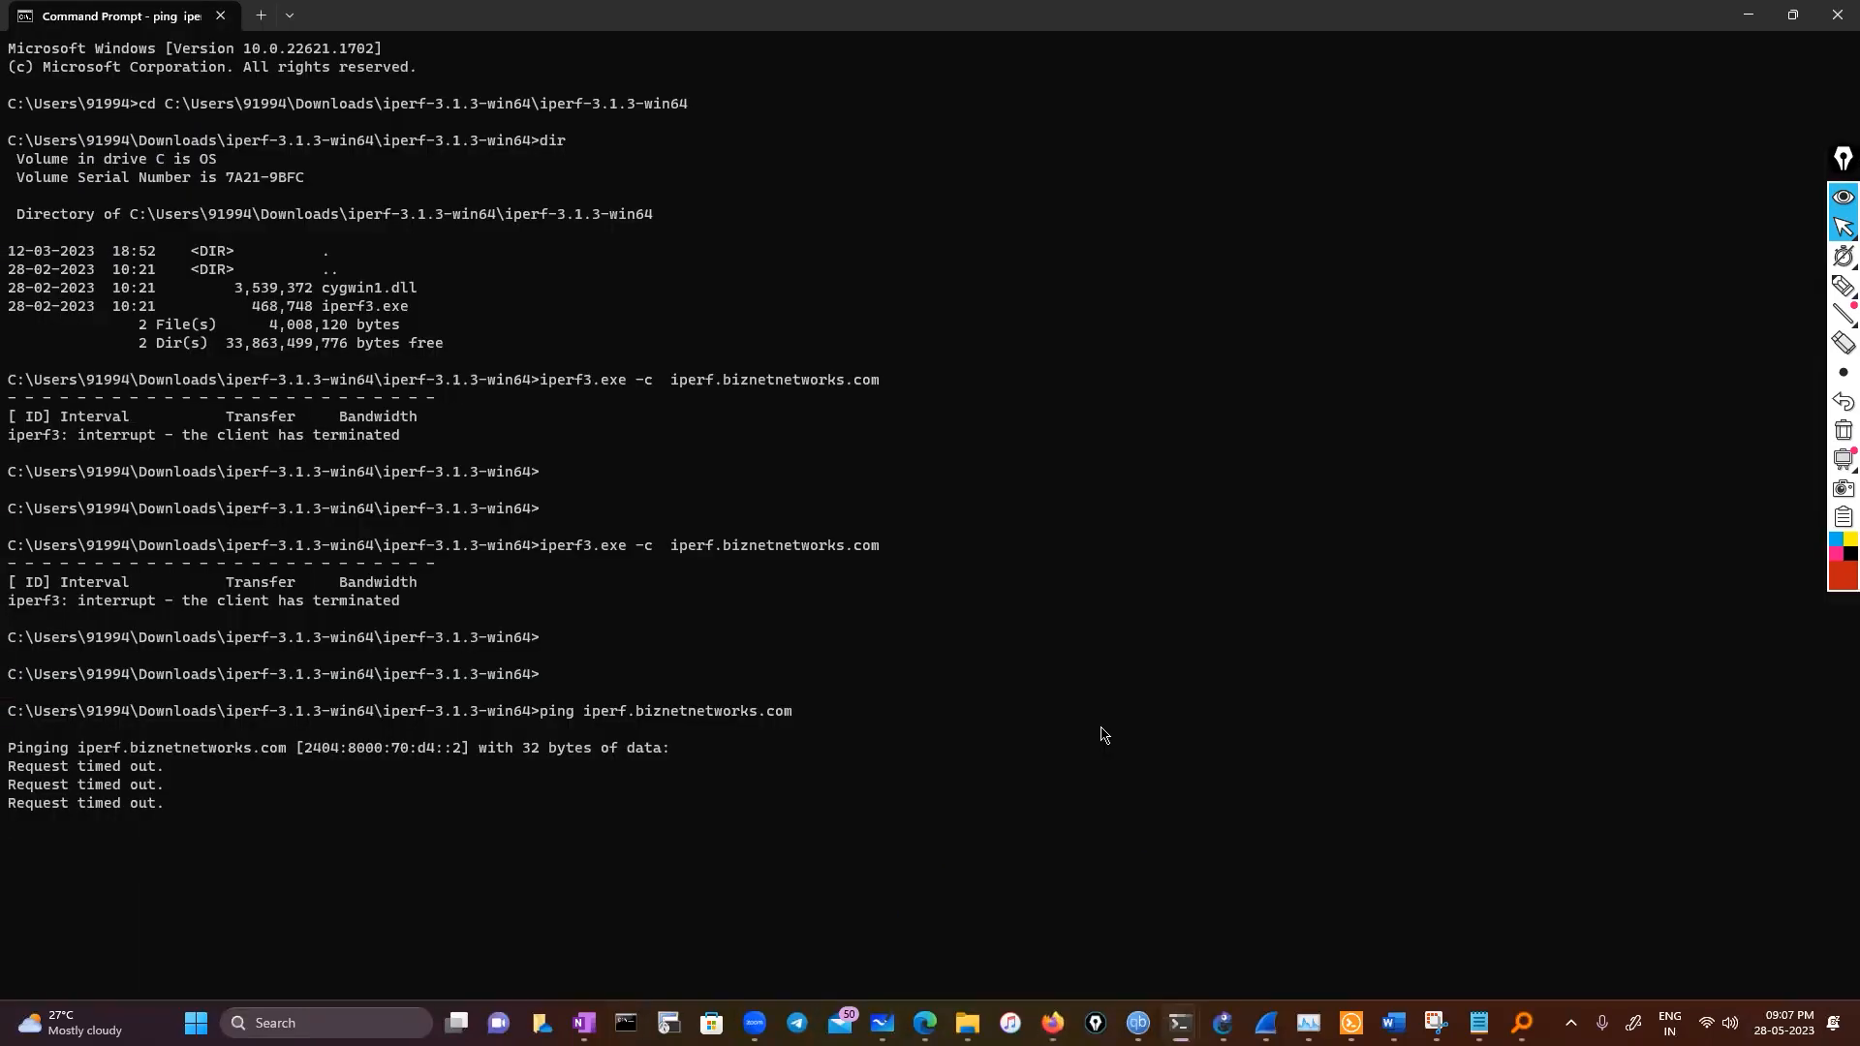
{"action": "key", "text": "Return"}
{"action": "key", "text": "Return"}
{"action": "key", "text": "Up"}
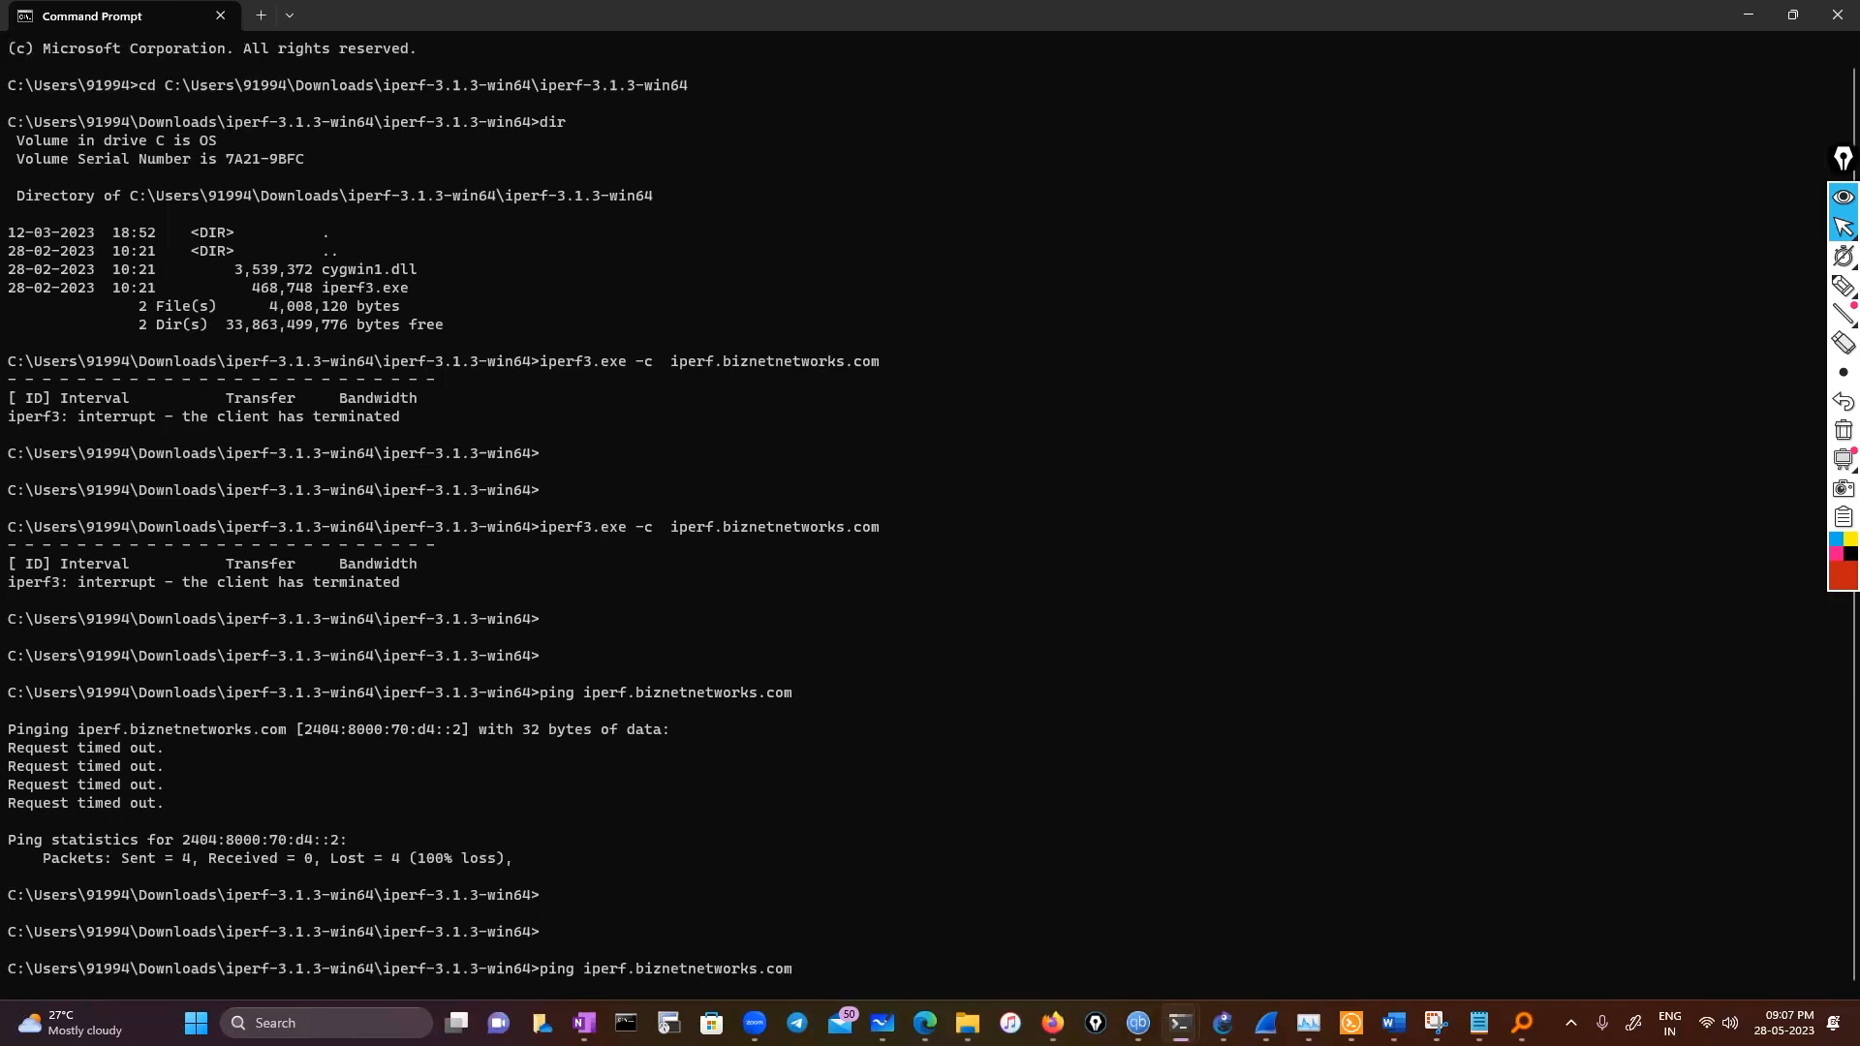
{"action": "type", "text": "-p 5203"}
{"action": "key", "text": "Return"}
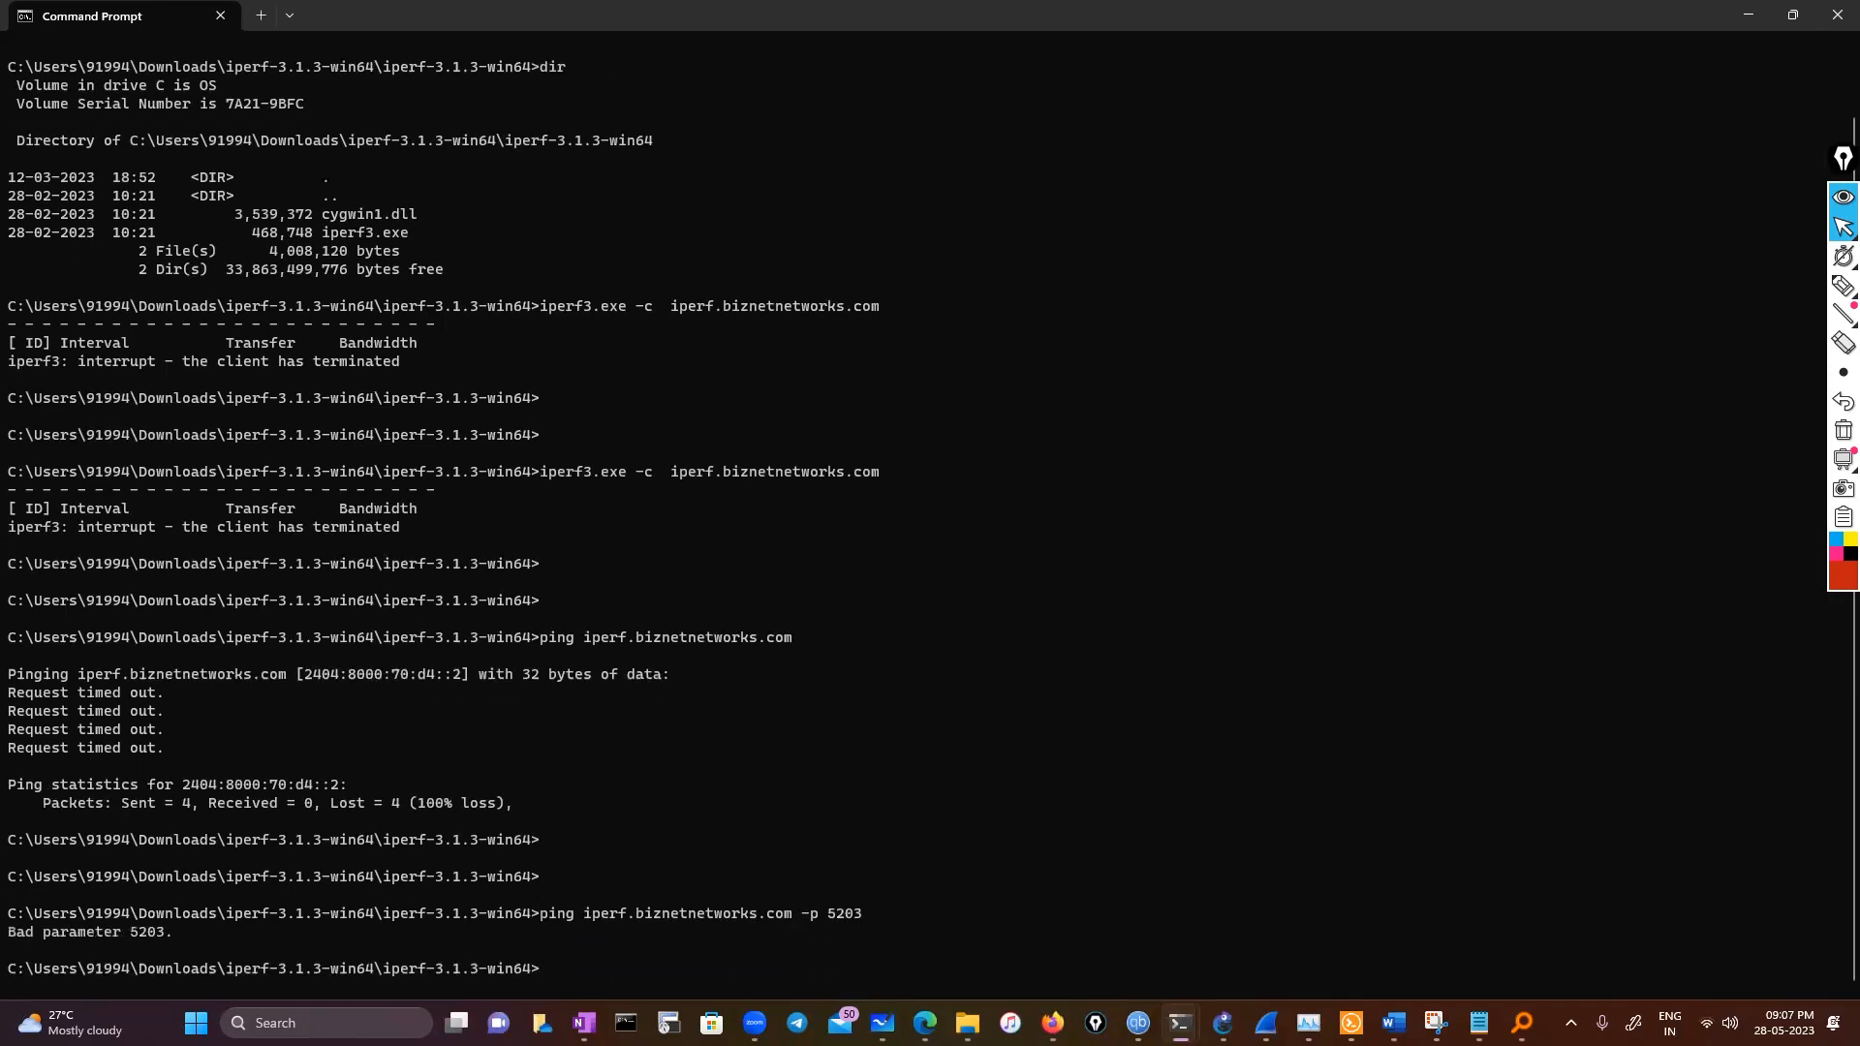
Retry the ping to iperf.biznetnetworks.com with -p 5201
{"action": "key", "text": "Up"}
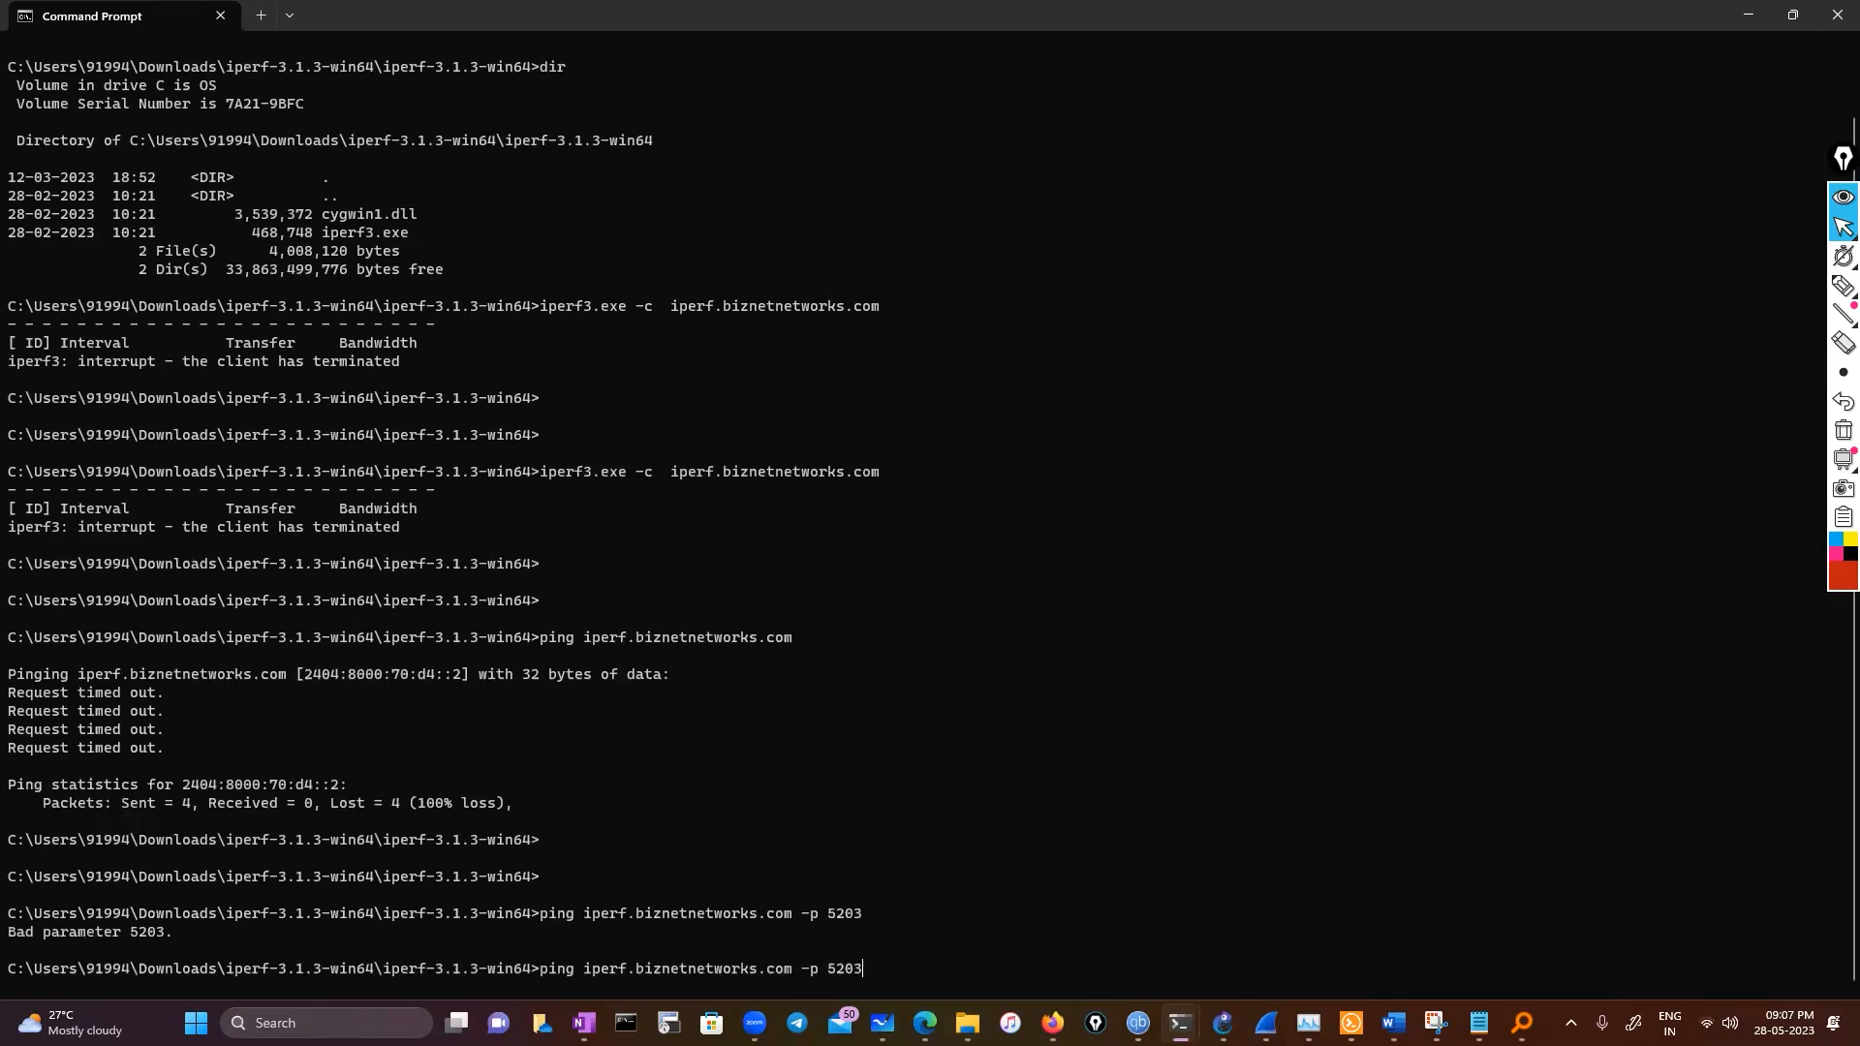
{"action": "key", "text": "alt+Tab"}
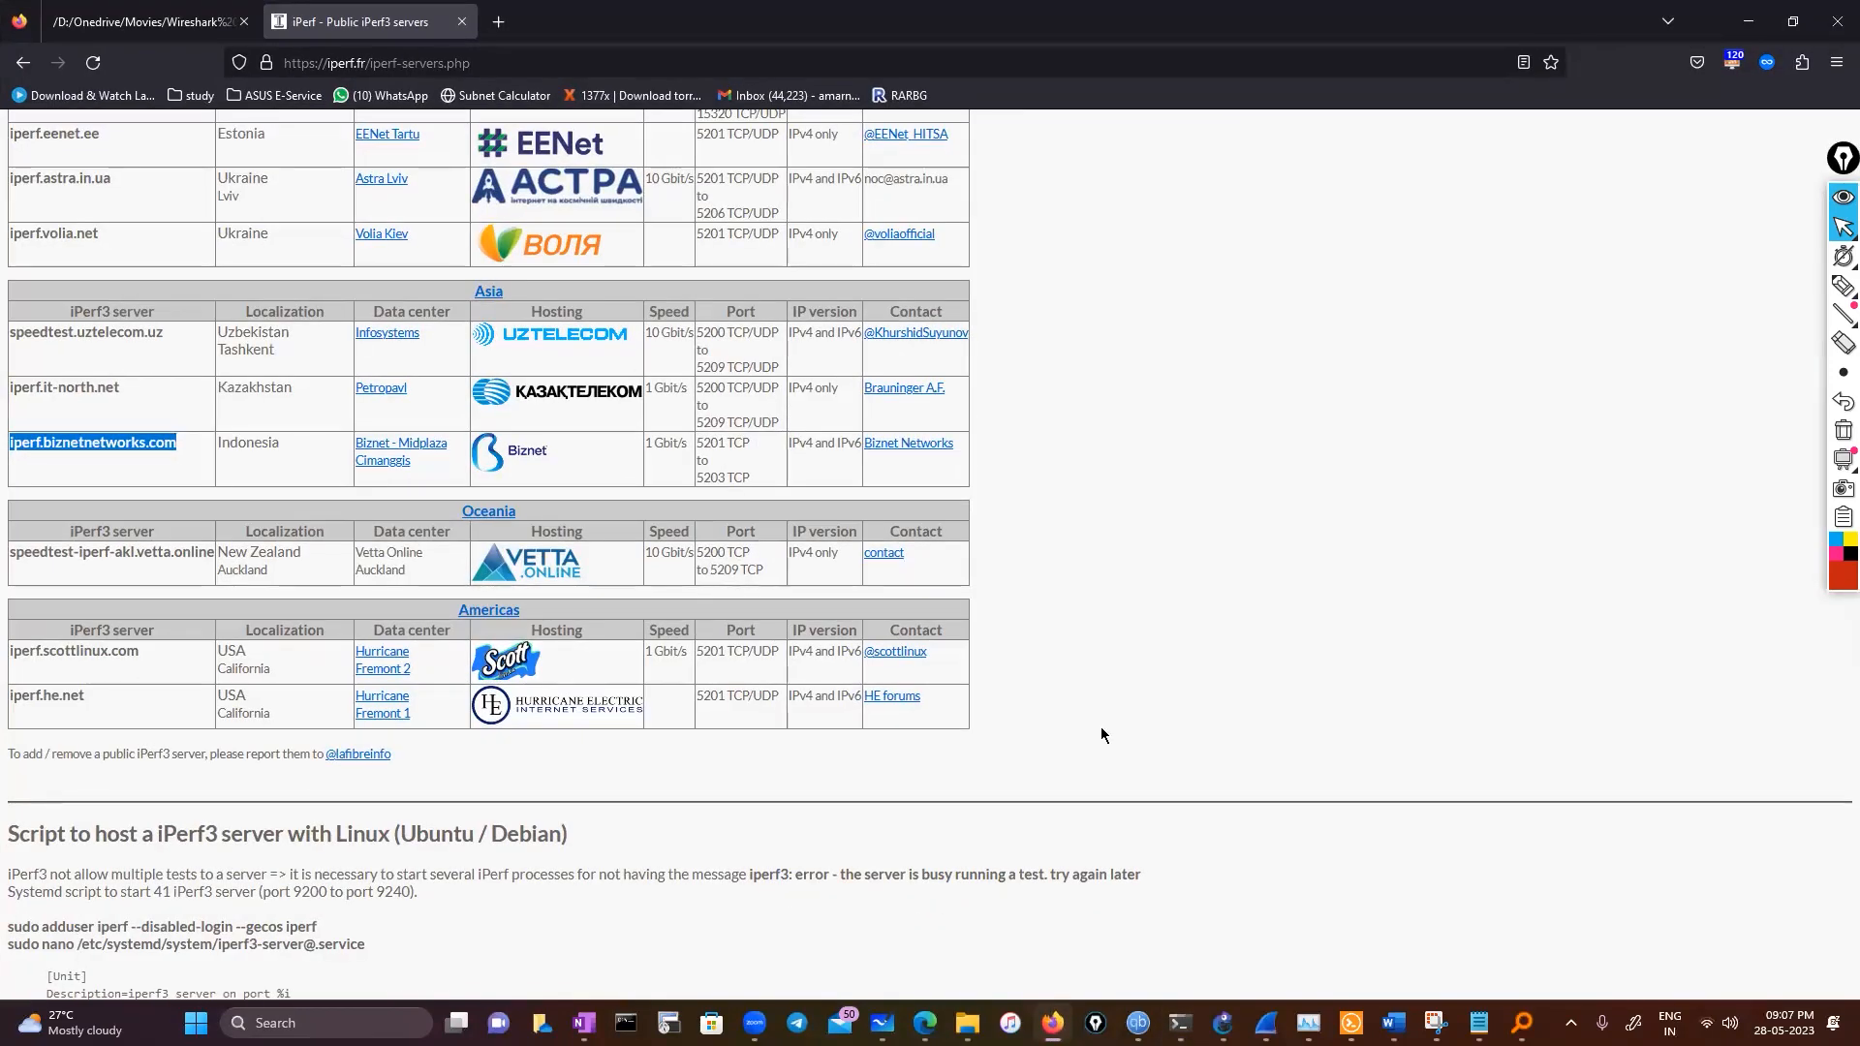
{"action": "key", "text": "alt+Tab"}
{"action": "key", "text": "BackSpace"}
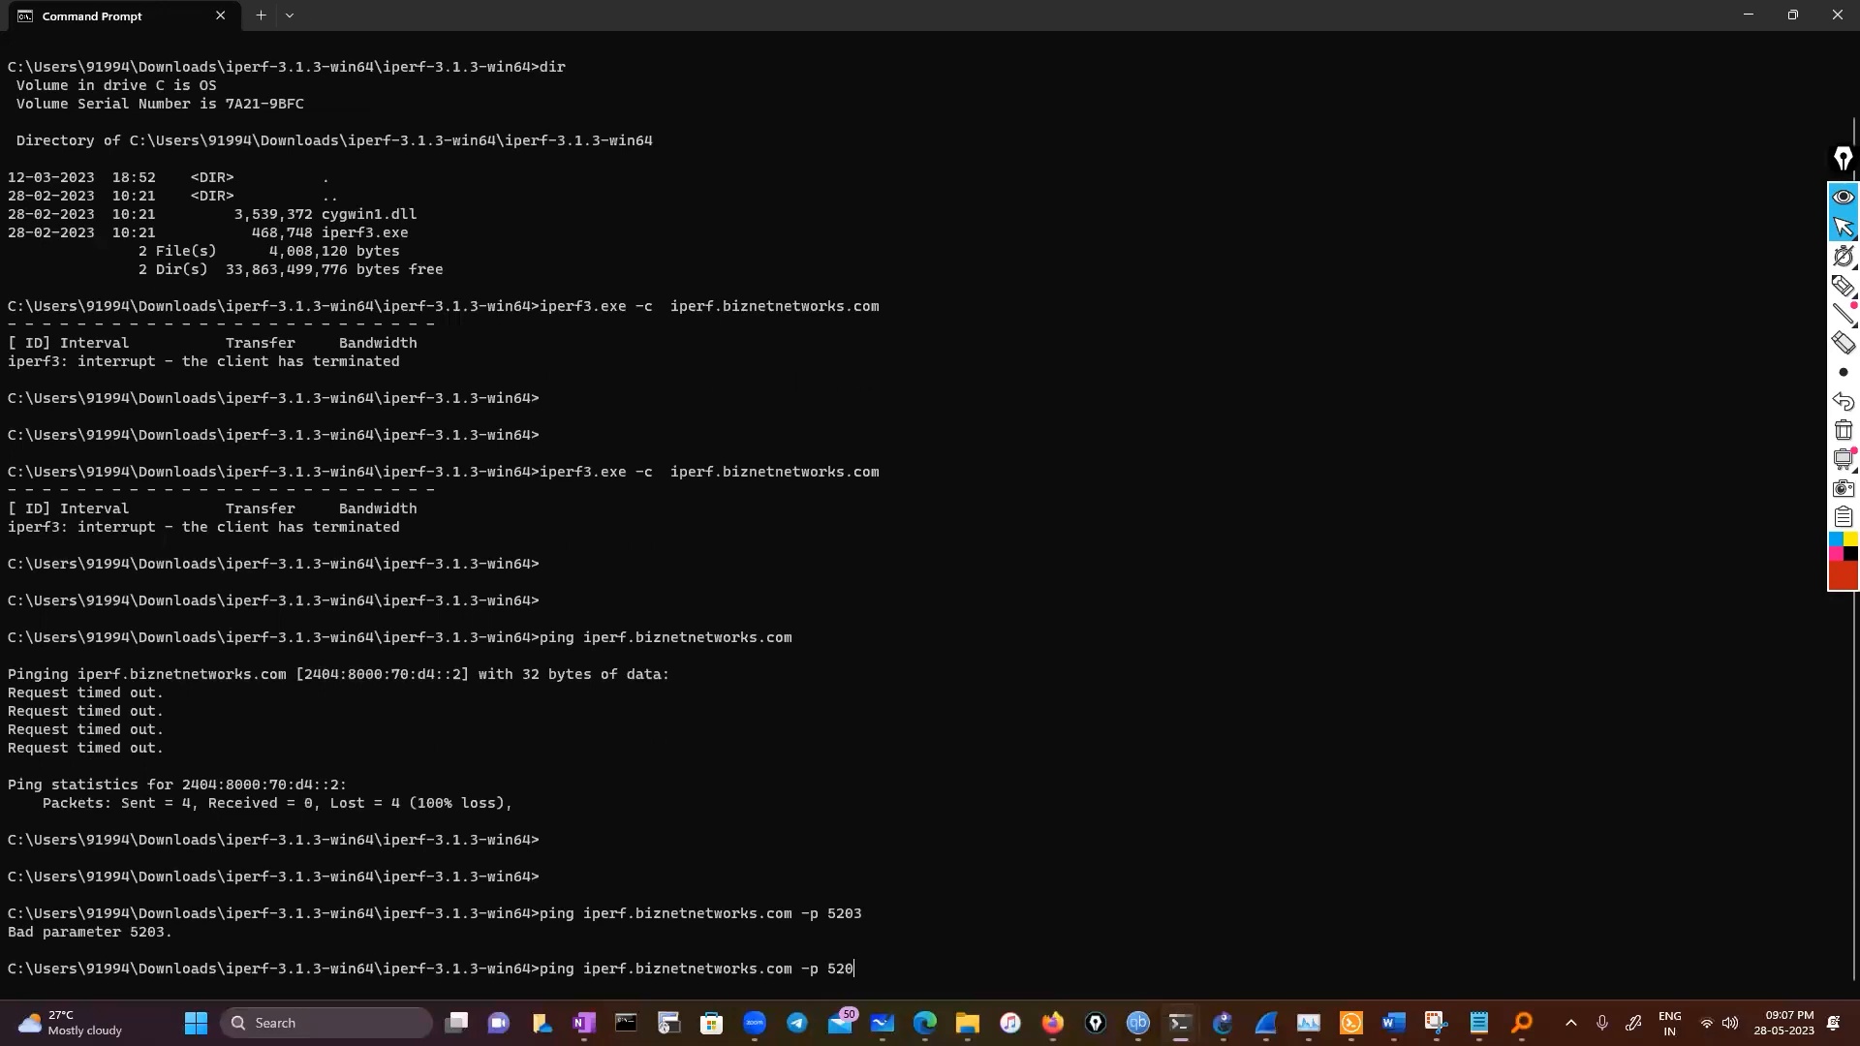
{"action": "type", "text": "1"}
{"action": "key", "text": "Return"}
Retry the ping to iperf.biznetnetworks.com using the option -P 5203
{"action": "key", "text": "Up"}
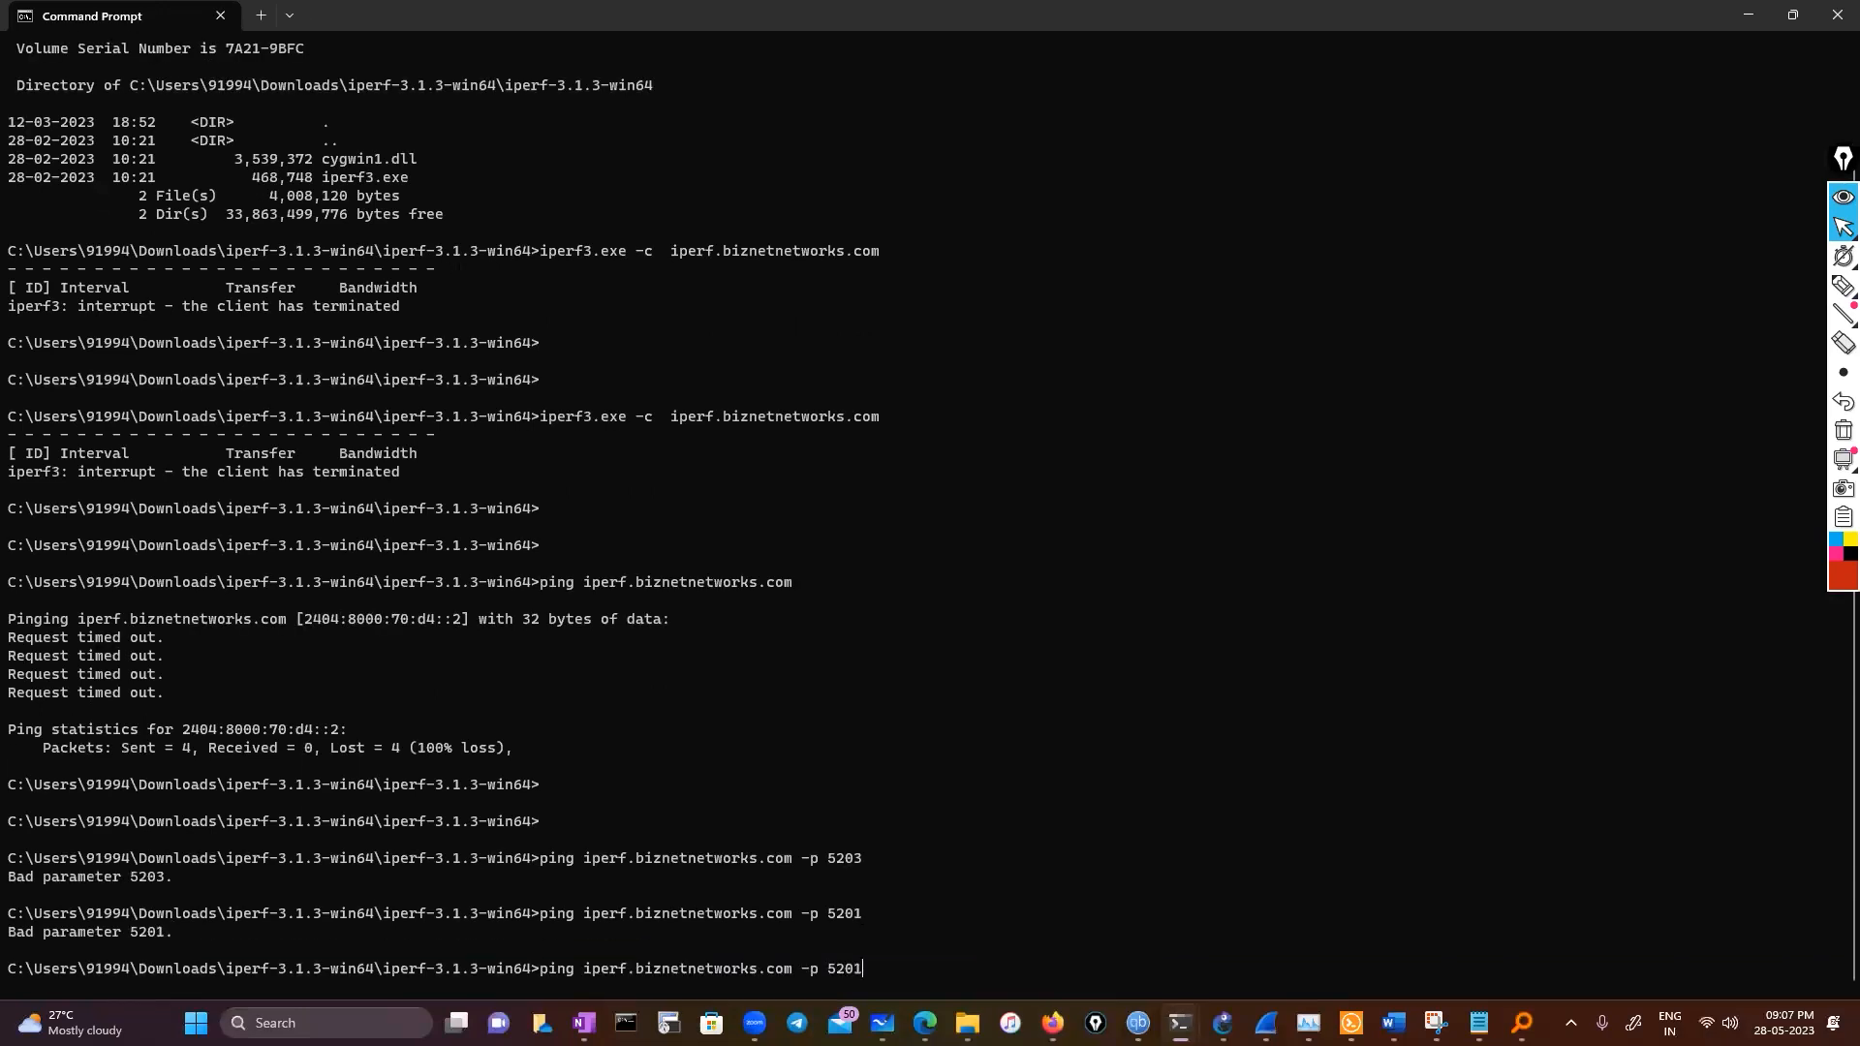
{"action": "key", "text": "BackSpace"}
{"action": "key", "text": "BackSpace"}
{"action": "key", "text": "BackSpace"}
{"action": "key", "text": "BackSpace"}
{"action": "key", "text": "BackSpace"}
{"action": "key", "text": "BackSpace"}
{"action": "key", "text": "BackSpace"}
{"action": "type", "text": "_P"}
{"action": "key", "text": "BackSpace"}
{"action": "key", "text": "BackSpace"}
{"action": "type", "text": "-P 5203"}
{"action": "key", "text": "Return"}
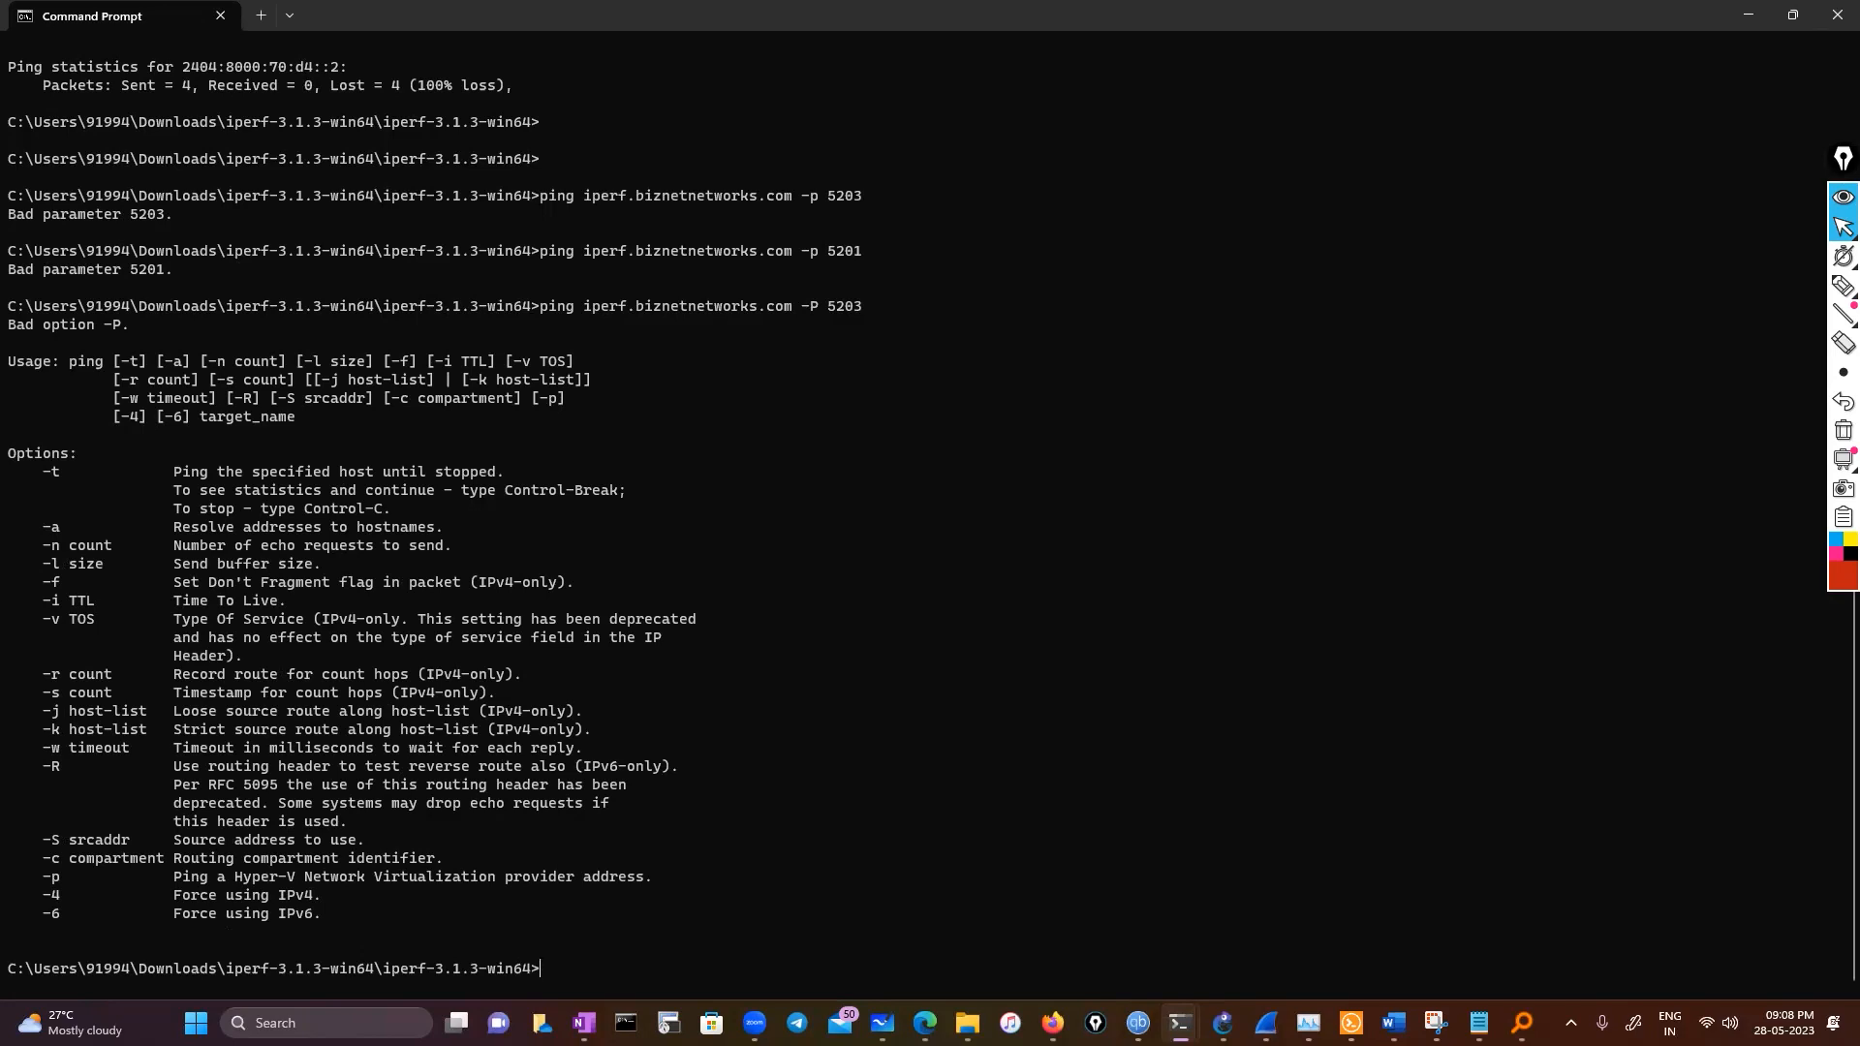
Recall and rerun iperf3.exe -c iperf.biznetnetworks.com without a port option
{"action": "key", "text": "Up"}
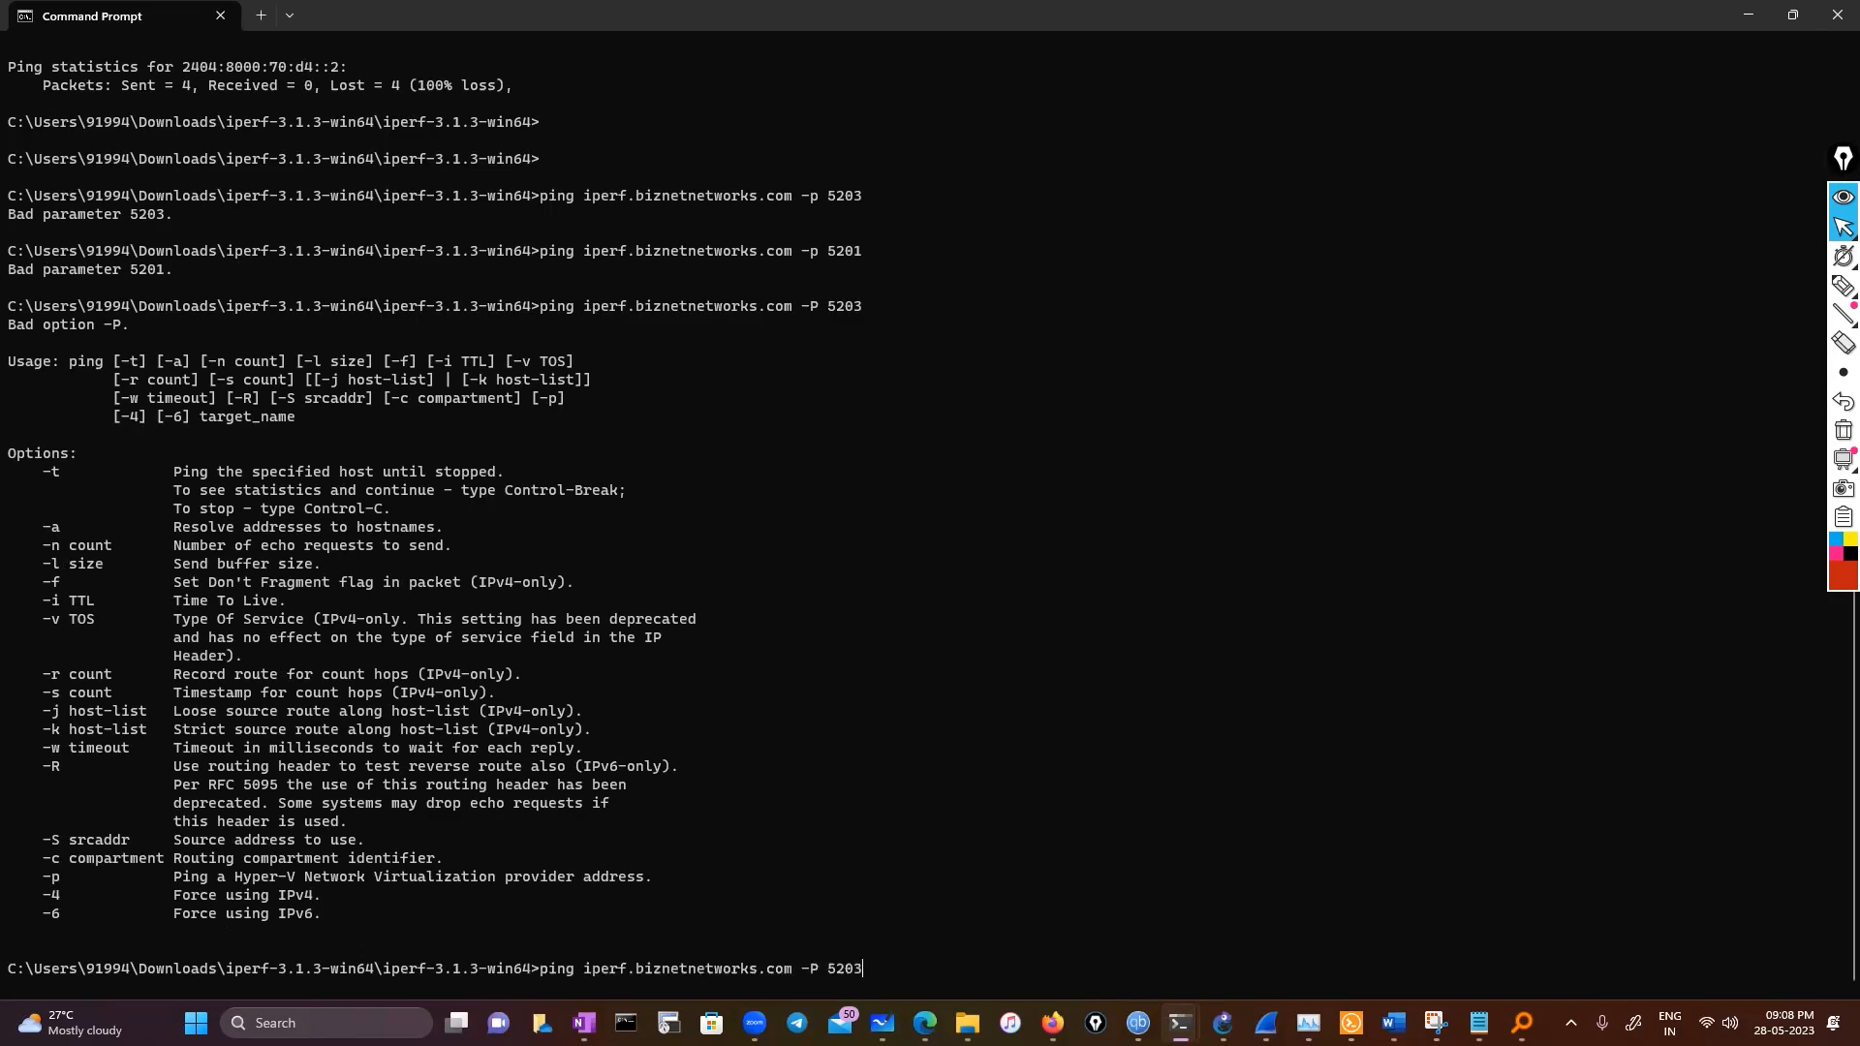
{"action": "key", "text": "BackSpace"}
{"action": "key", "text": "BackSpace"}
{"action": "key", "text": "BackSpace"}
{"action": "key", "text": "BackSpace"}
{"action": "key", "text": "BackSpace"}
{"action": "key", "text": "BackSpace"}
{"action": "key", "text": "BackSpace"}
{"action": "key", "text": "BackSpace"}
{"action": "key", "text": "BackSpace"}
{"action": "key", "text": "BackSpace"}
{"action": "key", "text": "BackSpace"}
{"action": "key", "text": "BackSpace"}
{"action": "key", "text": "BackSpace"}
{"action": "key", "text": "BackSpace"}
{"action": "key", "text": "BackSpace"}
{"action": "key", "text": "BackSpace"}
{"action": "key", "text": "BackSpace"}
{"action": "key", "text": "BackSpace"}
{"action": "key", "text": "BackSpace"}
{"action": "key", "text": "BackSpace"}
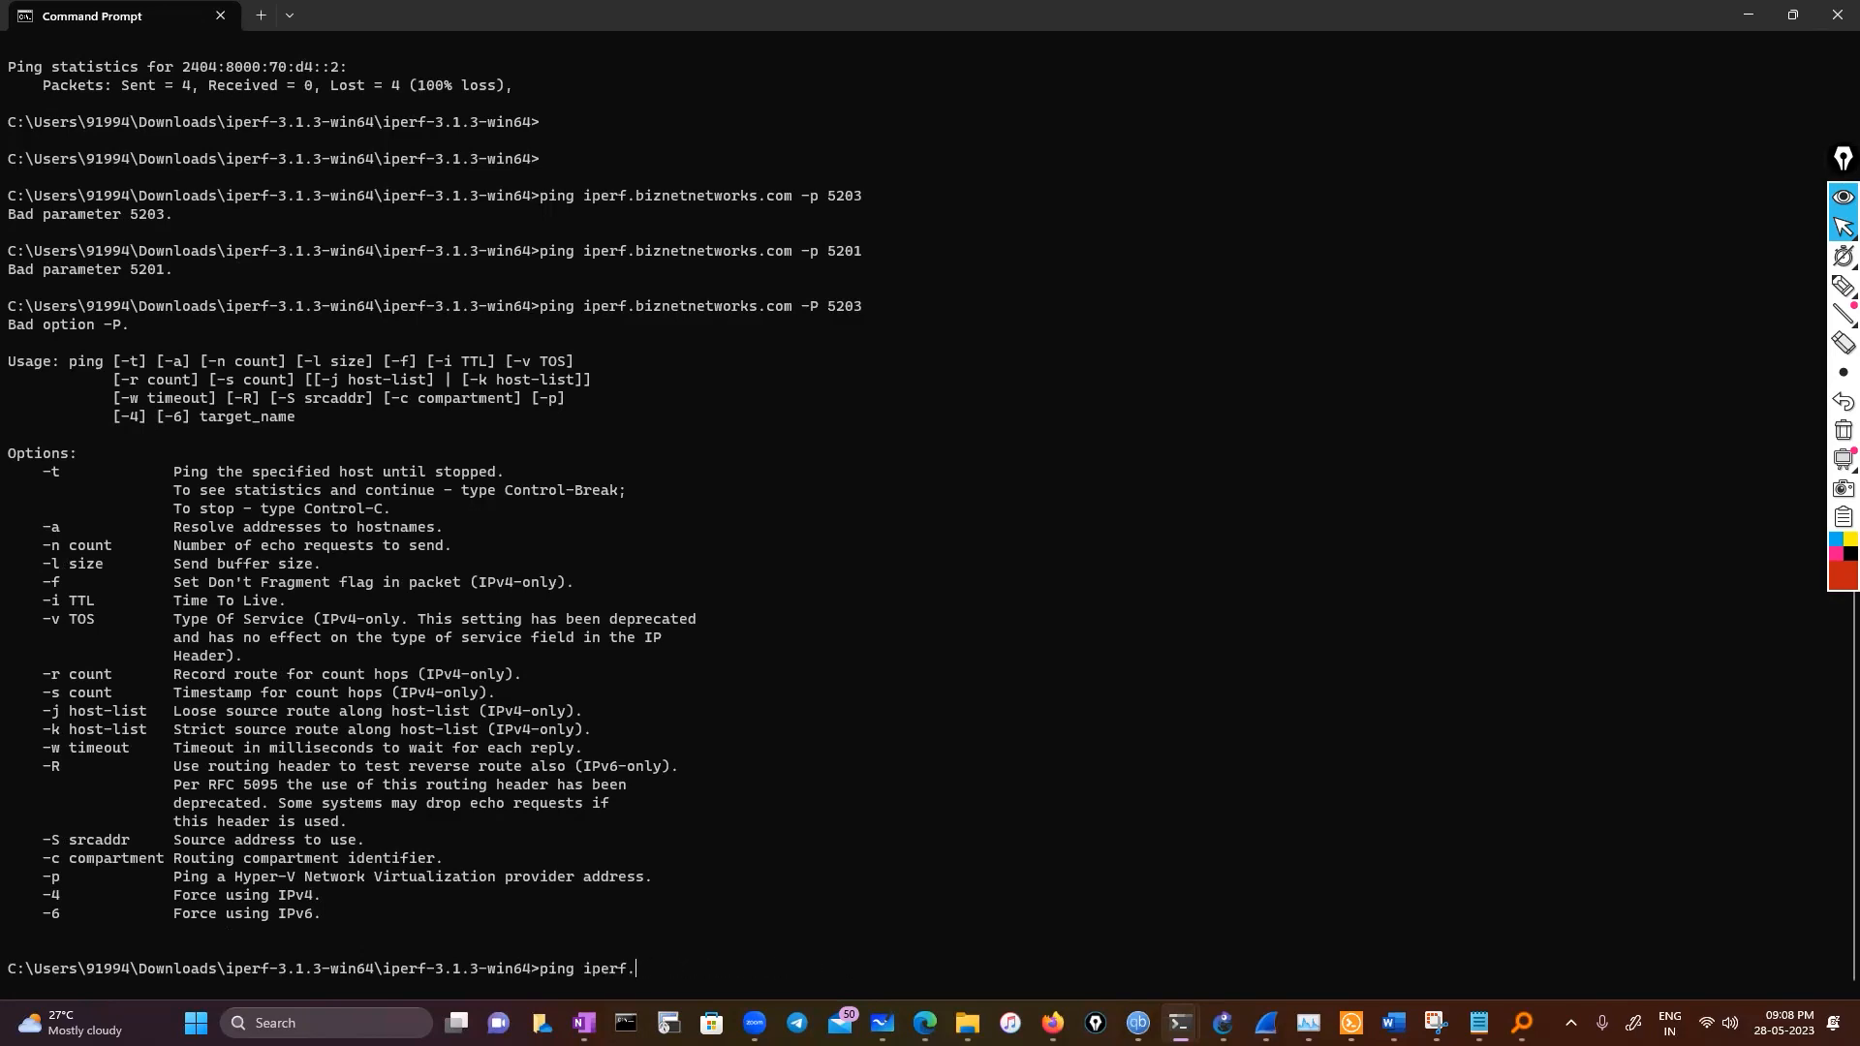
{"action": "key", "text": "BackSpace"}
{"action": "key", "text": "BackSpace"}
{"action": "key", "text": "BackSpace"}
{"action": "key", "text": "BackSpace"}
{"action": "key", "text": "BackSpace"}
{"action": "key", "text": "BackSpace"}
{"action": "key", "text": "BackSpace"}
{"action": "key", "text": "BackSpace"}
{"action": "key", "text": "BackSpace"}
{"action": "key", "text": "BackSpace"}
{"action": "key", "text": "BackSpace"}
{"action": "key", "text": "Up"}
{"action": "key", "text": "Up"}
{"action": "key", "text": "Up"}
{"action": "key", "text": "Up"}
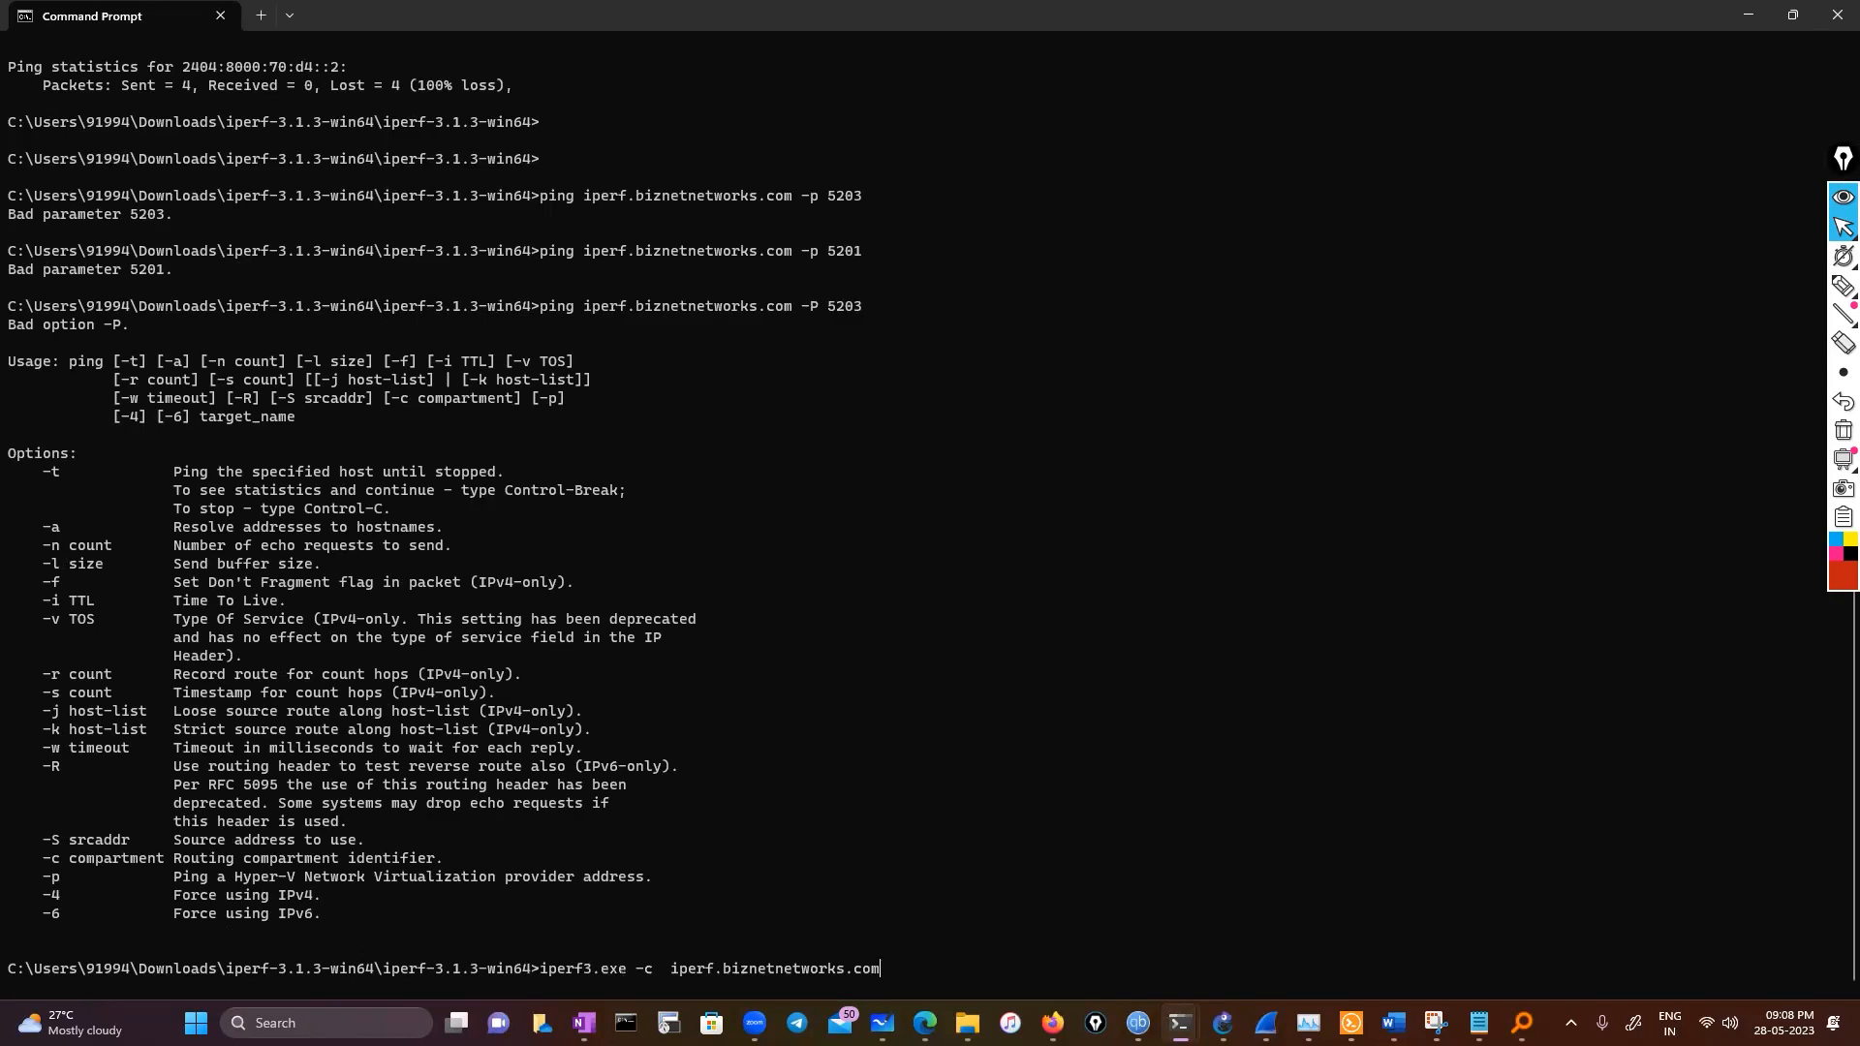
{"action": "key", "text": "Return"}
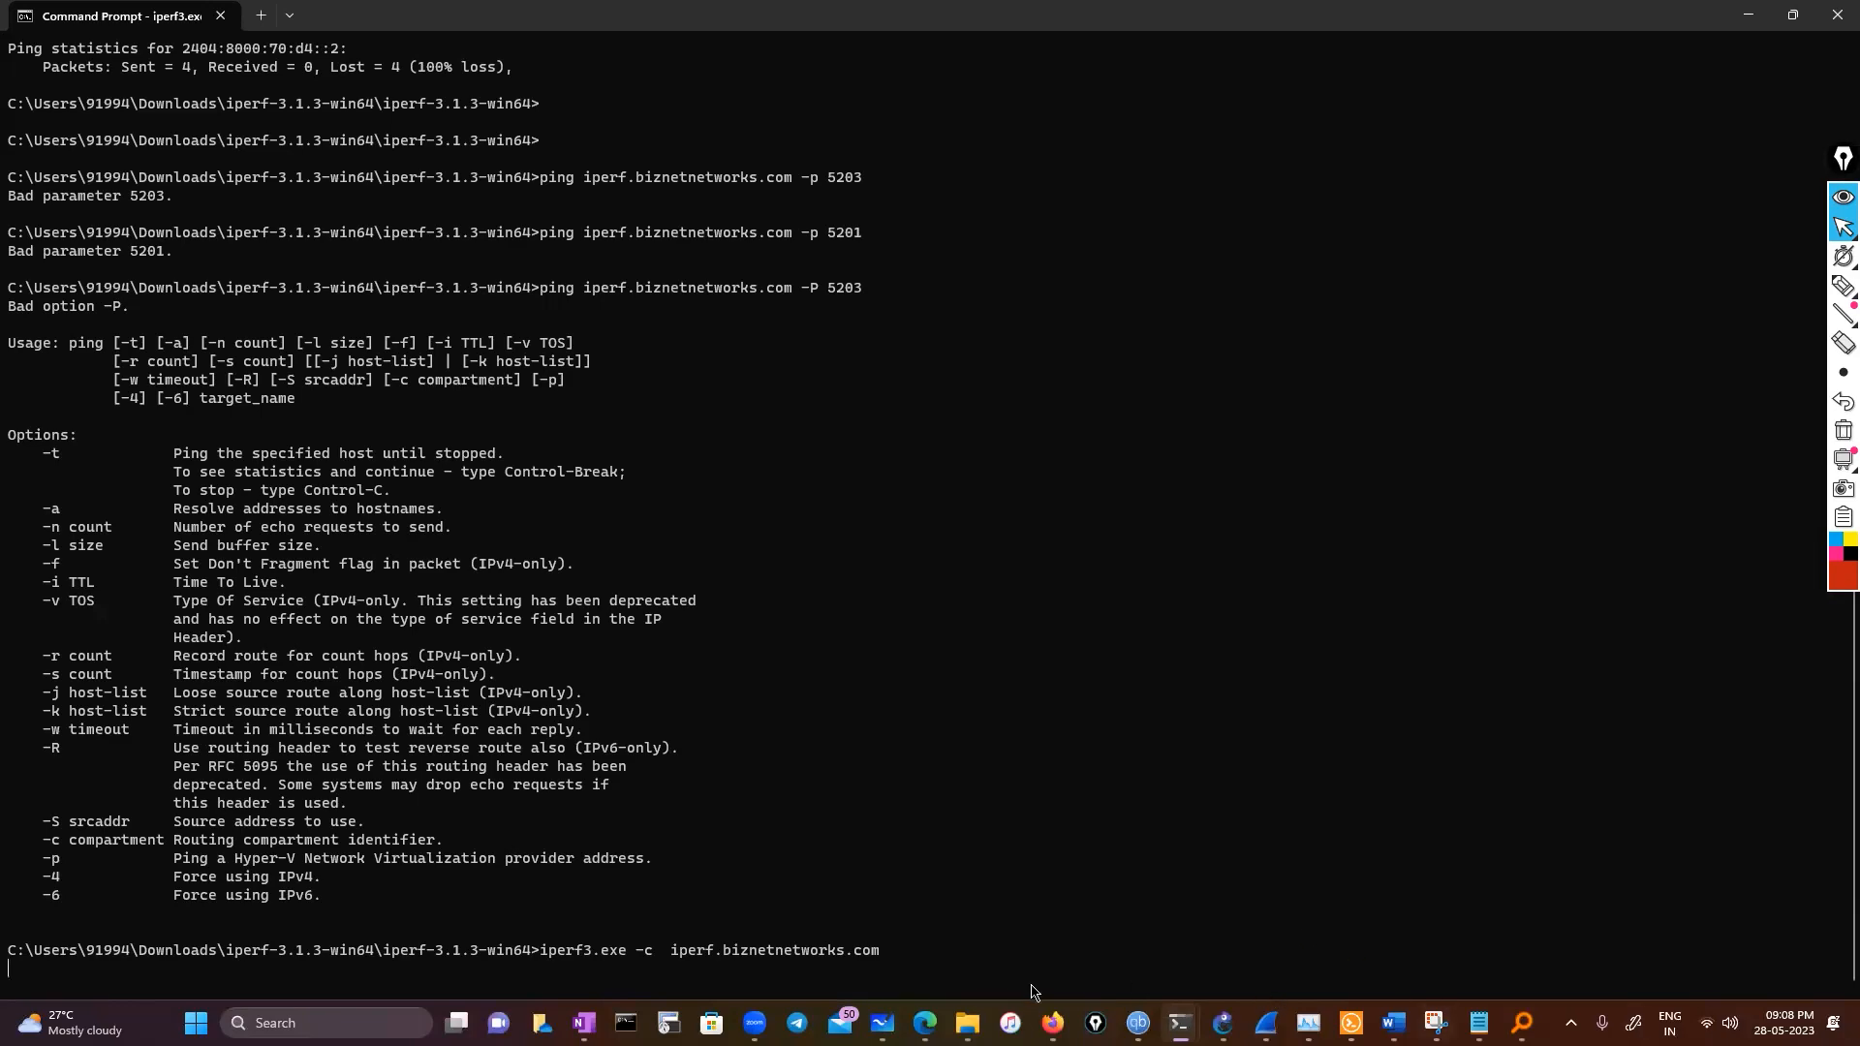
Open the iPerf user docs page and read the iPerf3 command-line options for the server port
{"action": "mouse_move", "coordinate": [1052, 1022]}
{"action": "left_click", "coordinate": [1034, 930]}
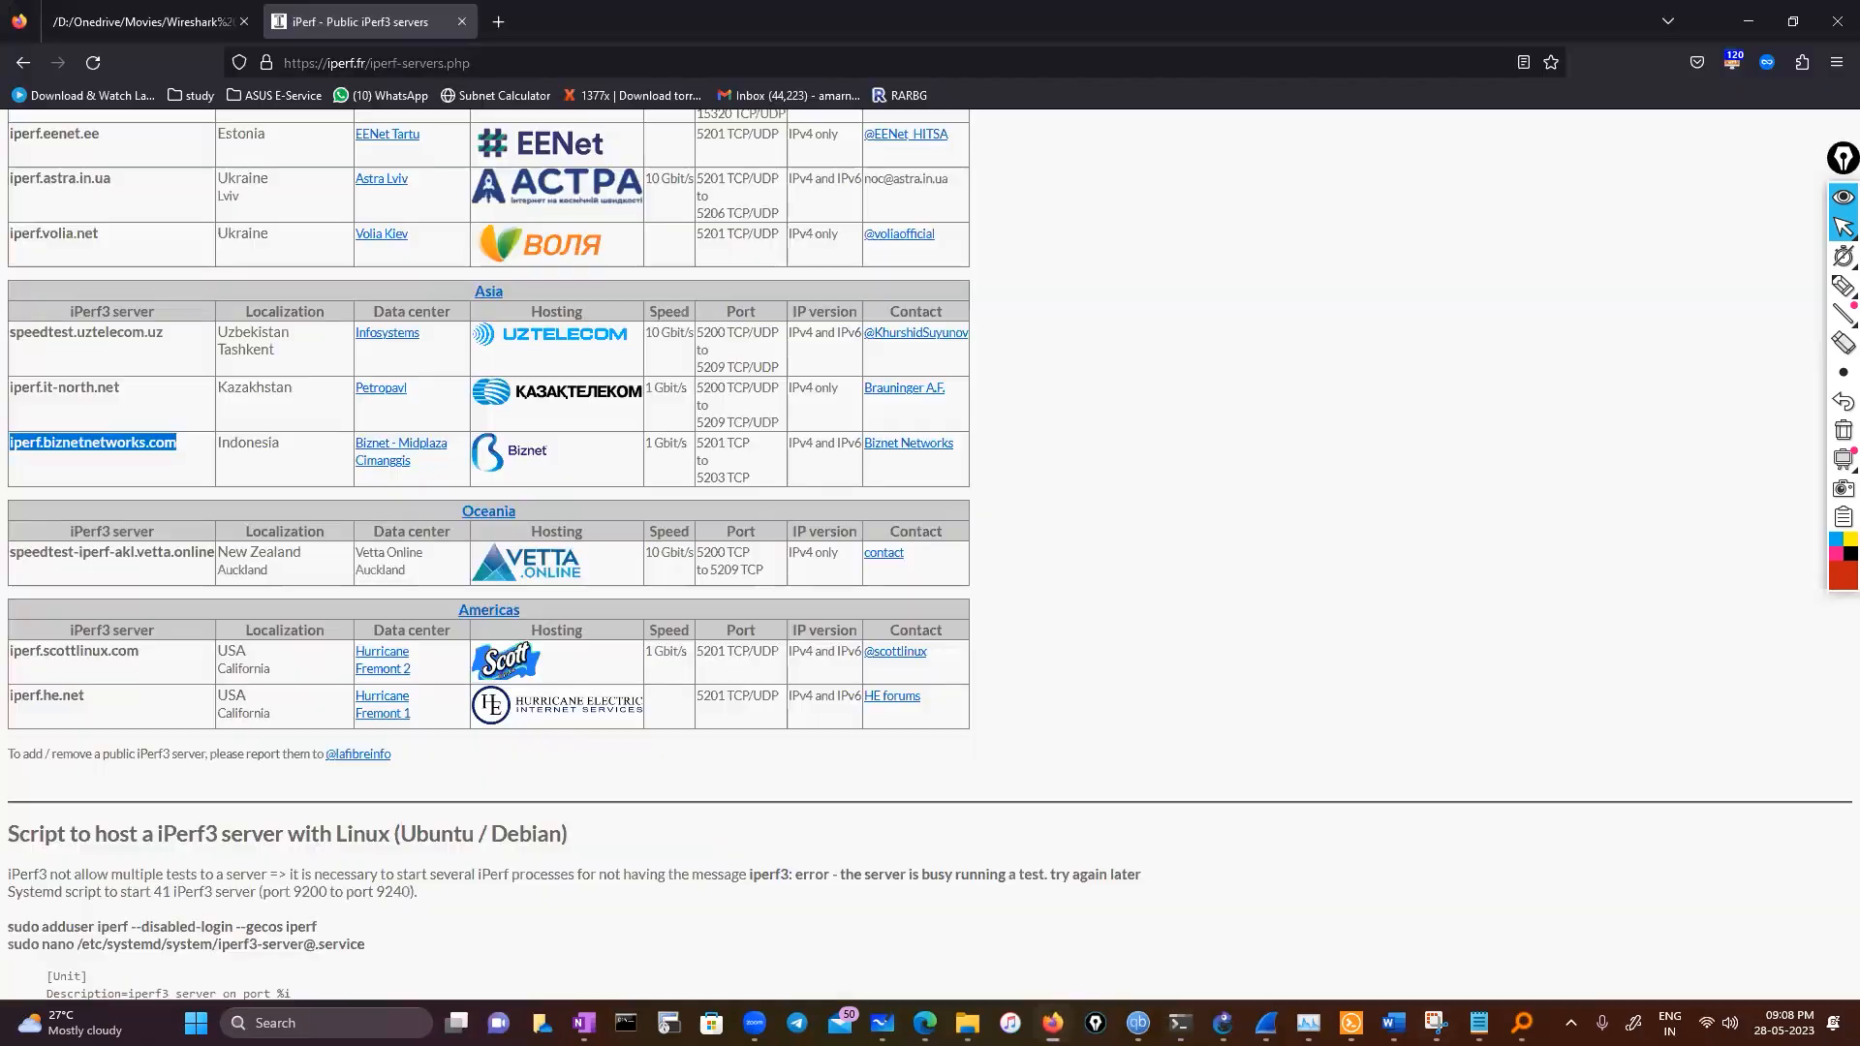
{"action": "scroll", "coordinate": [1157, 754], "scroll_direction": "down", "scroll_amount": 5}
{"action": "scroll", "coordinate": [1156, 753], "scroll_direction": "down", "scroll_amount": 5}
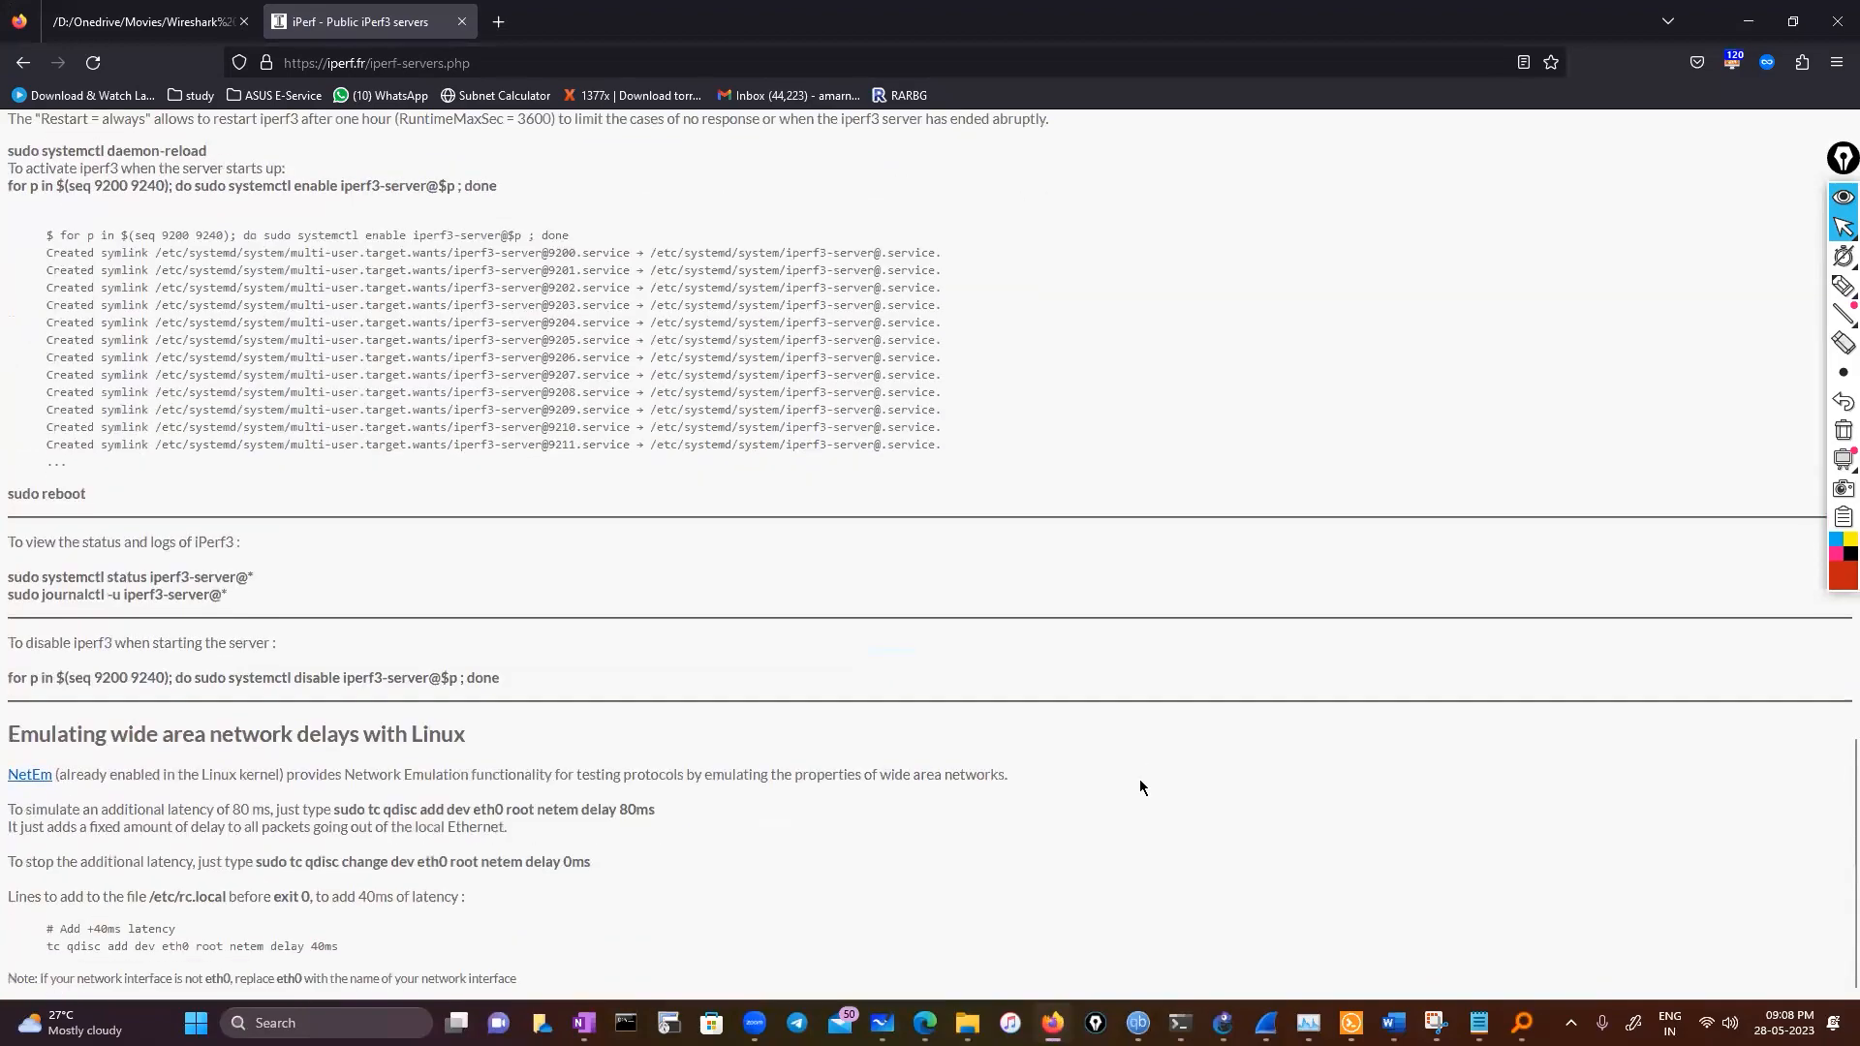
{"action": "scroll", "coordinate": [1139, 778], "scroll_direction": "up", "scroll_amount": 20}
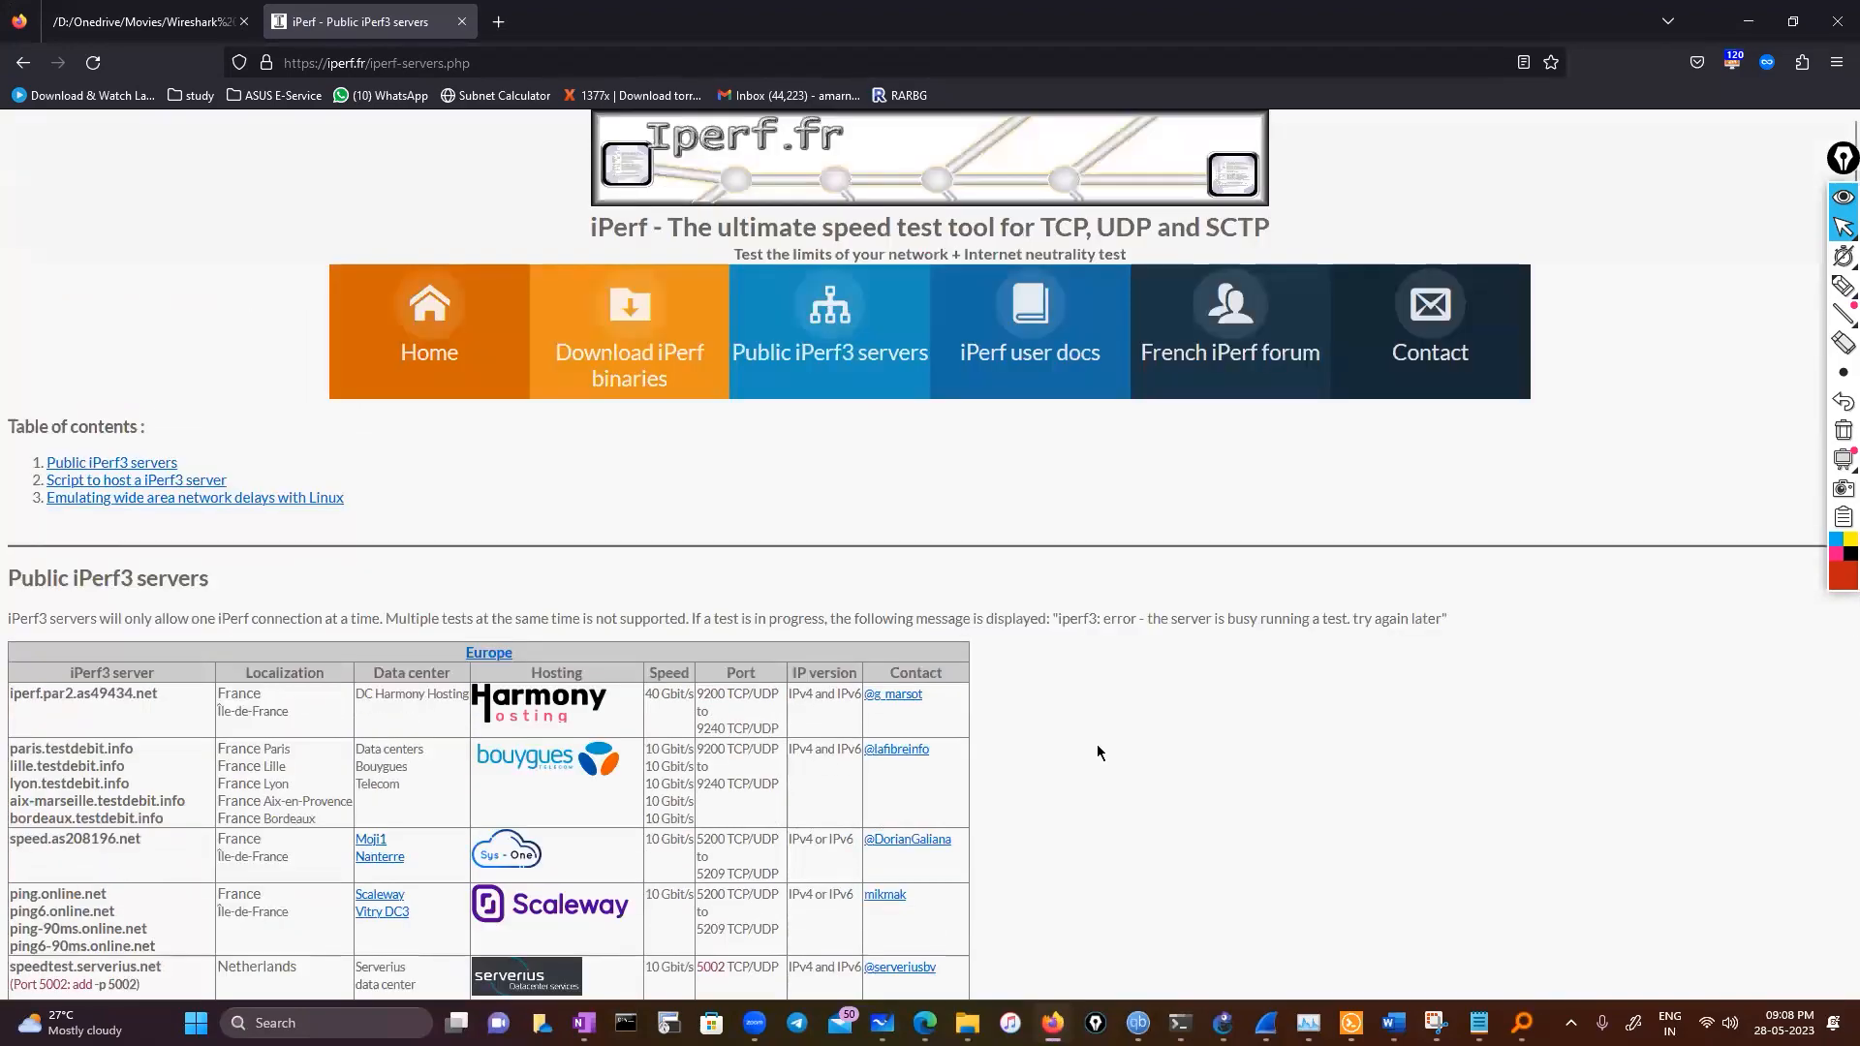
{"action": "scroll", "coordinate": [1097, 751], "scroll_direction": "down", "scroll_amount": 10}
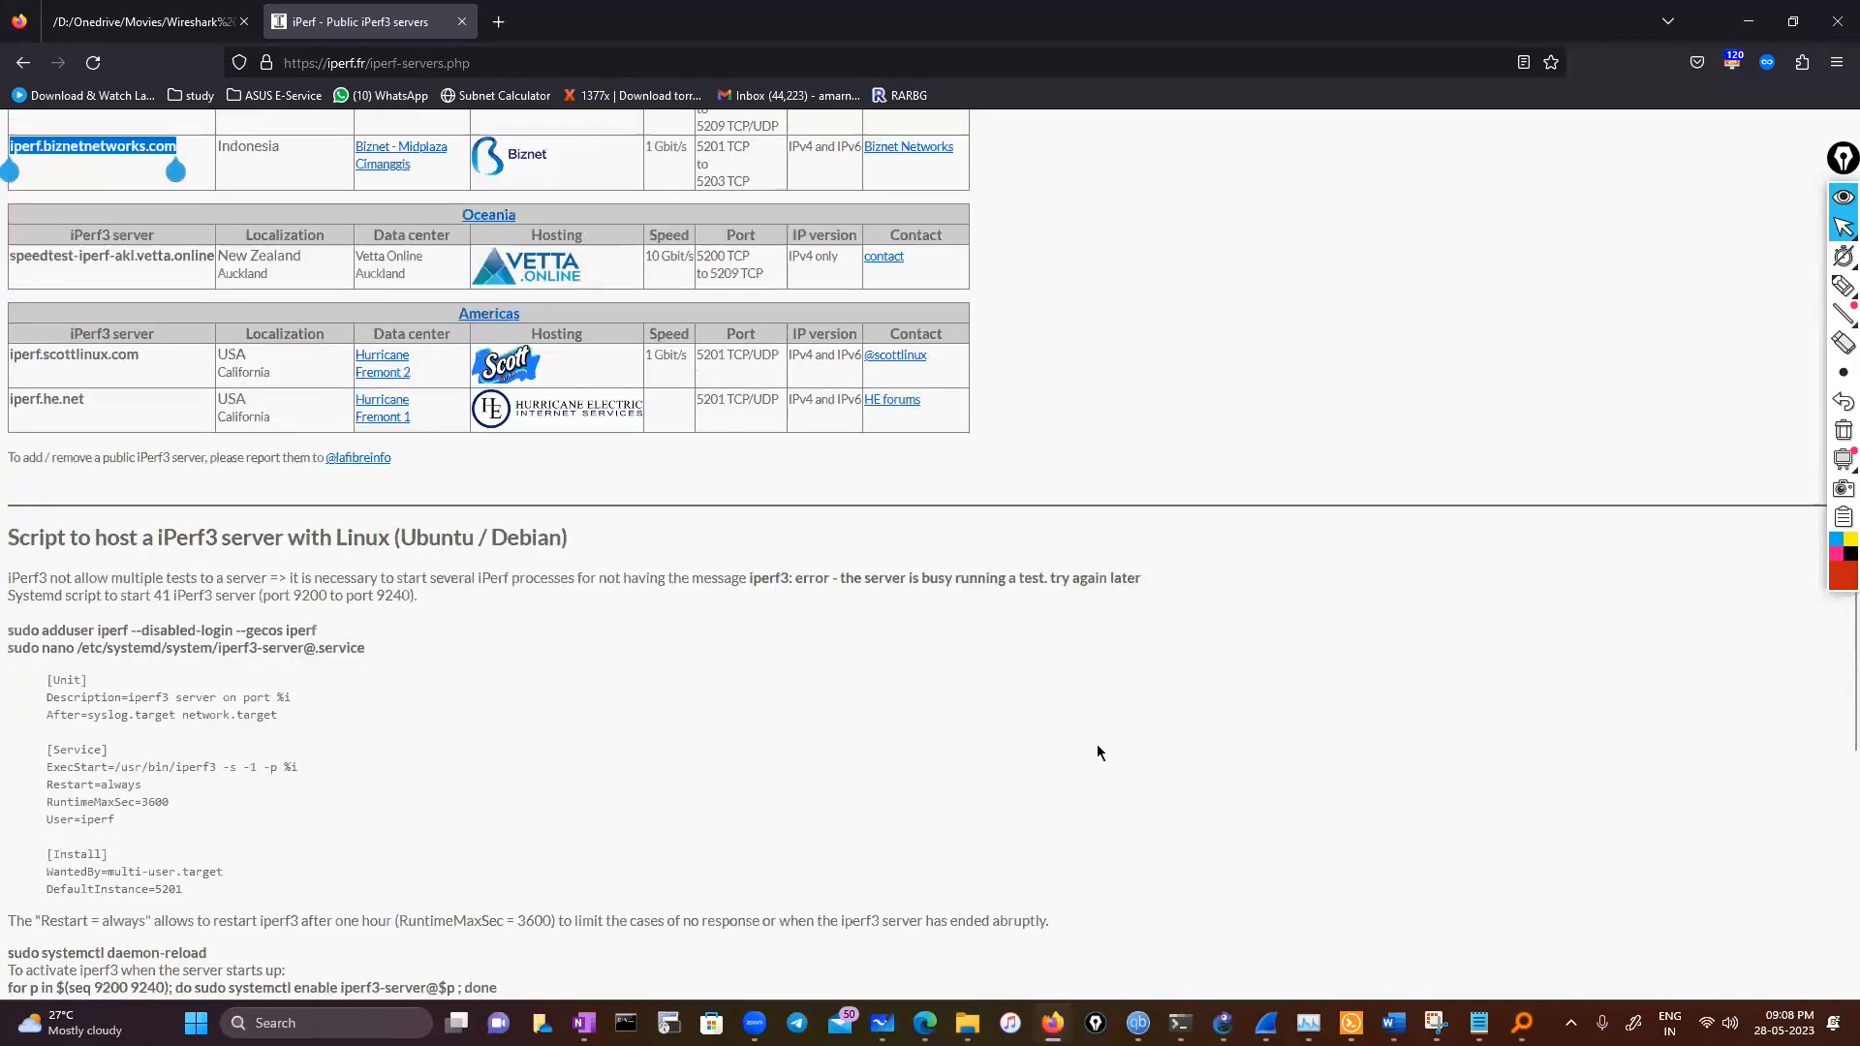
{"action": "scroll", "coordinate": [1096, 751], "scroll_direction": "up", "scroll_amount": 10}
{"action": "left_click", "coordinate": [1017, 352]}
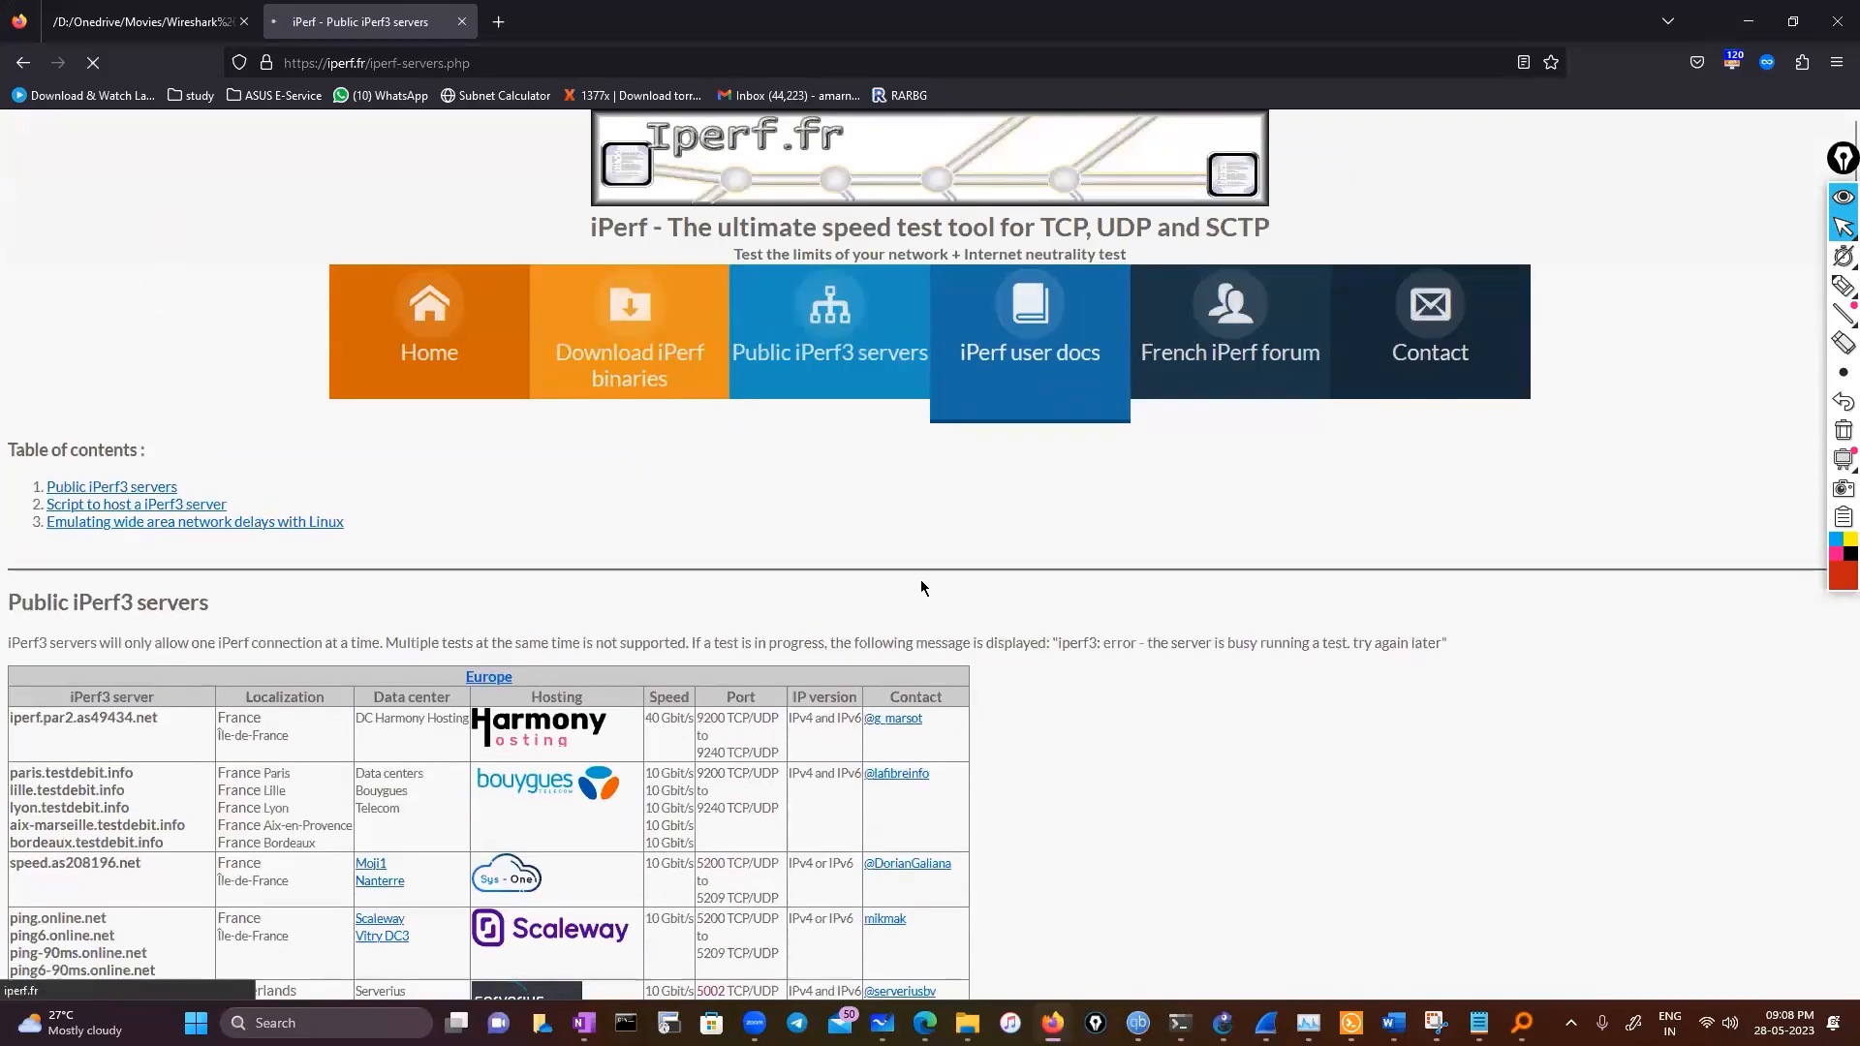
{"action": "scroll", "coordinate": [864, 814], "scroll_direction": "down", "scroll_amount": 10}
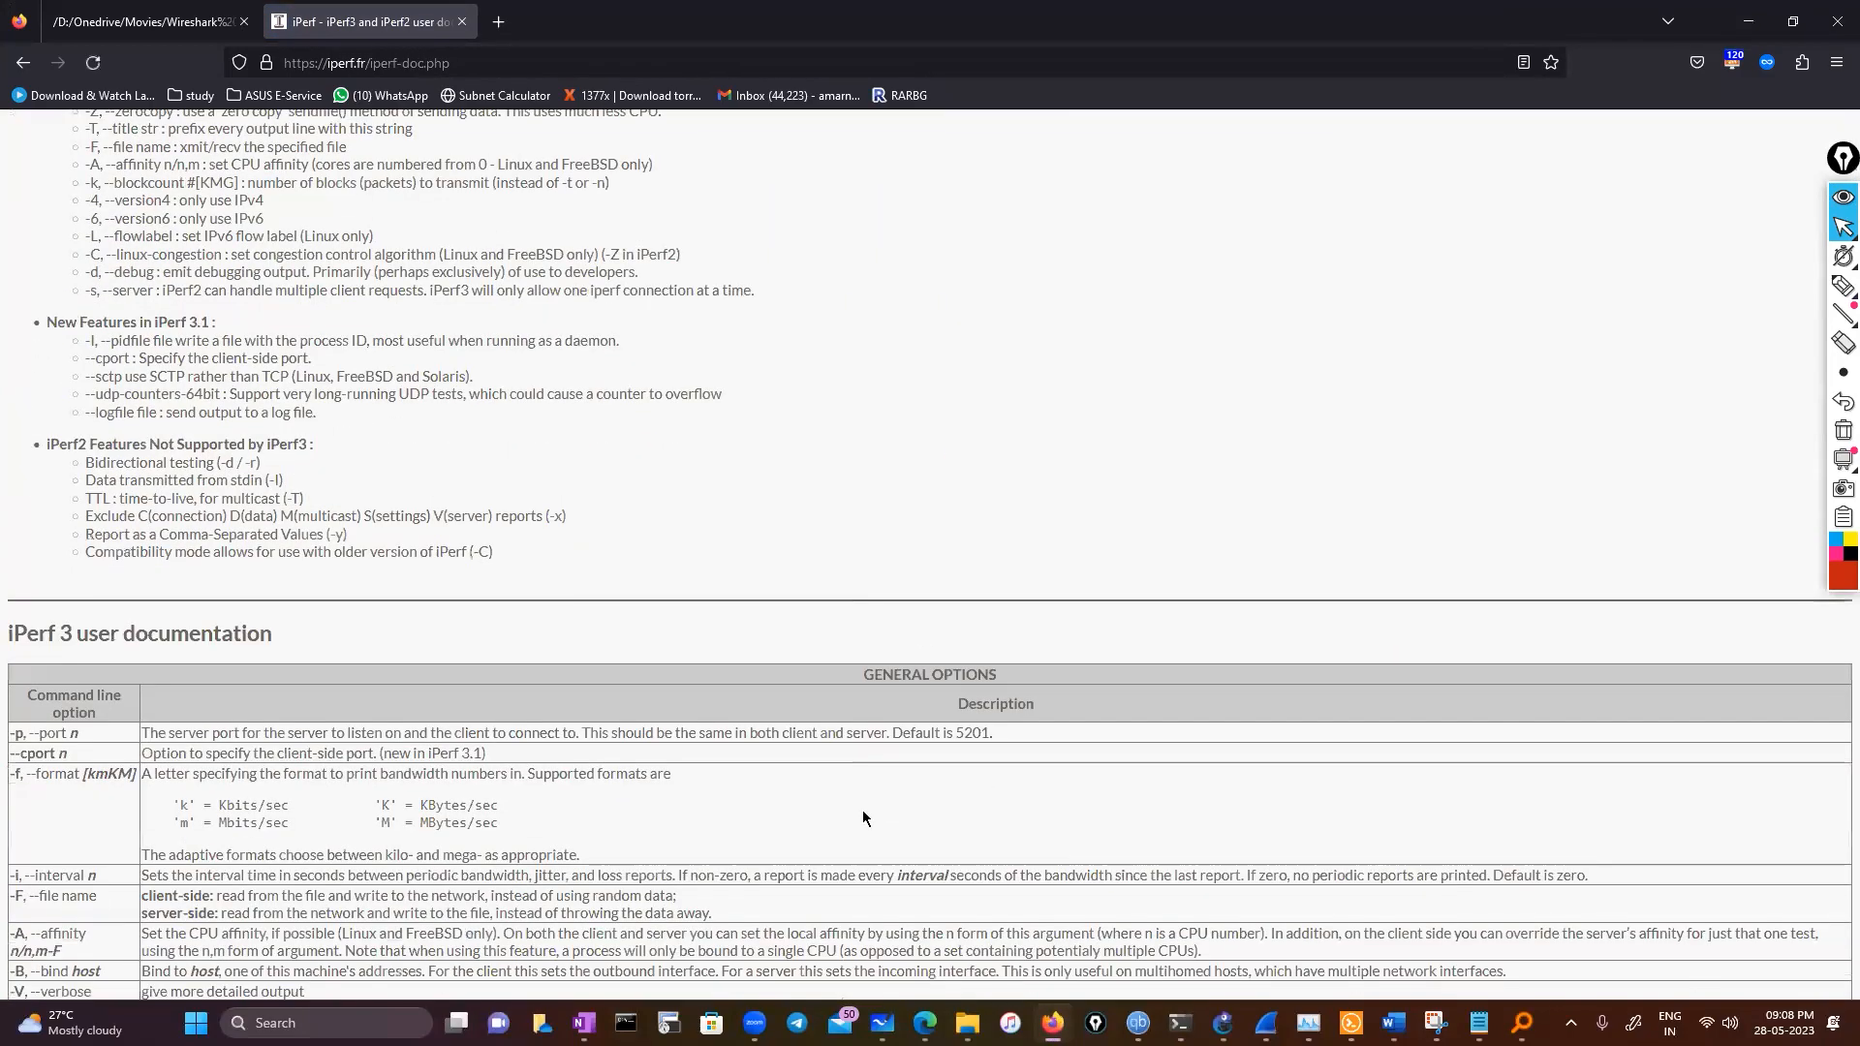
{"action": "scroll", "coordinate": [865, 819], "scroll_direction": "up", "scroll_amount": 4}
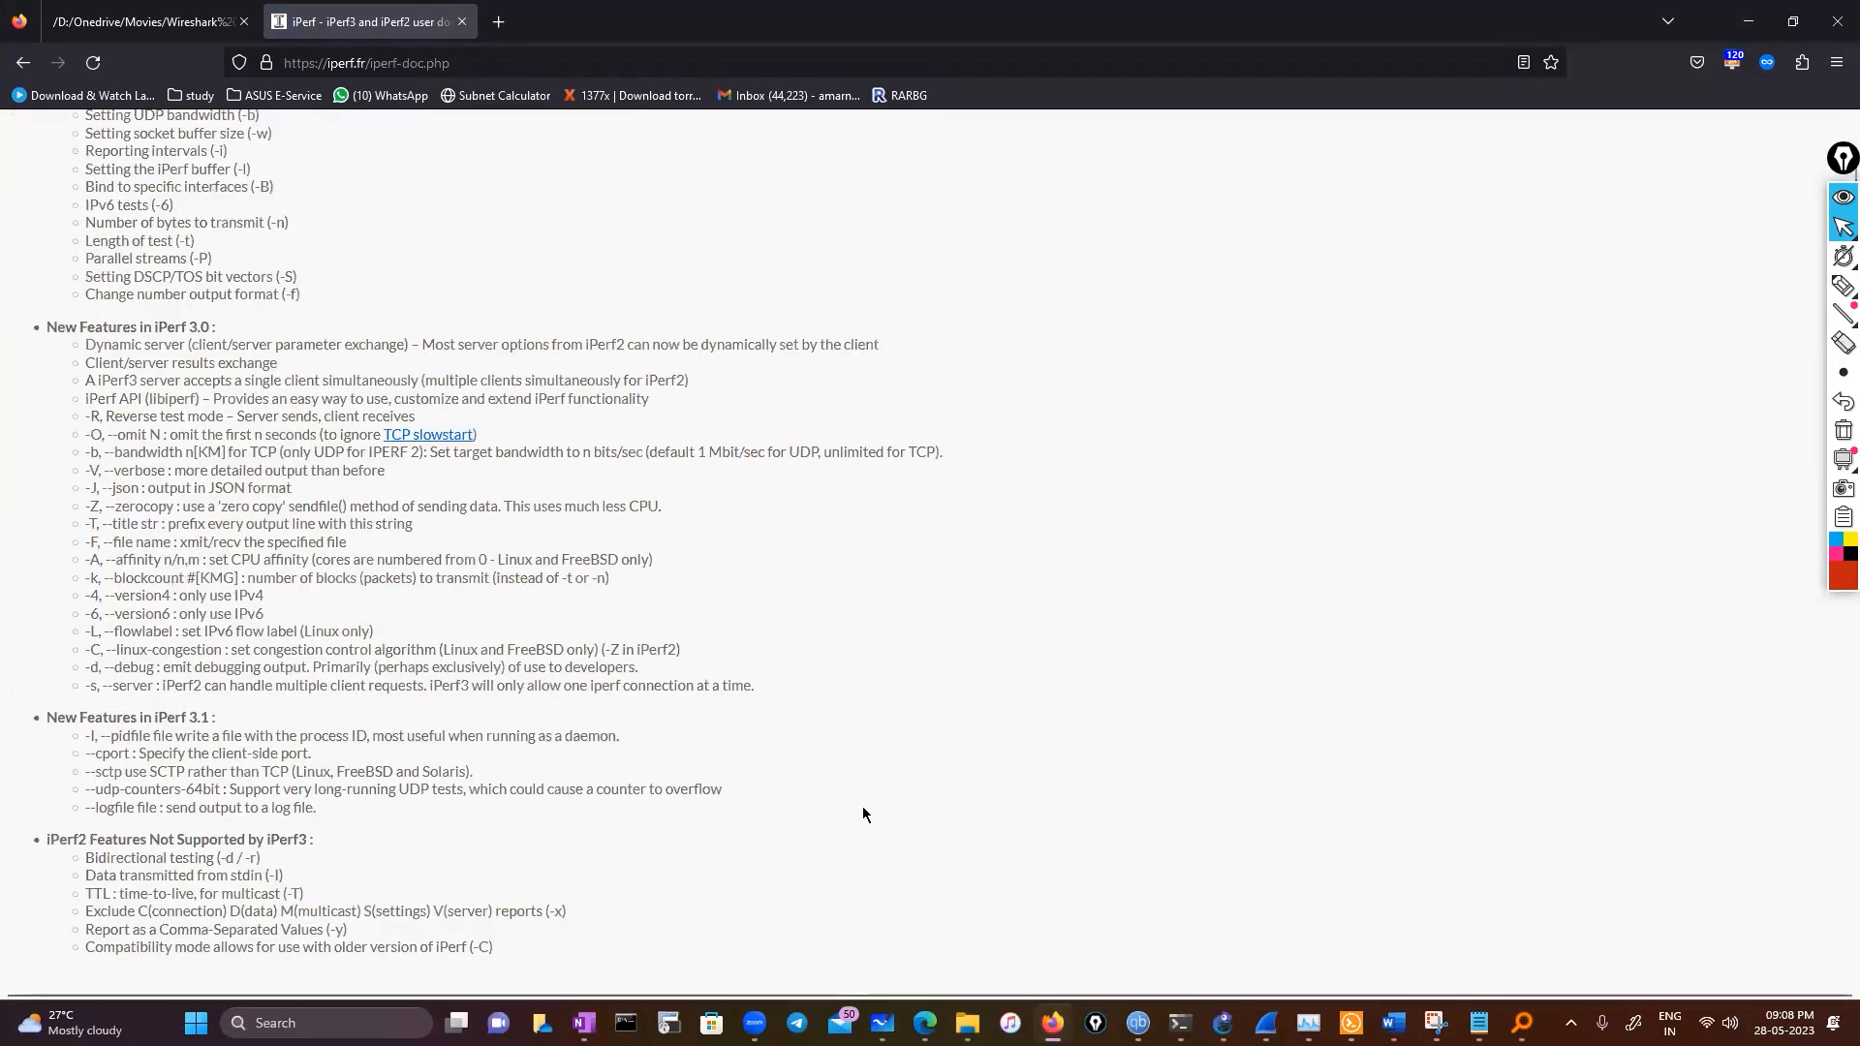
{"action": "scroll", "coordinate": [864, 813], "scroll_direction": "up", "scroll_amount": 2}
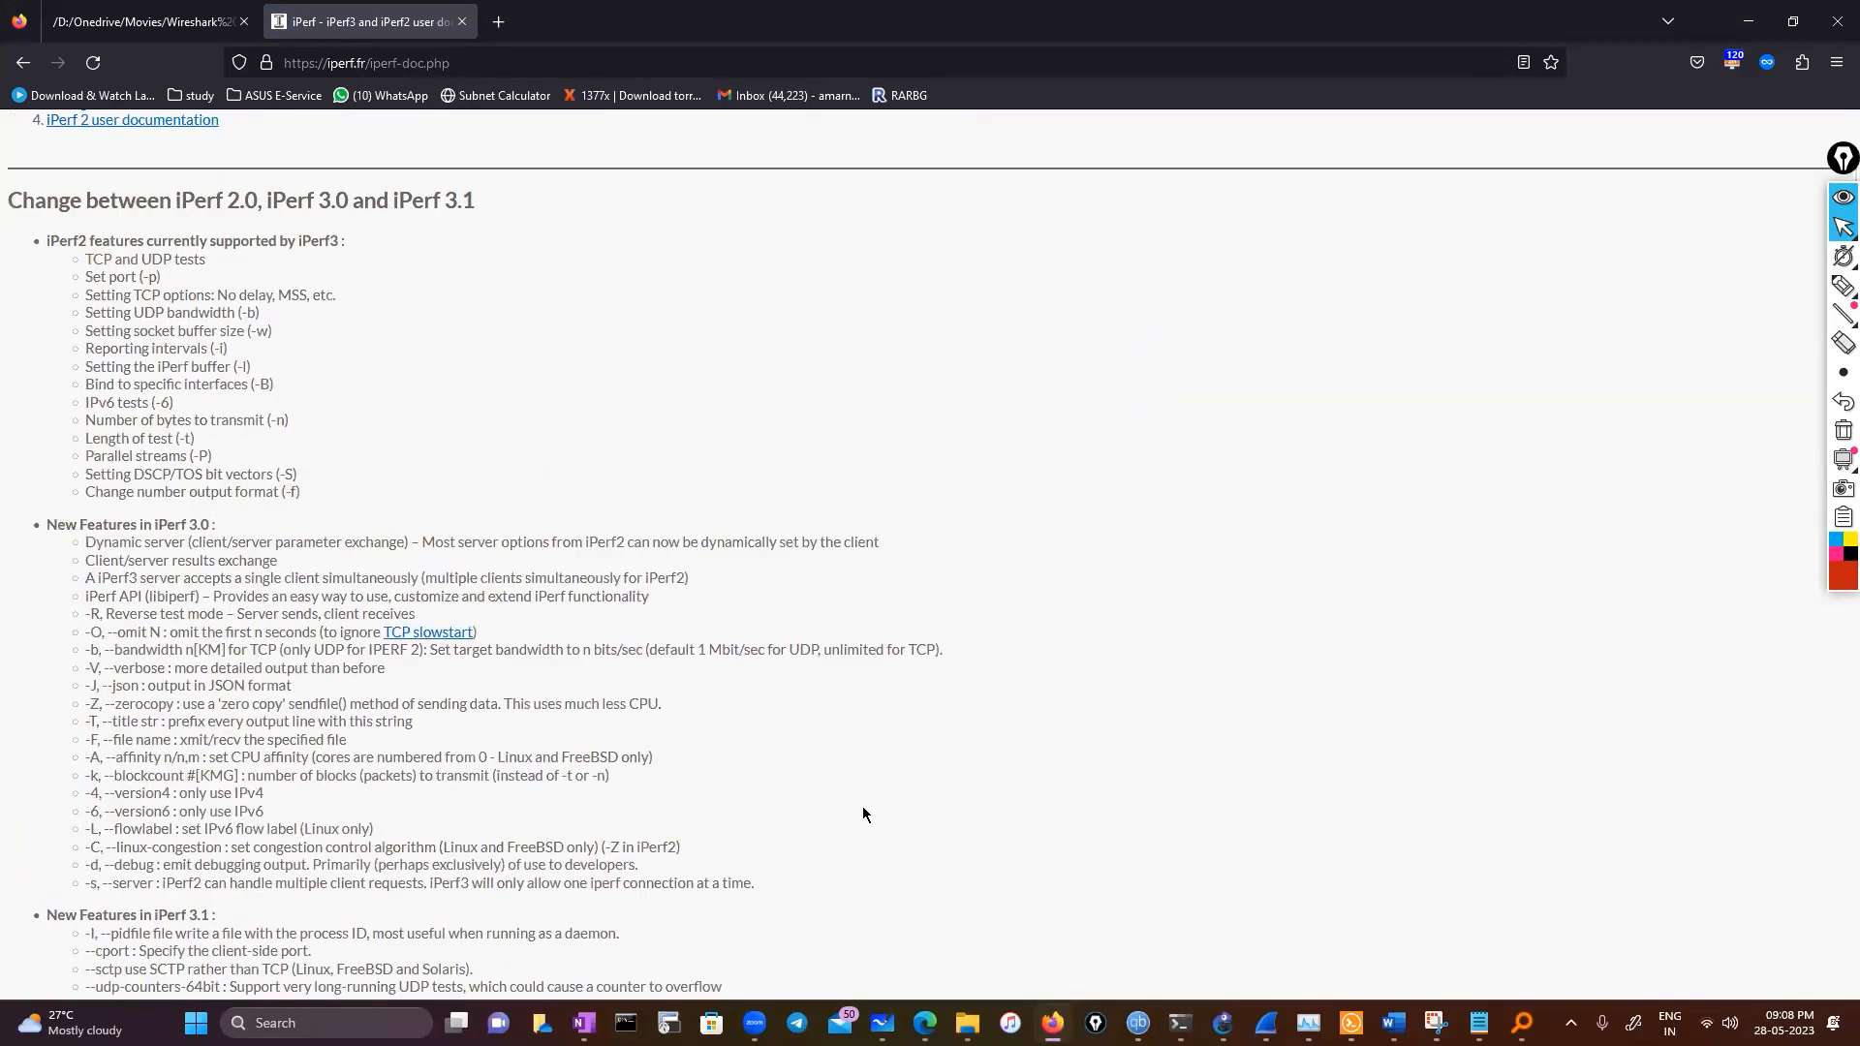
{"action": "scroll", "coordinate": [864, 814], "scroll_direction": "down", "scroll_amount": 4}
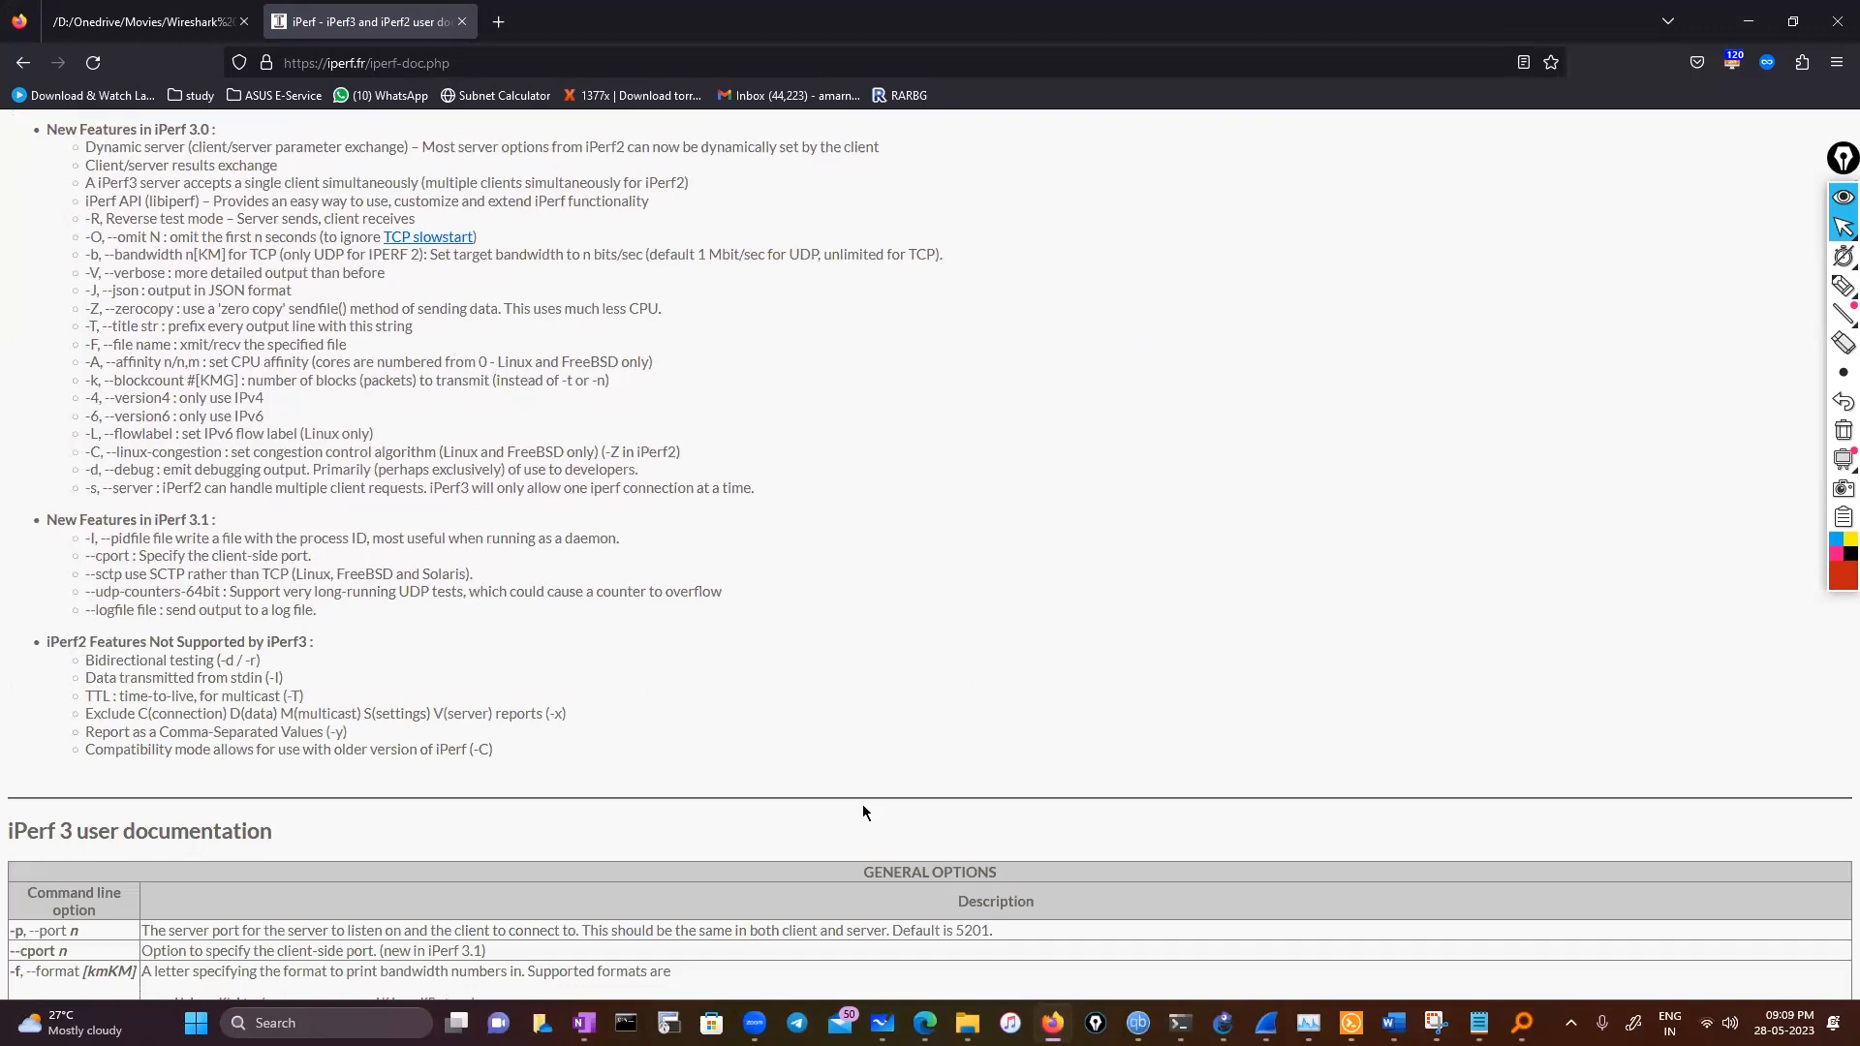
{"action": "scroll", "coordinate": [864, 812], "scroll_direction": "down", "scroll_amount": 4}
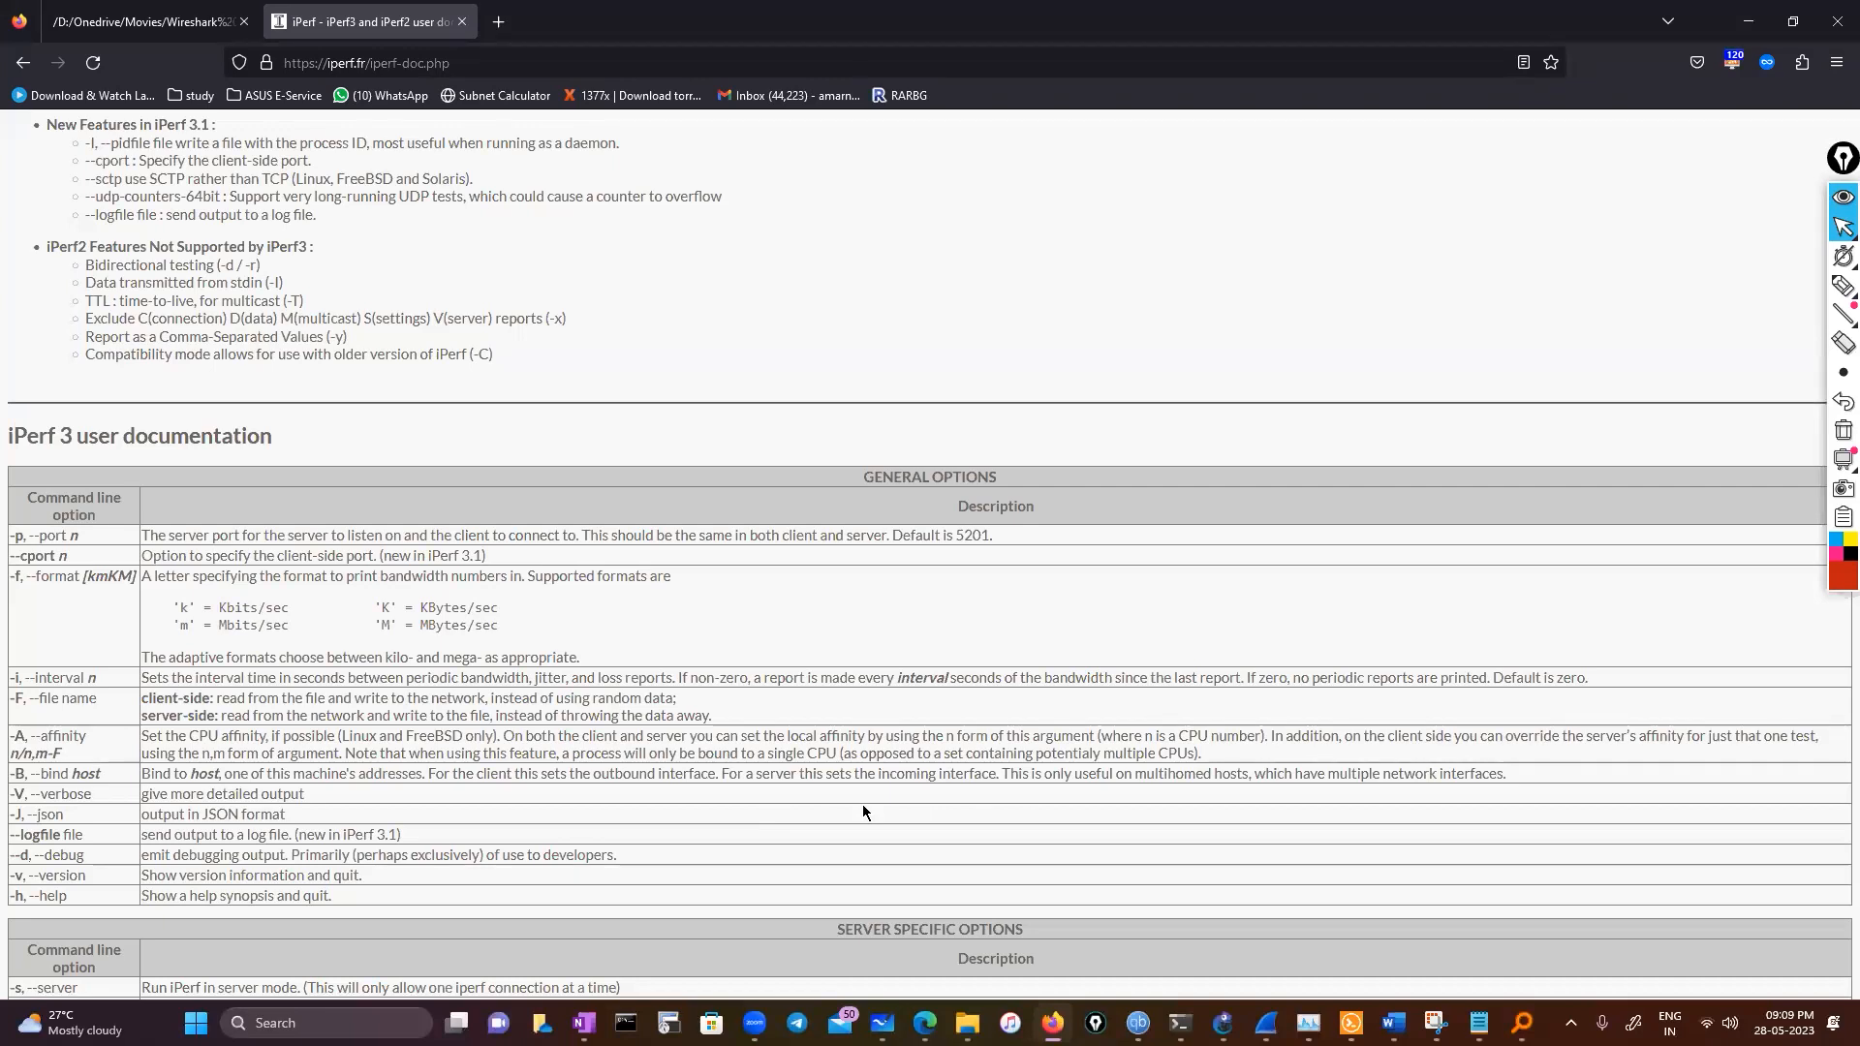
Rerun iperf3.exe -c iperf.biznetnetworks.com with -p 5201 in the Command Prompt
{"action": "mouse_move", "coordinate": [1179, 1023]}
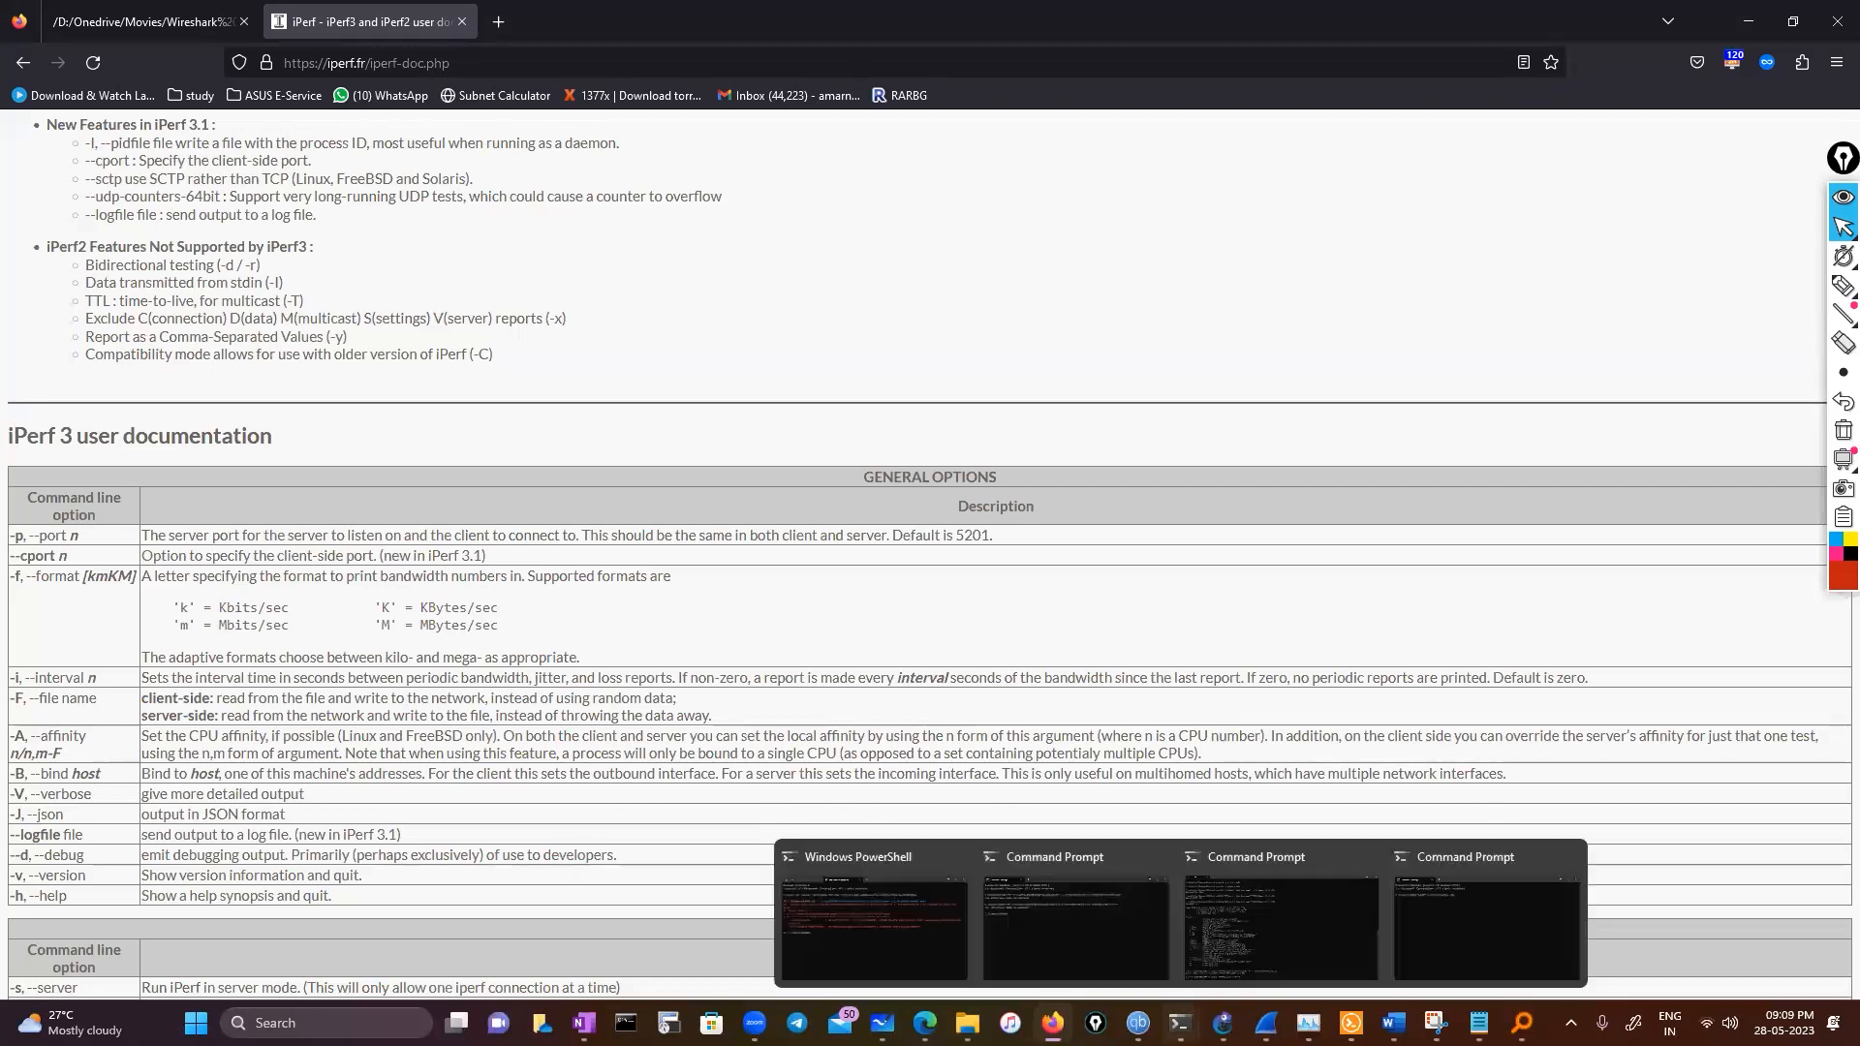
{"action": "left_click", "coordinate": [1260, 938]}
{"action": "key", "text": "Up"}
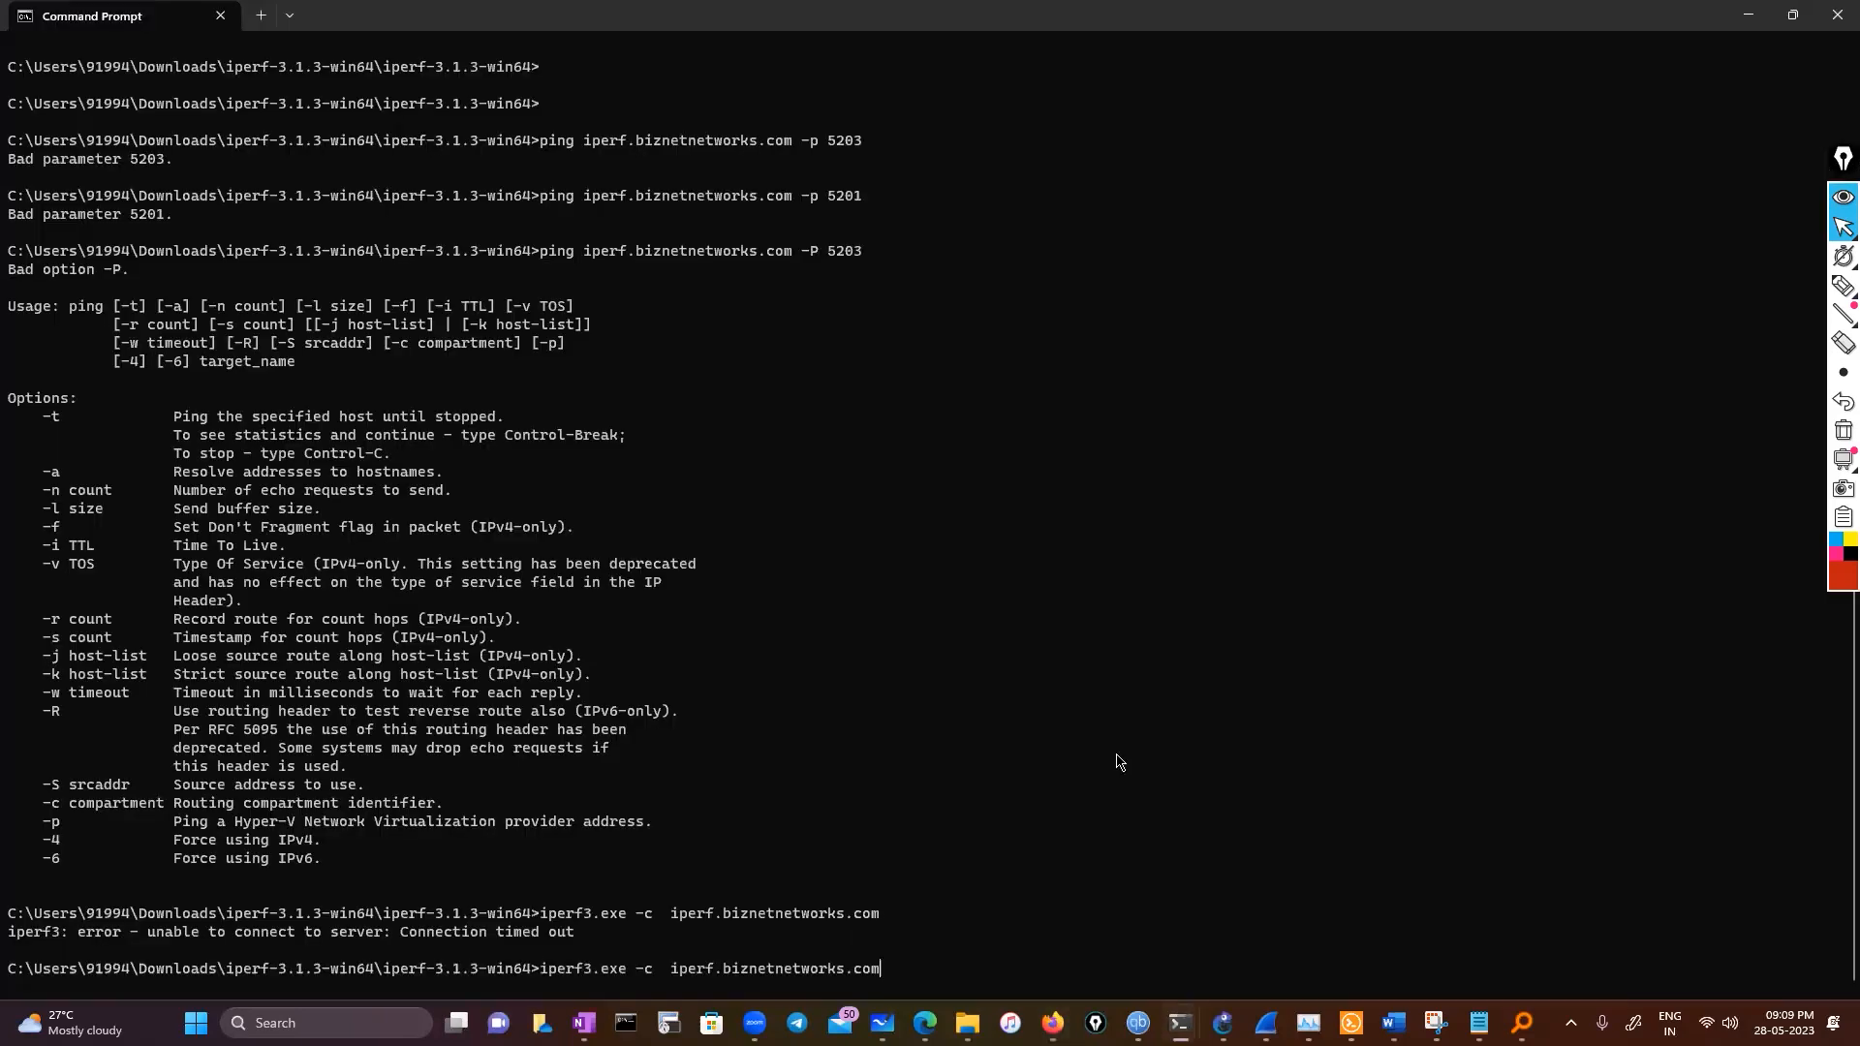
{"action": "type", "text": "-p 5201"}
{"action": "key", "text": "Return"}
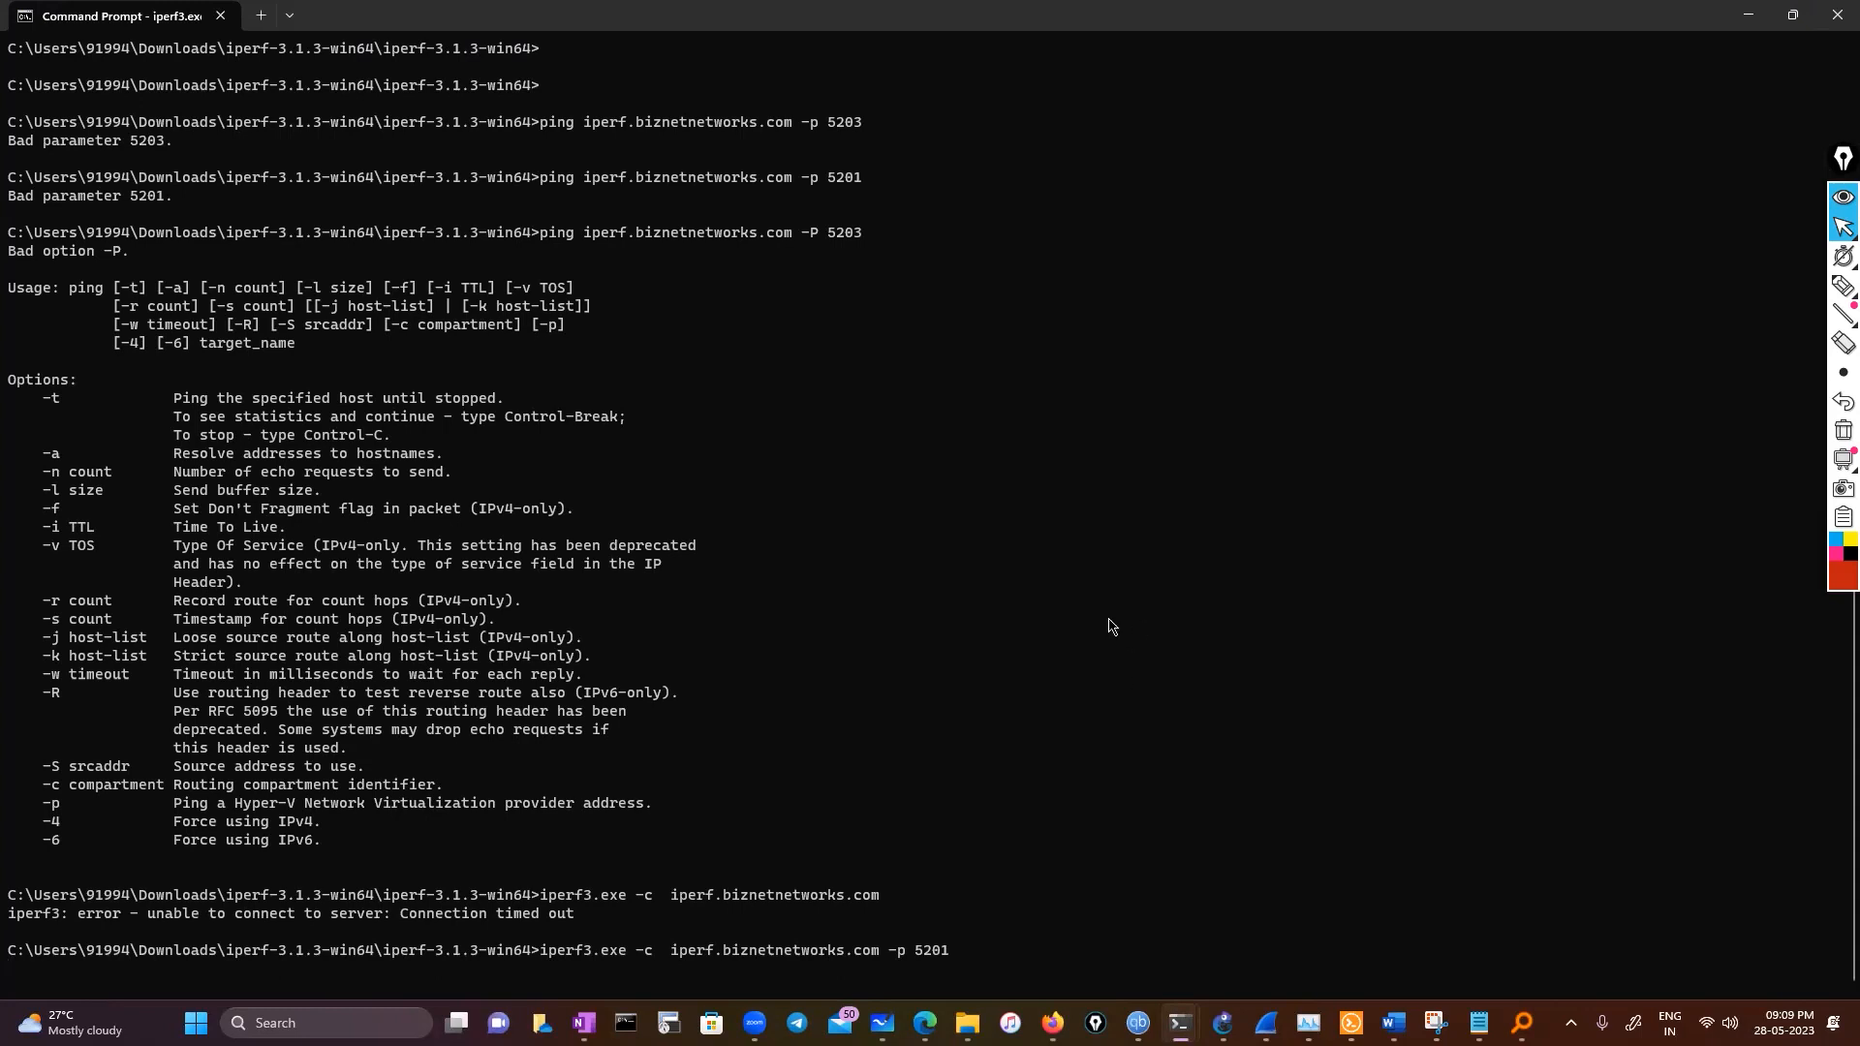
{"action": "left_click", "coordinate": [1571, 1023]}
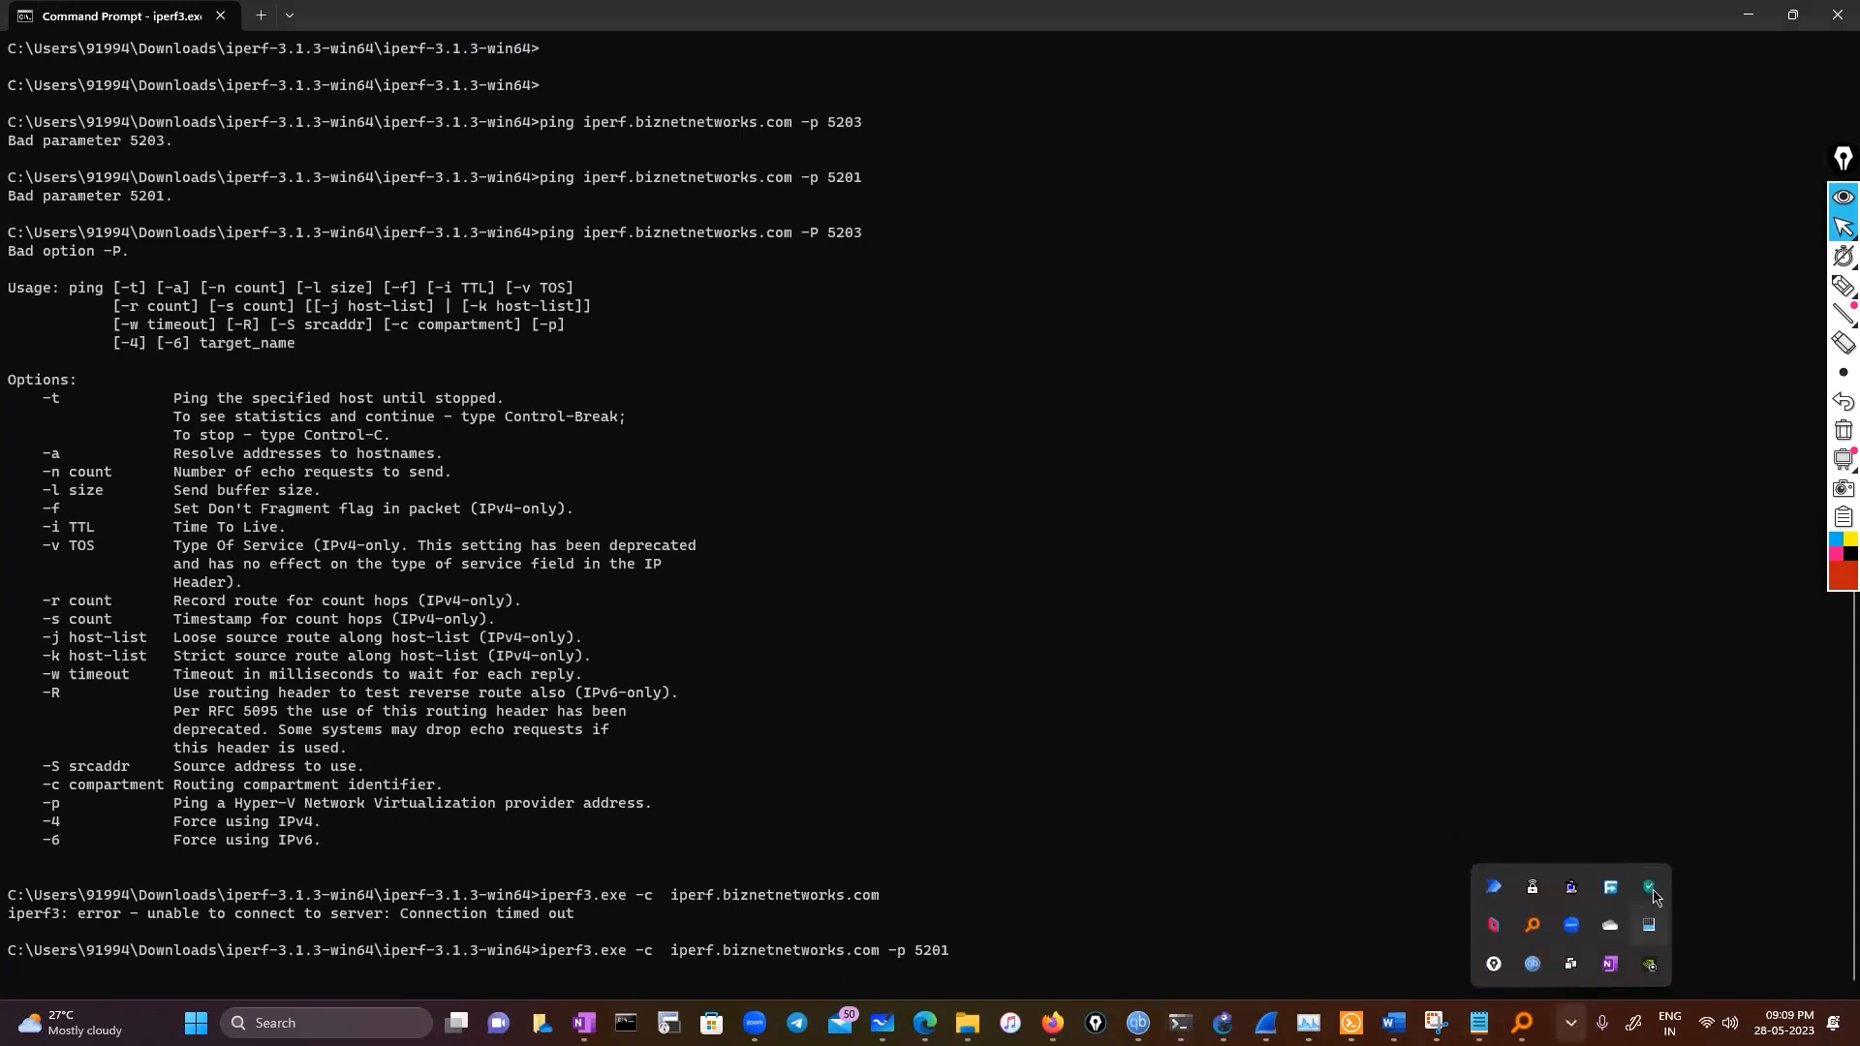
Open the Kaspersky Total Security settings from its icon in the system tray
{"action": "right_click", "coordinate": [1651, 889]}
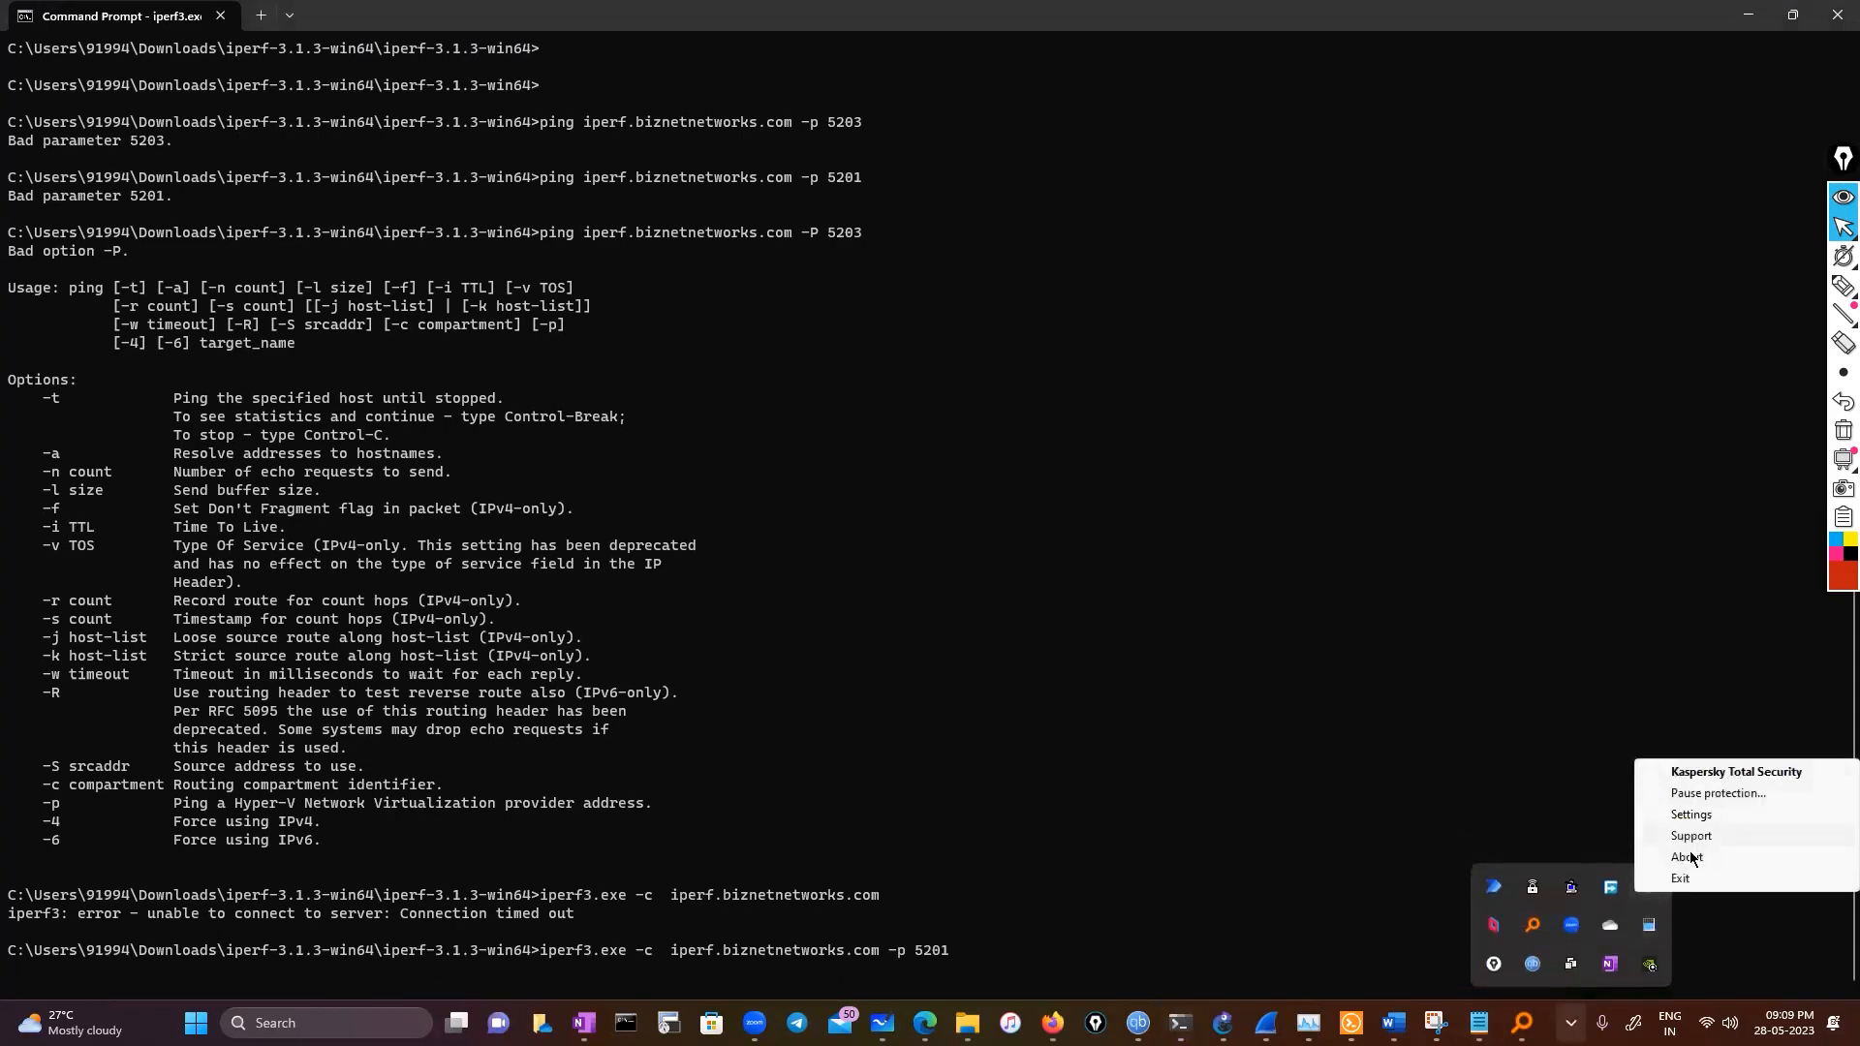
{"action": "left_click", "coordinate": [1383, 812]}
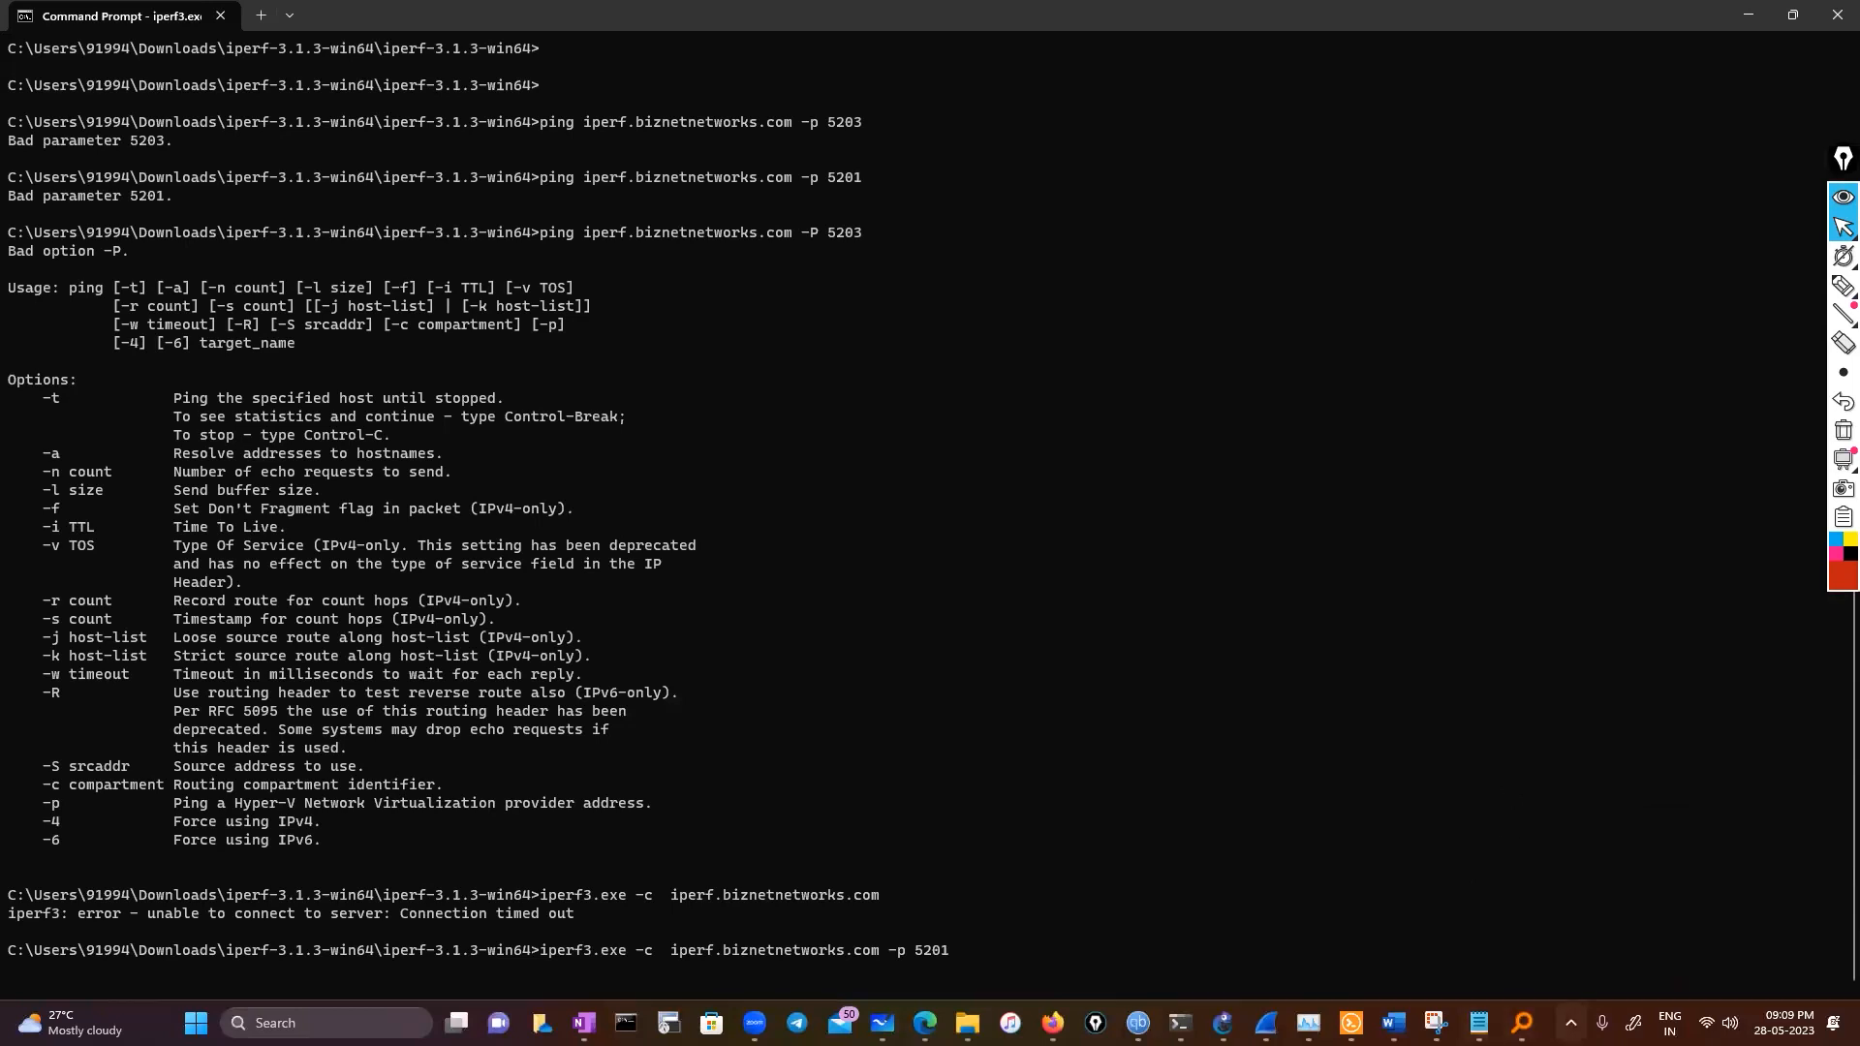
{"action": "left_click", "coordinate": [1570, 1024]}
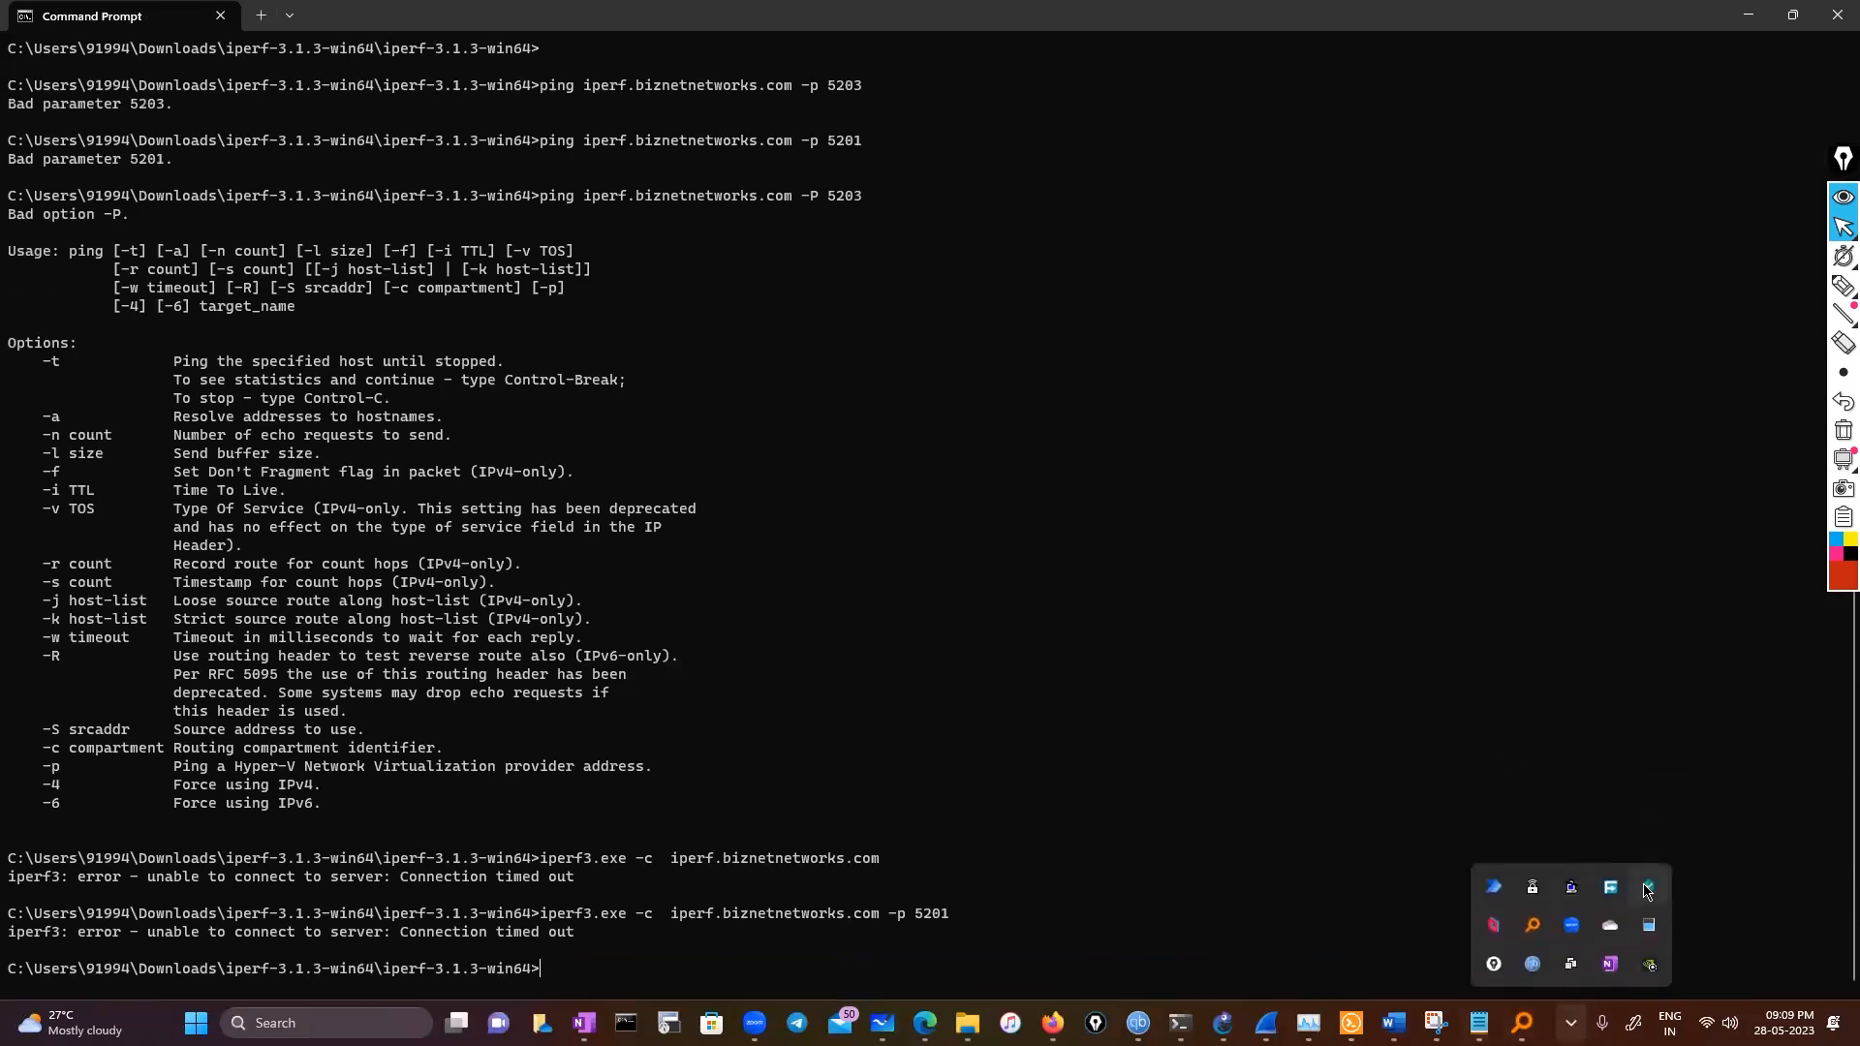
{"action": "right_click", "coordinate": [1644, 891]}
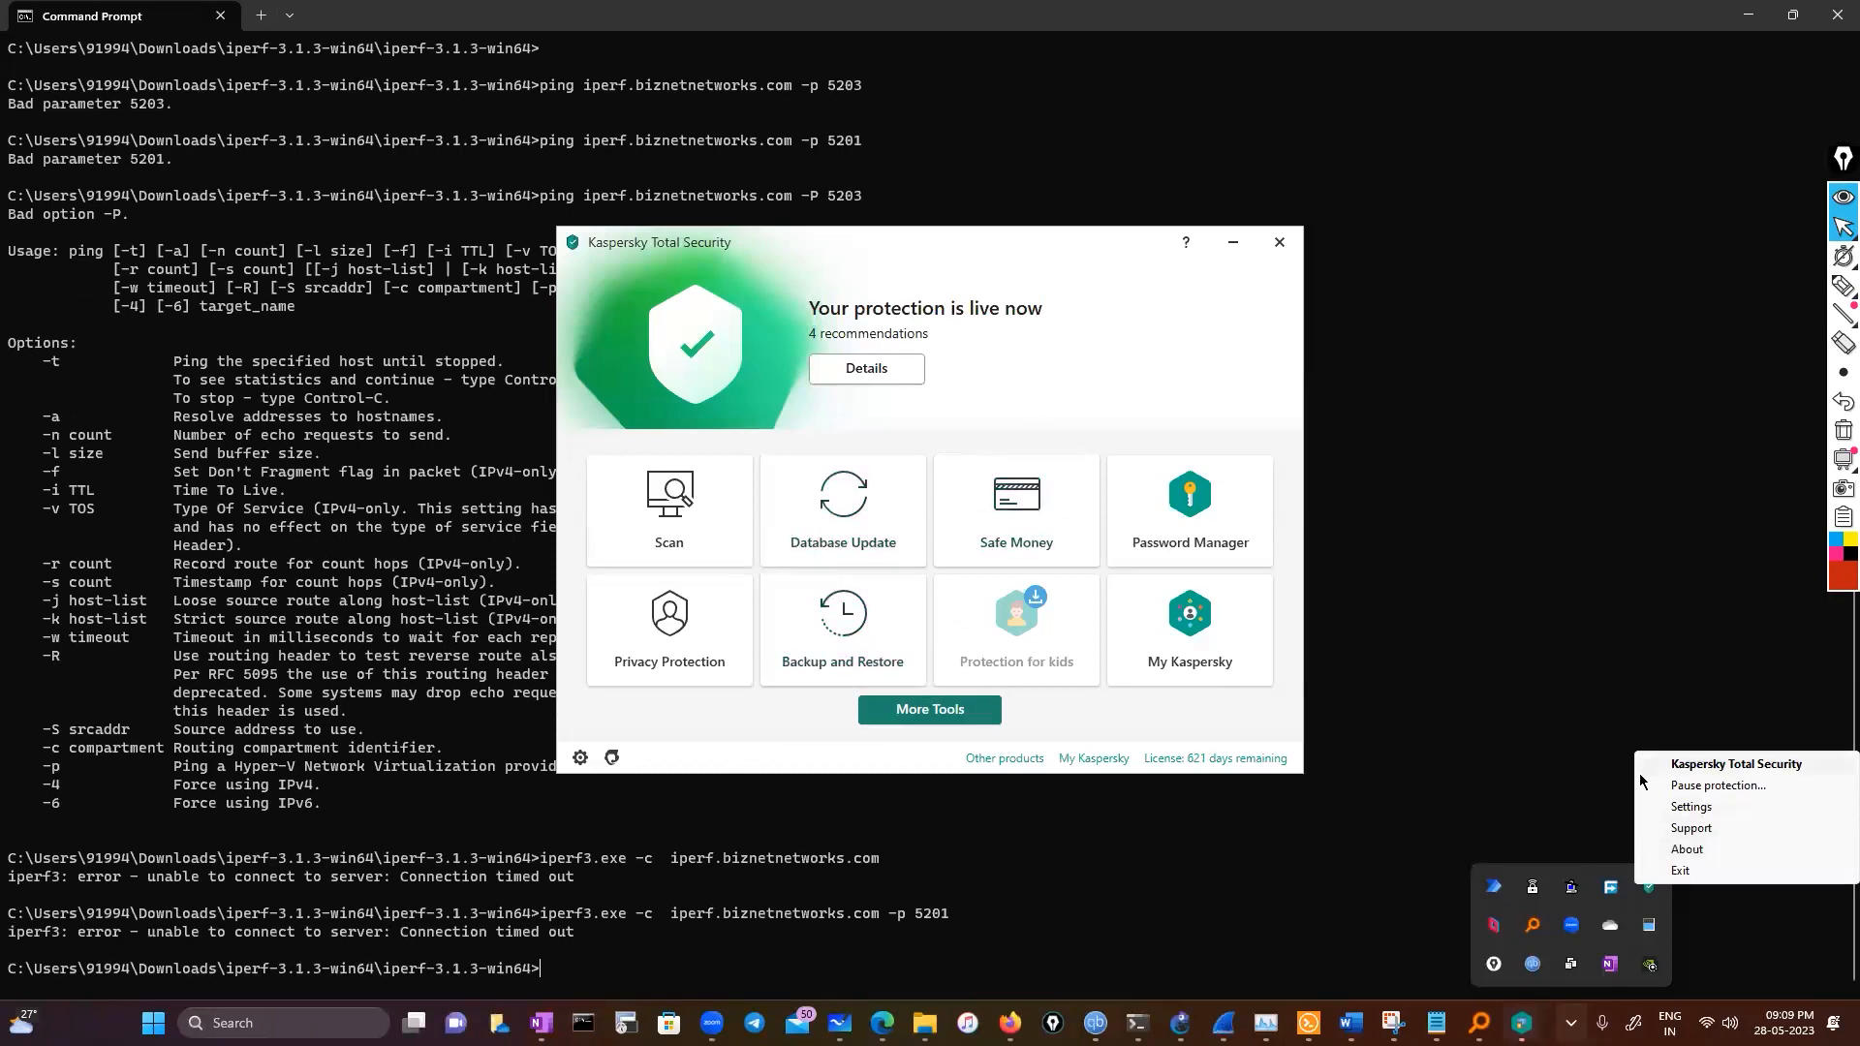
{"action": "left_click", "coordinate": [1682, 789]}
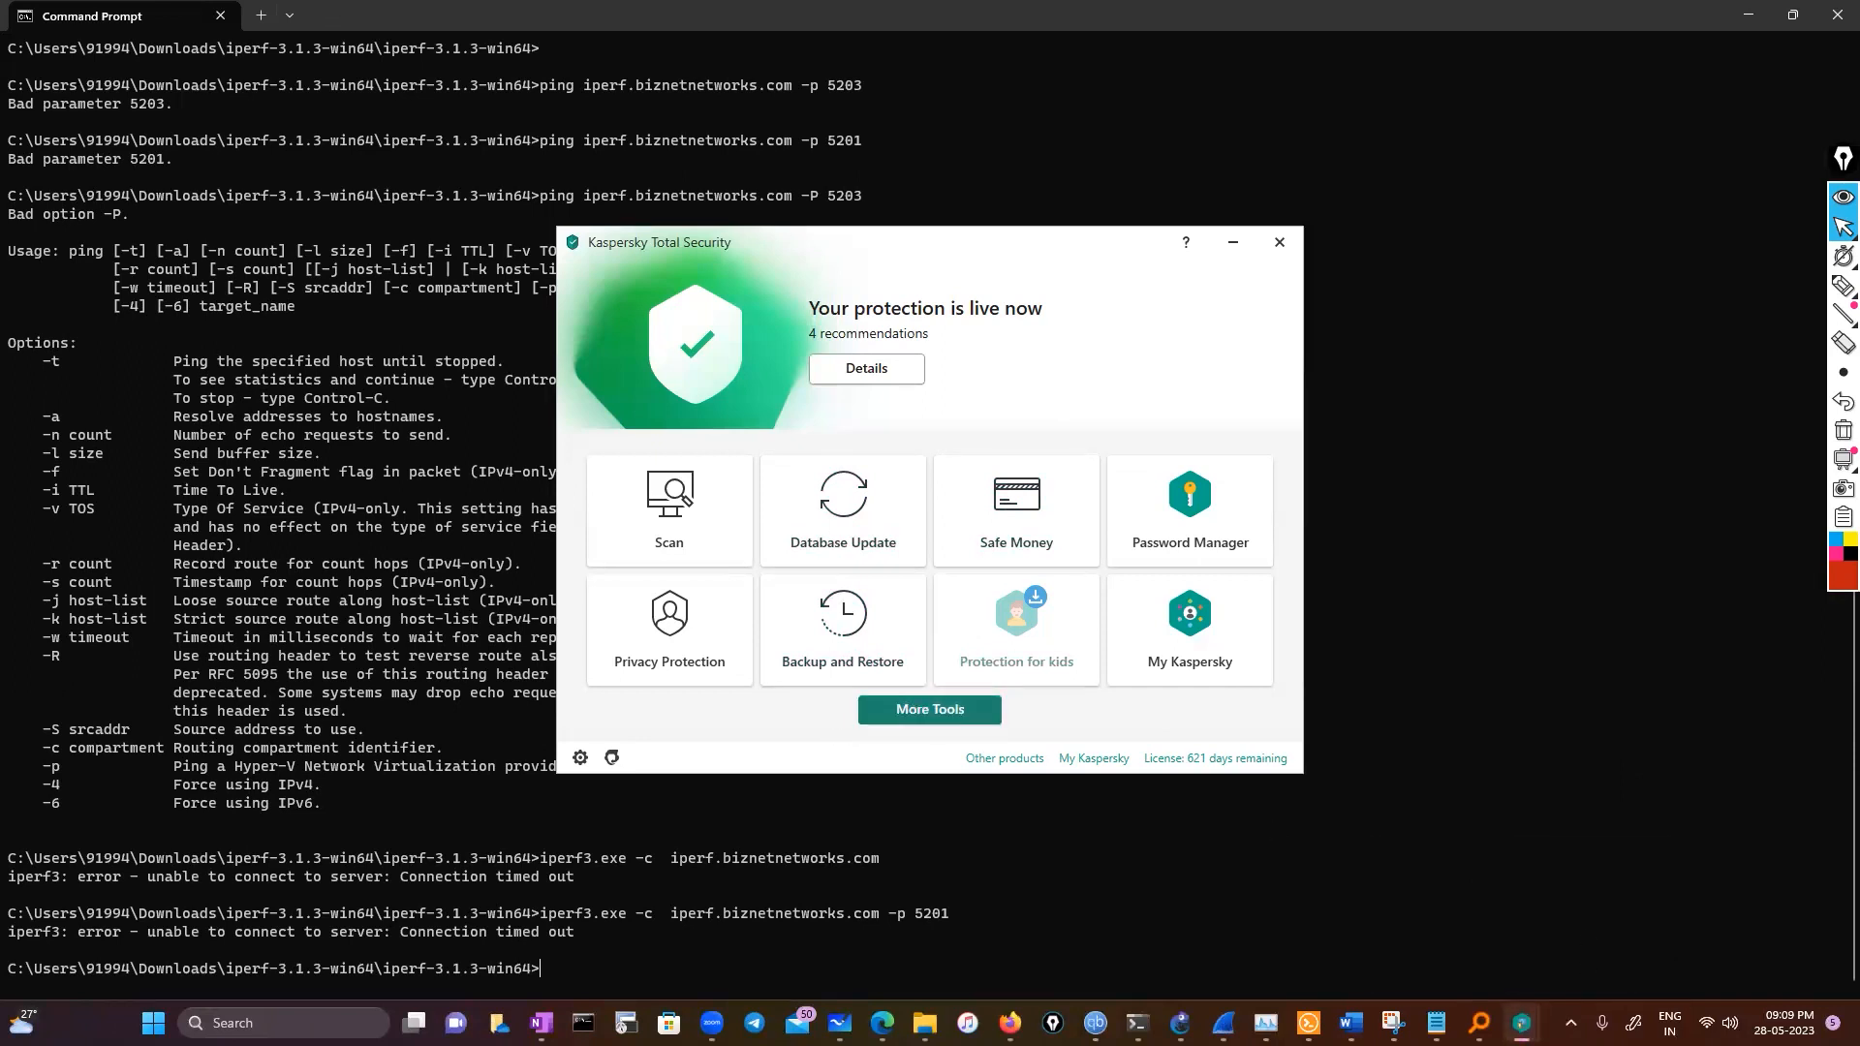
{"action": "mouse_move", "coordinate": [1352, 1023]}
{"action": "left_click", "coordinate": [580, 759]}
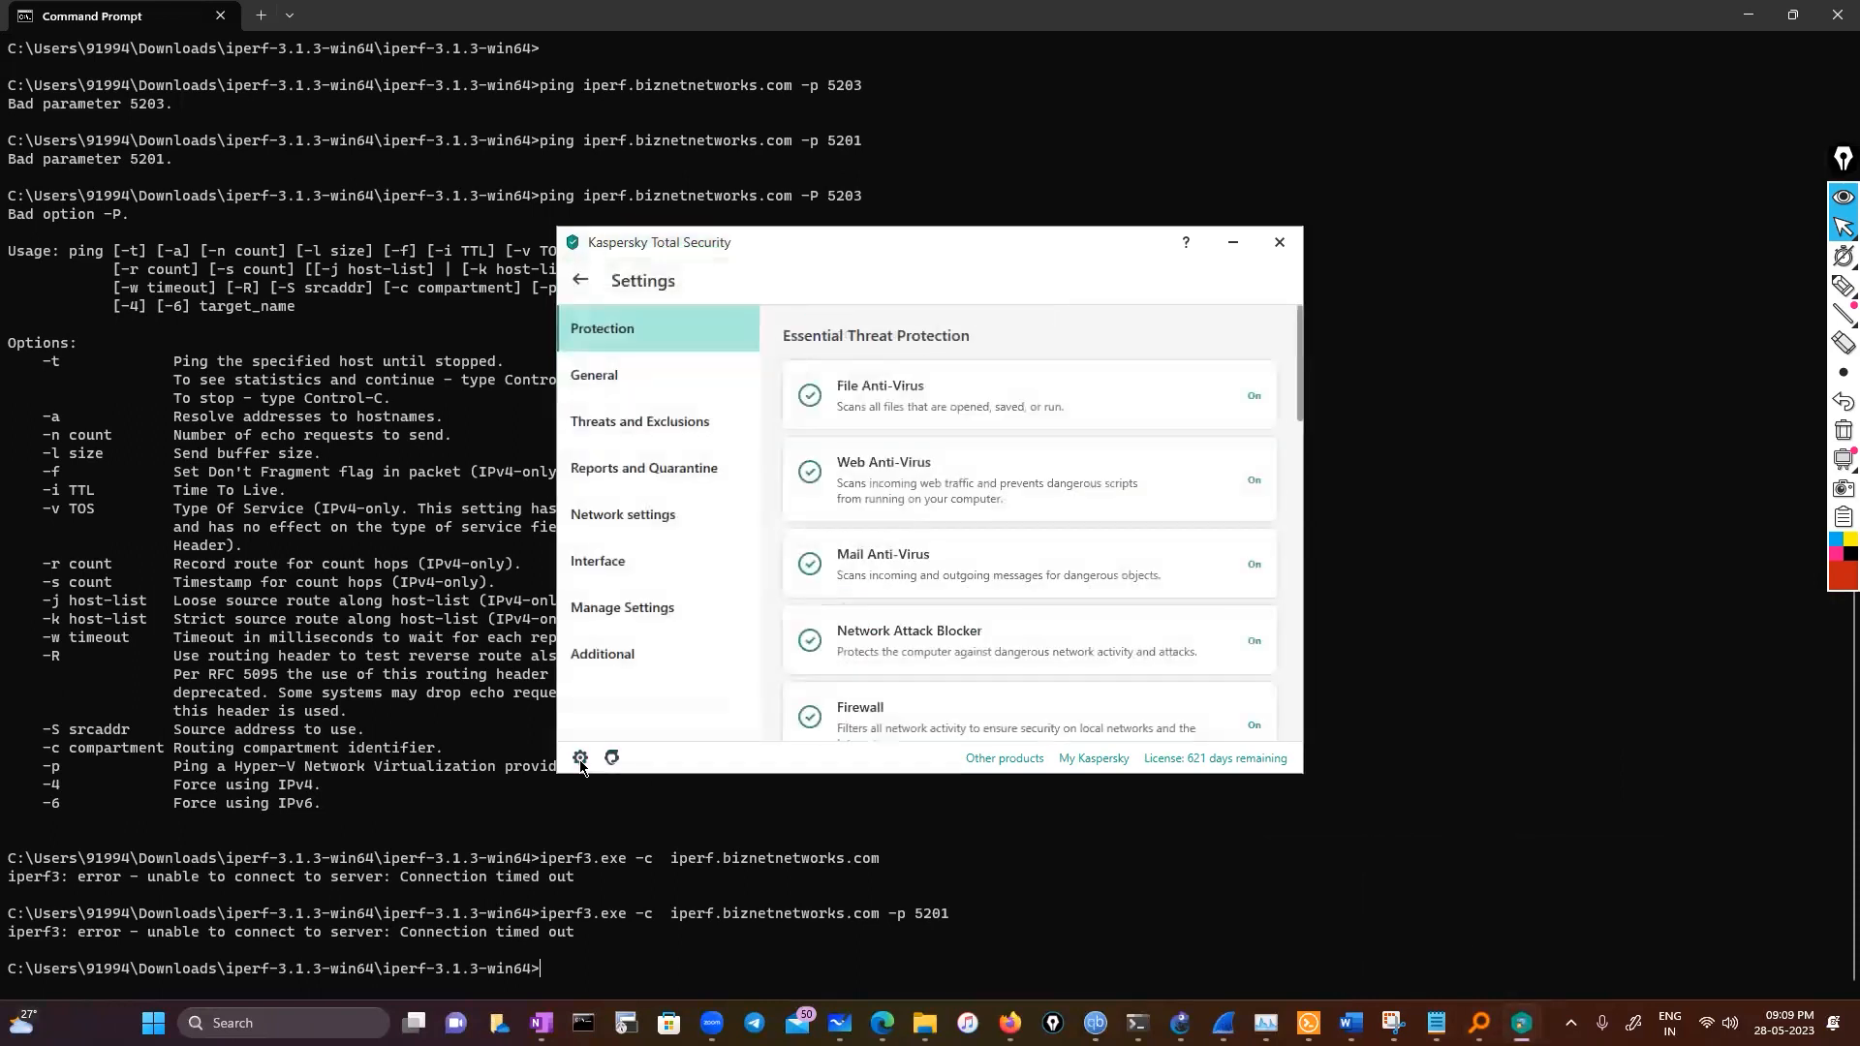
Browse the General, Threats and Exclusions, Manage Settings and Network settings sections of the antivirus settings
{"action": "left_click", "coordinate": [659, 378]}
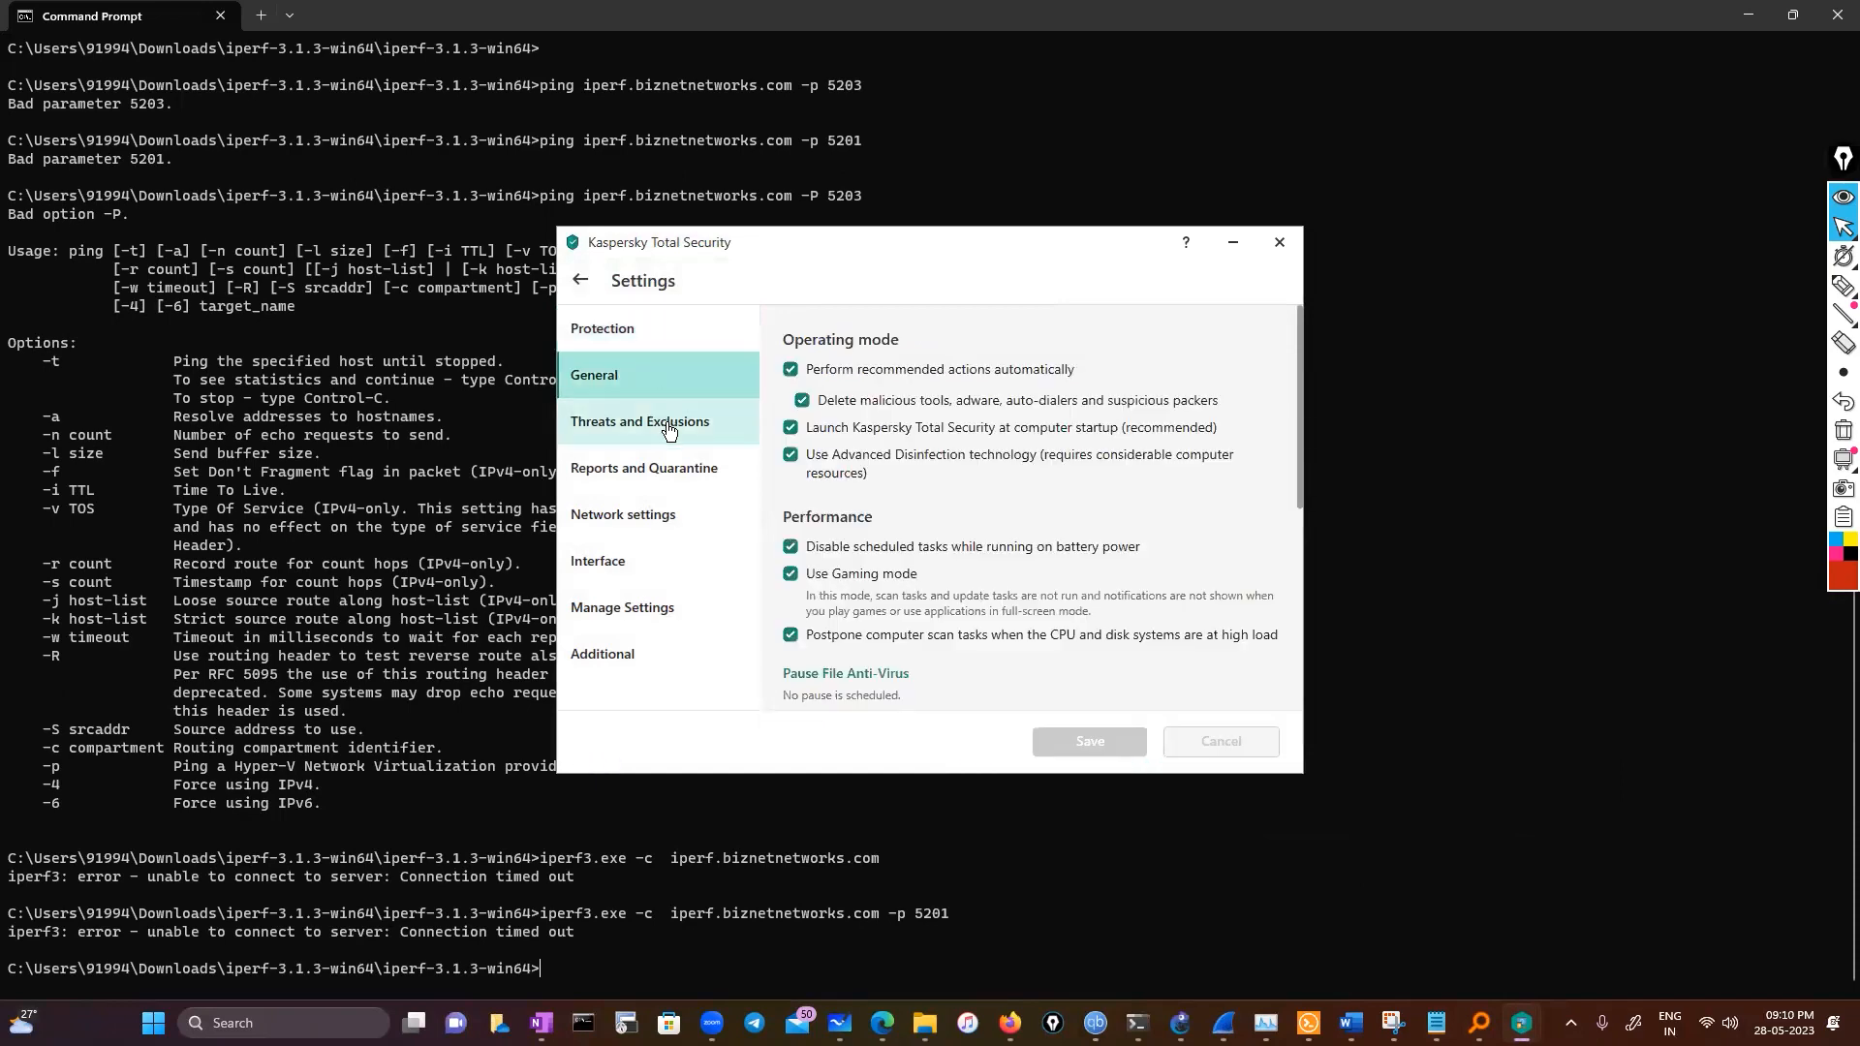
{"action": "scroll", "coordinate": [901, 591], "scroll_direction": "down", "scroll_amount": 10}
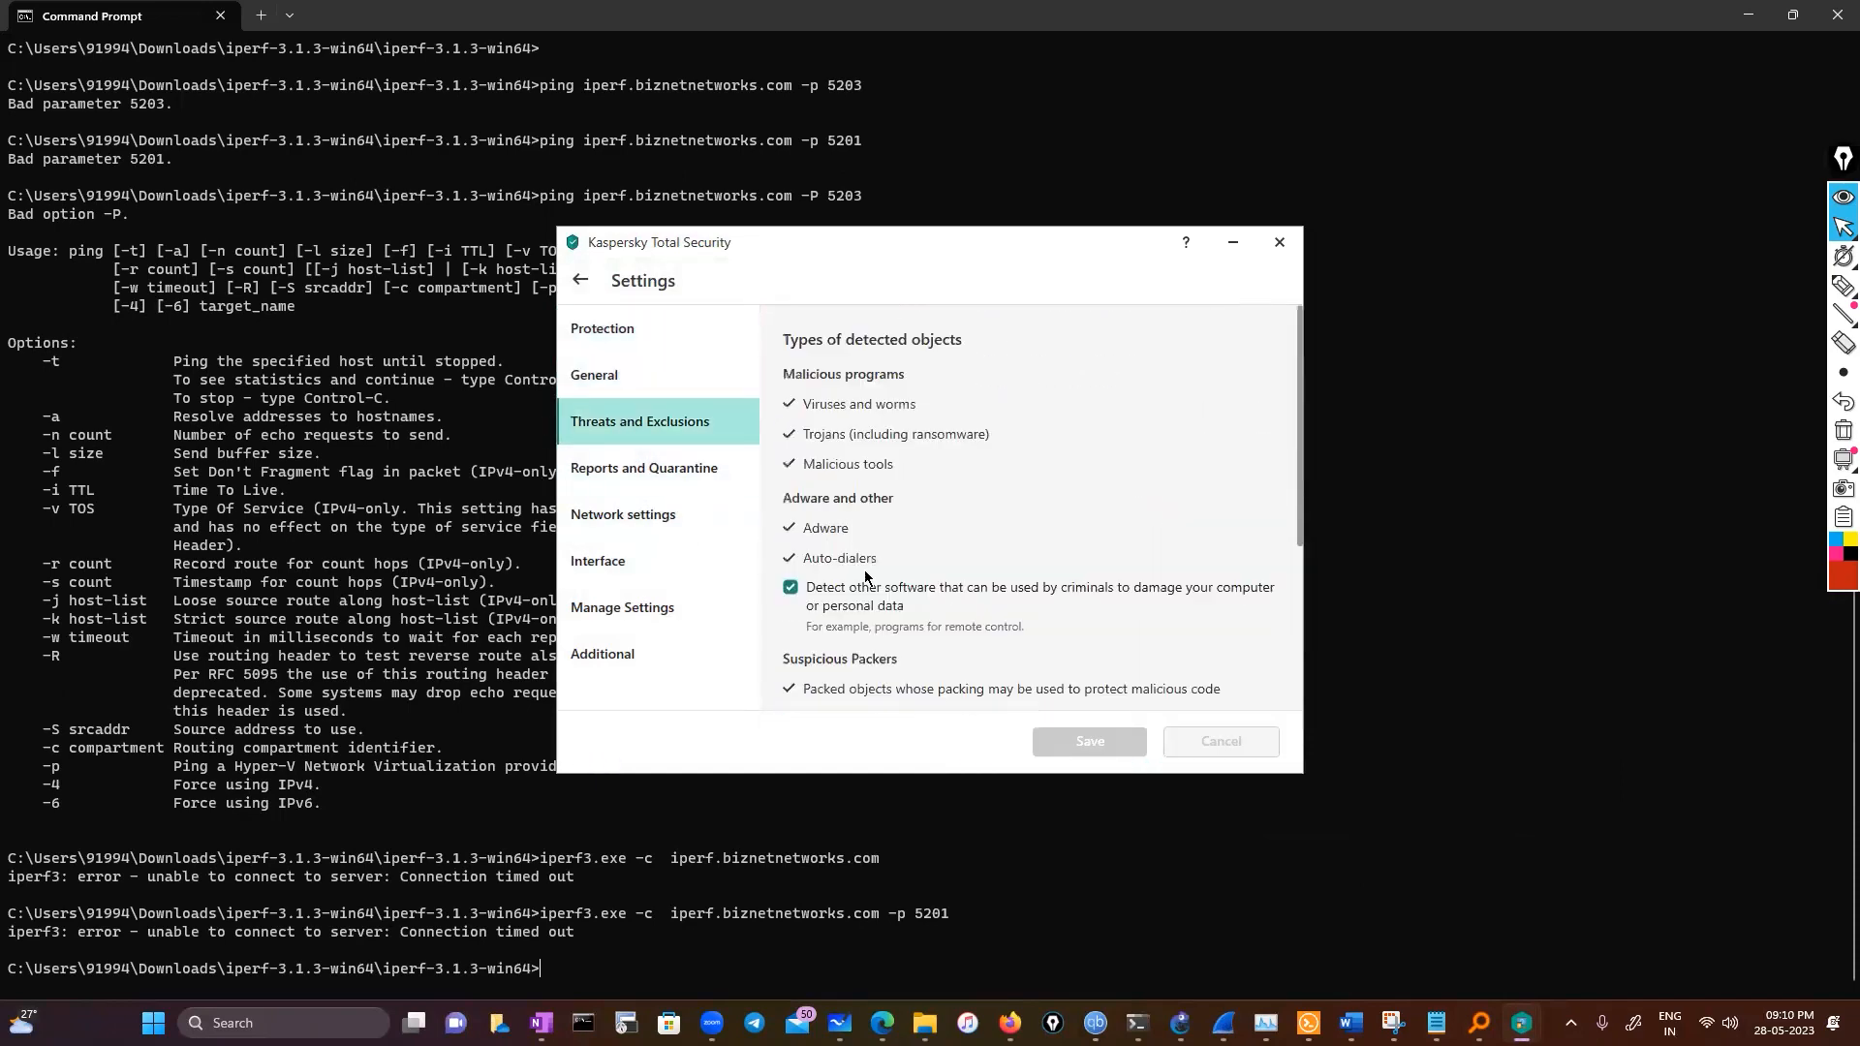
{"action": "scroll", "coordinate": [865, 577], "scroll_direction": "down", "scroll_amount": 5}
{"action": "left_click", "coordinate": [607, 626]}
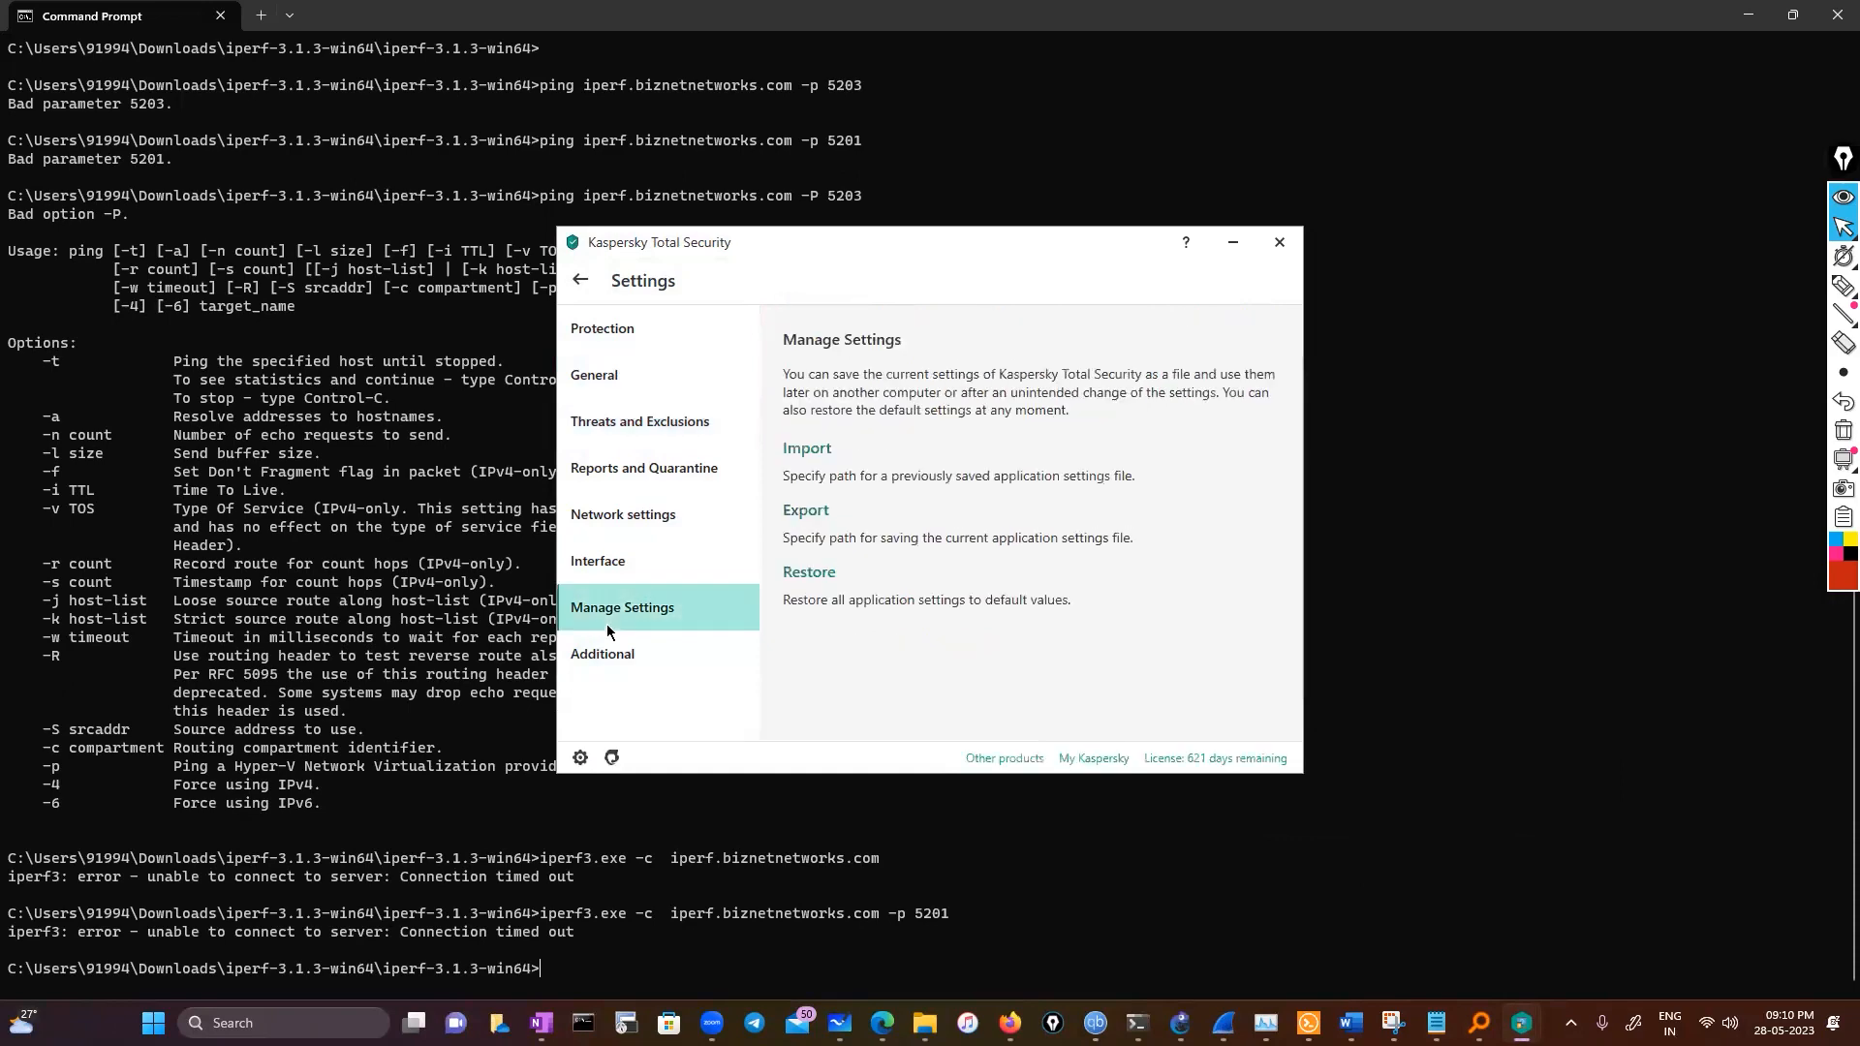
{"action": "left_click", "coordinate": [615, 521]}
{"action": "scroll", "coordinate": [900, 599], "scroll_direction": "down", "scroll_amount": 3}
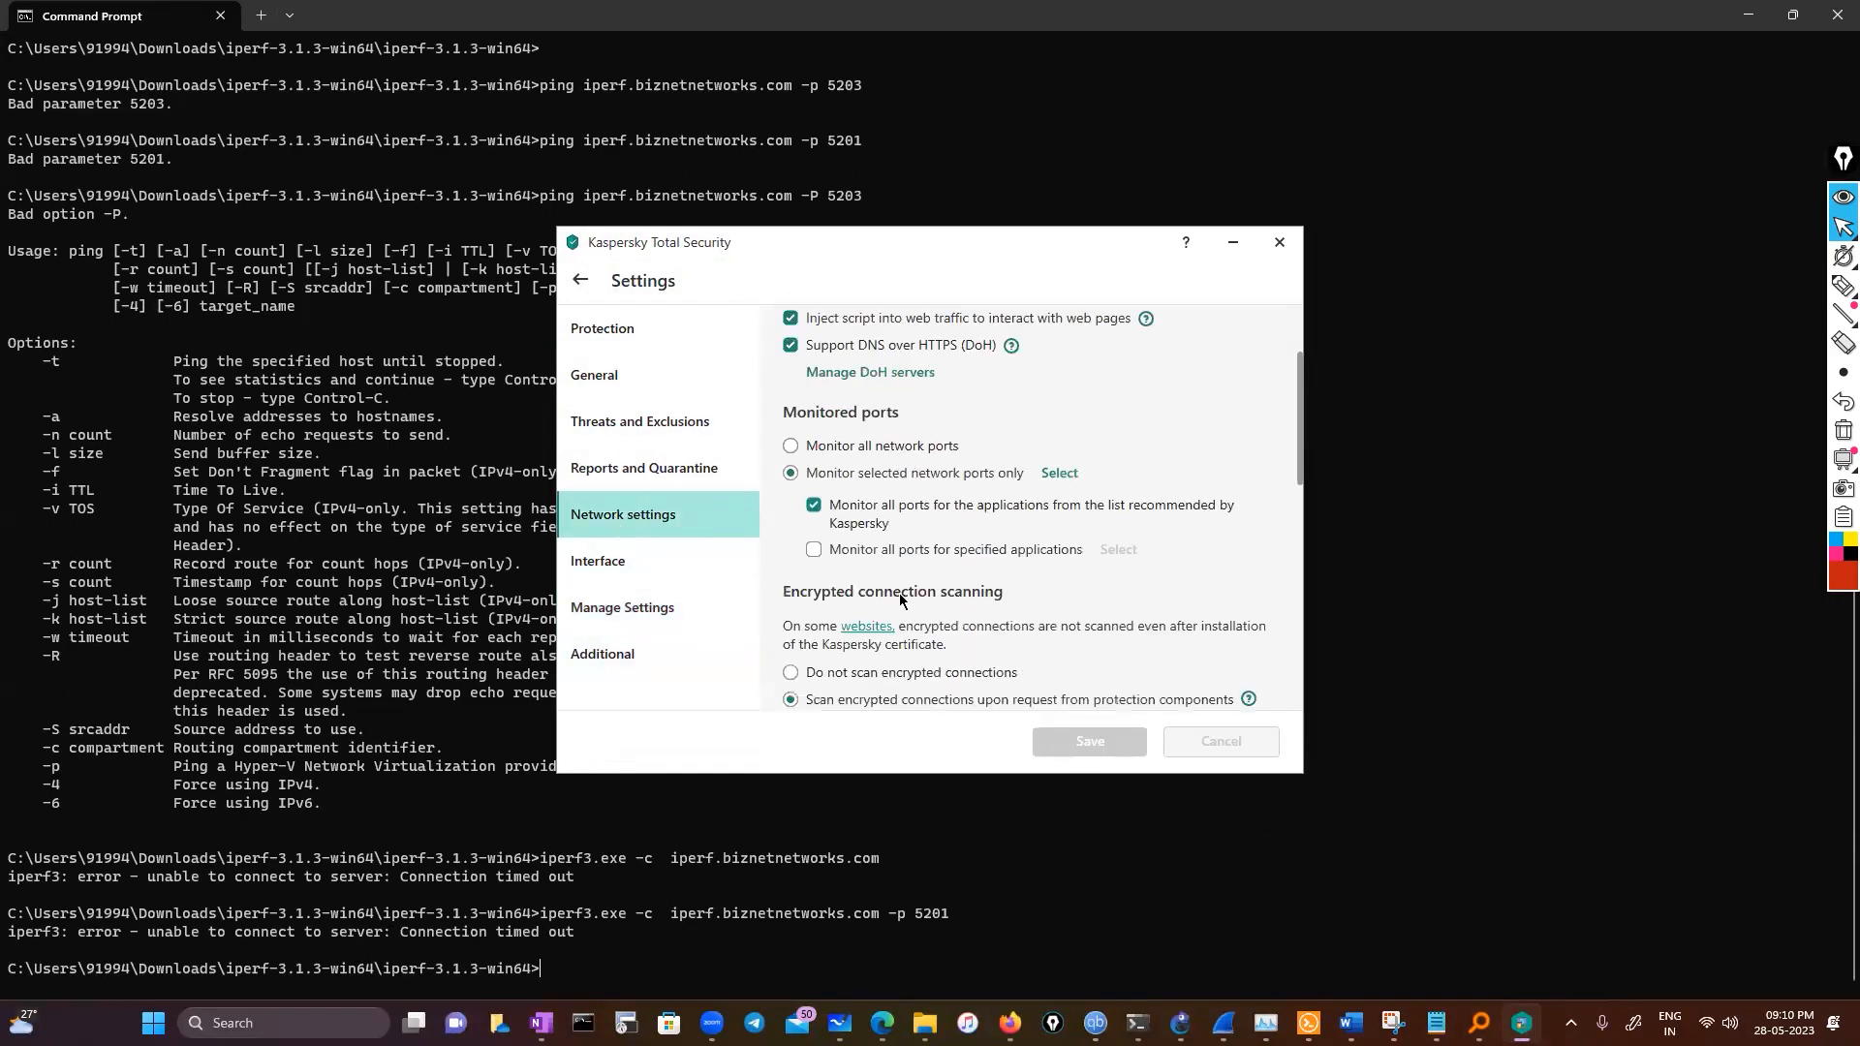
{"action": "left_click", "coordinate": [814, 507]}
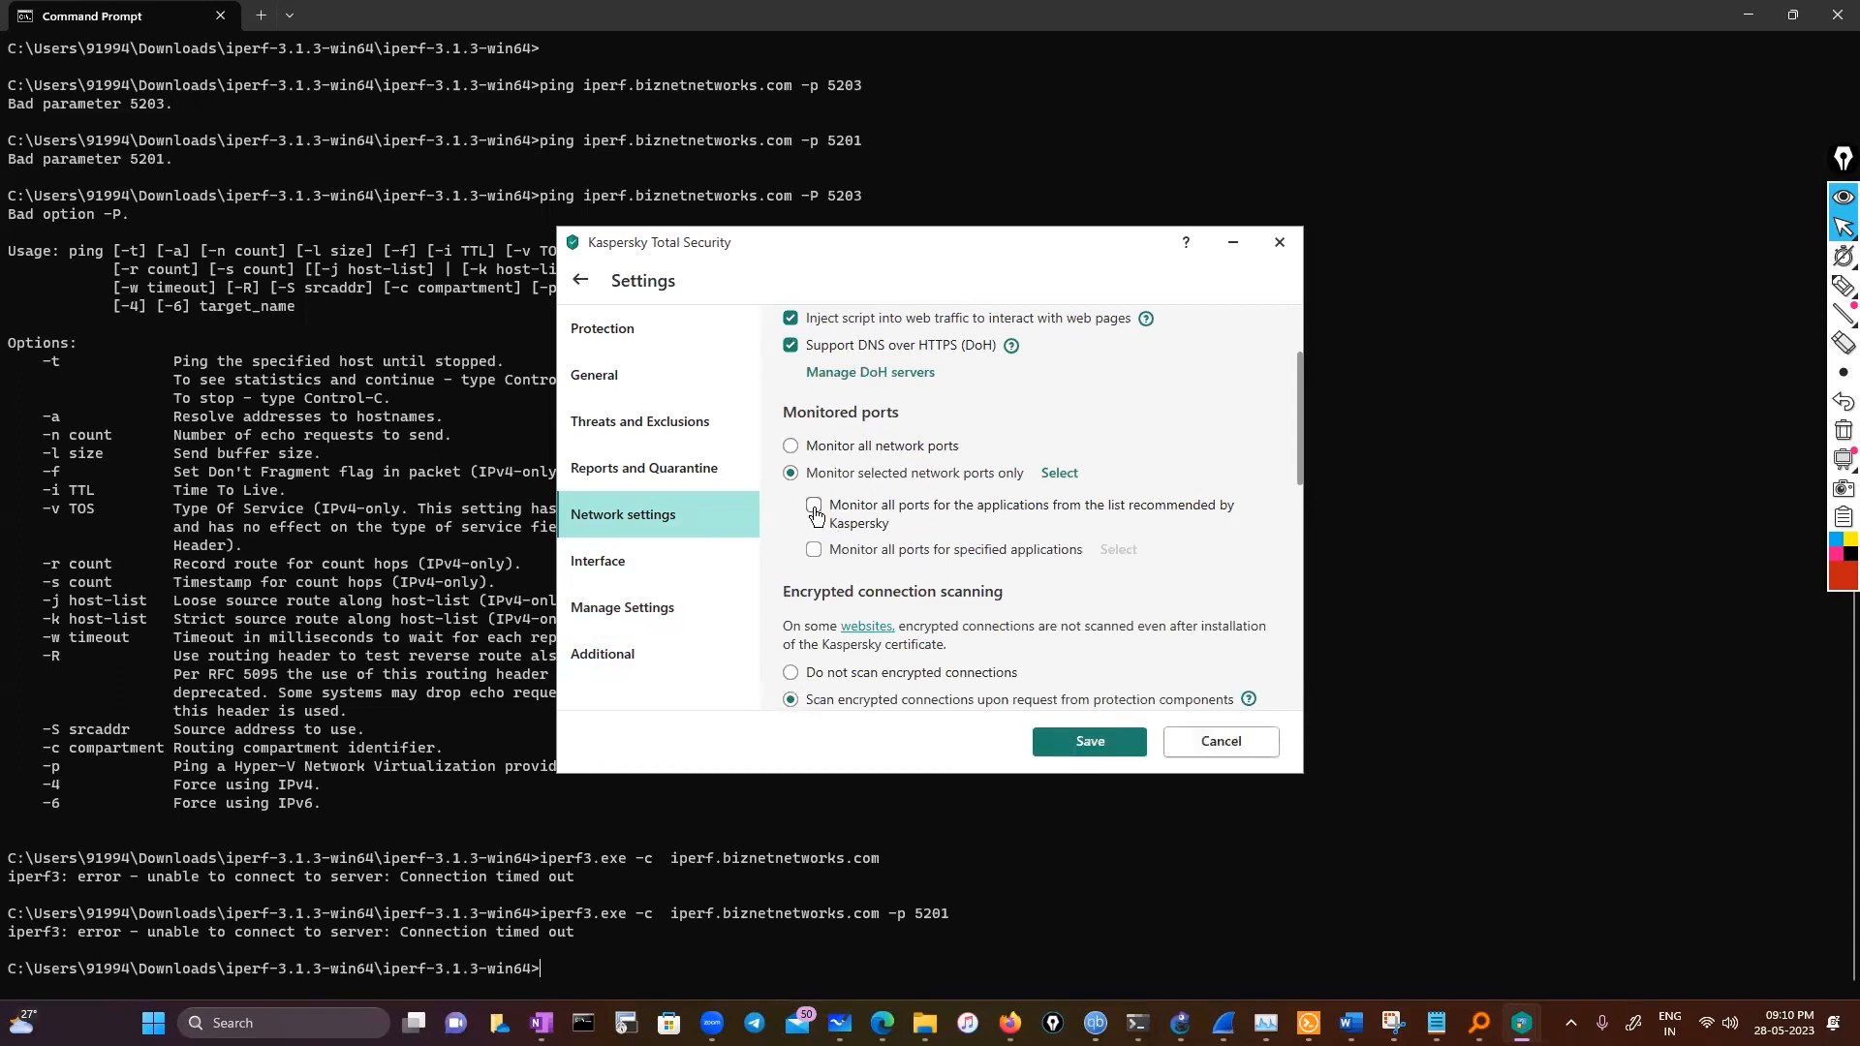
{"action": "left_click", "coordinate": [1092, 747]}
{"action": "left_click", "coordinate": [627, 378]}
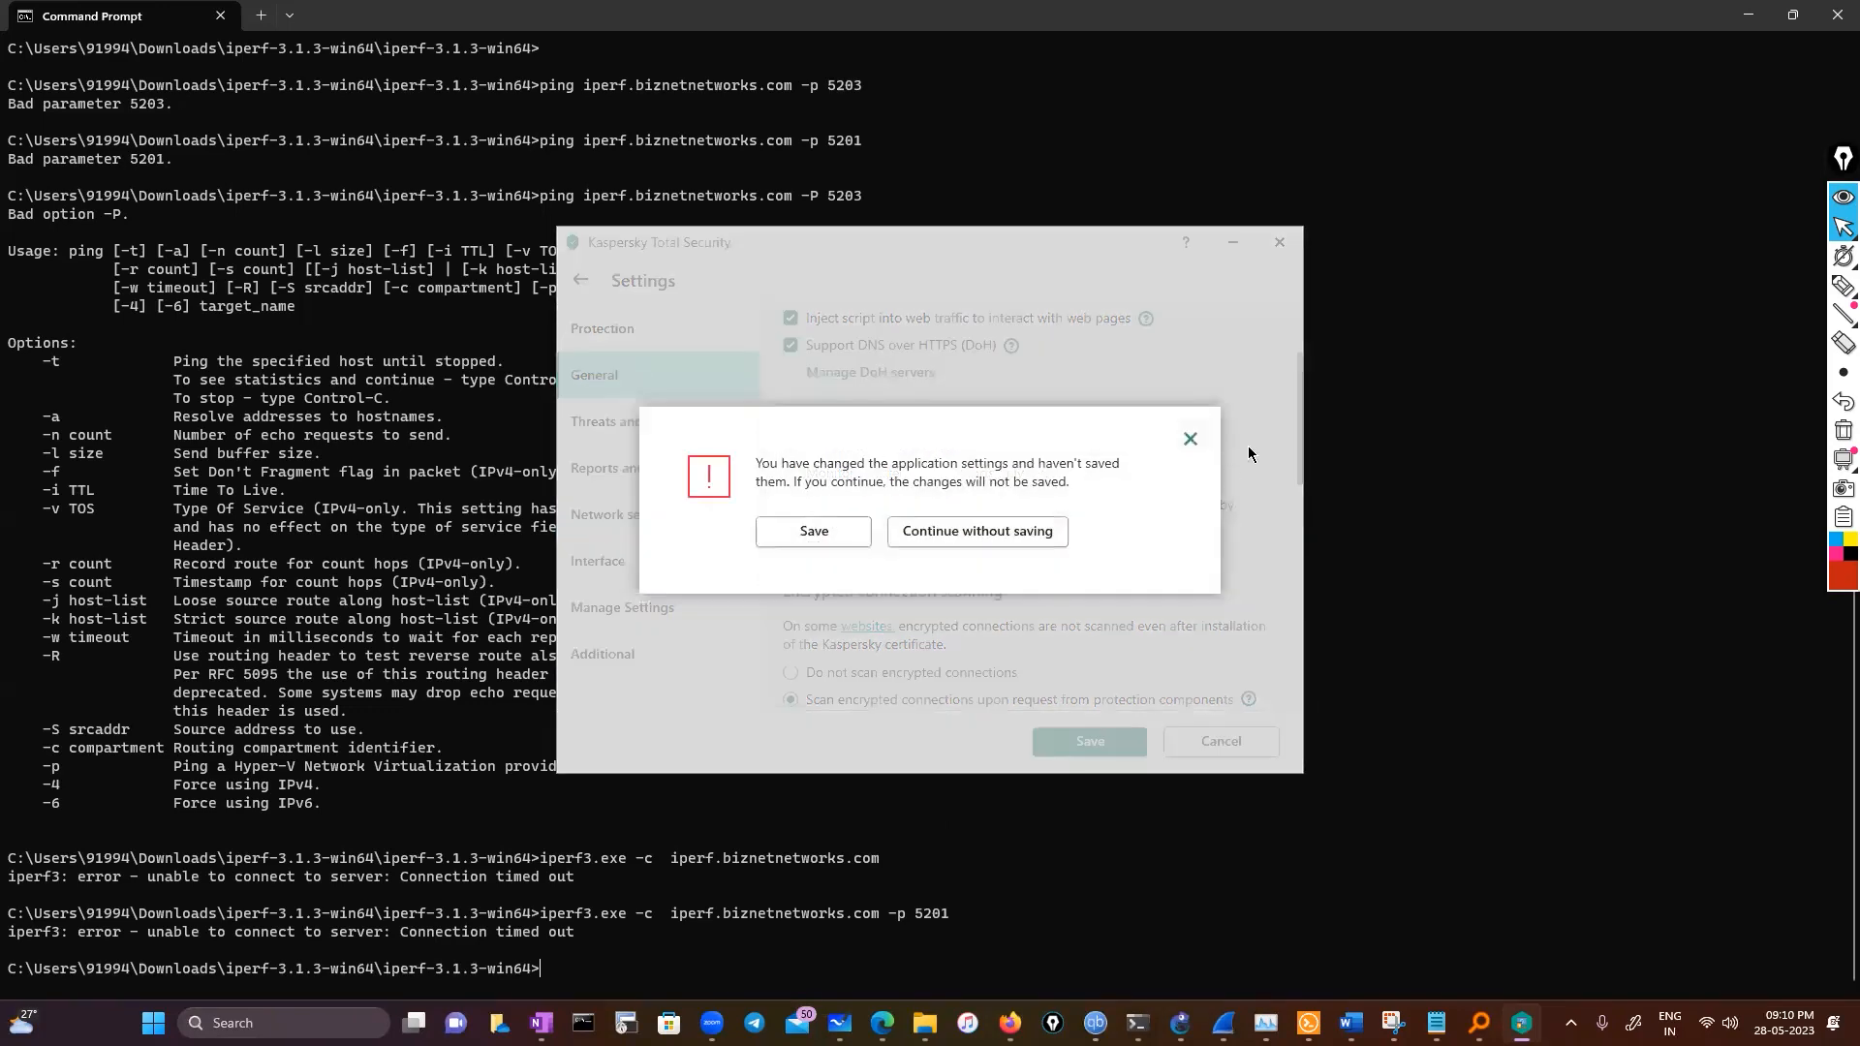
{"action": "left_click", "coordinate": [1191, 440]}
{"action": "left_click", "coordinate": [579, 337]}
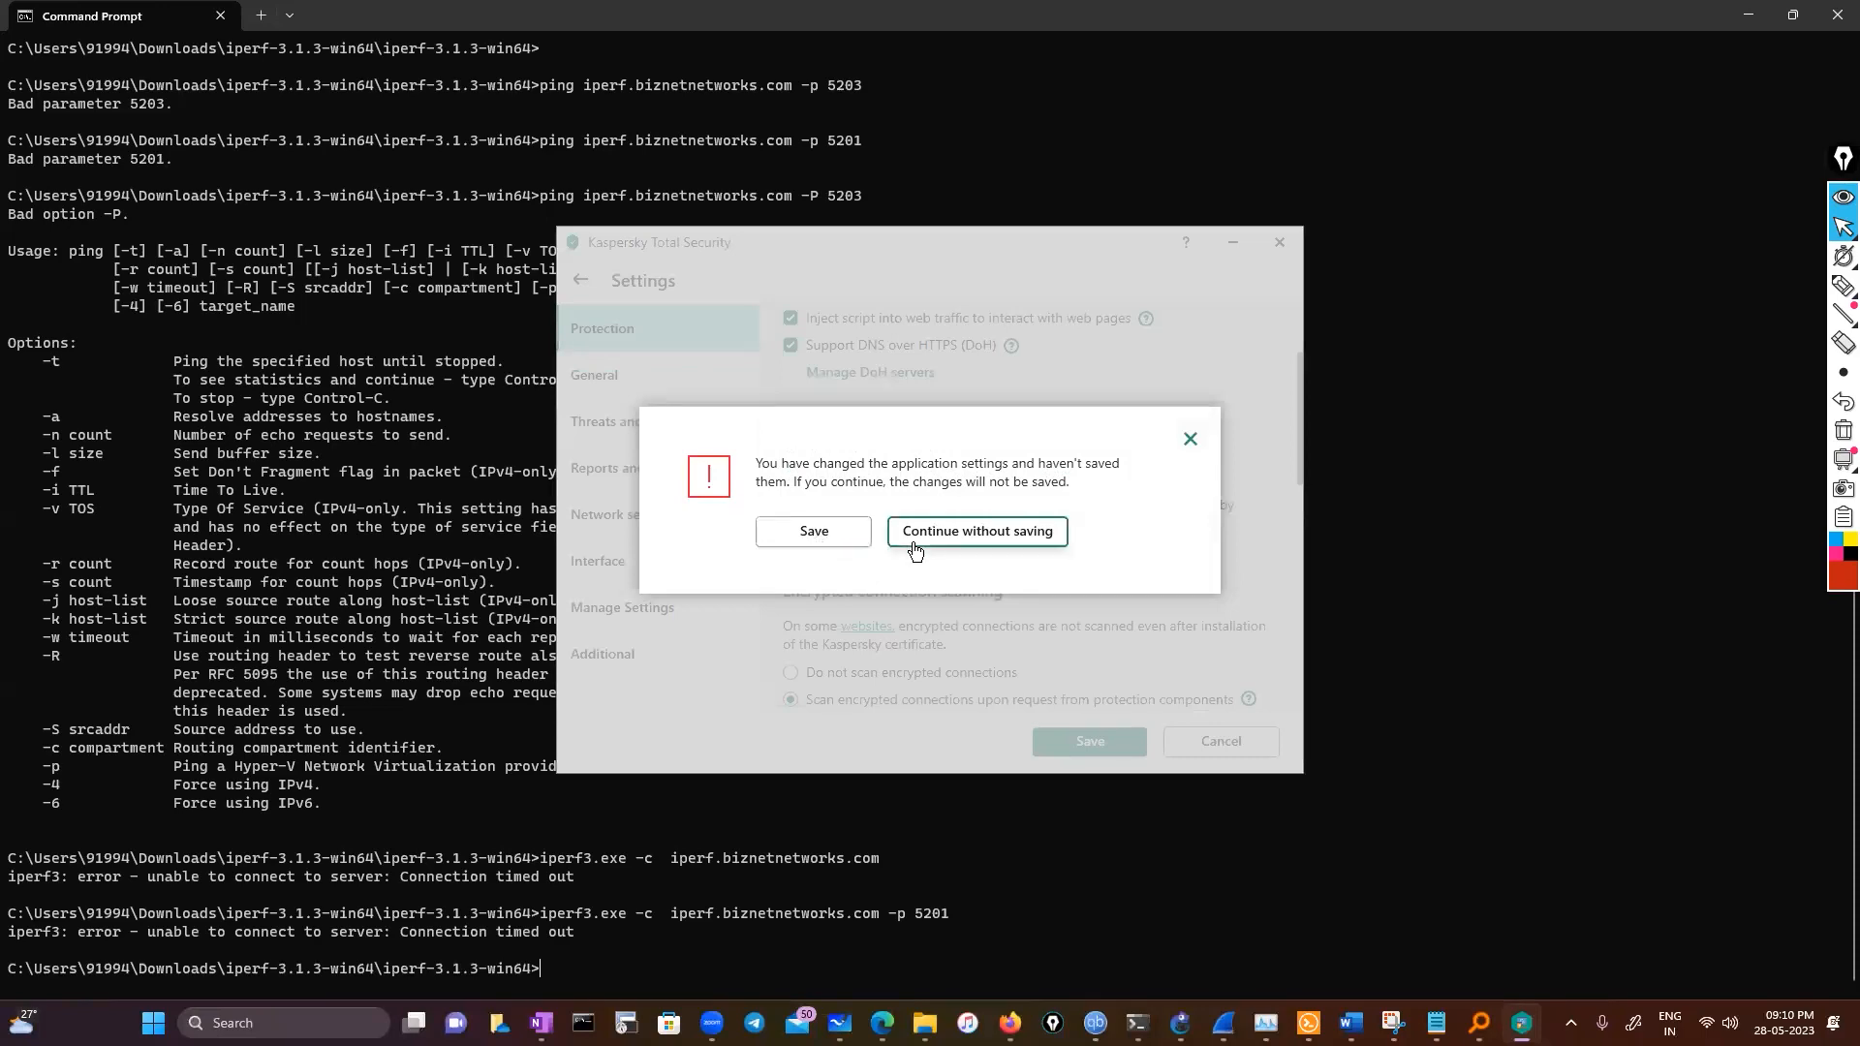
{"action": "left_click", "coordinate": [977, 532]}
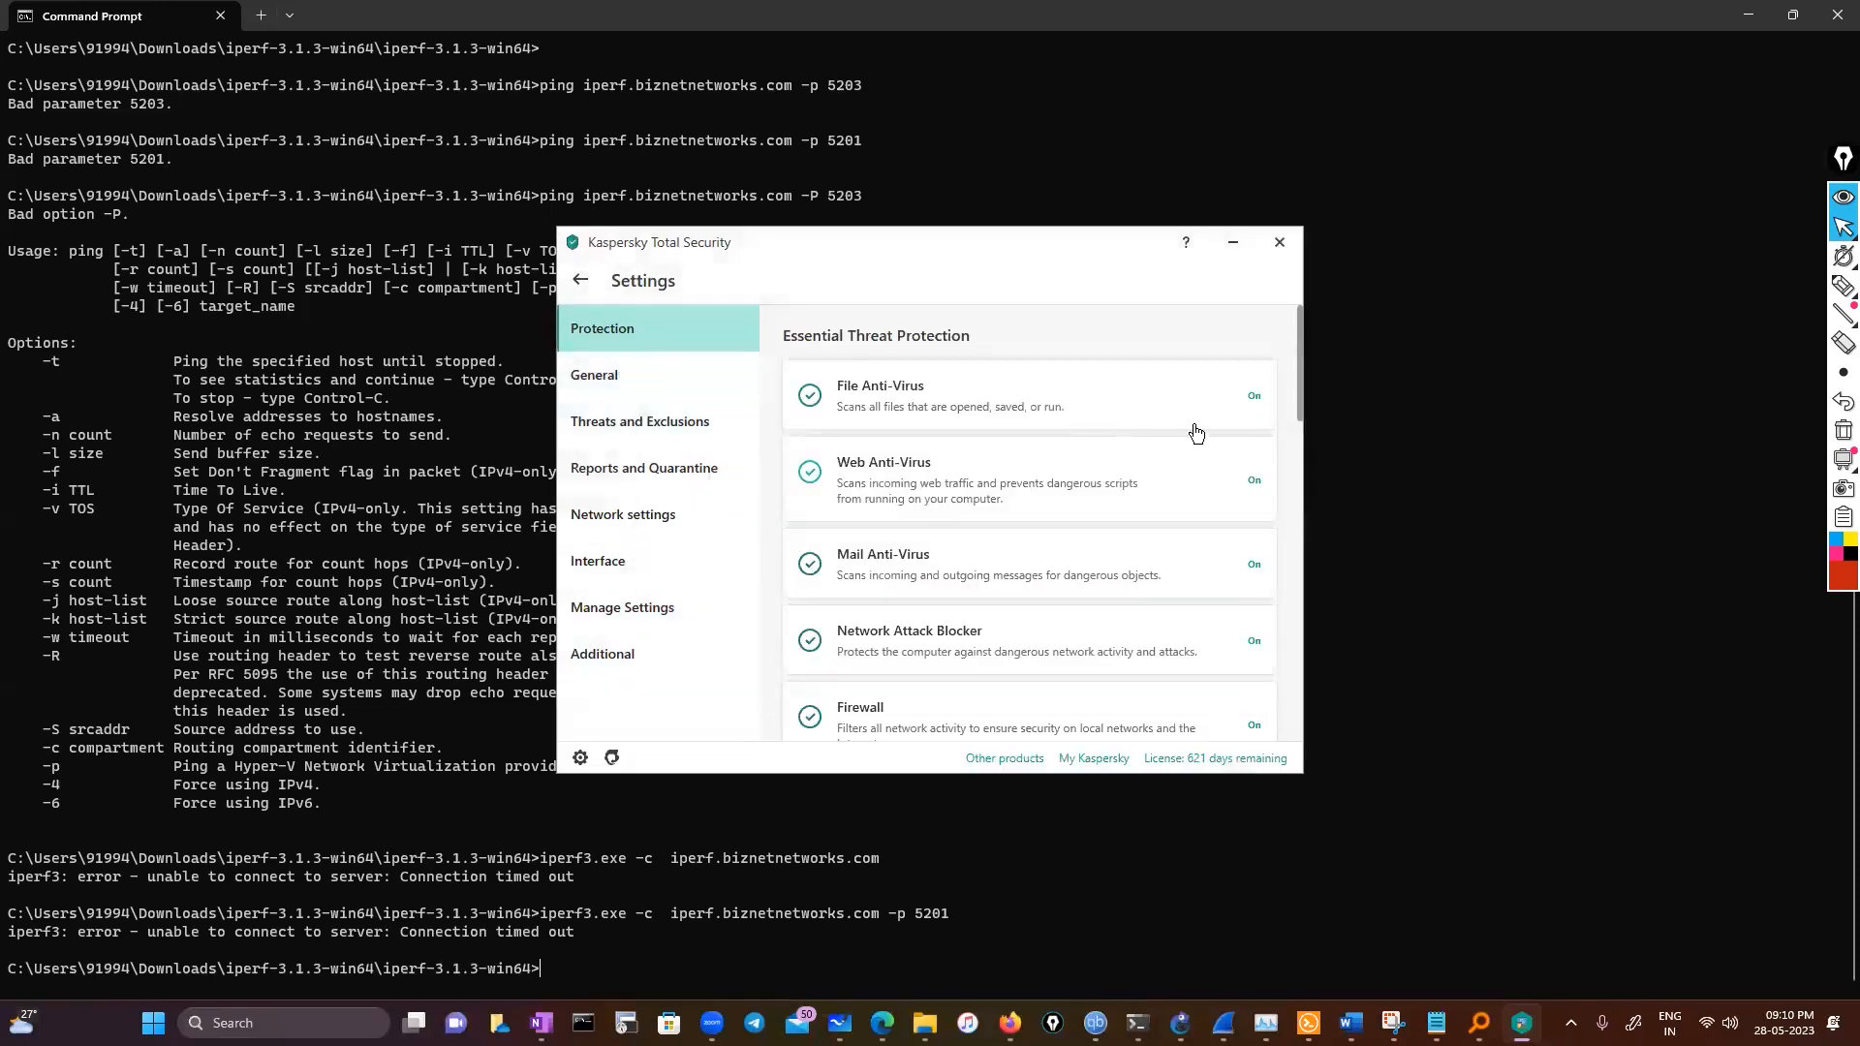
Open the Web Anti-Virus settings and return to the Protection list
{"action": "left_click", "coordinate": [1252, 485]}
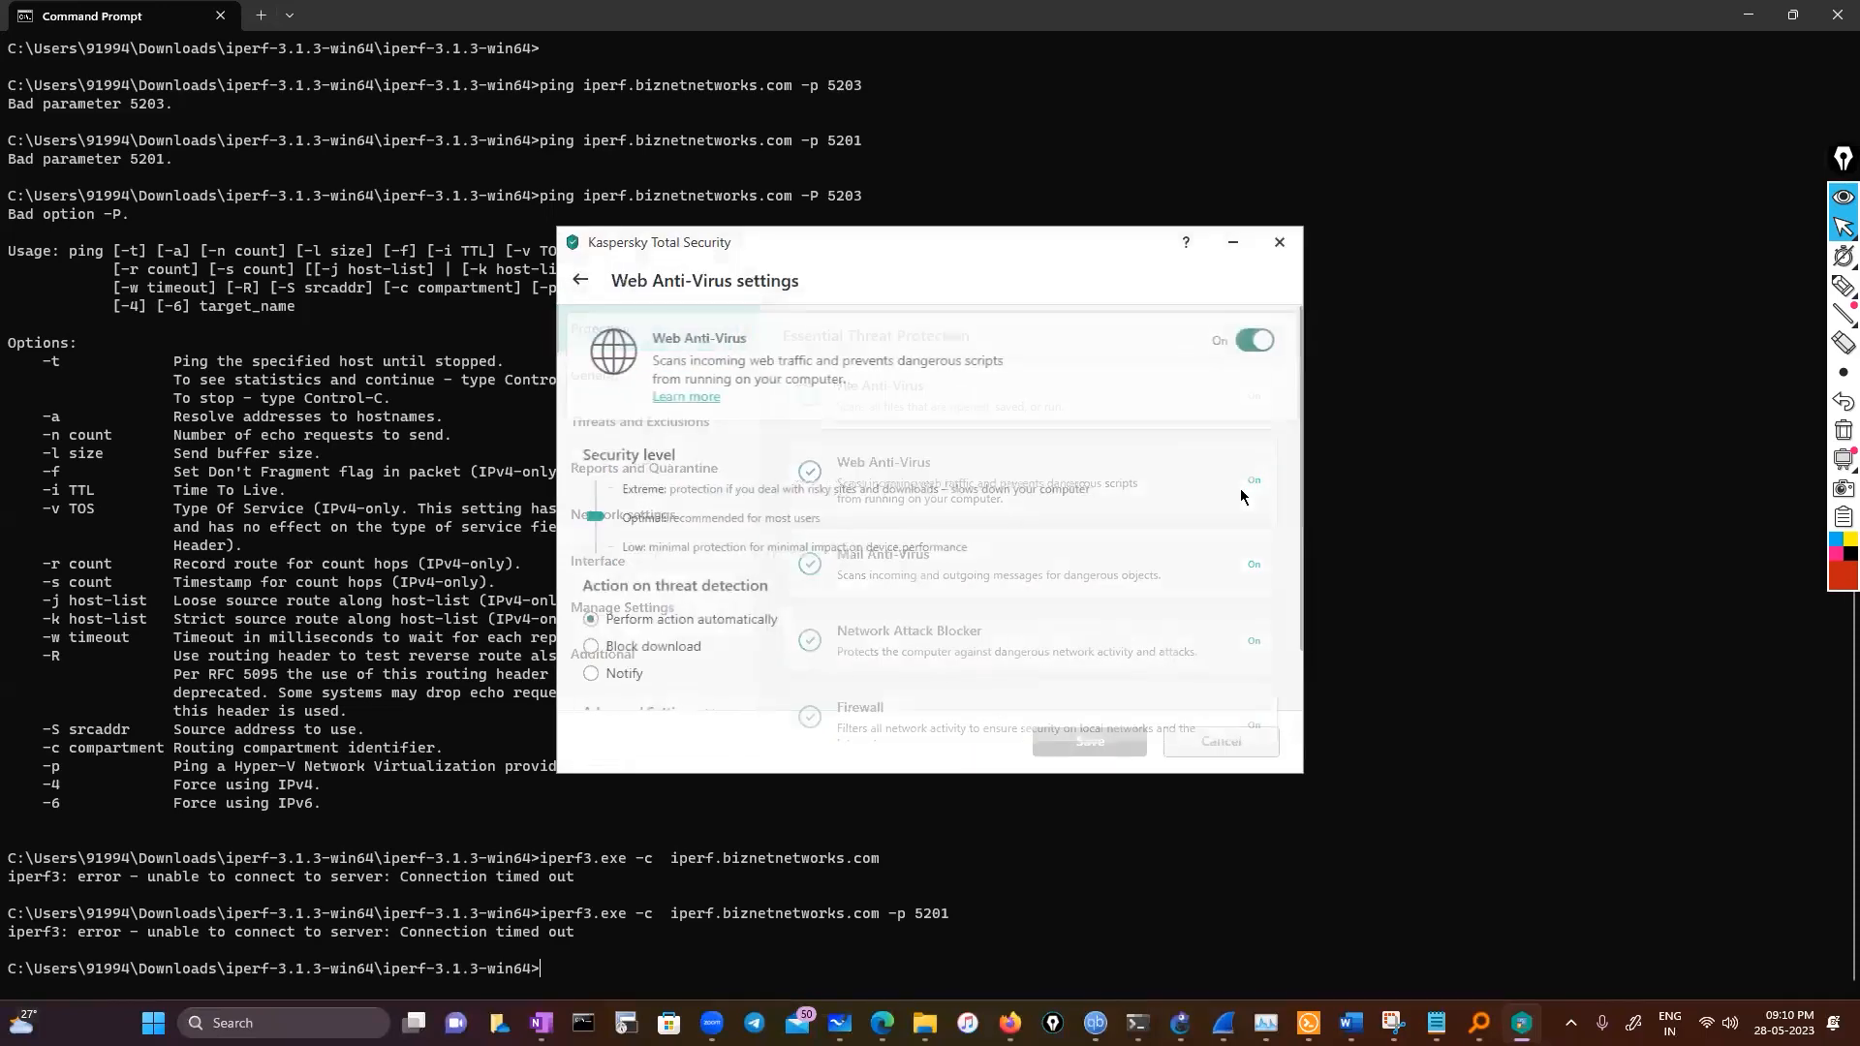
{"action": "left_click", "coordinate": [580, 280]}
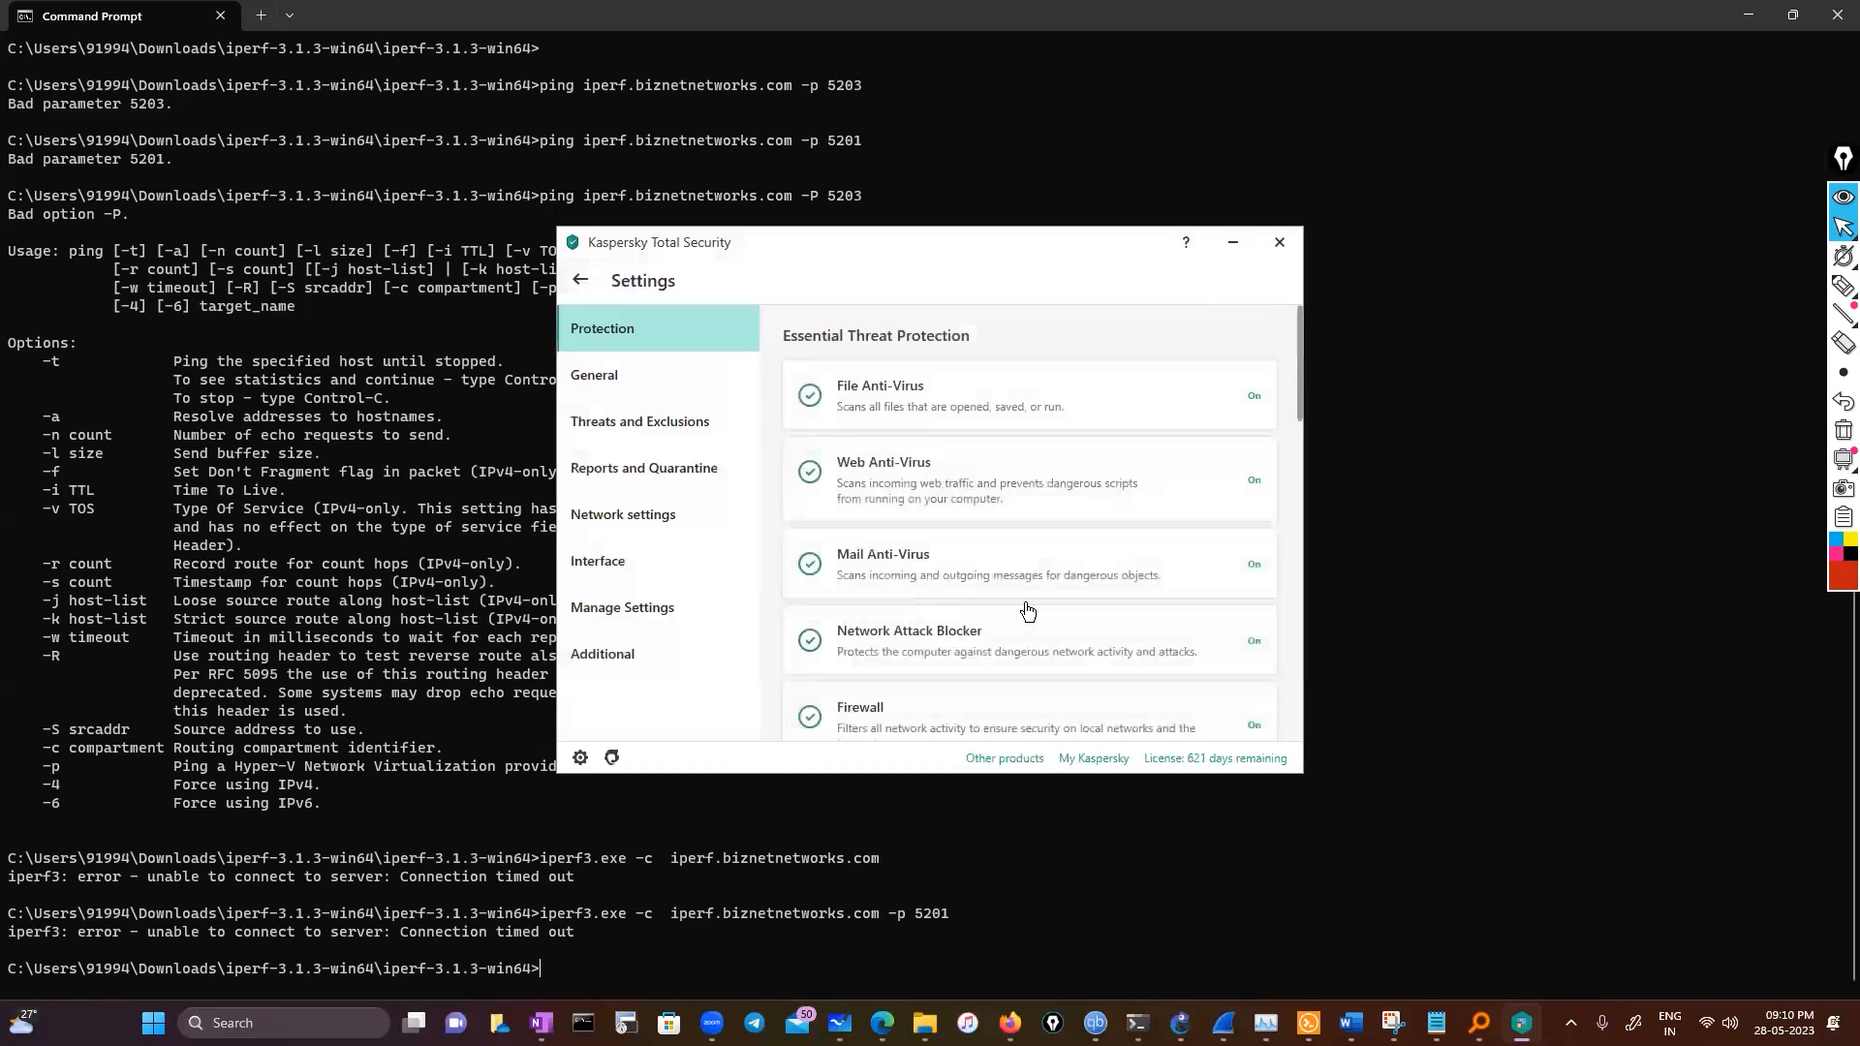
{"action": "scroll", "coordinate": [1027, 620], "scroll_direction": "down", "scroll_amount": 10}
{"action": "scroll", "coordinate": [1016, 676], "scroll_direction": "up", "scroll_amount": 10}
Turn off File Anti-Virus and save the change
{"action": "left_click", "coordinate": [1253, 405]}
{"action": "left_click", "coordinate": [1252, 340]}
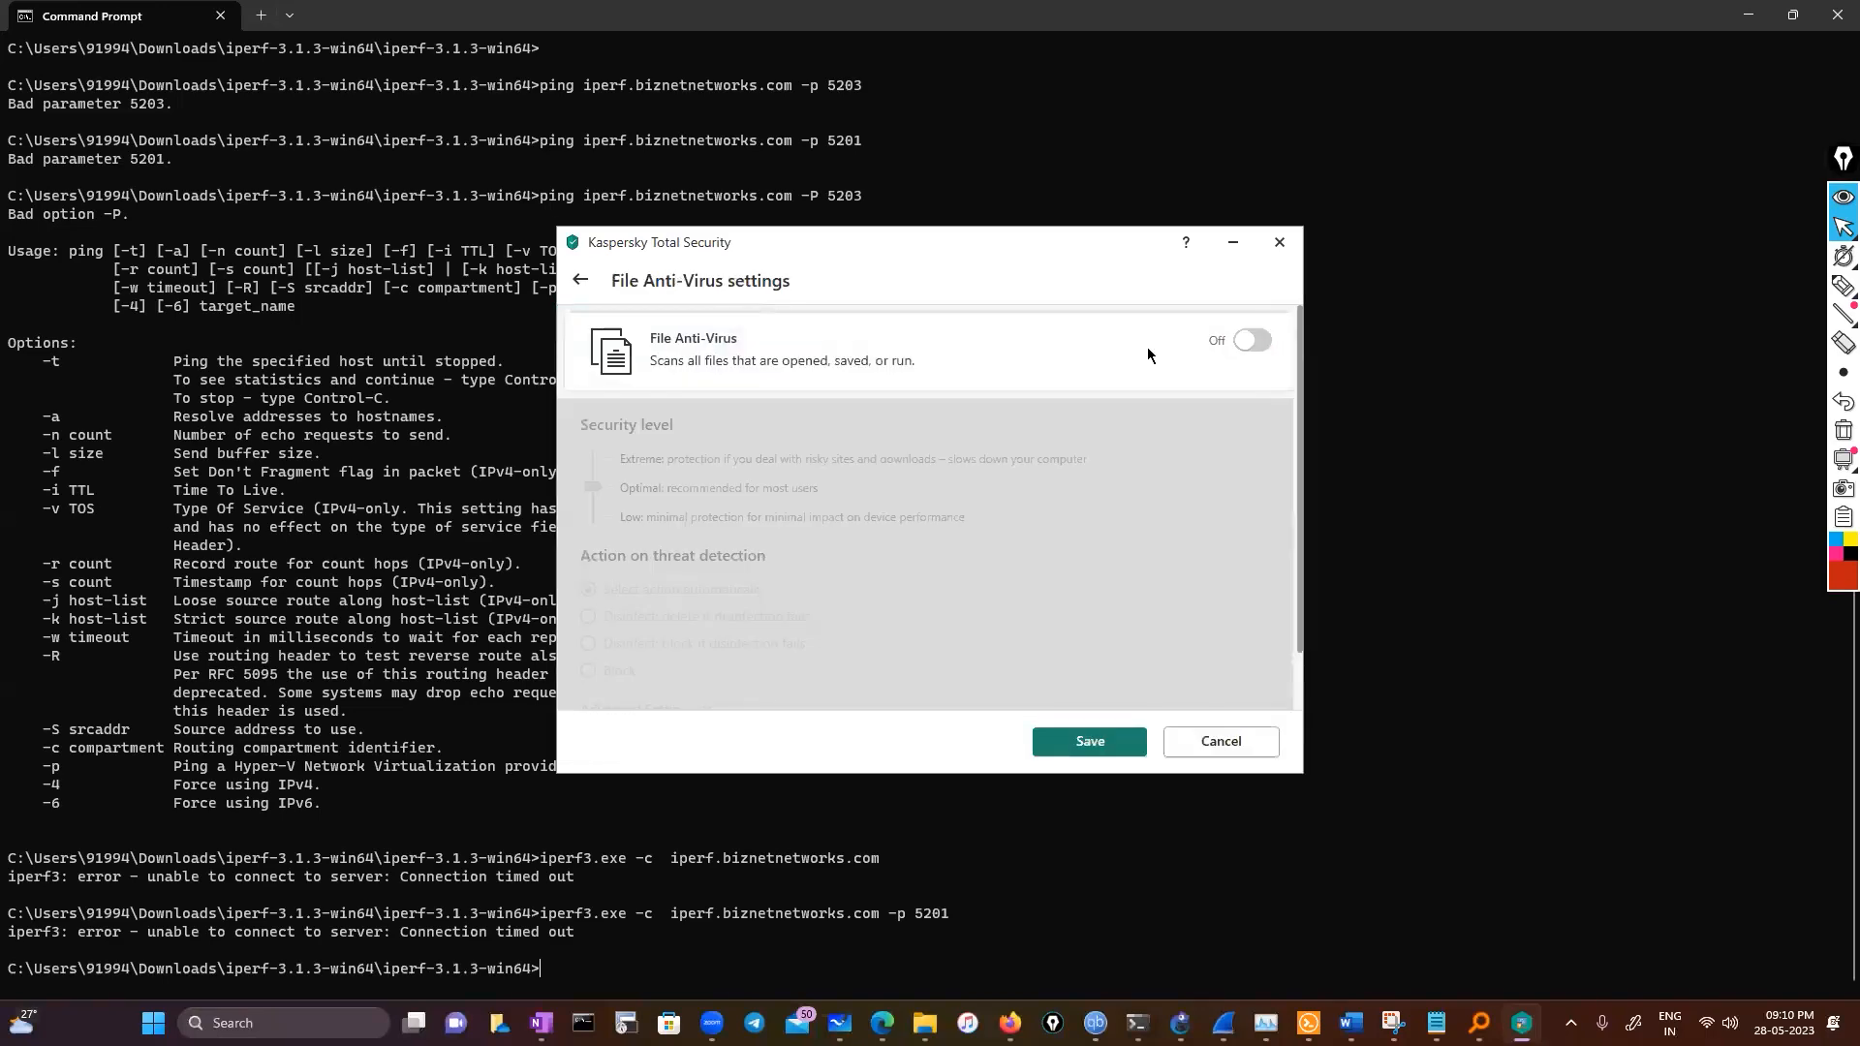
{"action": "left_click", "coordinate": [581, 296]}
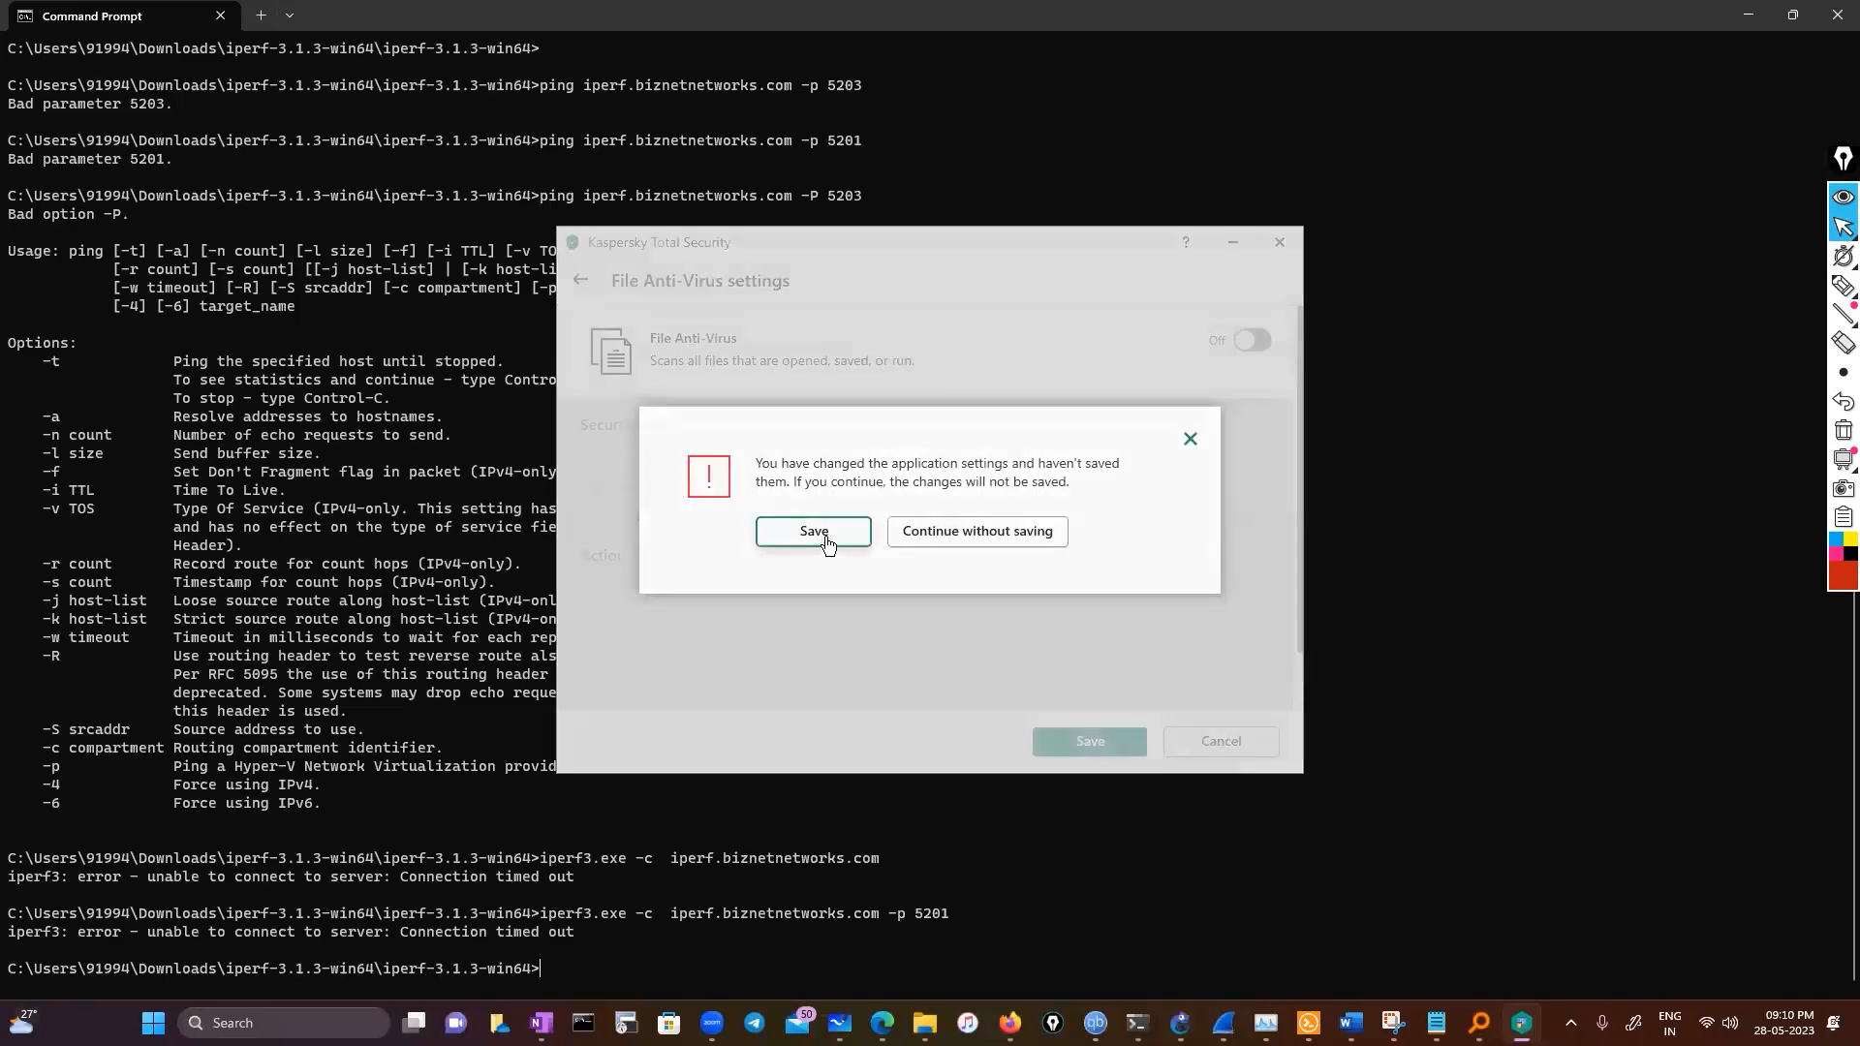
{"action": "left_click", "coordinate": [819, 542]}
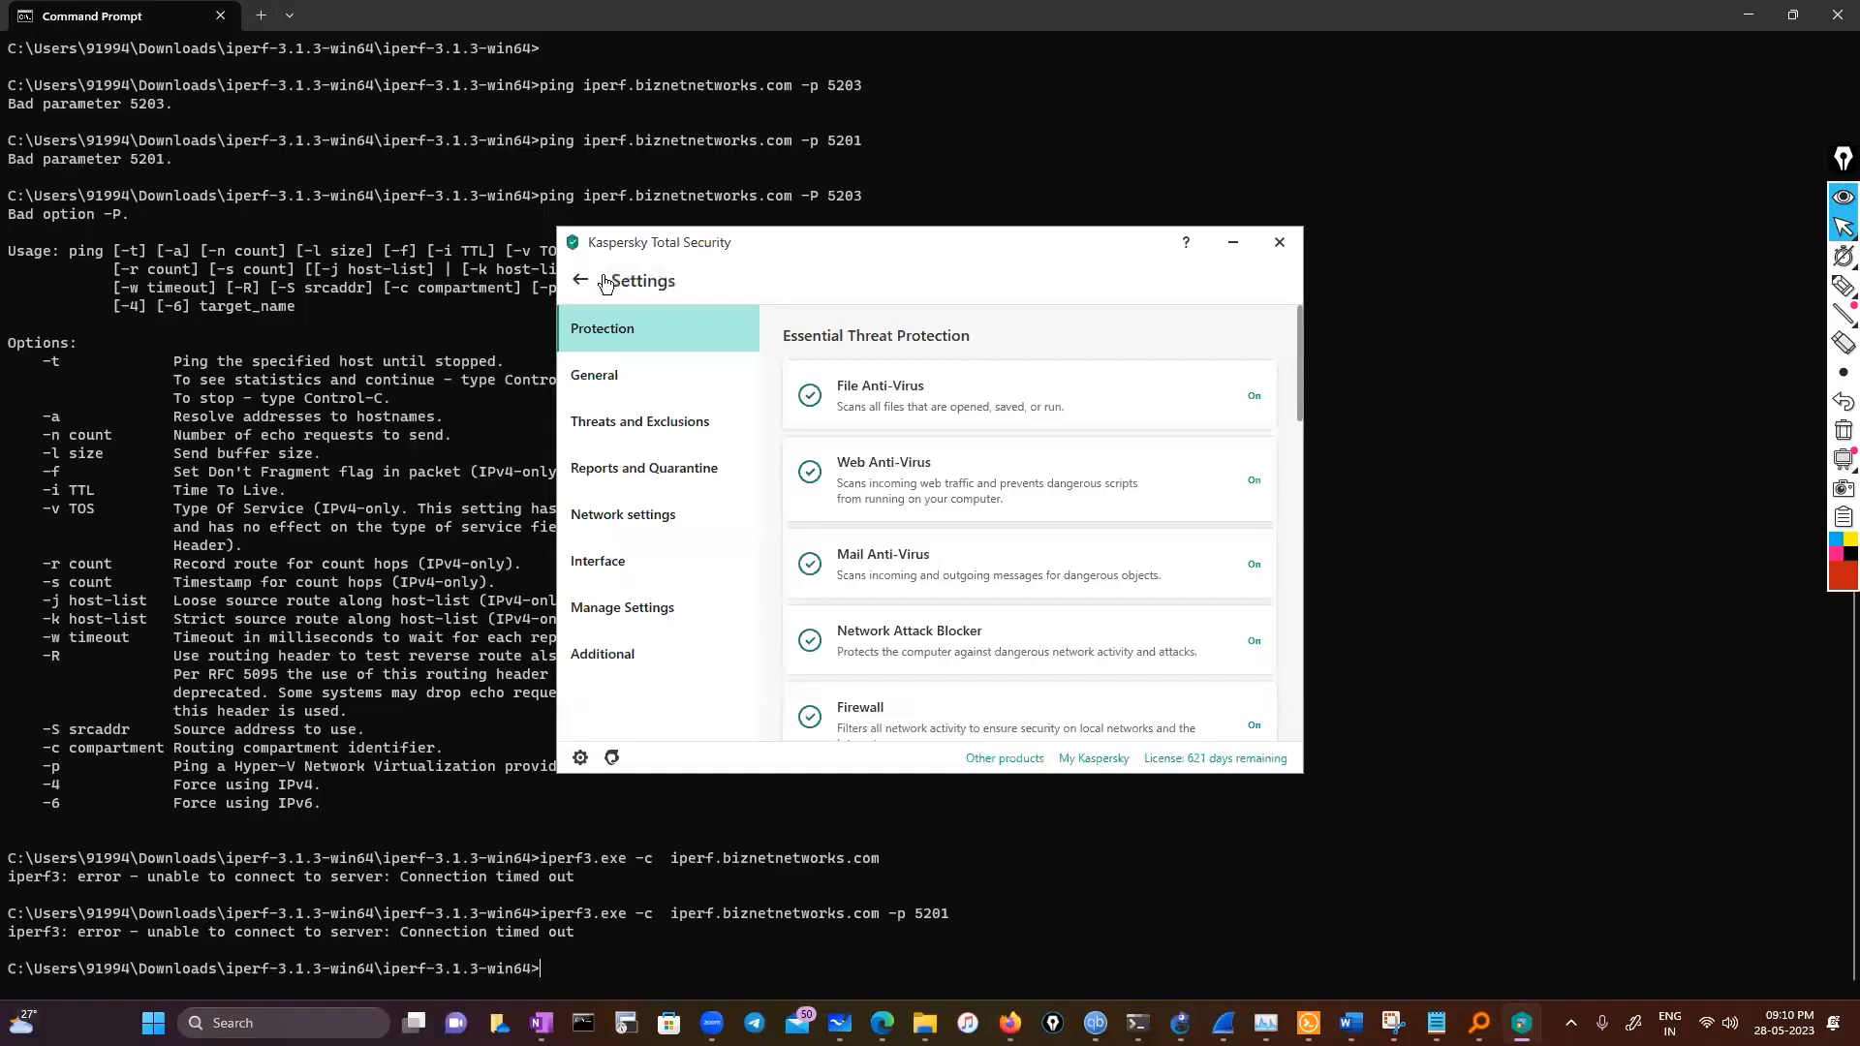
{"action": "left_click", "coordinate": [581, 283]}
Close the antivirus window and pause protection for 1 hour
{"action": "left_click", "coordinate": [1284, 244]}
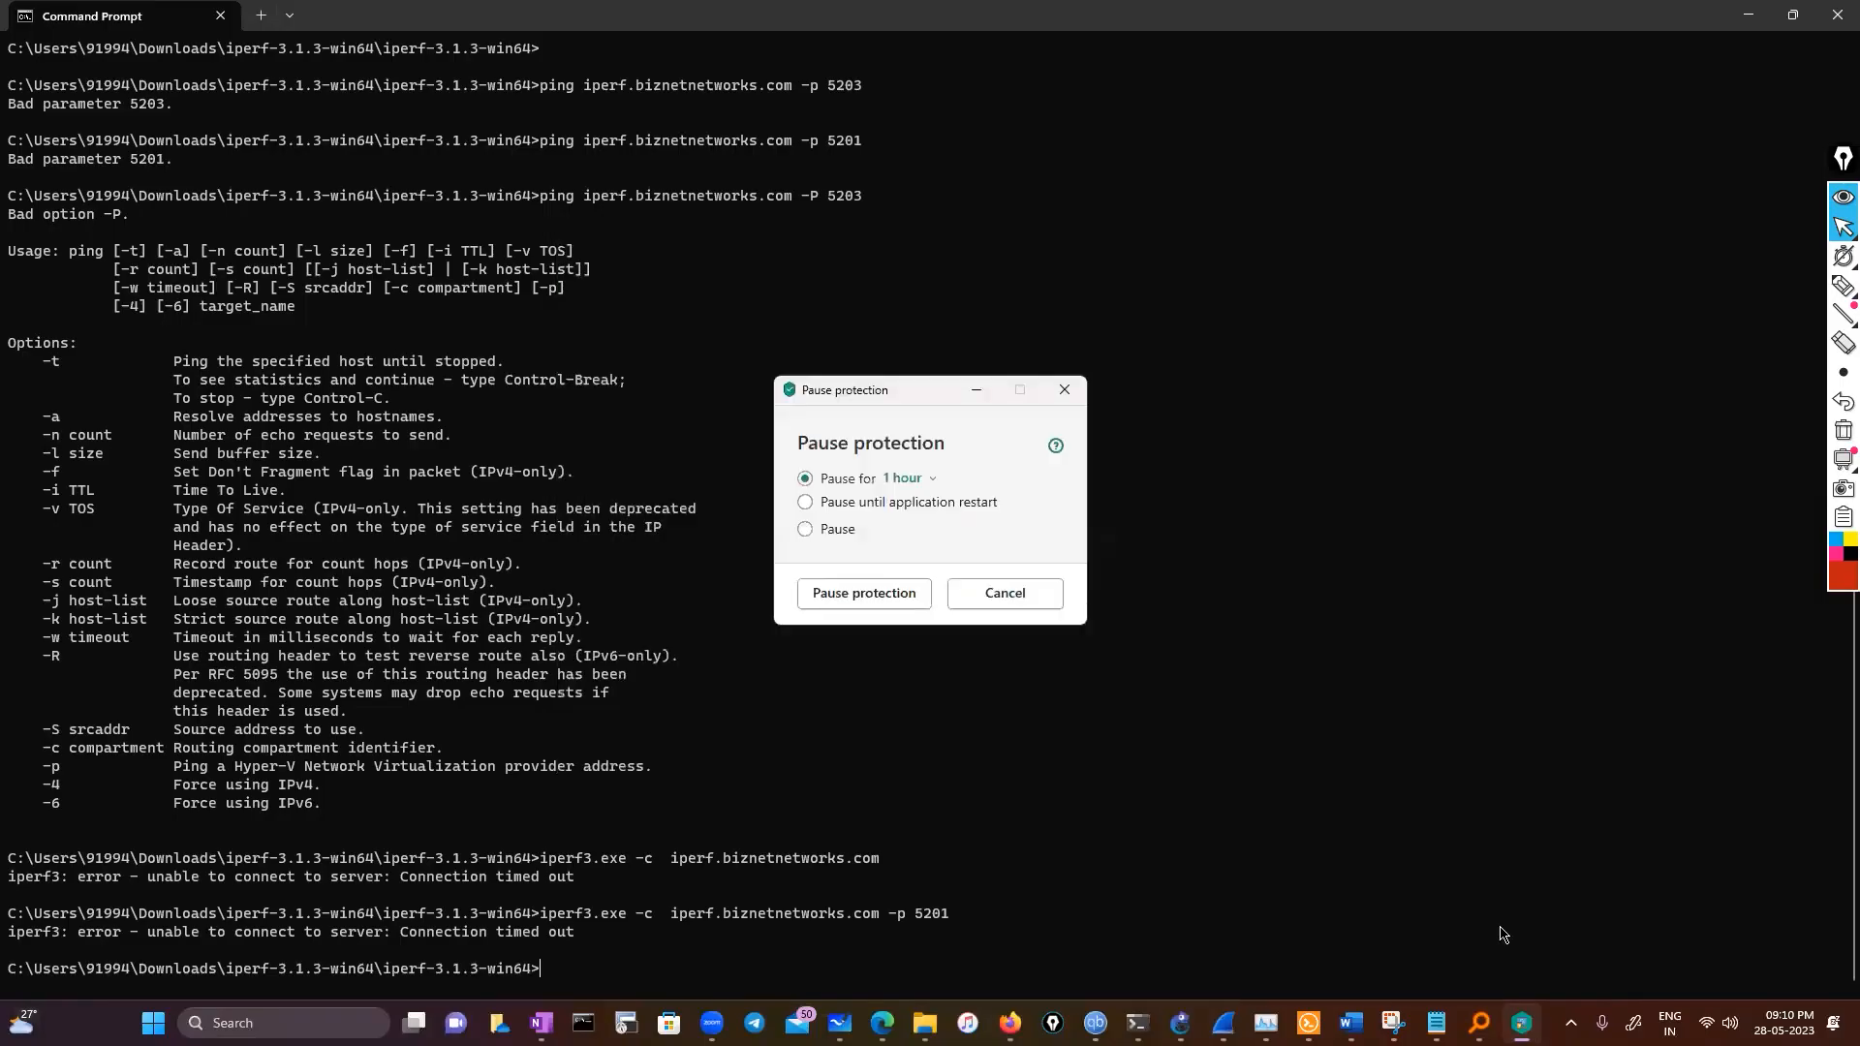
{"action": "left_click", "coordinate": [864, 594]}
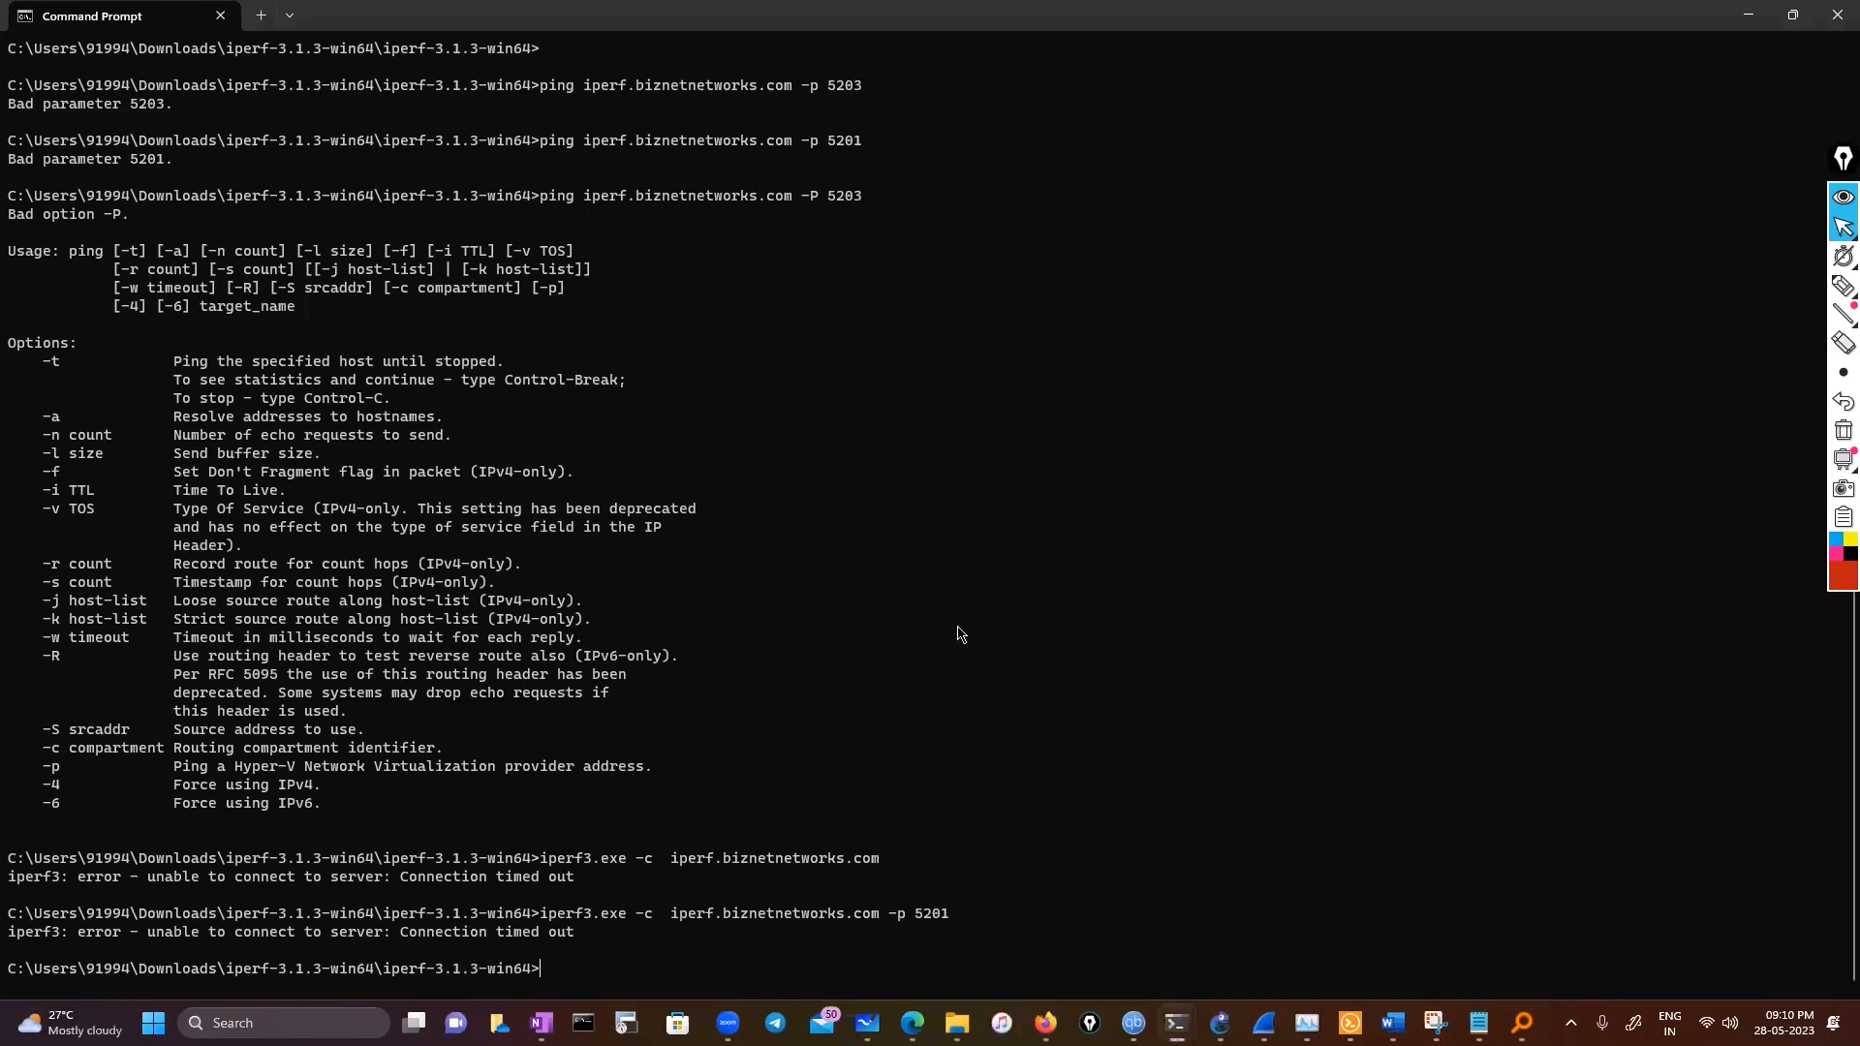
Rerun iperf3.exe -c iperf.biznetnetworks.com -p 5201 and switch to the live Wireshark capture
{"action": "key", "text": "Up"}
{"action": "key", "text": "Return"}
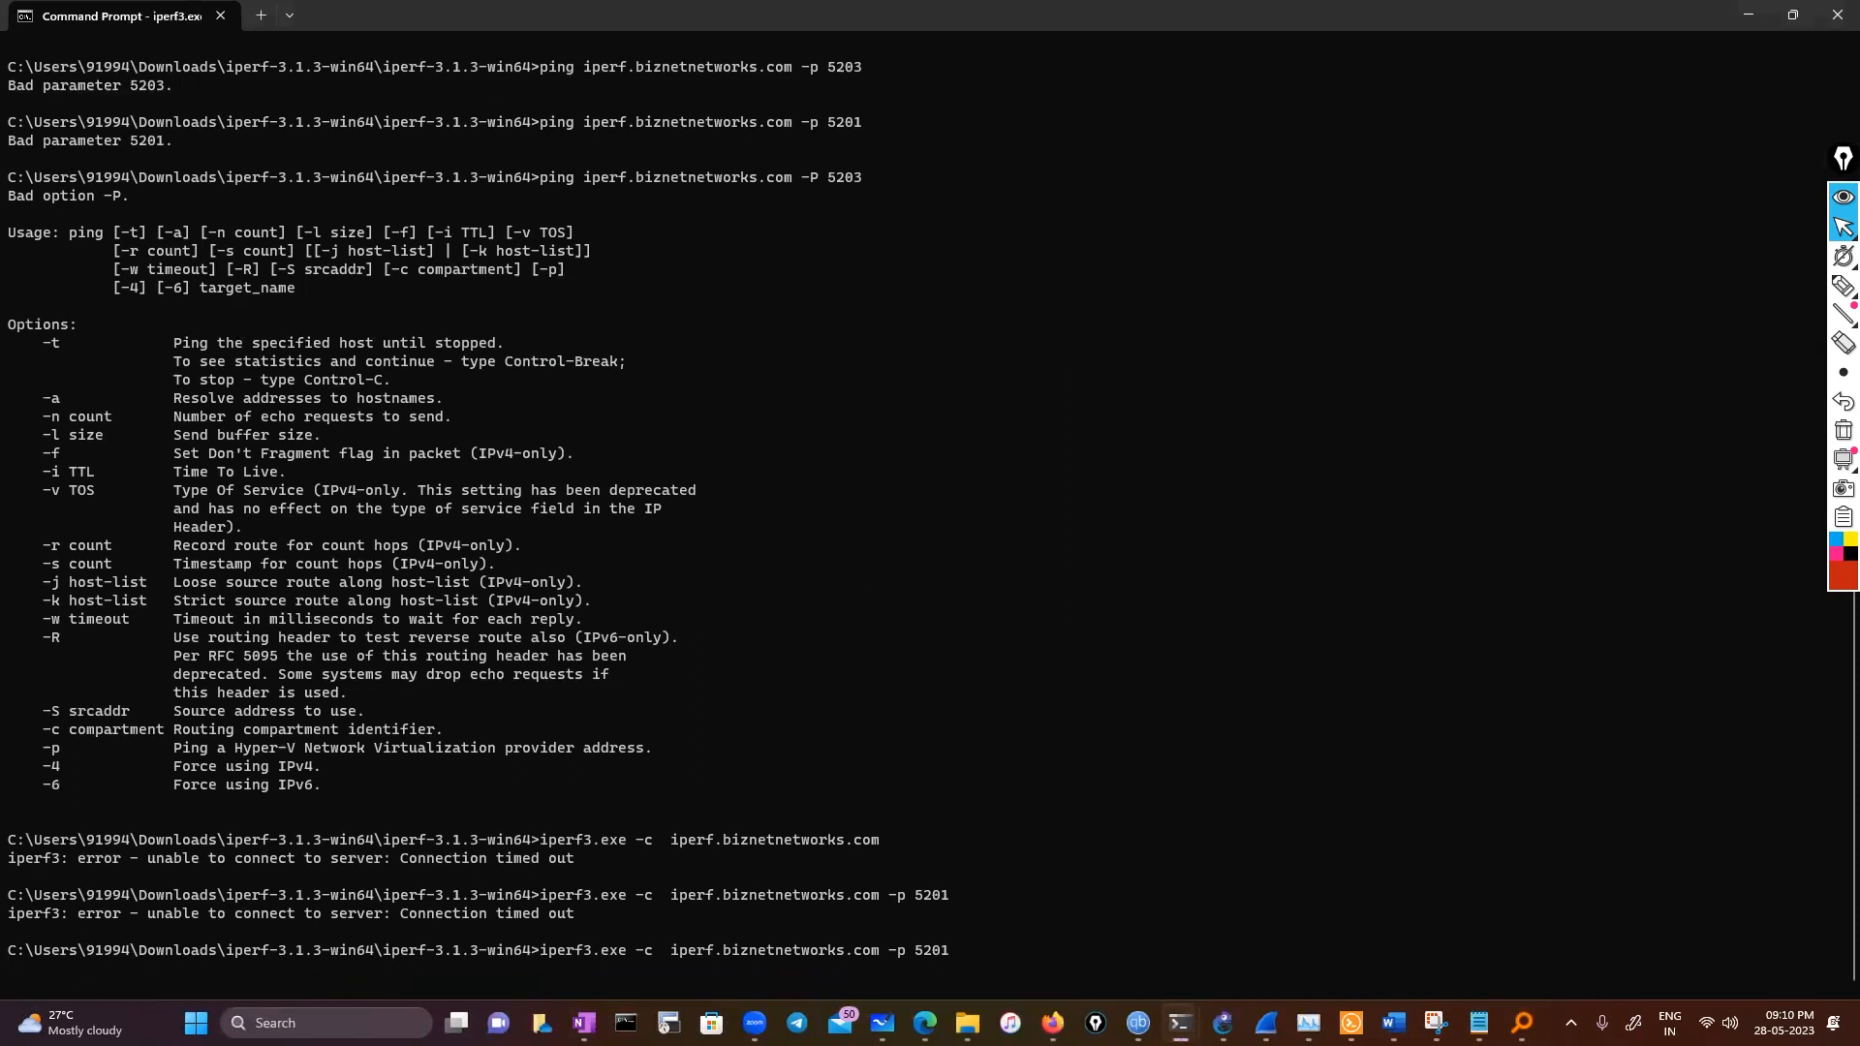
{"action": "mouse_move", "coordinate": [1435, 1022]}
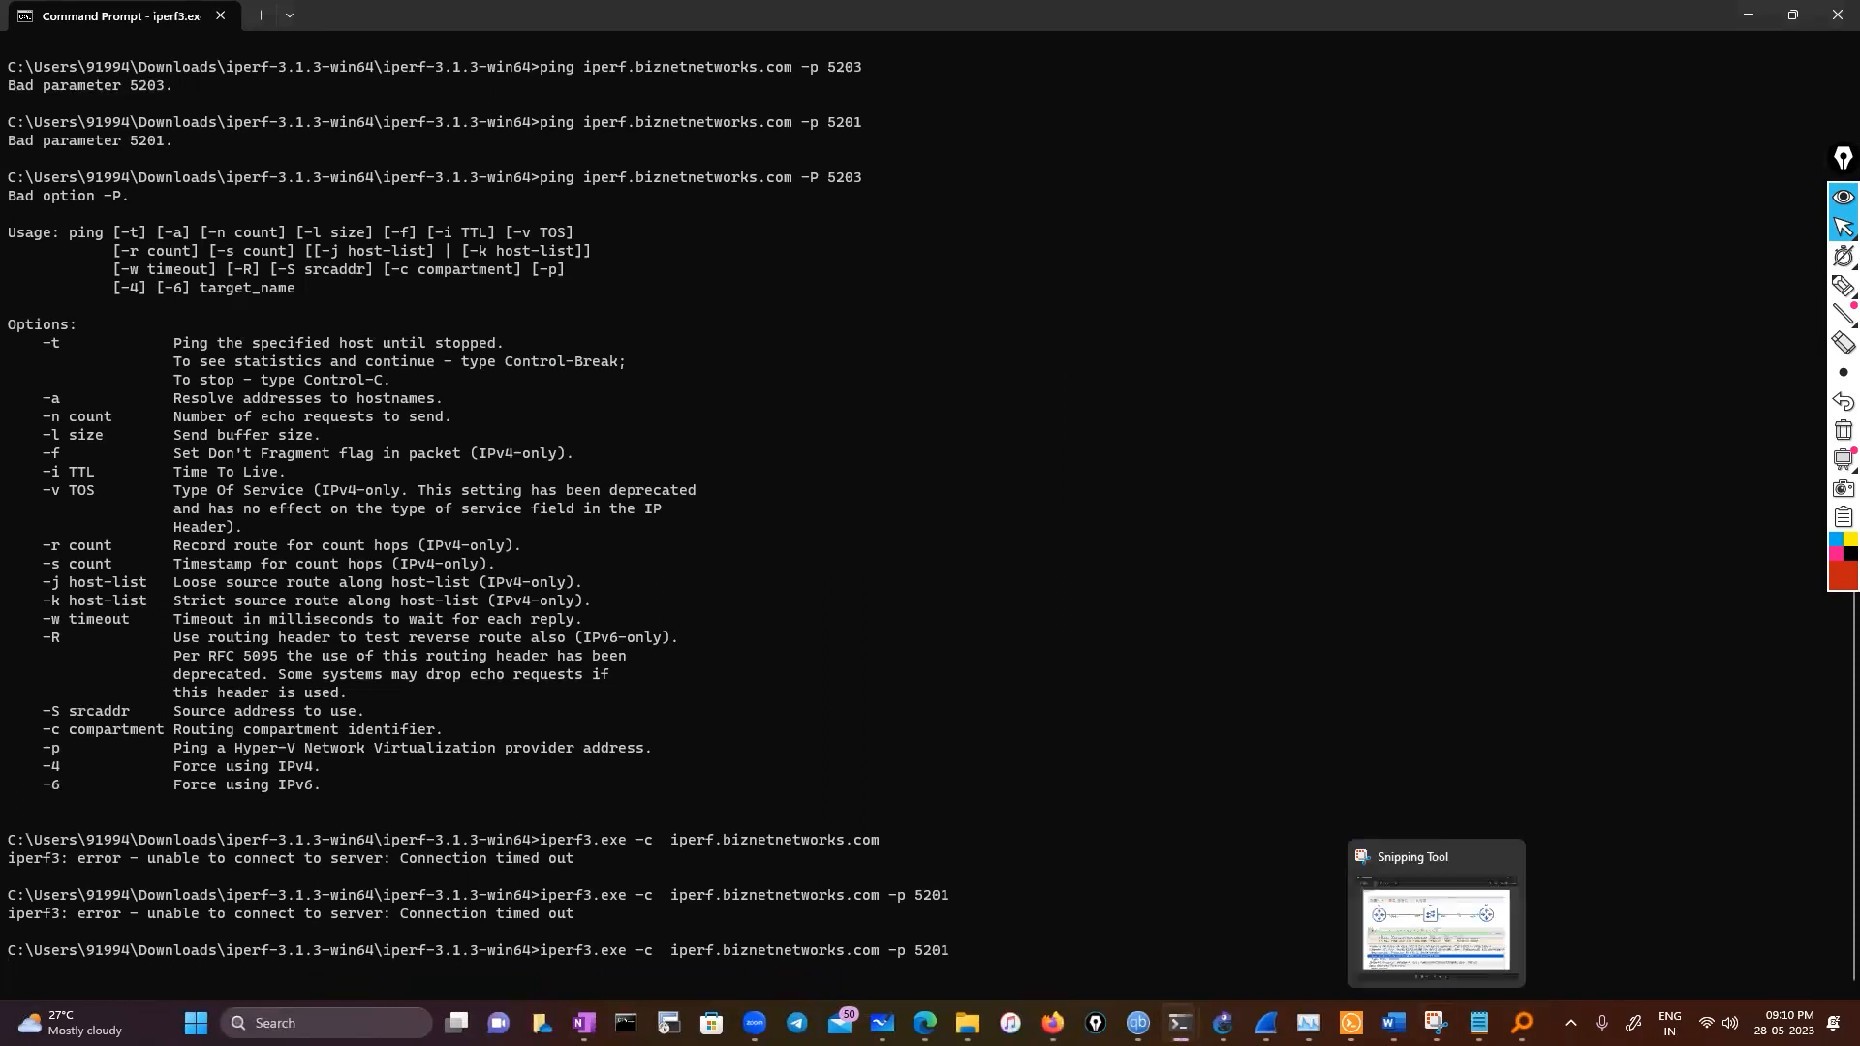
{"action": "left_click", "coordinate": [1266, 1023]}
{"action": "left_click", "coordinate": [1752, 924]}
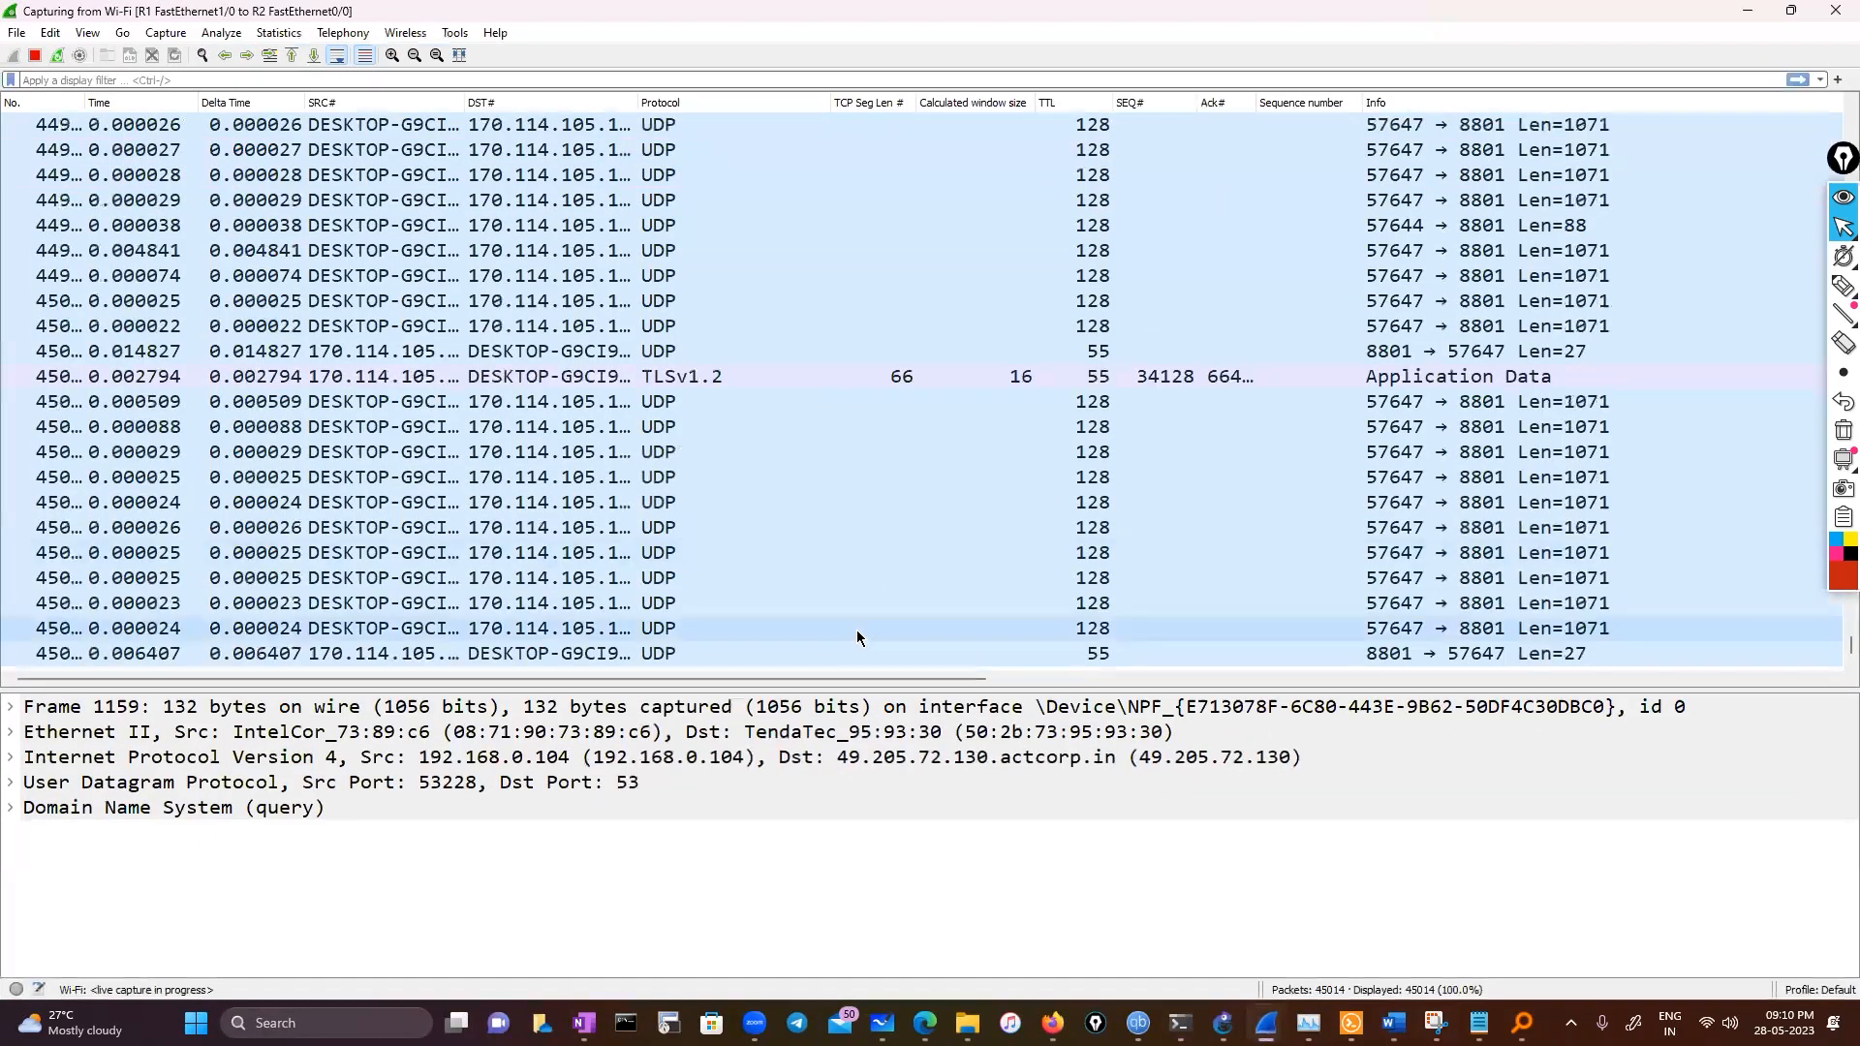
Select the SYN retransmission to iperf.biznetnetworks.com port 5201 and view its Time / Sequence (Stevens) stream graph
{"action": "scroll", "coordinate": [857, 638], "scroll_direction": "up", "scroll_amount": 3}
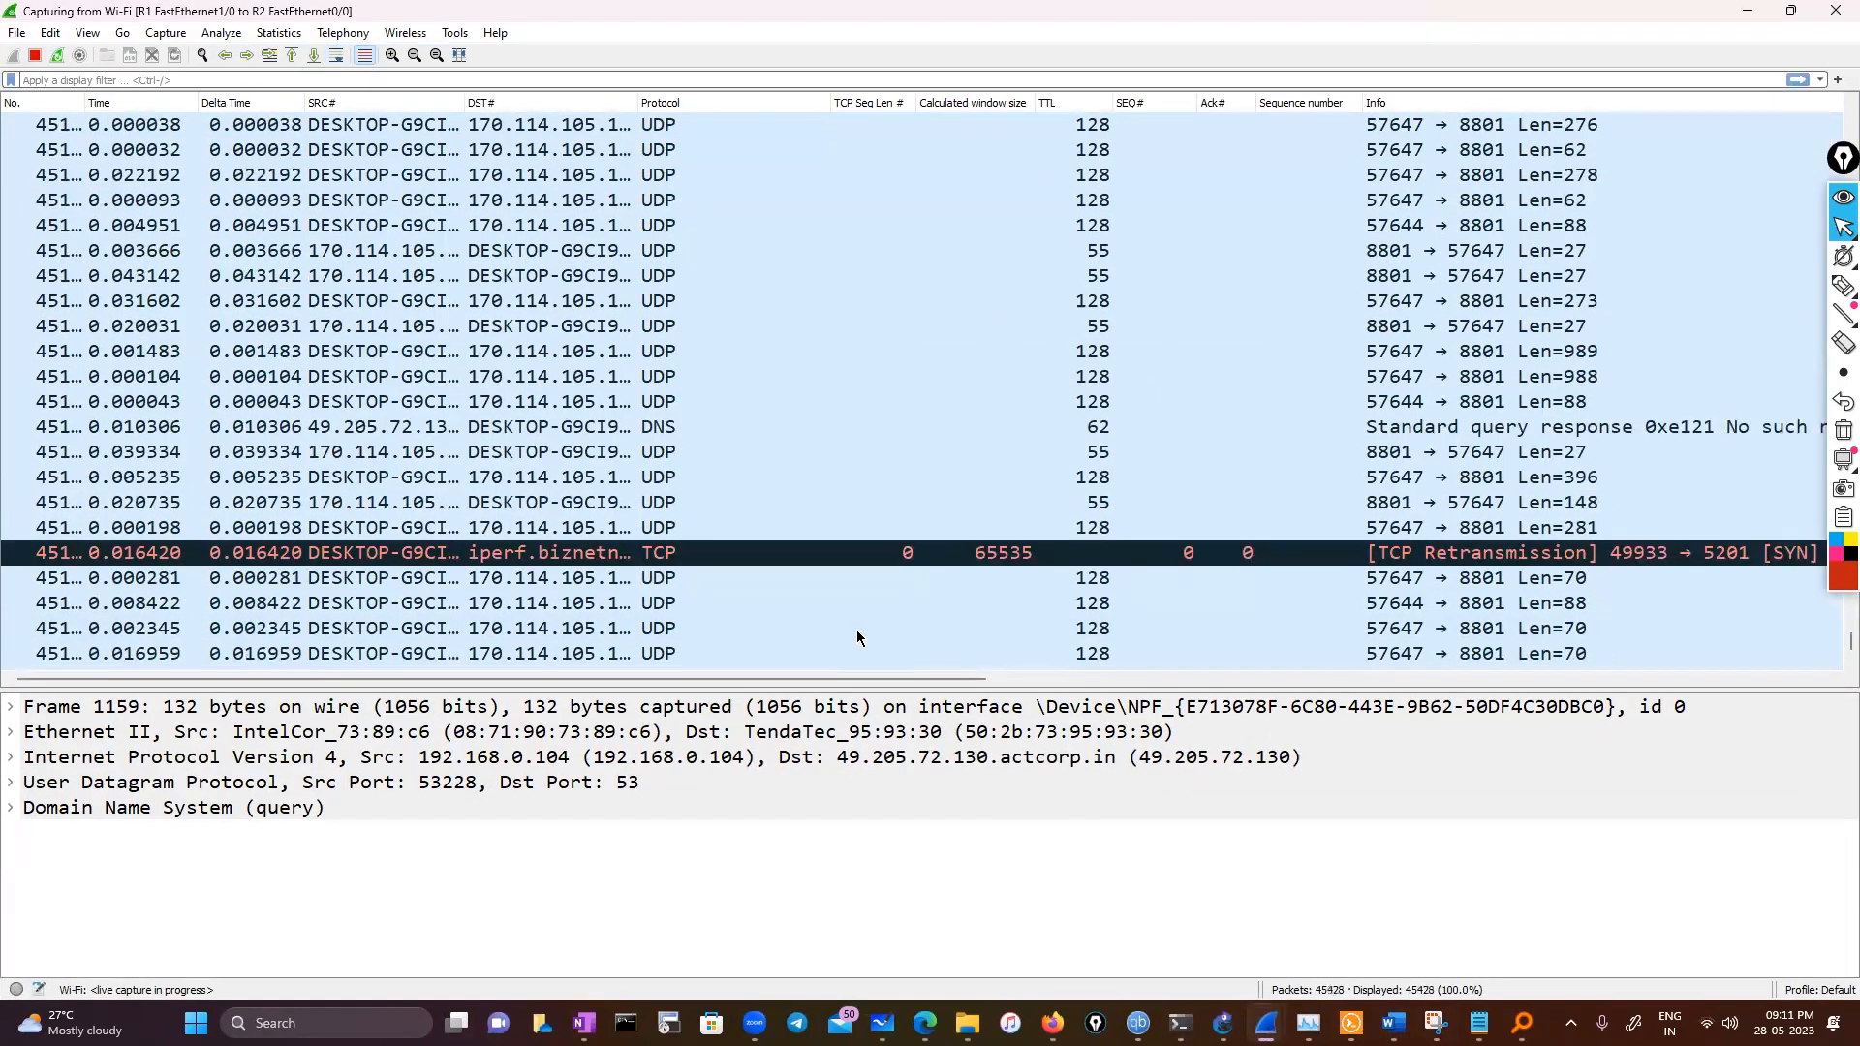
{"action": "left_click", "coordinate": [436, 554]}
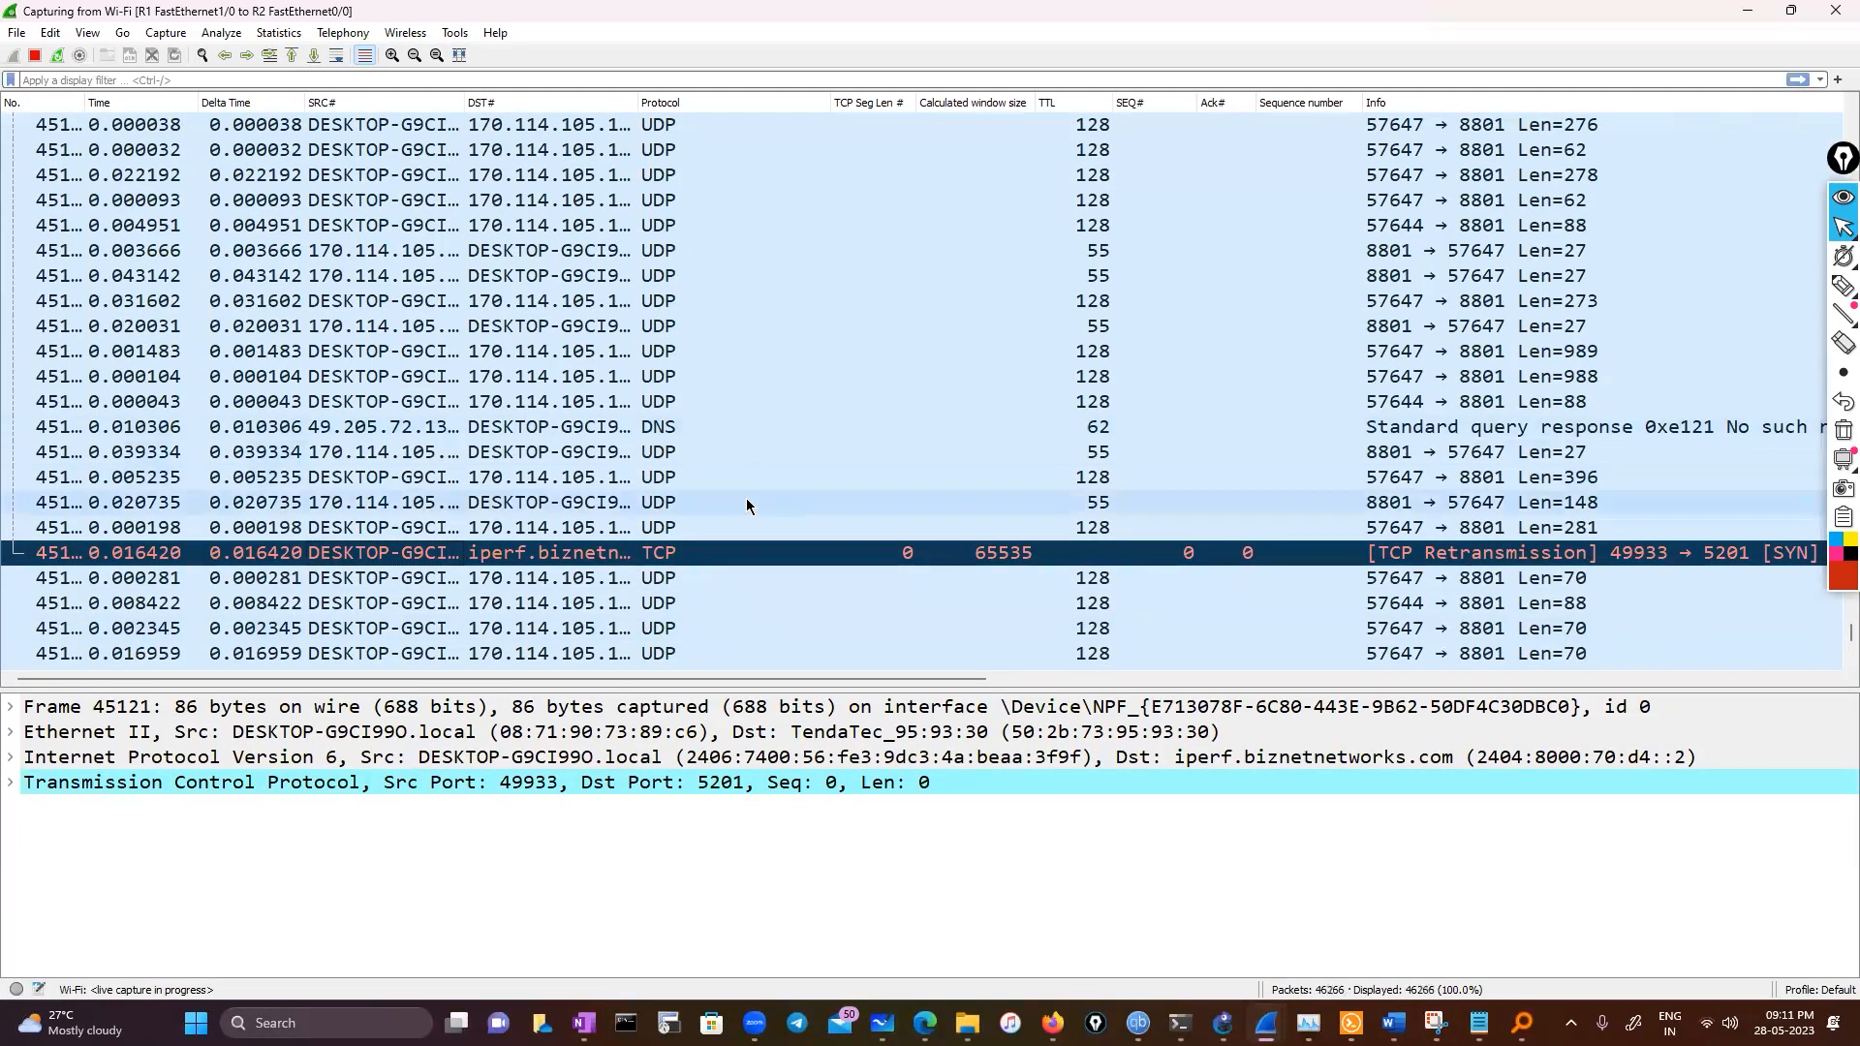
{"action": "scroll", "coordinate": [740, 541], "scroll_direction": "down", "scroll_amount": 7}
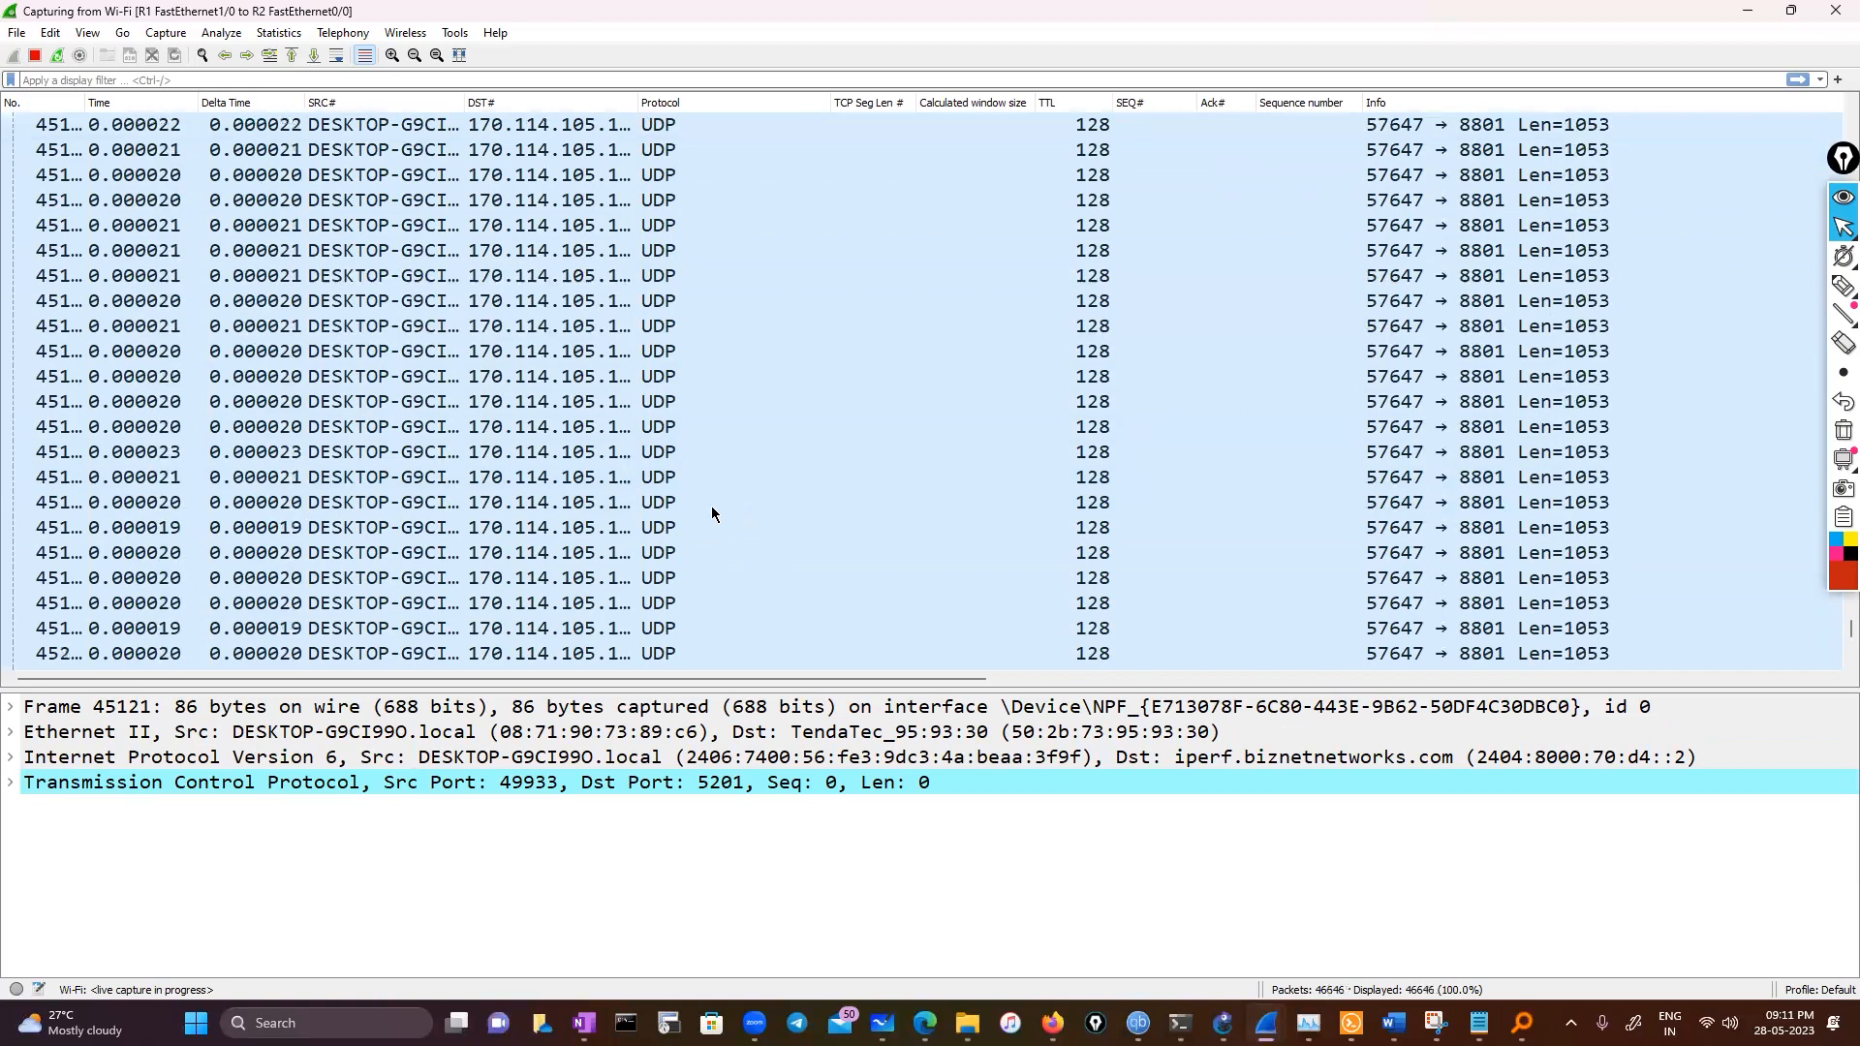
{"action": "left_click", "coordinate": [287, 38]}
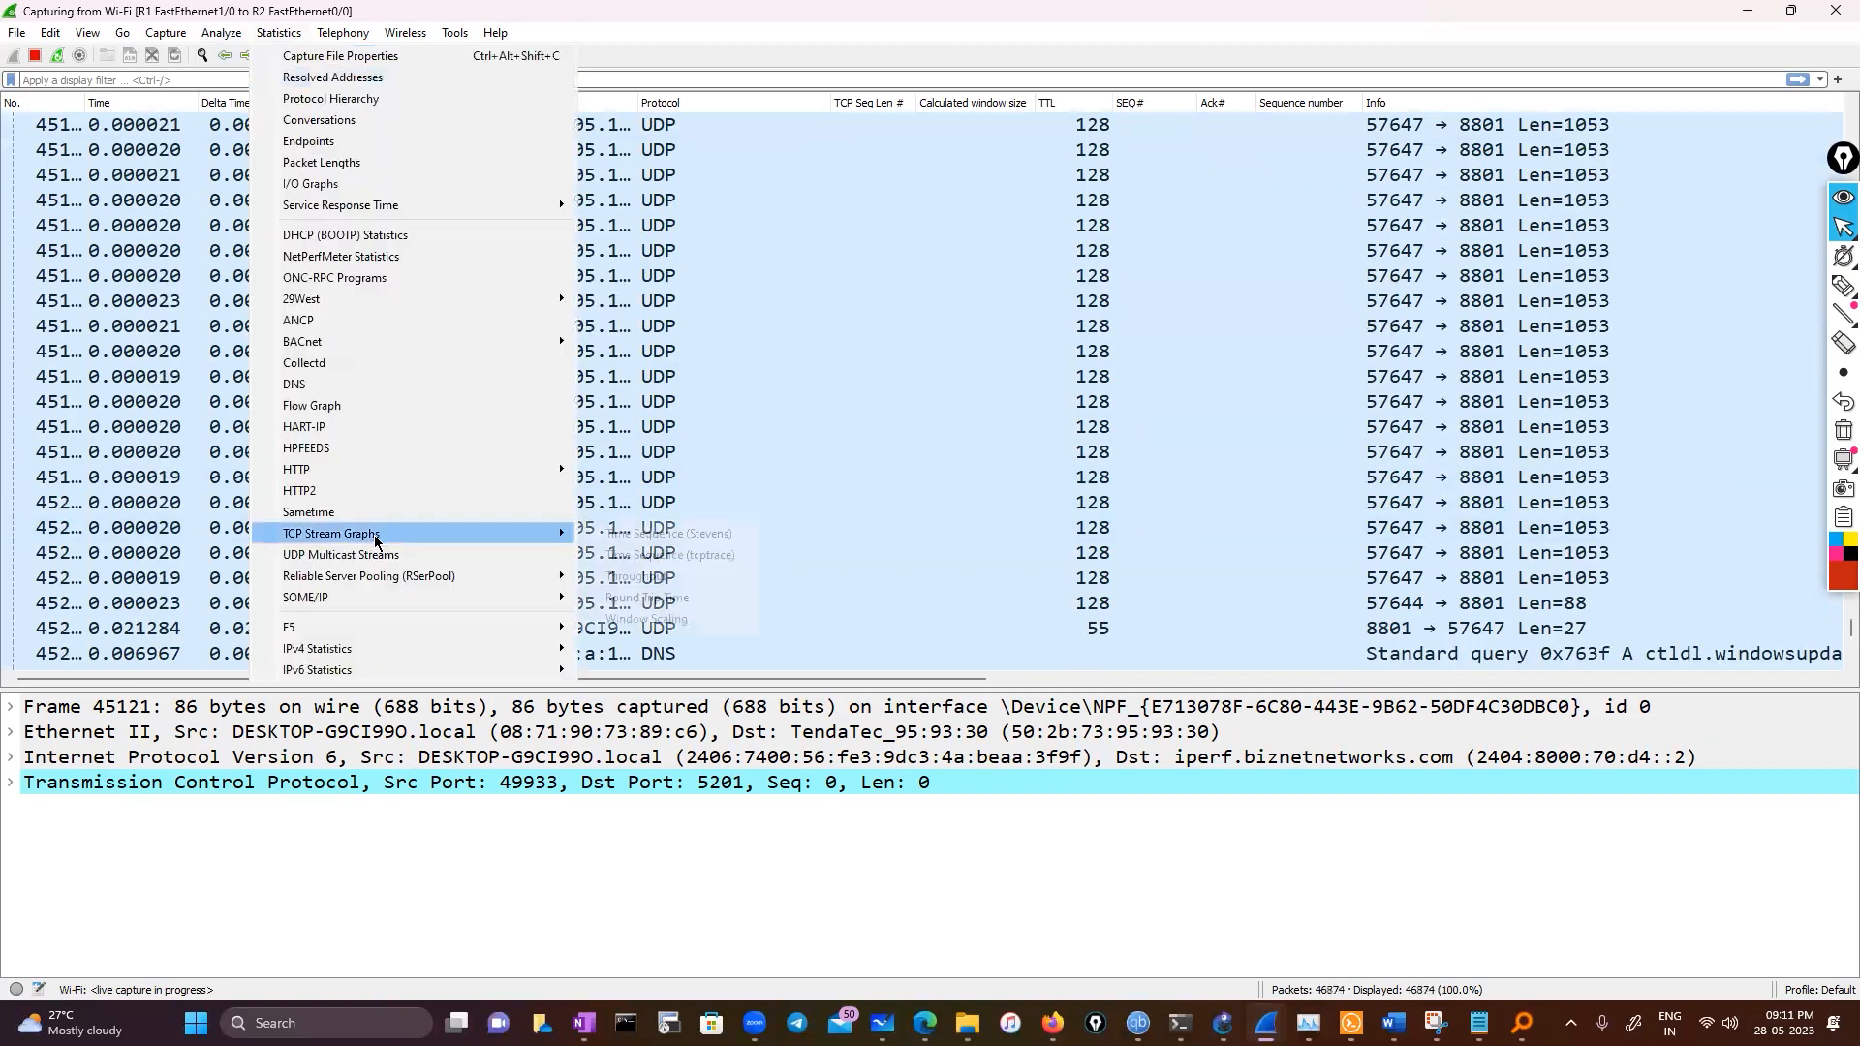
{"action": "mouse_move", "coordinate": [376, 539]}
{"action": "left_click", "coordinate": [684, 538]}
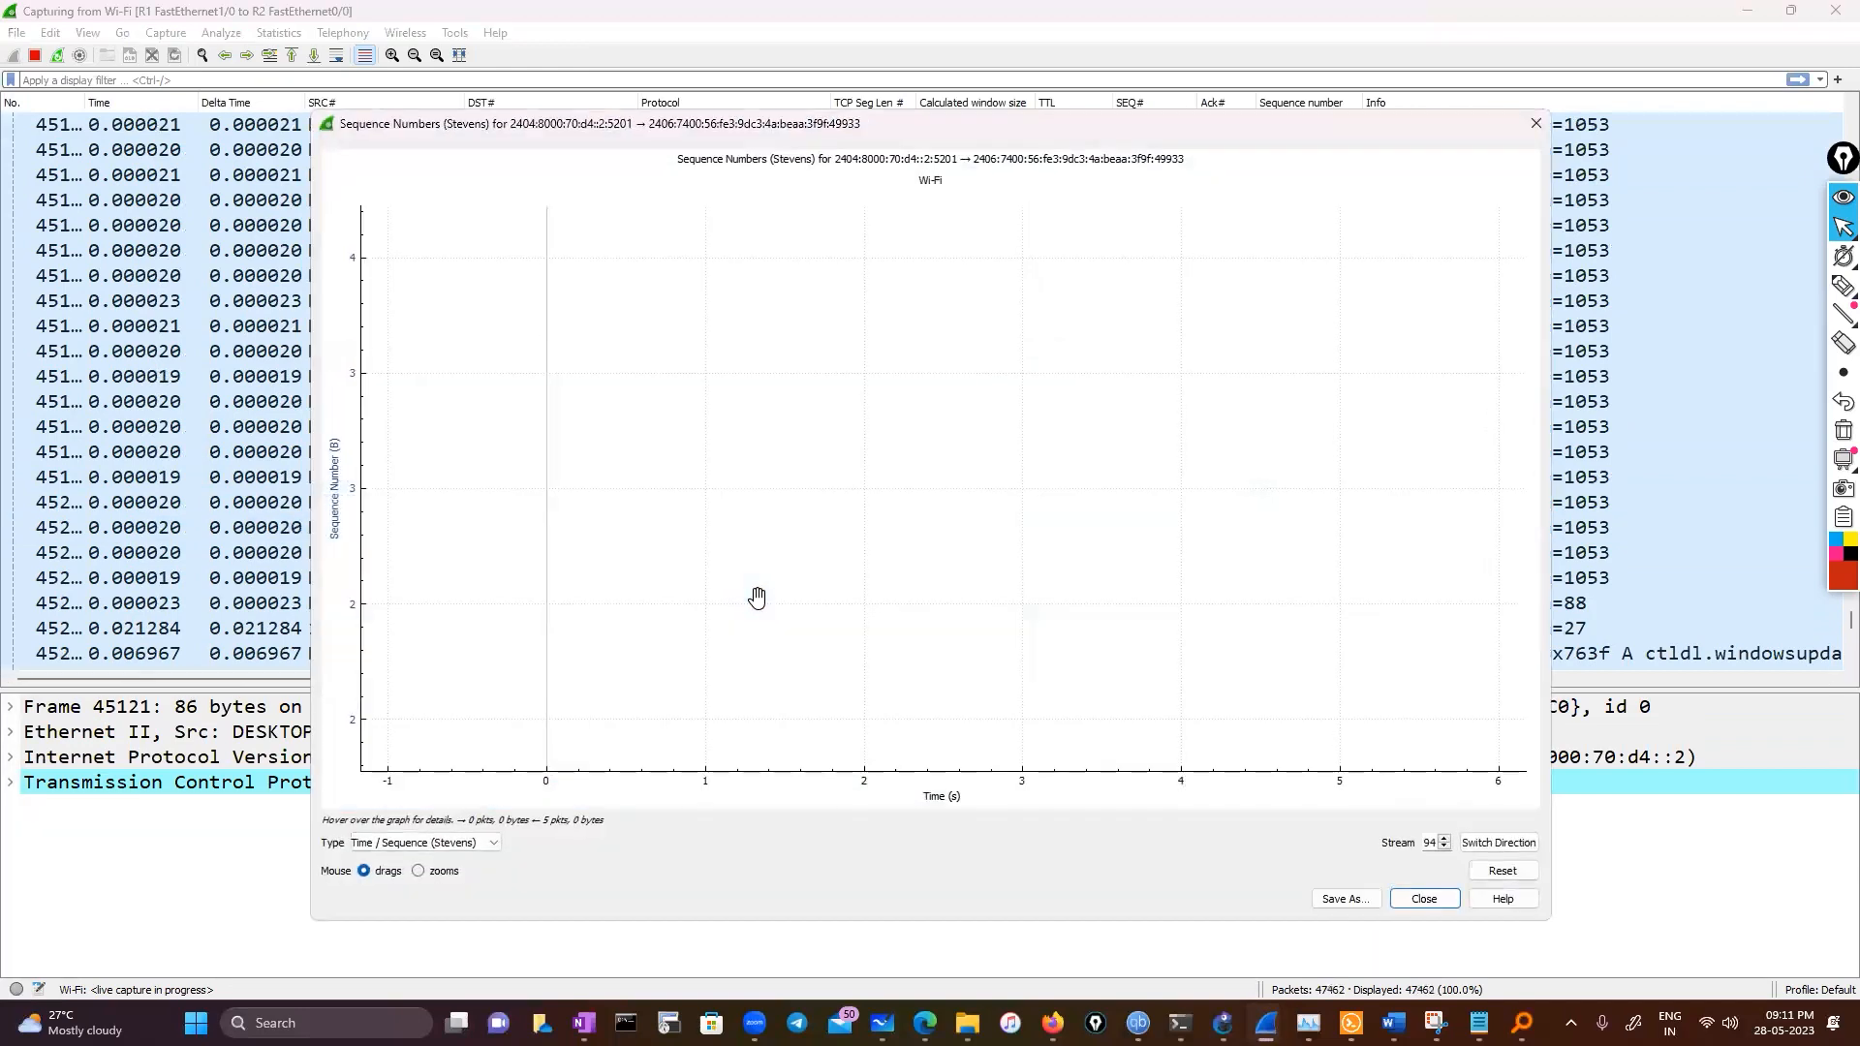
{"action": "left_click", "coordinate": [233, 476]}
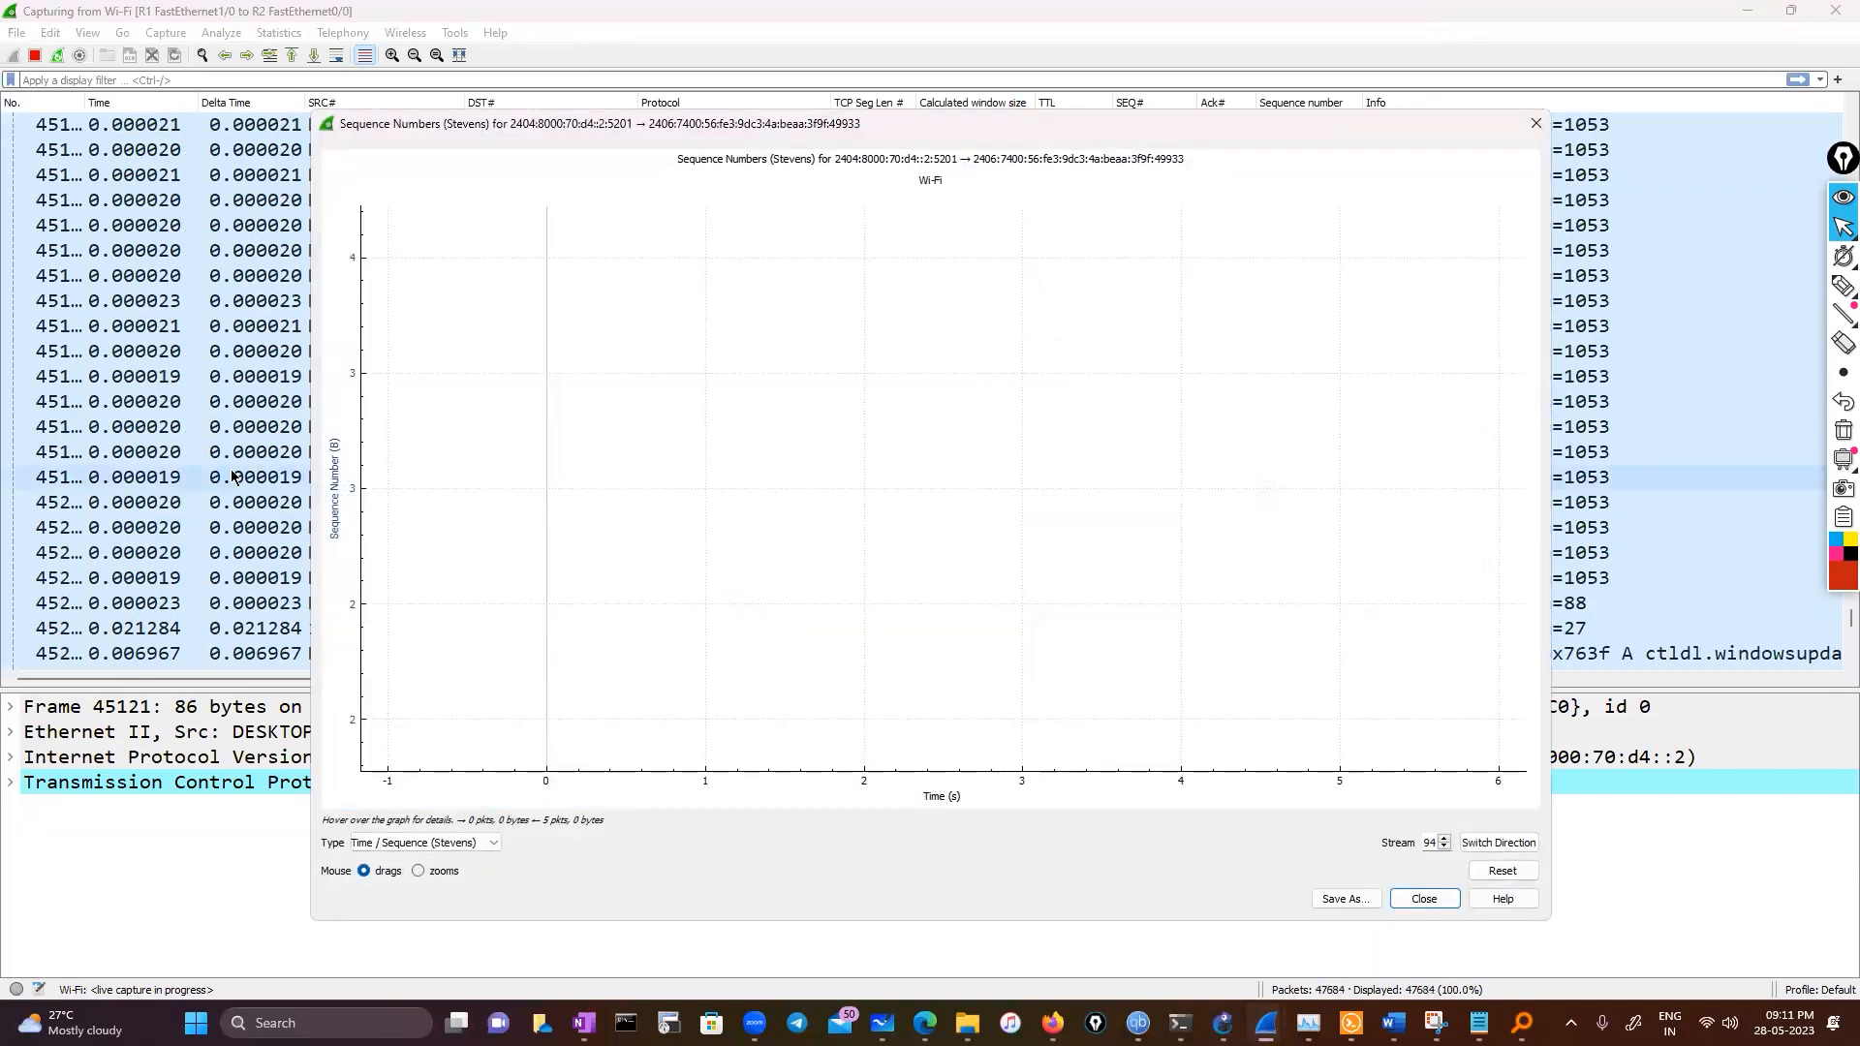
{"action": "left_click", "coordinate": [203, 353]}
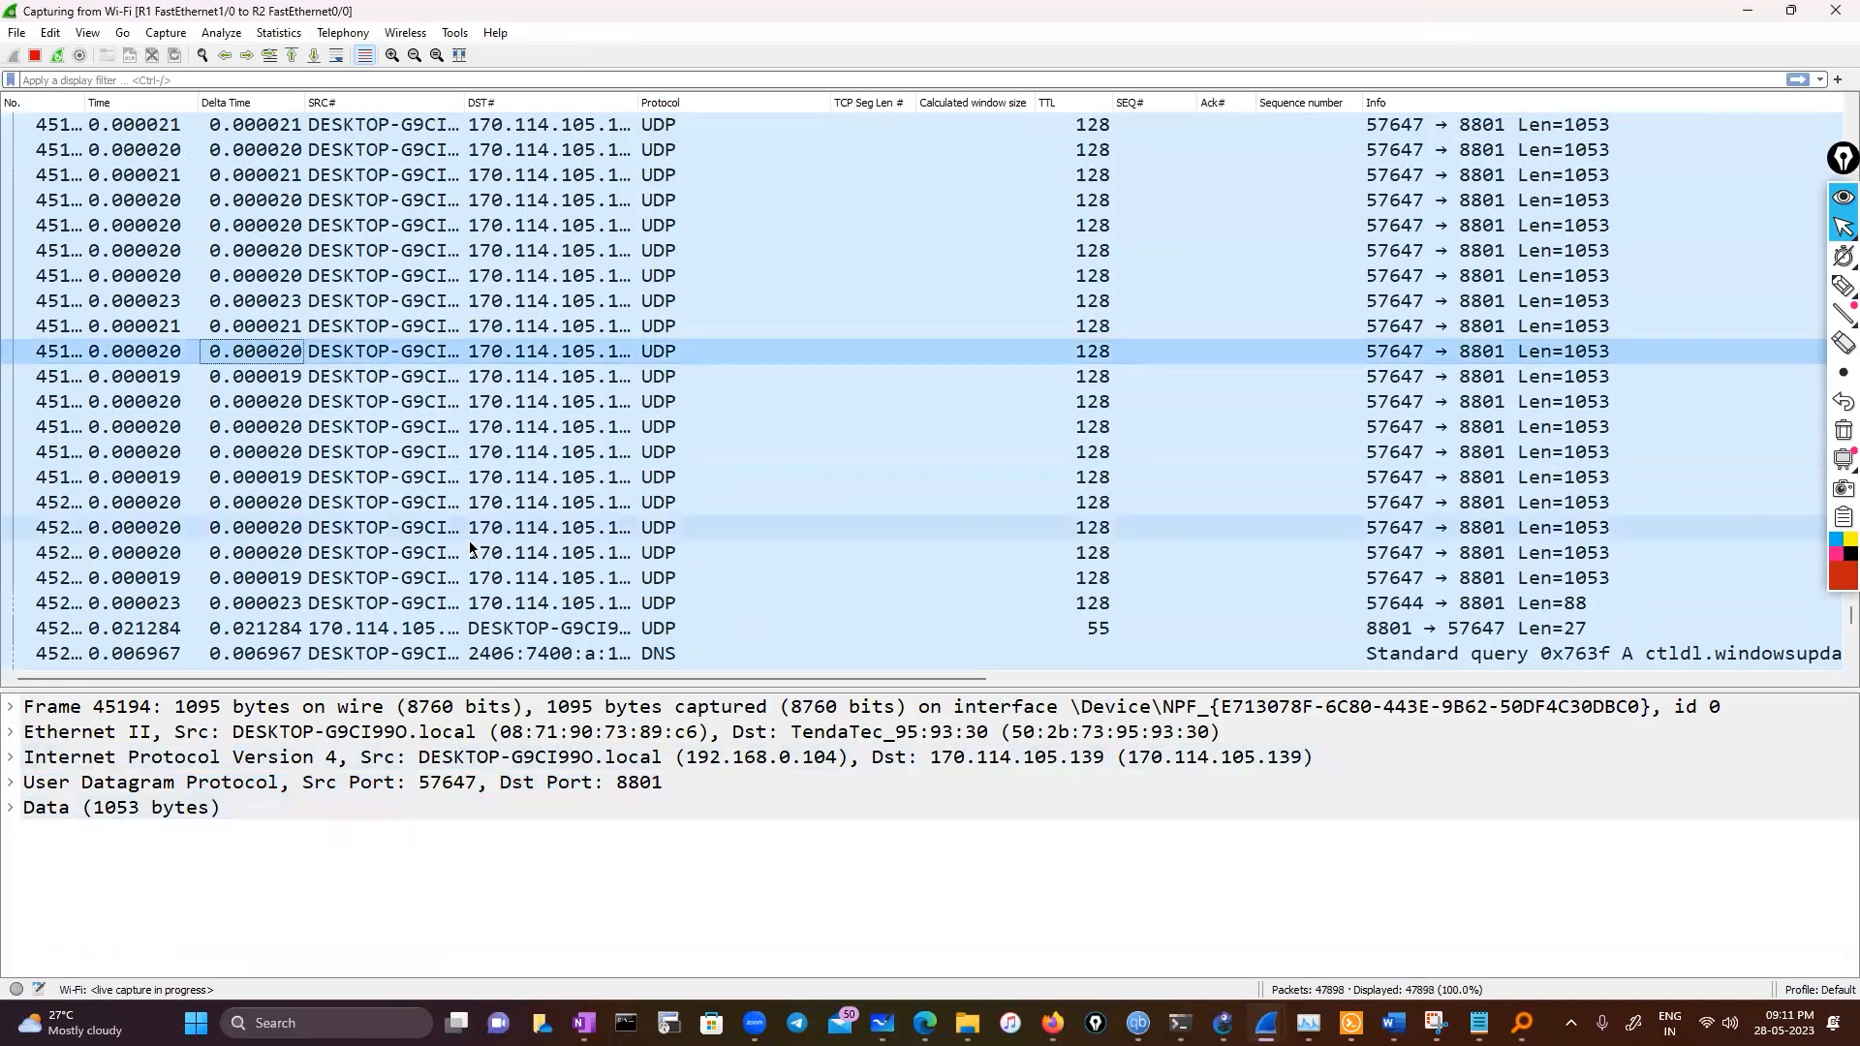
Widen the Destination column and select the SYN, ACK packet from cs11.wpc.v0cdn.net
{"action": "scroll", "coordinate": [467, 525], "scroll_direction": "down", "scroll_amount": 7}
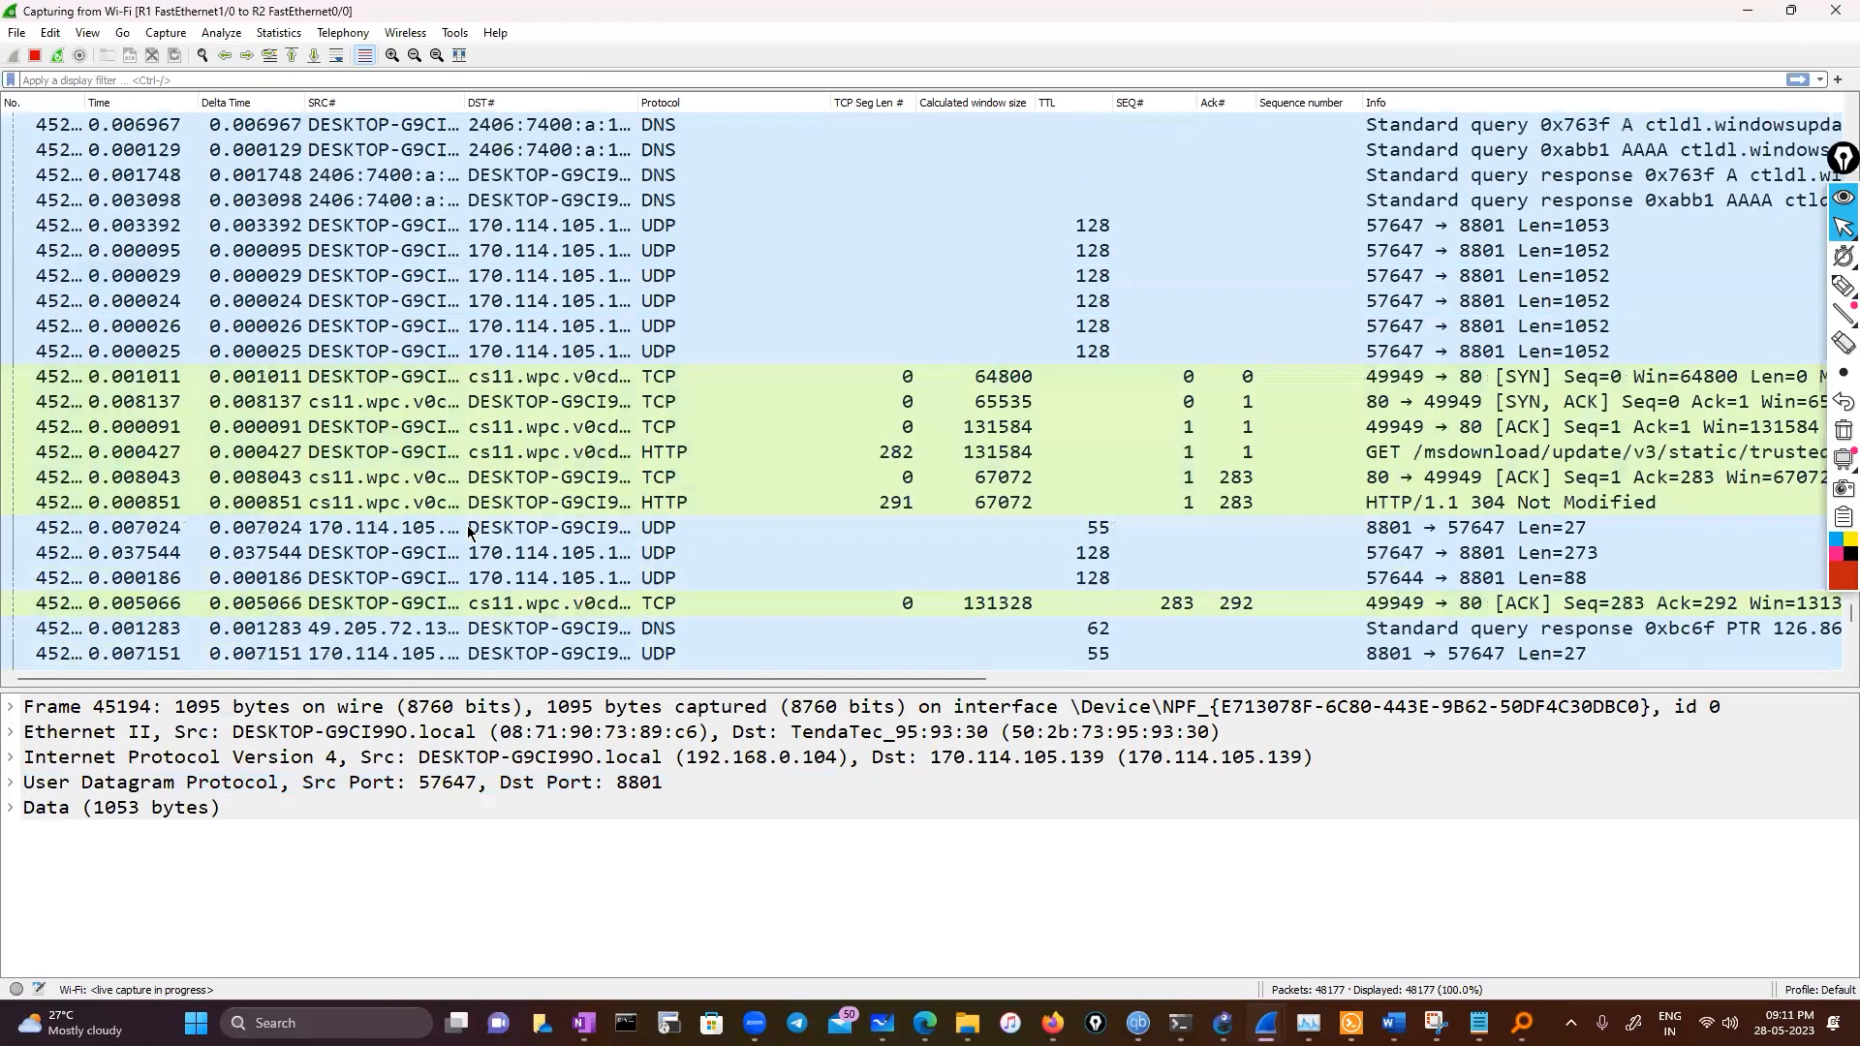
{"action": "left_click", "coordinate": [540, 453]}
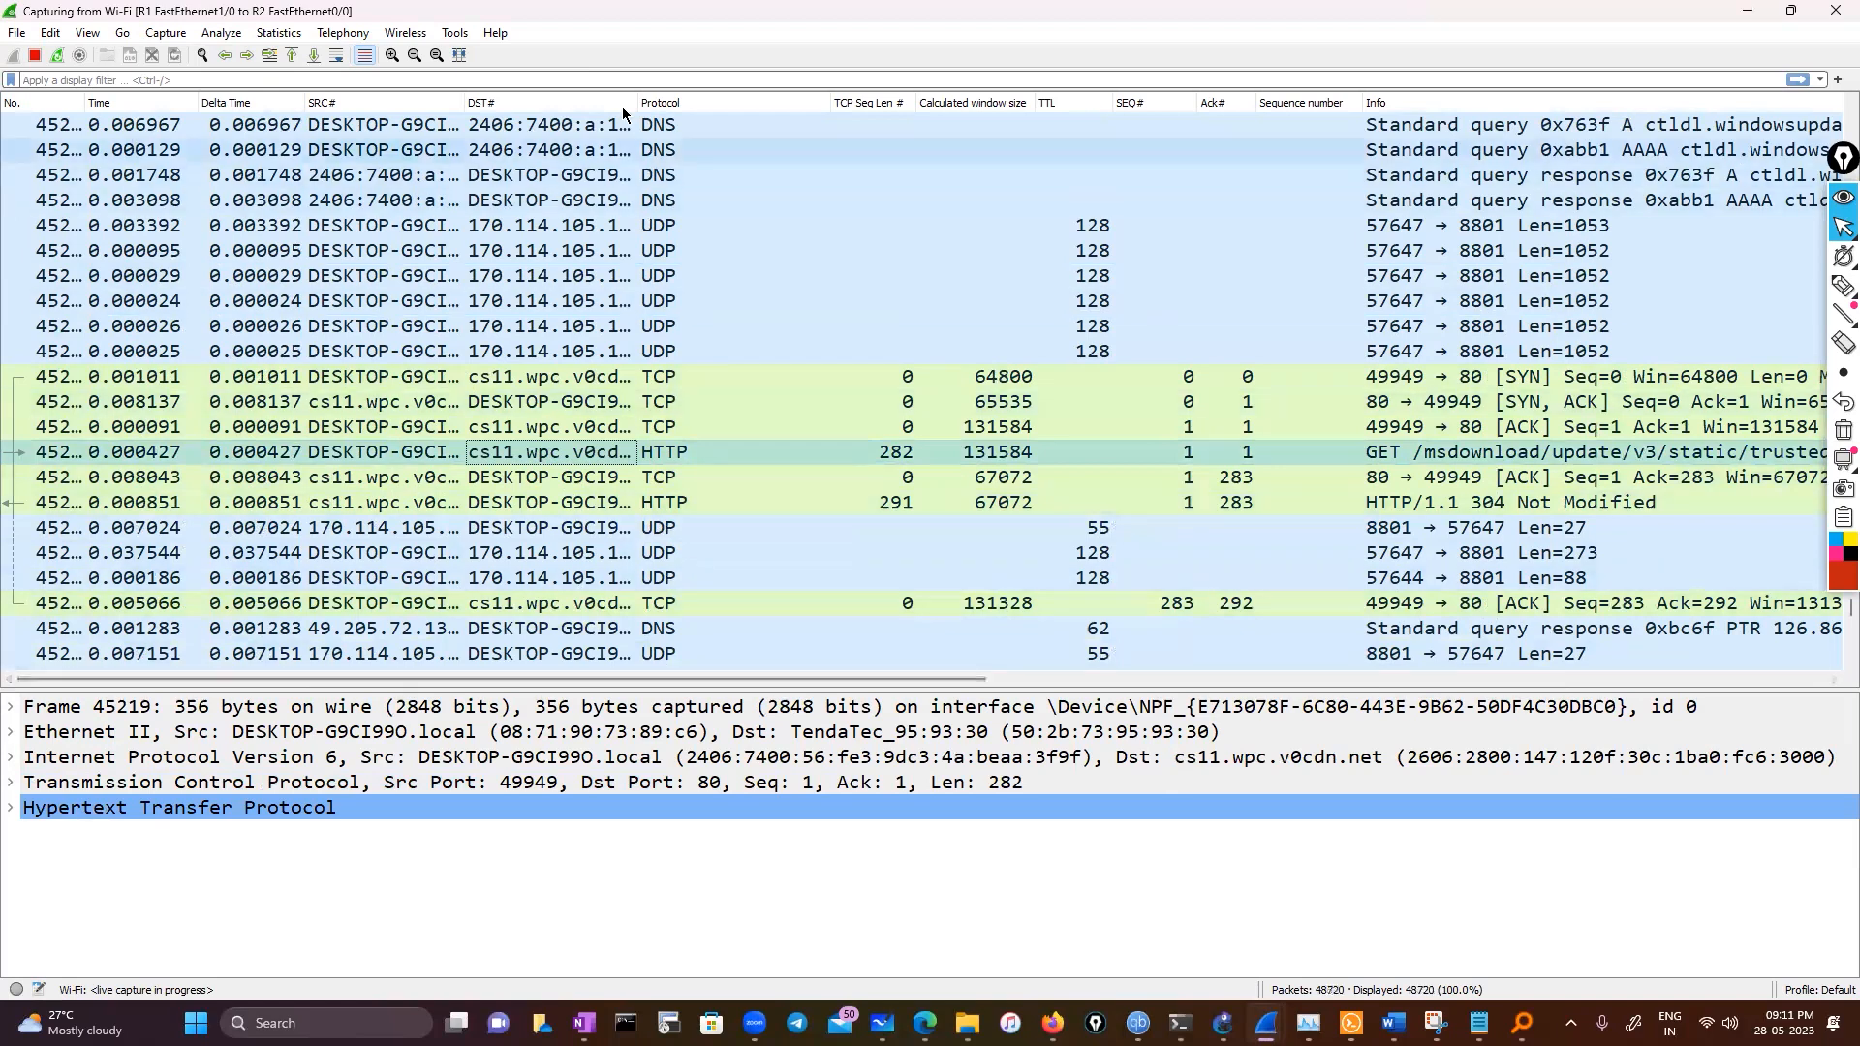
{"action": "left_click_drag", "start_coordinate": [632, 92], "coordinate": [708, 92]}
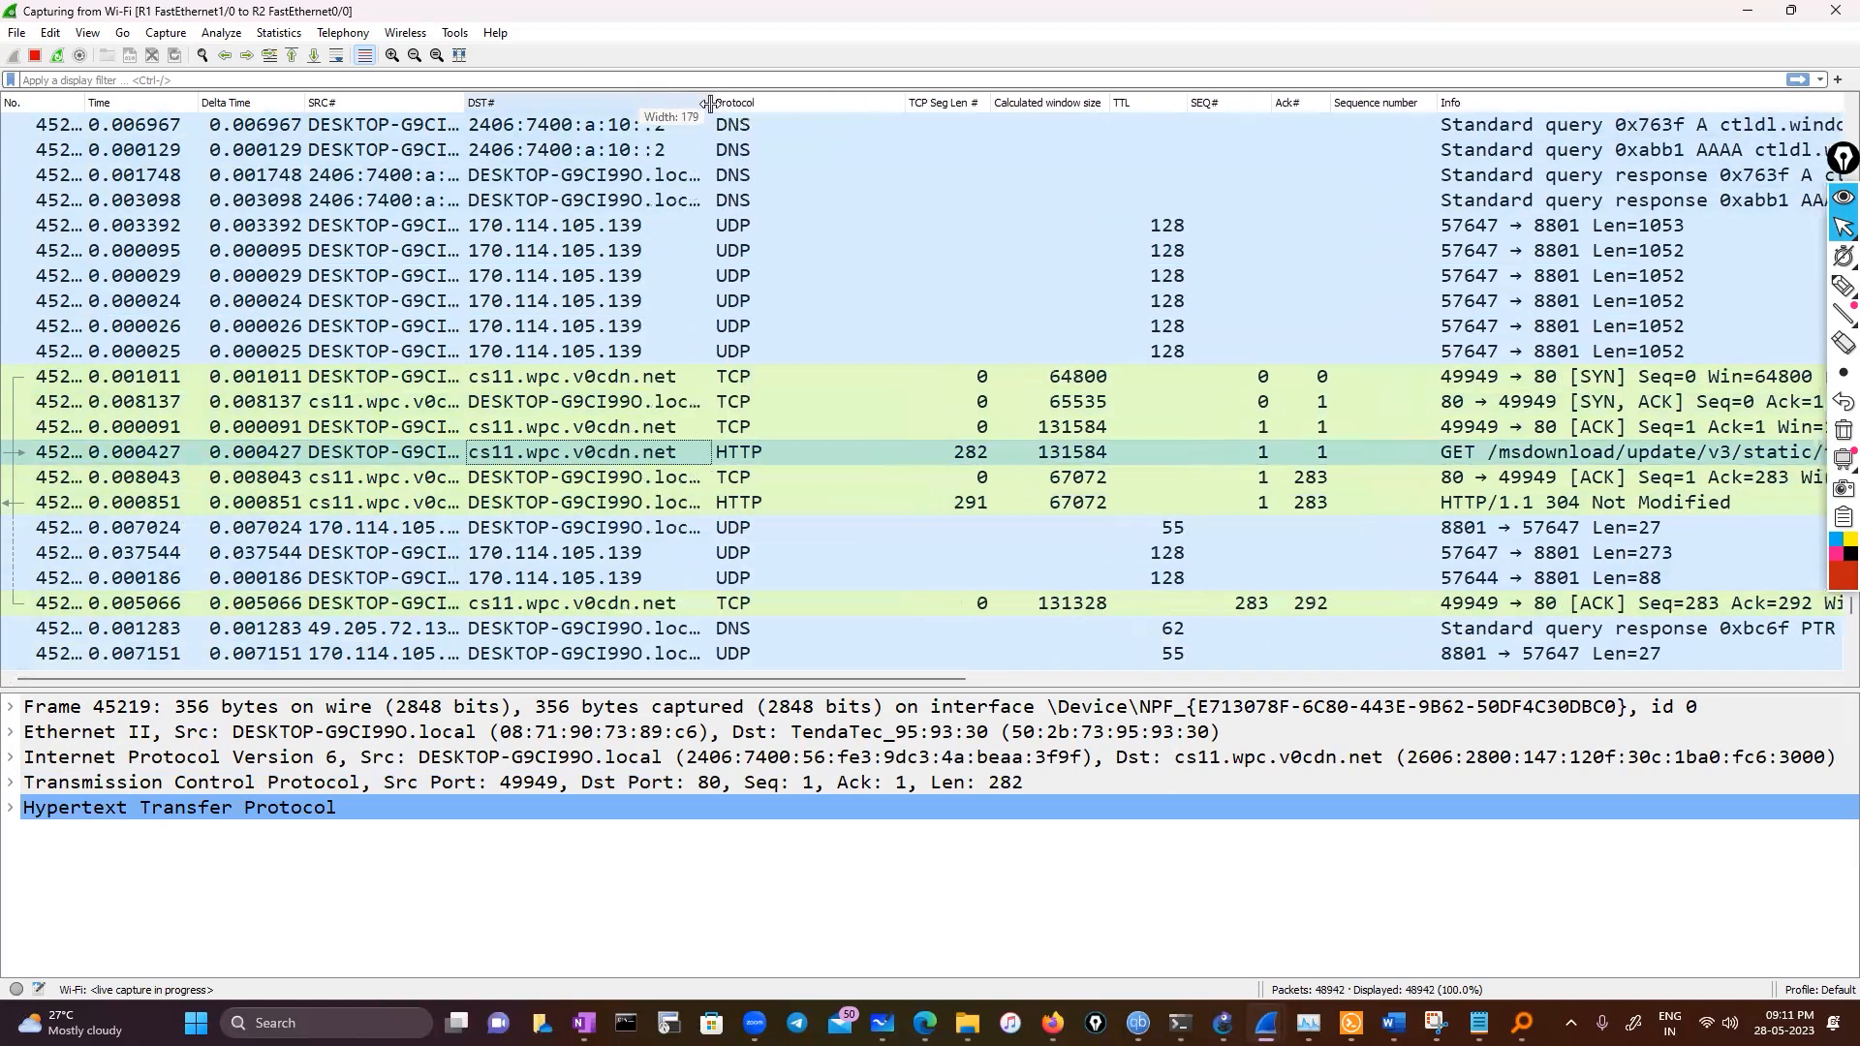
{"action": "left_click", "coordinate": [634, 407]}
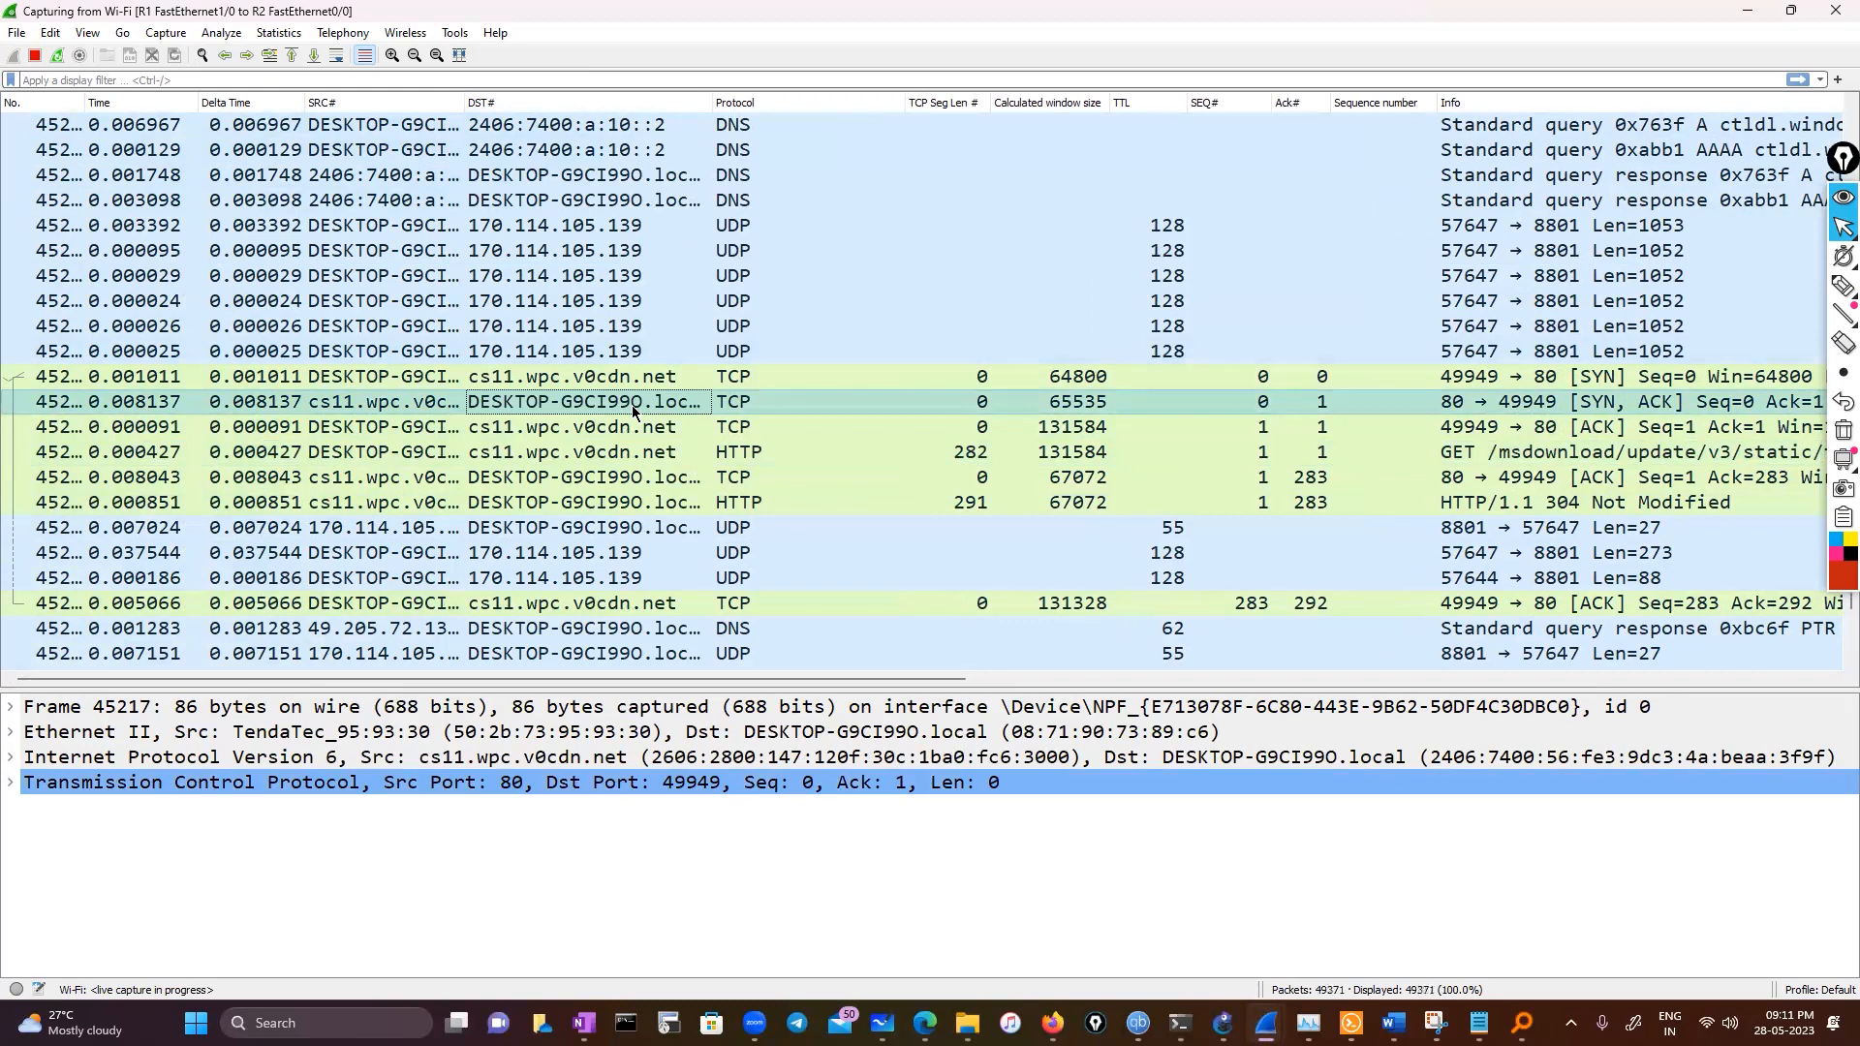
Select the ACK packet from cs11.wpc.v0cdn.net with Seq=1 Ack=283 in the live capture
{"action": "left_click", "coordinate": [87, 34]}
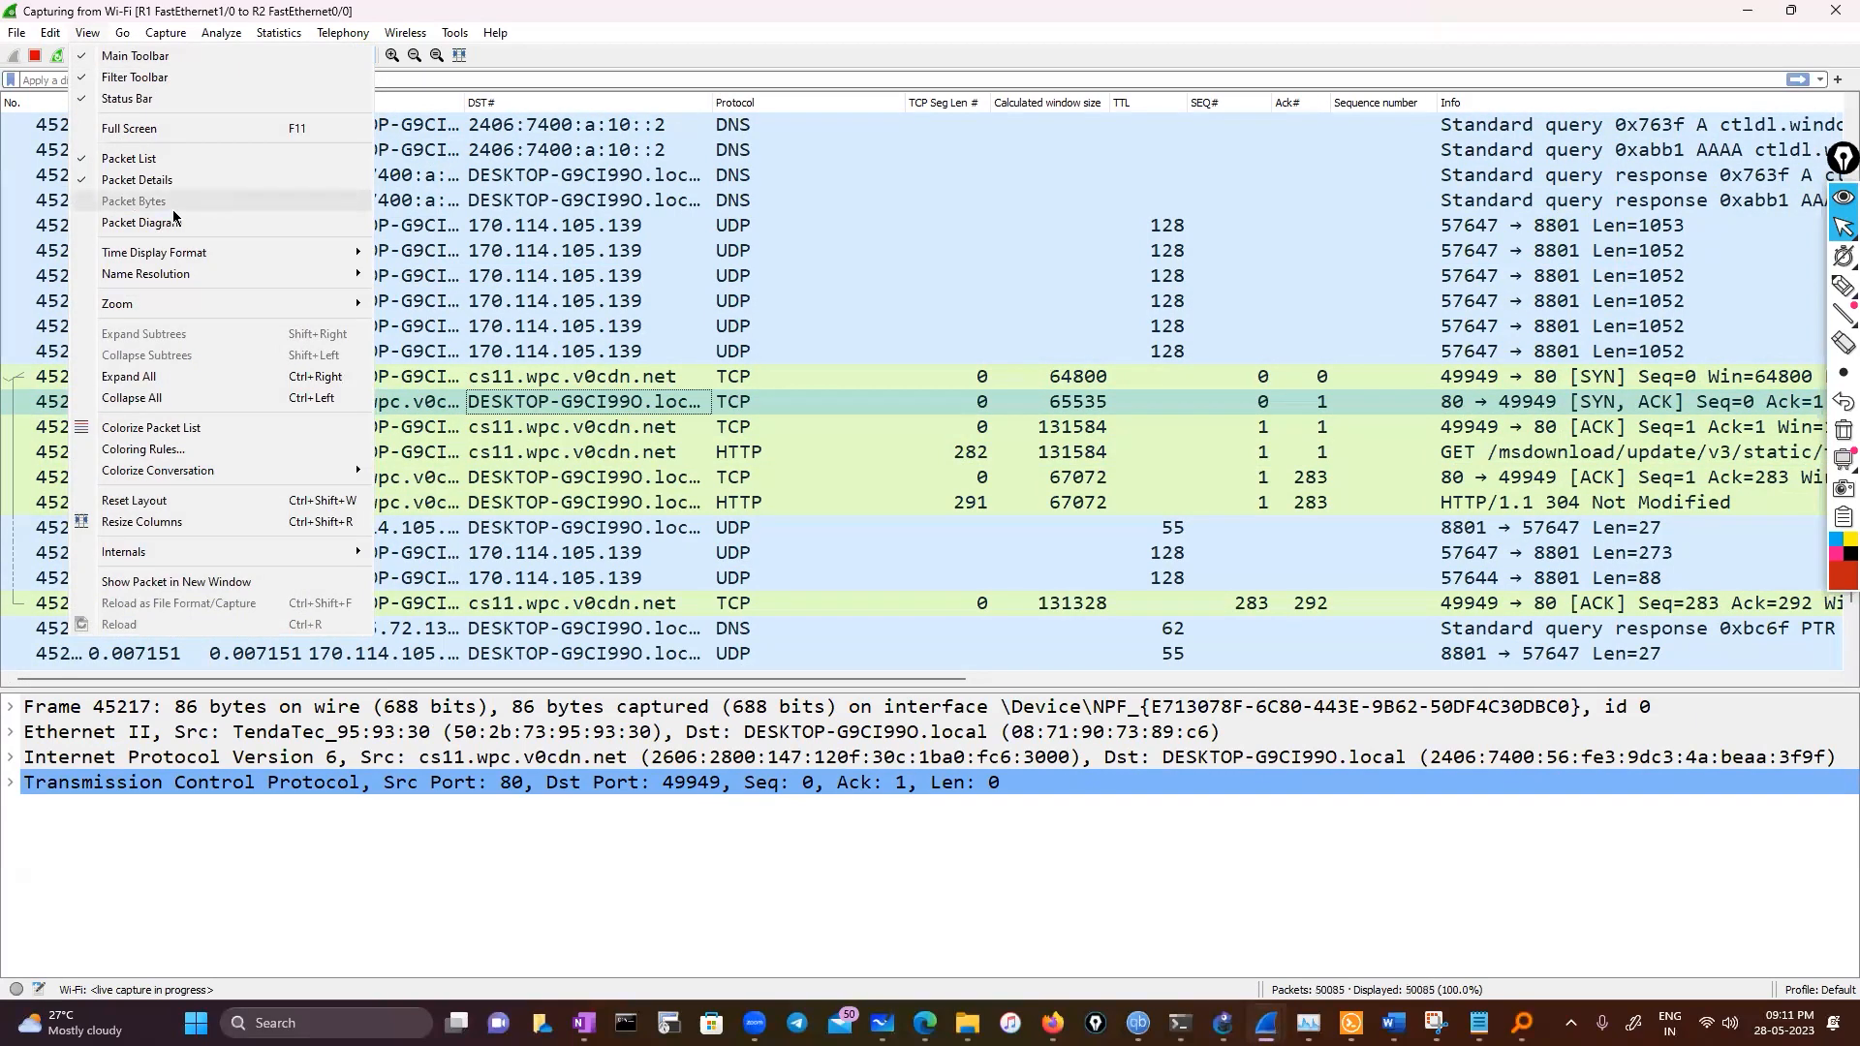
{"action": "left_click", "coordinate": [539, 378]}
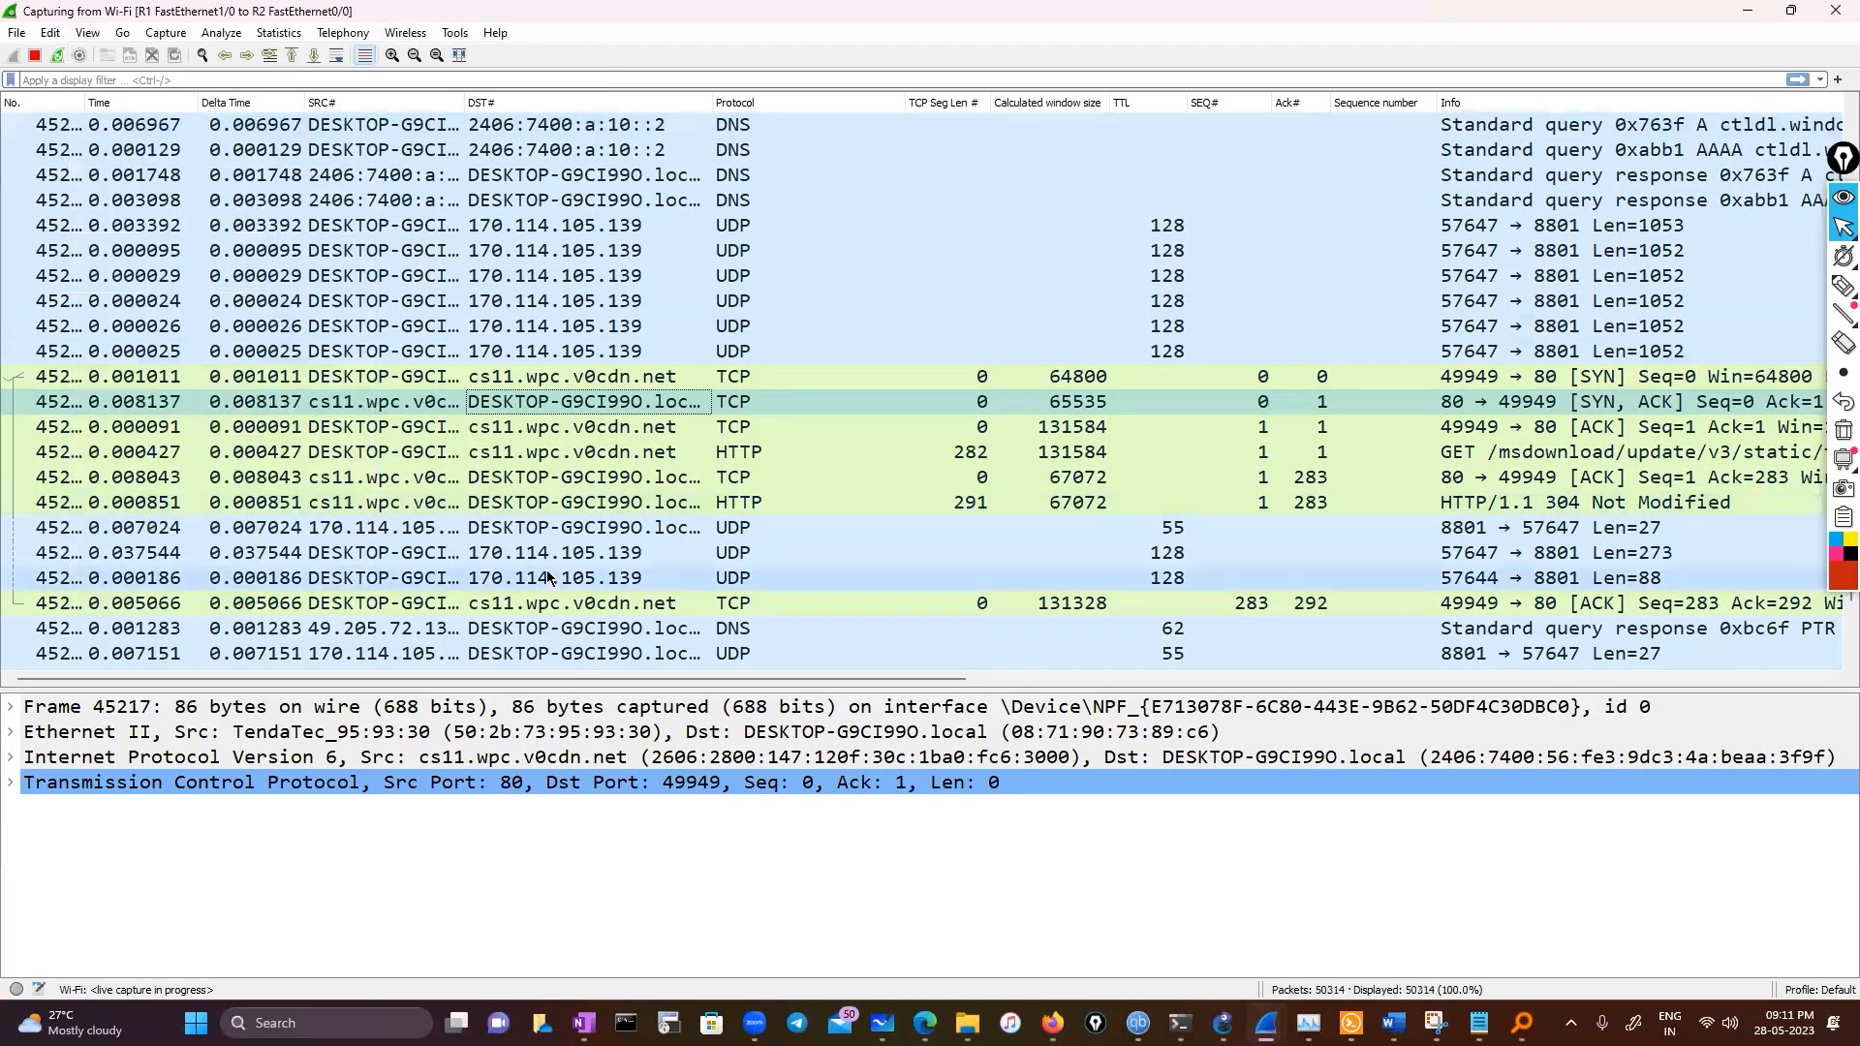
{"action": "scroll", "coordinate": [548, 581], "scroll_direction": "down", "scroll_amount": 1}
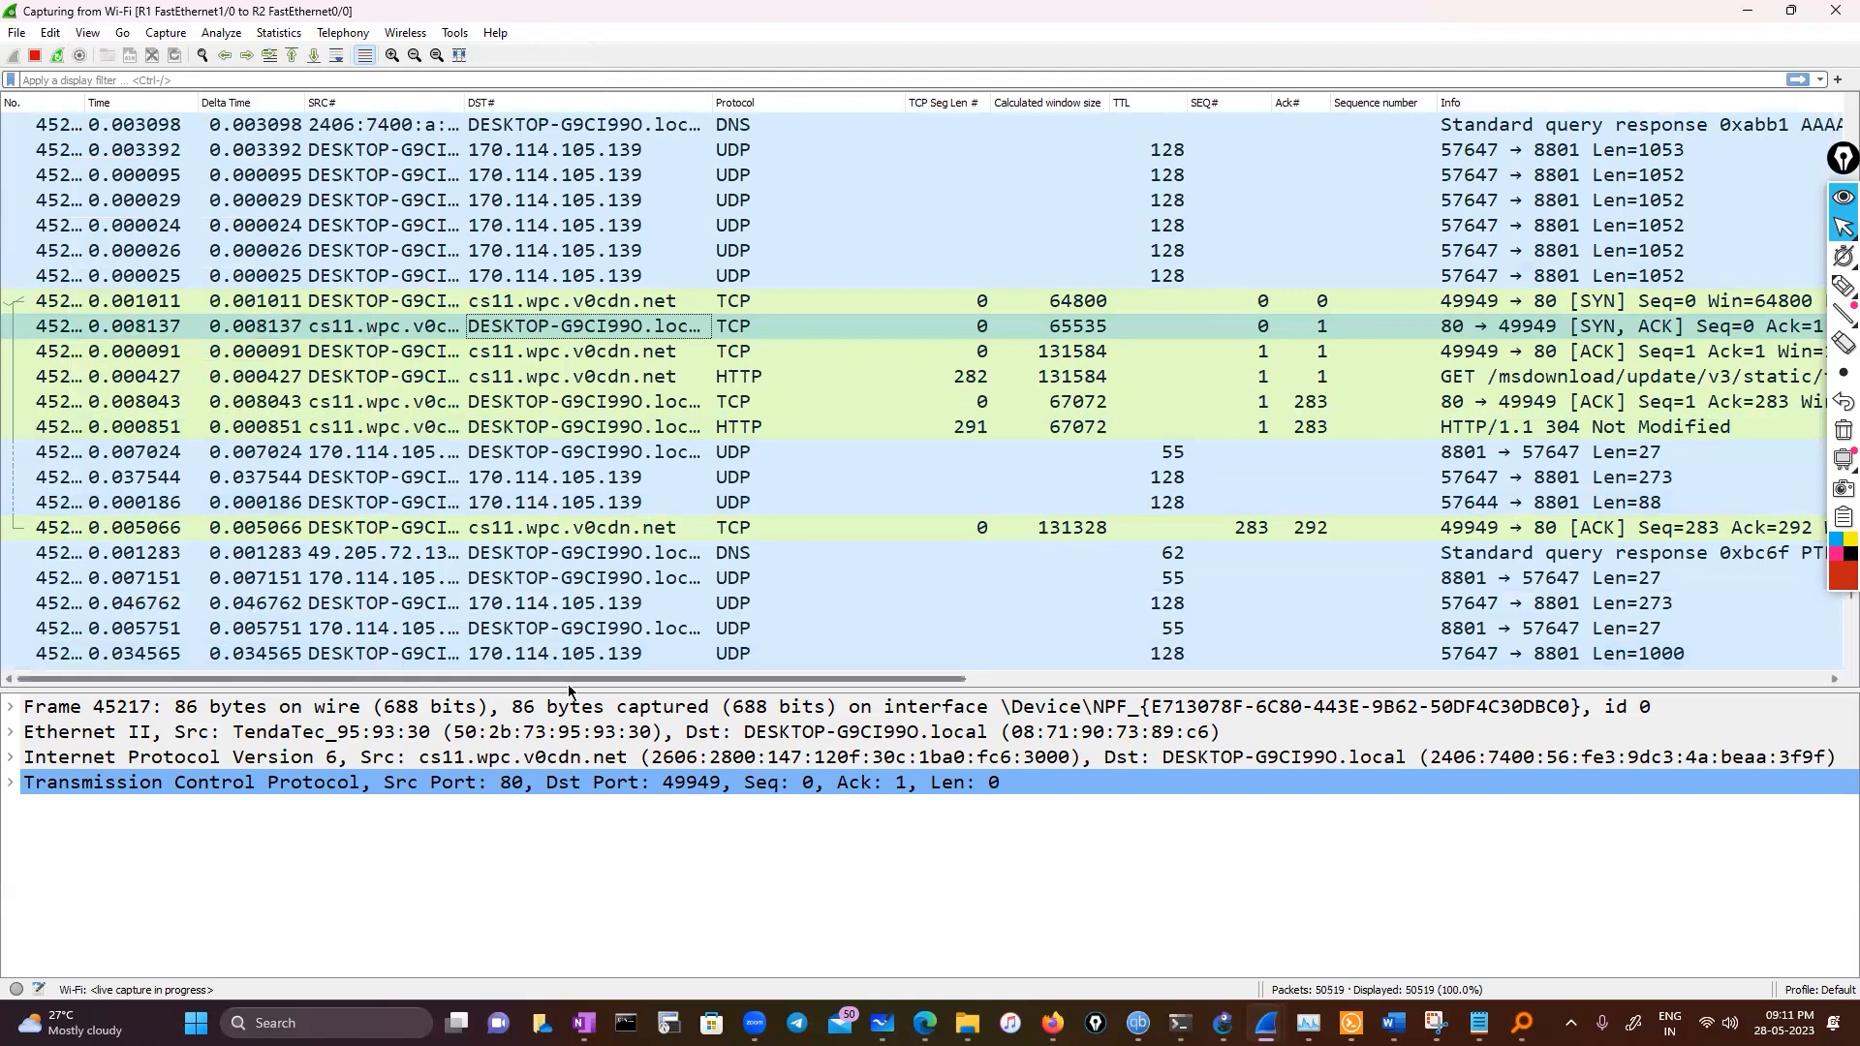
{"action": "left_click_drag", "start_coordinate": [568, 681], "coordinate": [862, 696]}
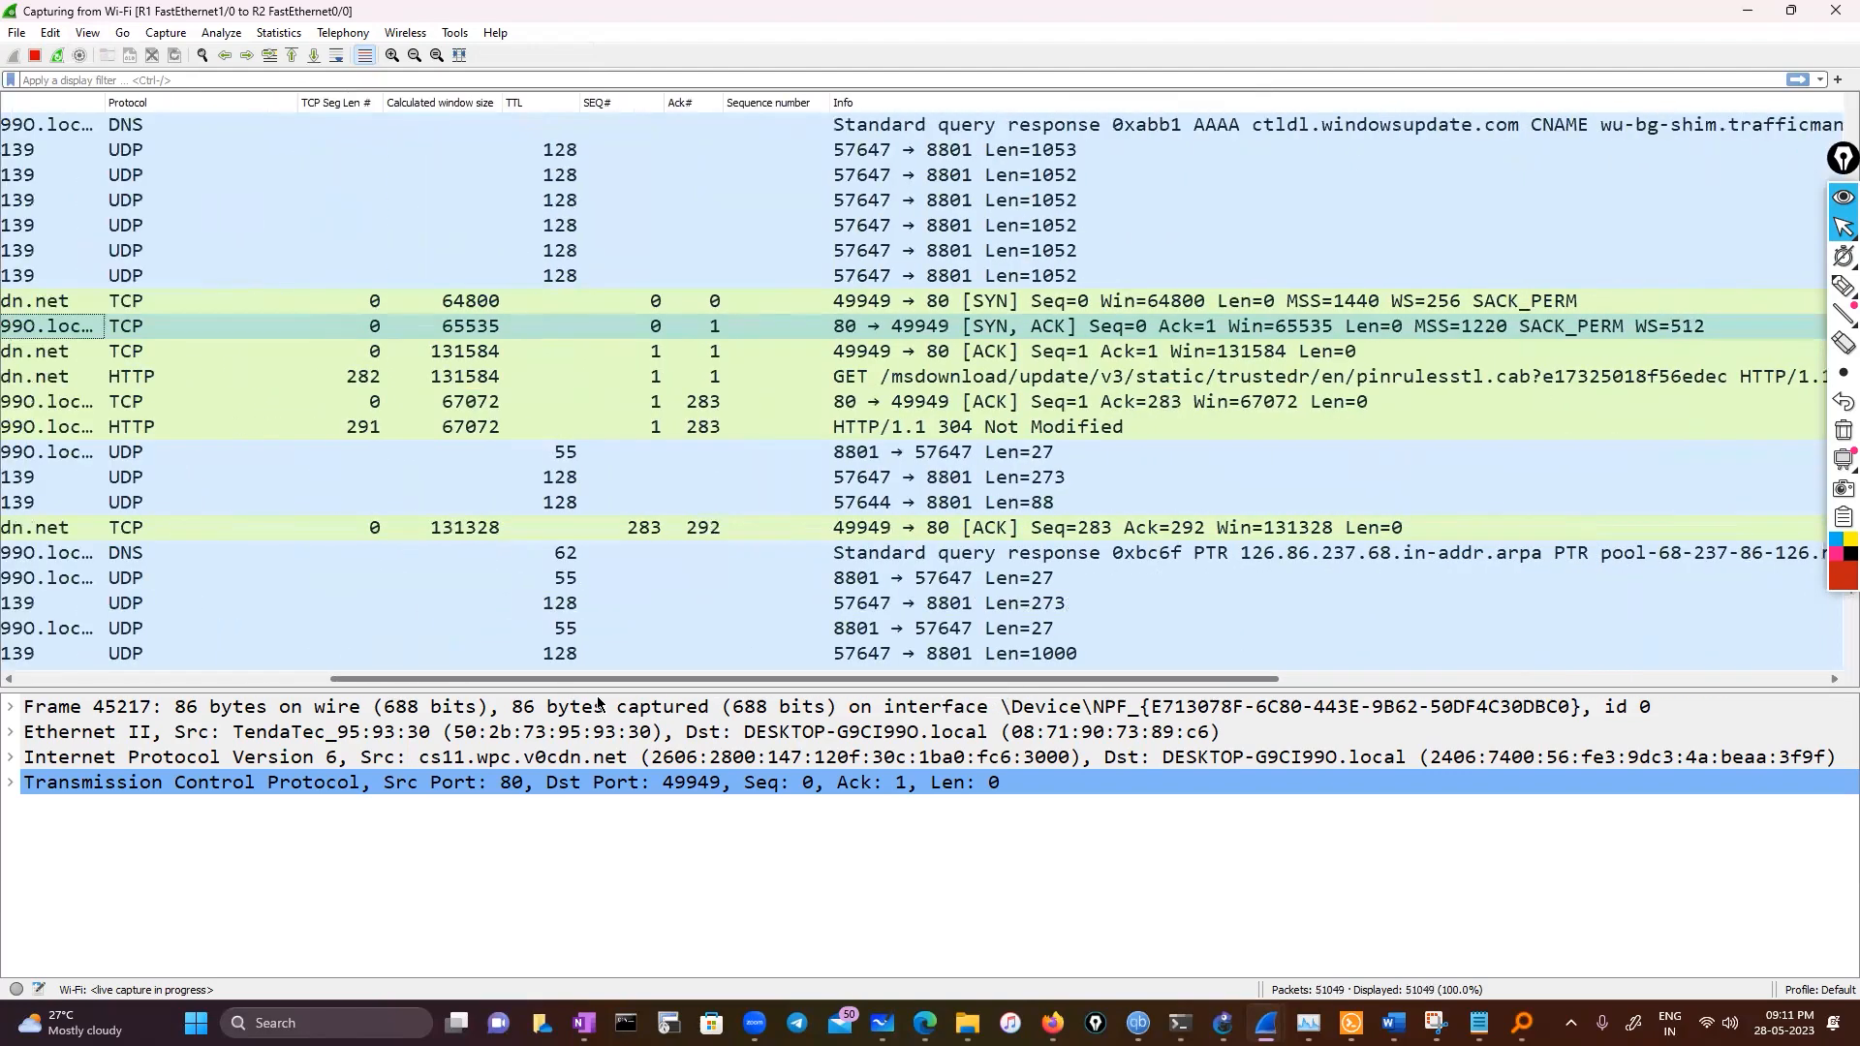
{"action": "left_click", "coordinate": [595, 376]}
{"action": "left_click", "coordinate": [593, 401]}
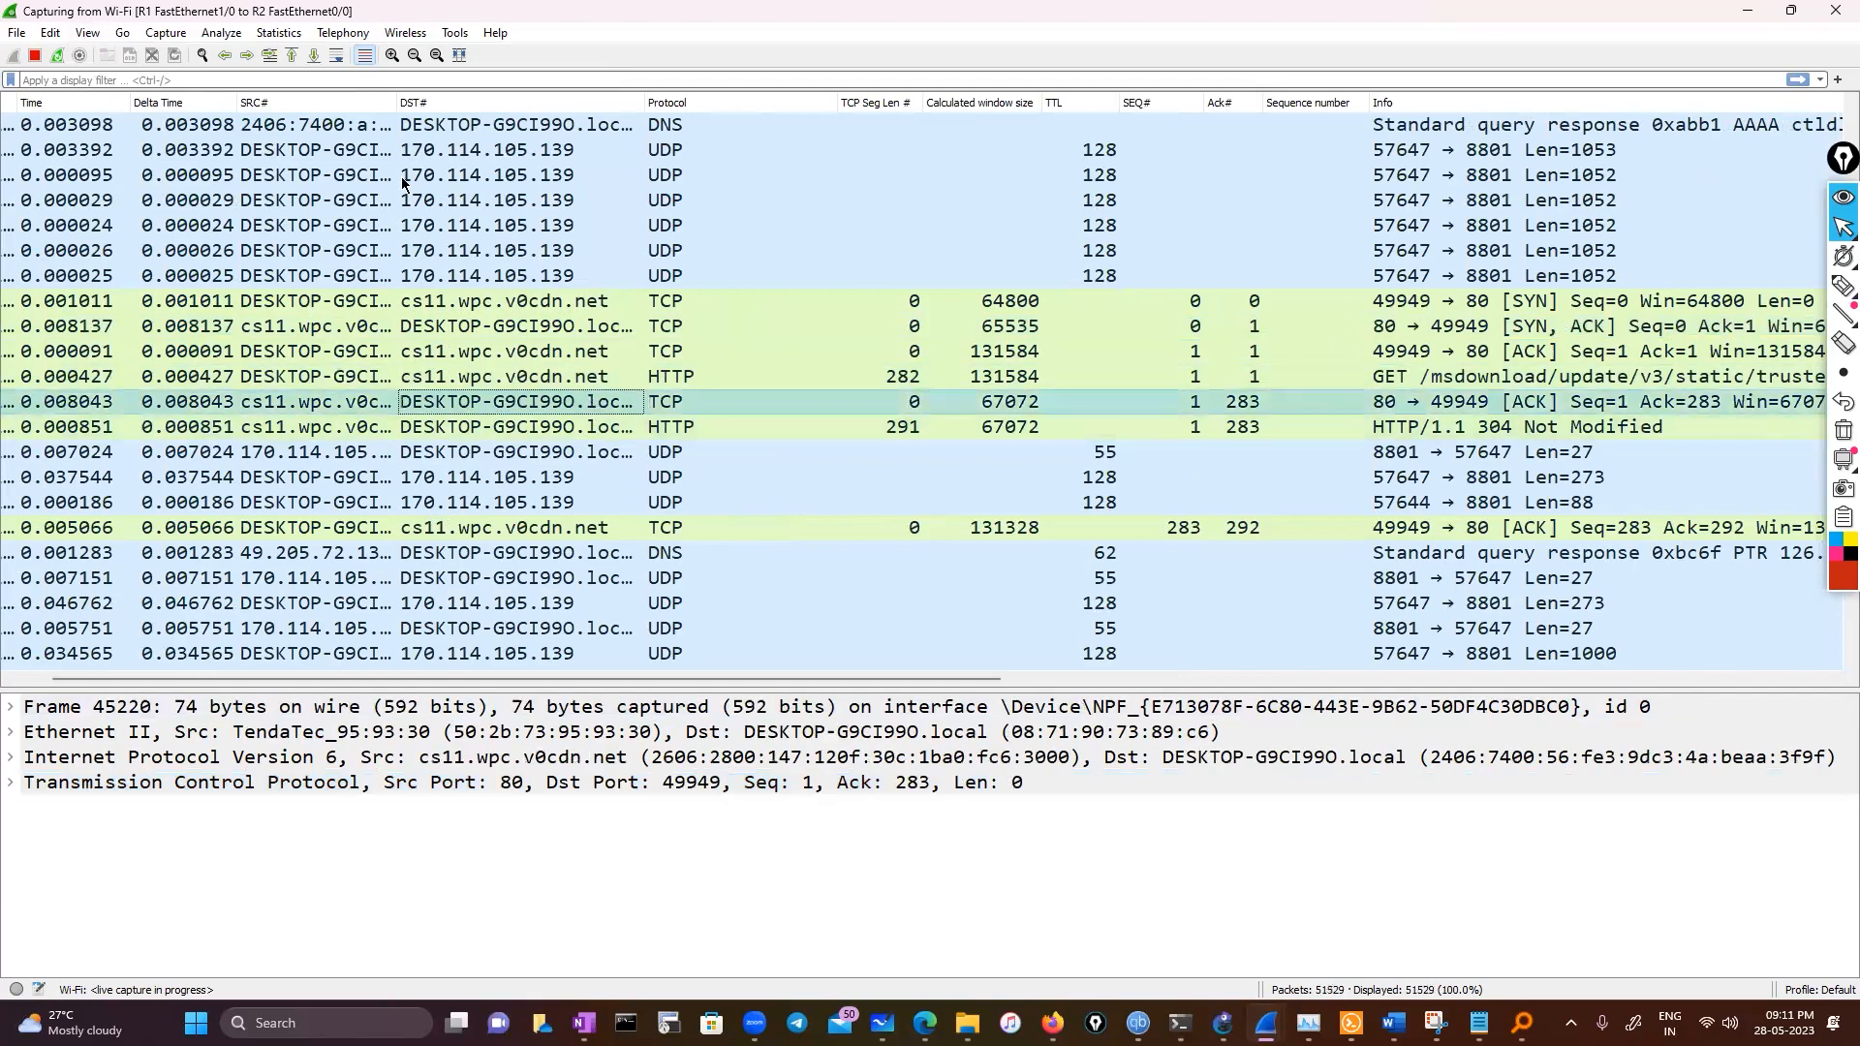
Open the Time / Sequence (Stevens) stream graph for the selected packet and close it
{"action": "left_click", "coordinate": [278, 32]}
{"action": "mouse_move", "coordinate": [542, 534]}
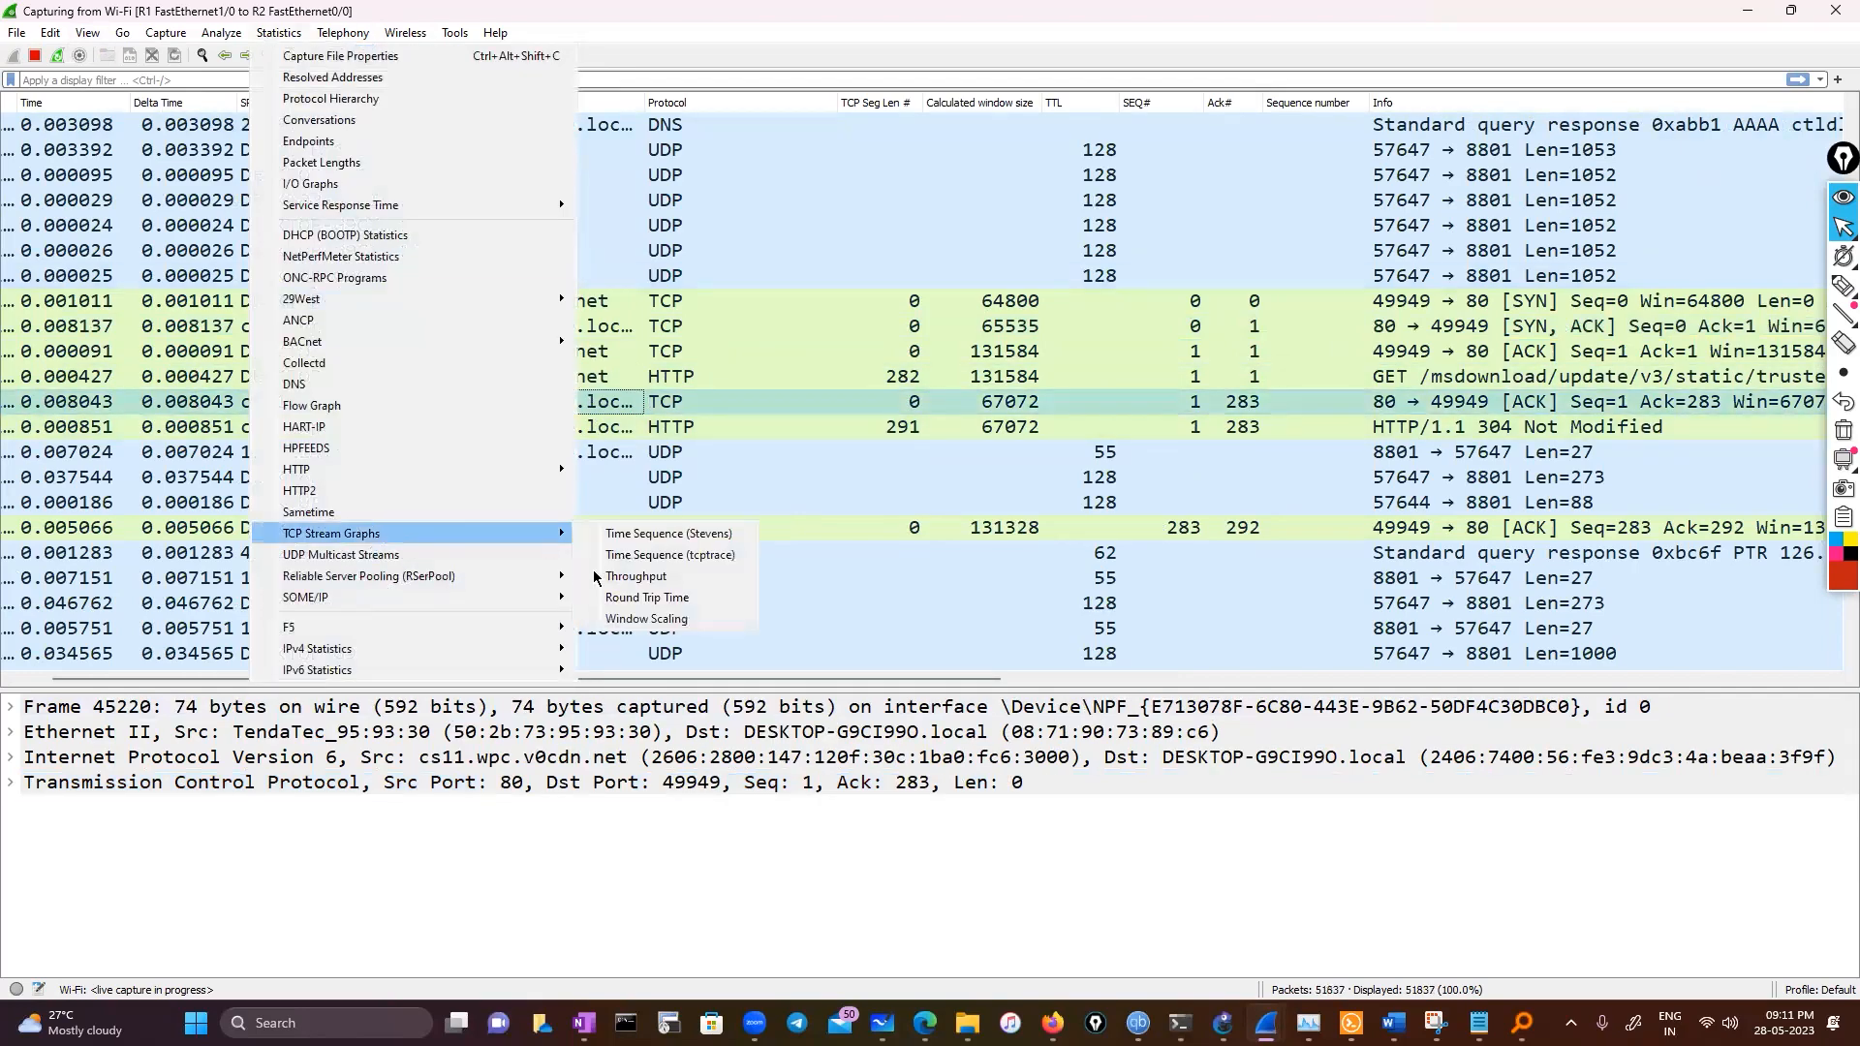
{"action": "left_click", "coordinate": [637, 534]}
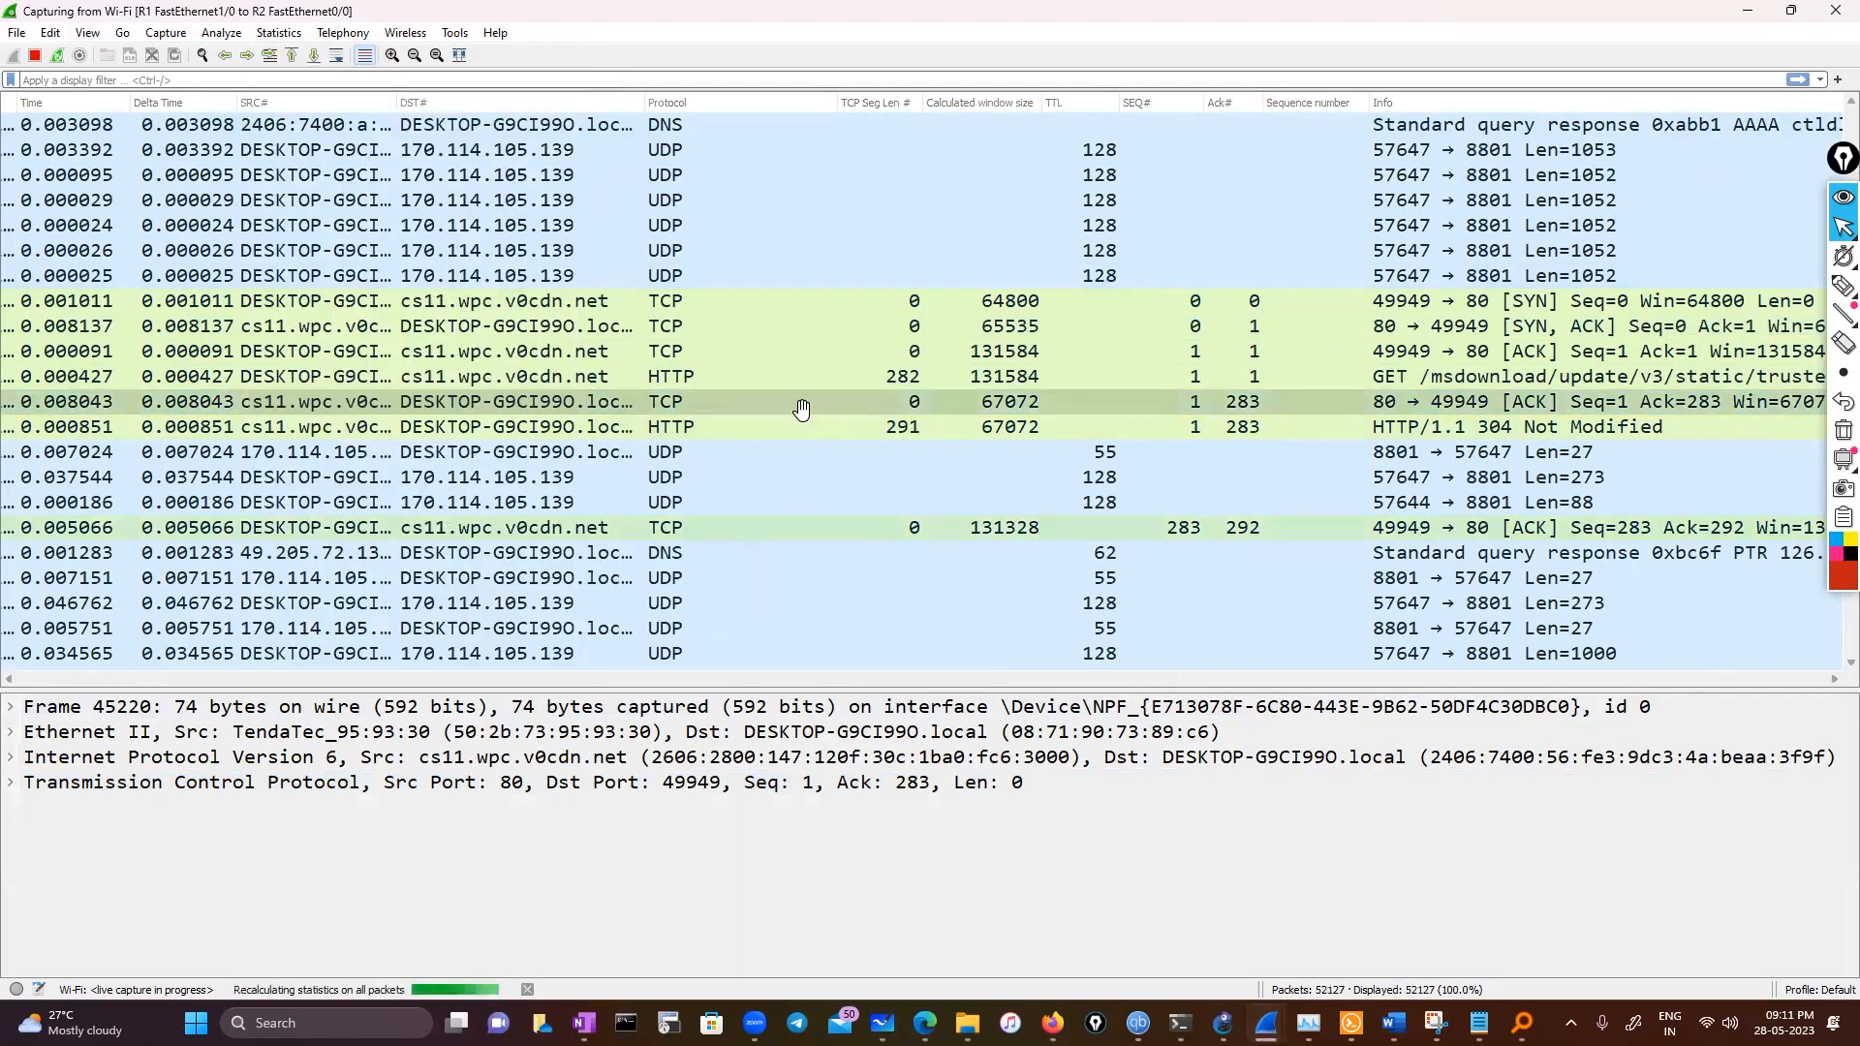
{"action": "scroll", "coordinate": [873, 520], "scroll_direction": "down", "scroll_amount": 2}
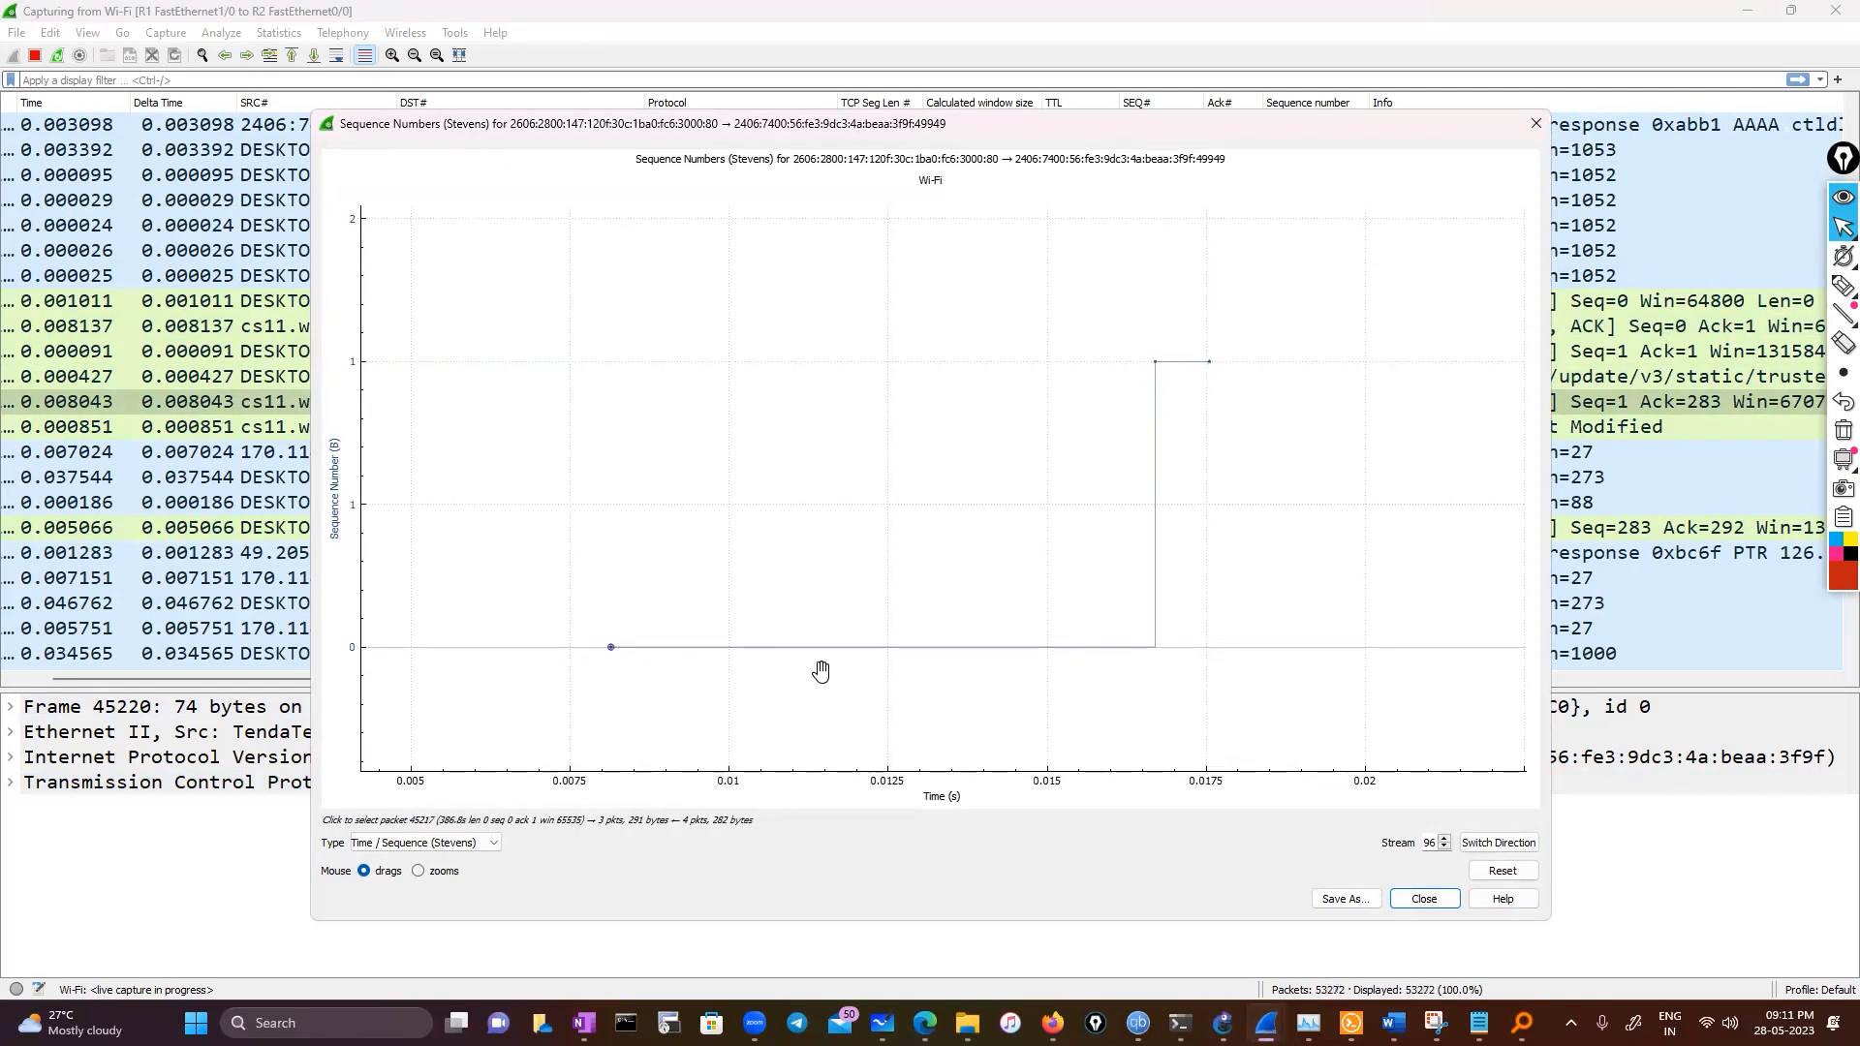
{"action": "left_click", "coordinate": [1537, 126]}
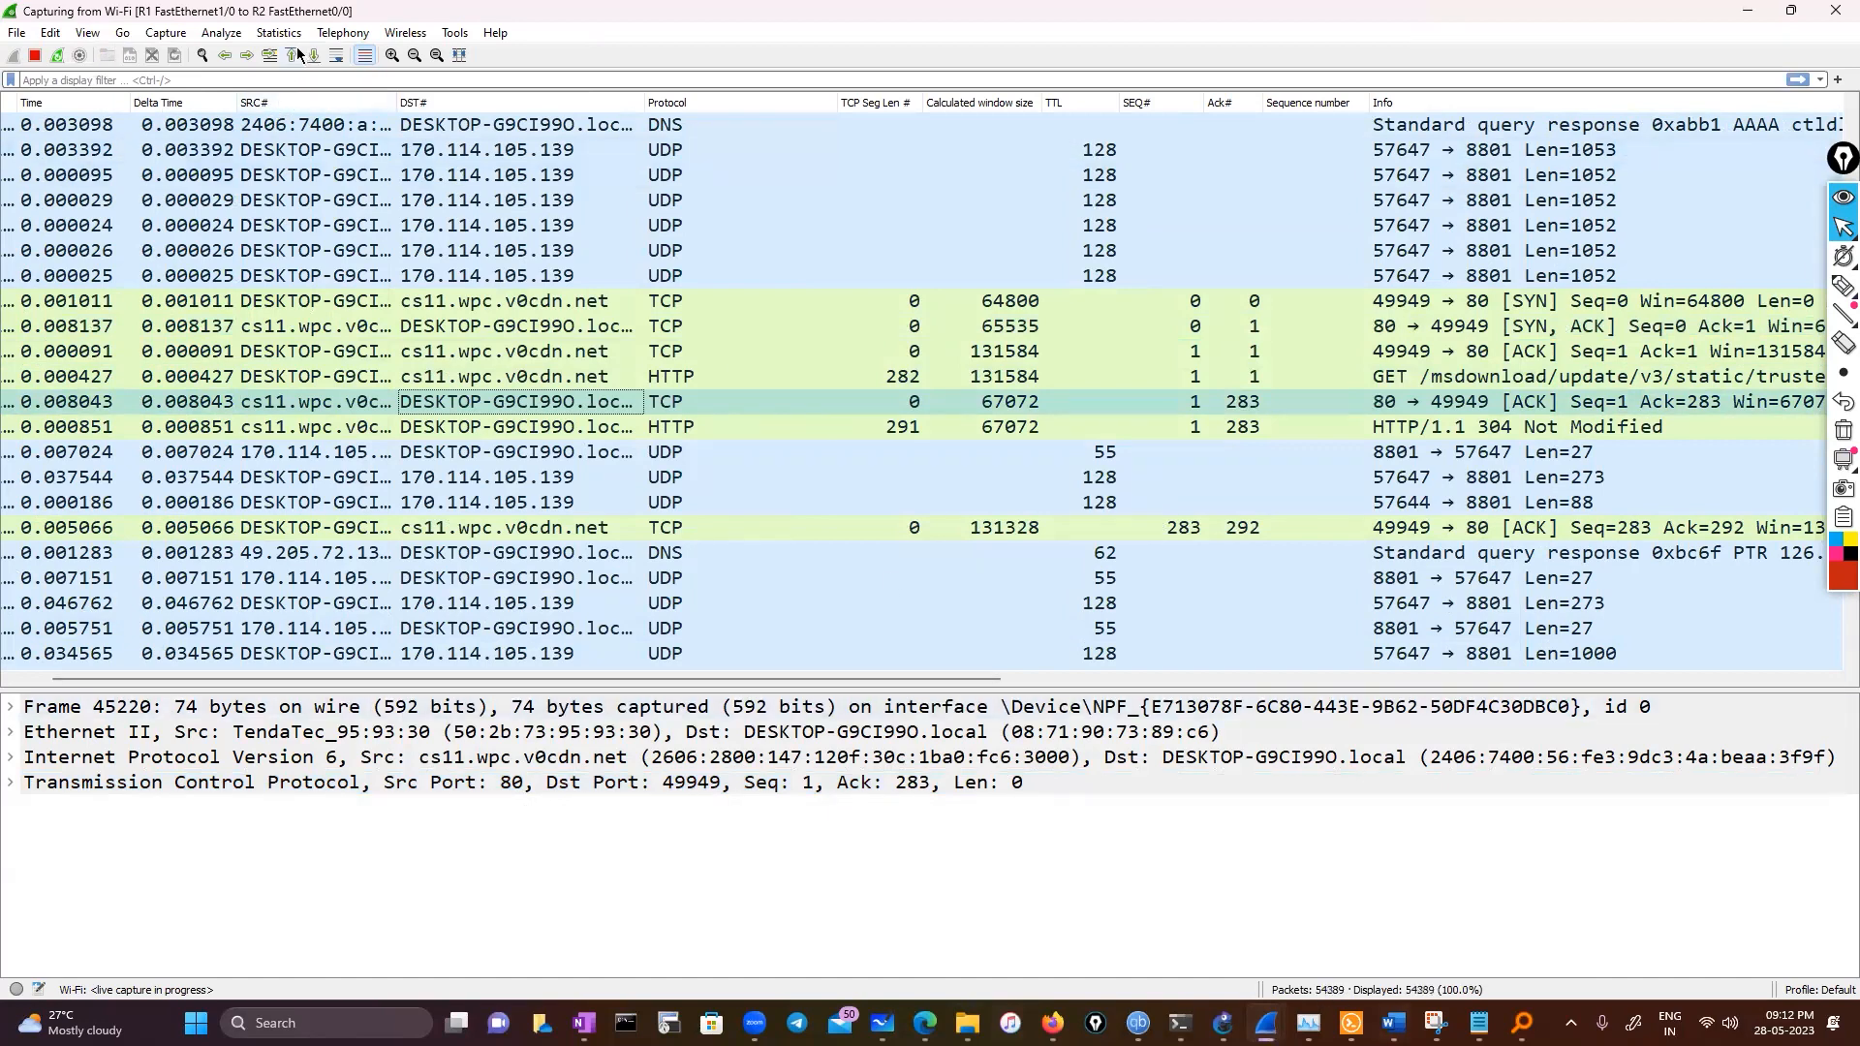
Open Expert Information and jump to the first TCP Zero Window segment packet
{"action": "left_click", "coordinate": [15, 989]}
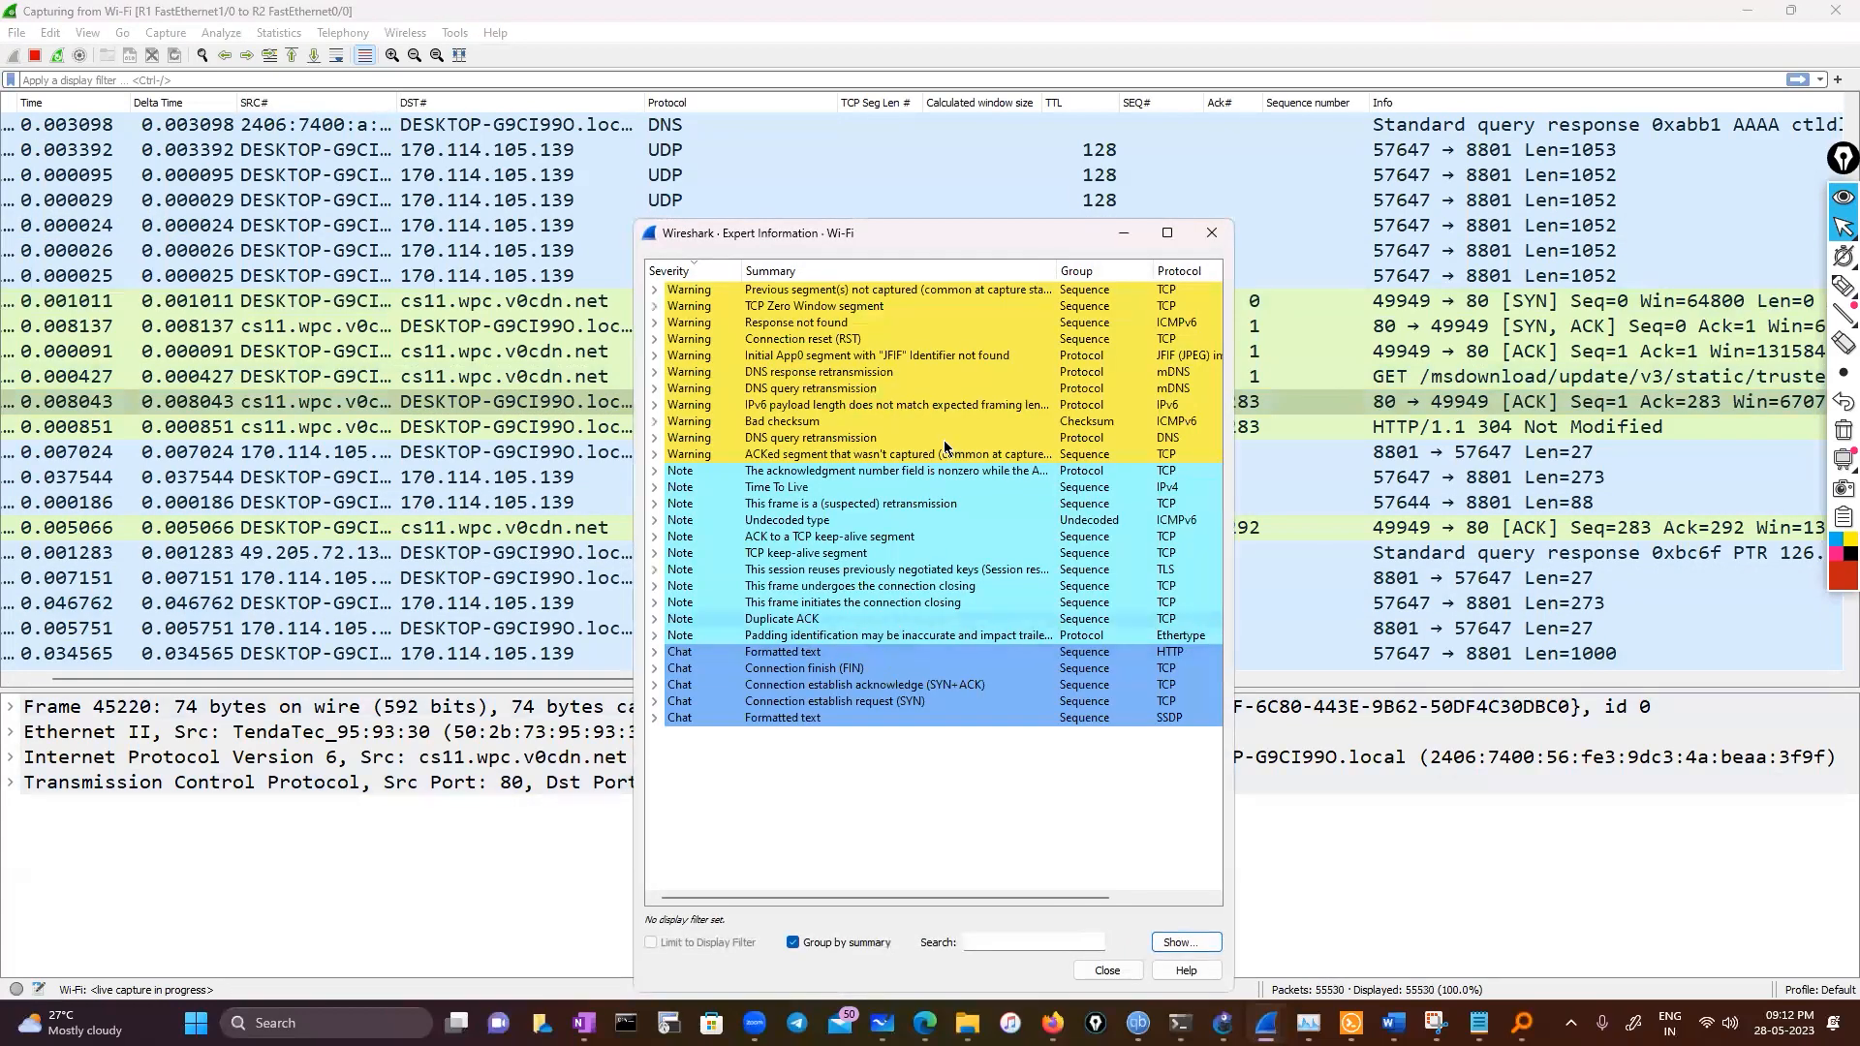
{"action": "left_click", "coordinate": [653, 306]}
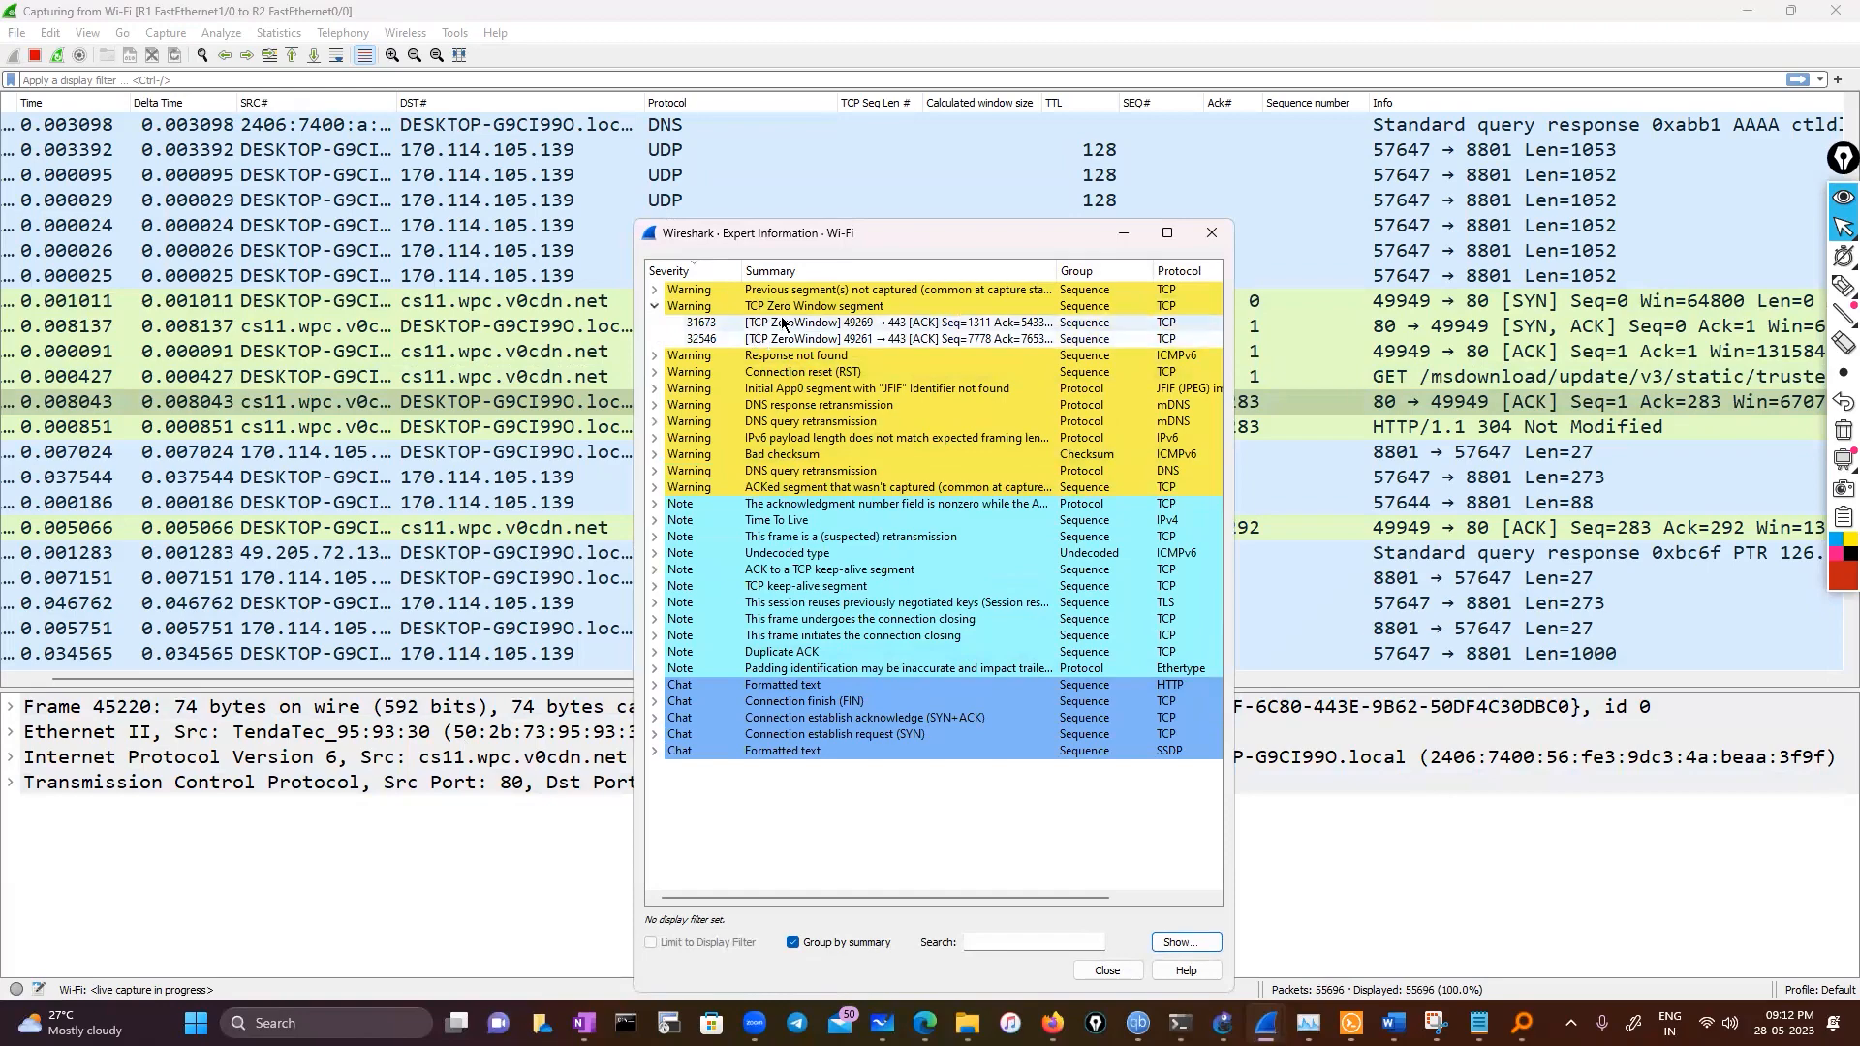
{"action": "left_click", "coordinate": [783, 323]}
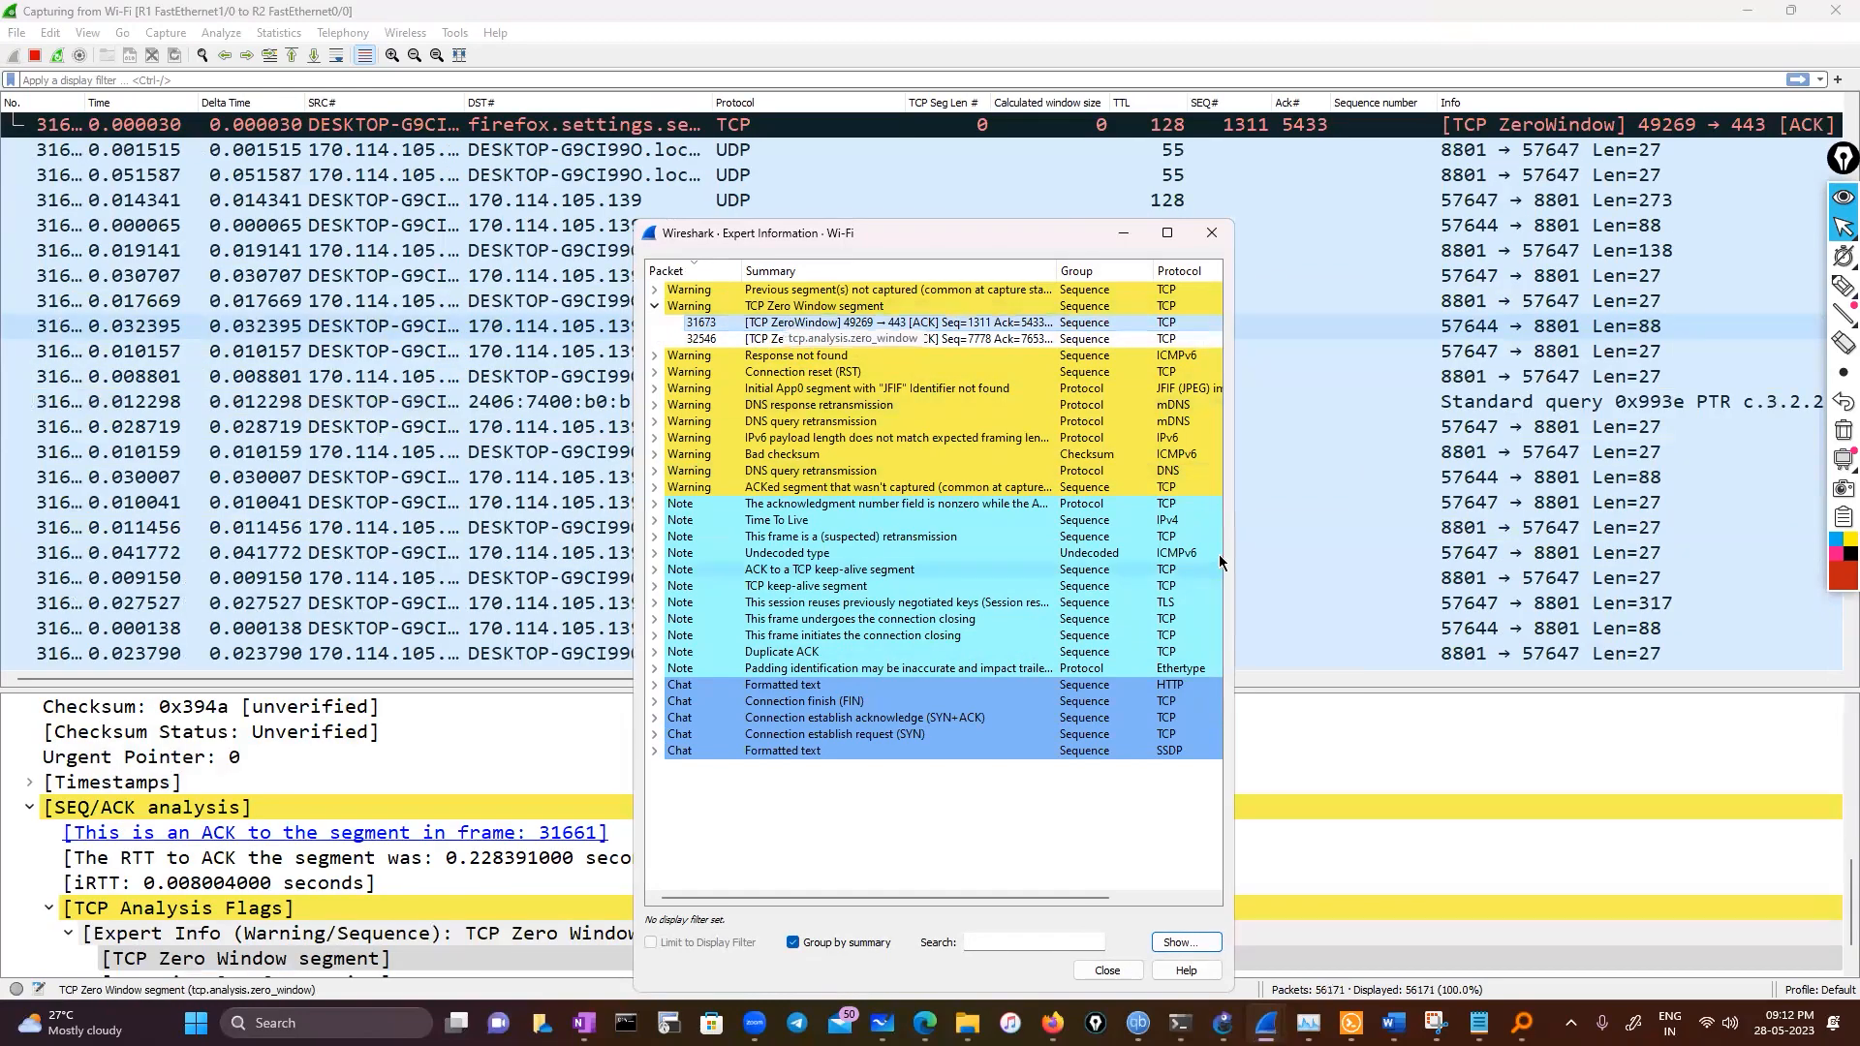
{"action": "scroll", "coordinate": [1303, 511], "scroll_direction": "up", "scroll_amount": 2}
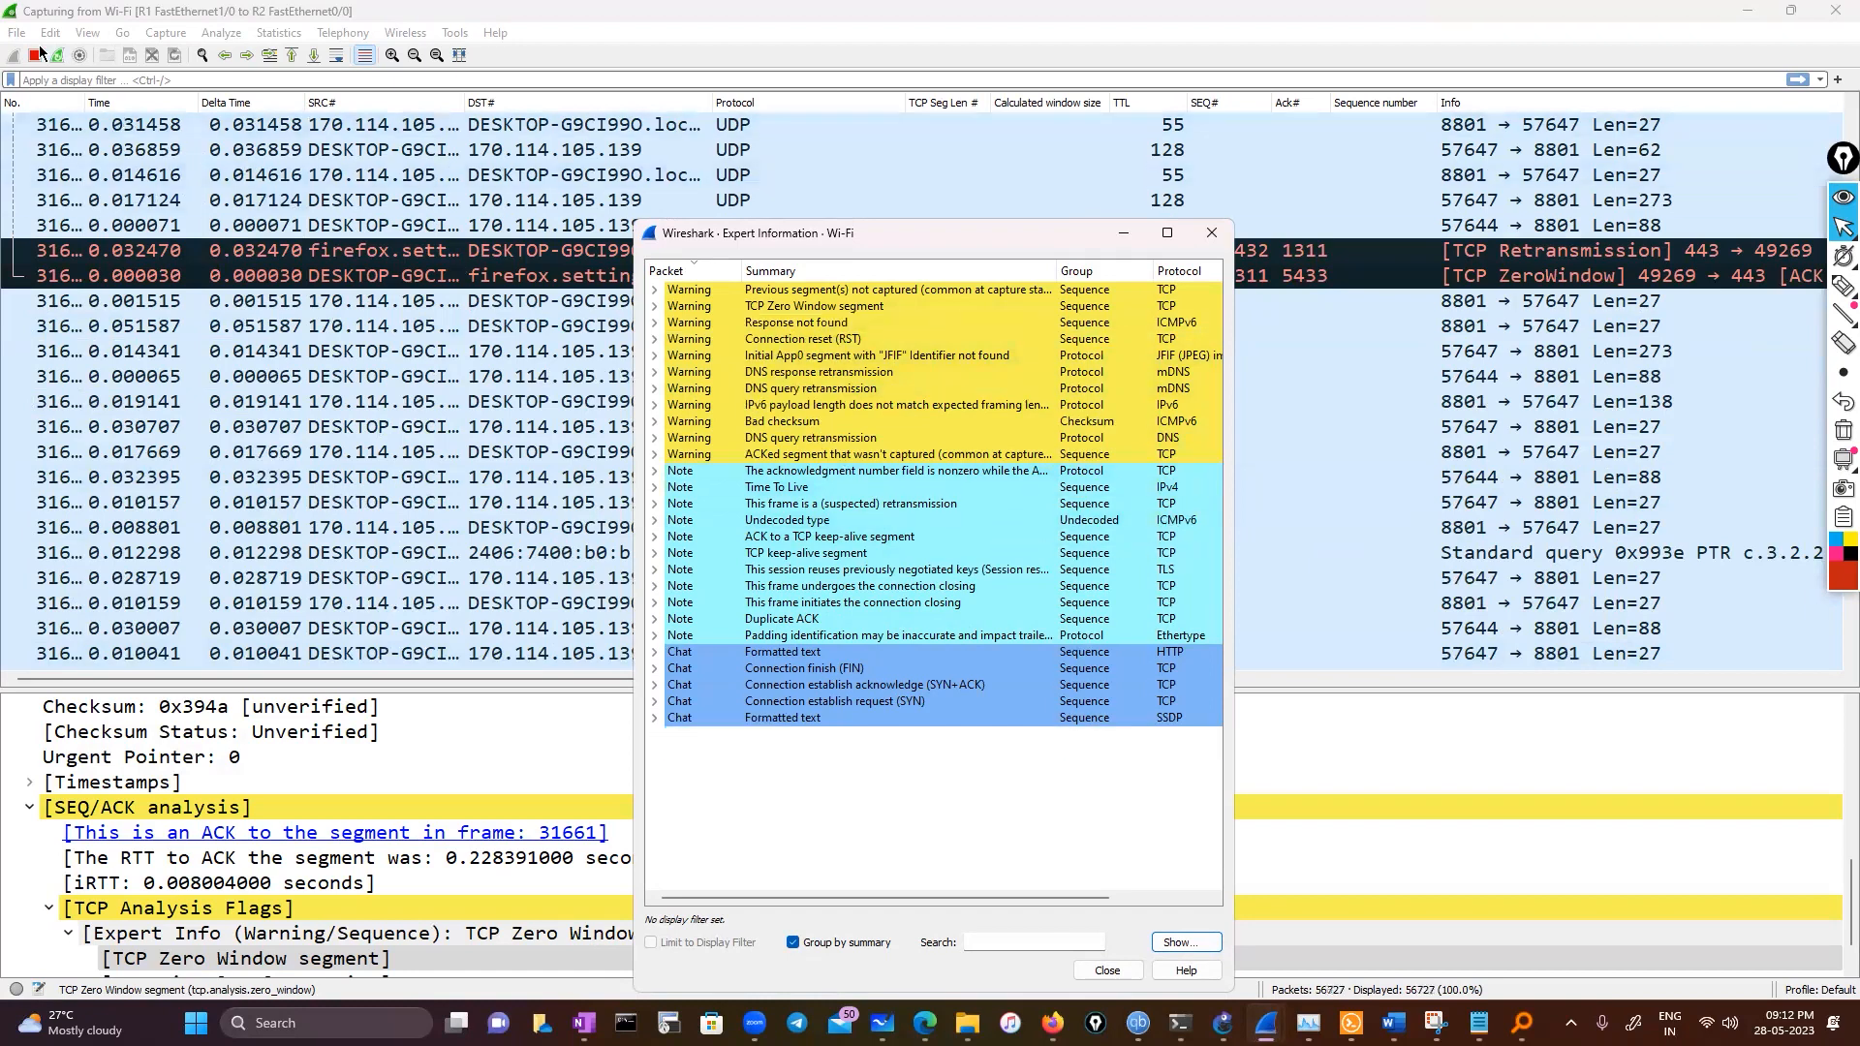
Reopen Expert Information and jump to the second TCP Zero Window segment packet
{"action": "left_click", "coordinate": [16, 989]}
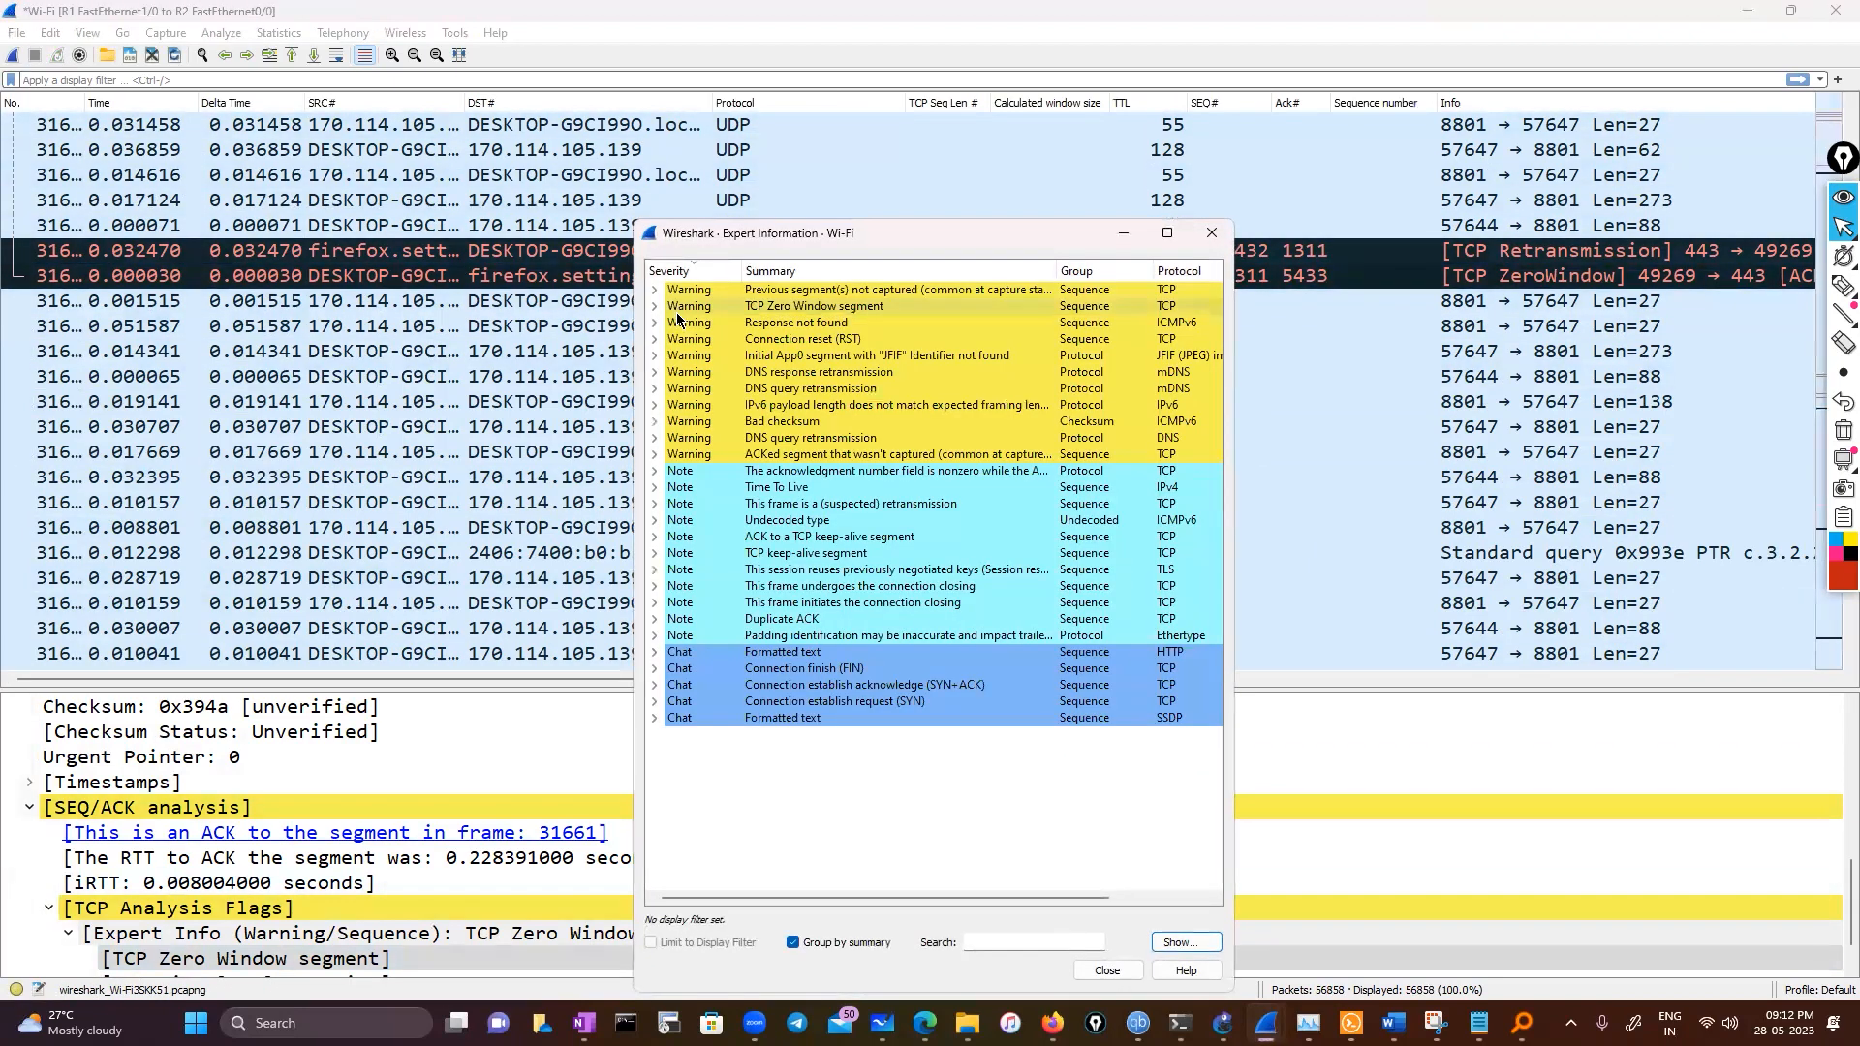
{"action": "left_click", "coordinate": [656, 305]}
{"action": "left_click", "coordinate": [831, 339]}
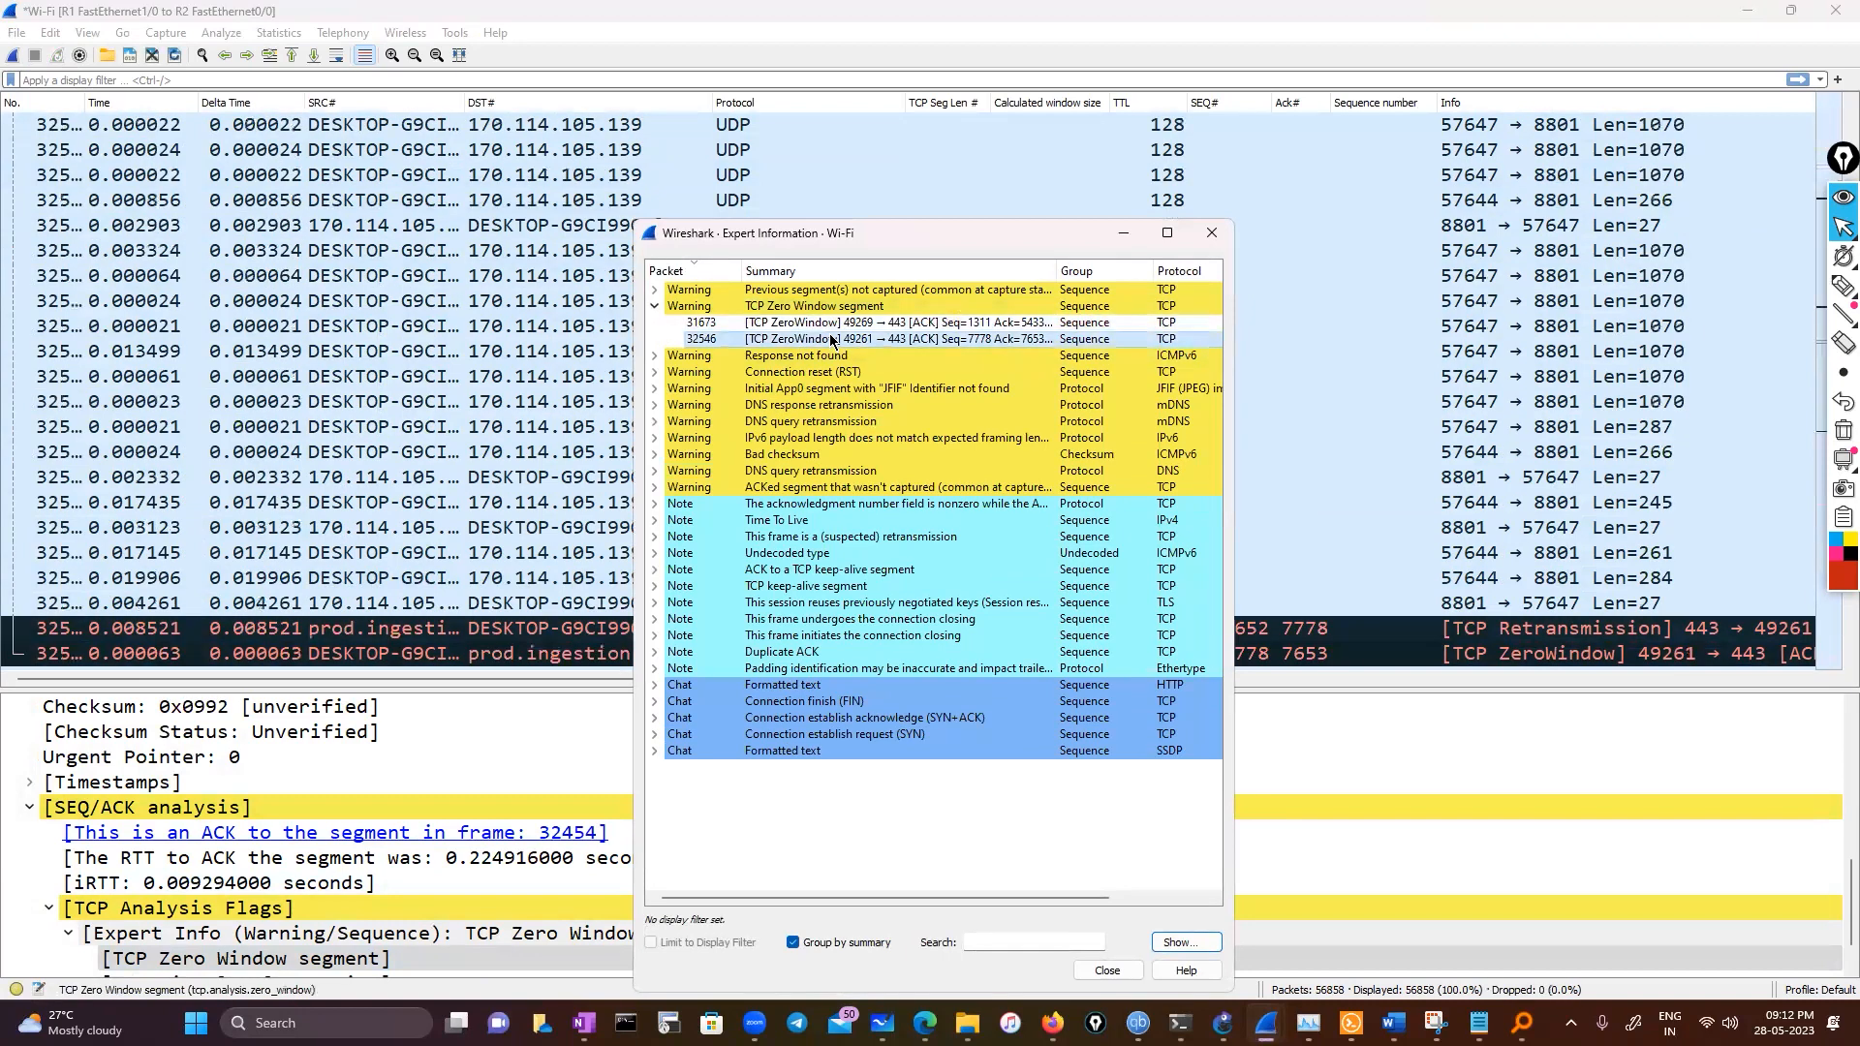
{"action": "left_click_drag", "start_coordinate": [909, 236], "coordinate": [877, 176]}
{"action": "left_click", "coordinate": [690, 232]}
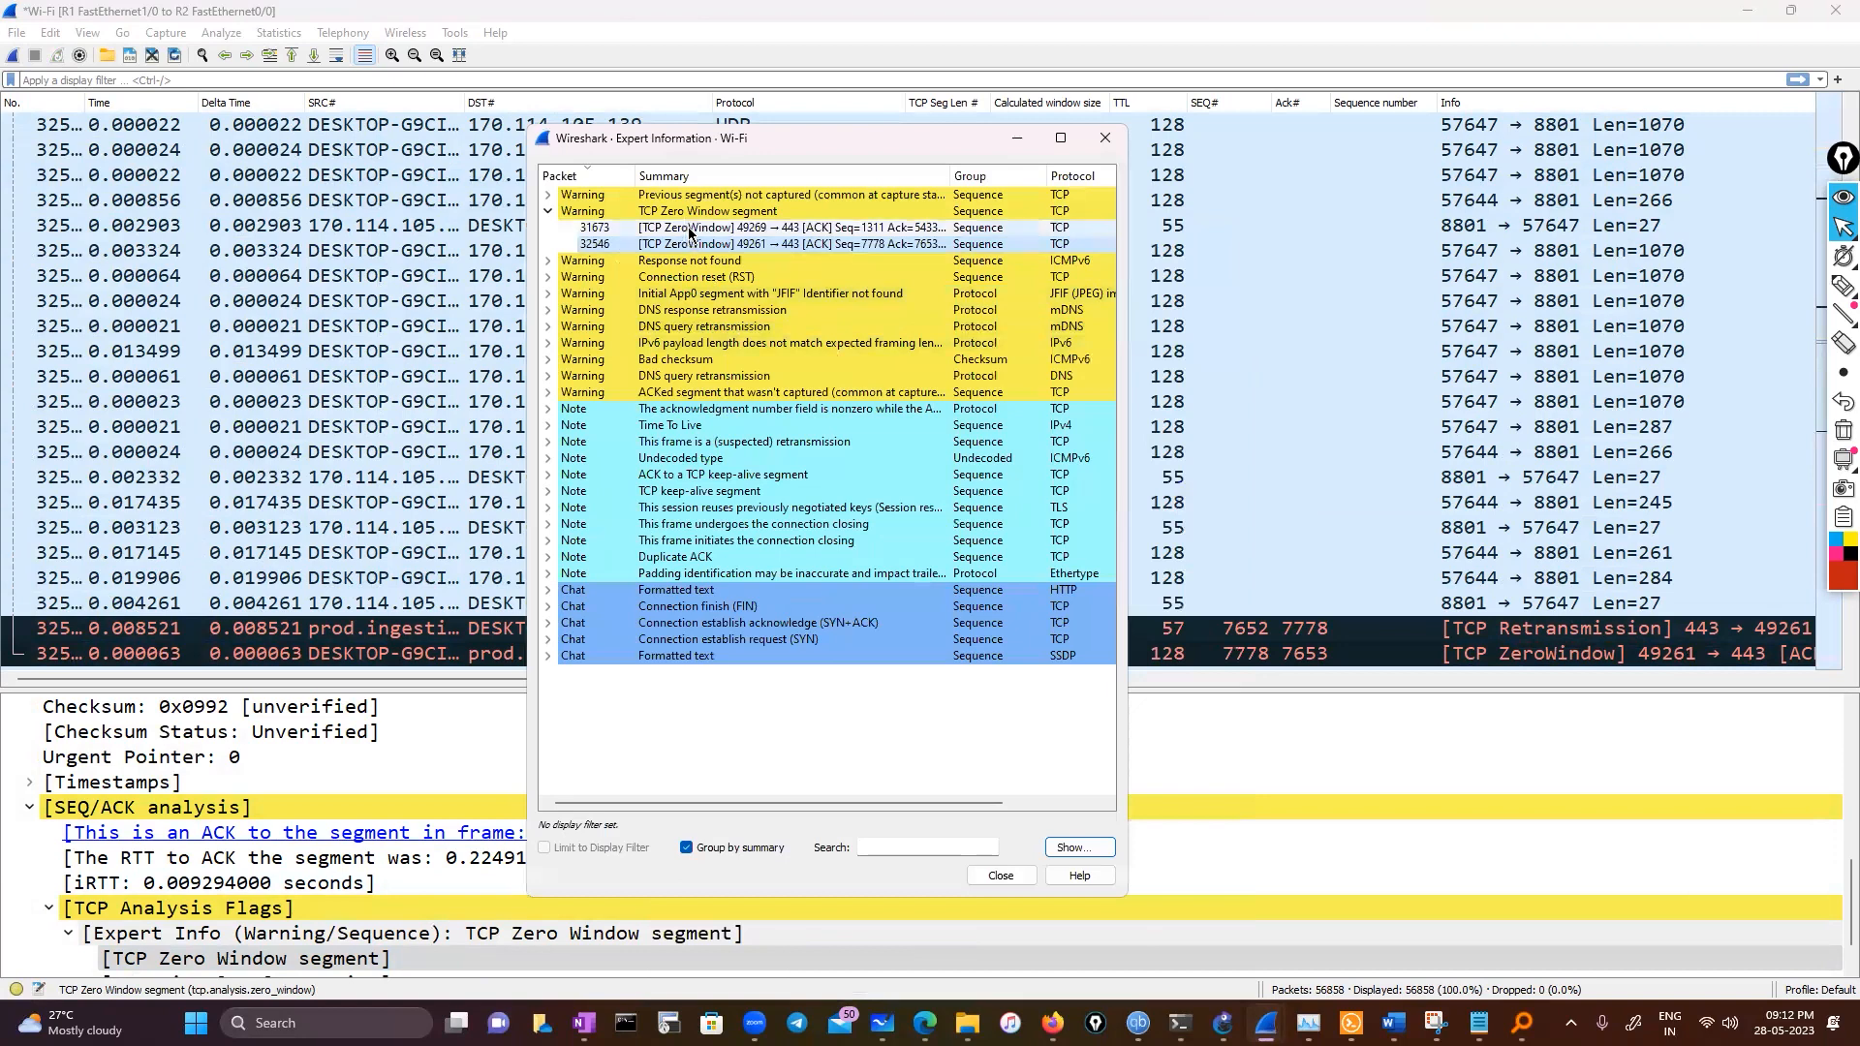
Prepare a filter from the TCP Zero Window segment entry and apply tcp.analysis.zero_window to the packet list
{"action": "right_click", "coordinate": [714, 234]}
{"action": "mouse_move", "coordinate": [711, 261]}
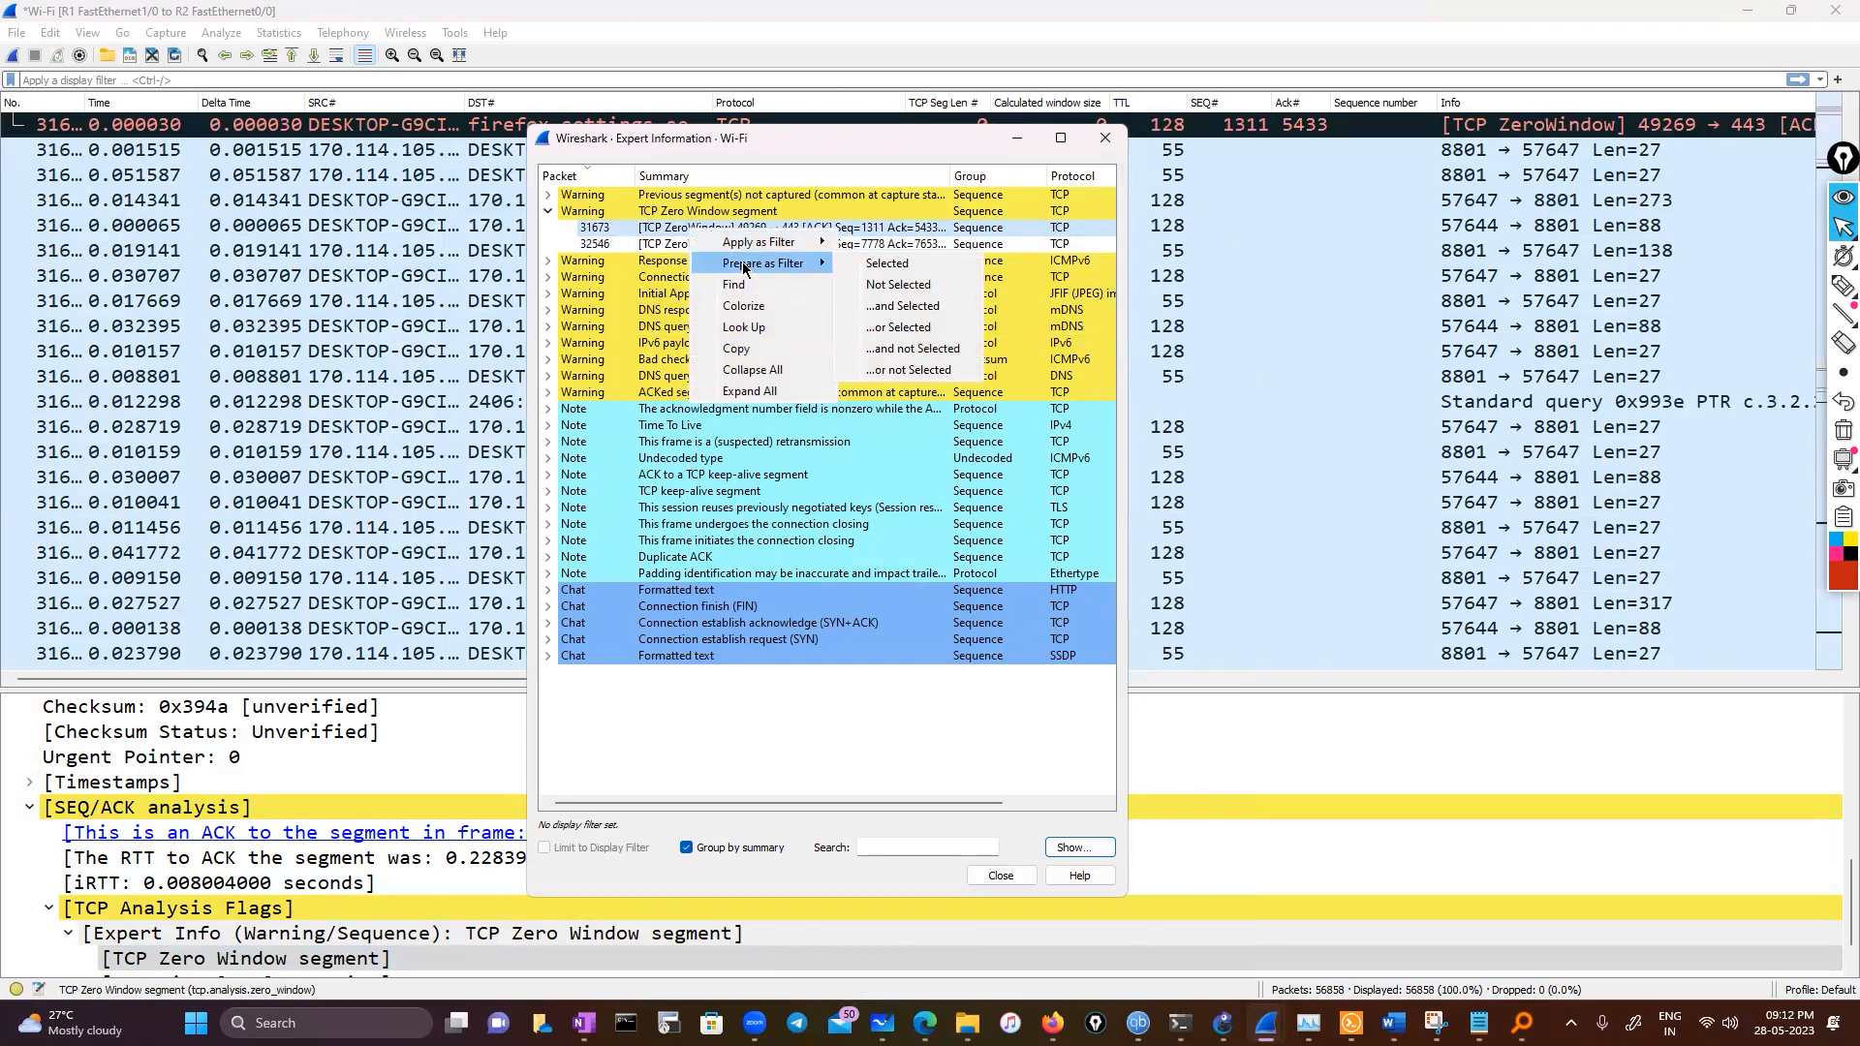
{"action": "left_click", "coordinate": [928, 266]}
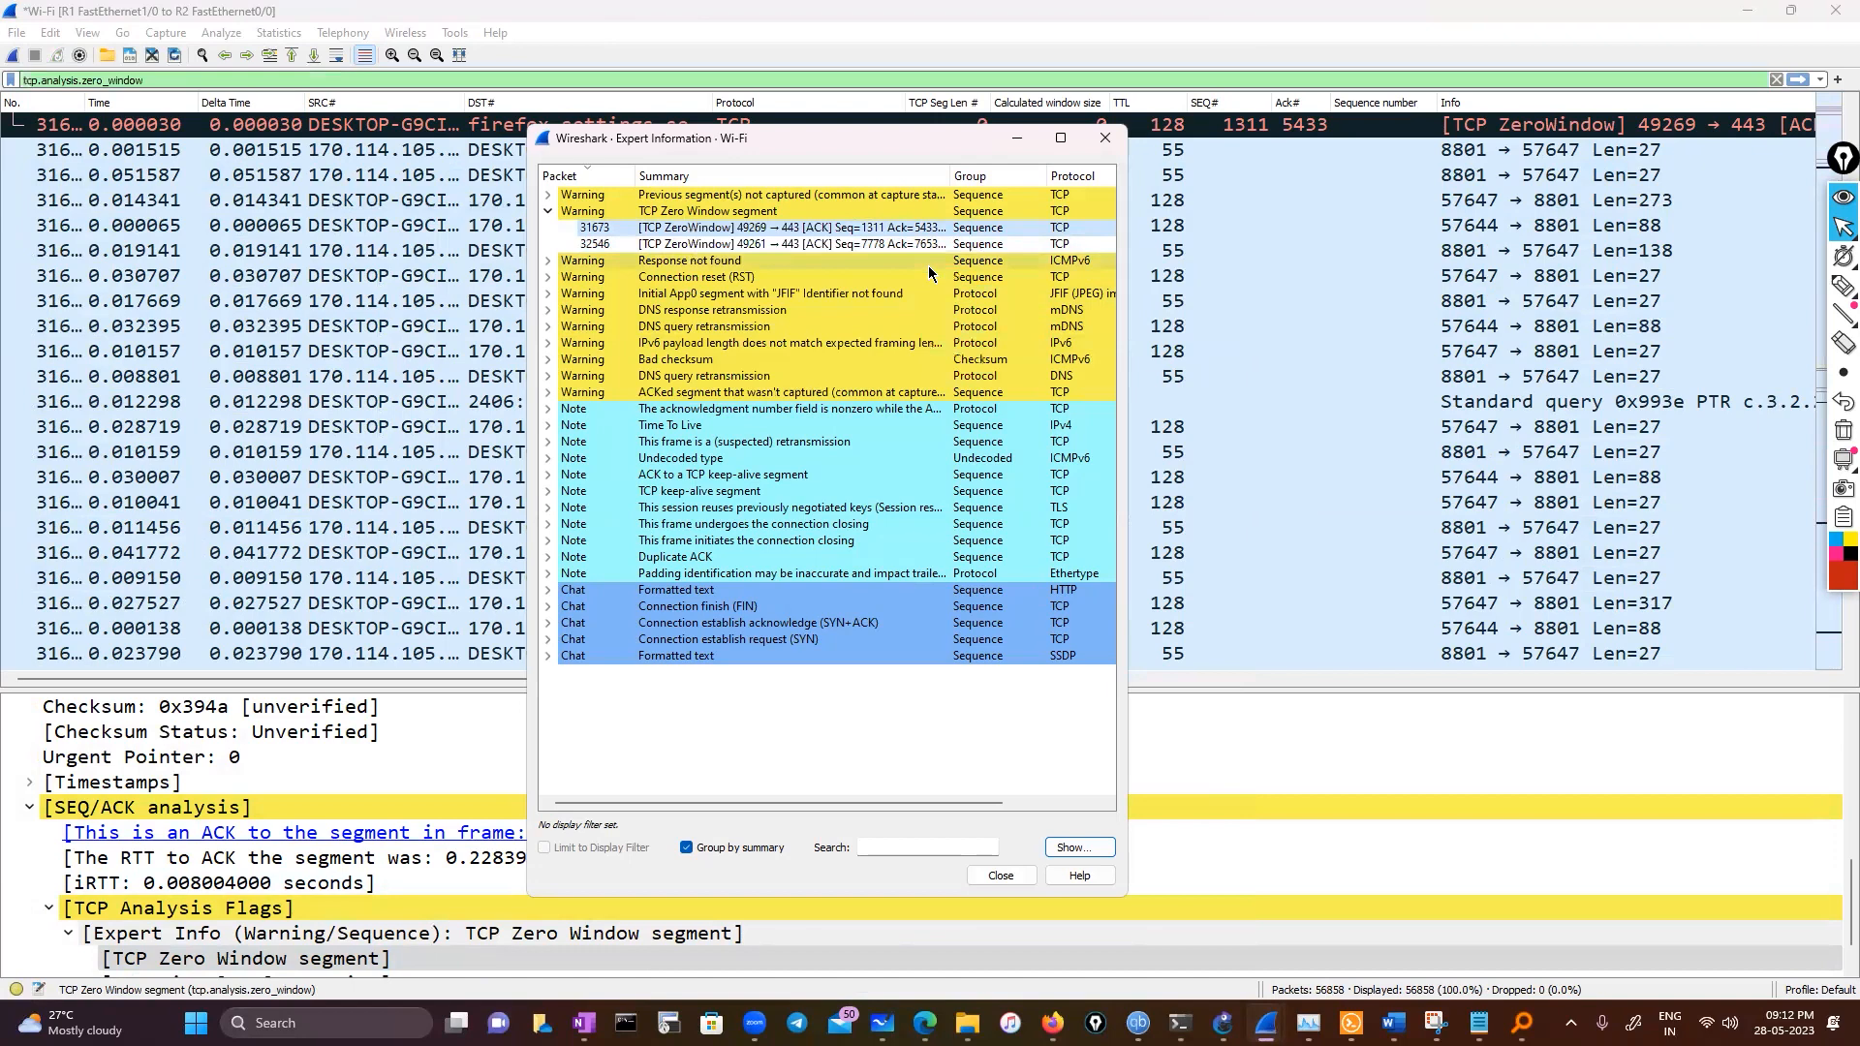
{"action": "left_click", "coordinate": [286, 87]}
{"action": "key", "text": "Return"}
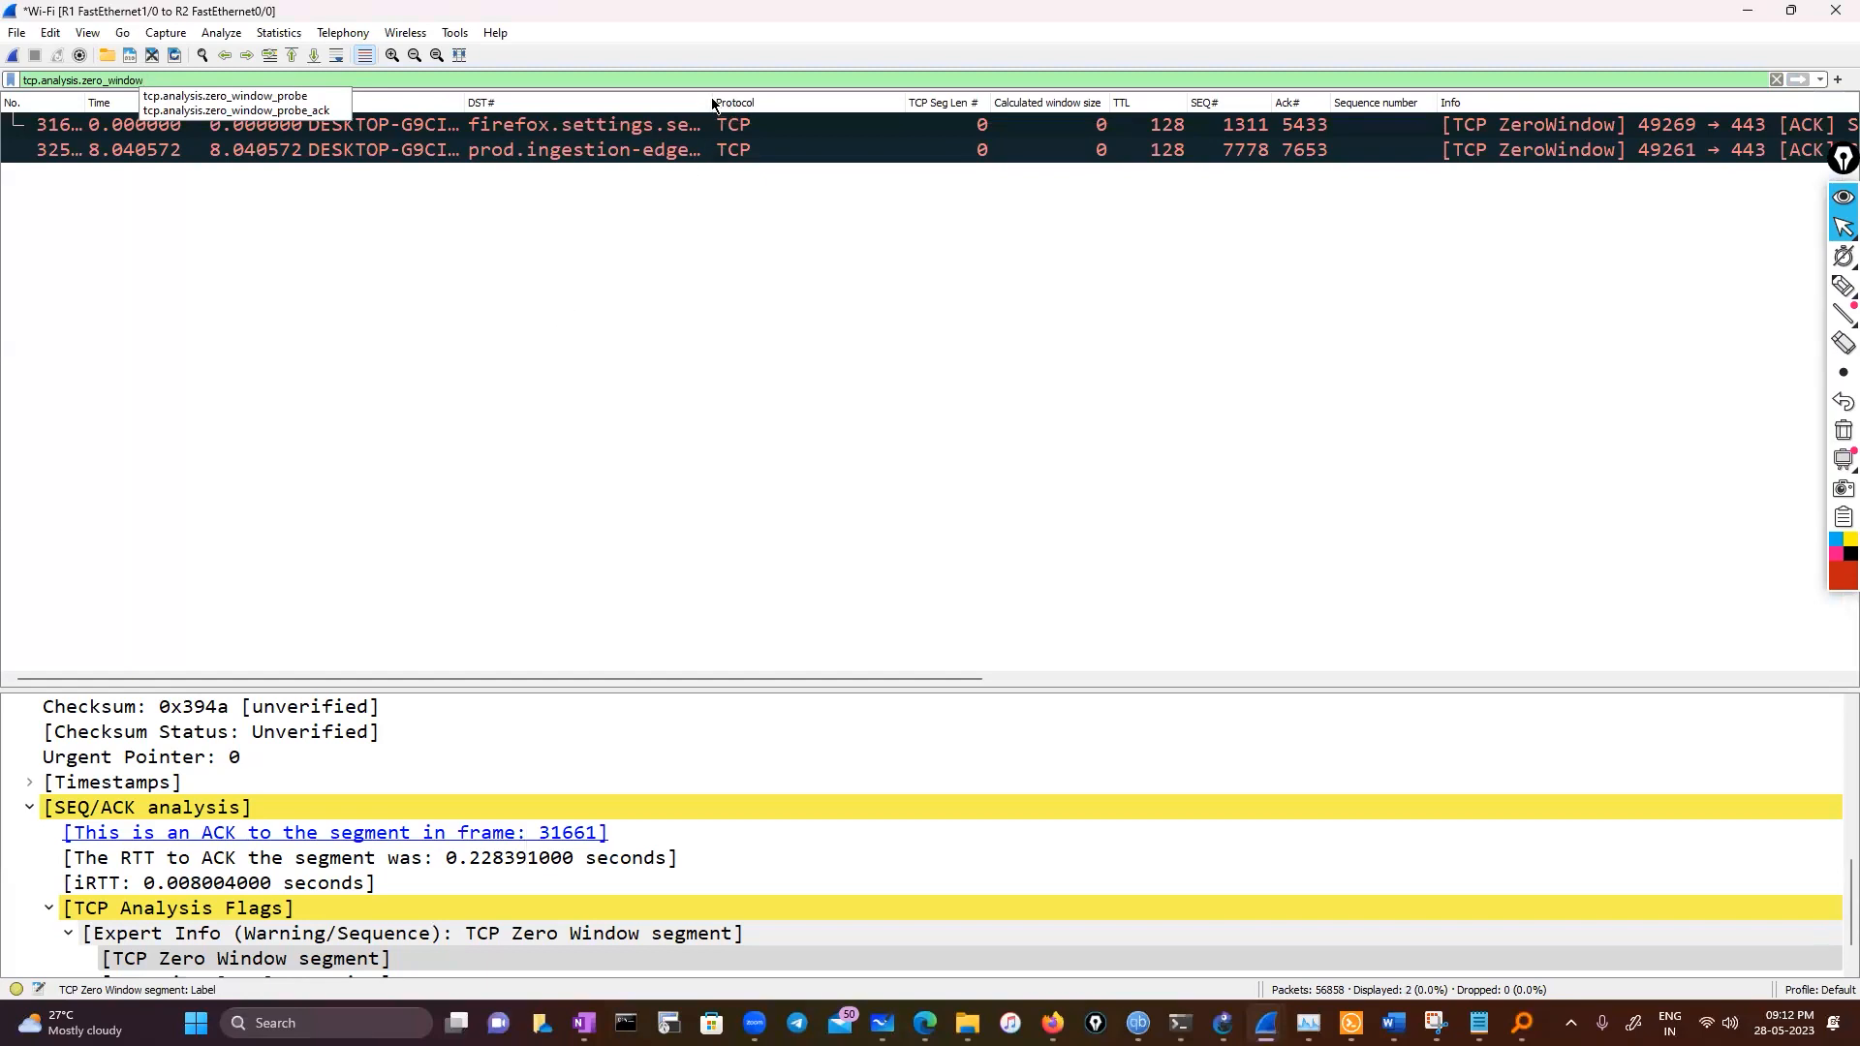
Copy the tcp.analysis.zero_window filter text from the display filter bar
{"action": "left_click_drag", "start_coordinate": [145, 84], "coordinate": [14, 80]}
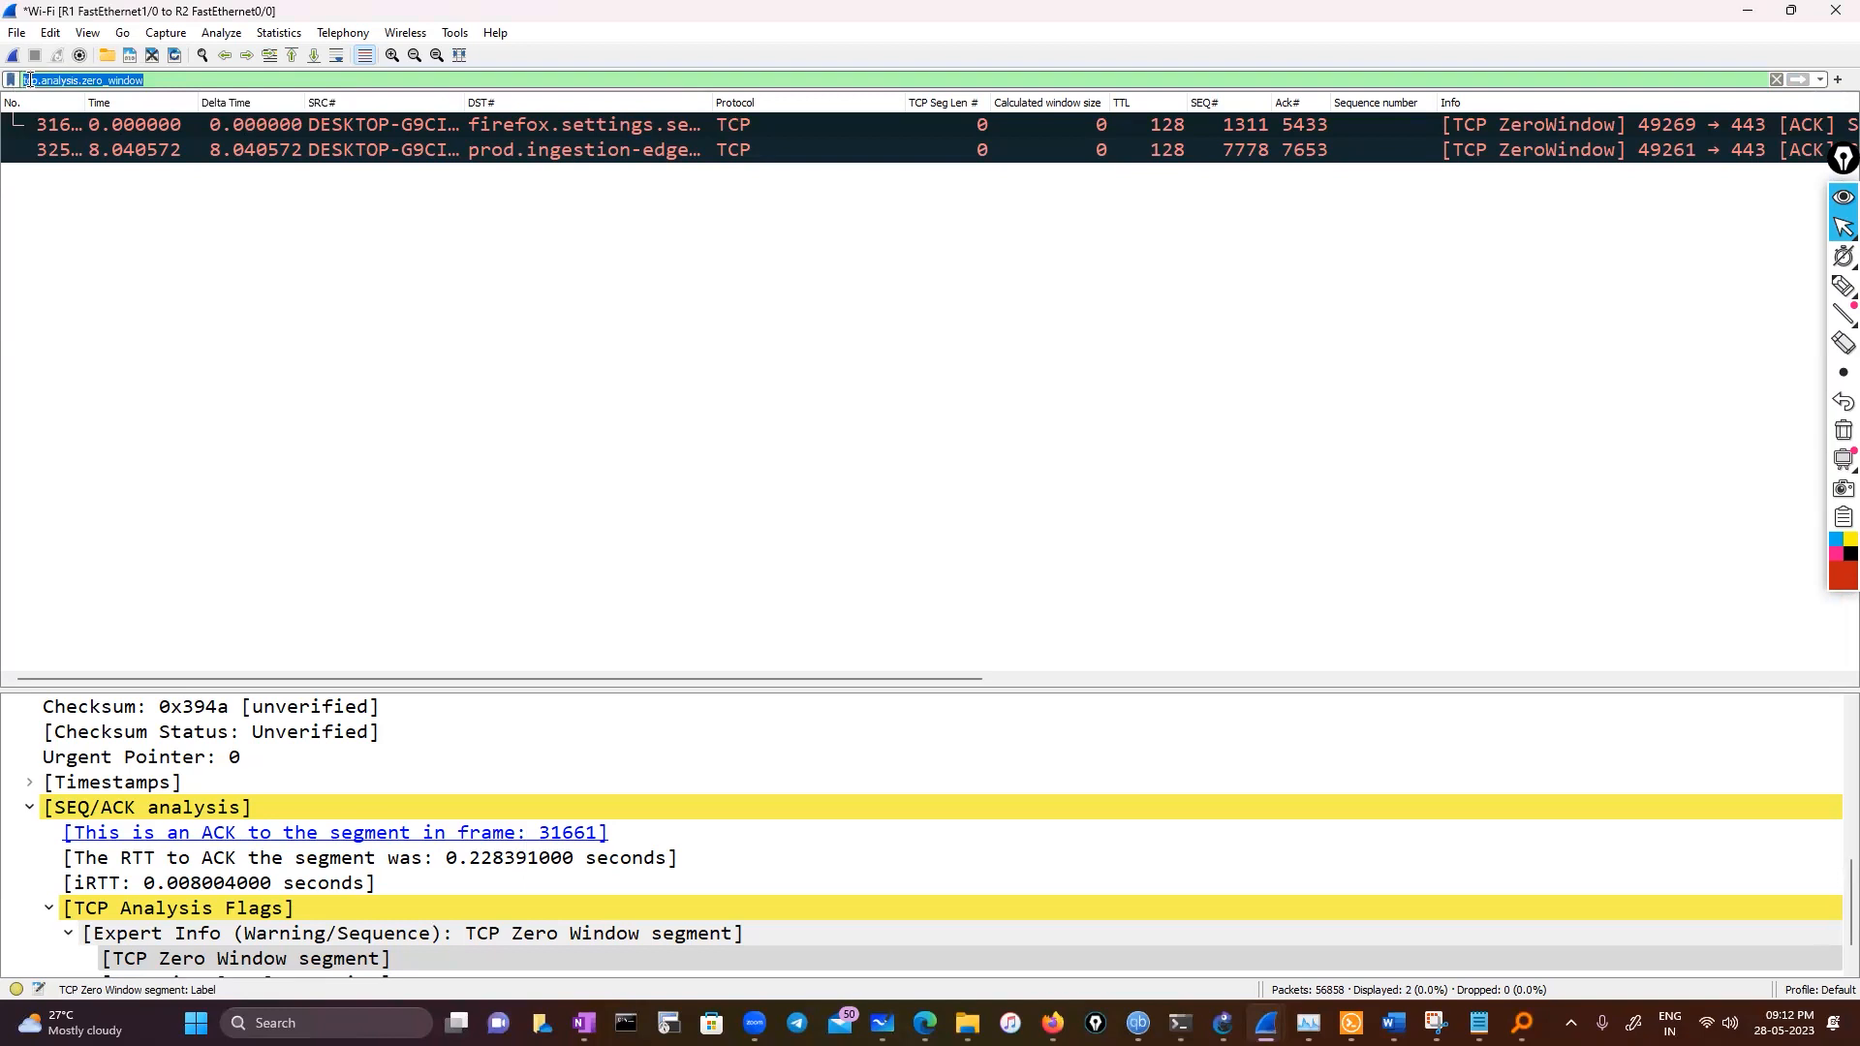
{"action": "right_click", "coordinate": [29, 80]}
{"action": "left_click", "coordinate": [122, 200]}
Open the Time / Sequence (Stevens) stream graph for the filtered zero-window packet
{"action": "left_click", "coordinate": [224, 33]}
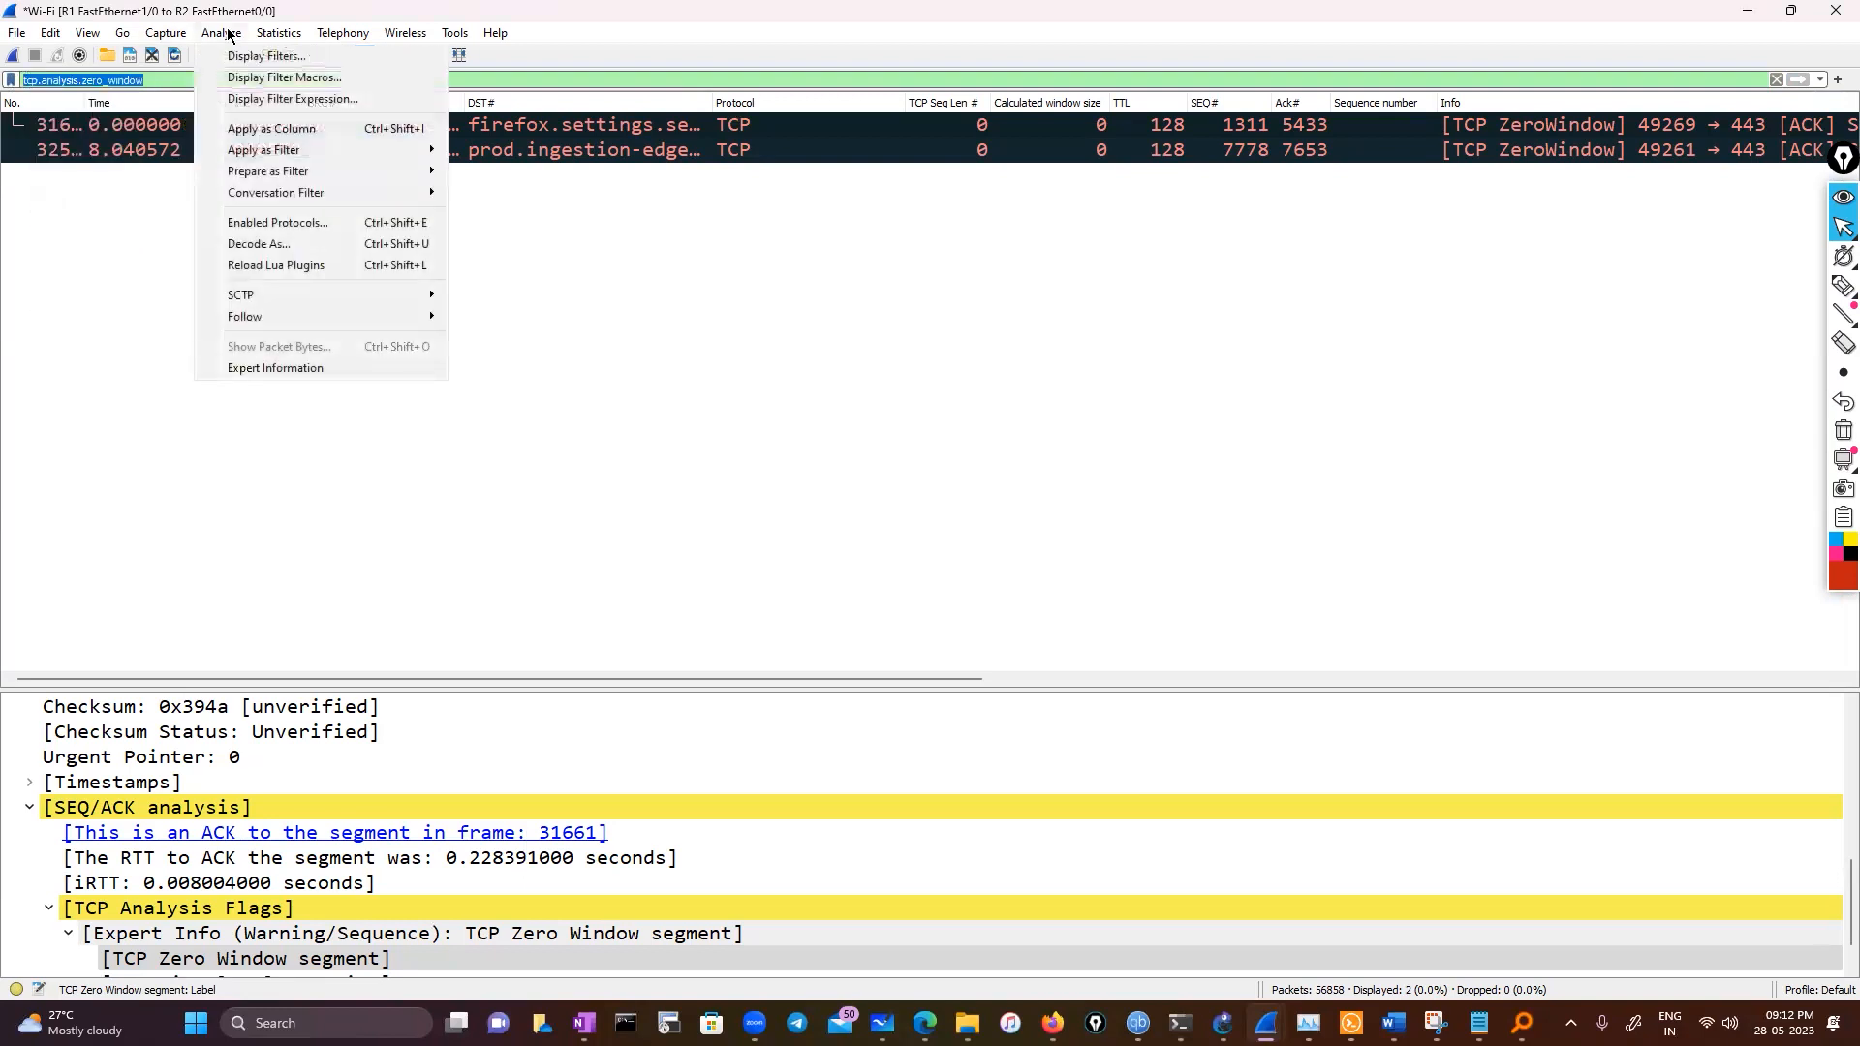
{"action": "mouse_move", "coordinate": [294, 41]}
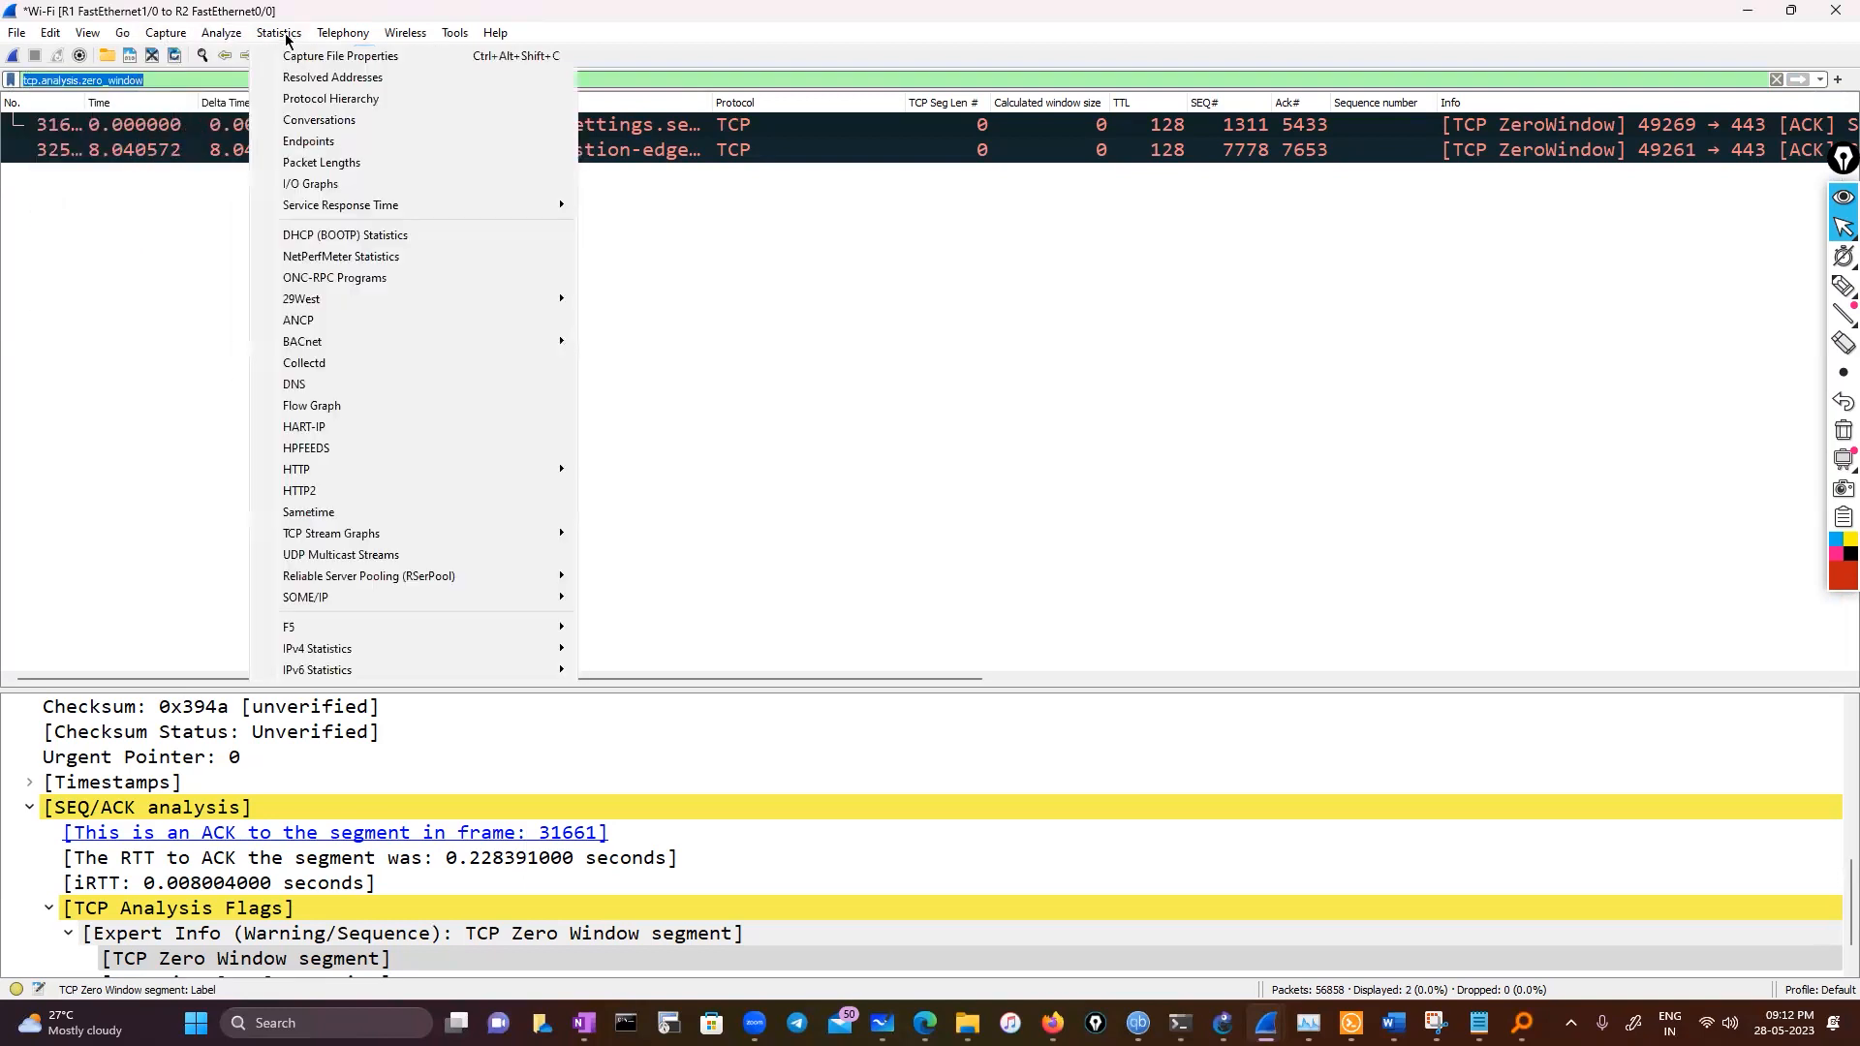
{"action": "mouse_move", "coordinate": [325, 535]}
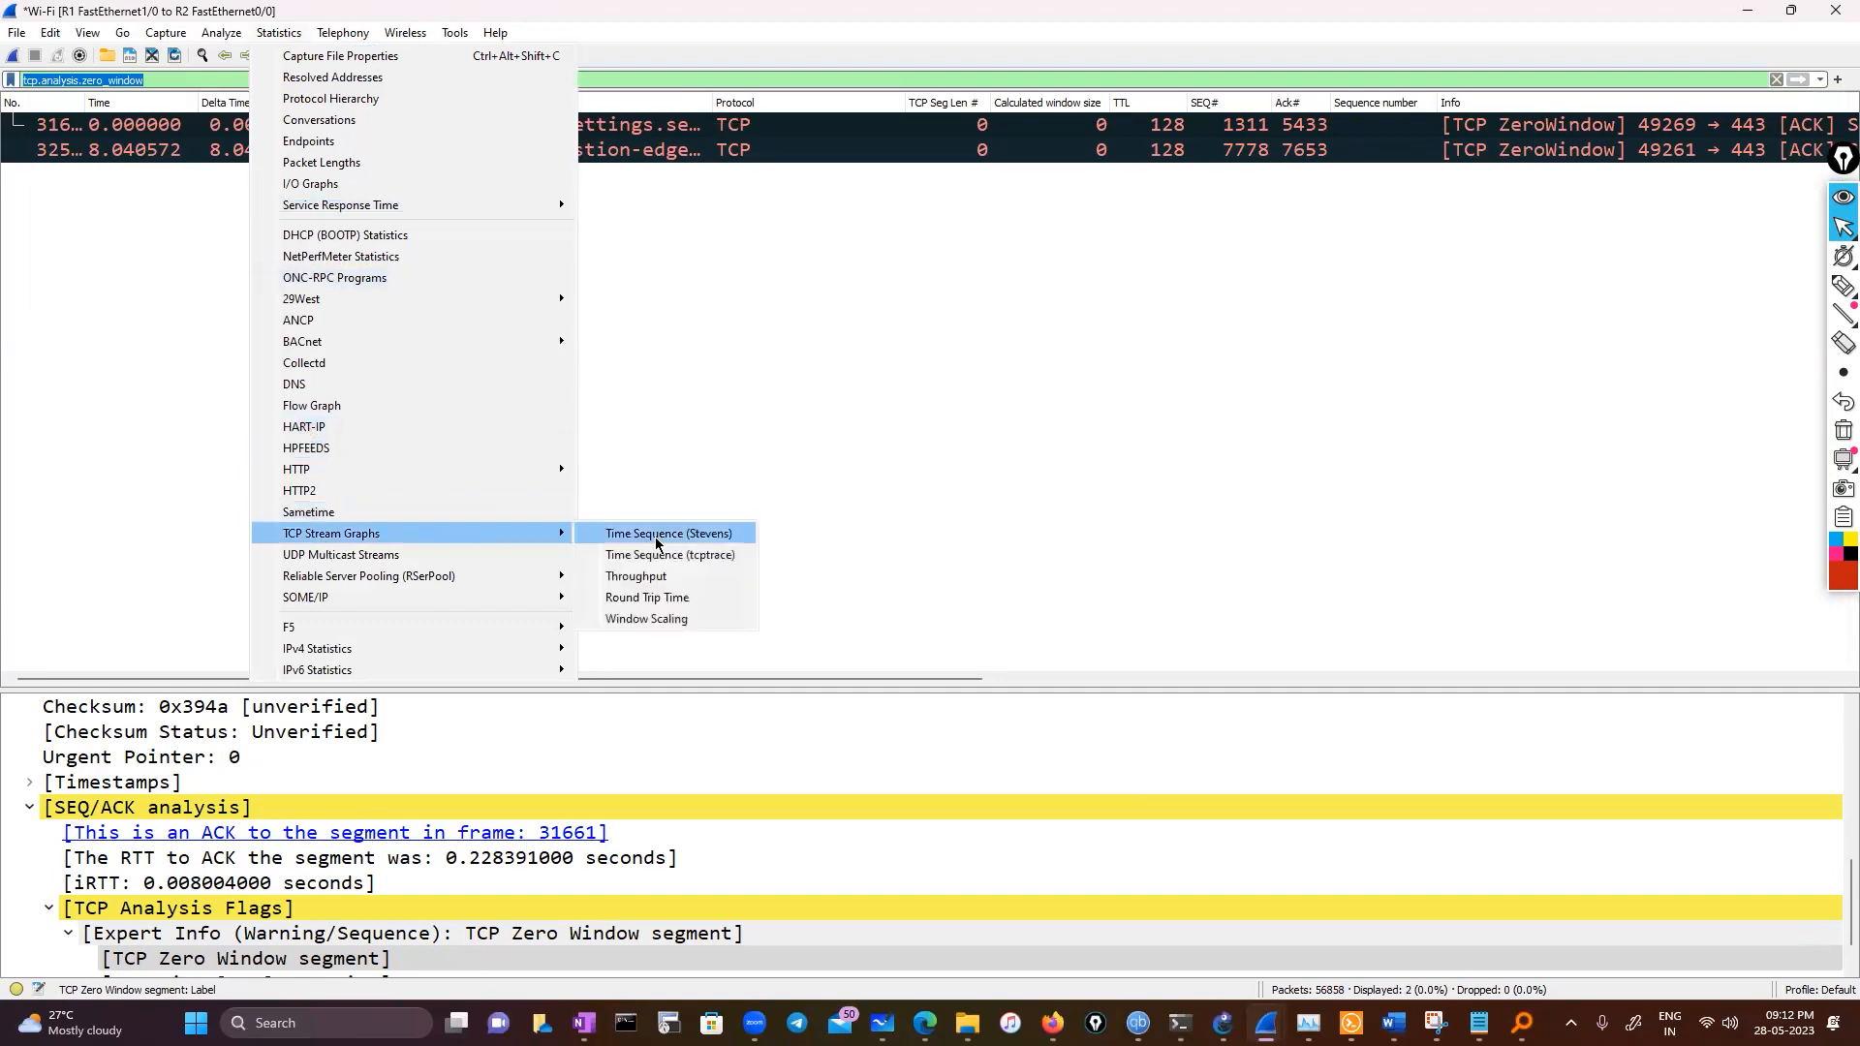
{"action": "left_click", "coordinate": [656, 544]}
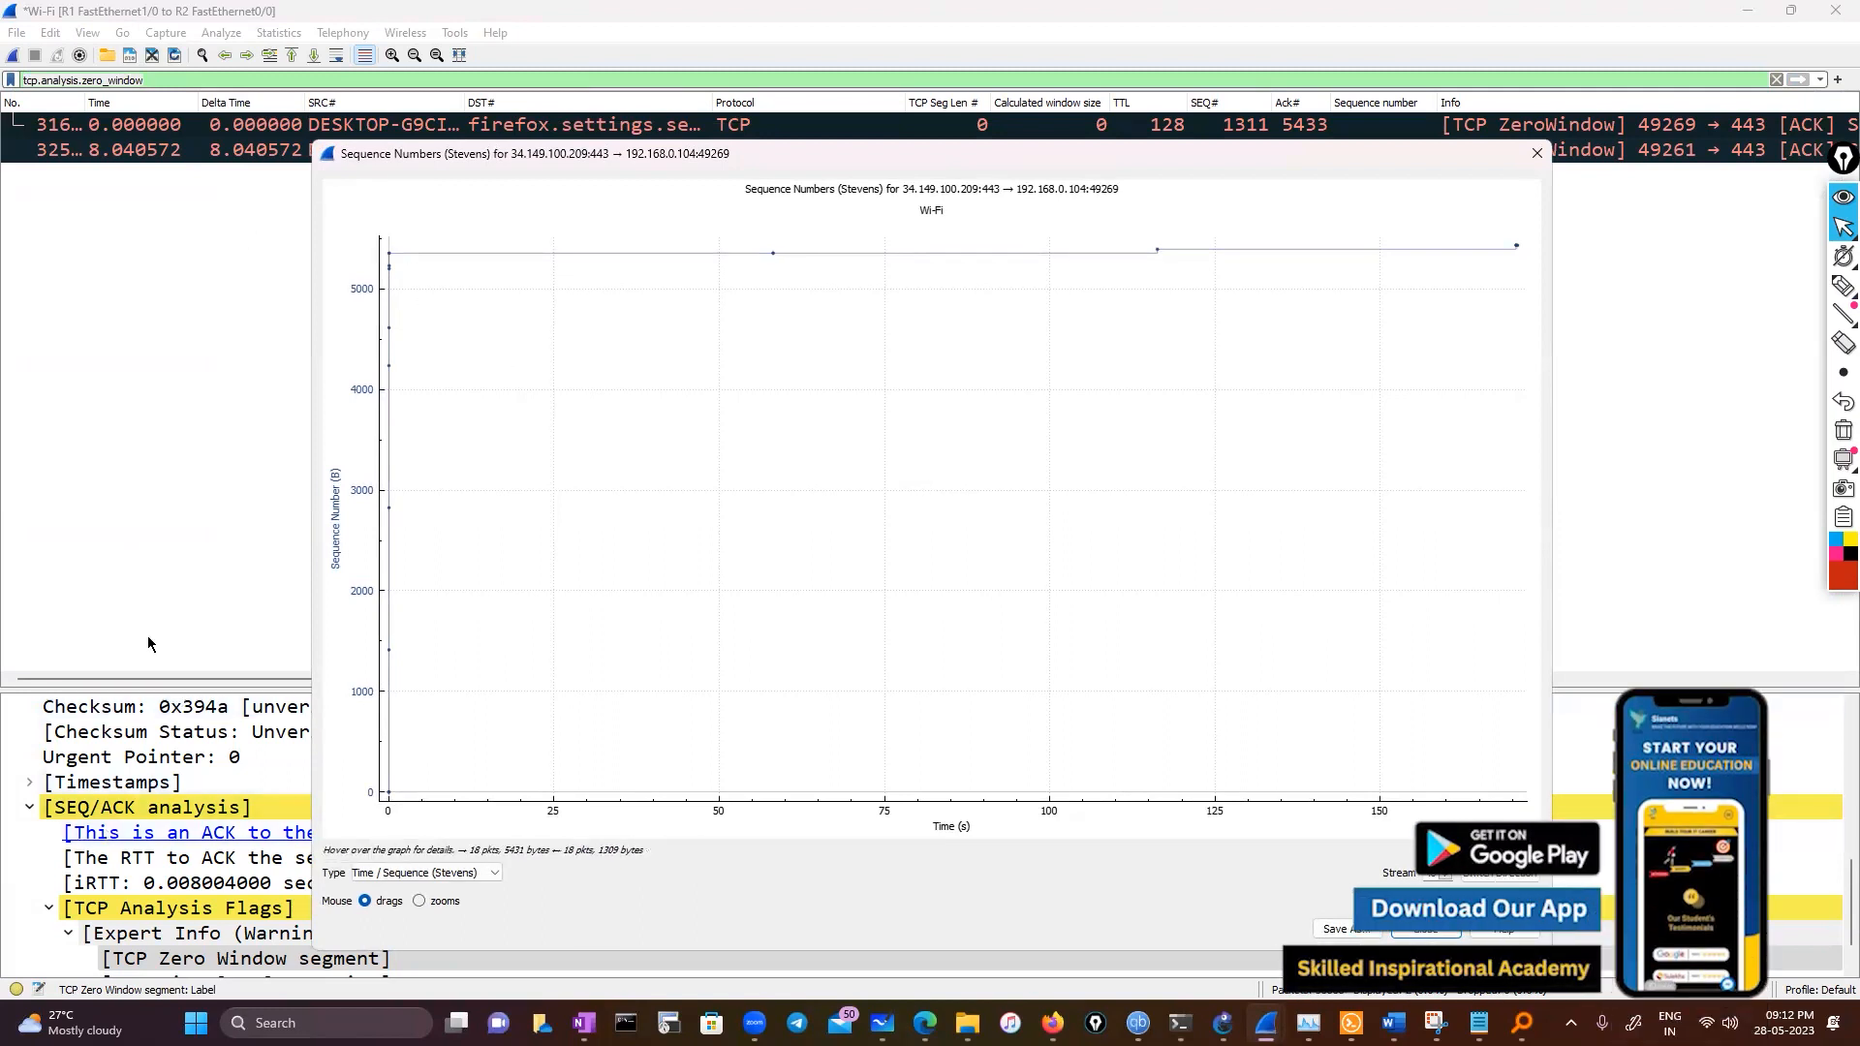
{"action": "left_click", "coordinate": [224, 155]}
Inspect the zero-window packet's TCP details and select its Stream index field
{"action": "scroll", "coordinate": [182, 858], "scroll_direction": "down", "scroll_amount": 1}
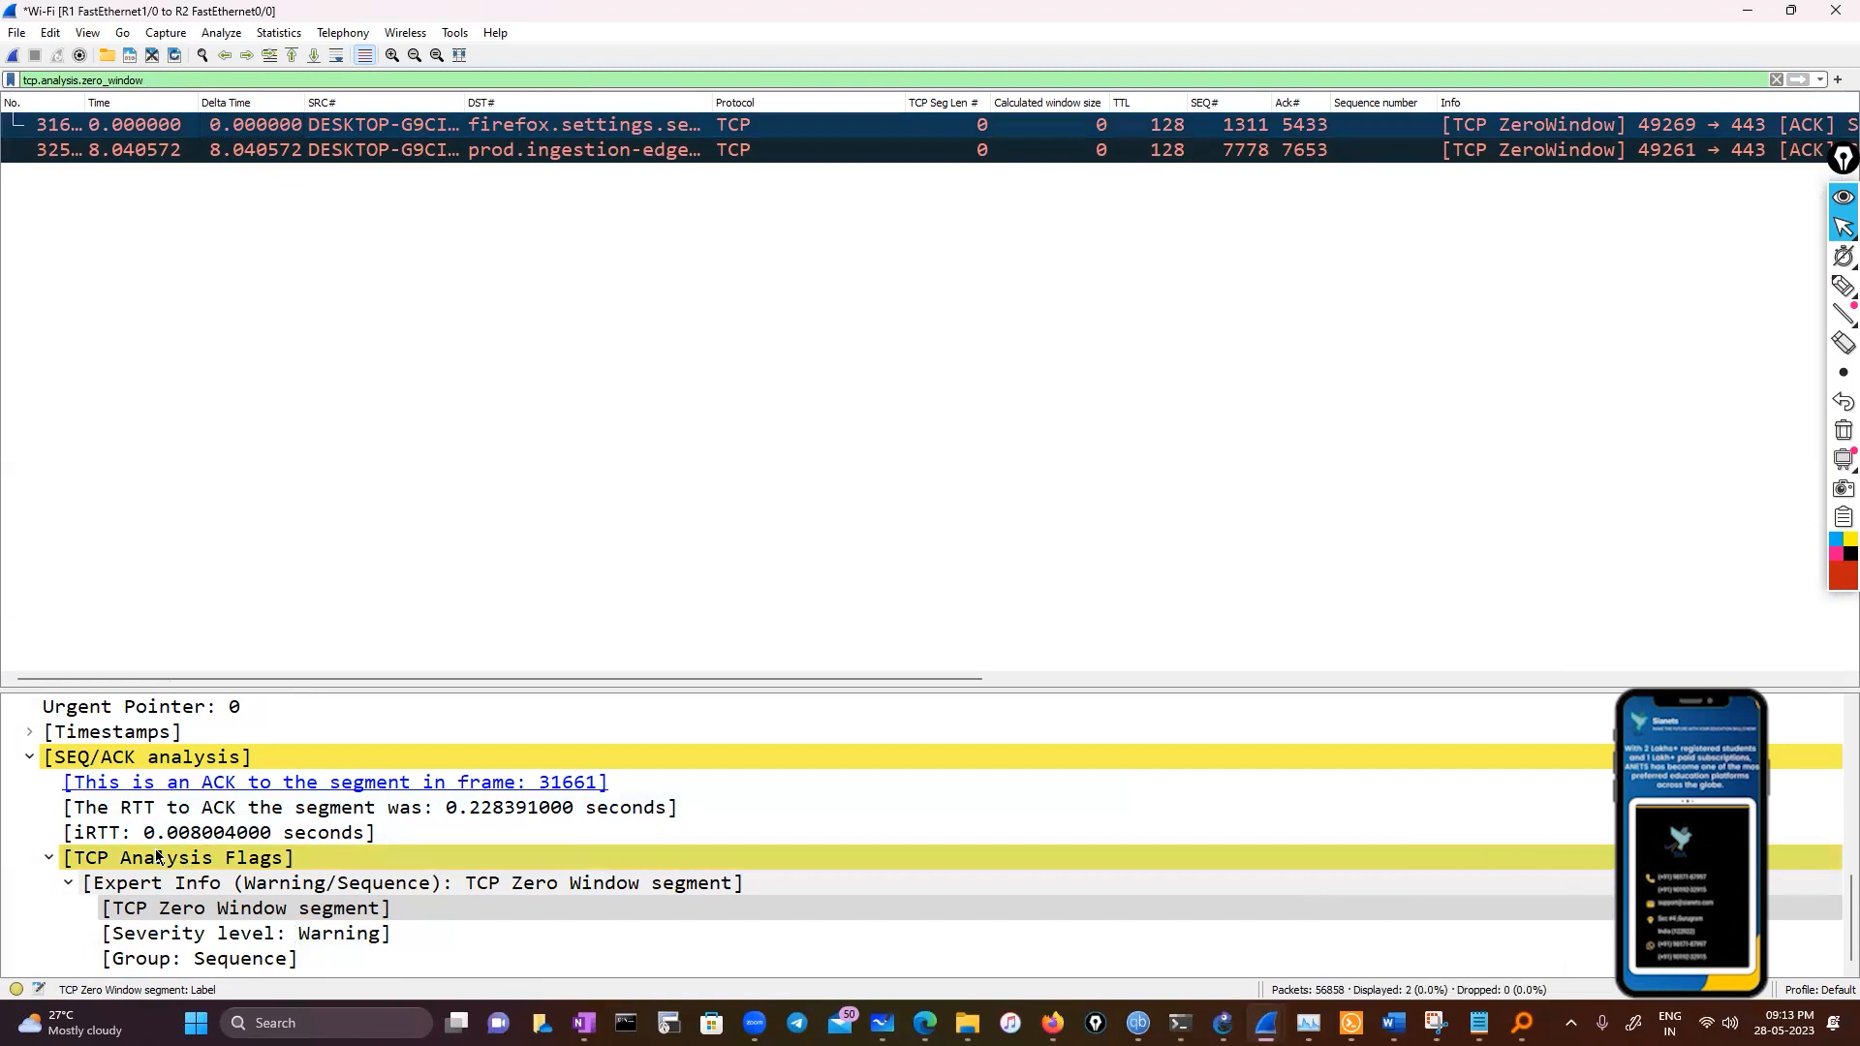
{"action": "scroll", "coordinate": [158, 855], "scroll_direction": "up", "scroll_amount": 3}
{"action": "scroll", "coordinate": [158, 856], "scroll_direction": "up", "scroll_amount": 2}
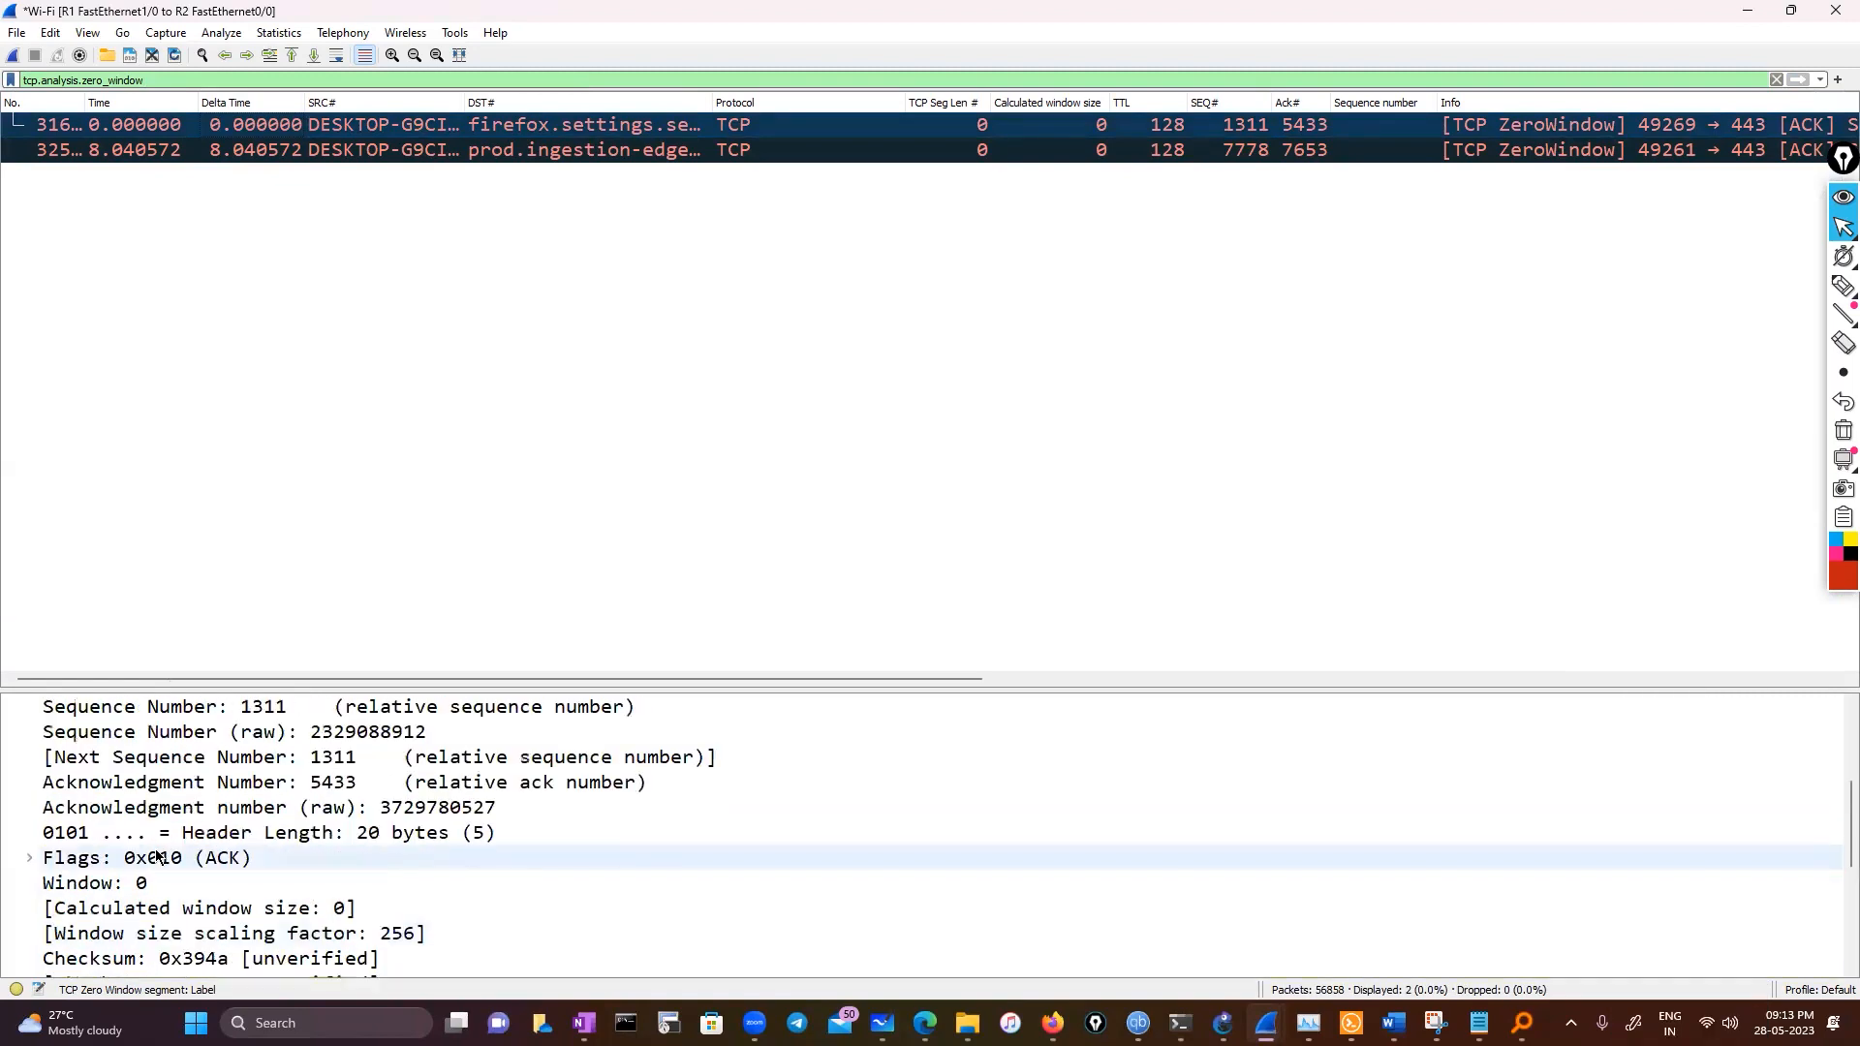
{"action": "scroll", "coordinate": [157, 855], "scroll_direction": "up", "scroll_amount": 1}
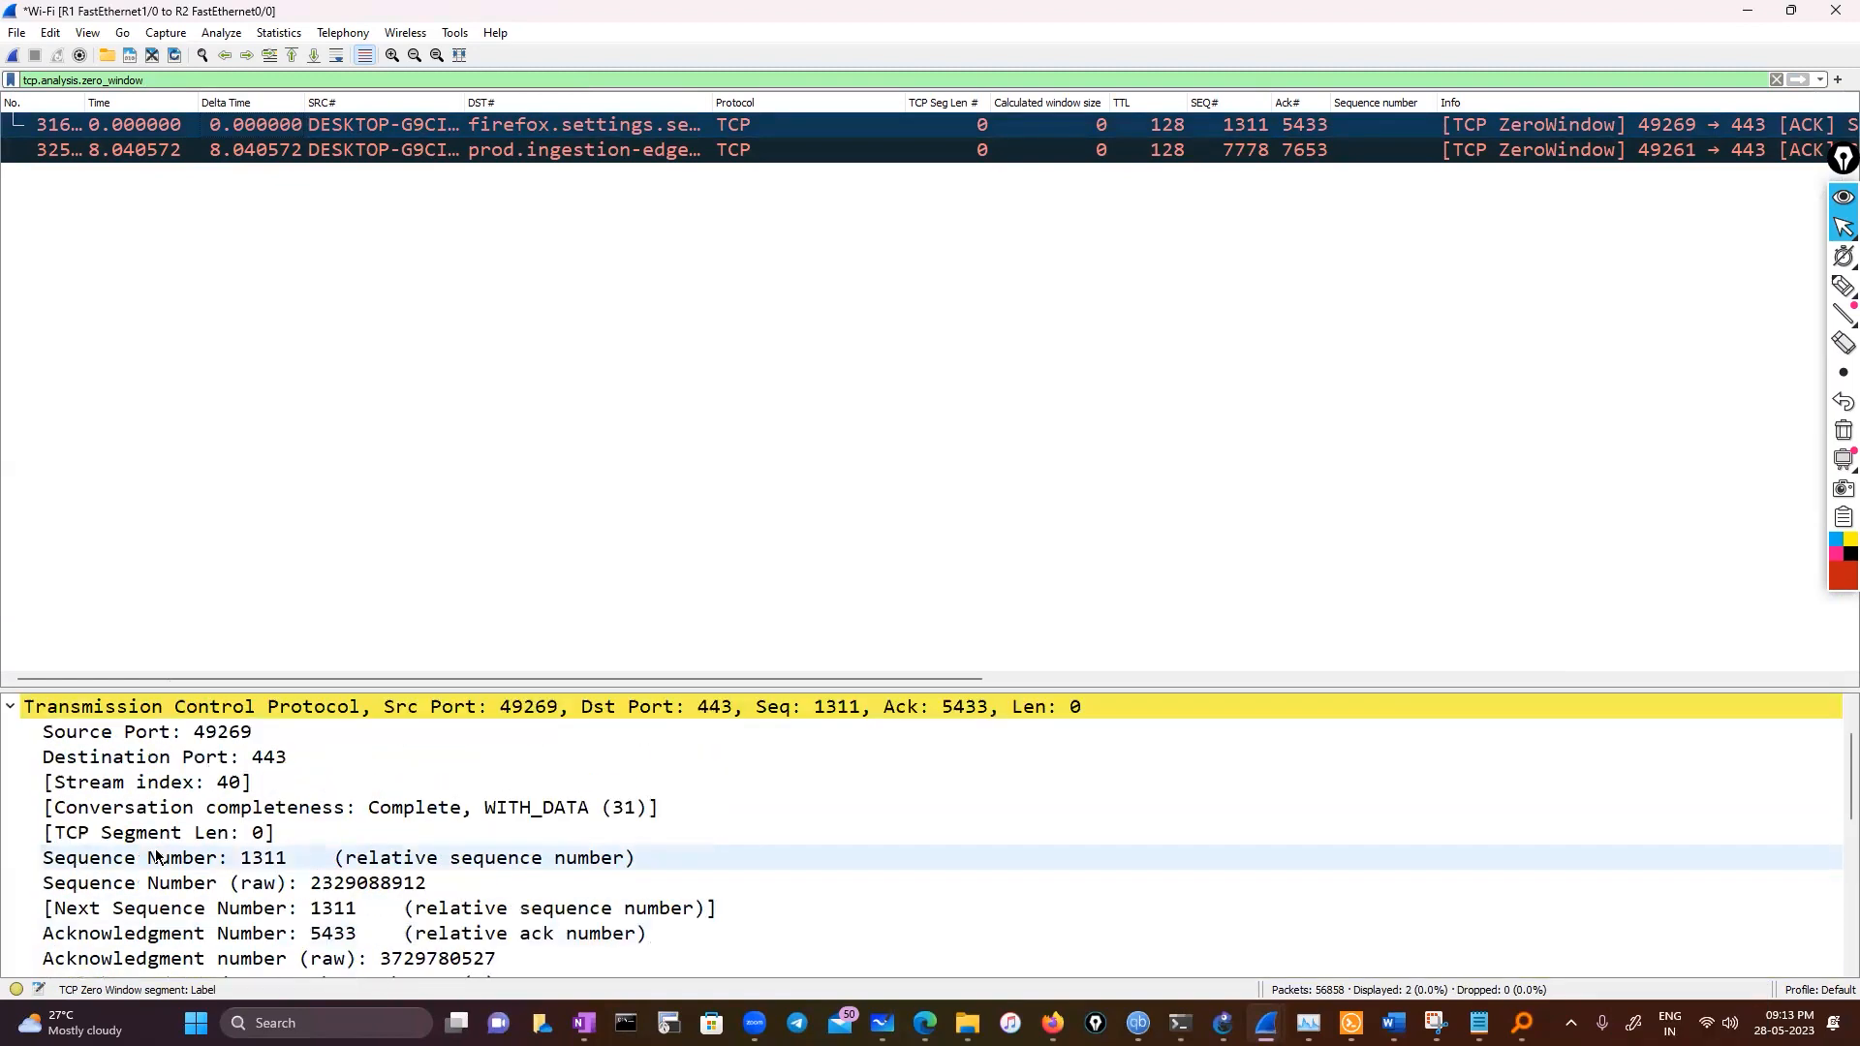
{"action": "left_click", "coordinate": [182, 783]}
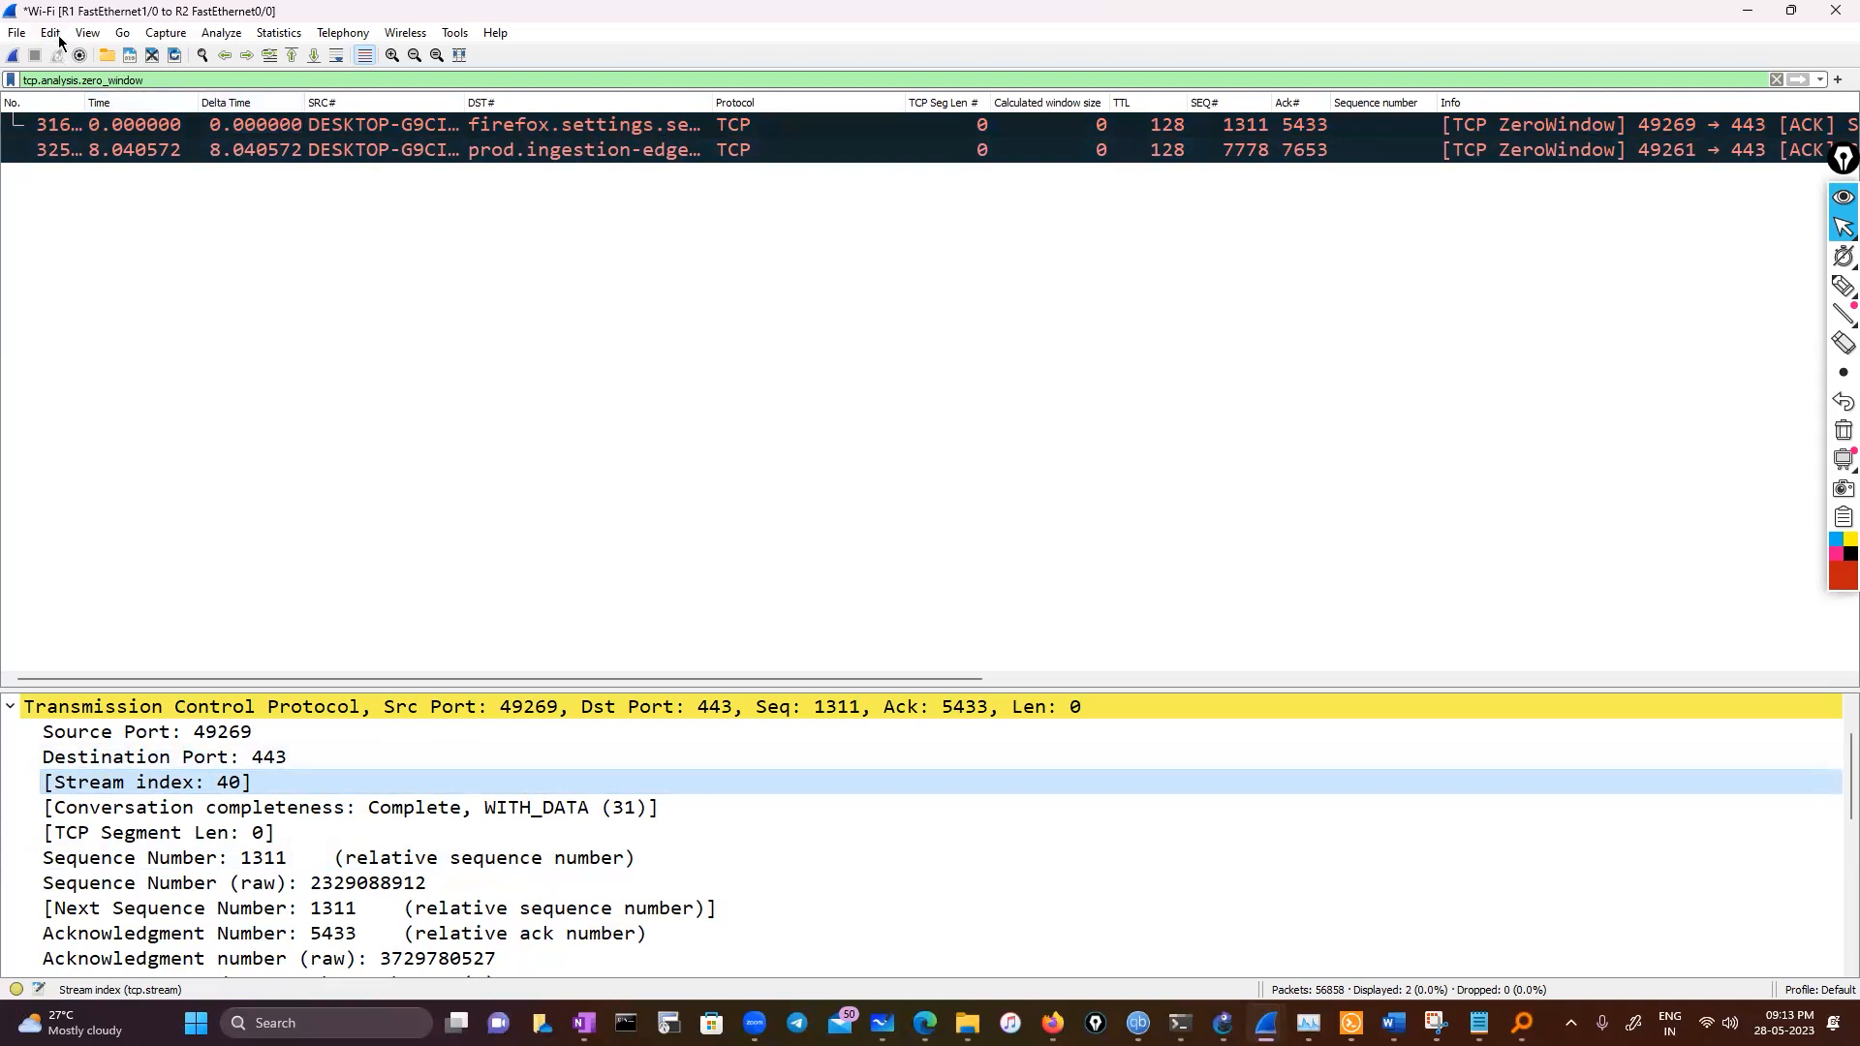
Reopen the Time / Sequence (Stevens) stream graph for stream 40
{"action": "left_click", "coordinate": [157, 37]}
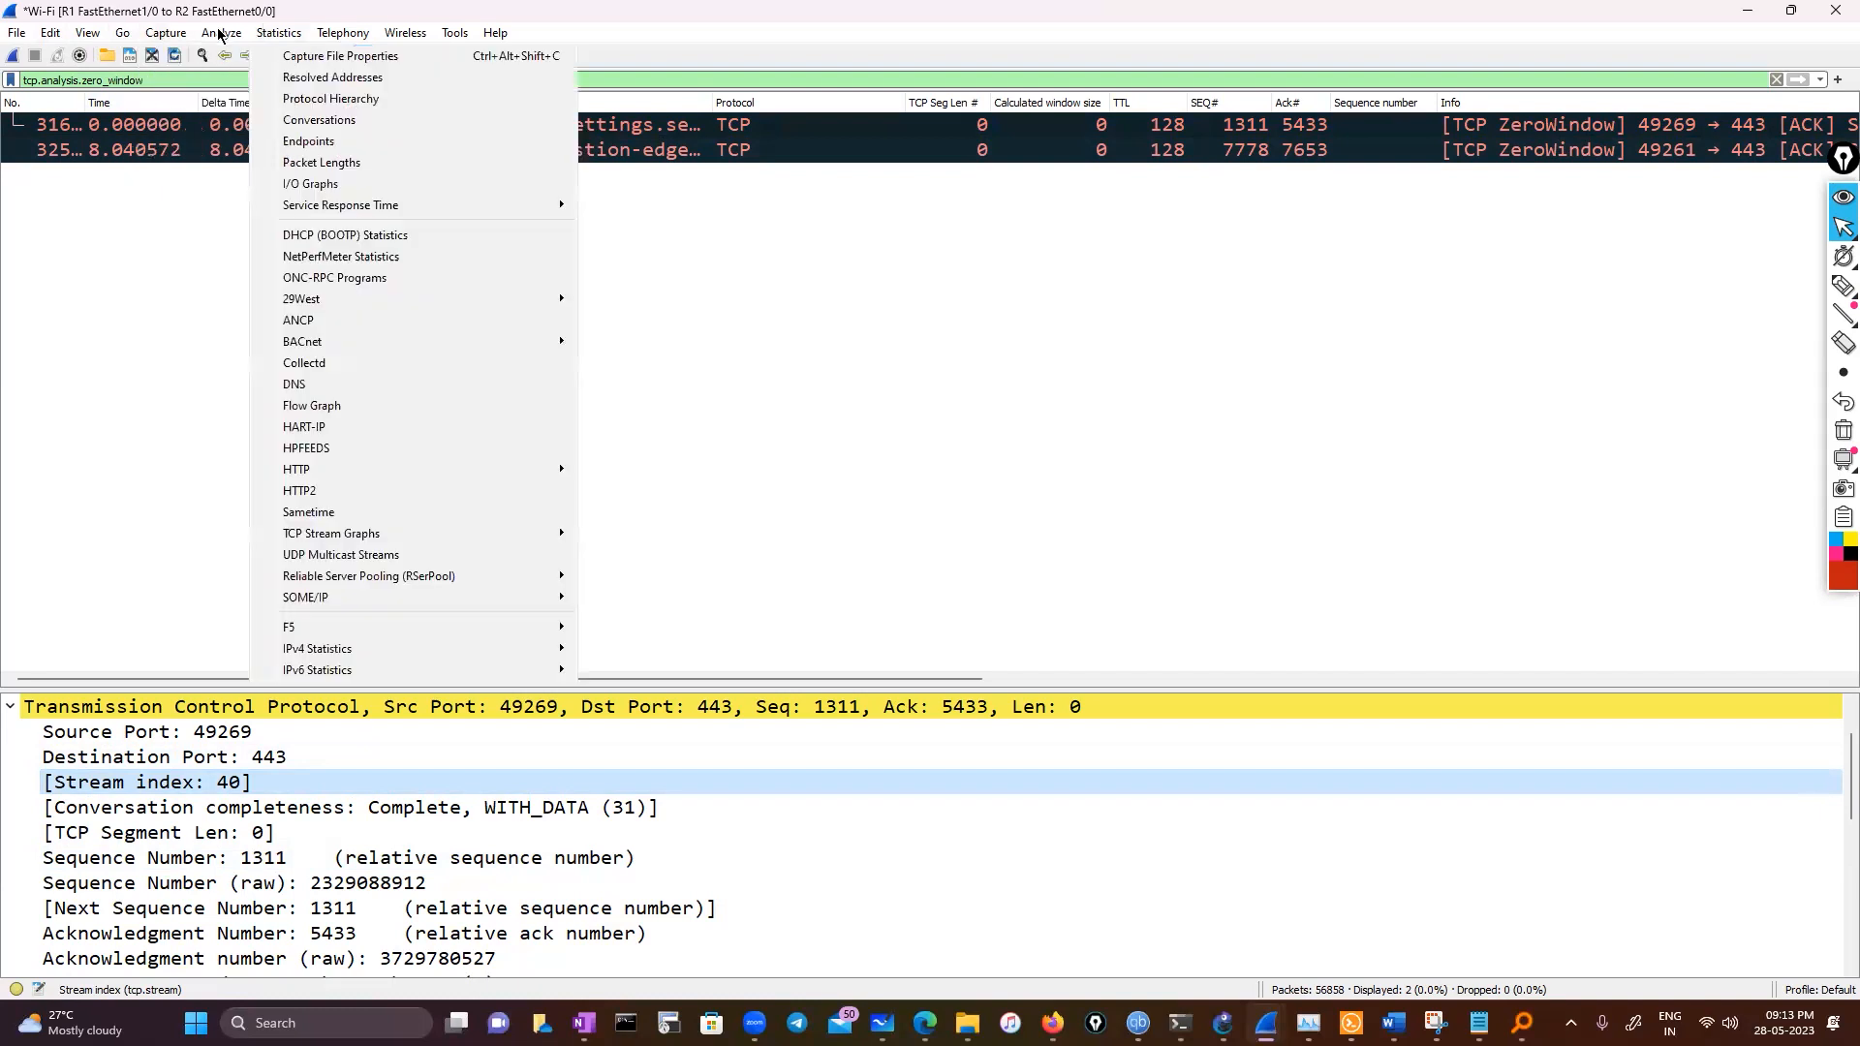
{"action": "mouse_move", "coordinate": [211, 36]}
{"action": "mouse_move", "coordinate": [368, 534]}
{"action": "left_click", "coordinate": [650, 534]}
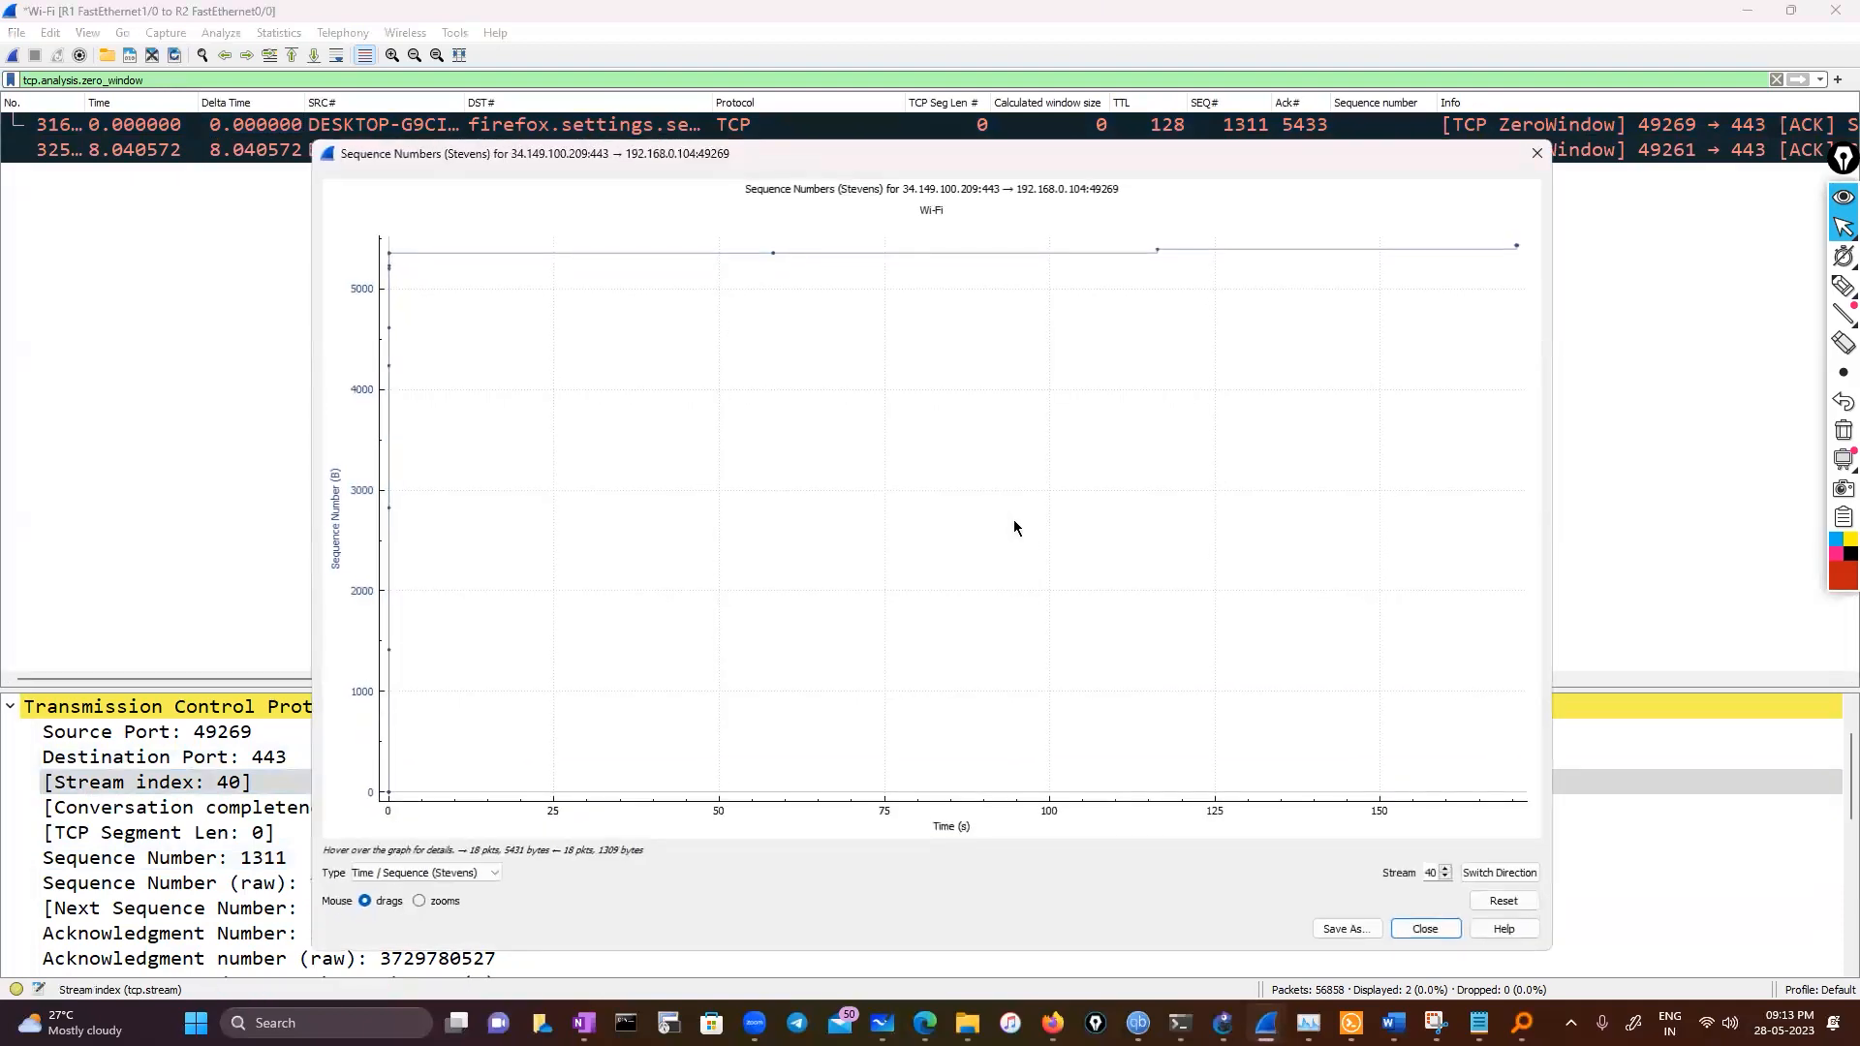
Pan the stream 40 graph, switch the mouse mode to zooms, zoom into the initial sequence jump, and close the graph
{"action": "double_click", "coordinate": [1431, 873]}
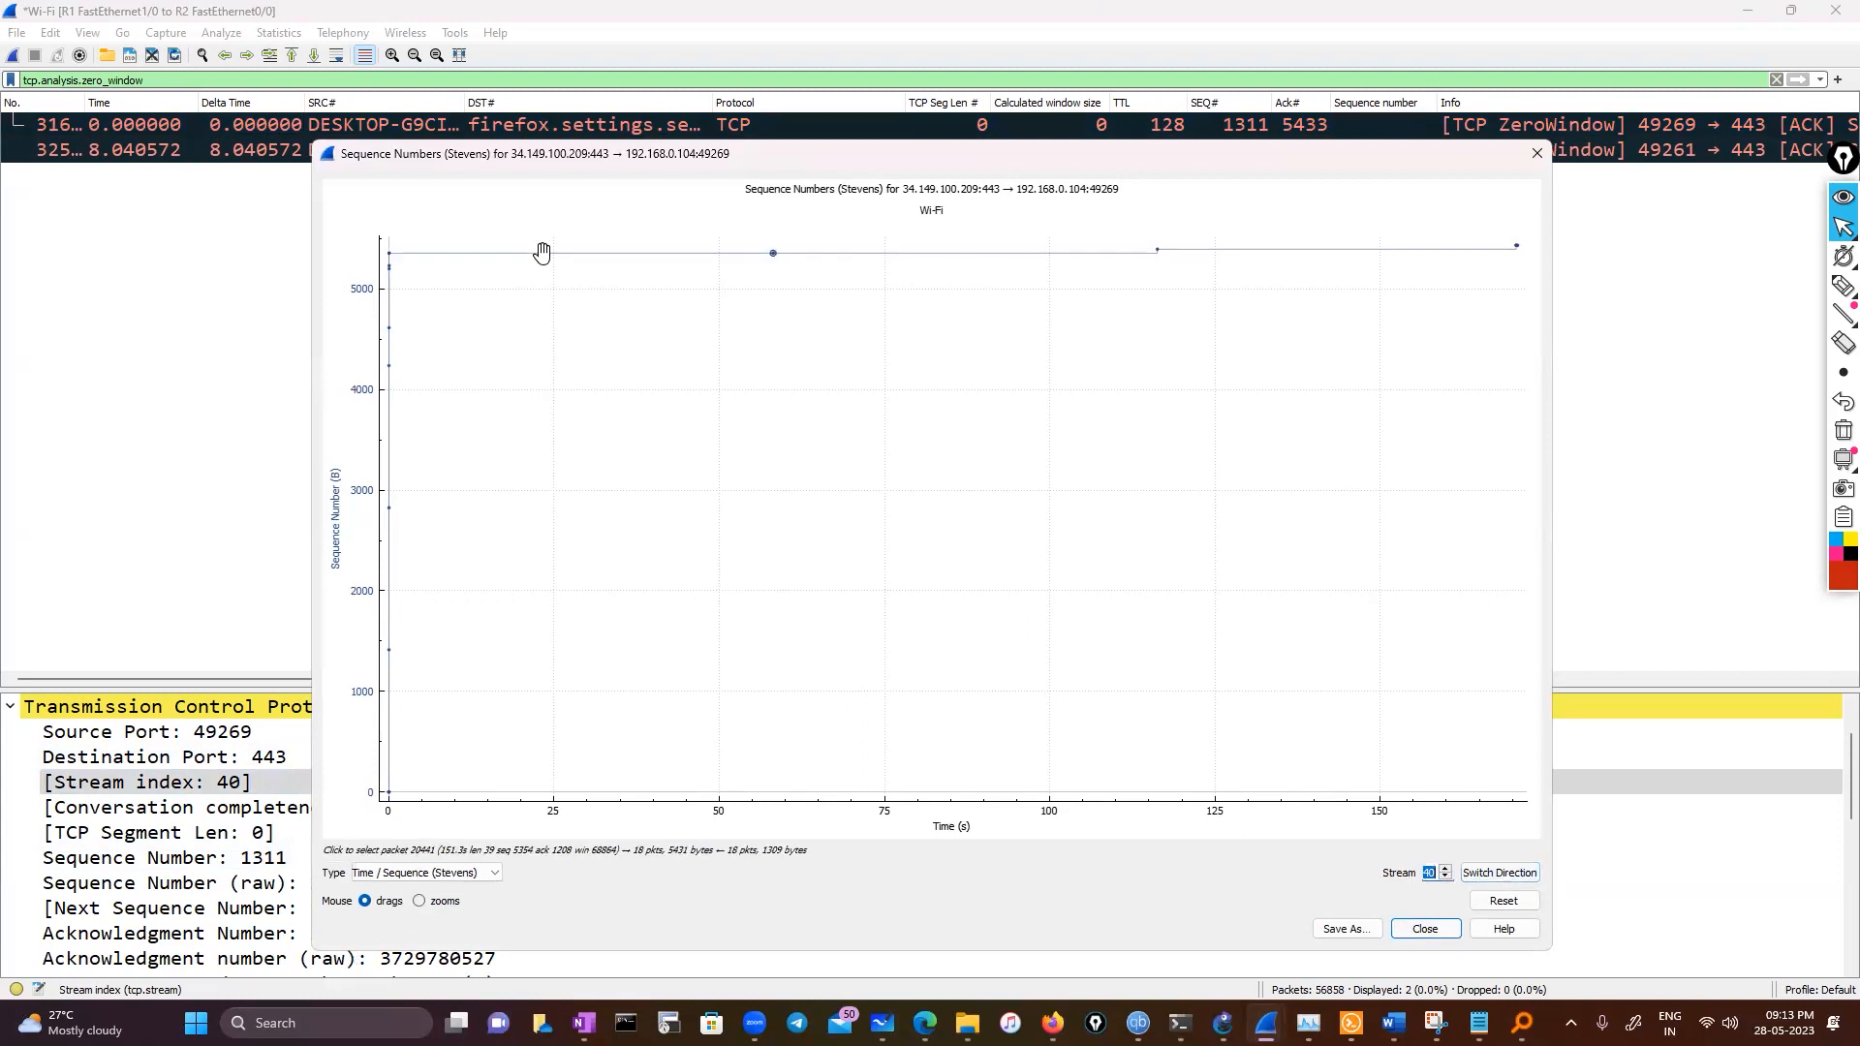
{"action": "left_click", "coordinate": [787, 302]}
{"action": "left_click_drag", "start_coordinate": [786, 302], "coordinate": [553, 668]}
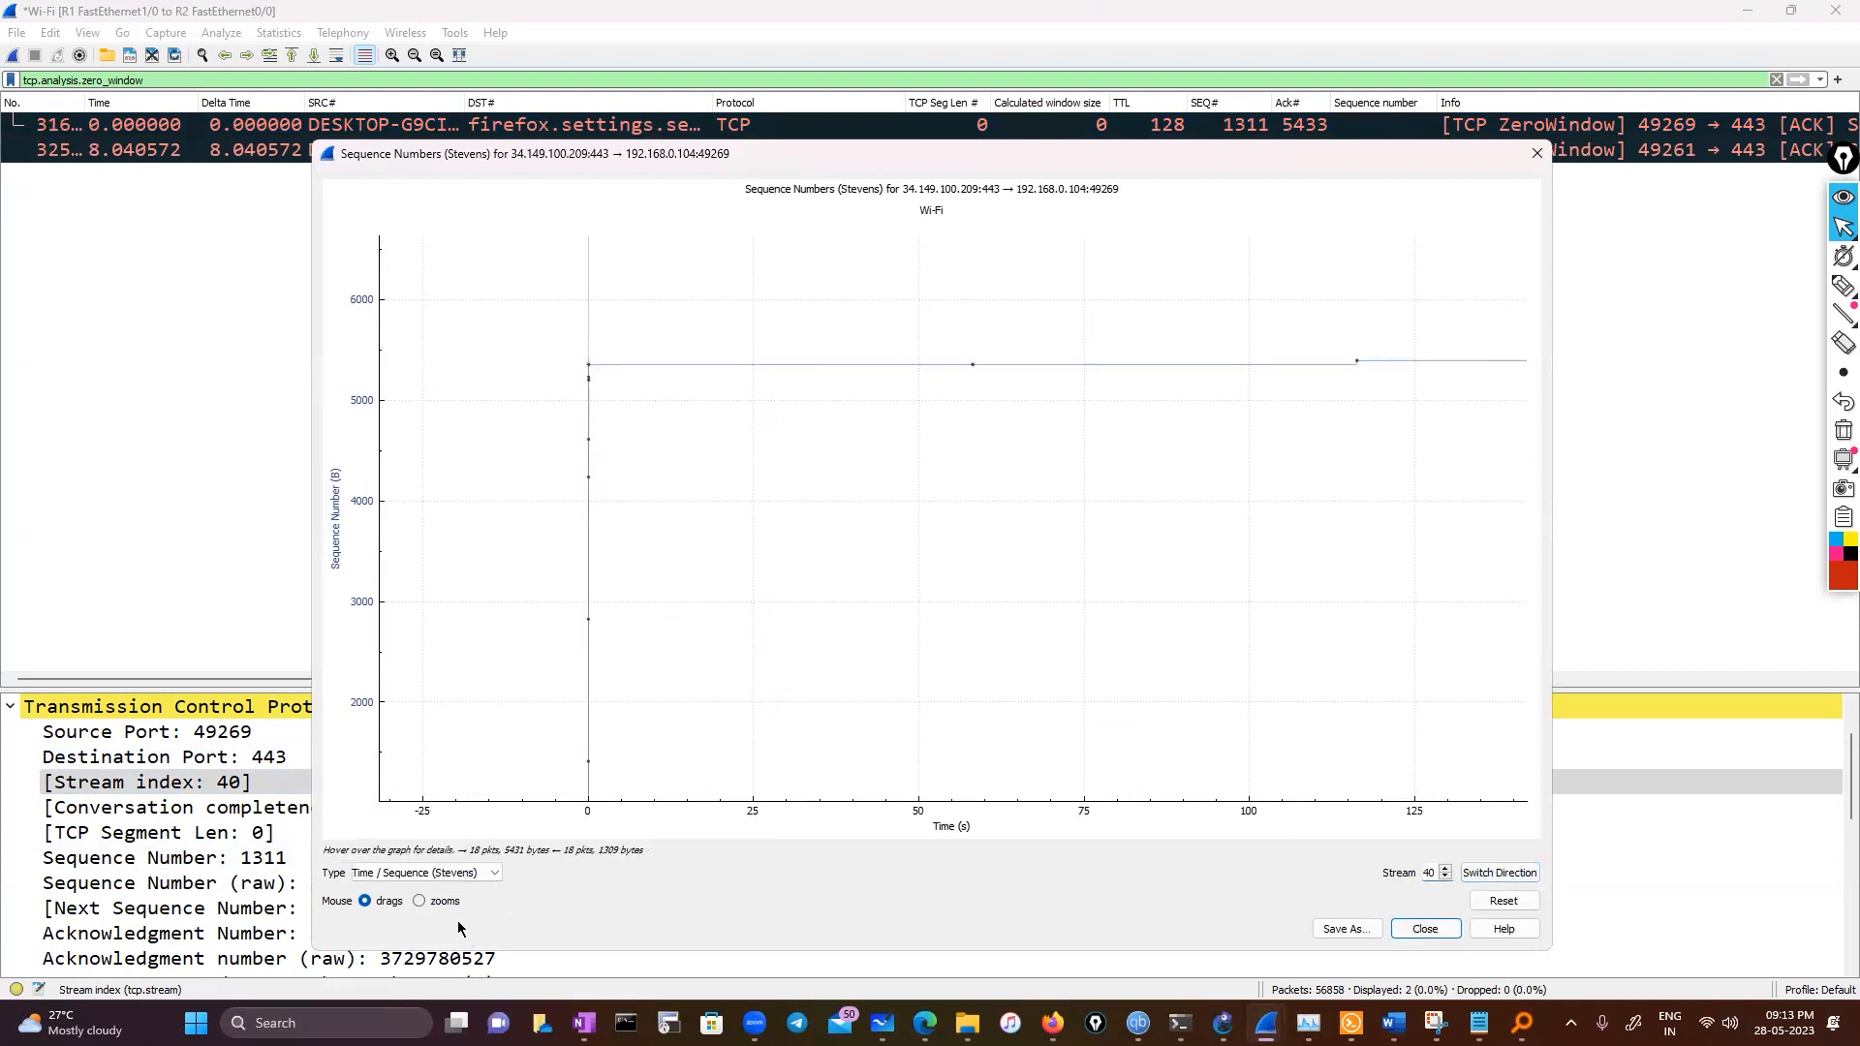
{"action": "left_click", "coordinate": [418, 901]}
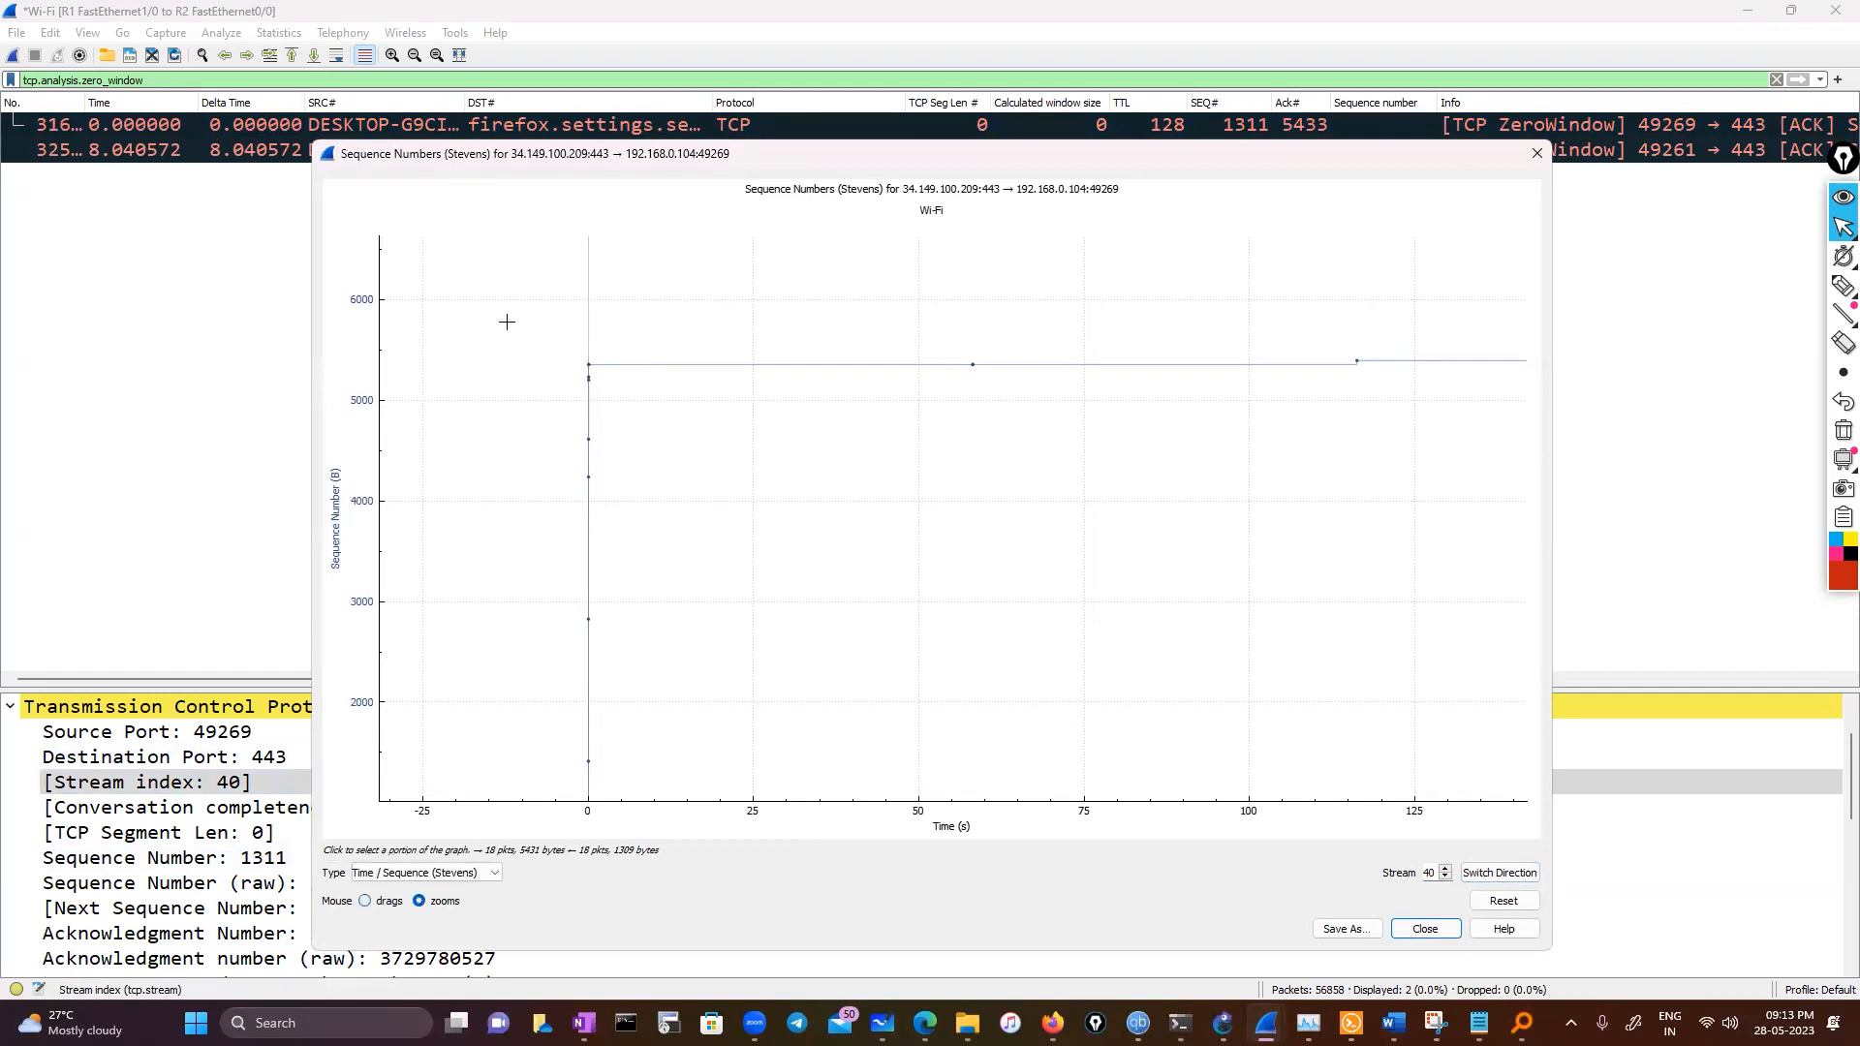
{"action": "left_click_drag", "start_coordinate": [506, 320], "coordinate": [803, 462]}
{"action": "left_click_drag", "start_coordinate": [572, 353], "coordinate": [915, 532]}
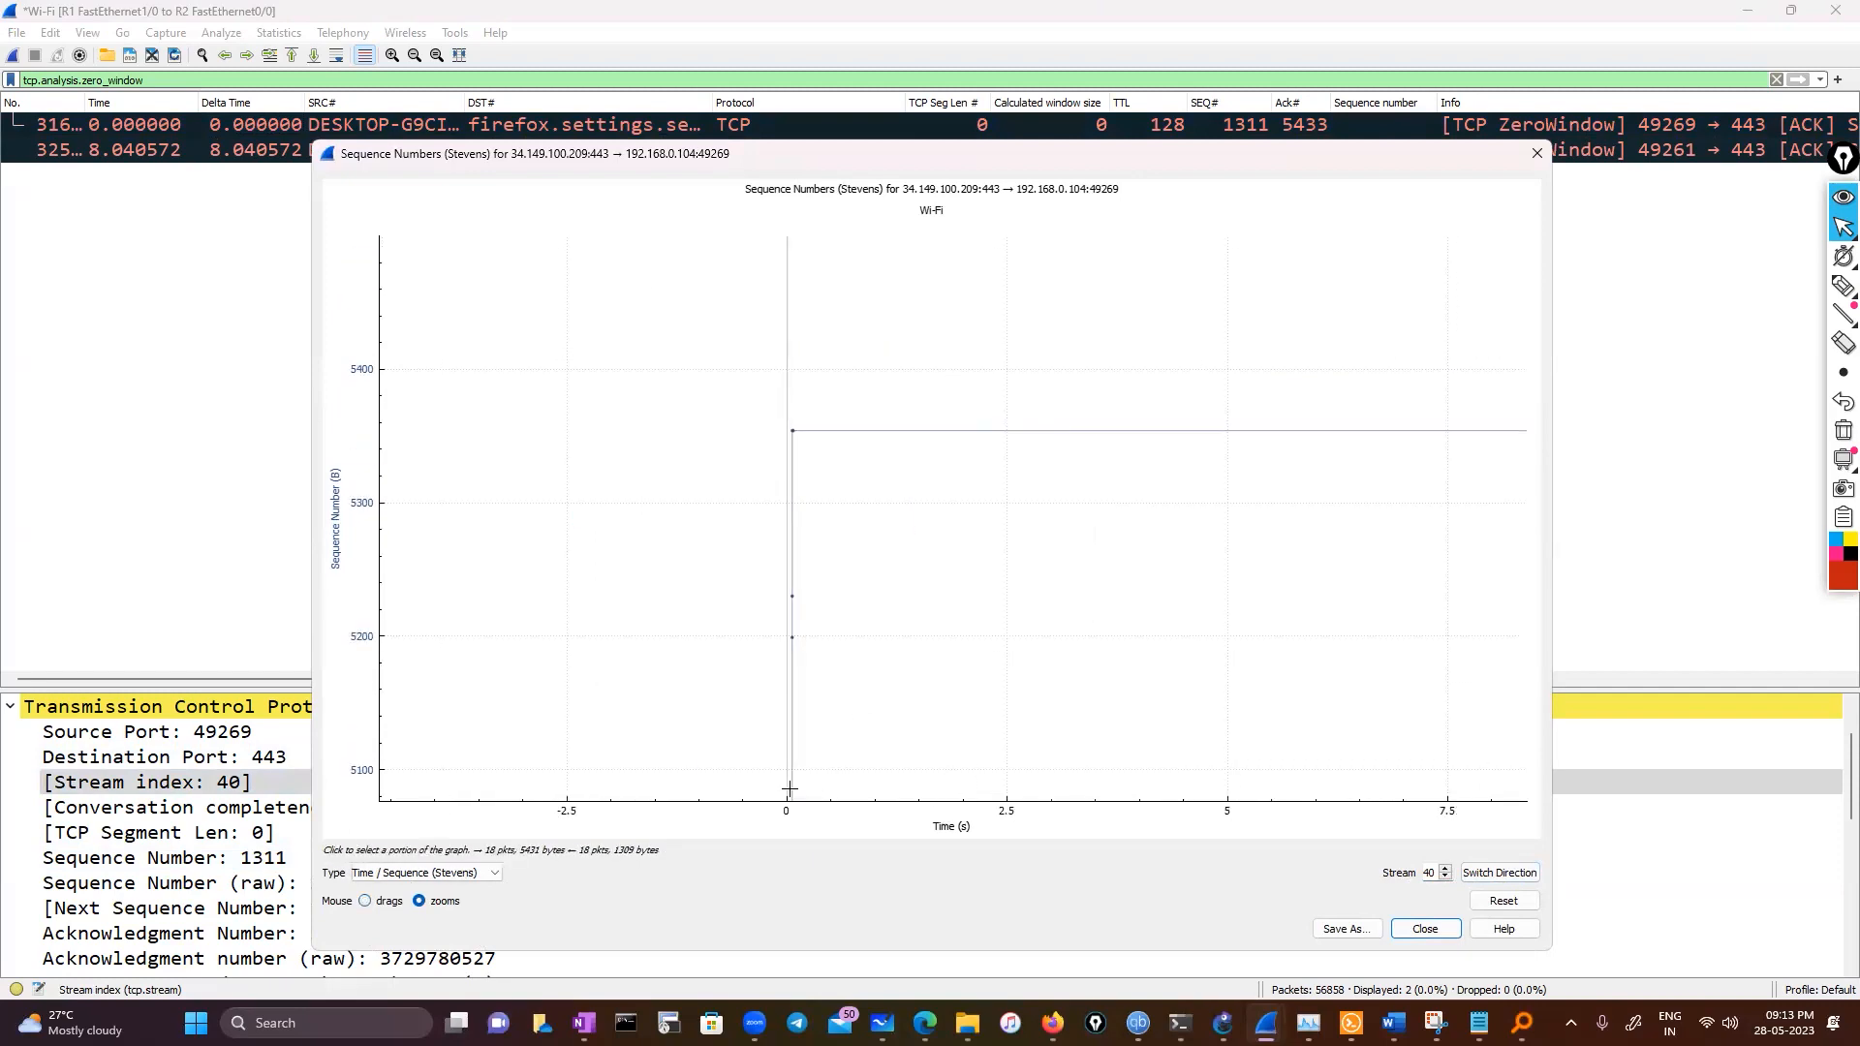
{"action": "left_click", "coordinate": [1535, 155]}
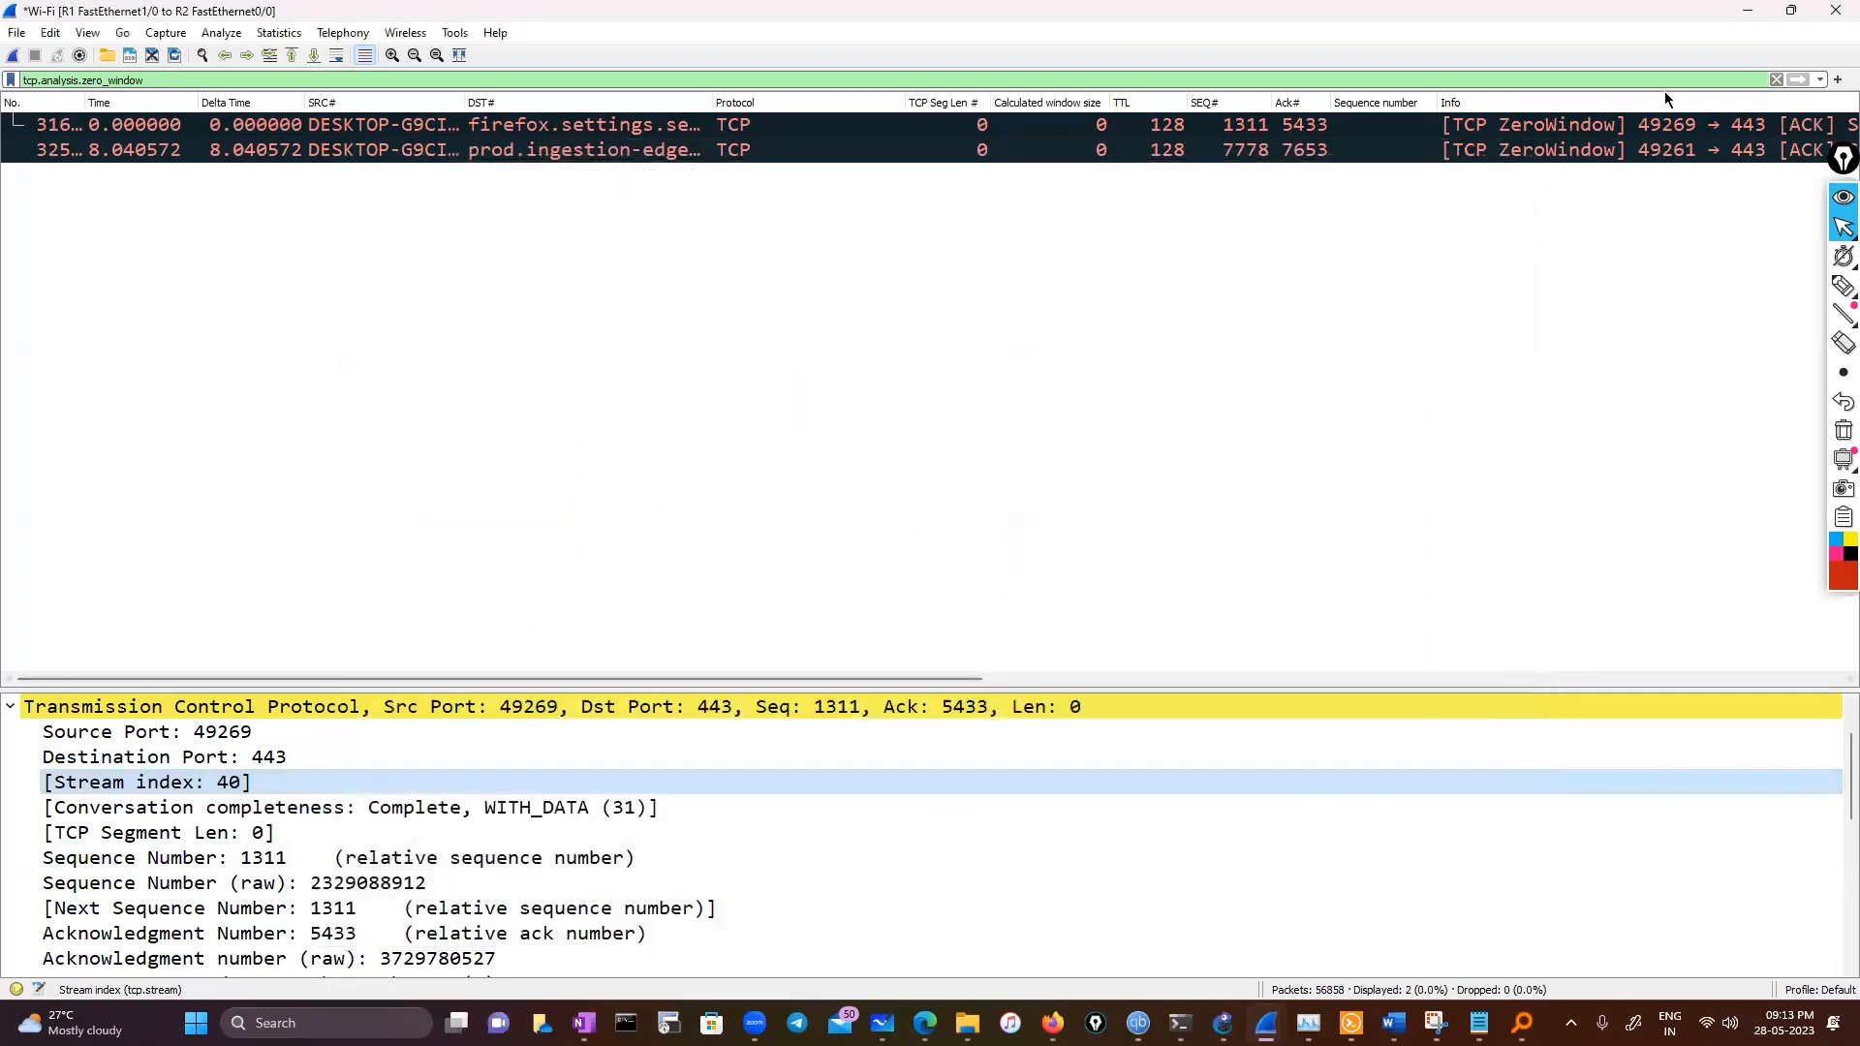
Clear the display filter, then switch to Command Prompt and rerun the iperf3 test against iperf.biznetnetworks.com on port 5201
{"action": "left_click", "coordinate": [1775, 78]}
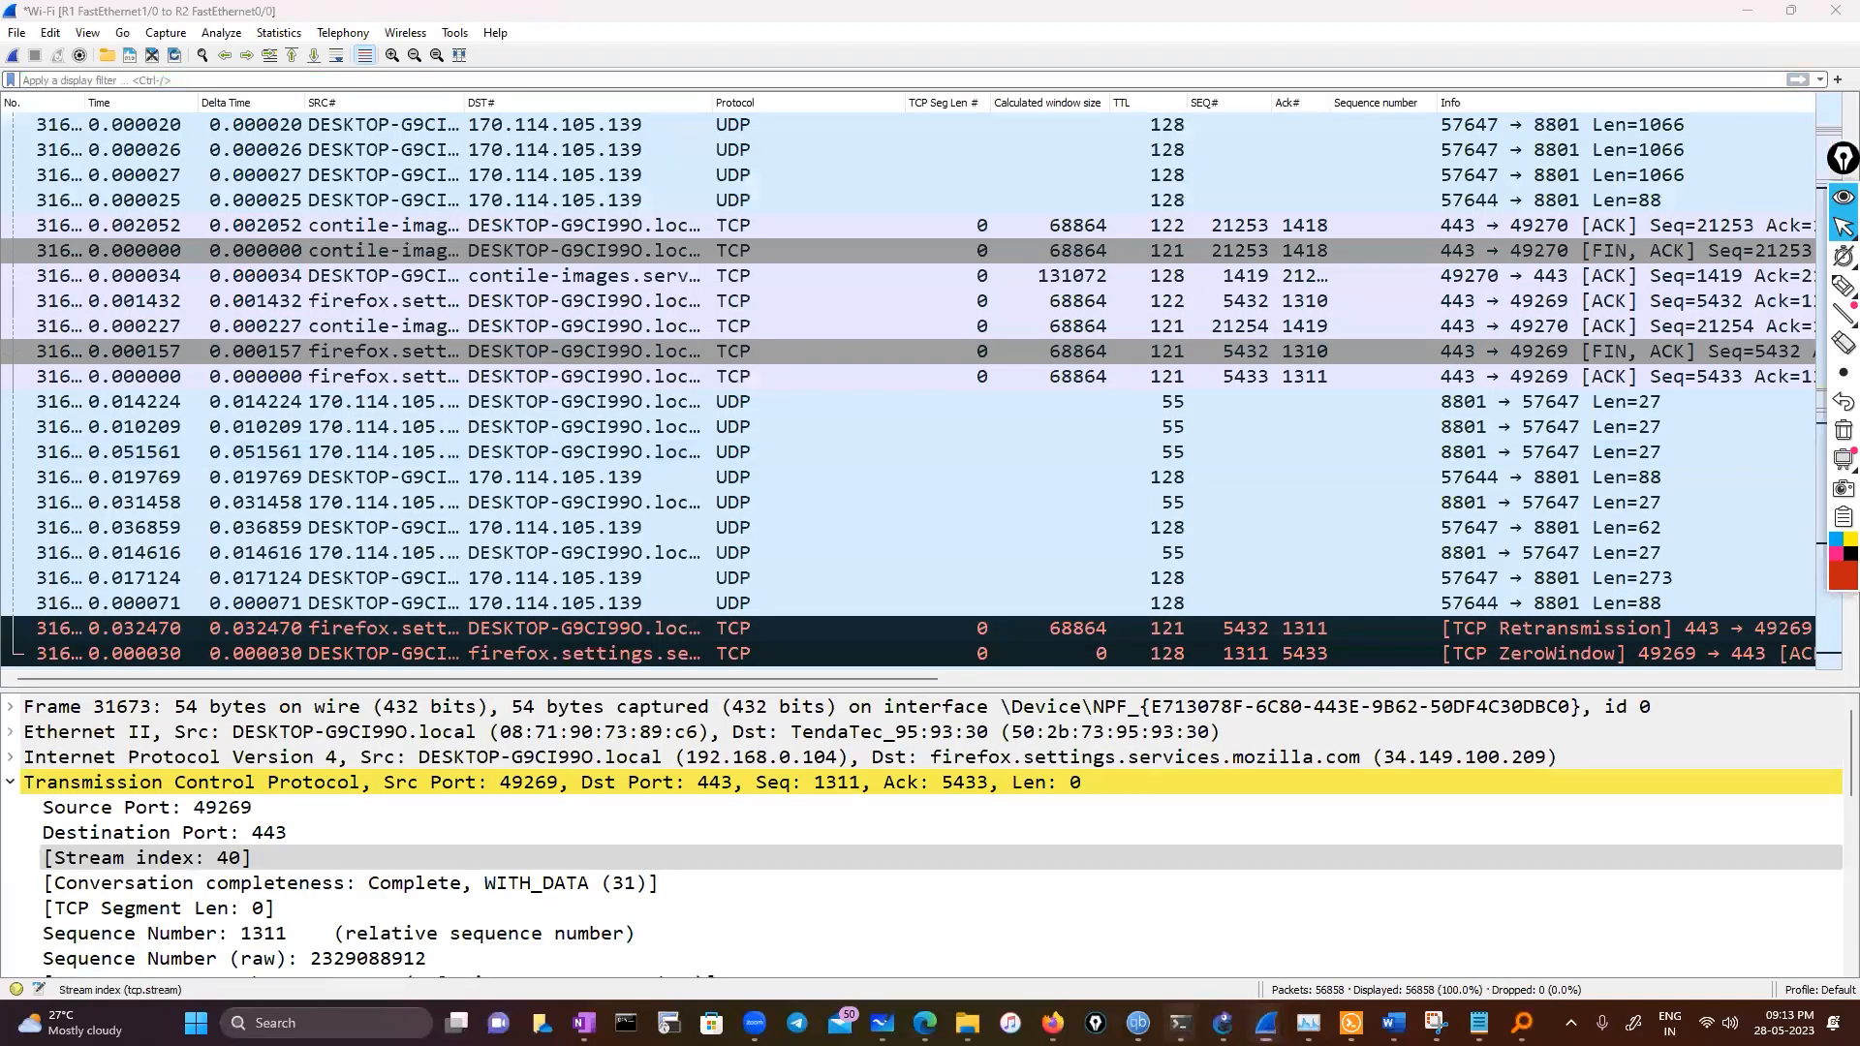
{"action": "mouse_move", "coordinate": [1179, 1023]}
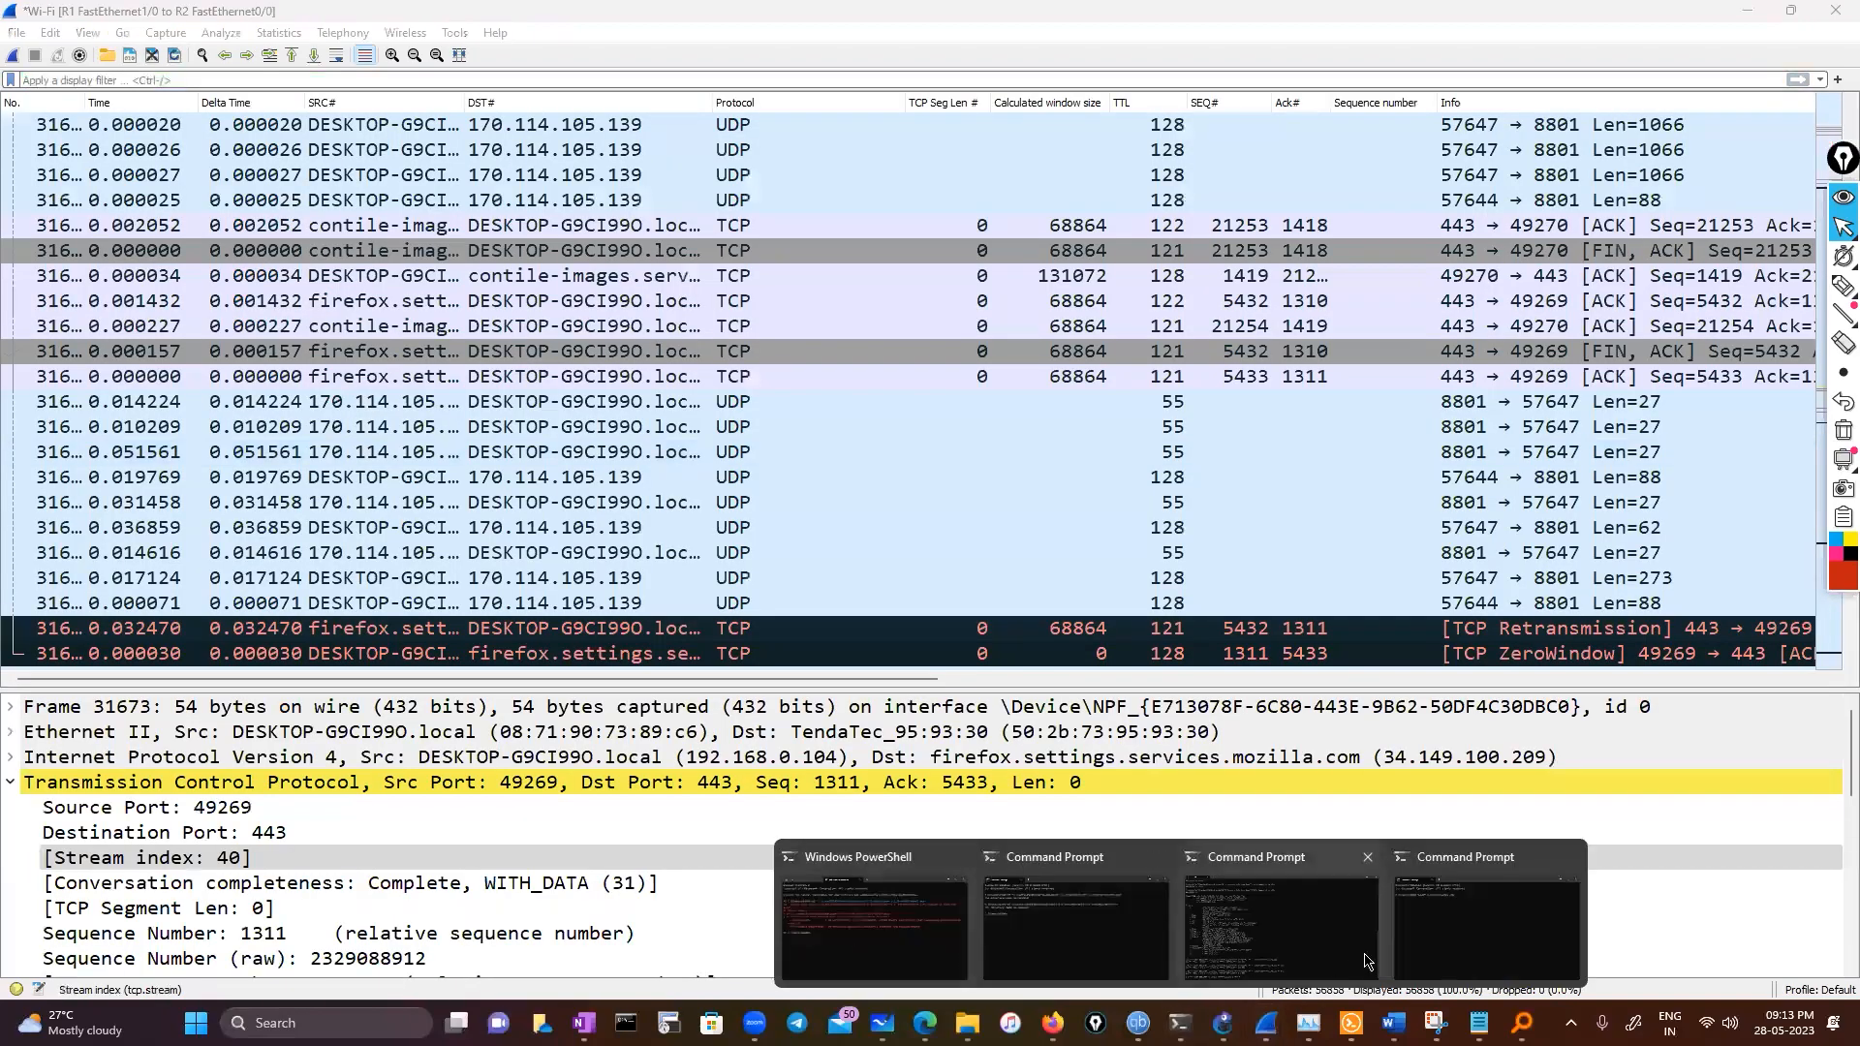
{"action": "left_click", "coordinate": [1315, 961]}
{"action": "key", "text": "Up"}
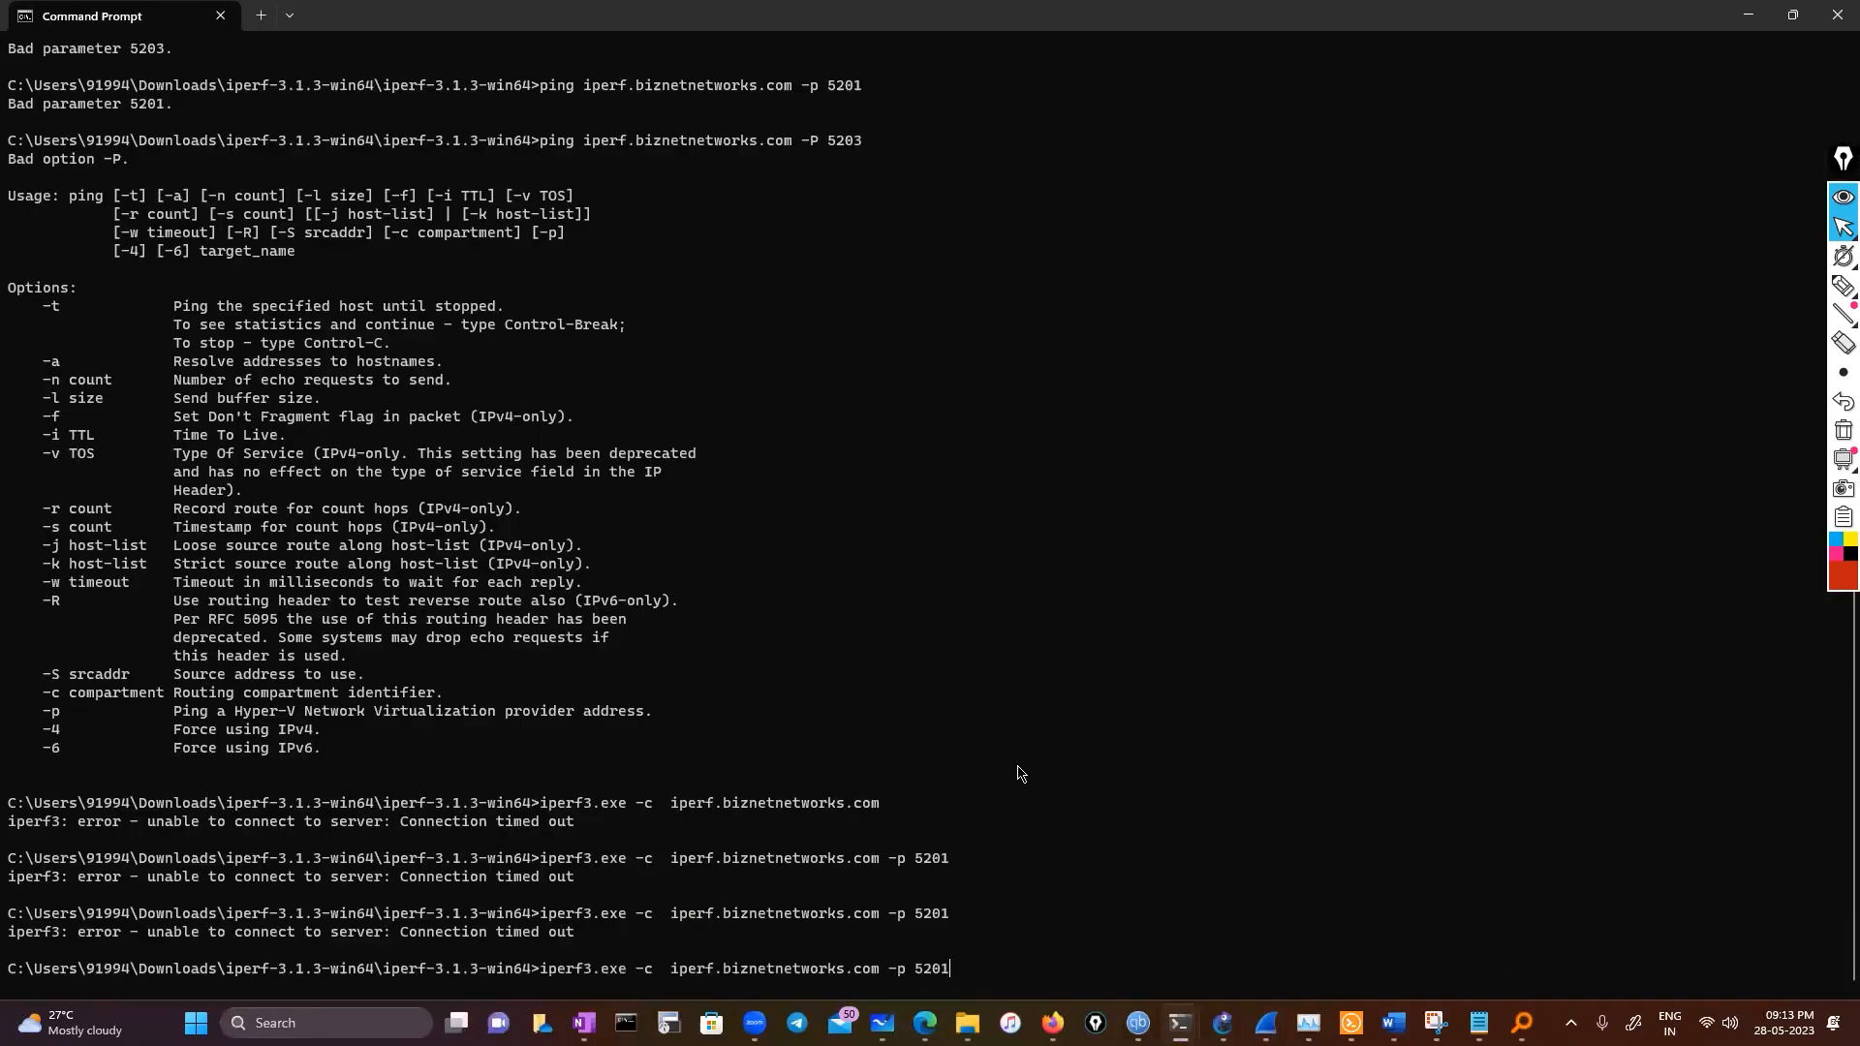
{"action": "key", "text": "Return"}
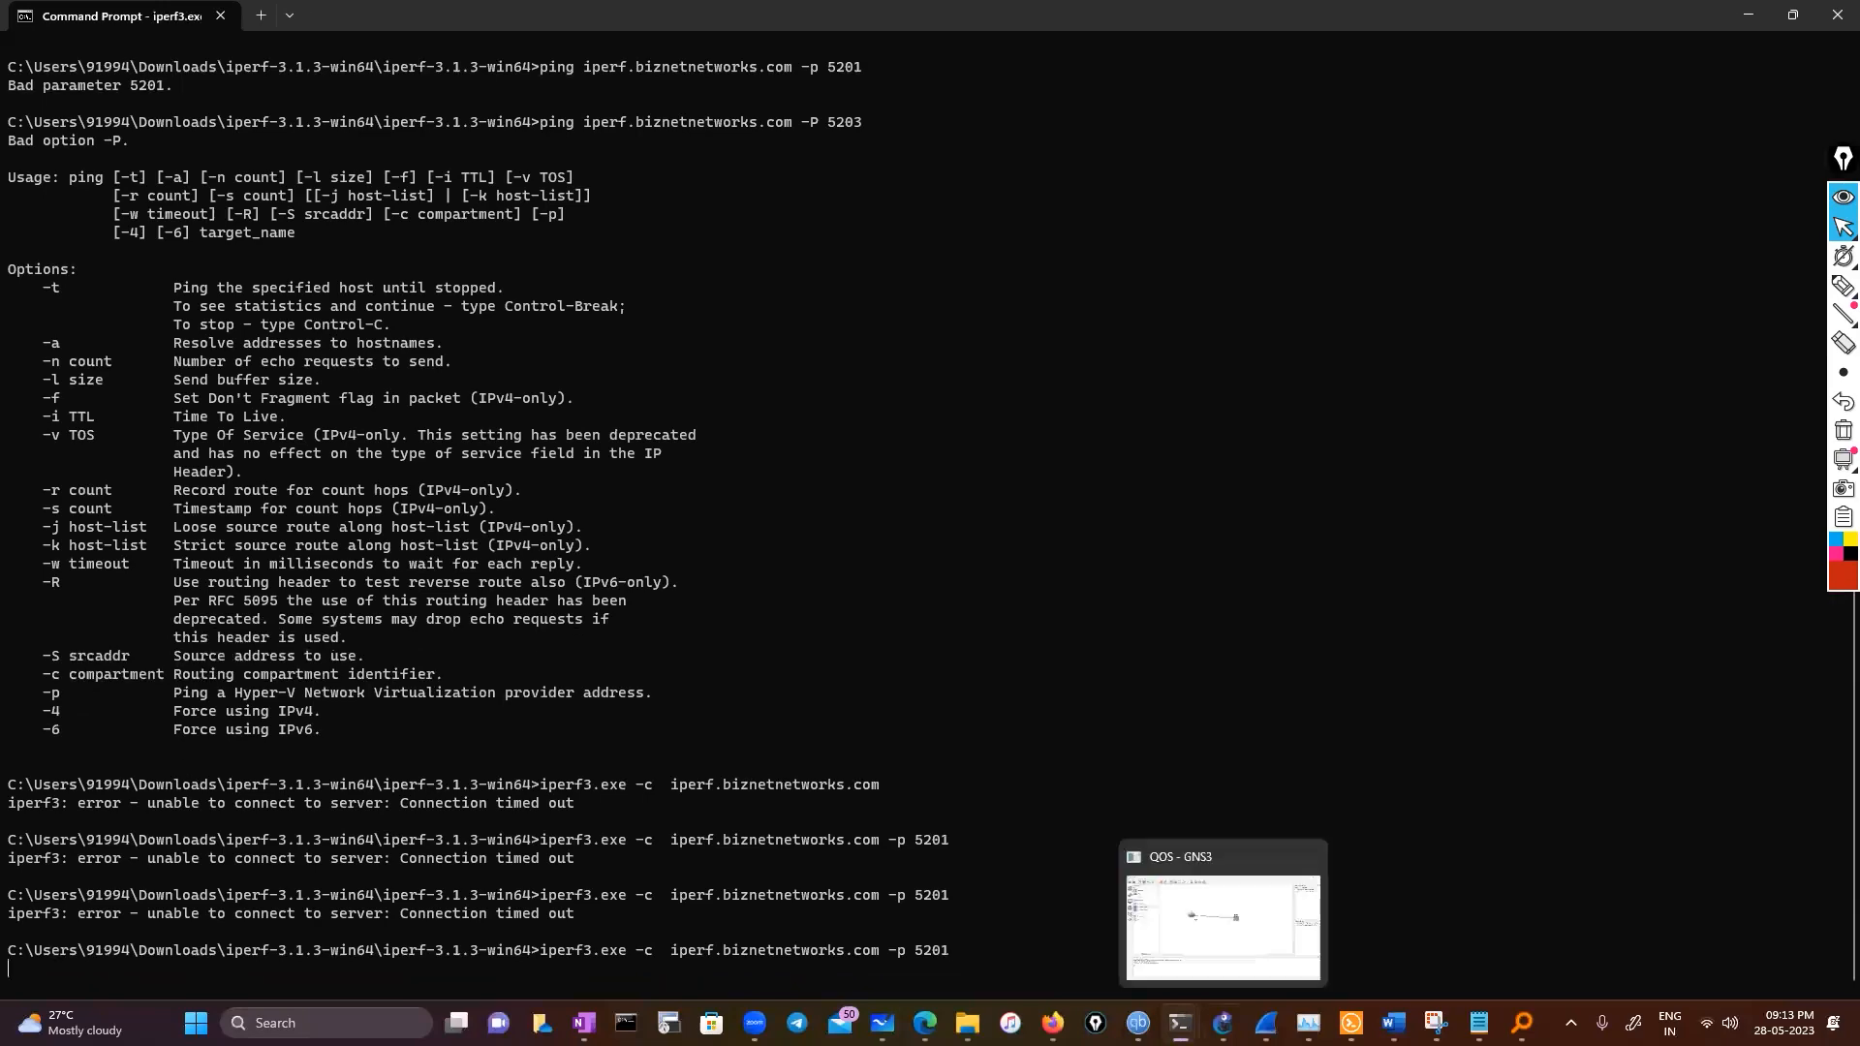
Open the TCP Stream Graphs capture file from the pcap folder in Wireshark
{"action": "mouse_move", "coordinate": [1265, 1023]}
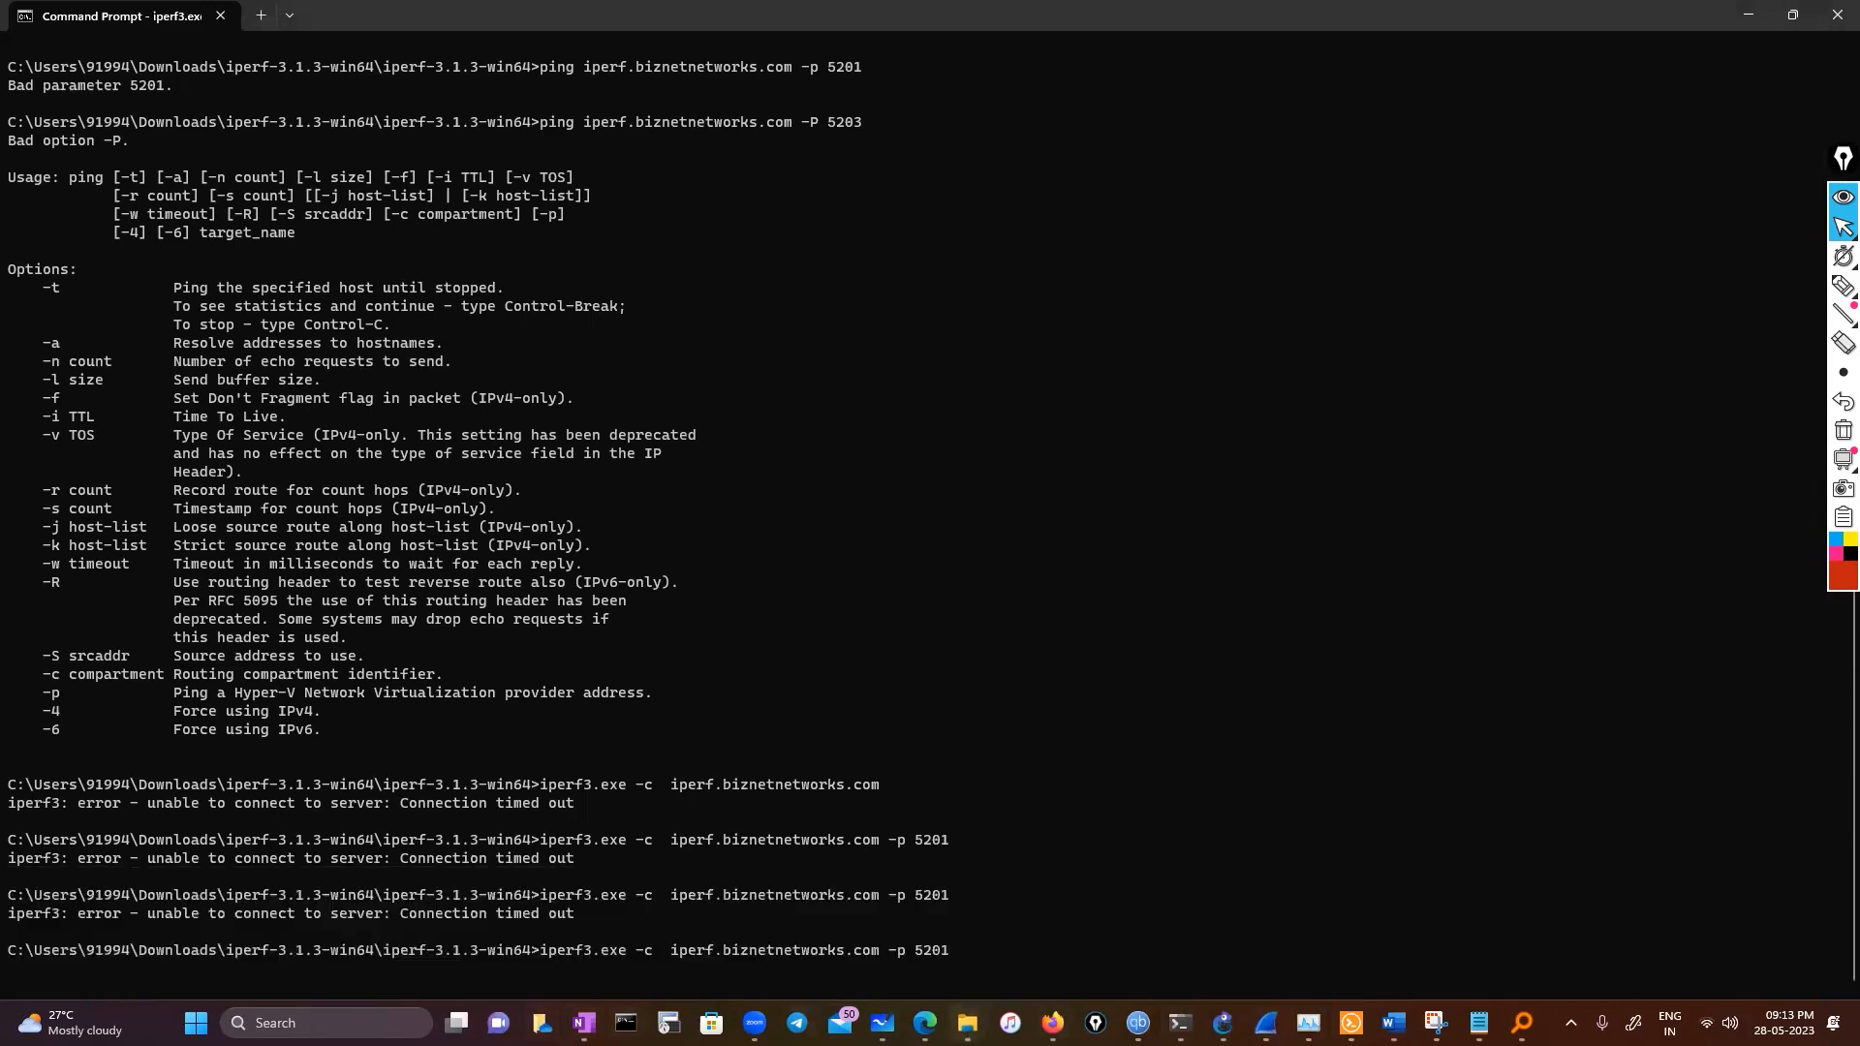
{"action": "mouse_move", "coordinate": [967, 1023]}
{"action": "left_click", "coordinate": [145, 910]}
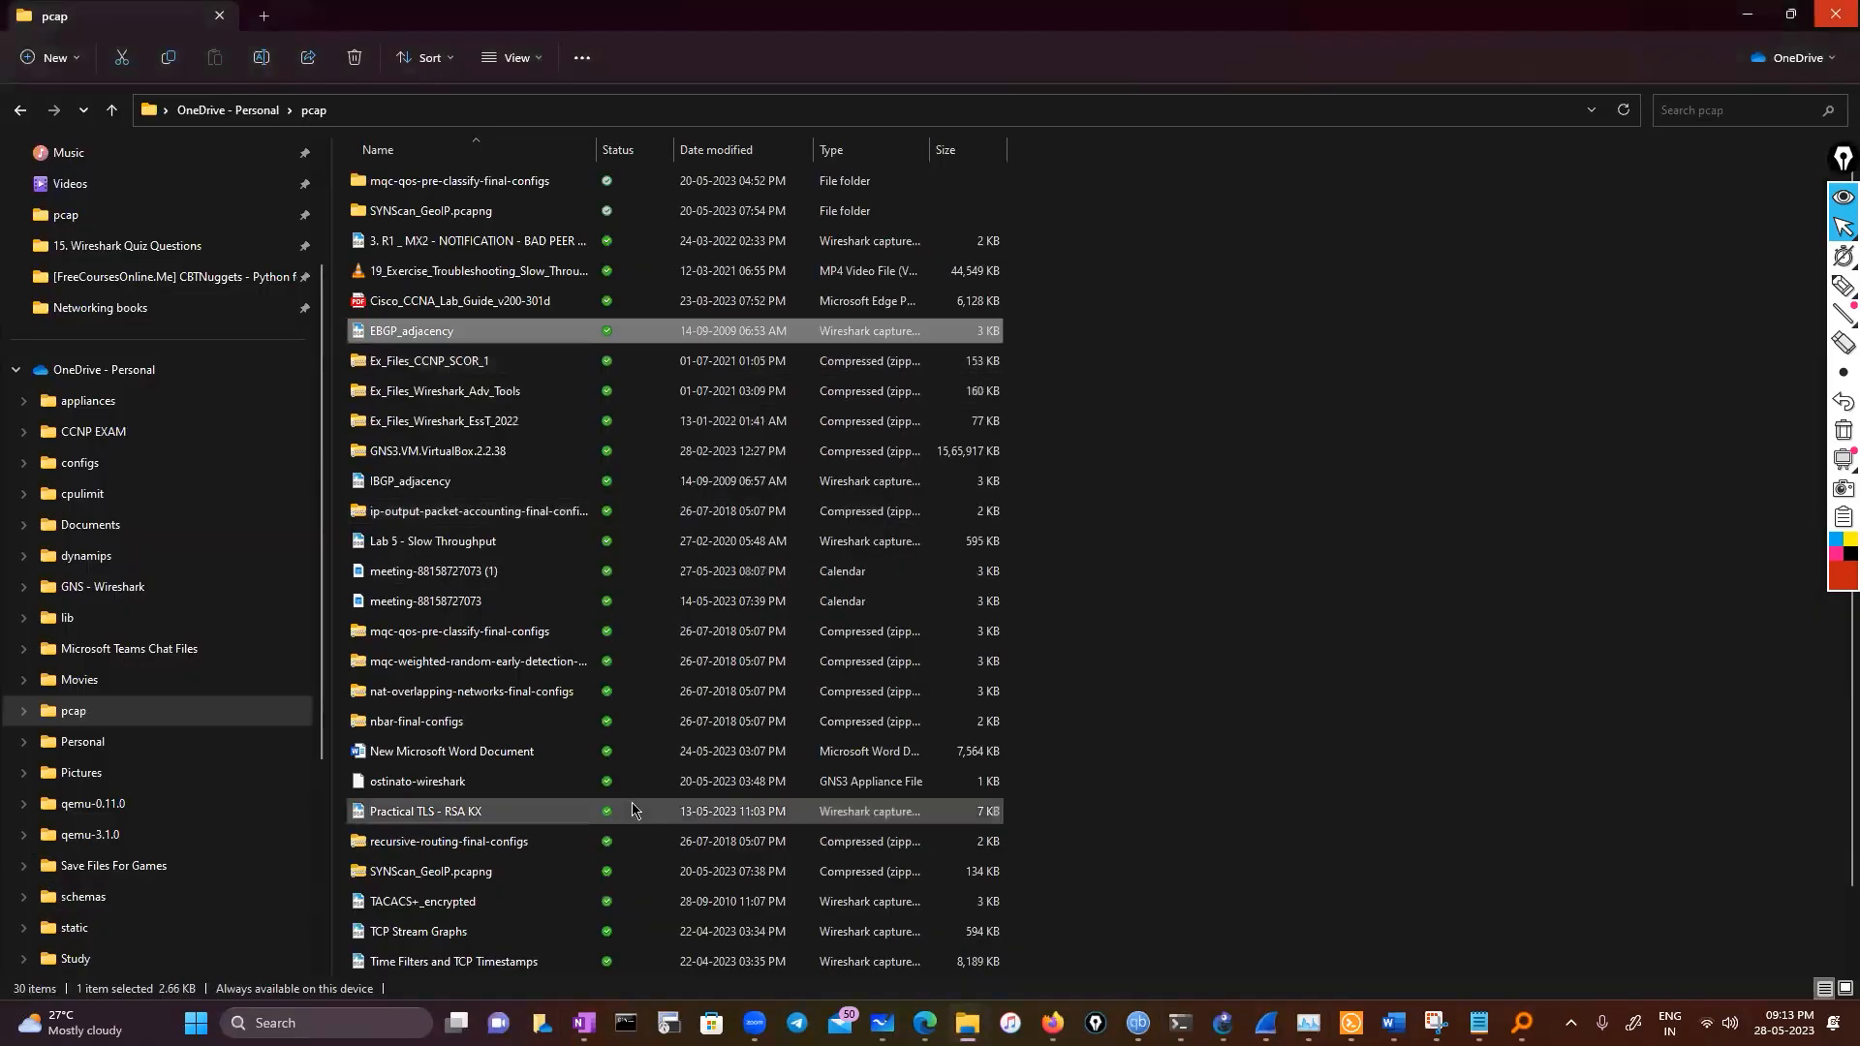
{"action": "scroll", "coordinate": [630, 813], "scroll_direction": "down", "scroll_amount": 1}
{"action": "left_click", "coordinate": [514, 846]}
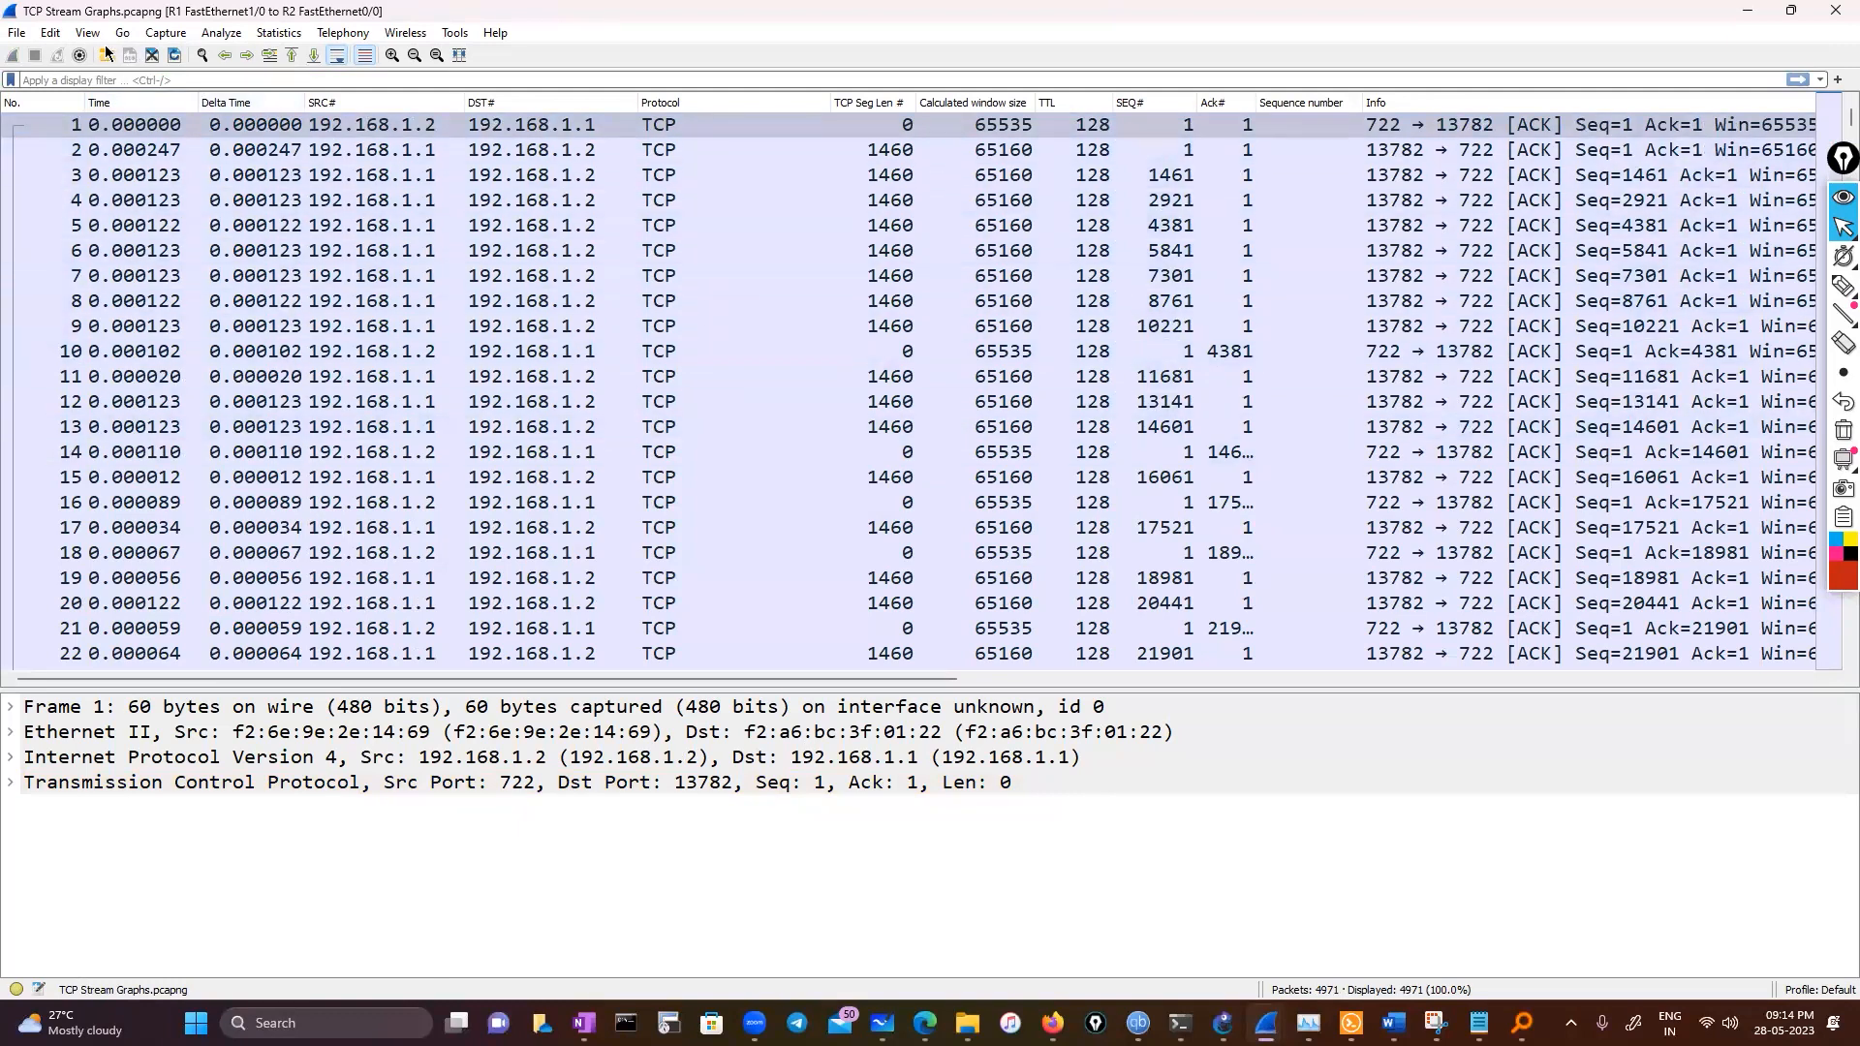
Open the Time / Sequence (Stevens) stream graph for the capture and close it
{"action": "left_click", "coordinate": [304, 35]}
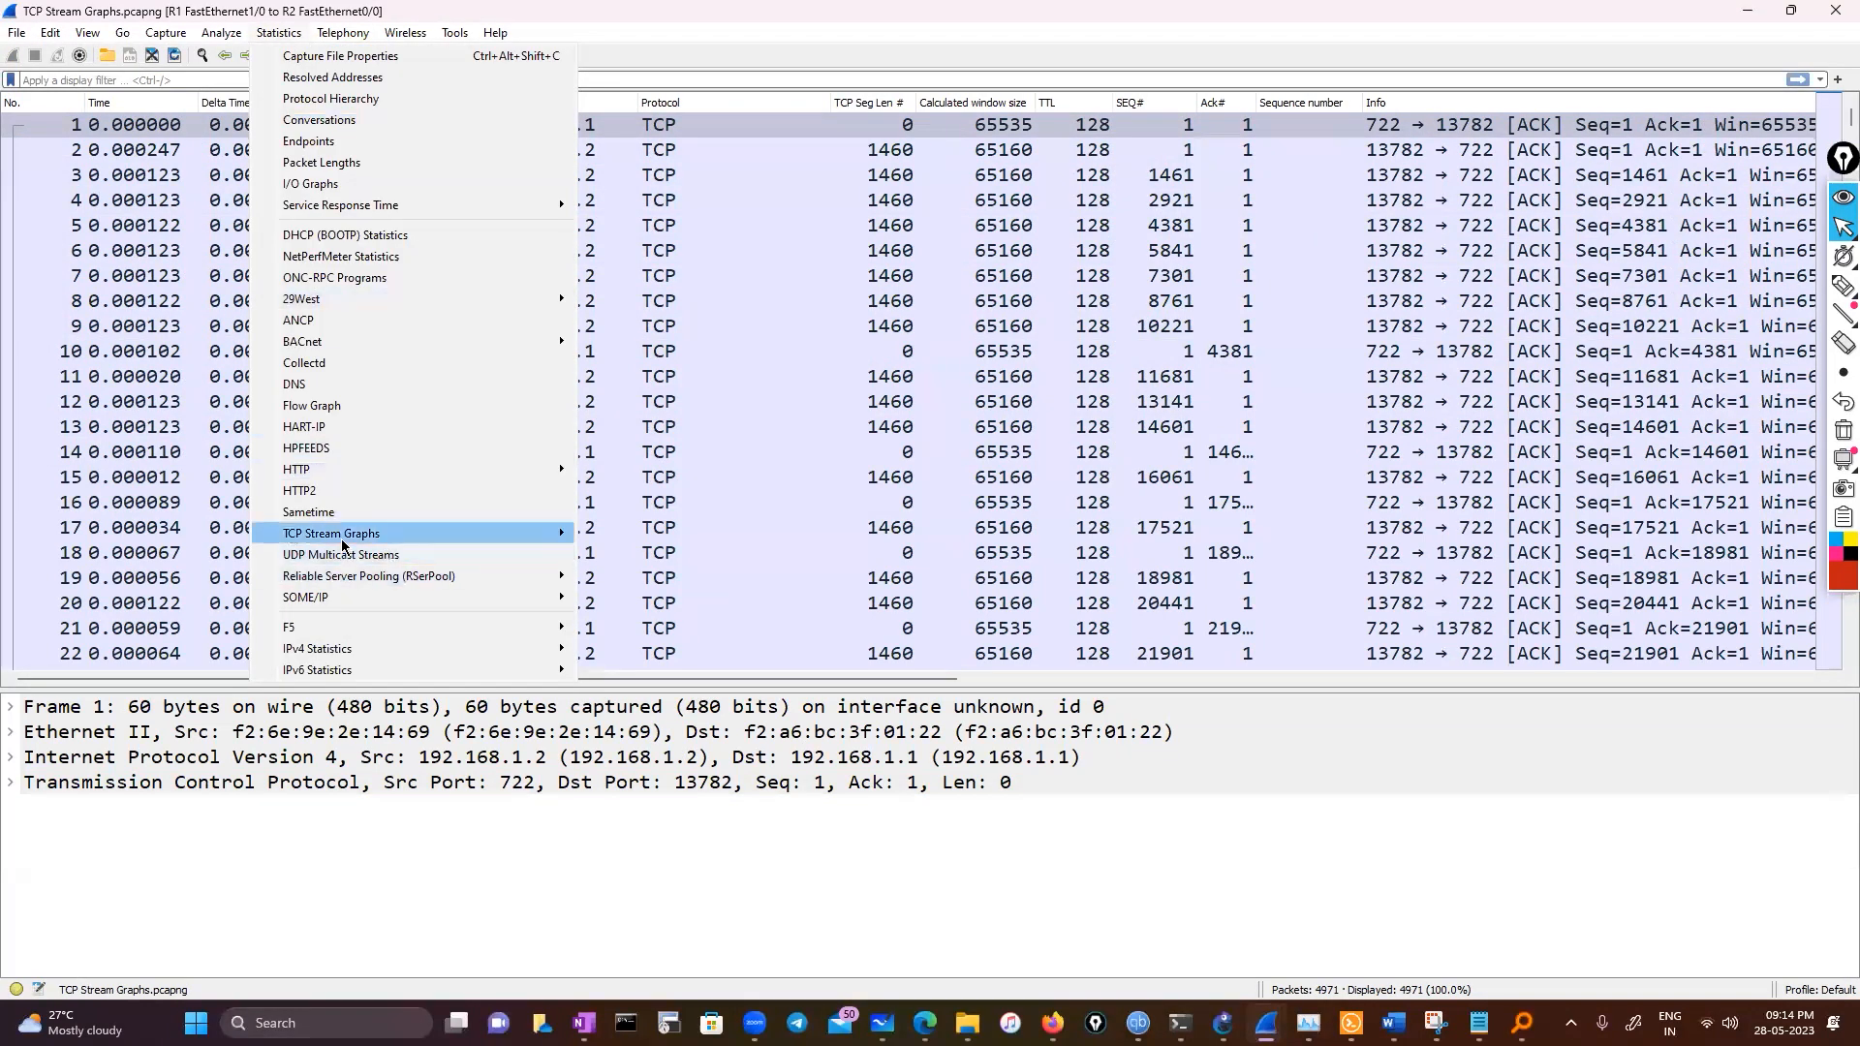
{"action": "mouse_move", "coordinate": [341, 539]}
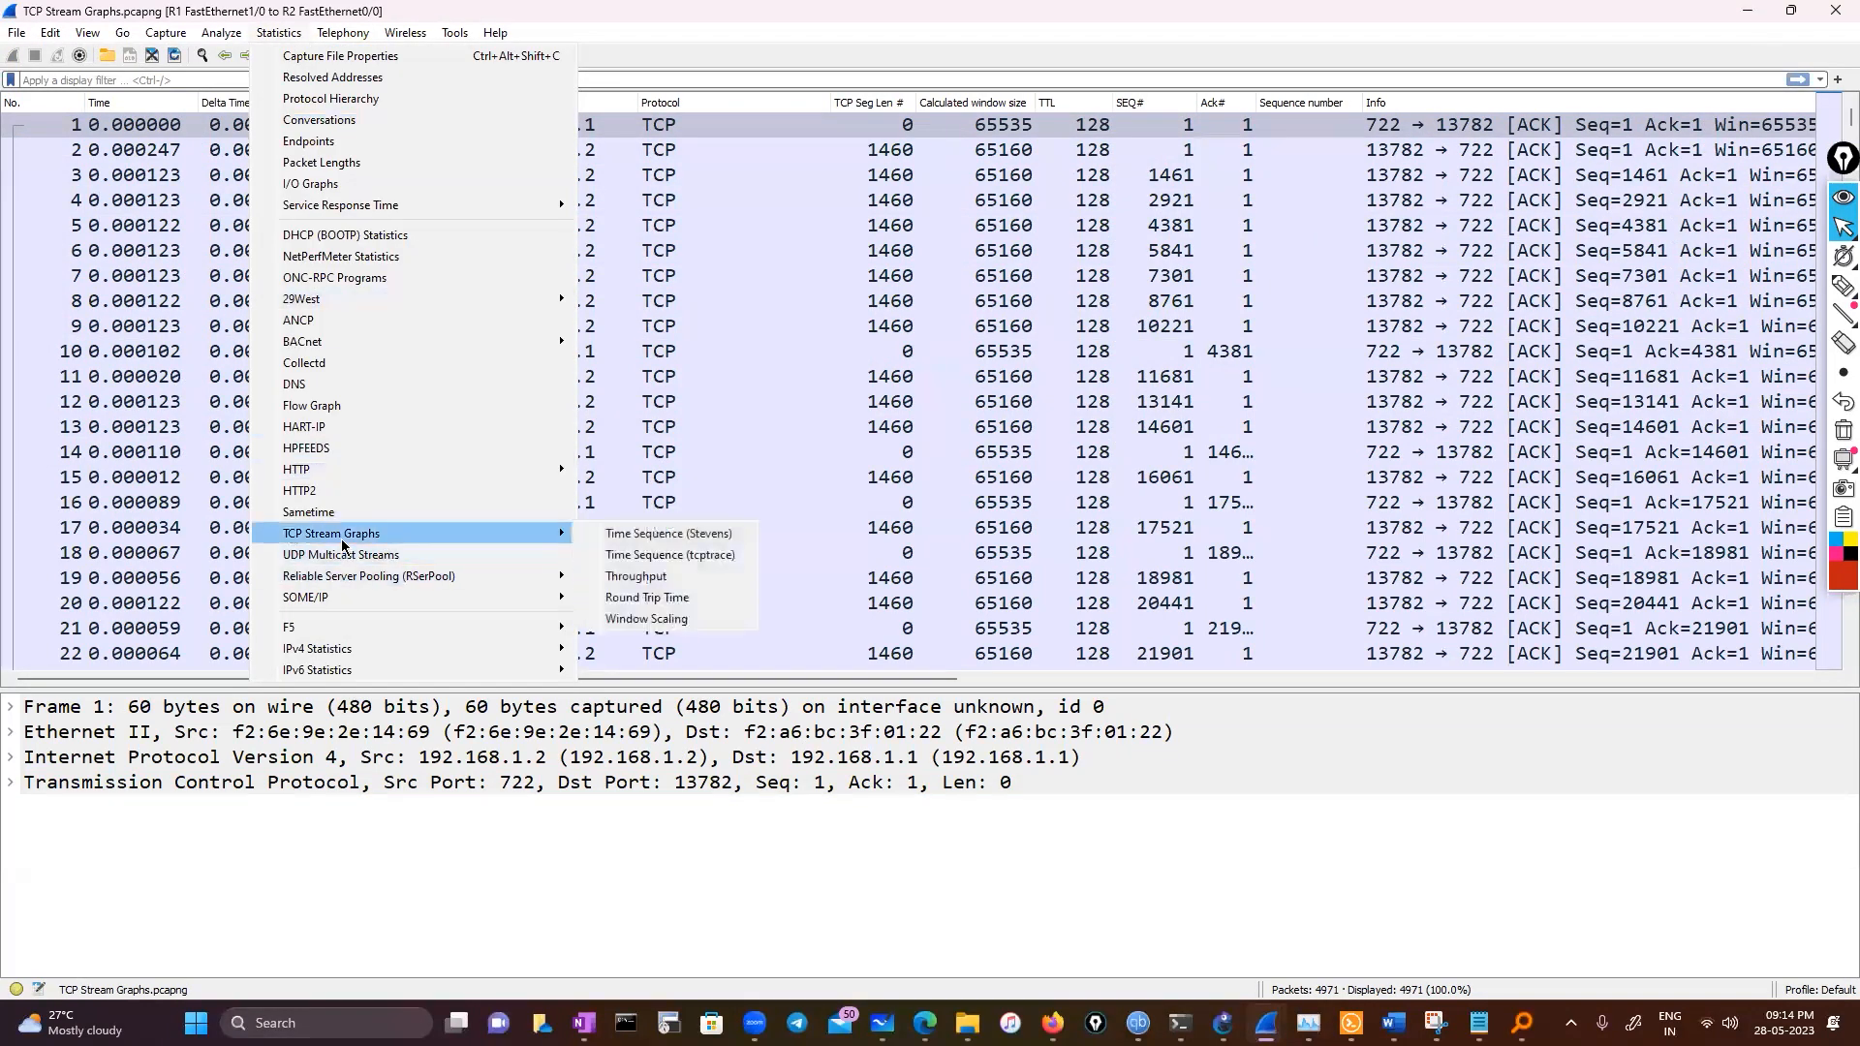
{"action": "left_click", "coordinate": [672, 543]}
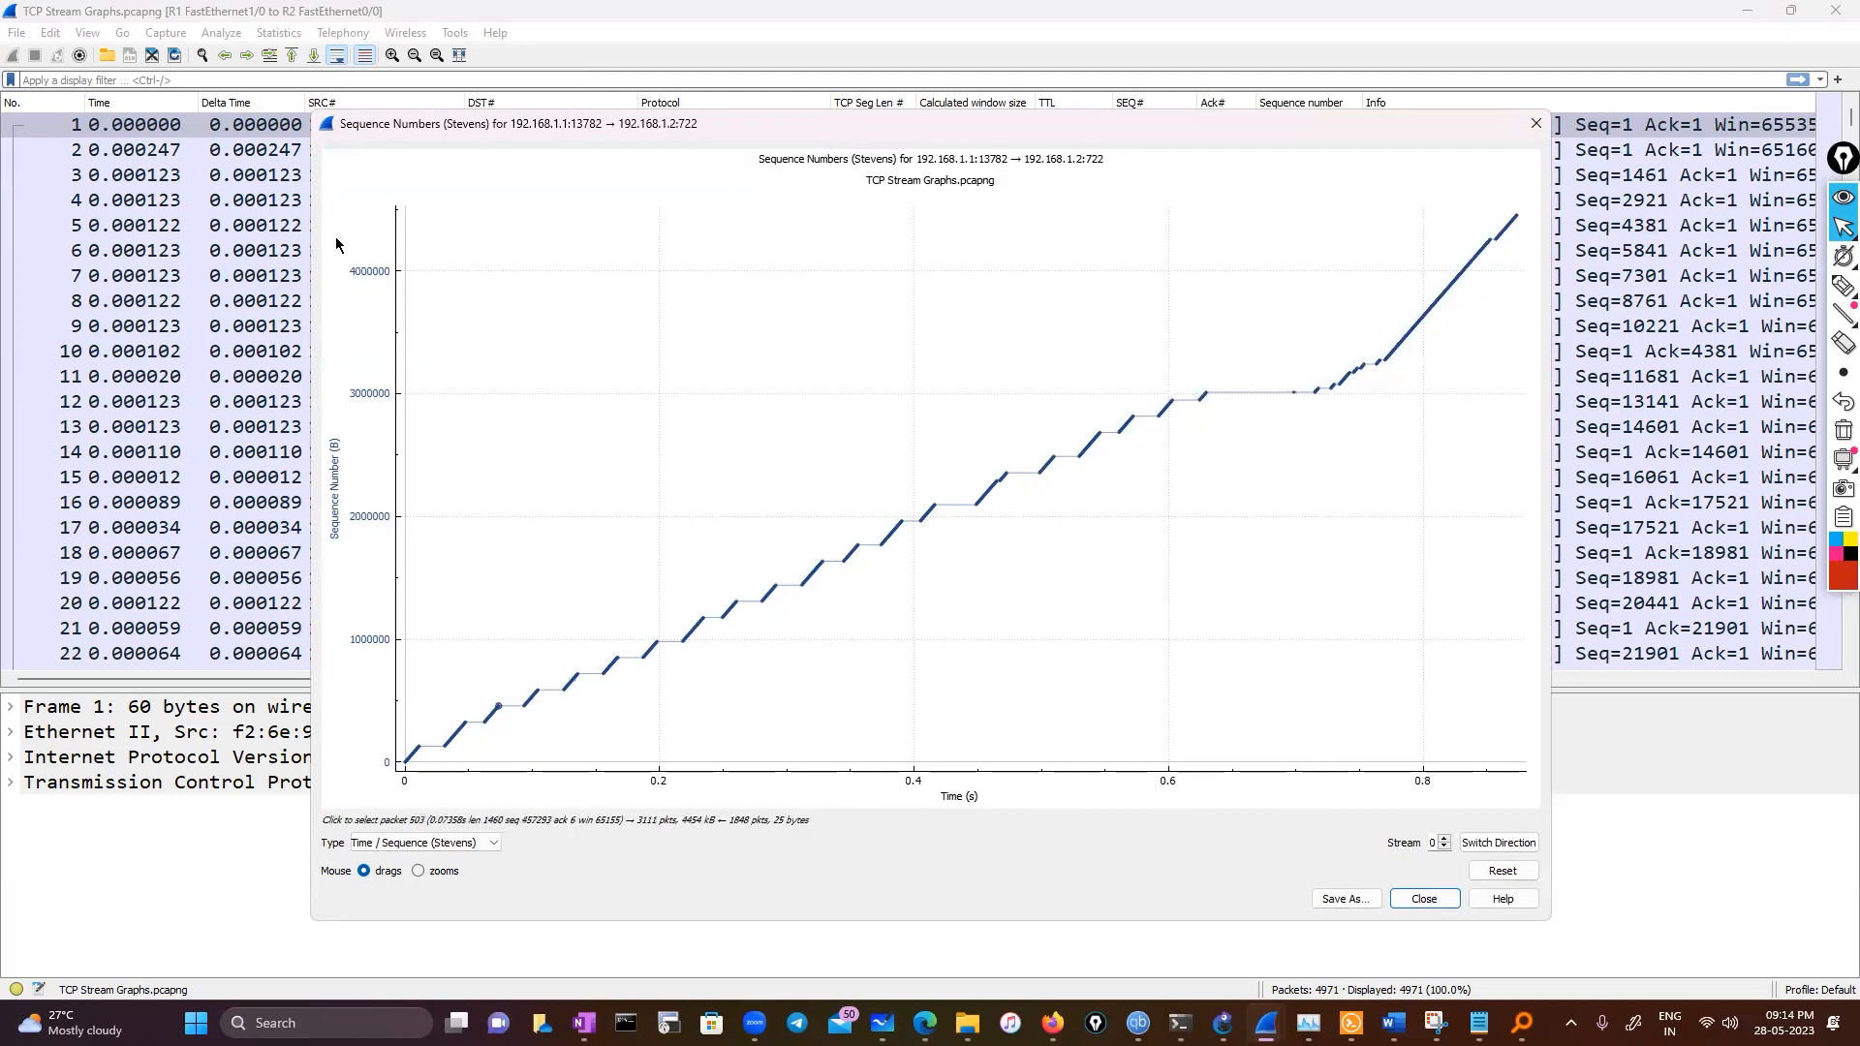
{"action": "left_click", "coordinate": [1535, 124]}
Open the Flow Graph, limit it to the display filter, scroll through the flows, and close it
{"action": "scroll", "coordinate": [485, 479], "scroll_direction": "down", "scroll_amount": 1}
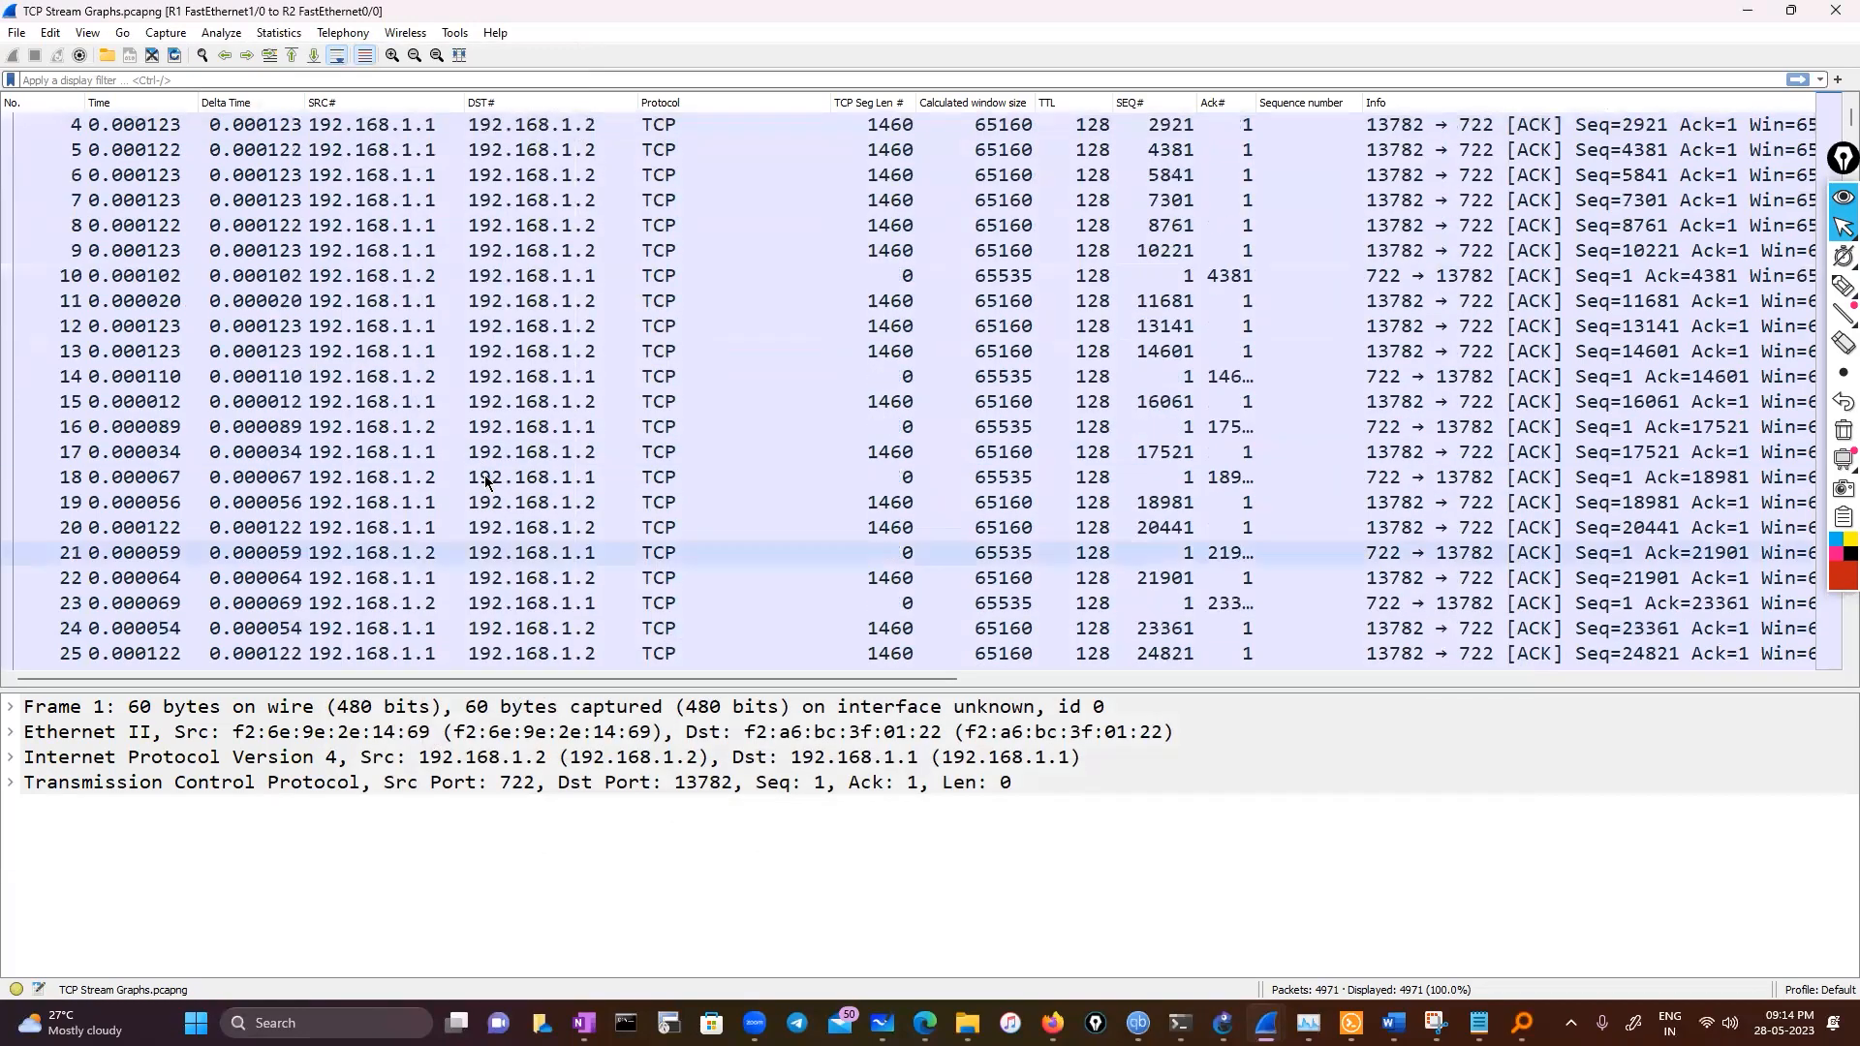
{"action": "scroll", "coordinate": [487, 481], "scroll_direction": "up", "scroll_amount": 1}
{"action": "scroll", "coordinate": [487, 482], "scroll_direction": "down", "scroll_amount": 18}
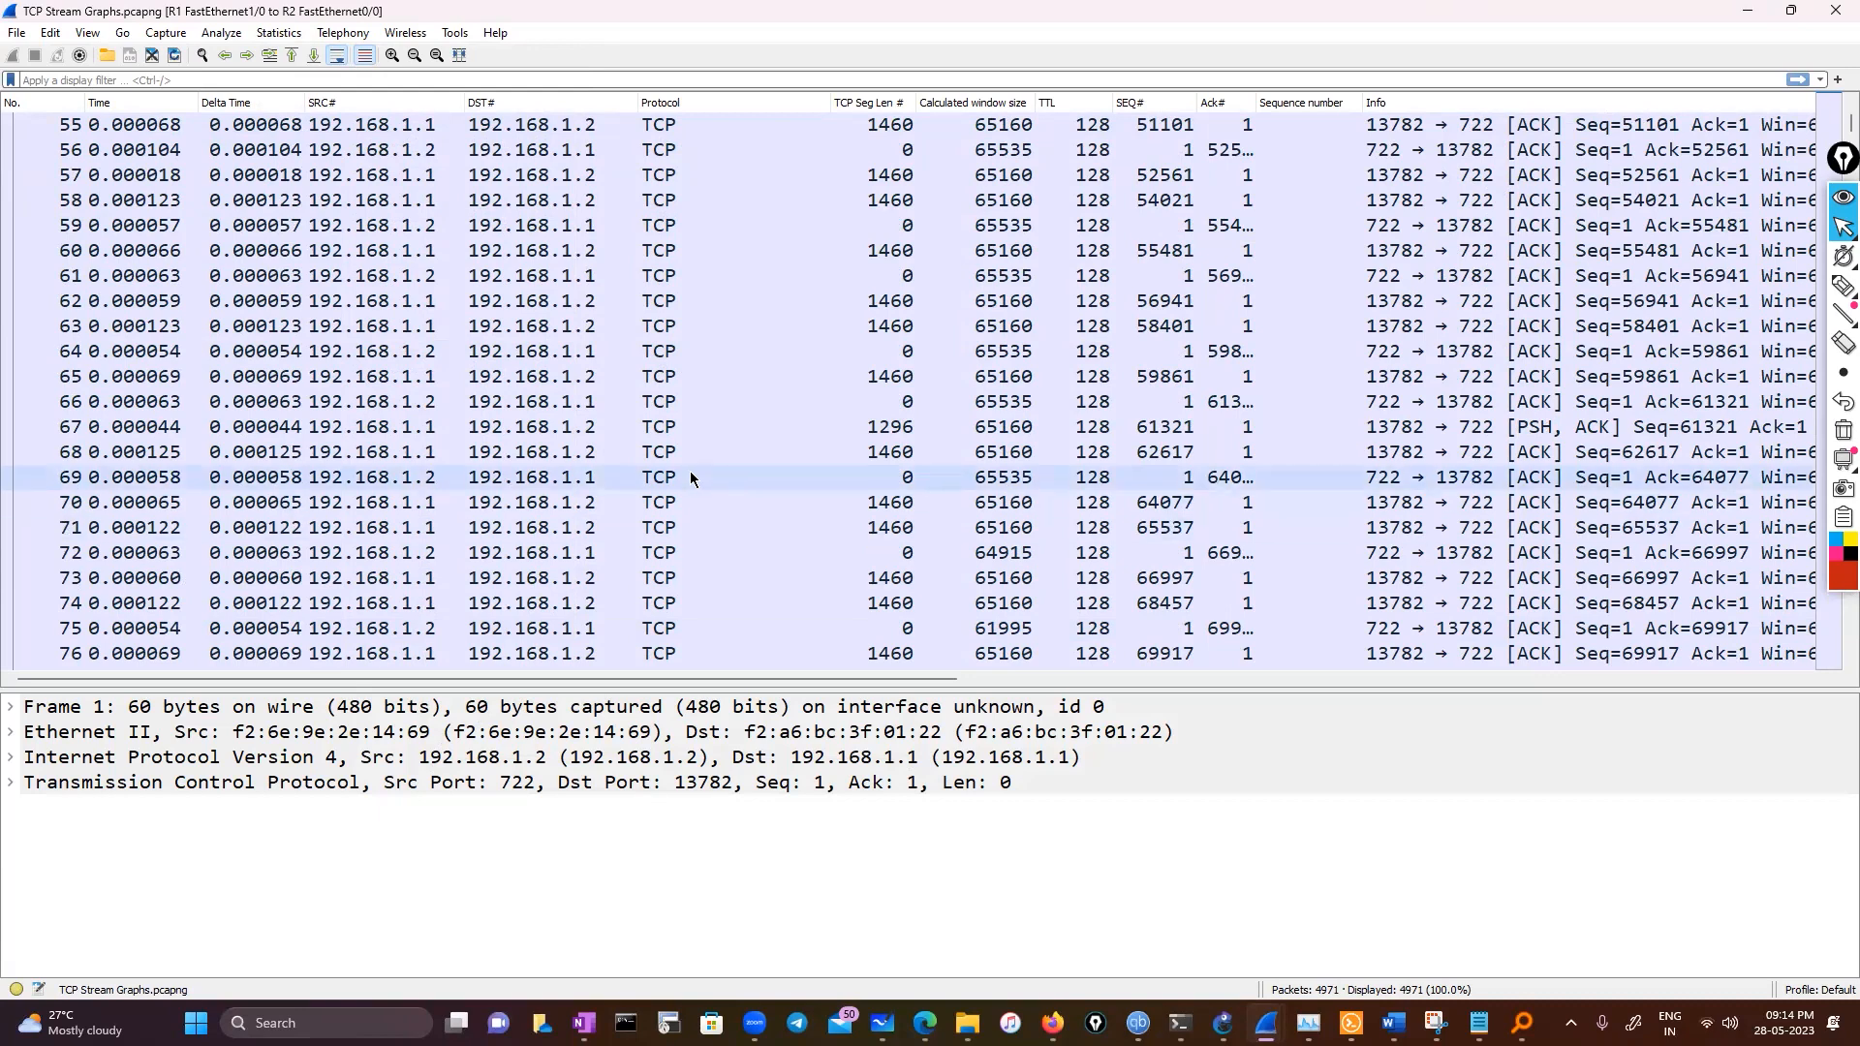
{"action": "left_click", "coordinate": [215, 38]}
{"action": "mouse_move", "coordinate": [295, 36]}
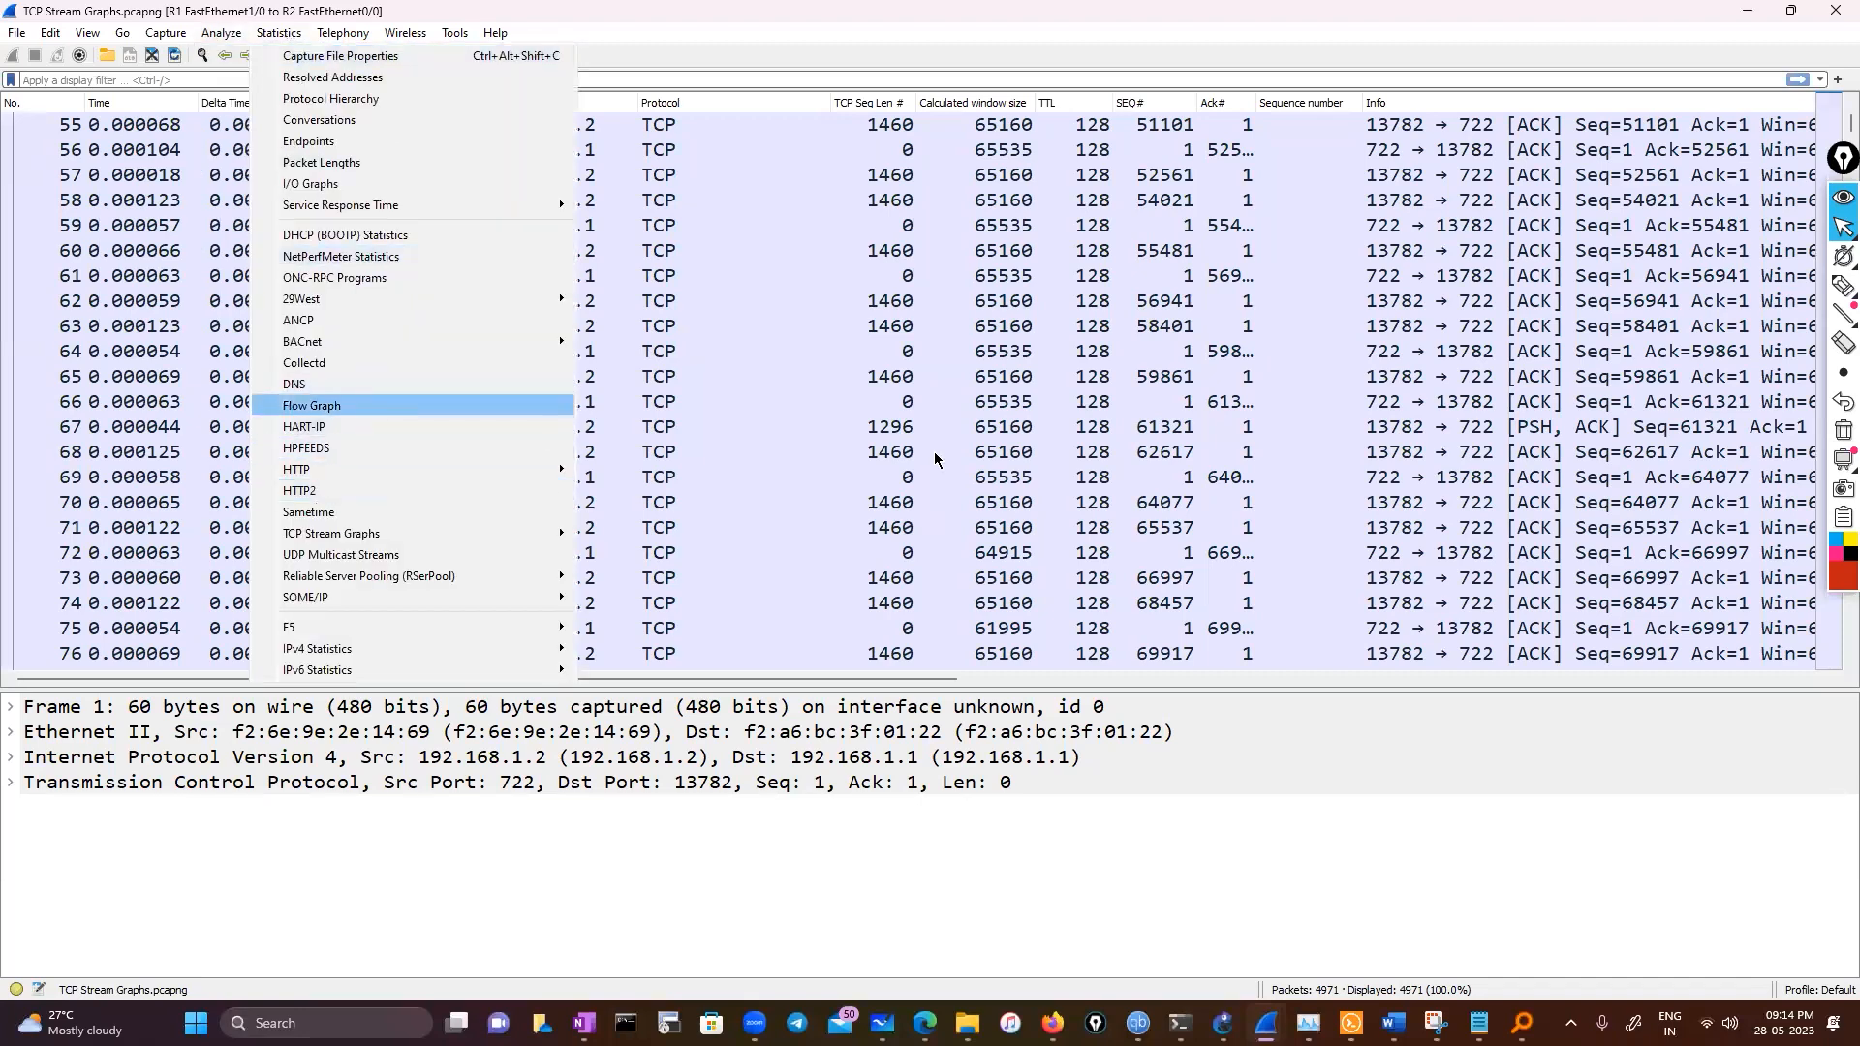
{"action": "left_click", "coordinate": [358, 405]}
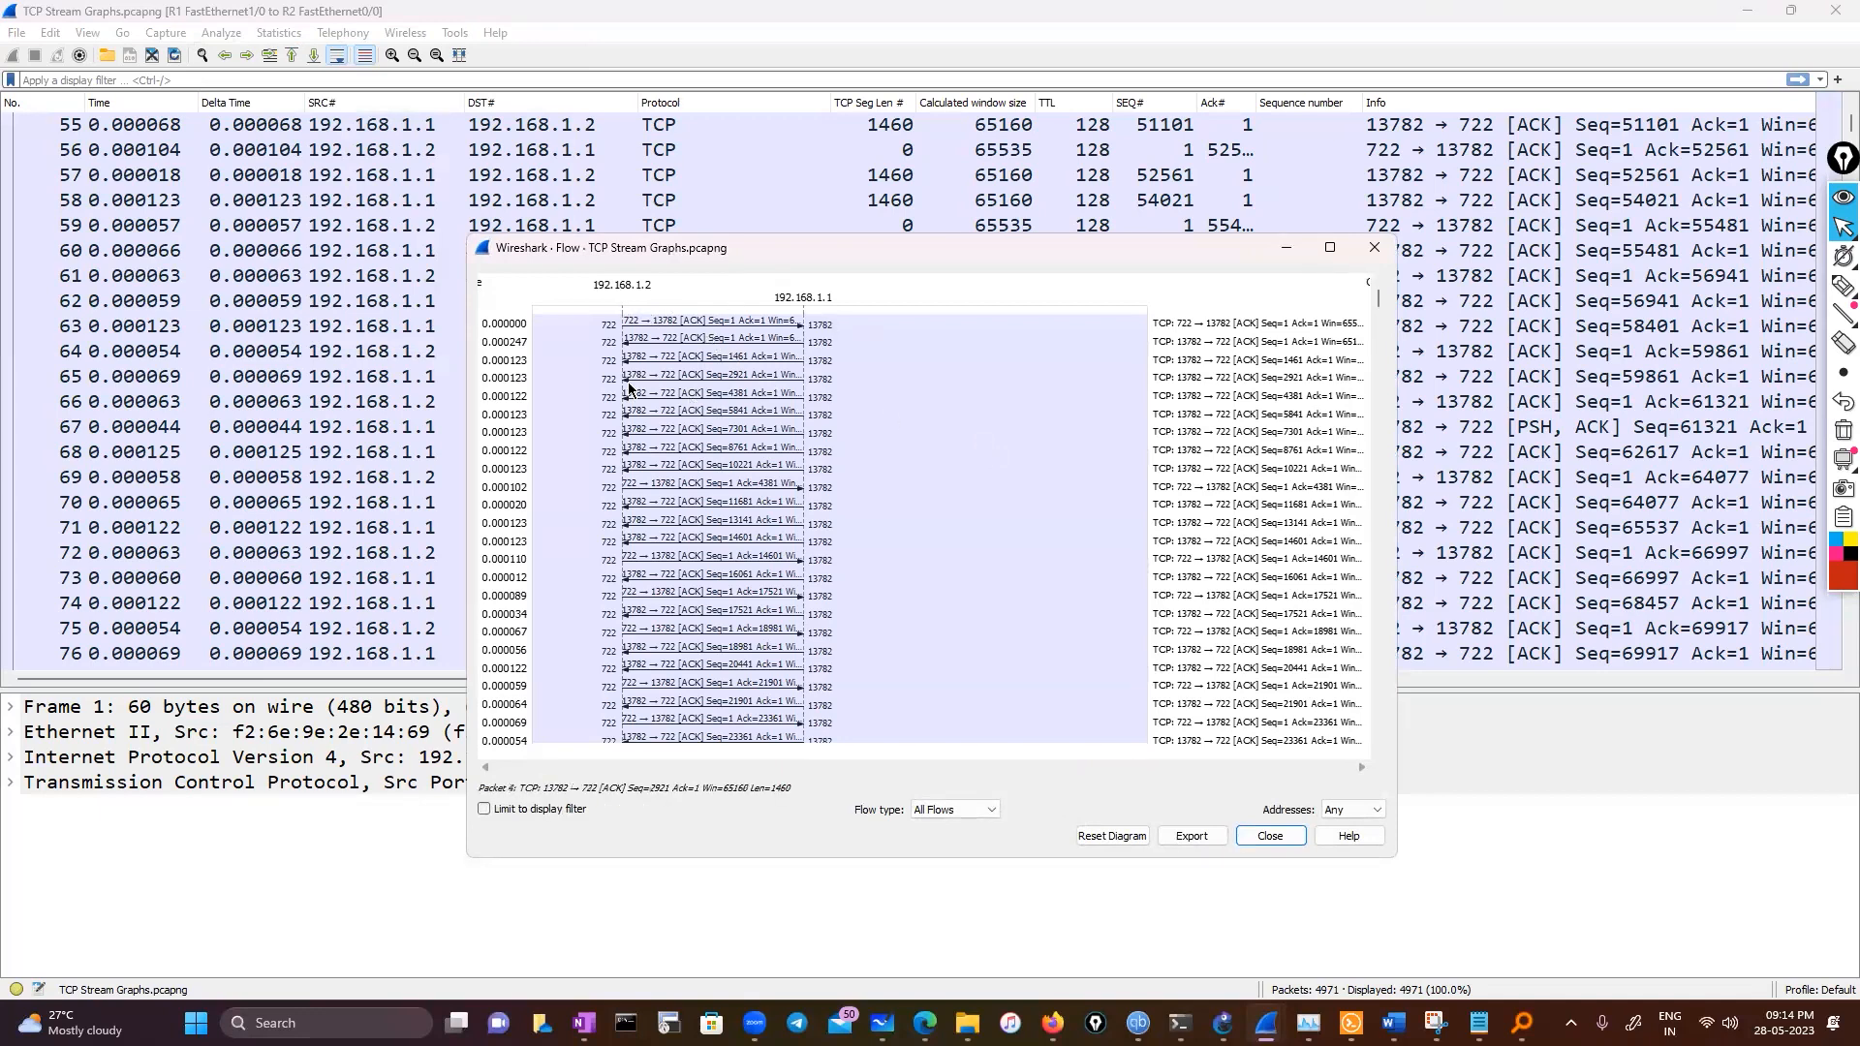
{"action": "left_click", "coordinate": [483, 809]}
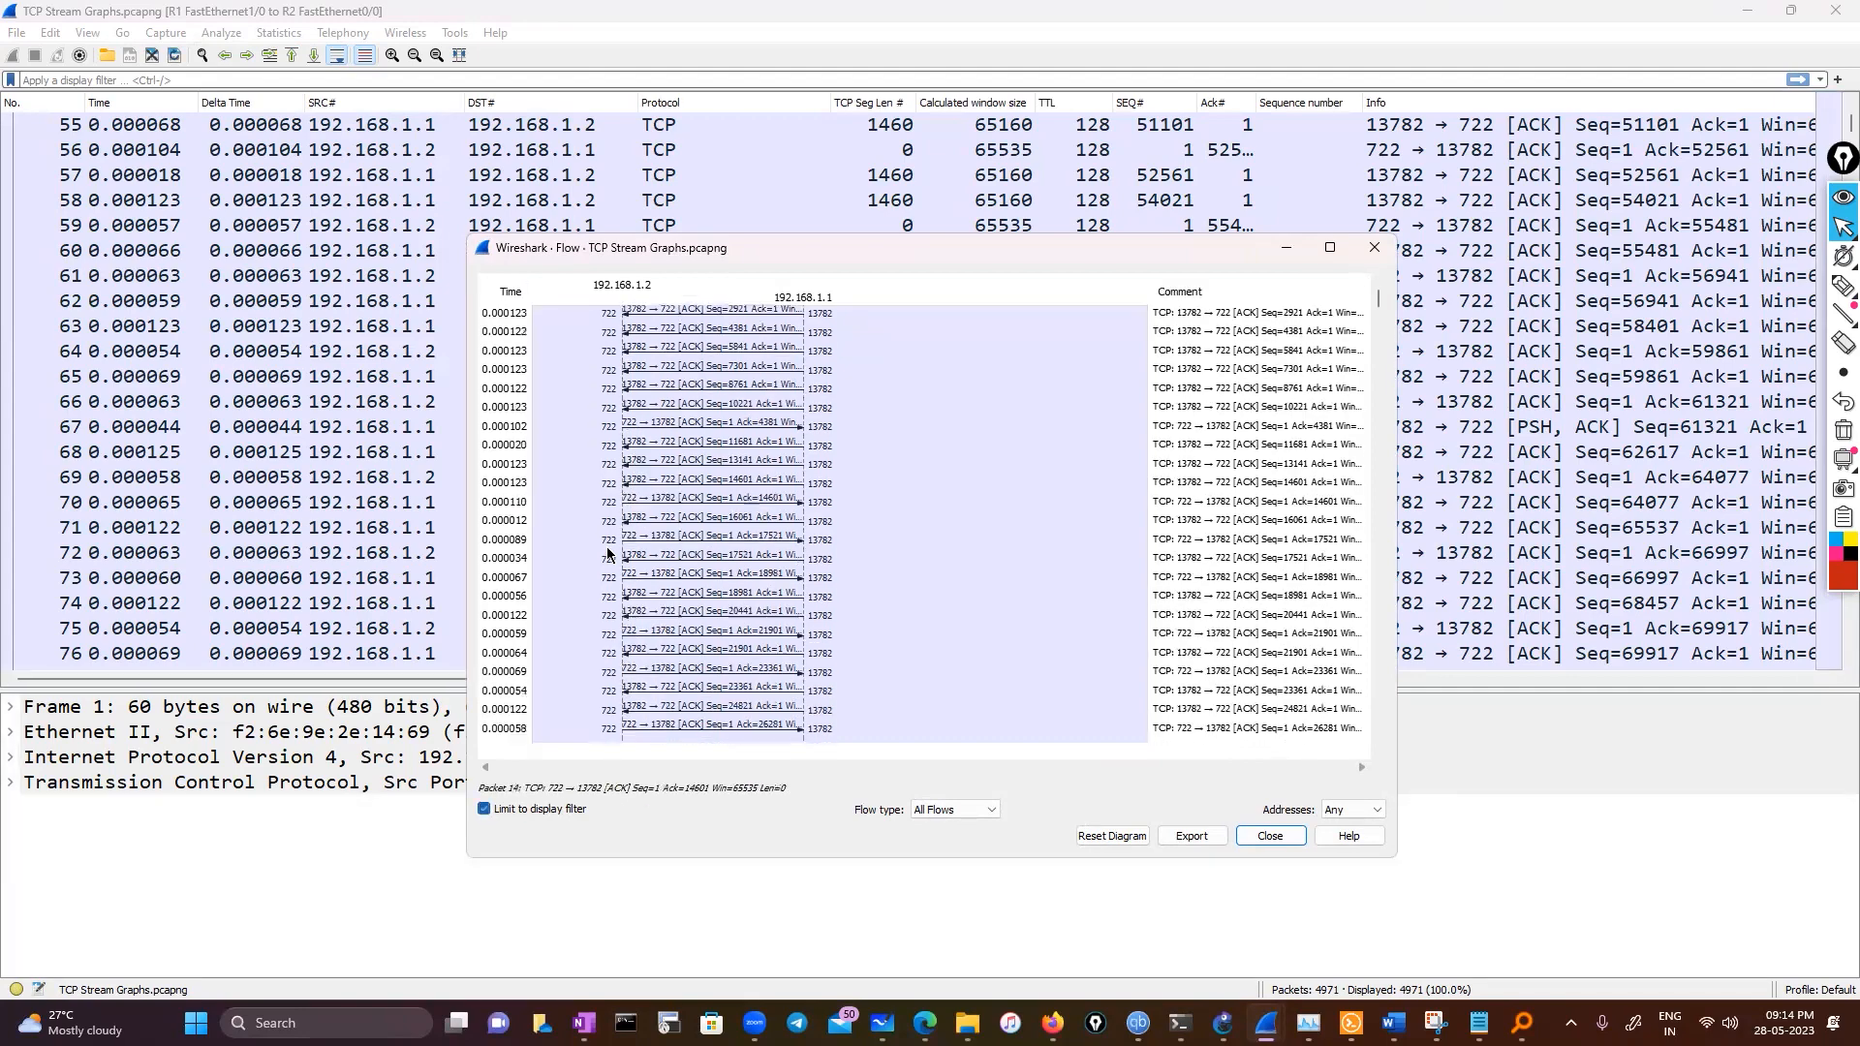
{"action": "scroll", "coordinate": [583, 605], "scroll_direction": "down", "scroll_amount": 10}
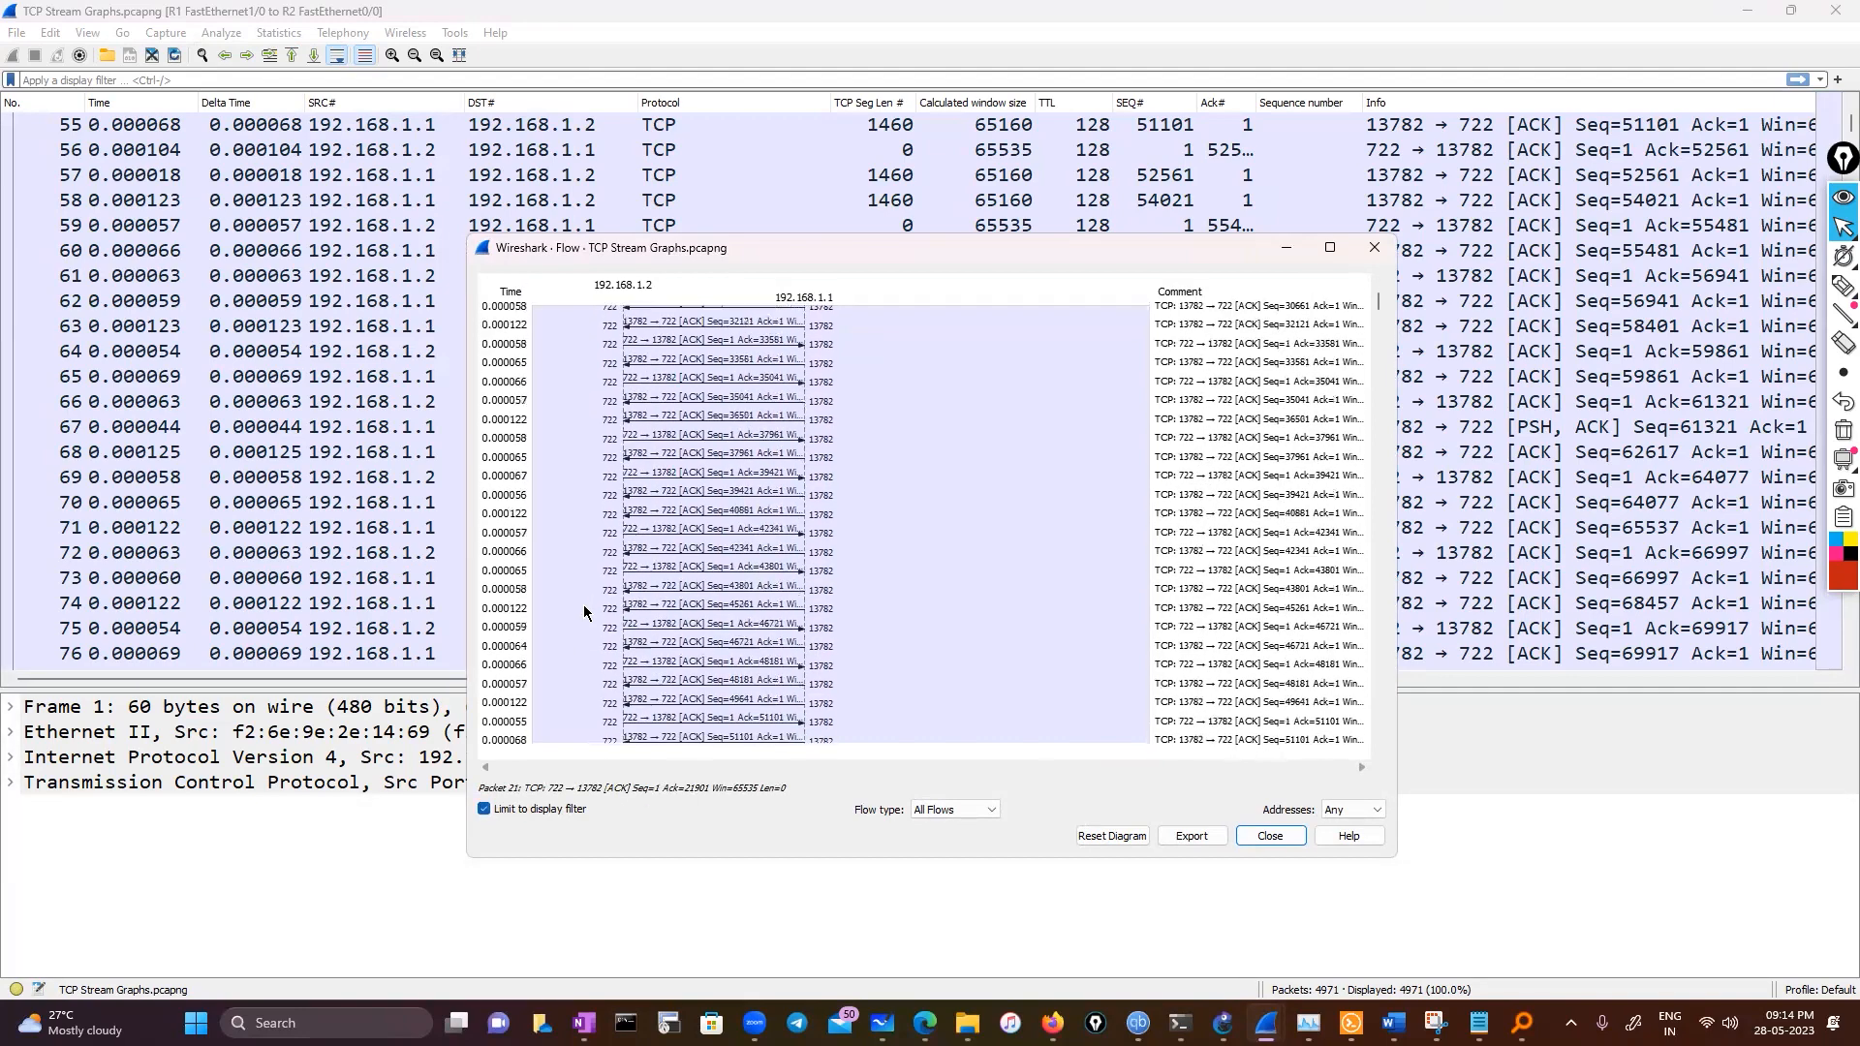
{"action": "scroll", "coordinate": [583, 604], "scroll_direction": "up", "scroll_amount": 11}
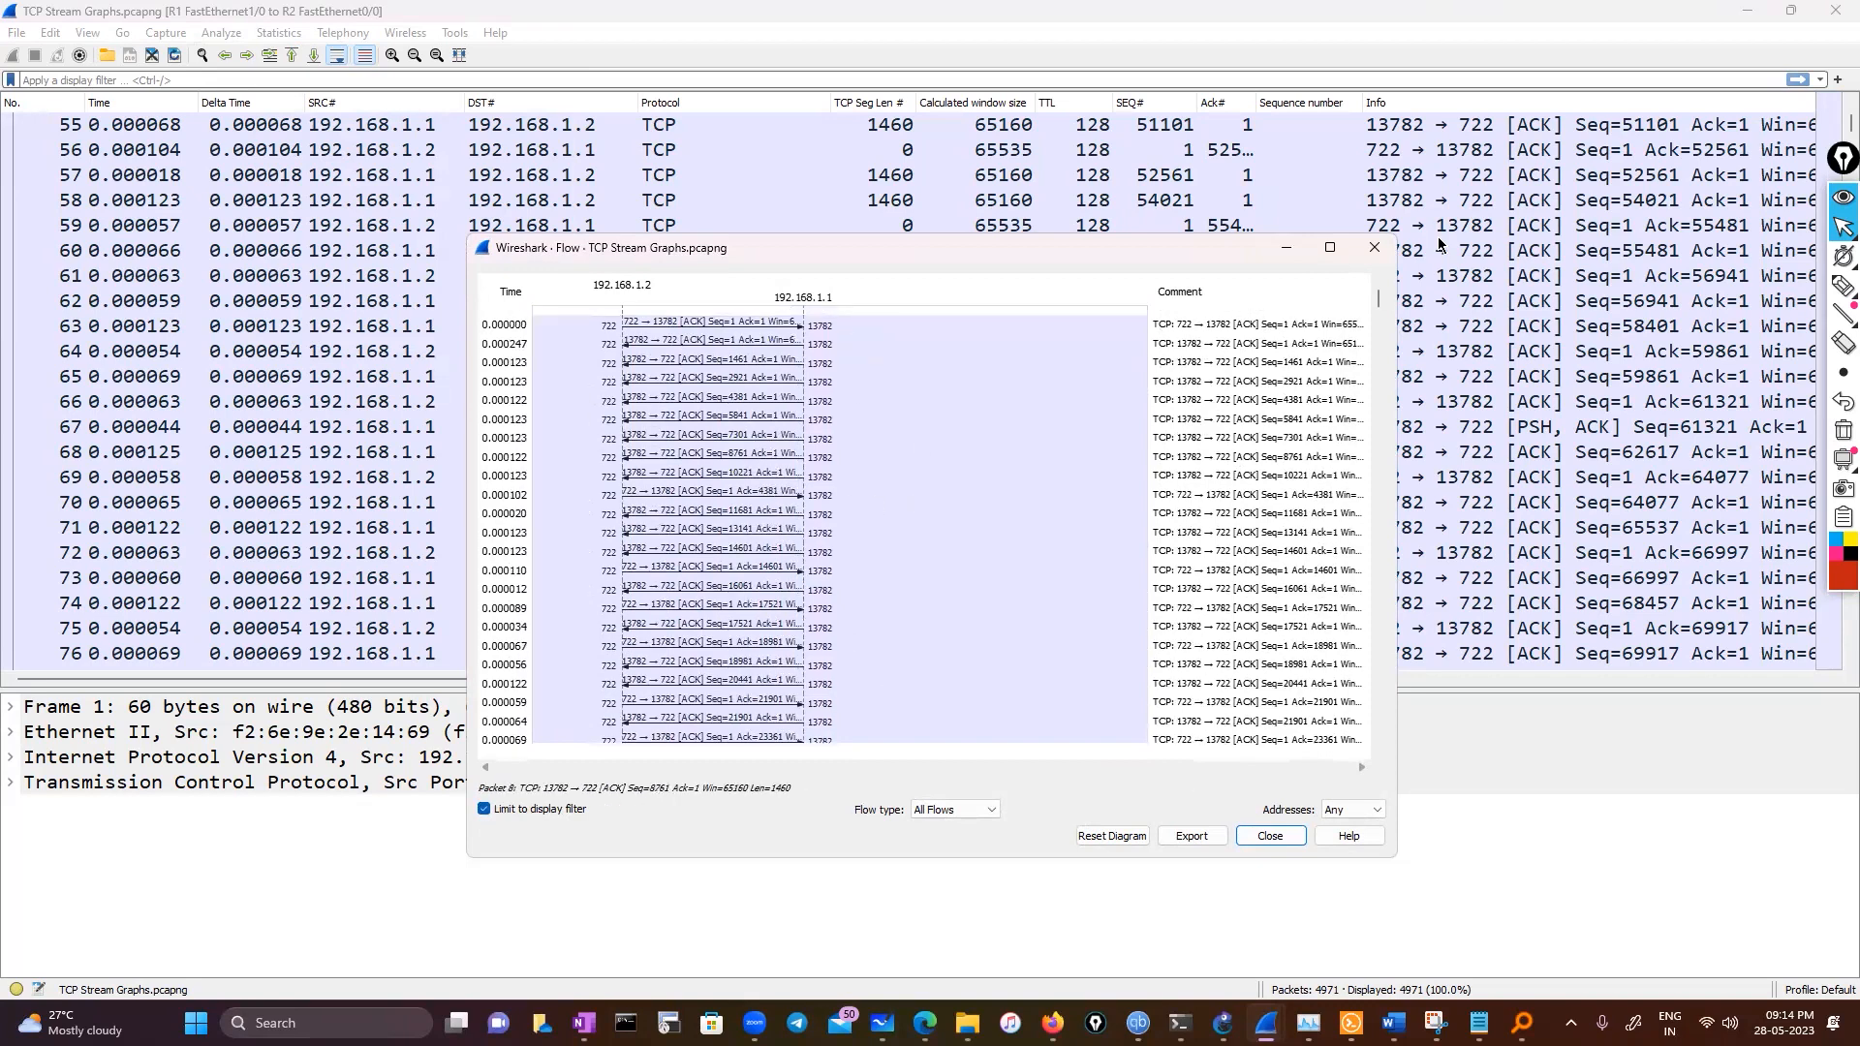
{"action": "left_click", "coordinate": [1374, 247]}
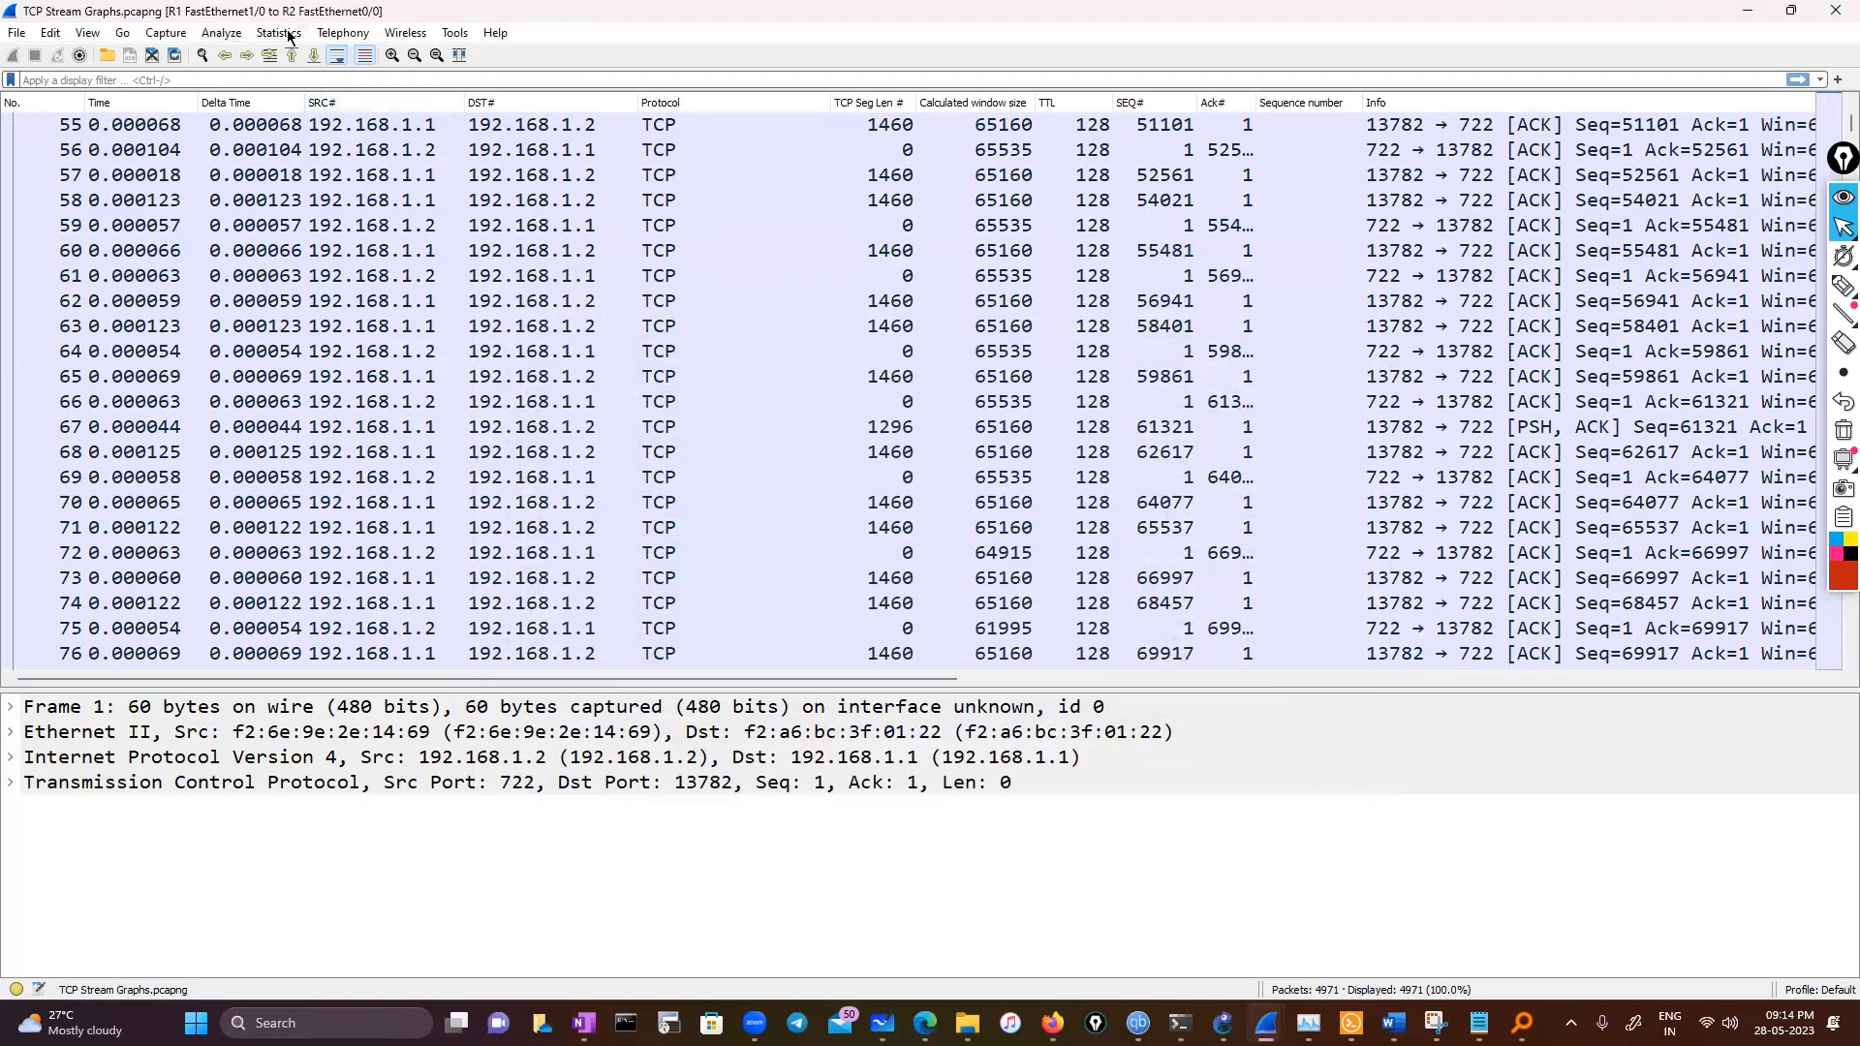
Open the Protocol Hierarchy statistics and select the Internet Protocol Version 4 and Transmission Control Protocol rows
{"action": "left_click", "coordinate": [288, 32]}
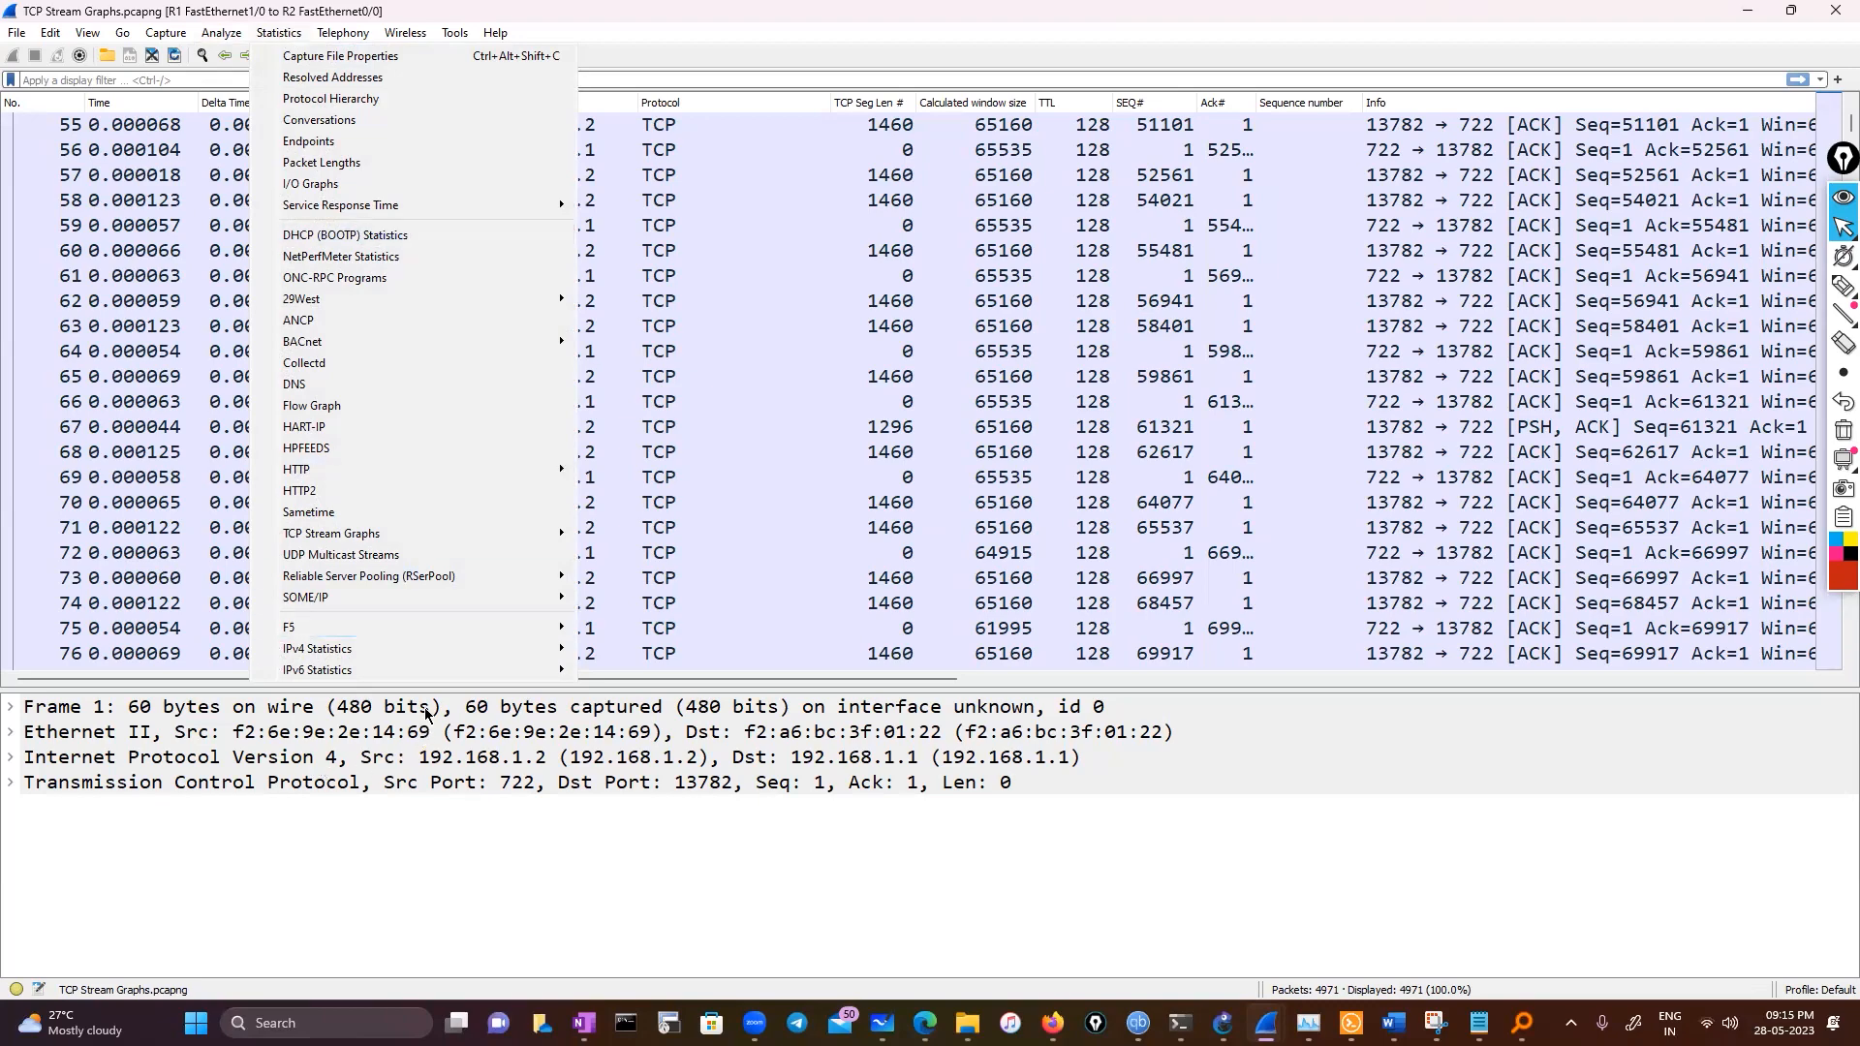
{"action": "mouse_move", "coordinate": [429, 633]}
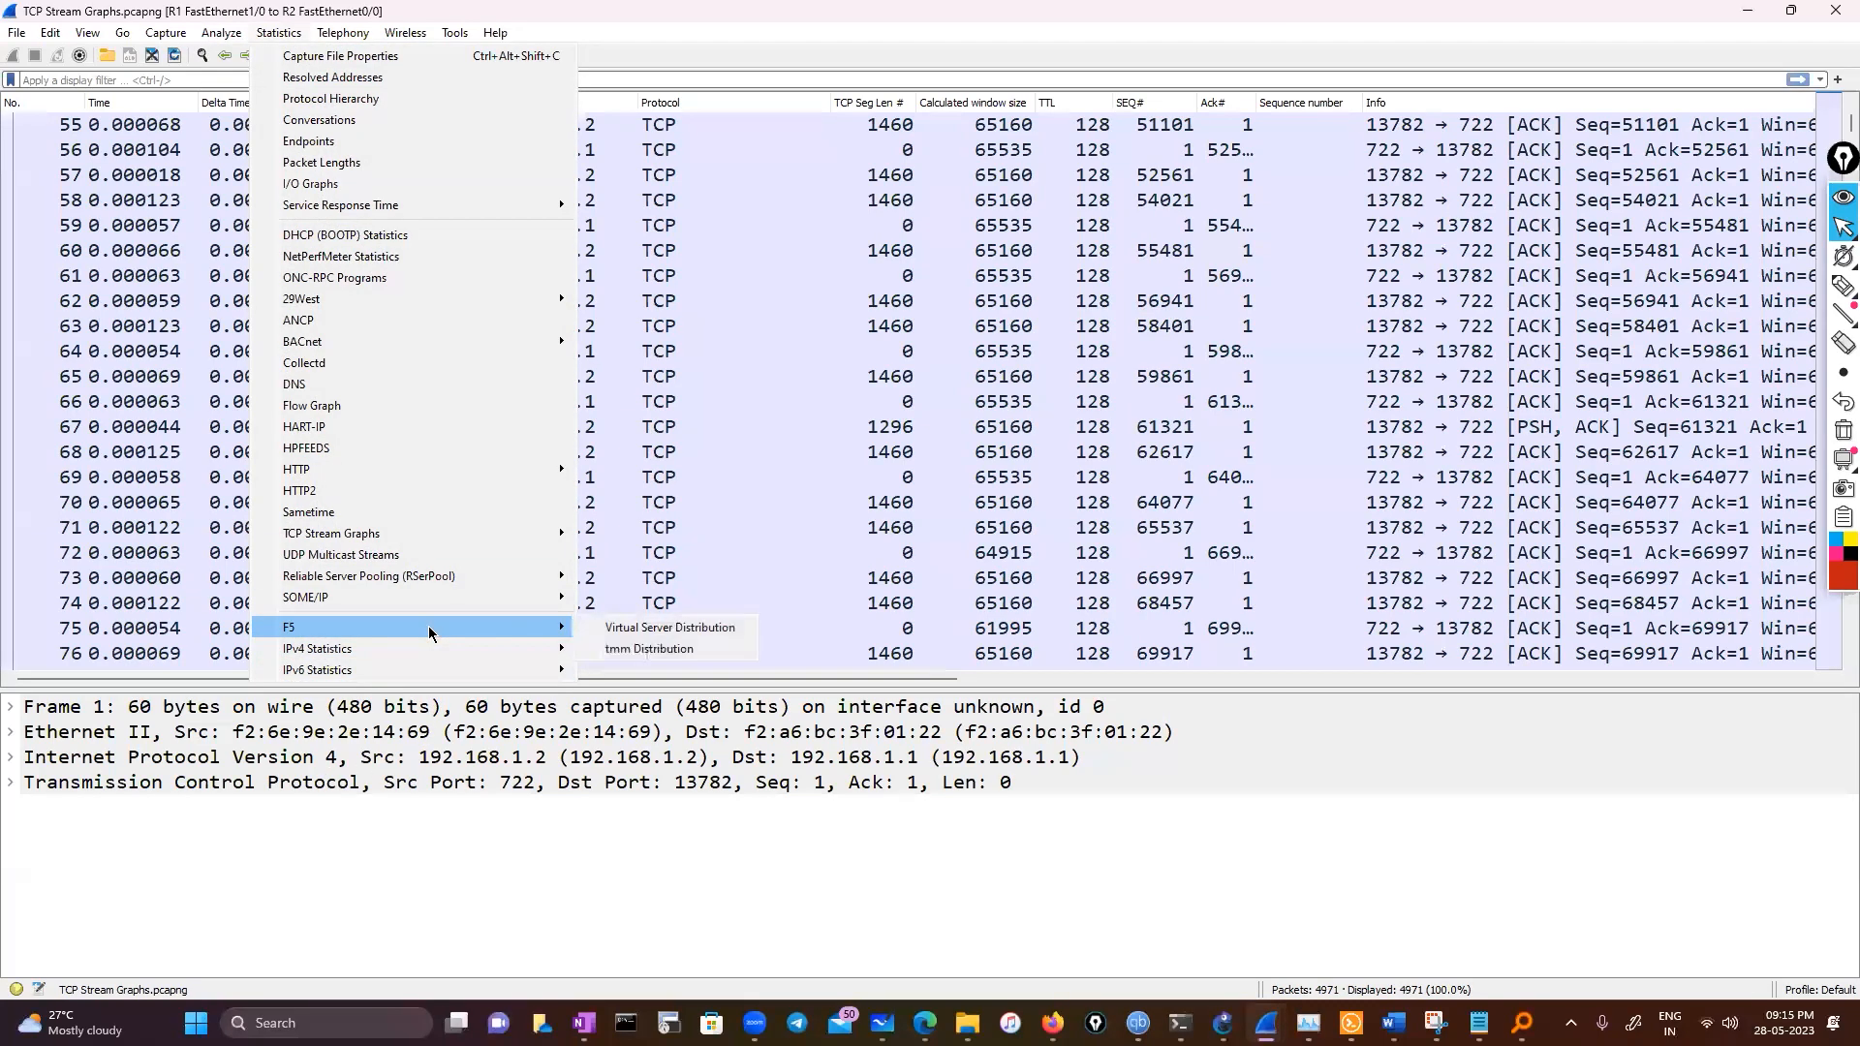
{"action": "left_click", "coordinate": [393, 100]}
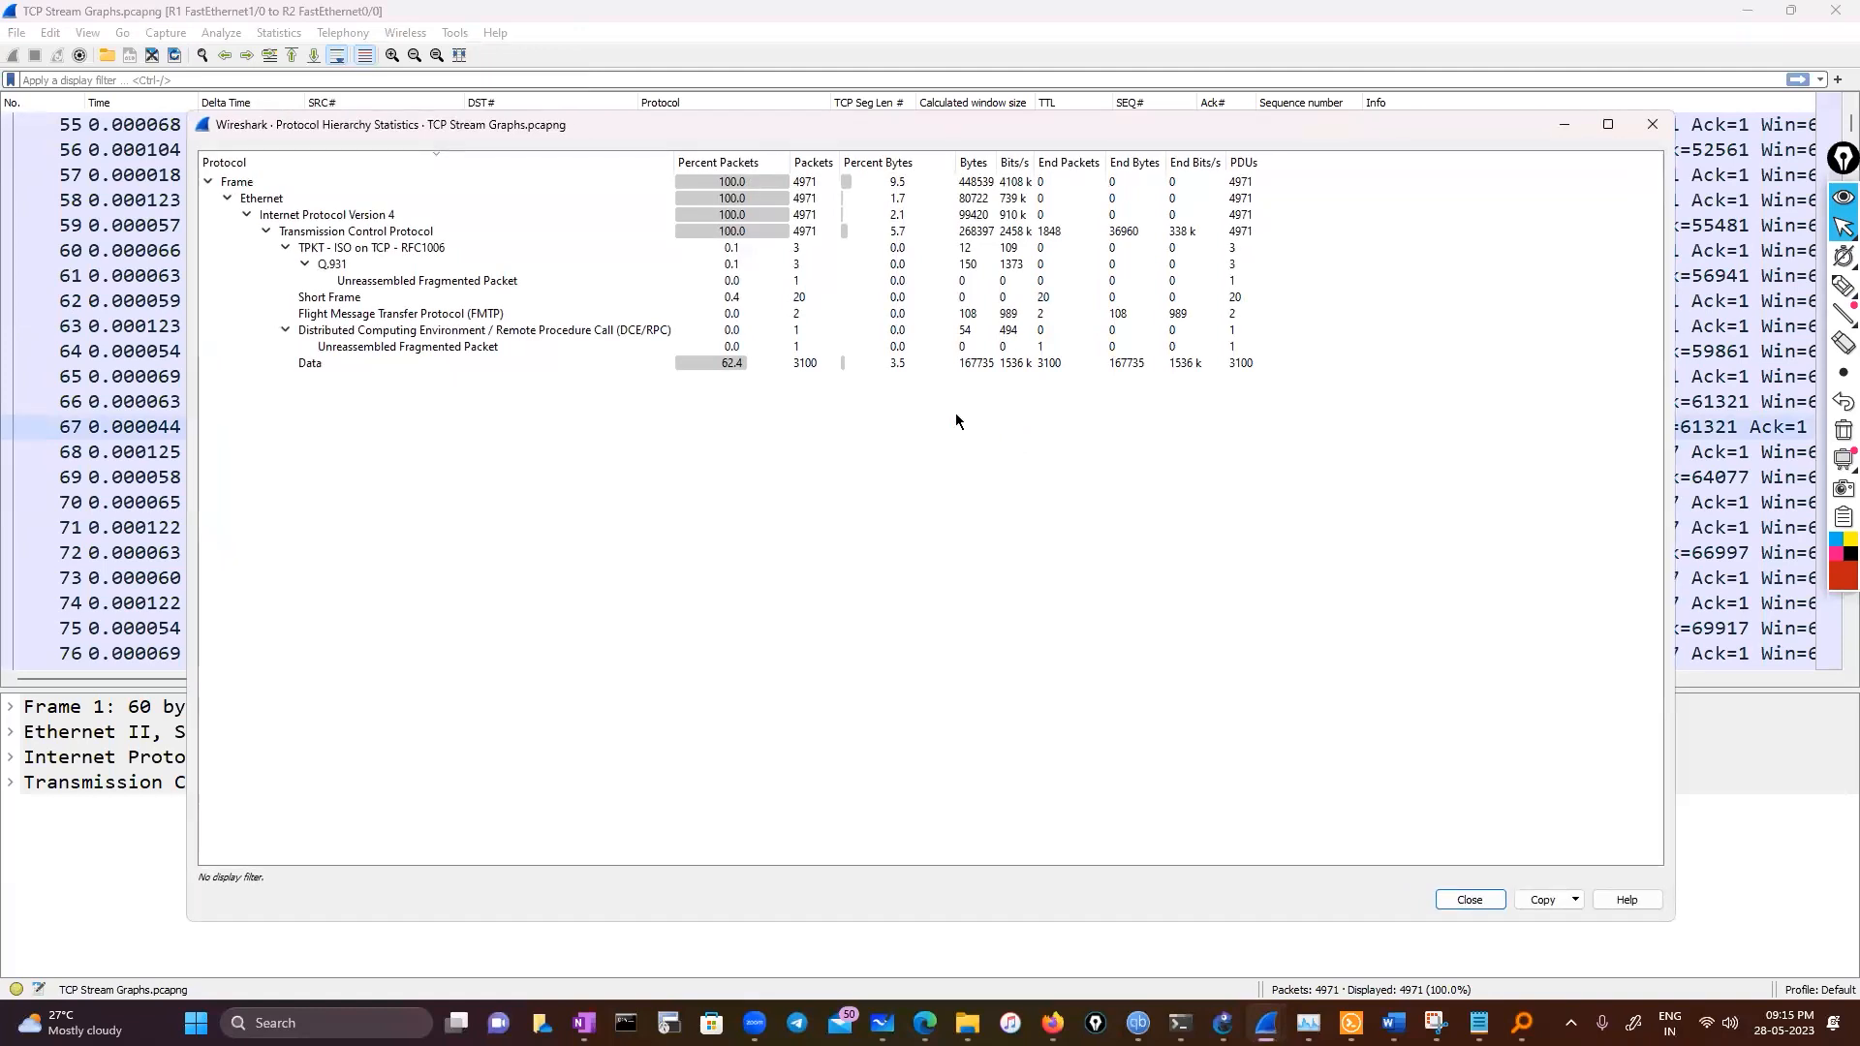
{"action": "left_click", "coordinate": [375, 235]}
{"action": "left_click", "coordinate": [375, 215]}
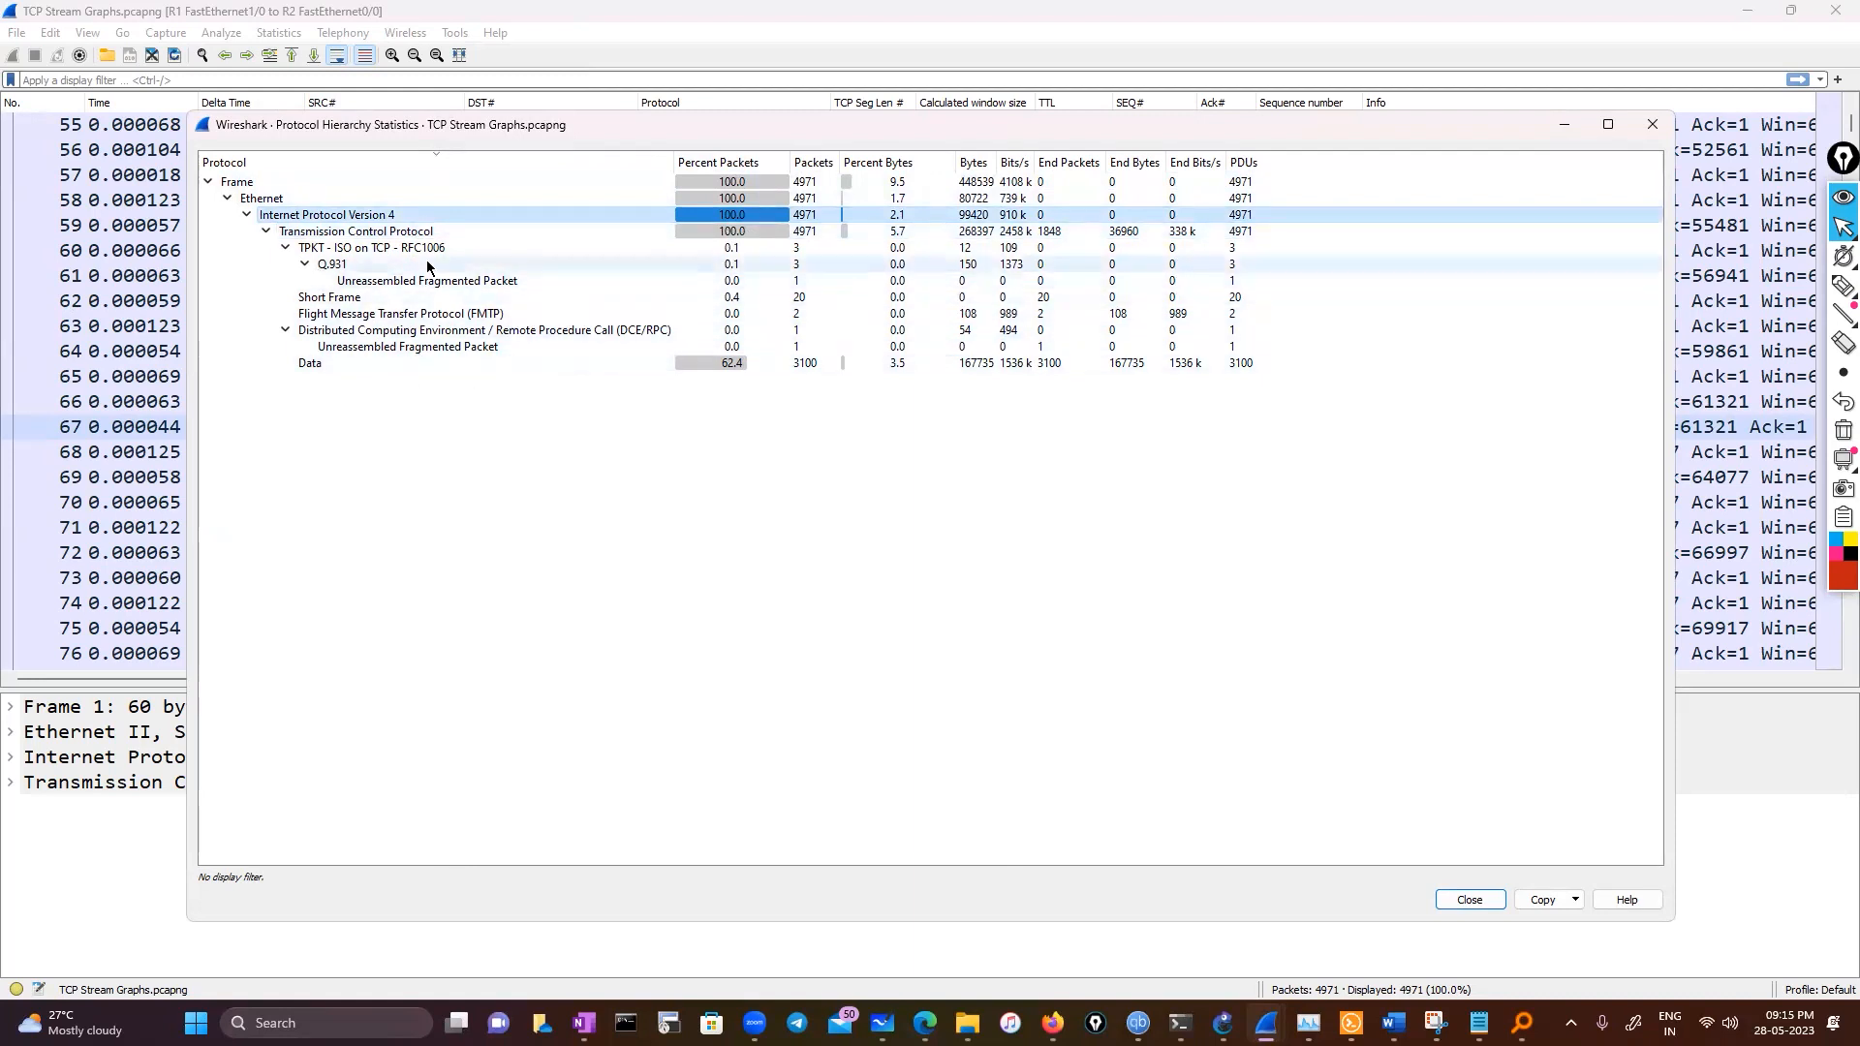
{"action": "left_click", "coordinate": [744, 231]}
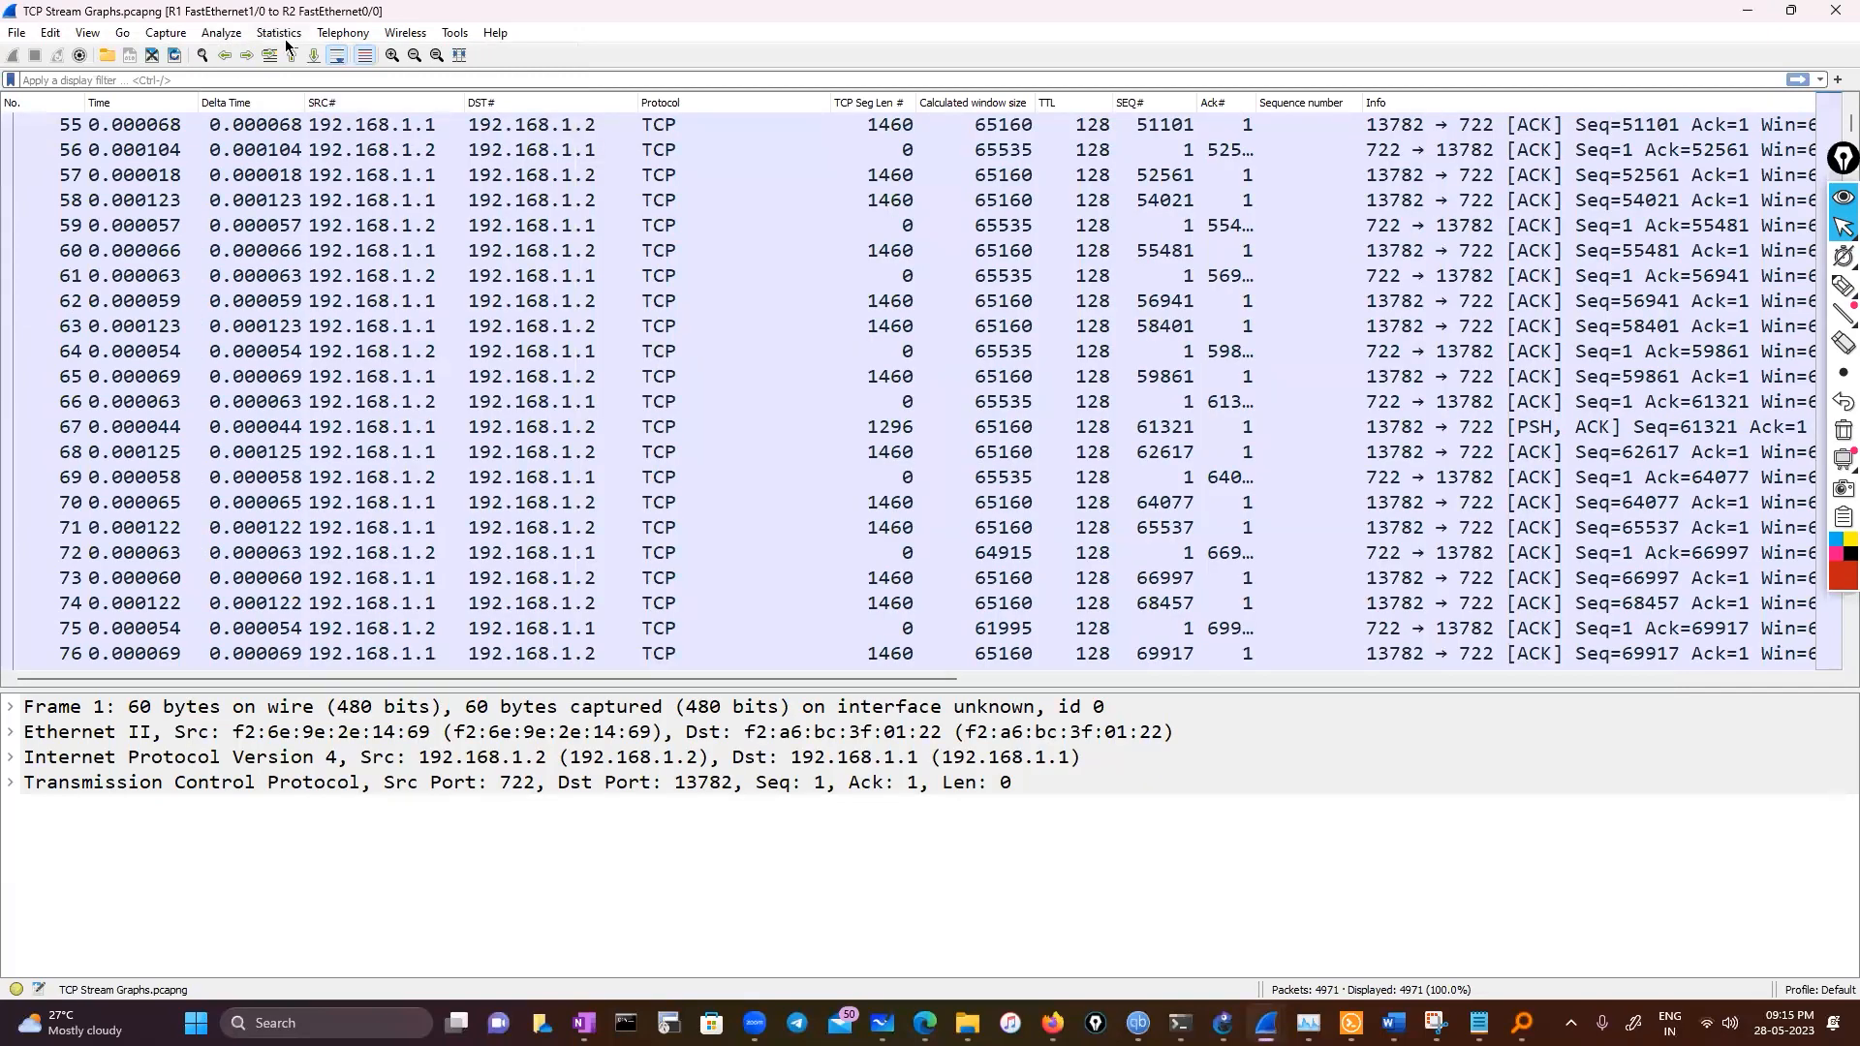
Open the Time / Sequence (tcptrace) stream graph and close it
{"action": "left_click", "coordinate": [286, 40]}
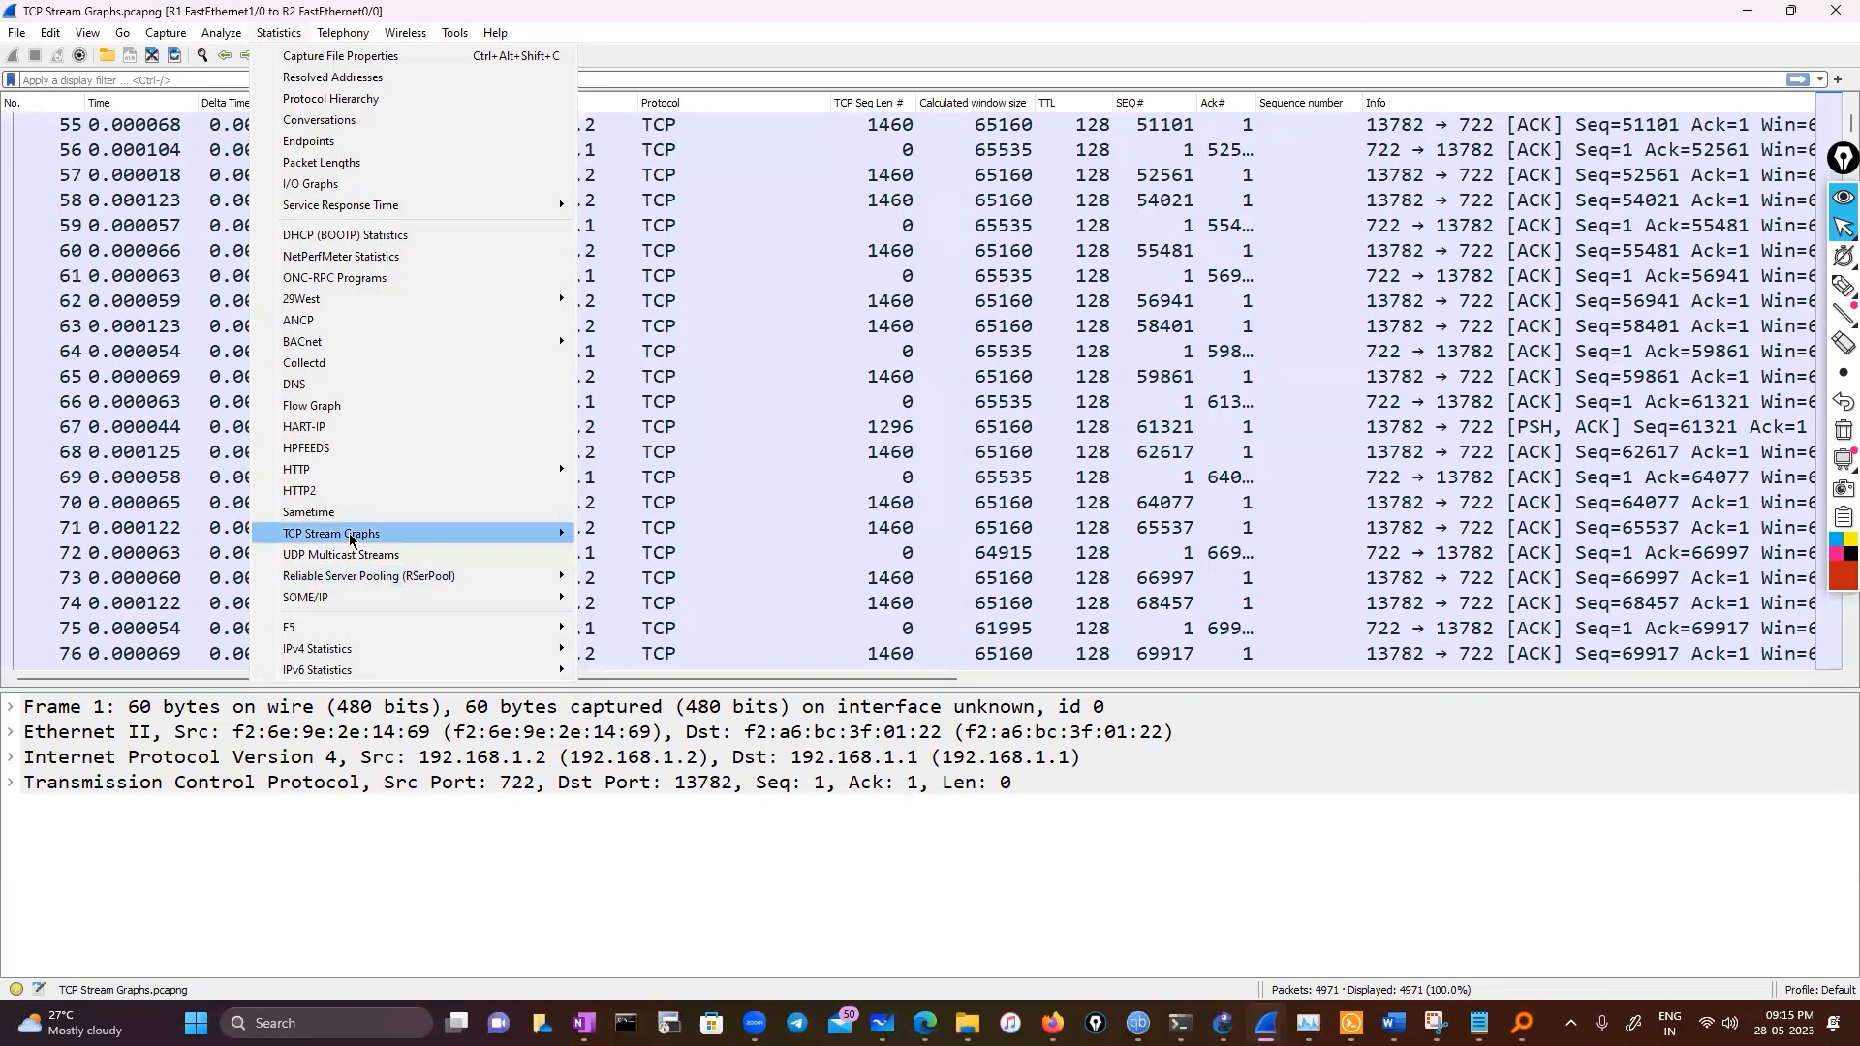
{"action": "mouse_move", "coordinate": [353, 536]}
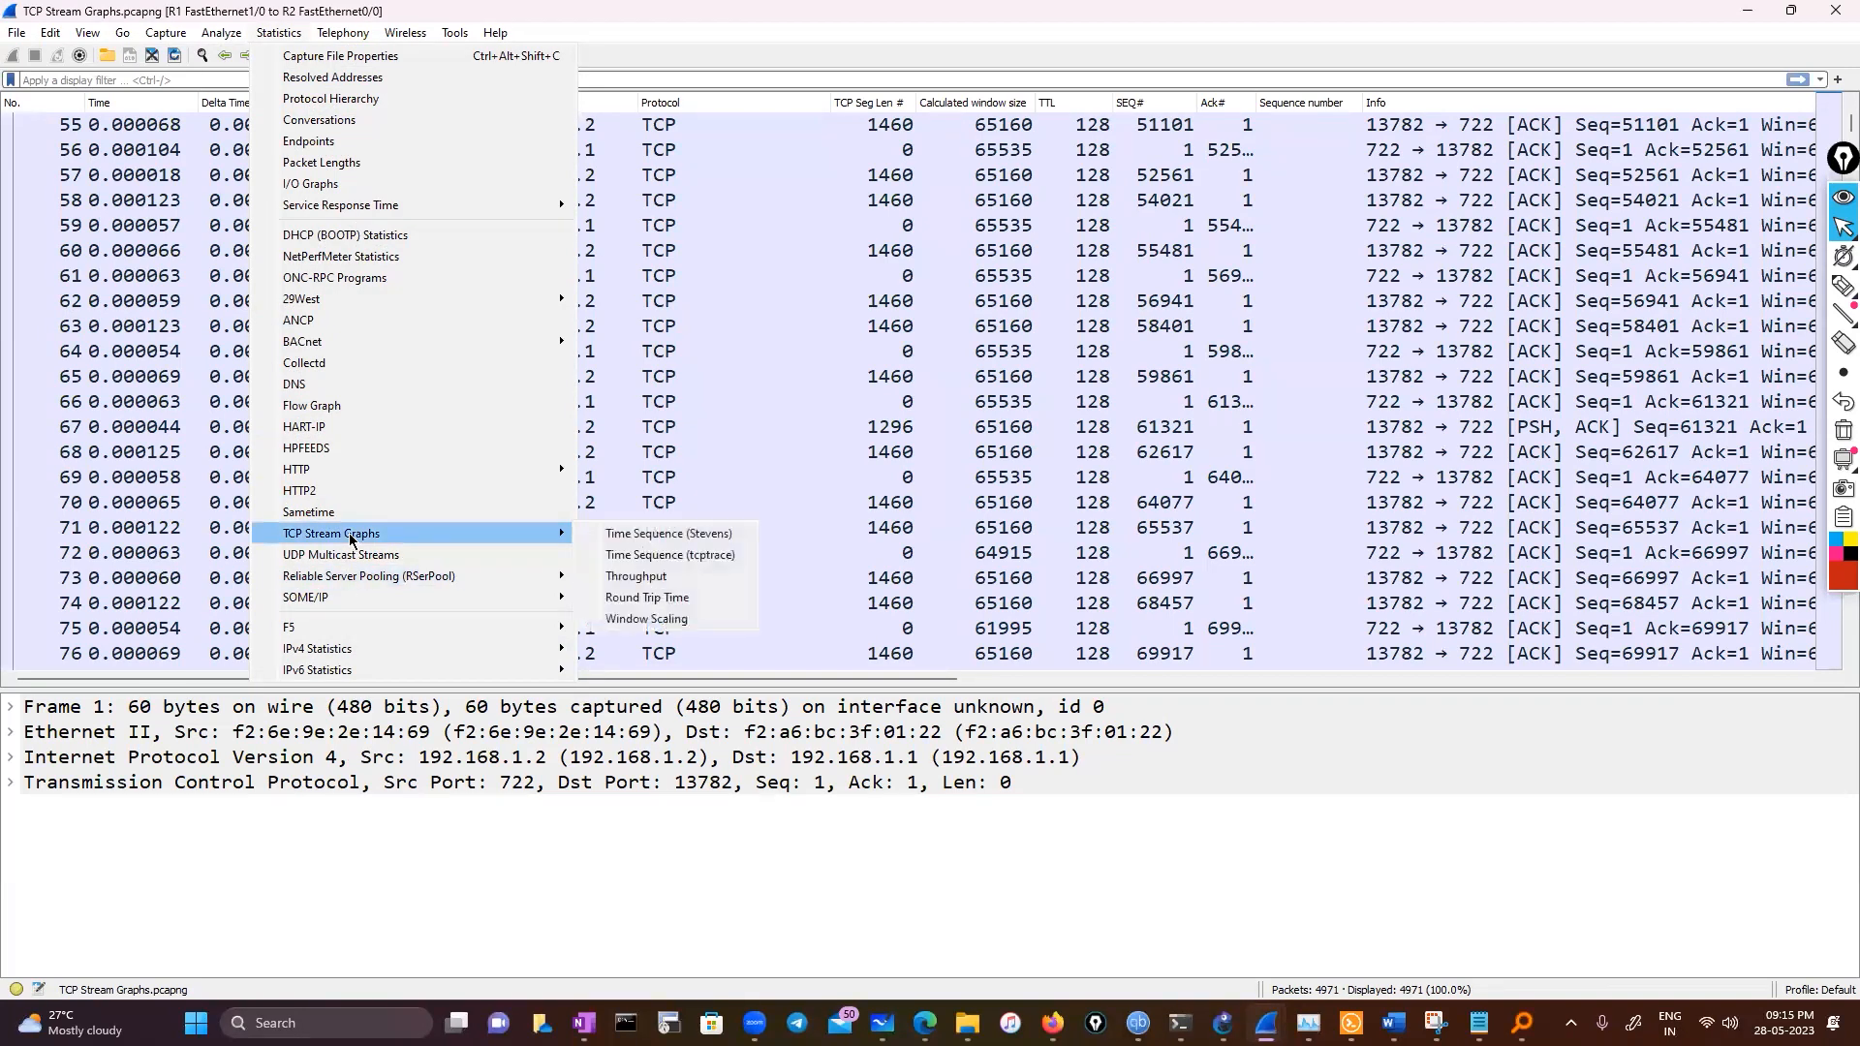
{"action": "left_click", "coordinate": [702, 556]}
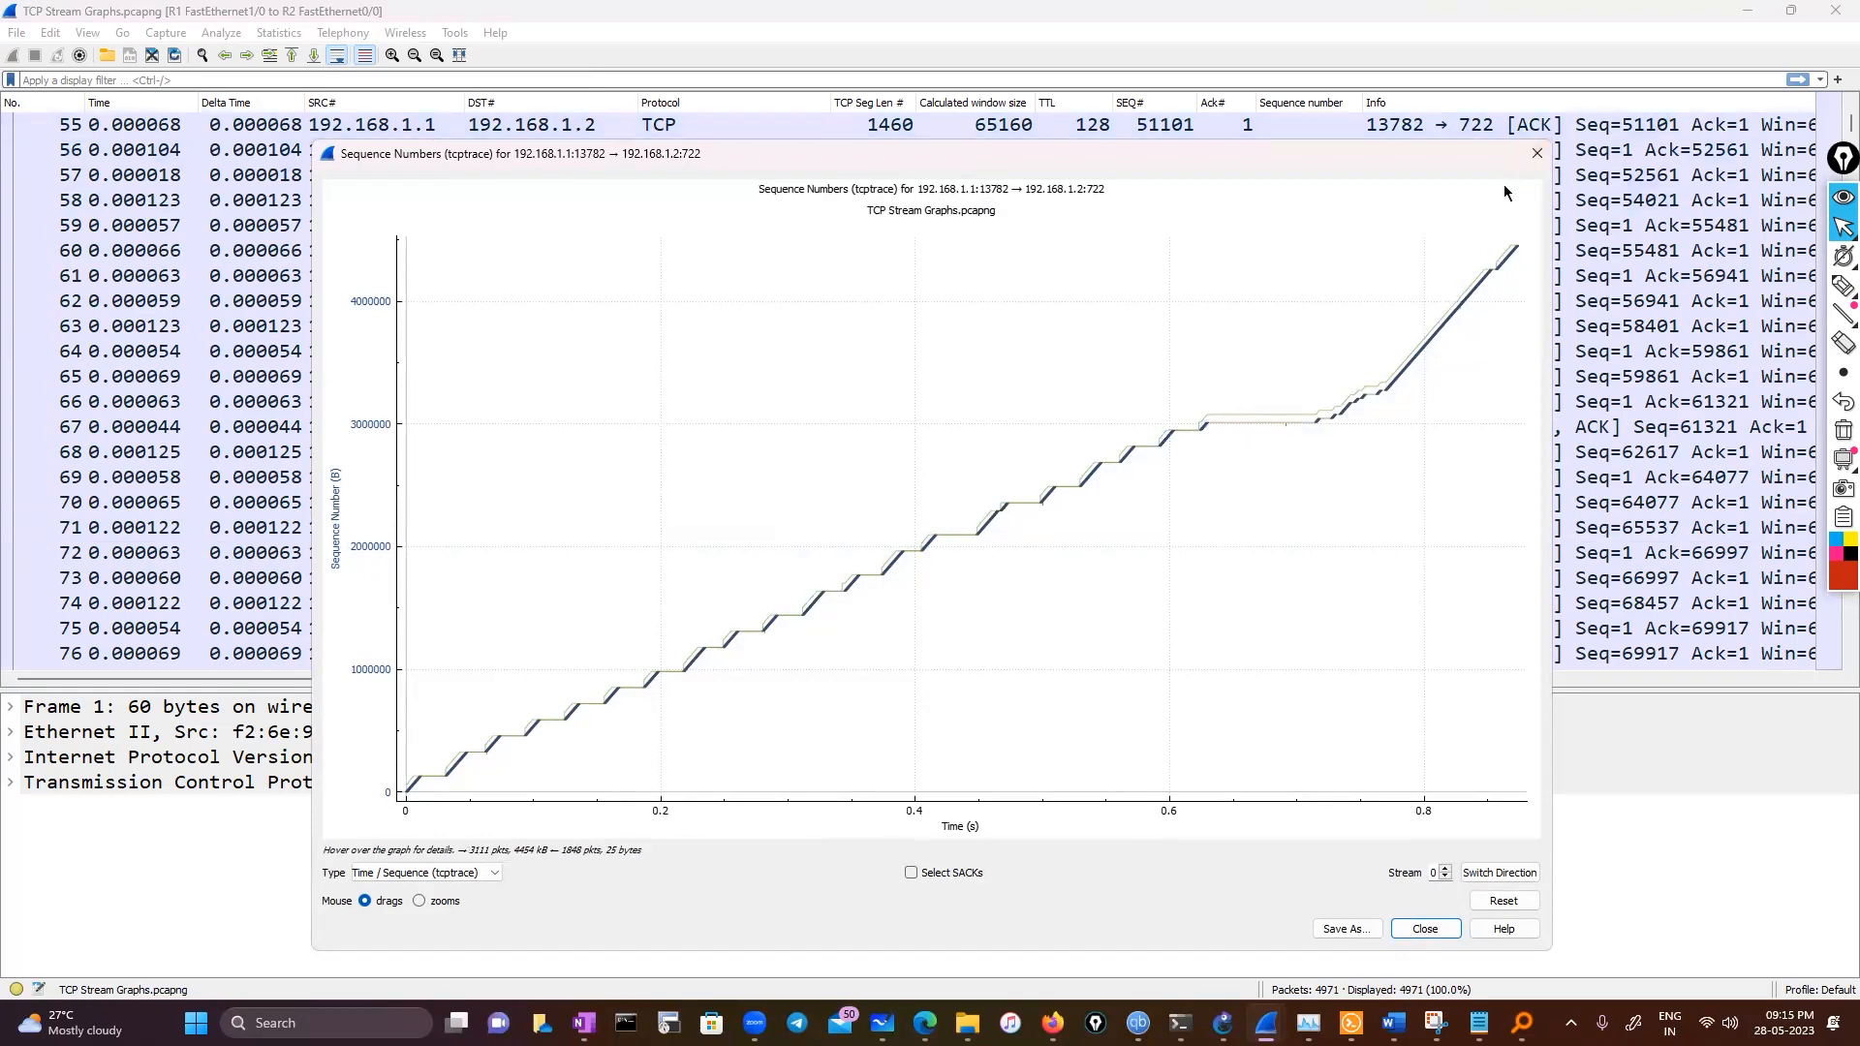
{"action": "left_click", "coordinate": [1536, 154]}
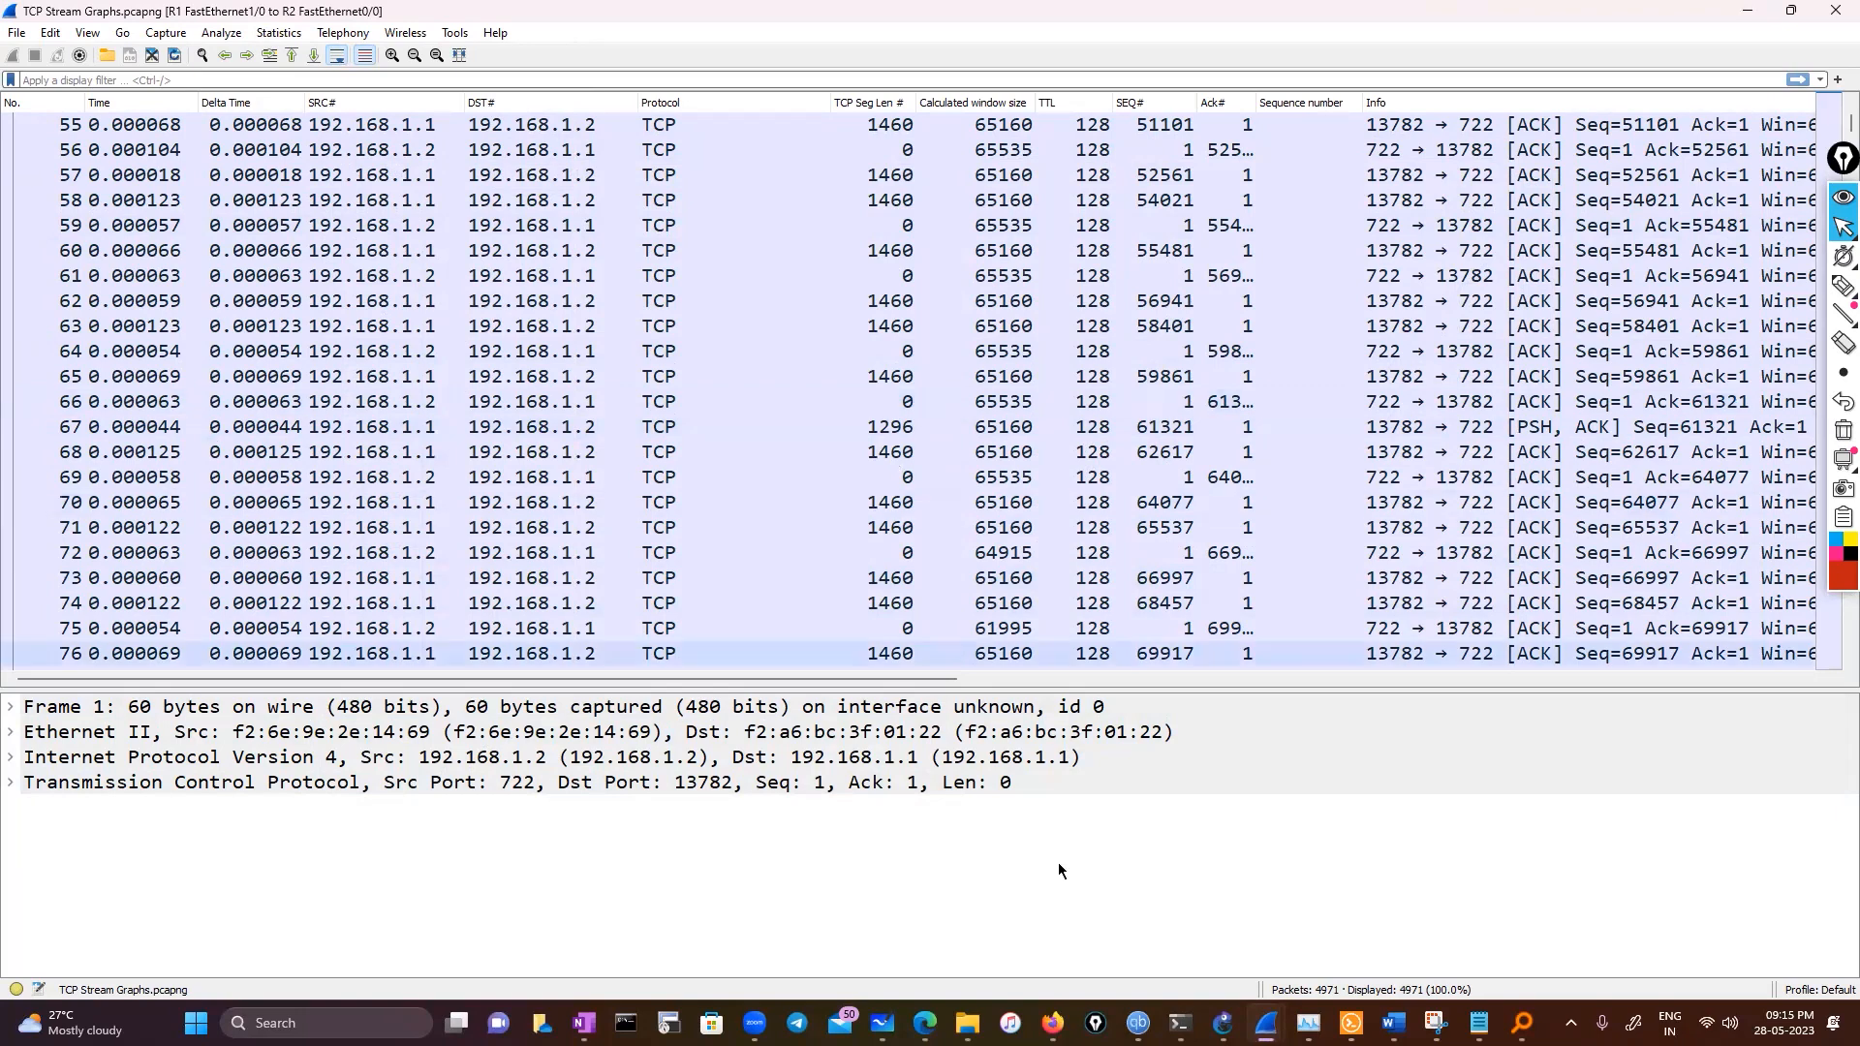
{"action": "left_click", "coordinate": [1479, 1023]}
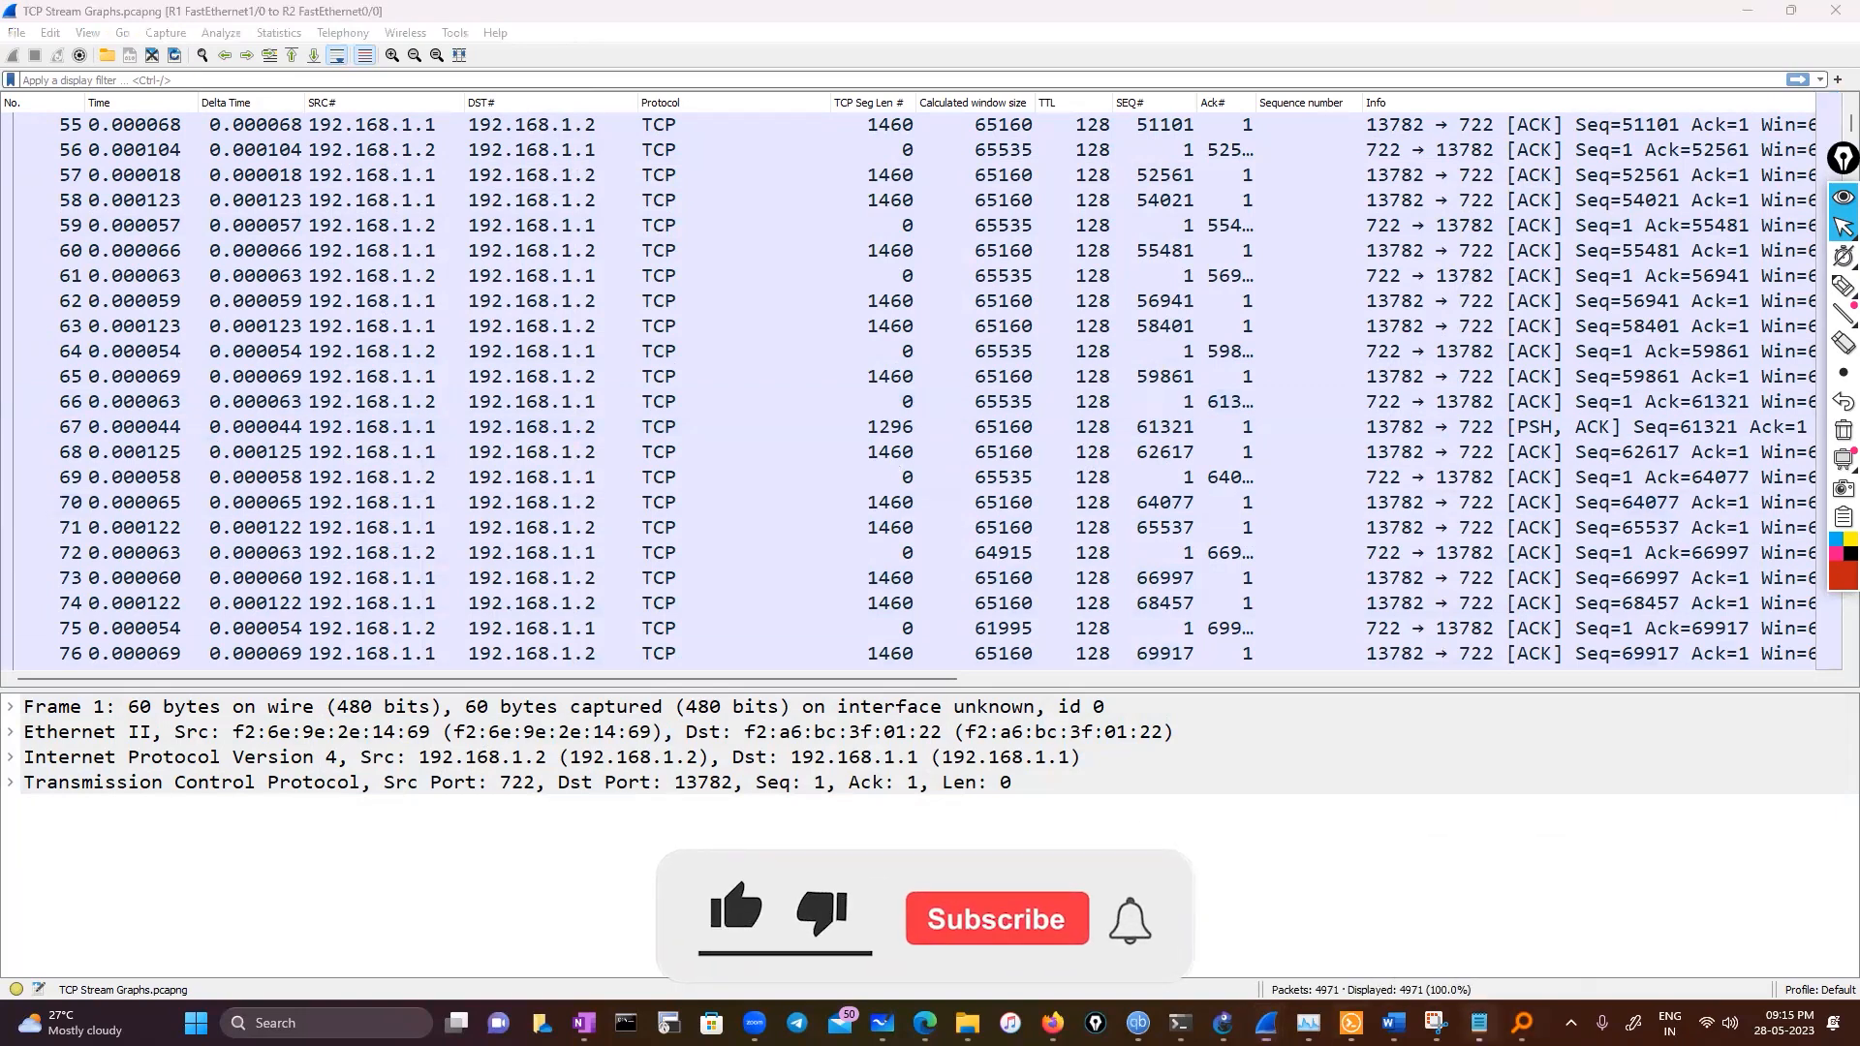